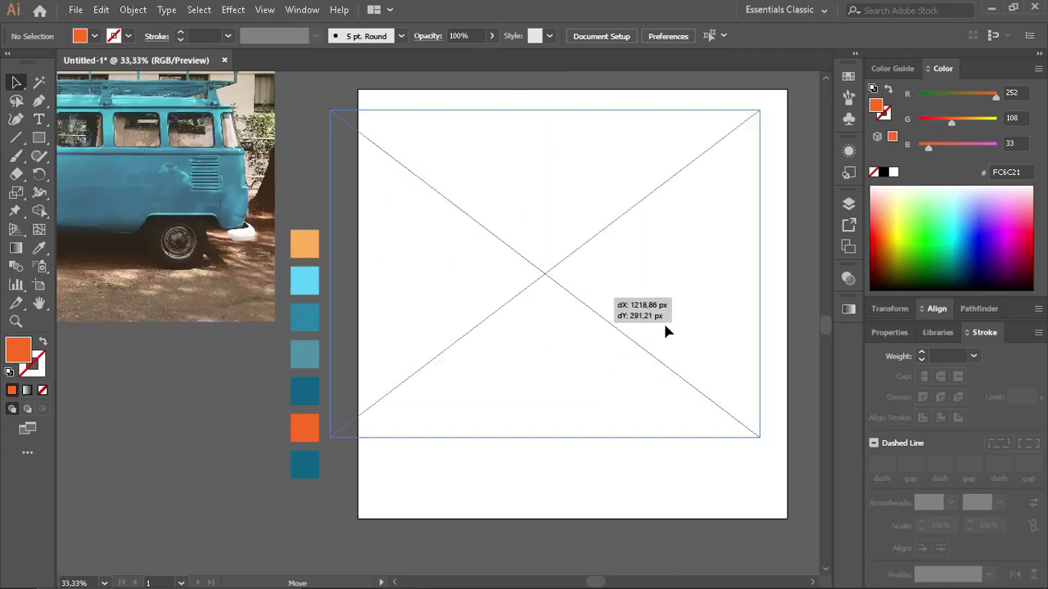
Step: Place the van photo across the artboard and lock it in place for tracing
left_click_drag(666, 333, 602, 330)
left_click(133, 9)
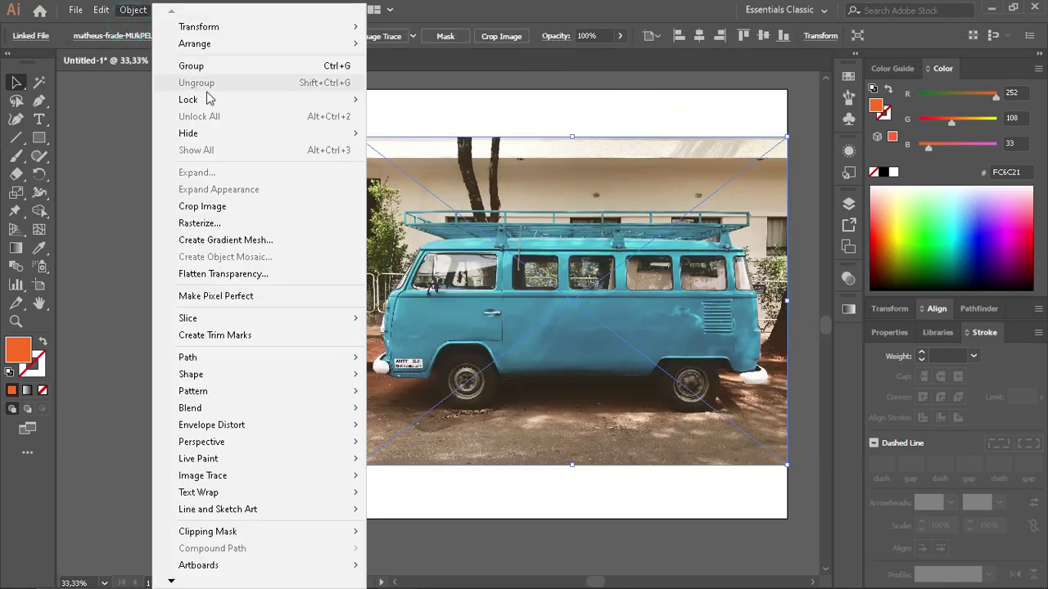
left_click(377, 105)
left_click(381, 108)
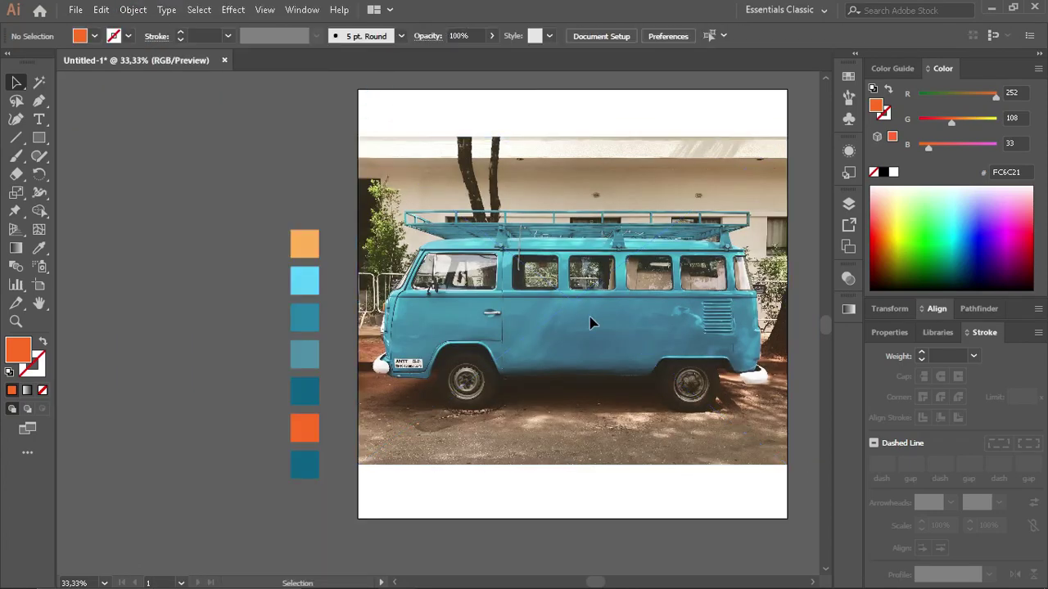
scroll(551, 329, "up", 1)
scroll(444, 323, "right", 3)
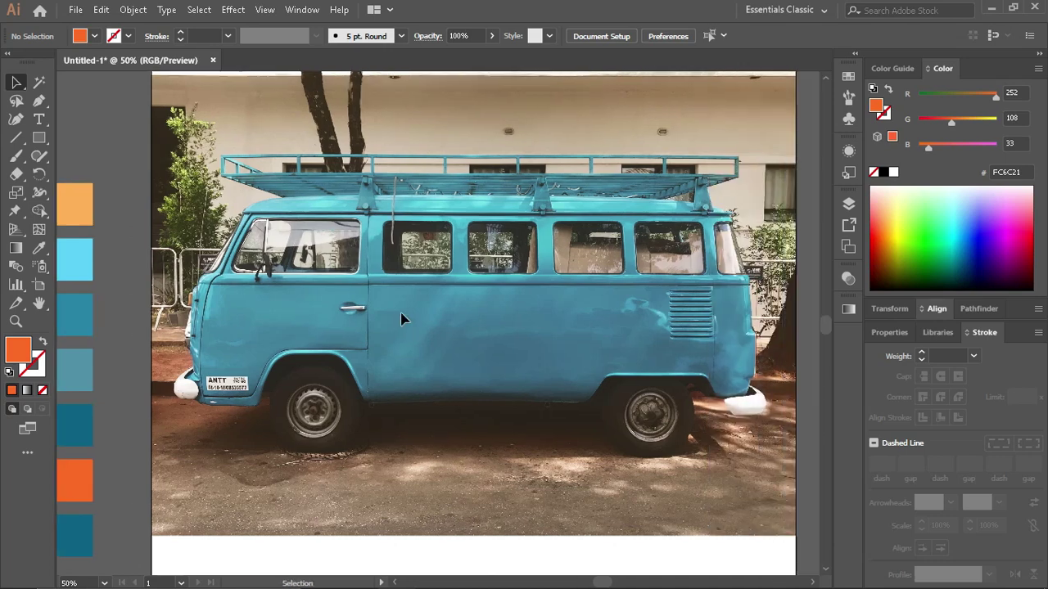
left_click(40, 99)
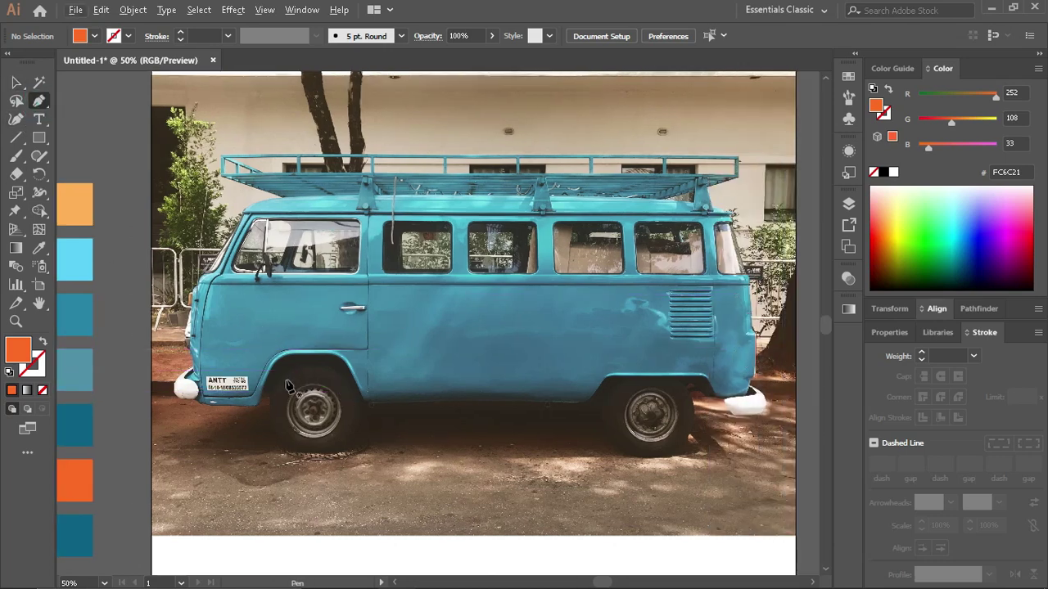
Step: Start the van outline path at the bottom front corner below the bumper
scroll(246, 399, "left", 1)
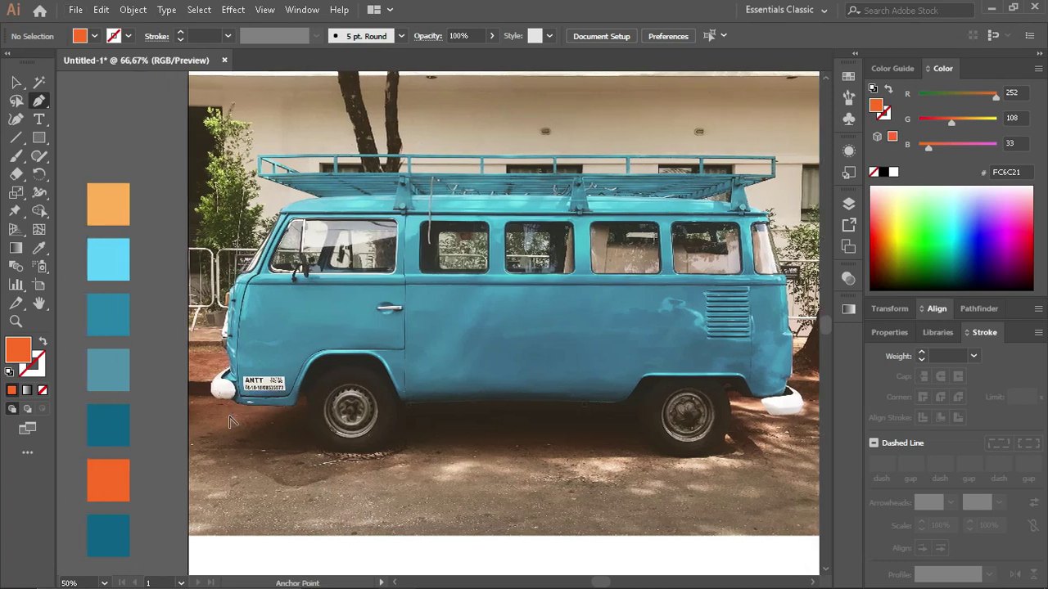
scroll(229, 403, "up", 1)
left_click(234, 401)
scroll(233, 402, "up", 2)
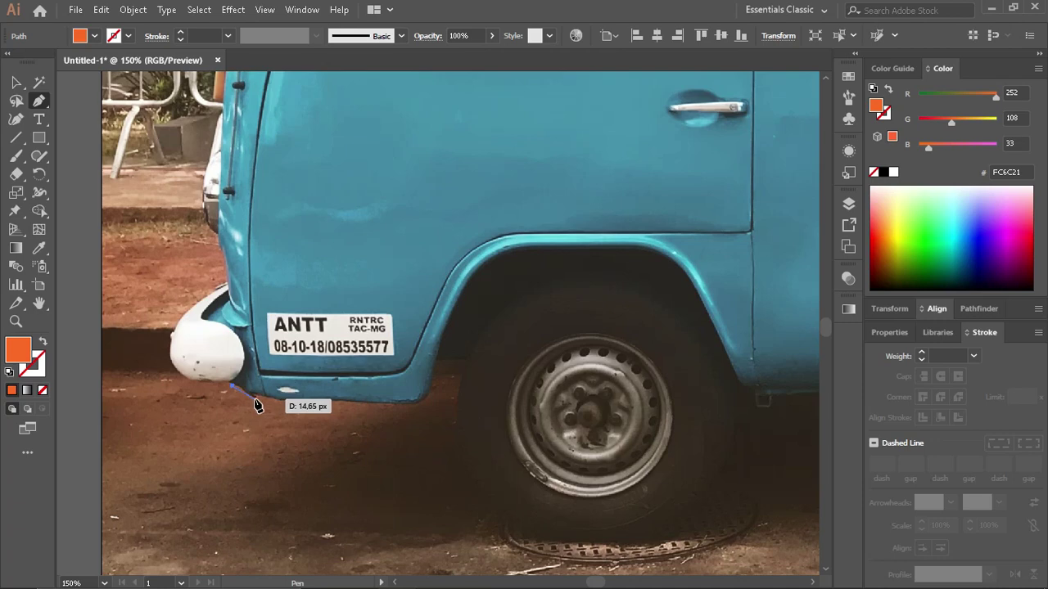
scroll(256, 406, "up", 3)
key("ctrl+z")
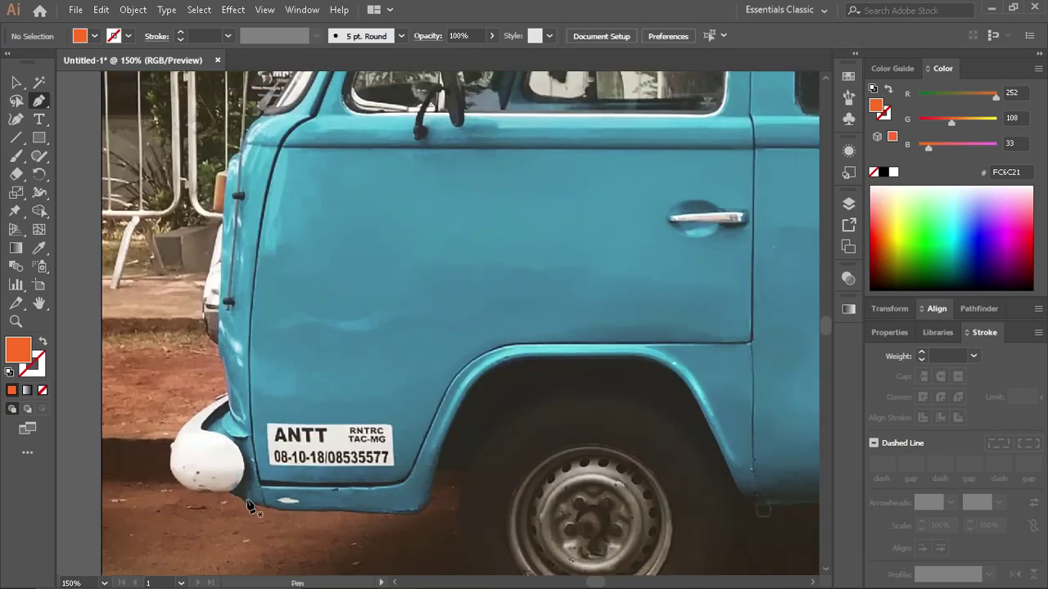
left_click(241, 505)
key("ctrl+z")
left_click(249, 506)
Step: Trace the sill and over the front wheel arch, with the path's fill set to None
left_click(423, 506)
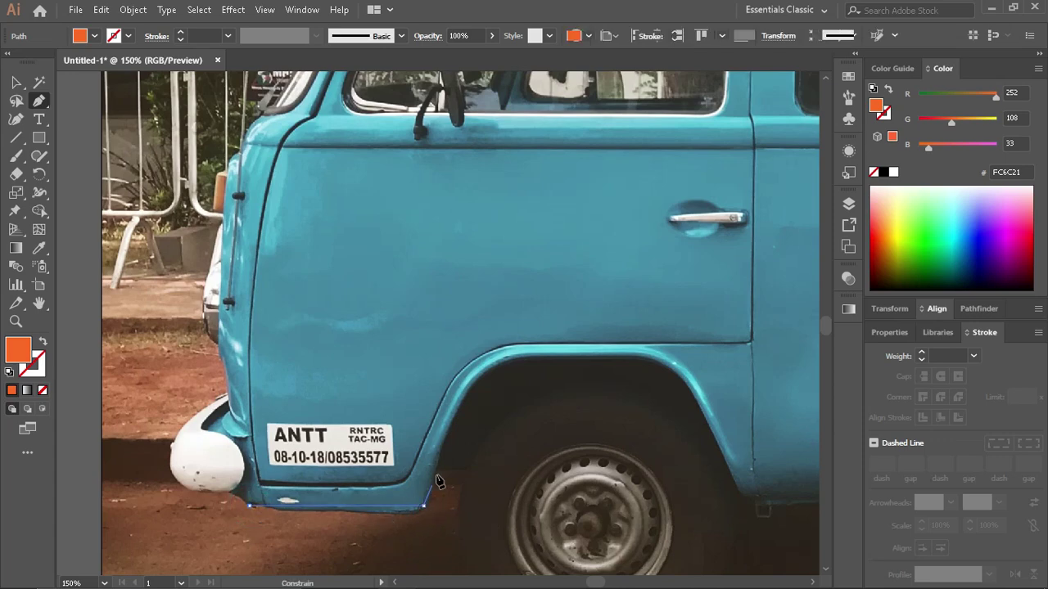
left_click(497, 360)
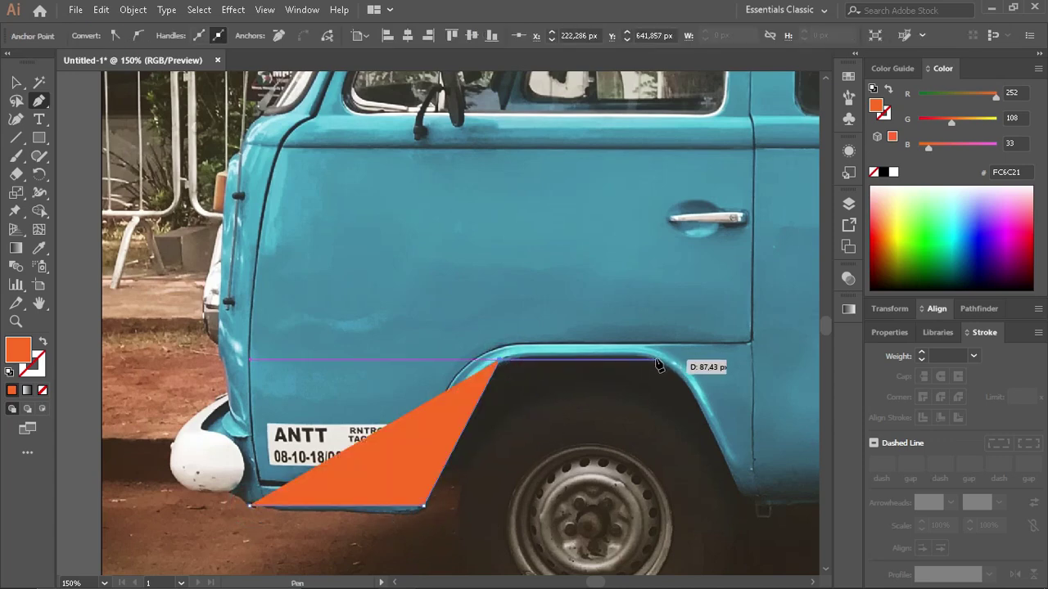
left_click(660, 360)
key("slash")
scroll(666, 421, "right", 2)
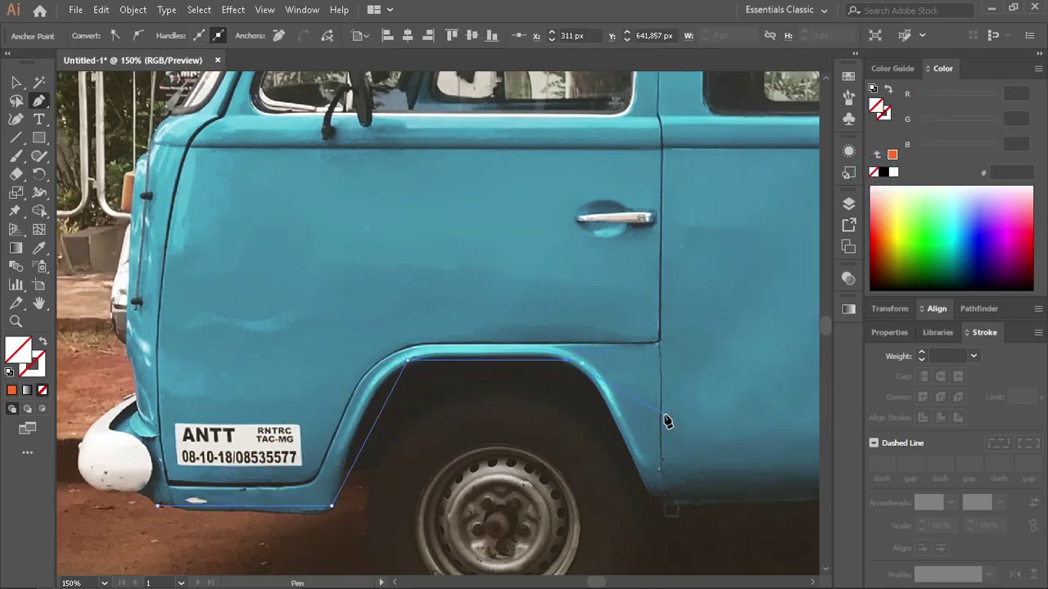
scroll(631, 439, "down", 2)
scroll(631, 439, "right", 1)
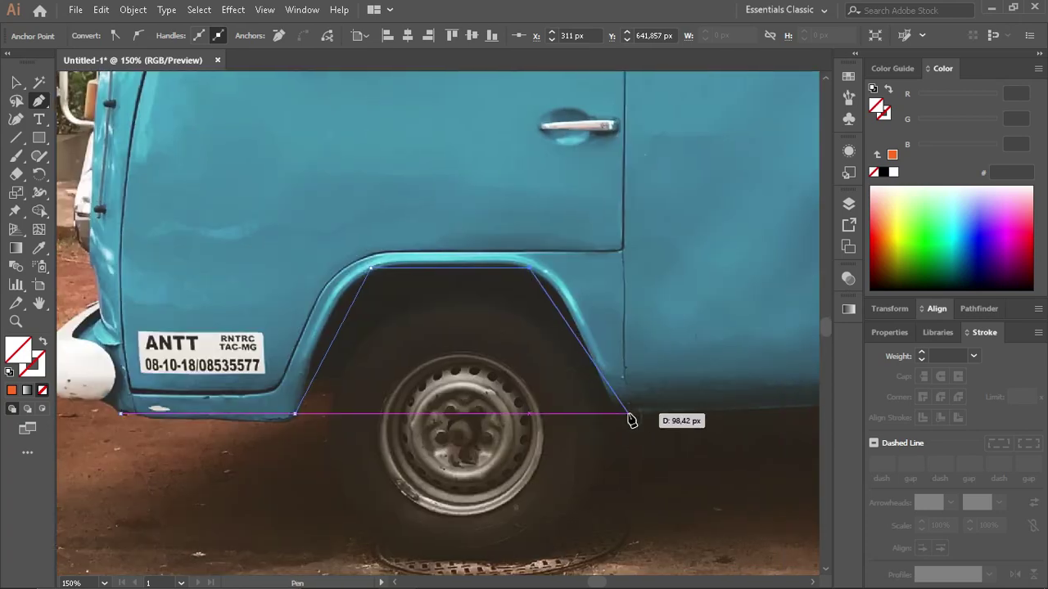
left_click(631, 421)
Step: Extend the outline along the sill and over the rear wheel arch
key("ctrl+minus")
scroll(631, 421, "right", 3)
scroll(631, 421, "right", 3)
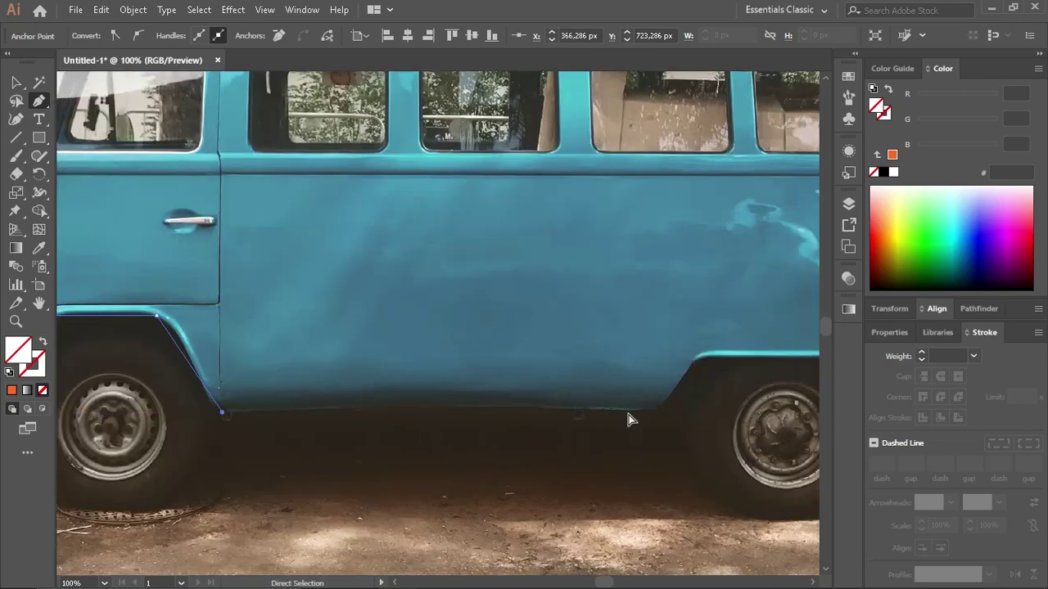
scroll(631, 420, "right", 1)
left_click(620, 414)
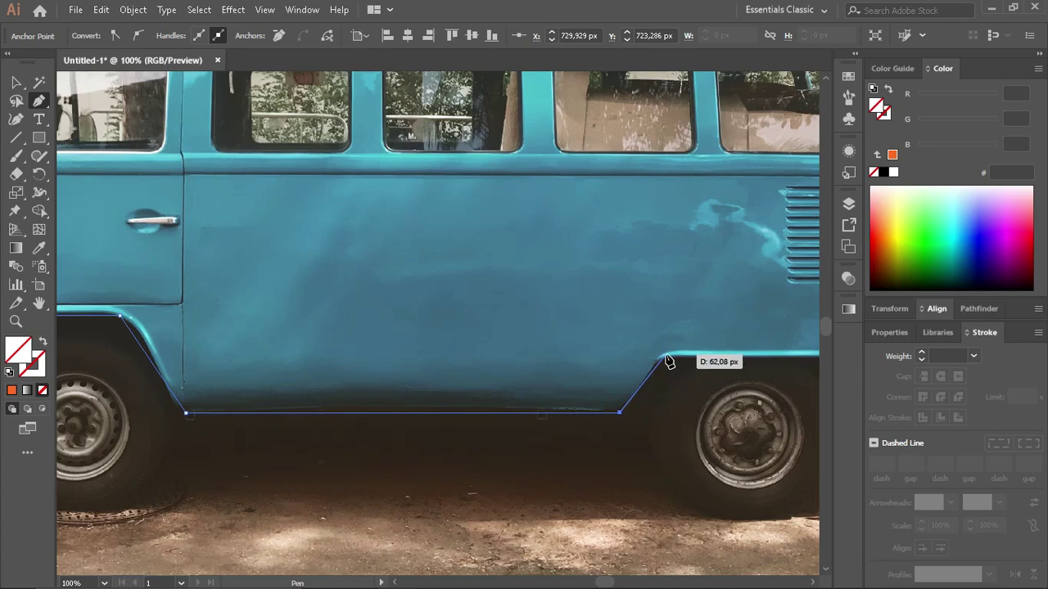
left_click(665, 360)
scroll(664, 363, "right", 3)
scroll(664, 363, "right", 3)
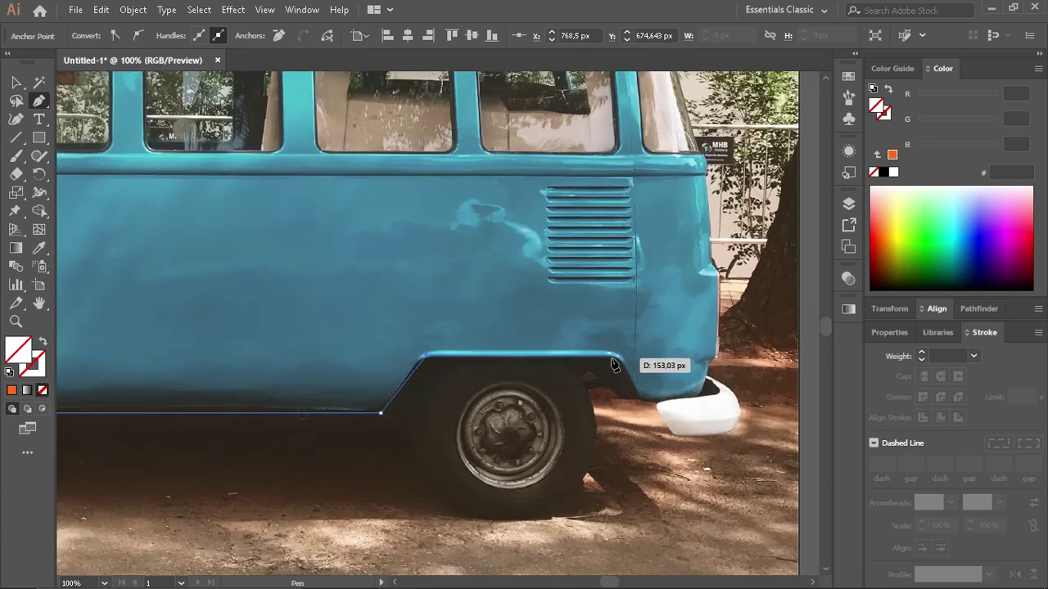
left_click(618, 361)
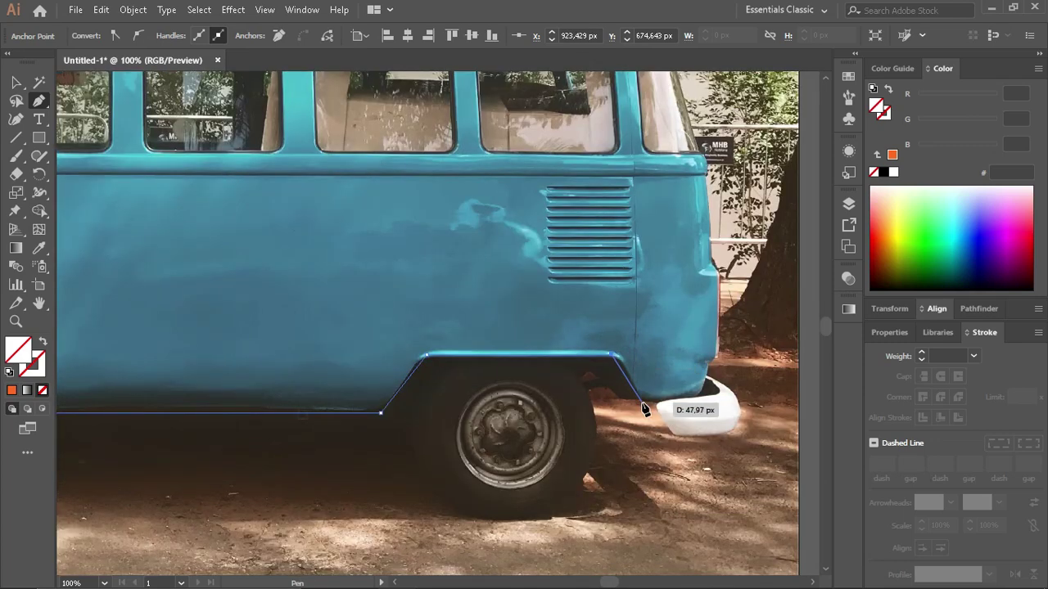
scroll(645, 409, "right", 1)
scroll(646, 409, "down", 1)
scroll(620, 403, "up", 1)
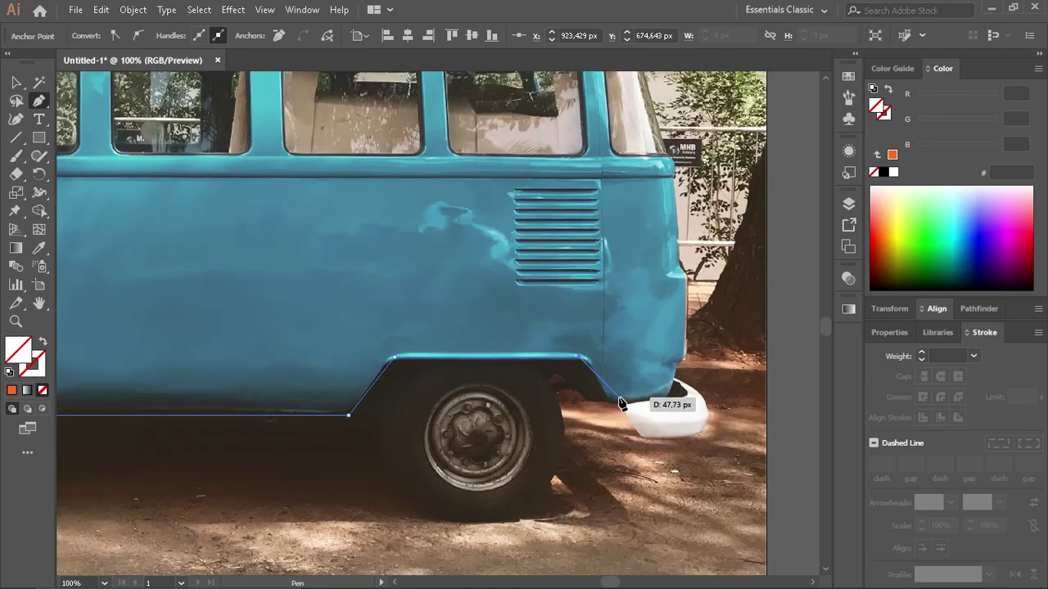
scroll(620, 402, "up", 1)
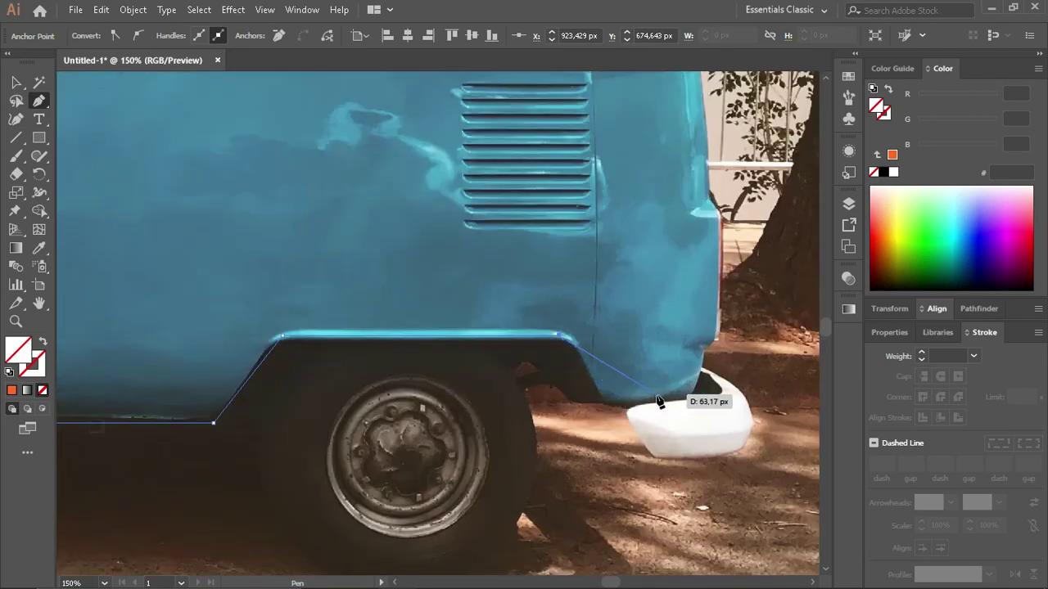
left_click(600, 404)
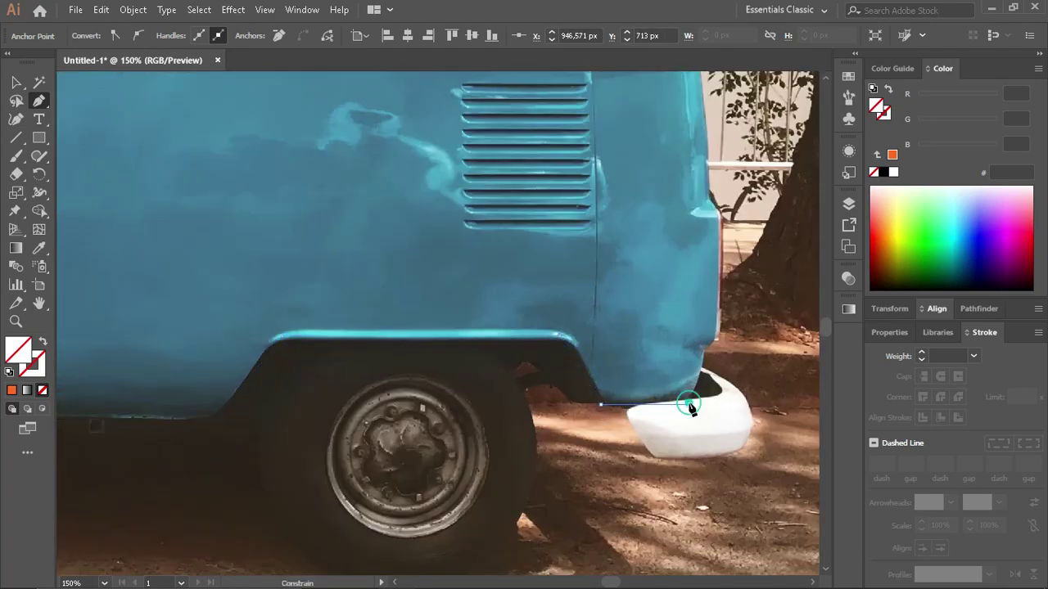
Step: Carry the outline to the rear bumper and up the rear edge to the roof corner
scroll(690, 407, "down", 1)
scroll(702, 306, "up", 2)
scroll(695, 311, "up", 3)
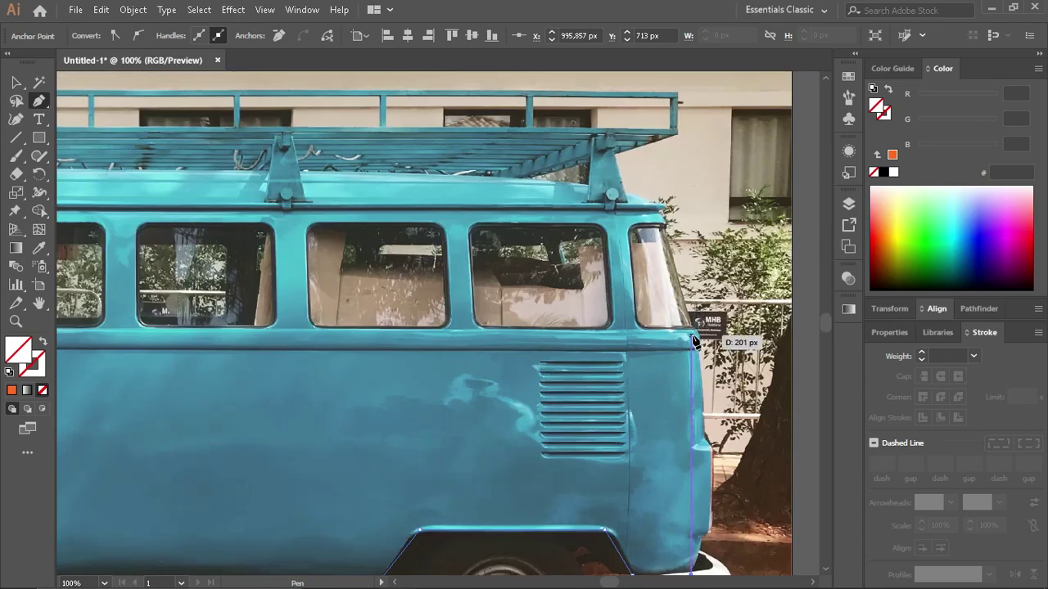
scroll(696, 385, "down", 3)
scroll(702, 480, "down", 1)
scroll(702, 479, "up", 3)
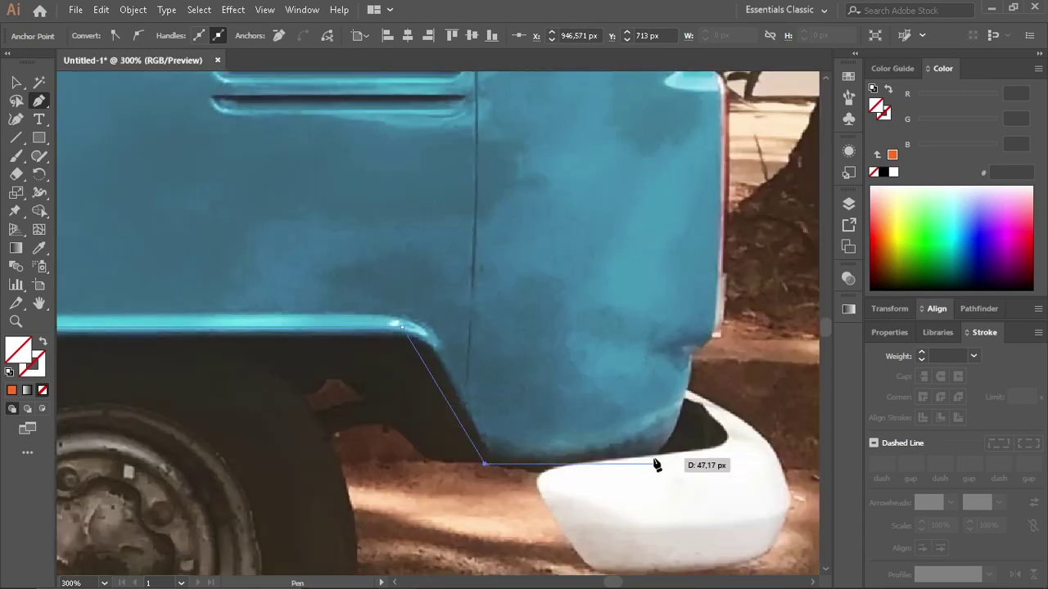
left_click(698, 466, "shift")
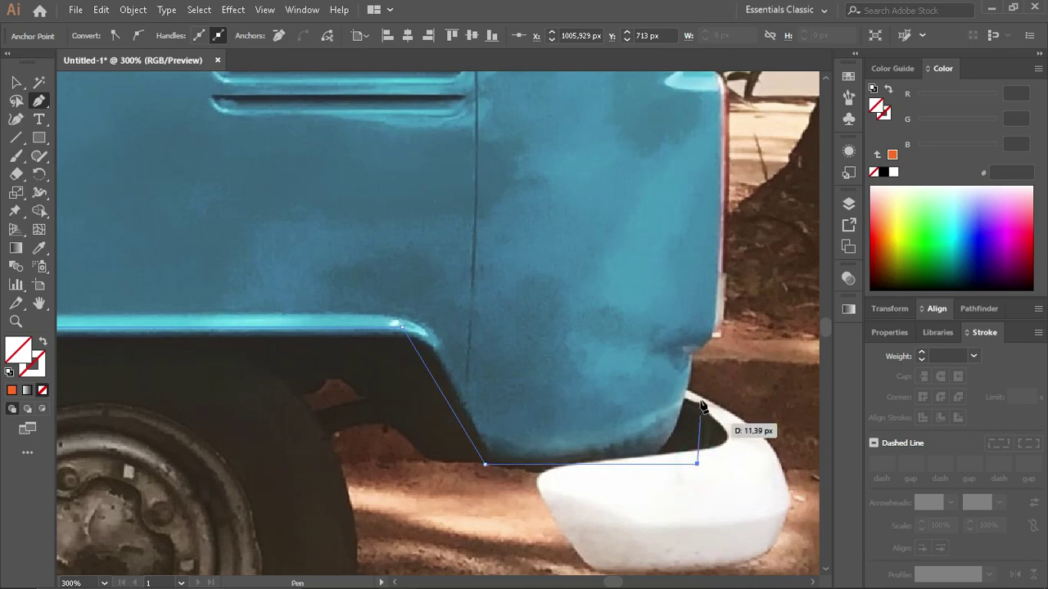
scroll(701, 393, "up", 5)
scroll(696, 291, "down", 2)
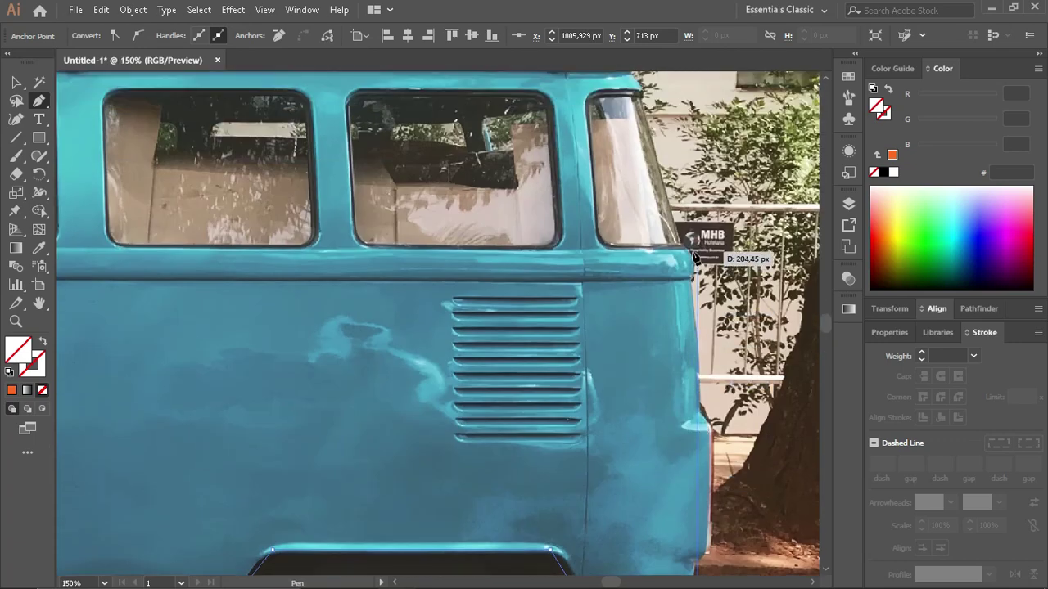
left_click(694, 256, "shift")
scroll(655, 205, "up", 2)
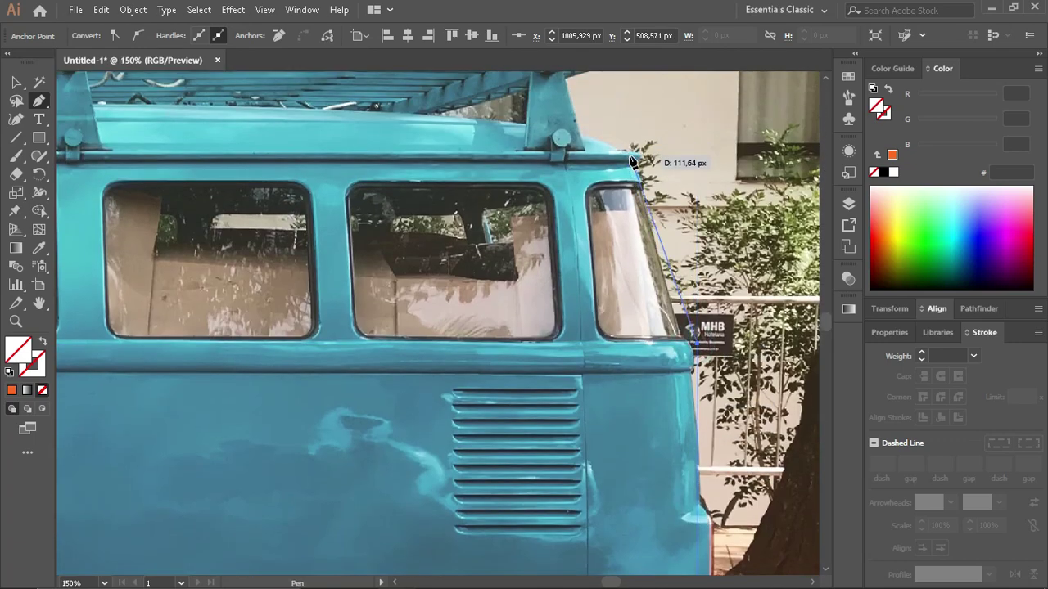
left_click(631, 139)
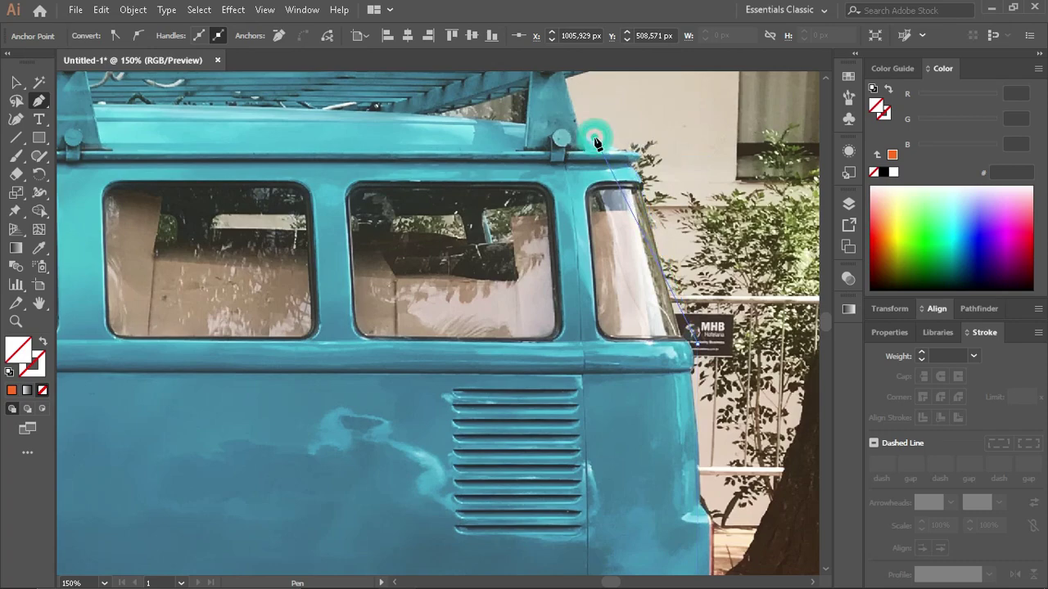
scroll(585, 147, "left", 5)
key("ctrl+minus")
key("ctrl+minus")
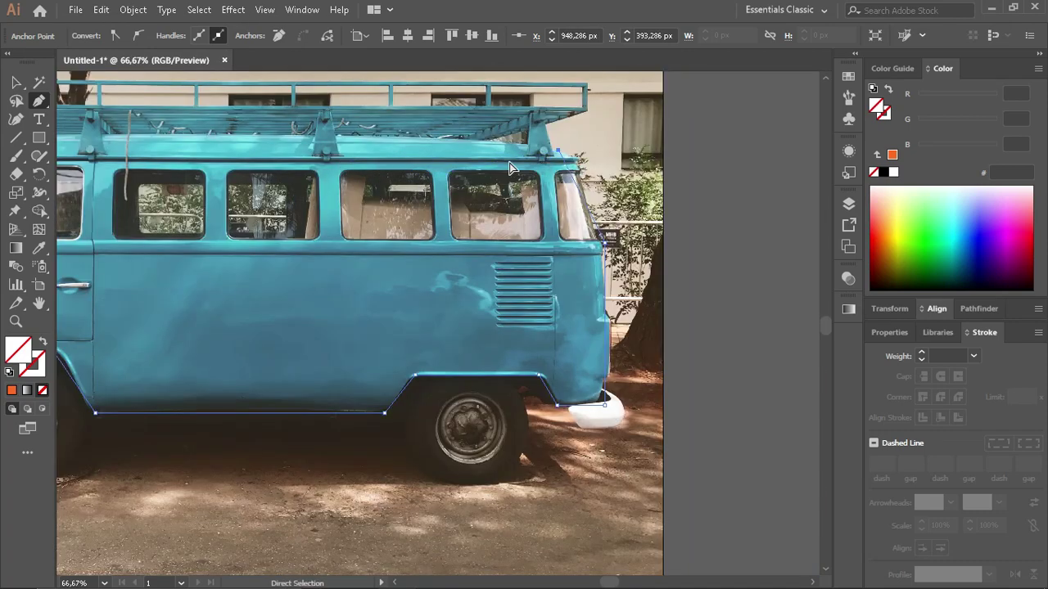
scroll(627, 168, "up", 1)
Step: Continue the outline forward along the van's roof line
key("ctrl+z")
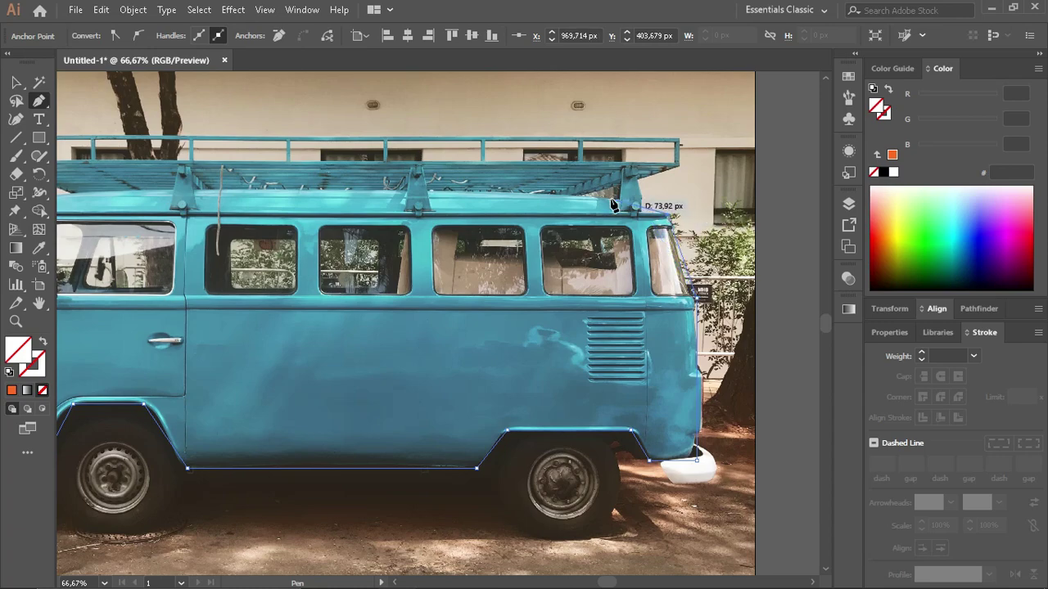
left_click(620, 205, "ctrl")
scroll(504, 192, "left", 3)
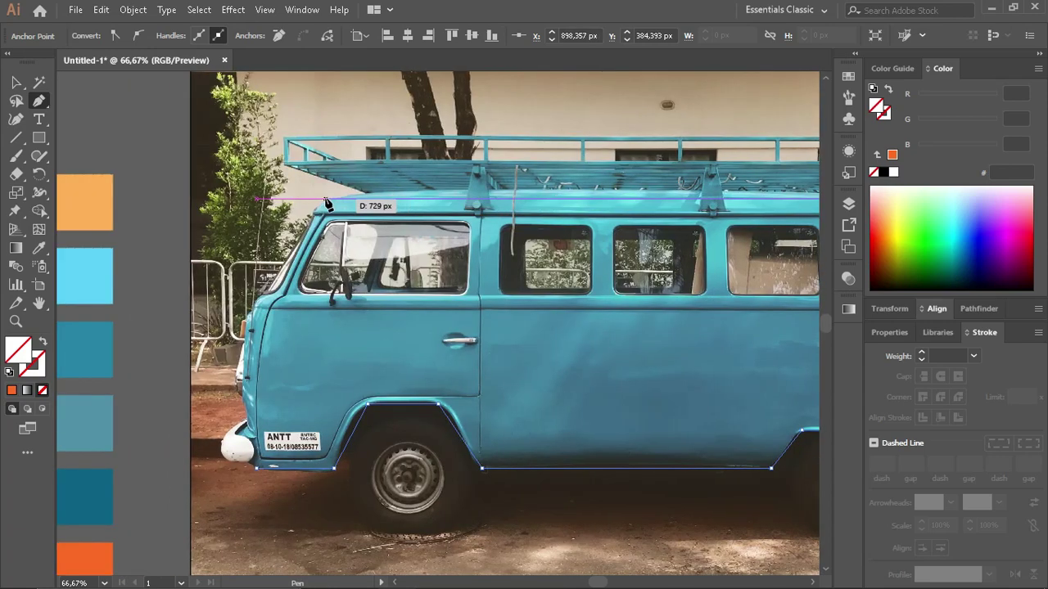
scroll(336, 204, "left", 1)
scroll(376, 229, "down", 2)
scroll(410, 238, "up", 2)
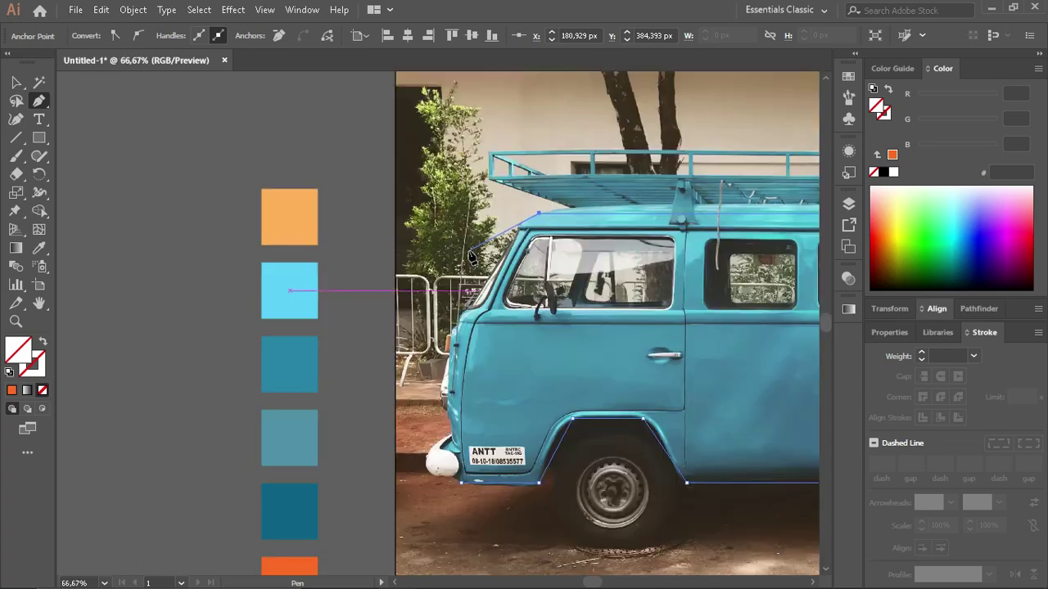
scroll(473, 257, "up", 3)
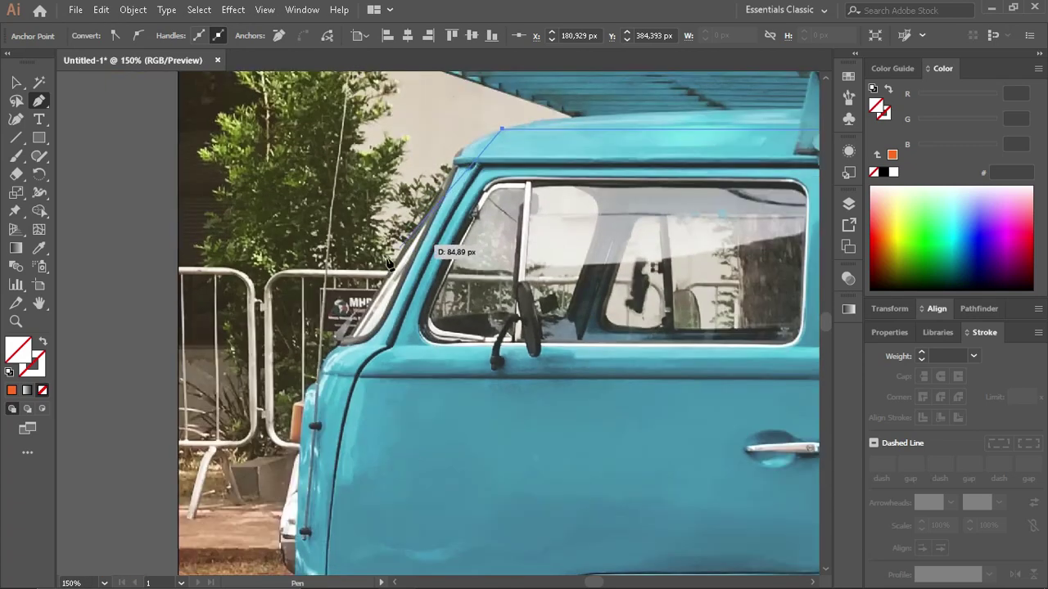
scroll(328, 287, "down", 2)
Step: Trace down the van's front and close the outline at its starting point
left_click(318, 297)
scroll(318, 297, "down", 3)
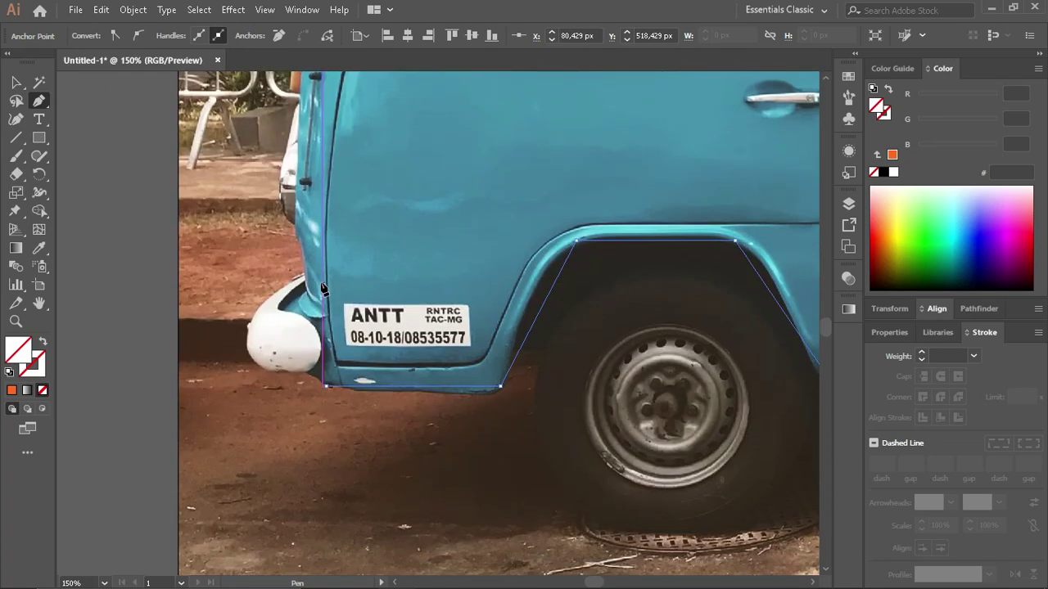
left_click(326, 387)
scroll(326, 389, "down", 1)
scroll(323, 360, "left", 1)
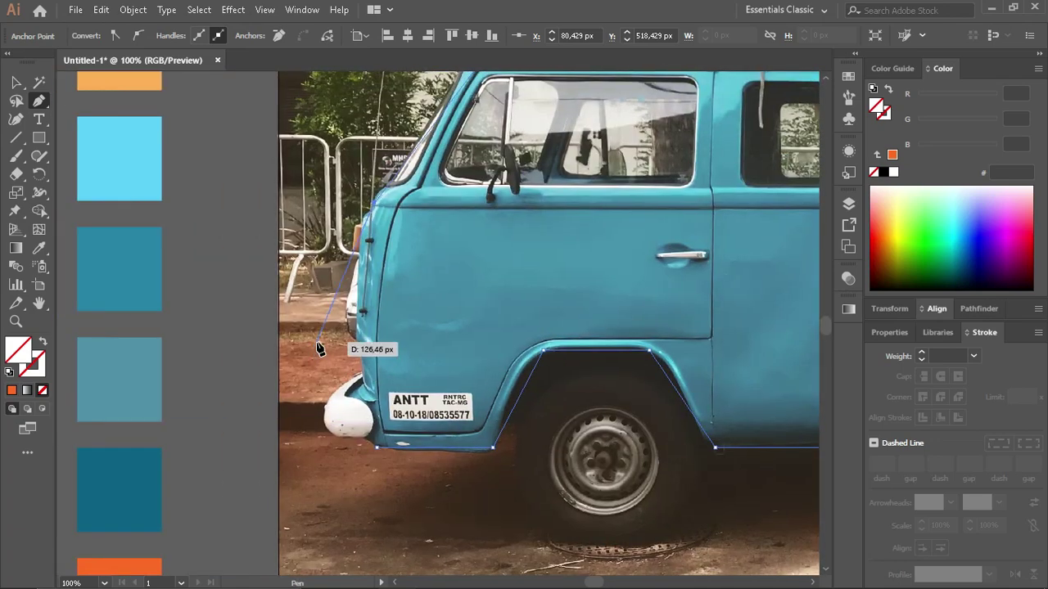
left_click(378, 447)
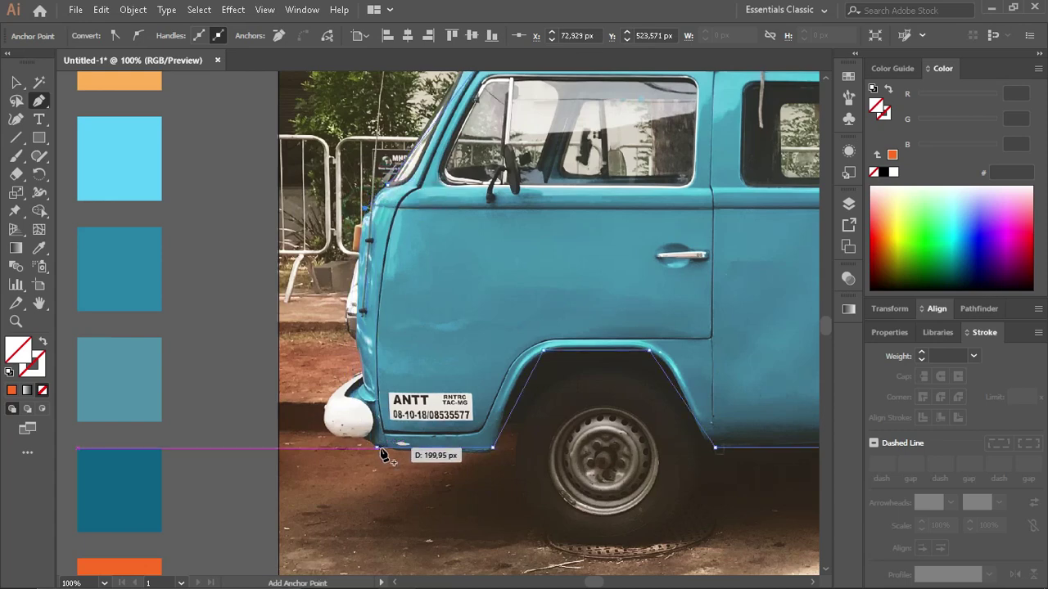
key("ctrl+minus")
left_click(17, 82)
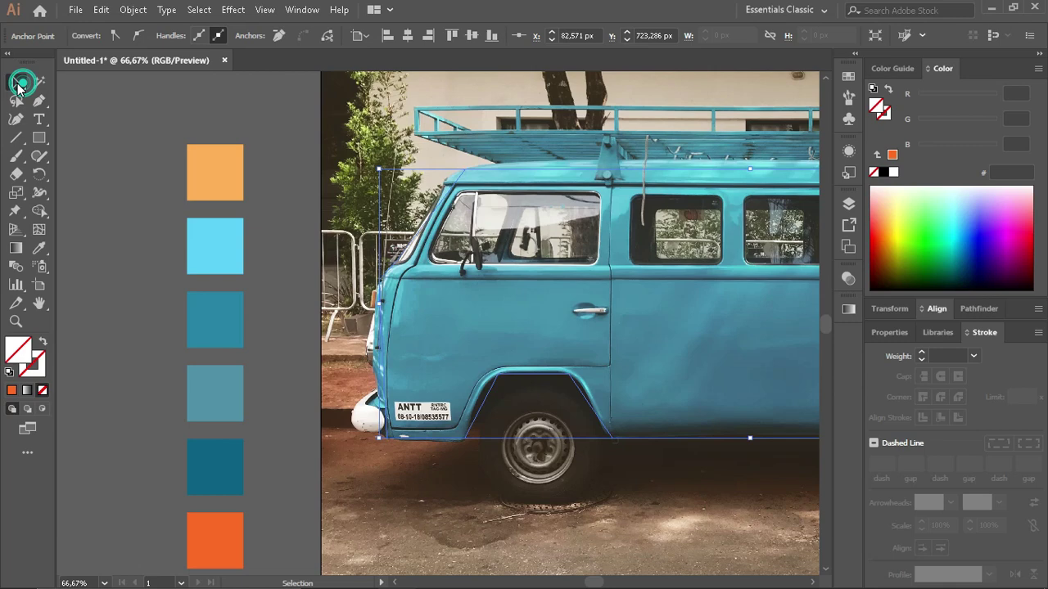
Step: Give the van outline a 3 pt black stroke
left_click(890, 111)
left_click(883, 172)
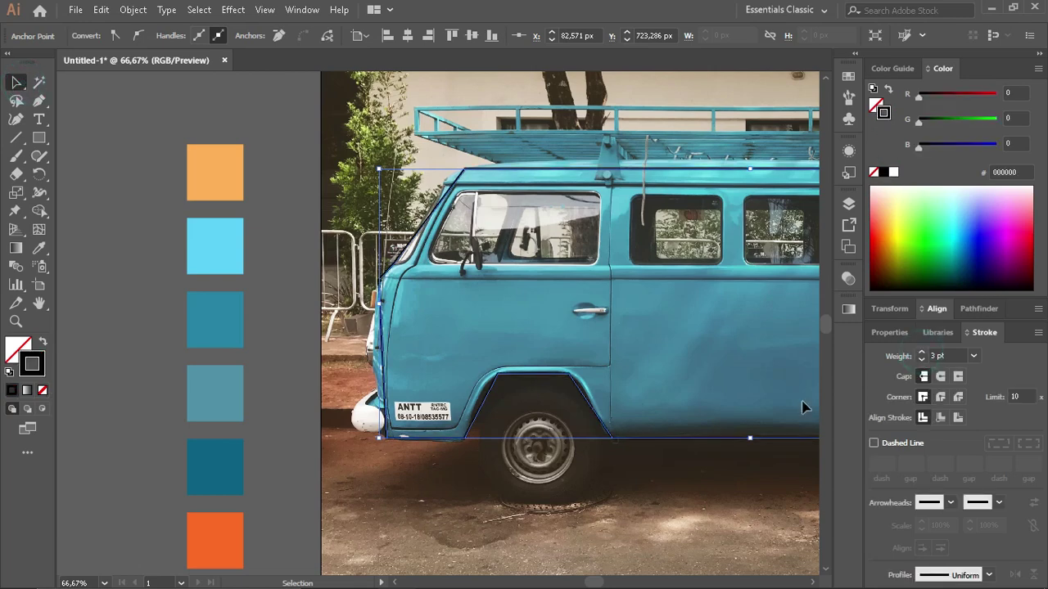
left_click(642, 488)
scroll(451, 459, "right", 3)
scroll(453, 461, "right", 2)
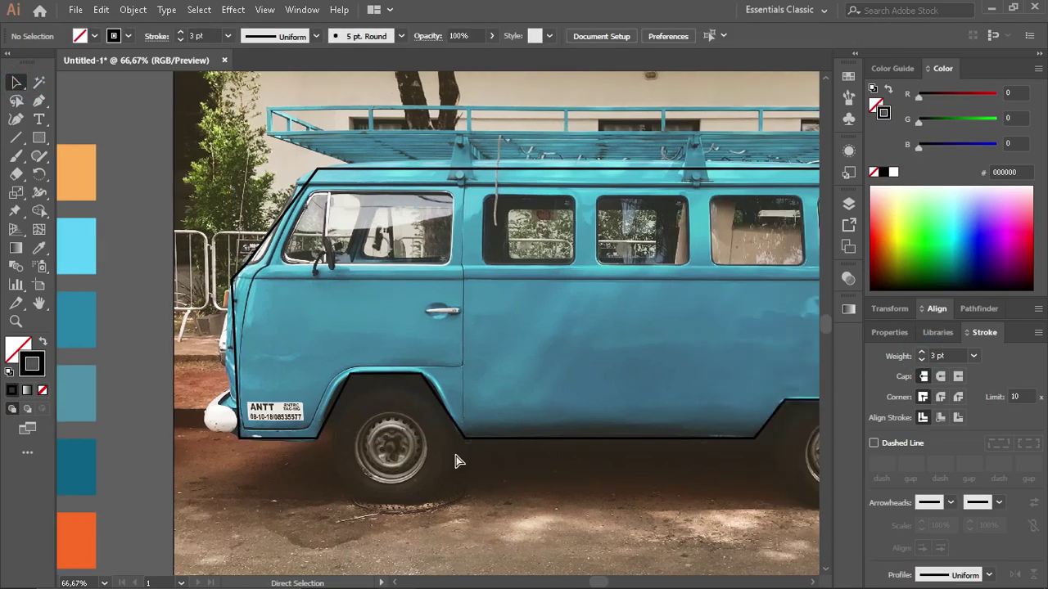
scroll(454, 461, "right", 2)
scroll(454, 461, "right", 2)
scroll(221, 237, "up", 2)
Step: Adjust the outline's front roof corner anchor with Direct Selection
left_click(221, 238)
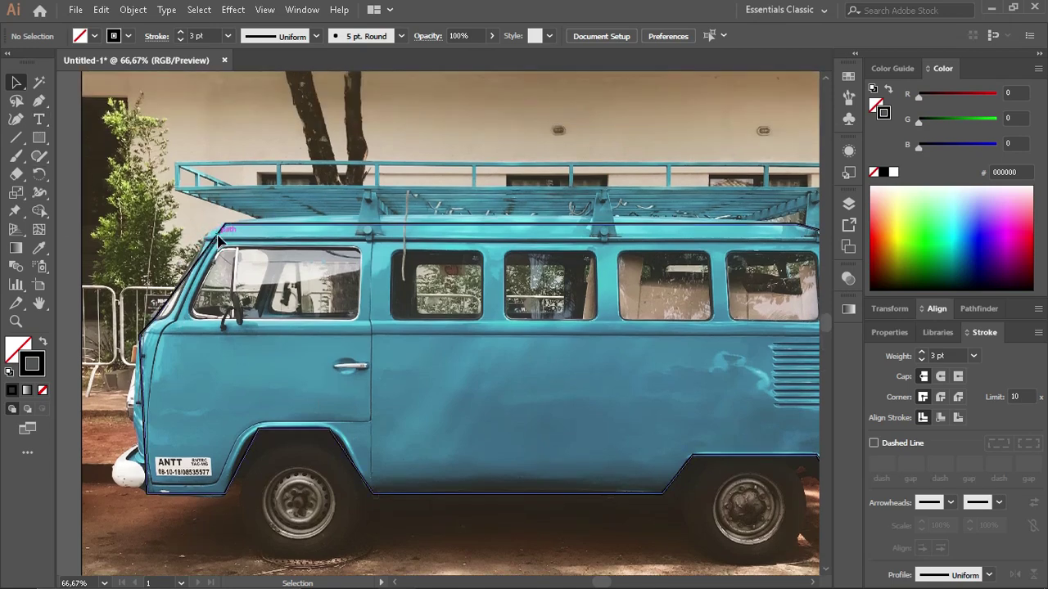
scroll(221, 237, "down", 1)
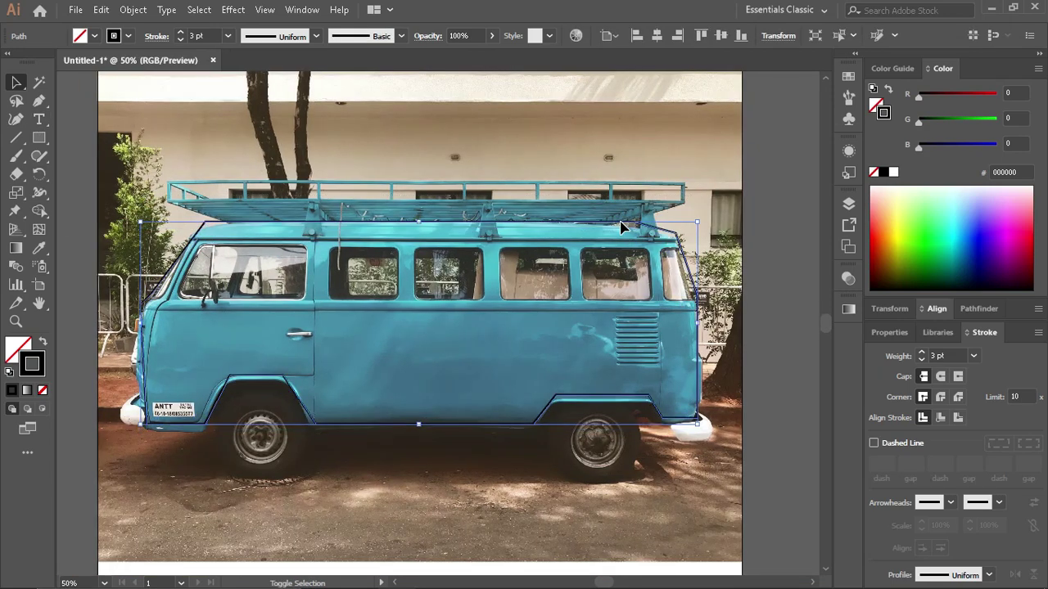
key("a")
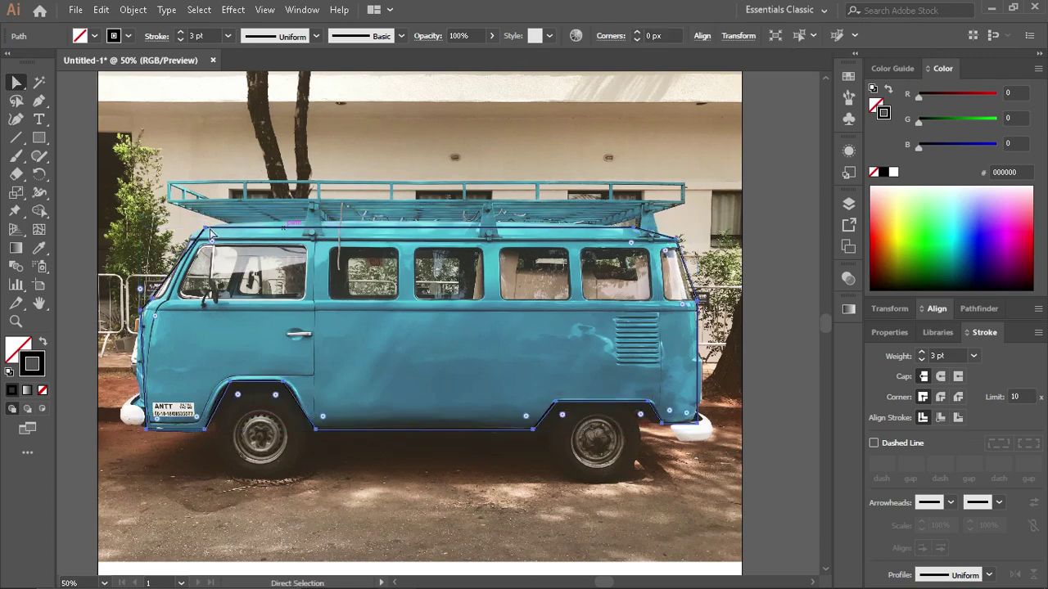
key("ctrl+a")
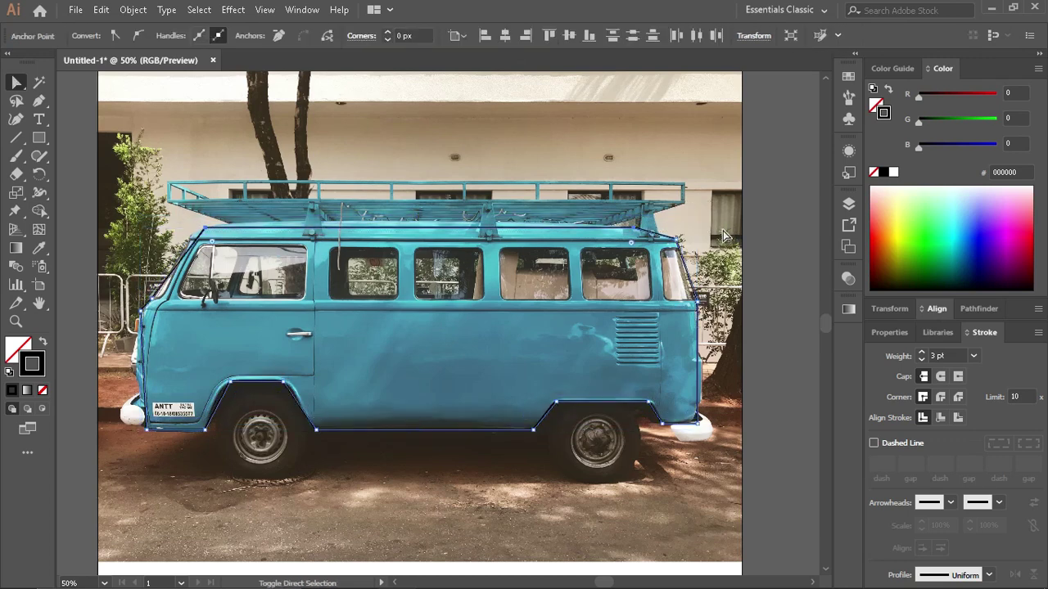
key("Up")
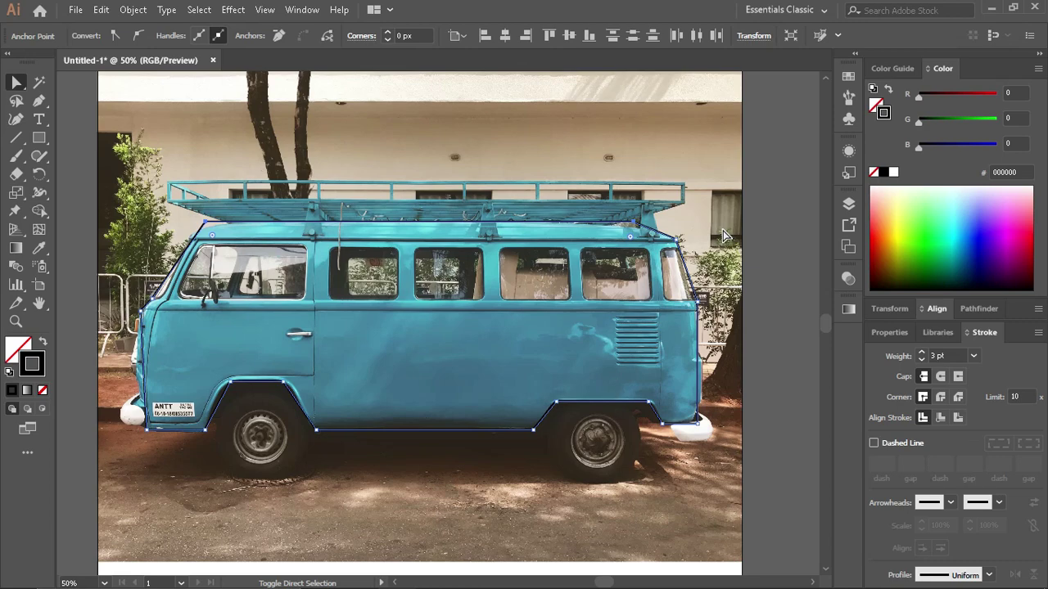
key("ctrl+=")
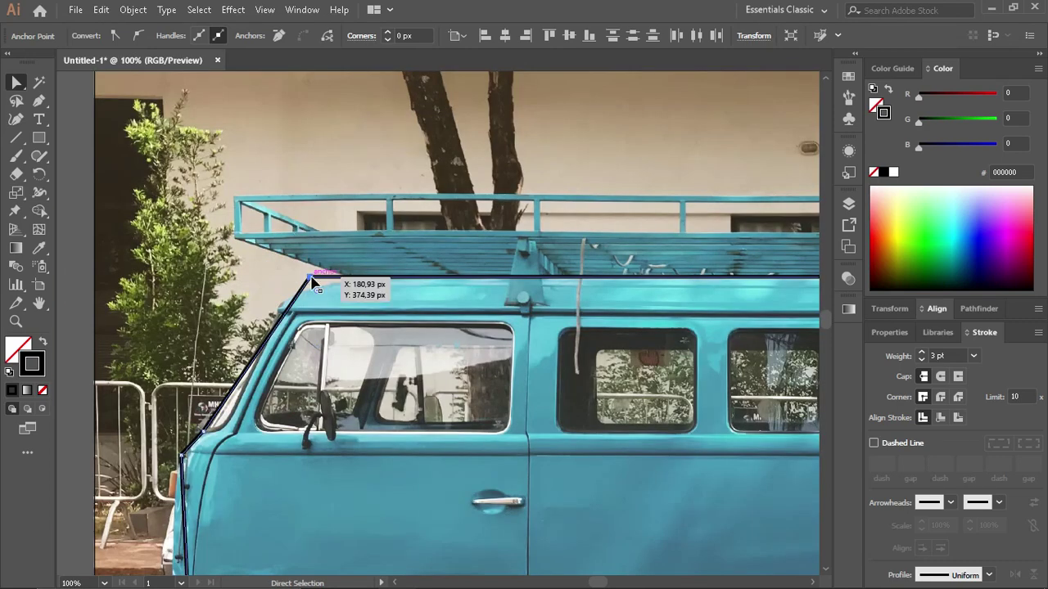
left_click_drag(309, 279, 299, 295)
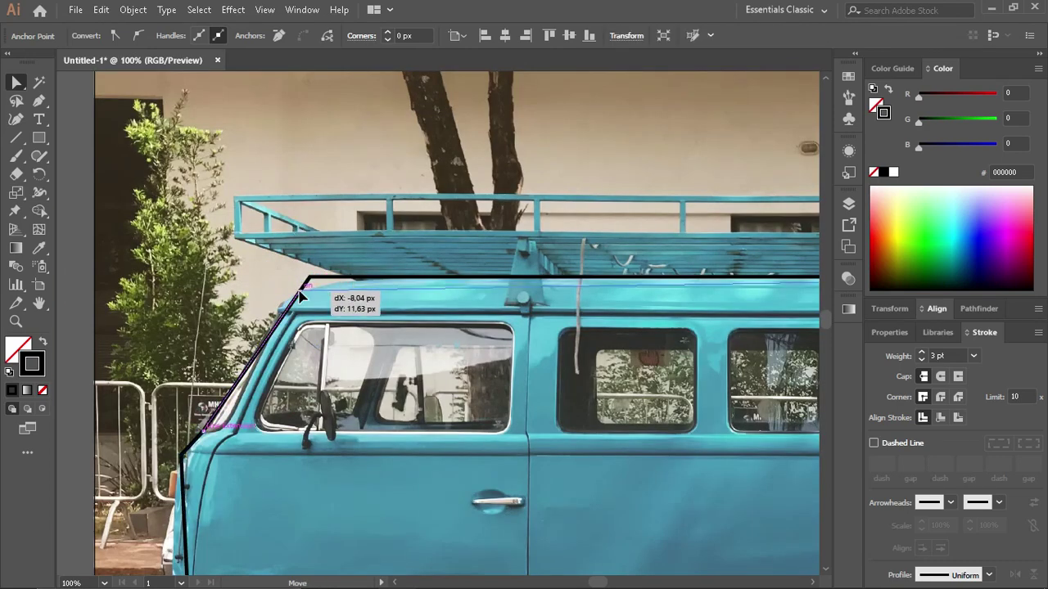
key("ctrl+minus")
key("ctrl+minus")
key("ctrl+minus")
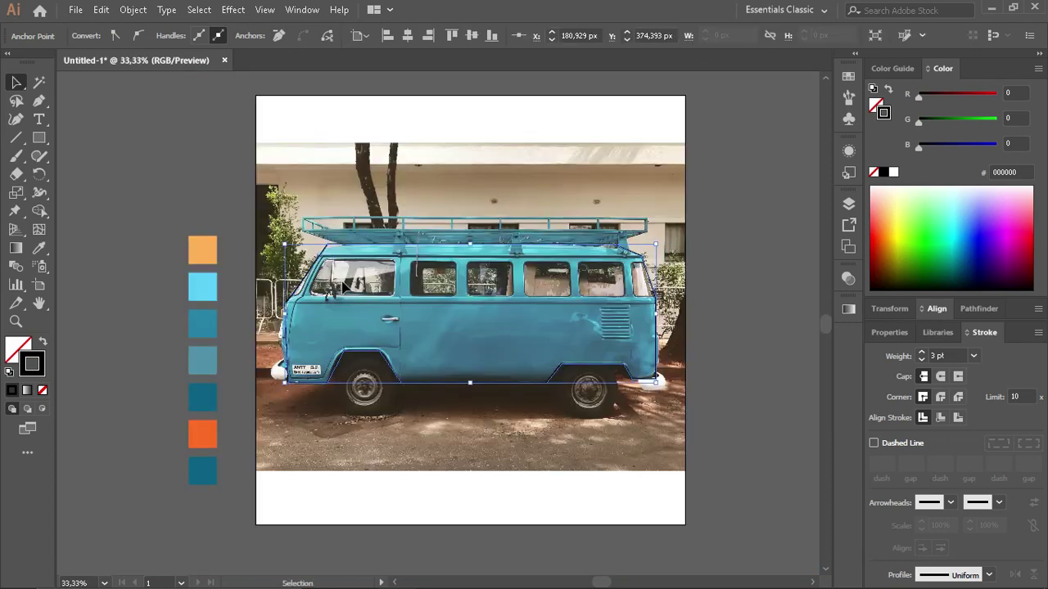
left_click(746, 221)
scroll(365, 172, "up", 2)
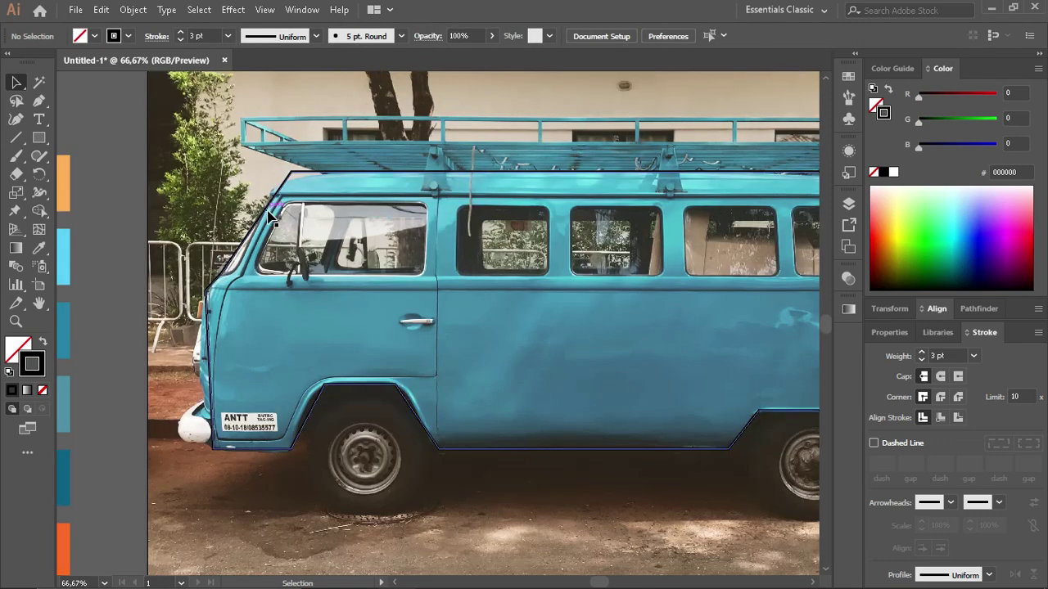
scroll(204, 164, "right", 2)
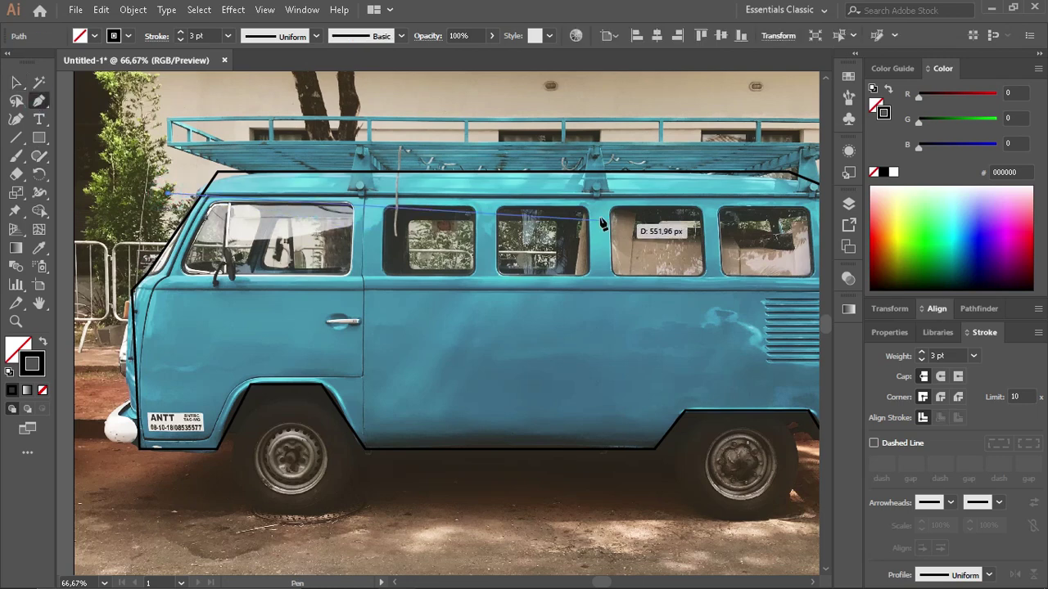
scroll(377, 180, "right", 3)
Step: Select the van outline and briefly switch to the Shape Builder tool
key("v")
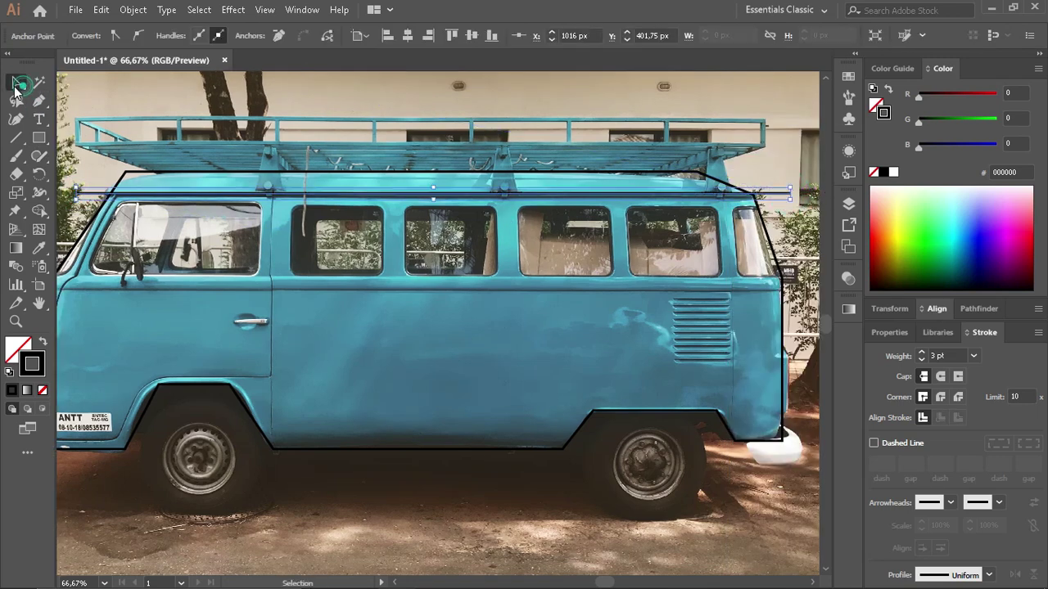
left_click(193, 176)
key("shift+m")
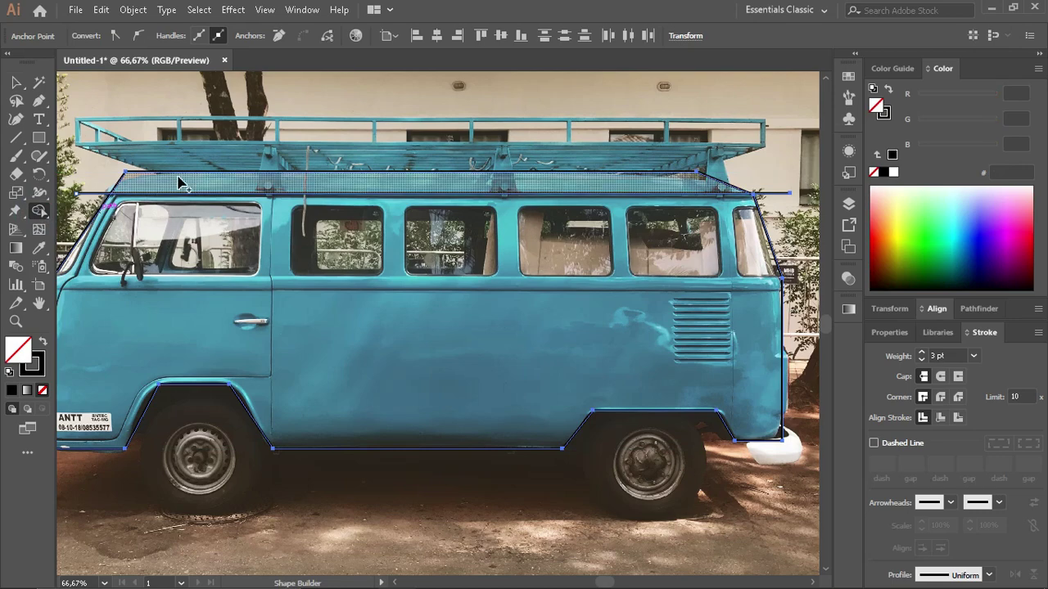
left_click(12, 86)
scroll(503, 318, "down", 1)
scroll(502, 318, "left", 2)
Step: Draw a straight line across the van below the windows and nudge it around
key("p")
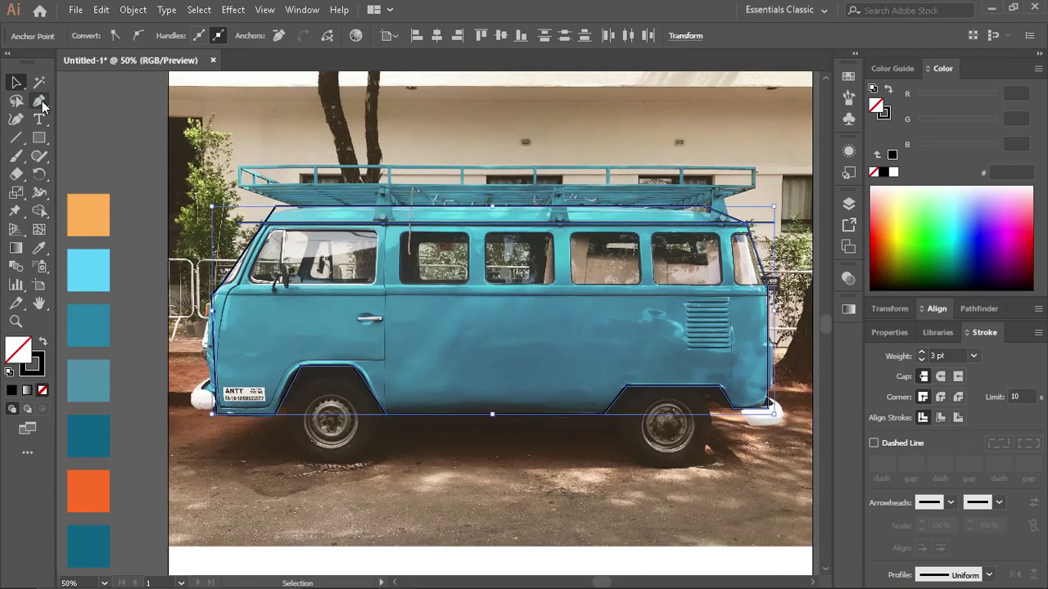
left_click(197, 293)
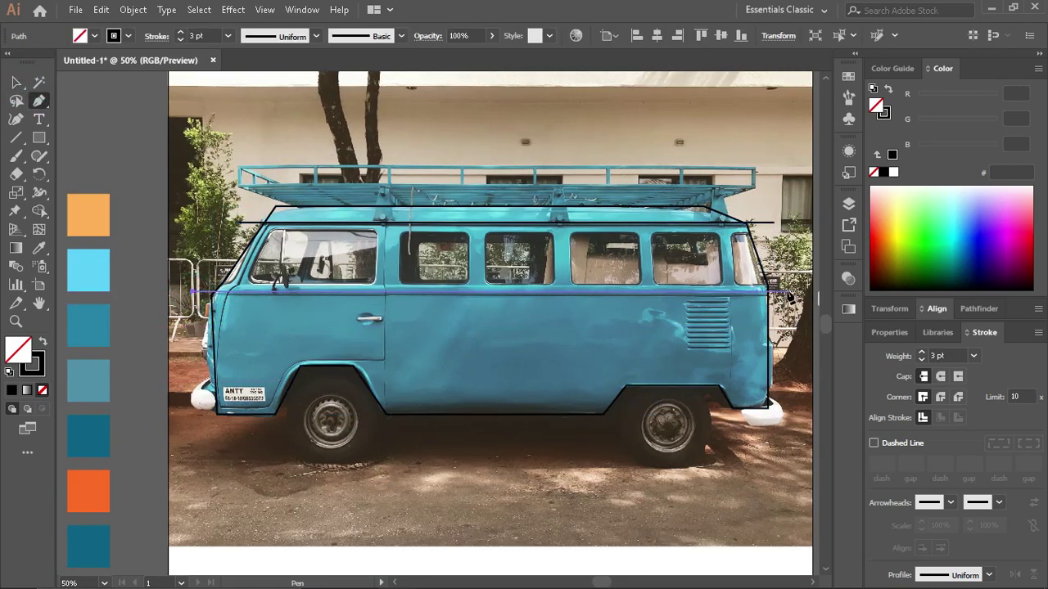
left_click(787, 295)
left_click(17, 81)
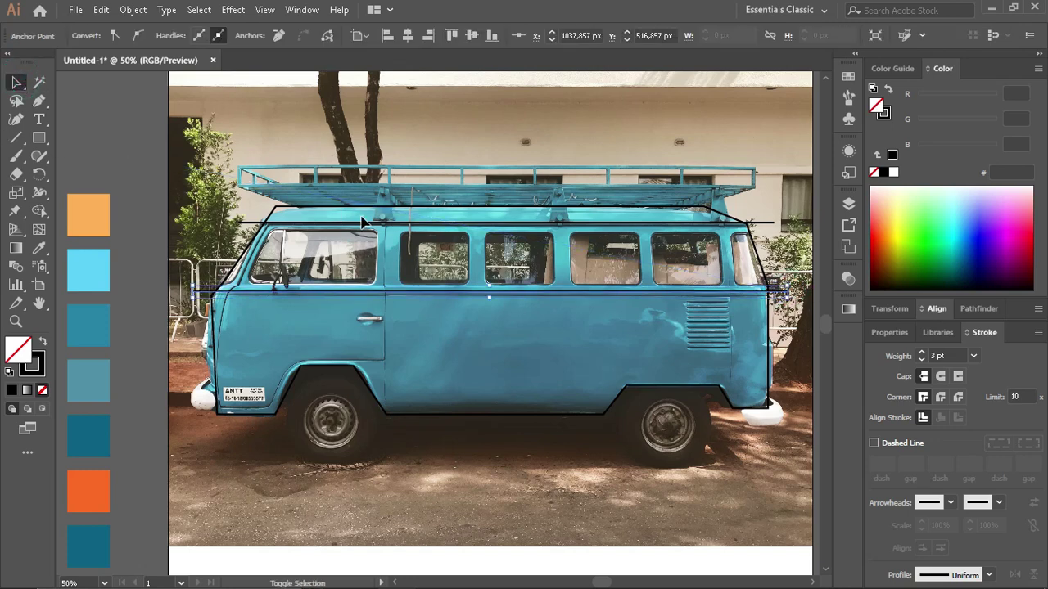
key("shift+Down")
key("shift+Up")
key("shift+Down")
key("shift+Up")
key("shift+Down")
key("shift+Down")
key("shift+Down")
key("shift+Down")
key("shift+Down")
key("shift+Down")
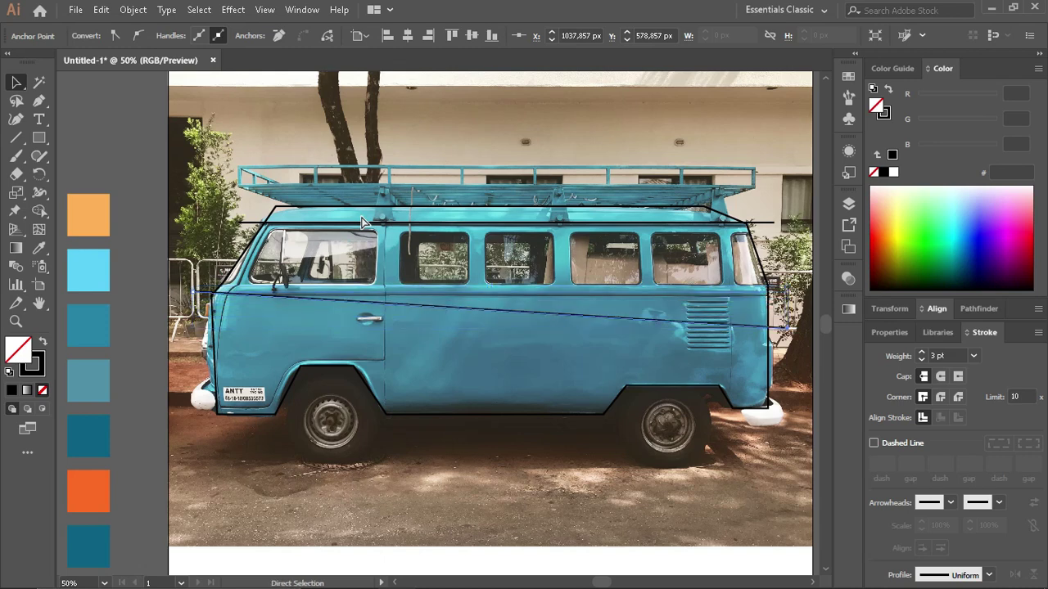
Step: Redraw a level beltline below the windows across the van and move it slightly down
key("v")
left_click(172, 280)
left_click(190, 282)
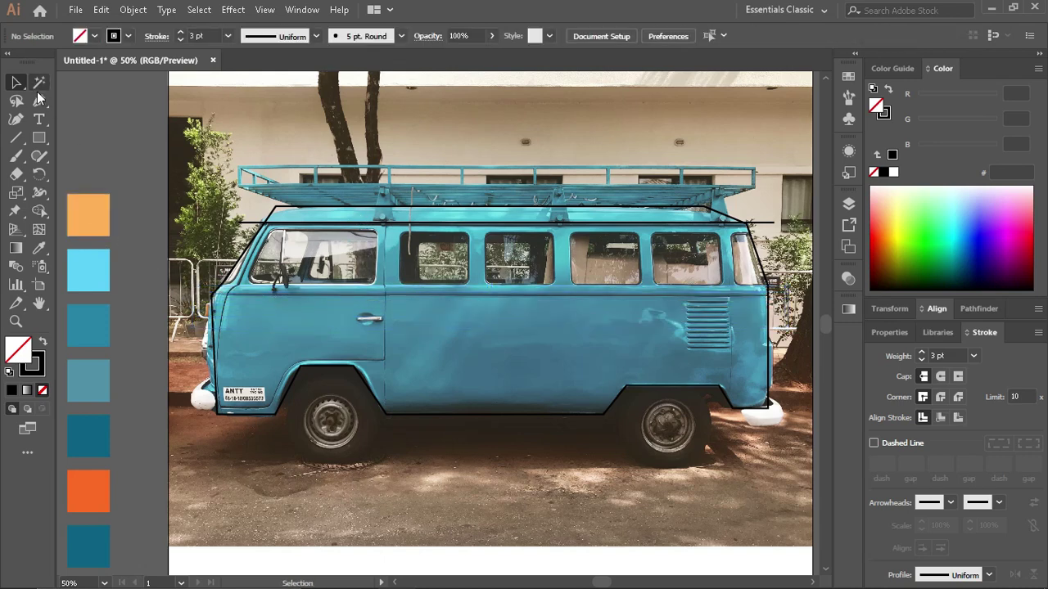
key("p")
left_click(203, 292)
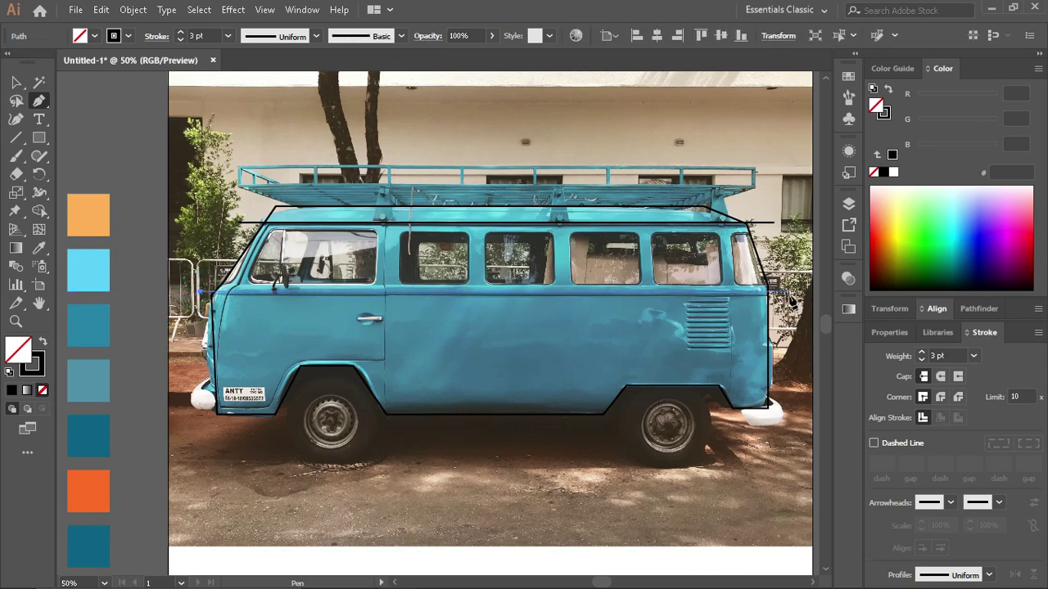
left_click(790, 292)
left_click(16, 82)
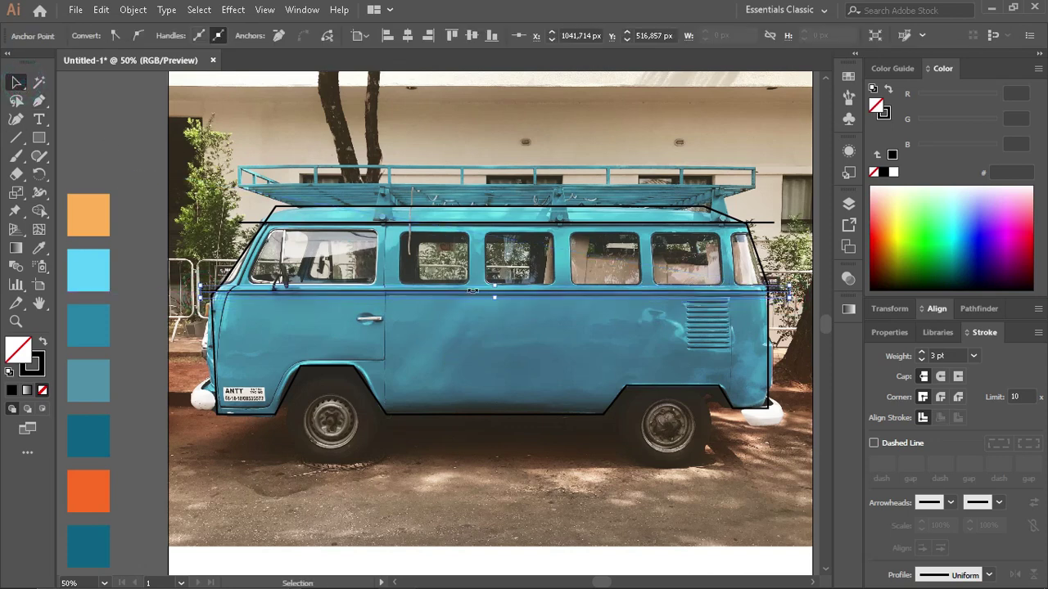
left_click_drag(486, 292, 491, 299)
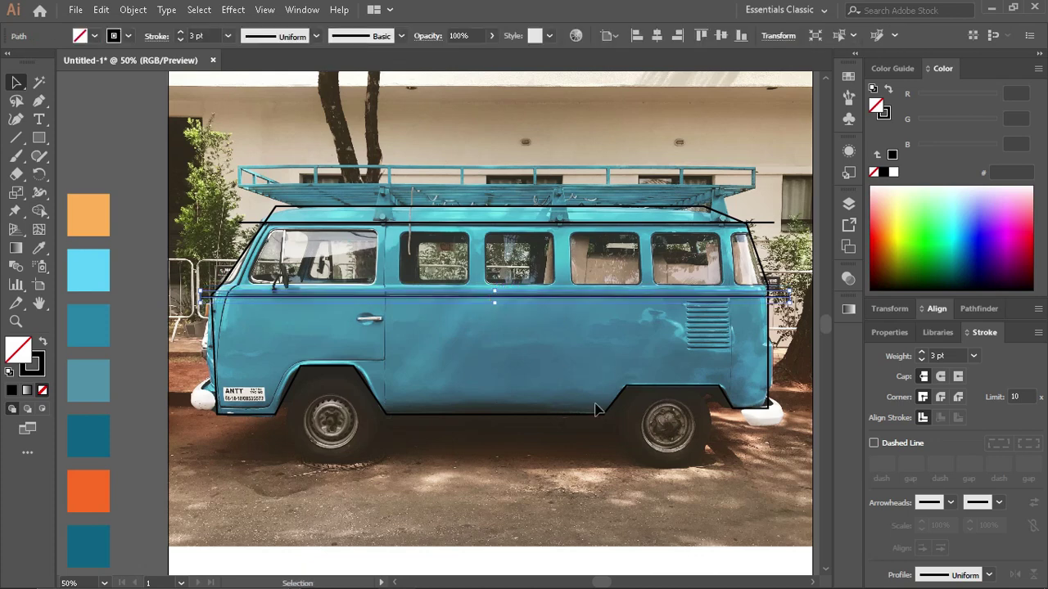
left_click(463, 382)
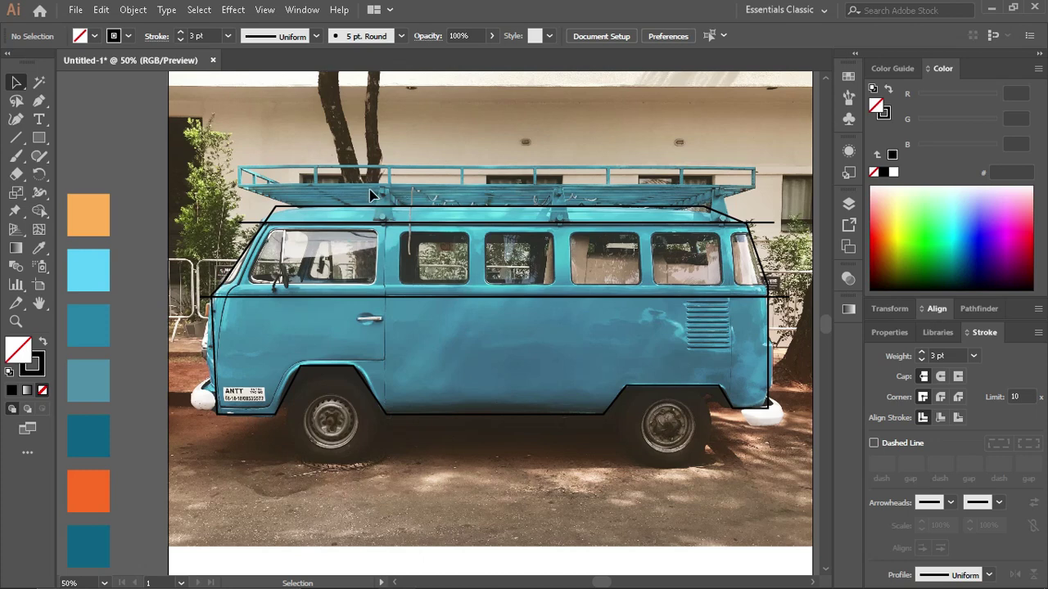
scroll(297, 214, "down", 1)
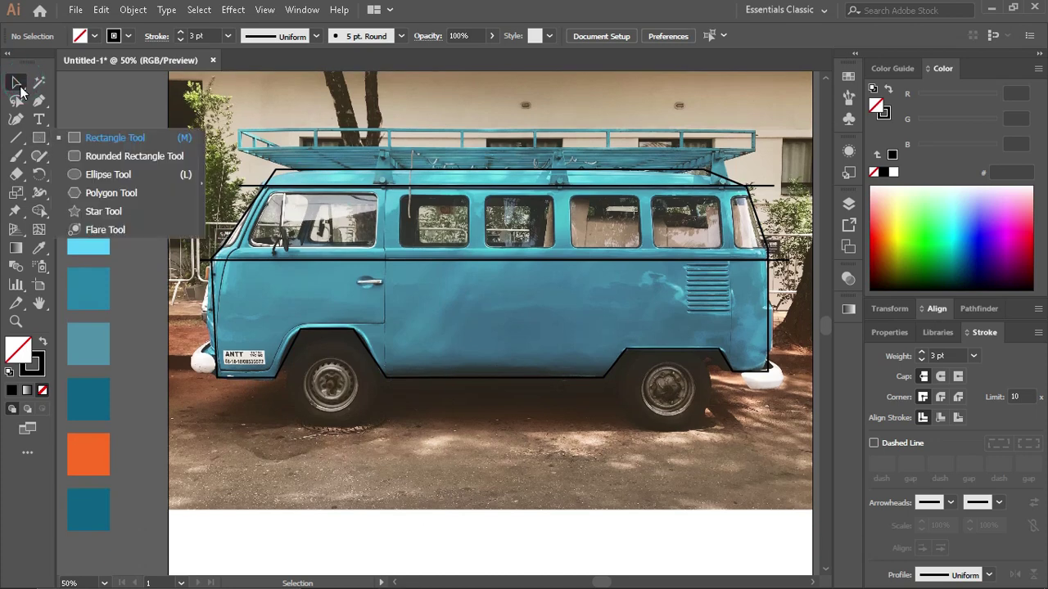
Step: Round the front corner and wheel-arch corners of the van outline with a 20 px radius
scroll(344, 209, "up", 1)
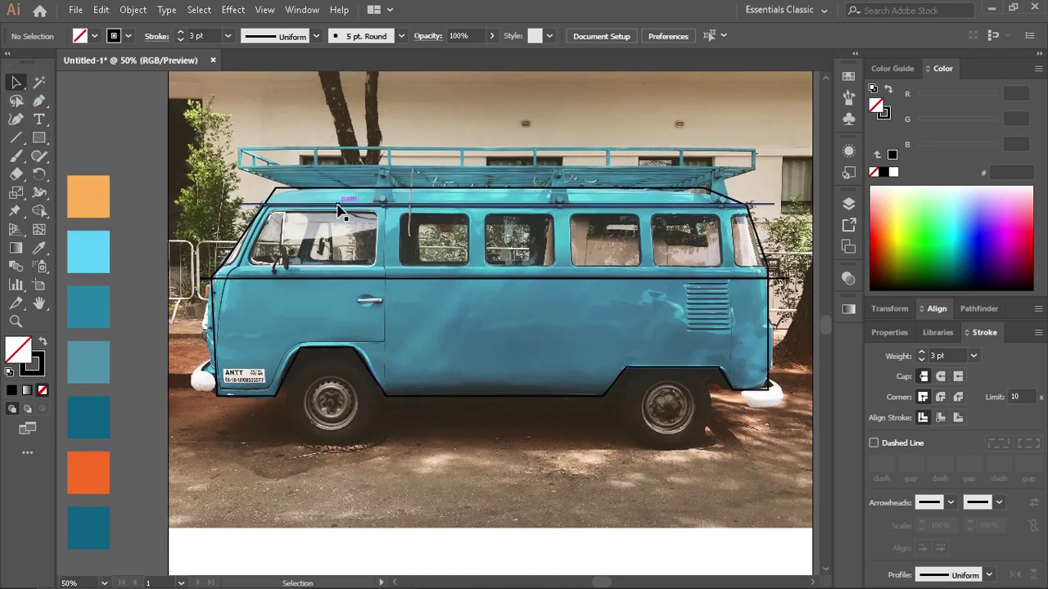
left_click(340, 210)
key("a")
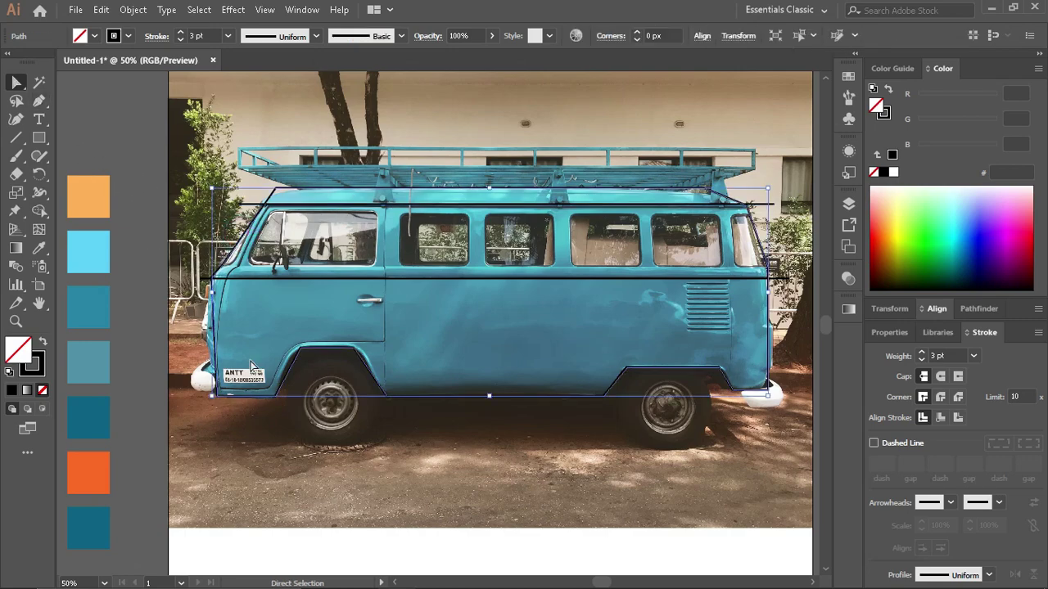
scroll(220, 394, "up", 3)
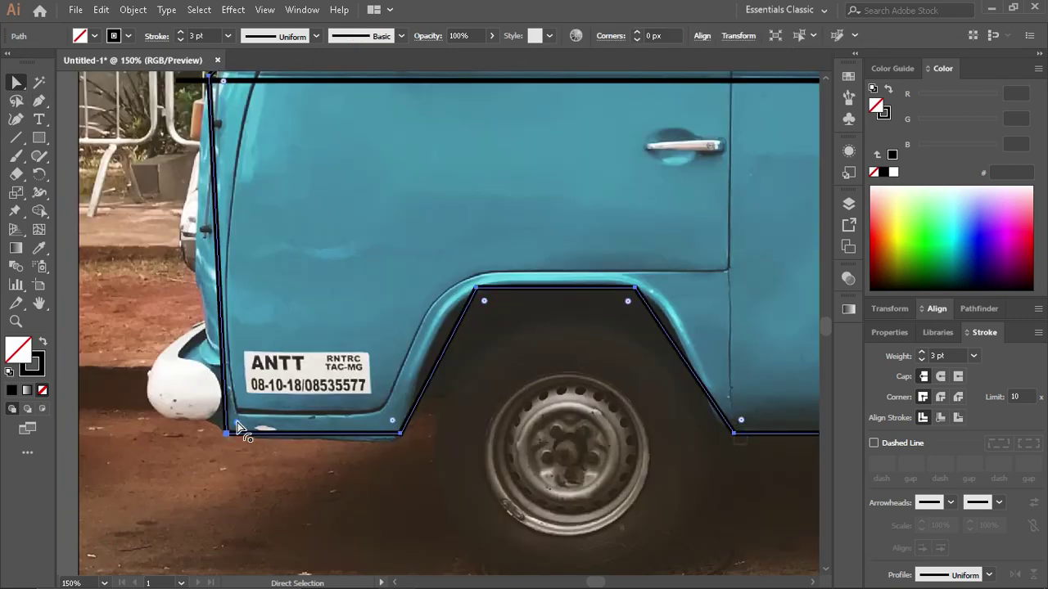
left_click_drag(238, 427, 279, 395)
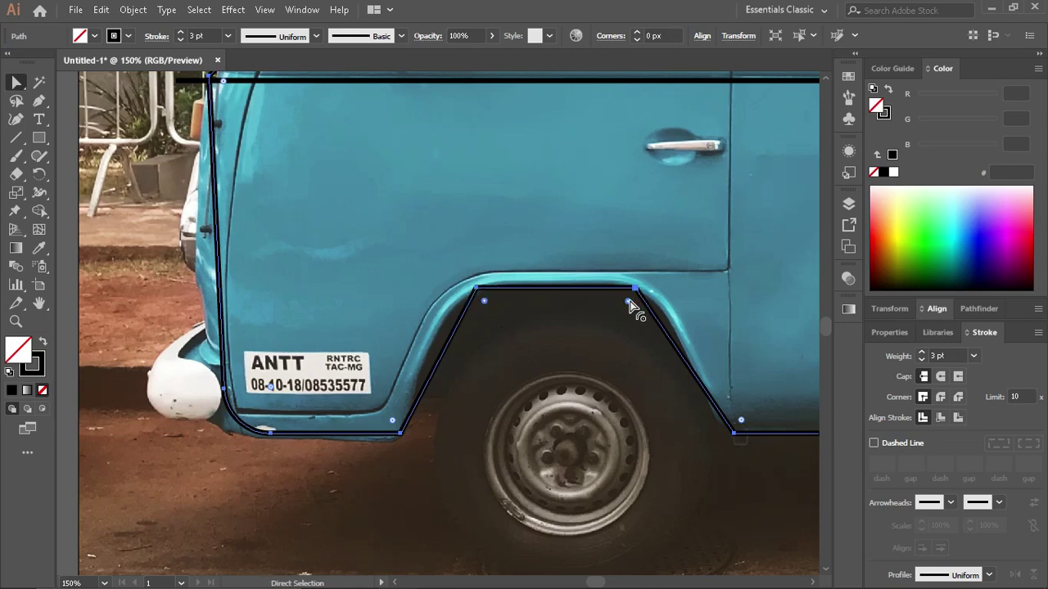
left_click_drag(628, 302, 627, 306)
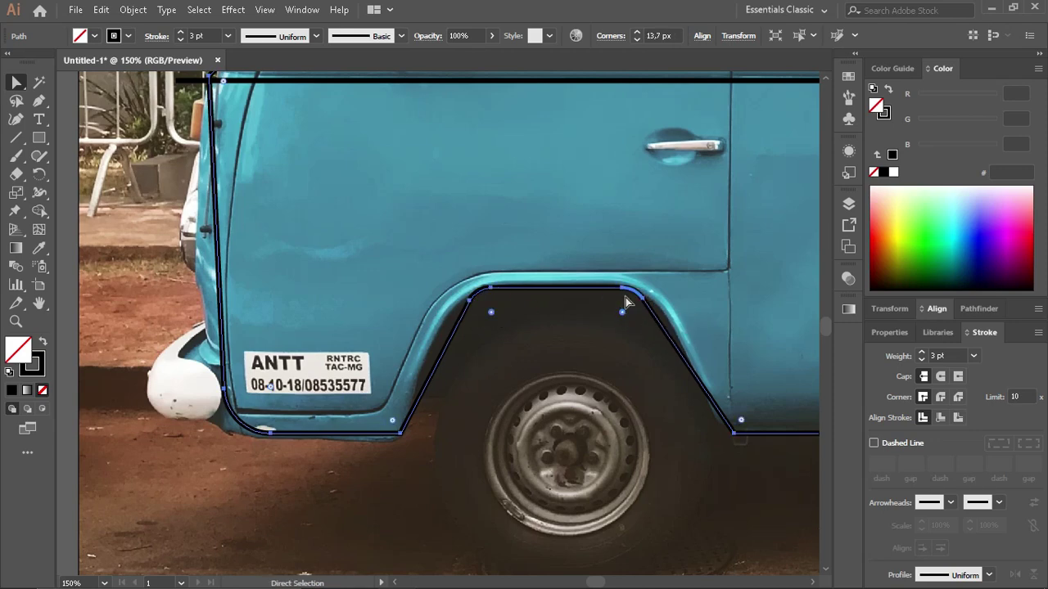
key("ctrl+minus")
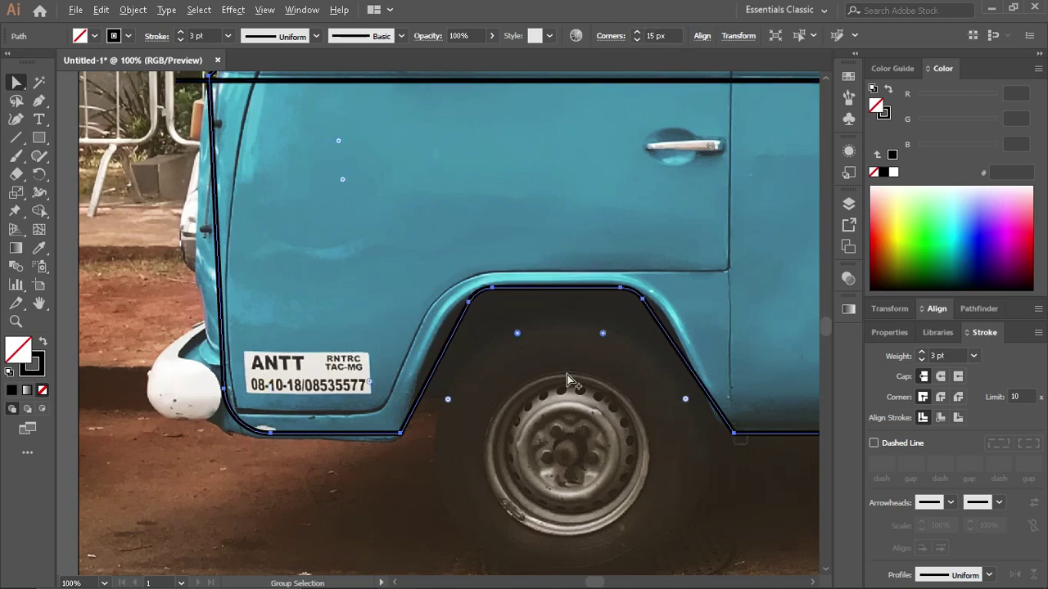
key("ctrl+minus")
scroll(424, 352, "right", 5)
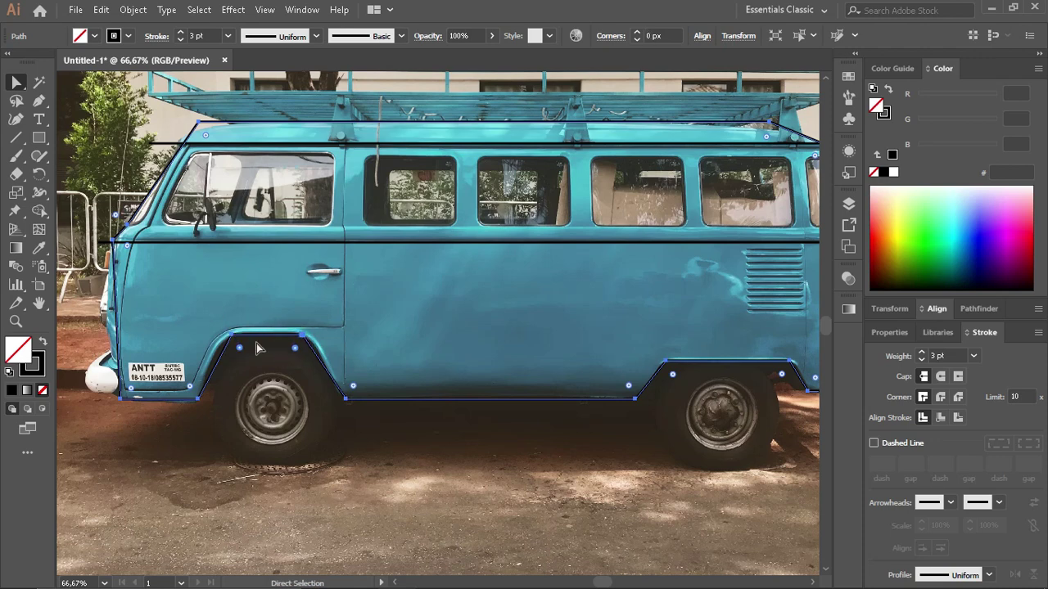
left_click_drag(295, 348, 295, 368)
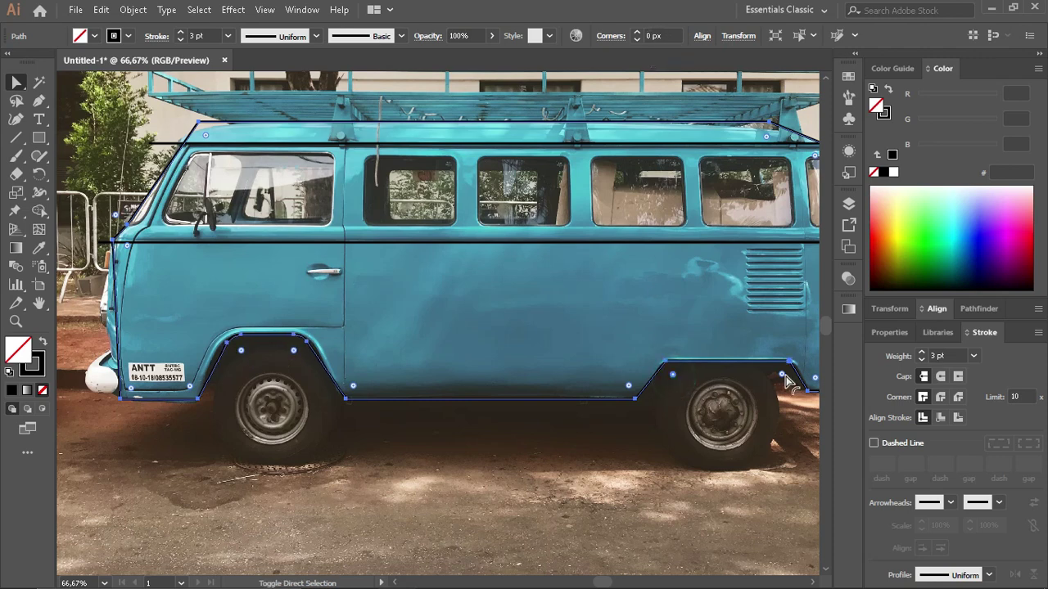
left_click(655, 35)
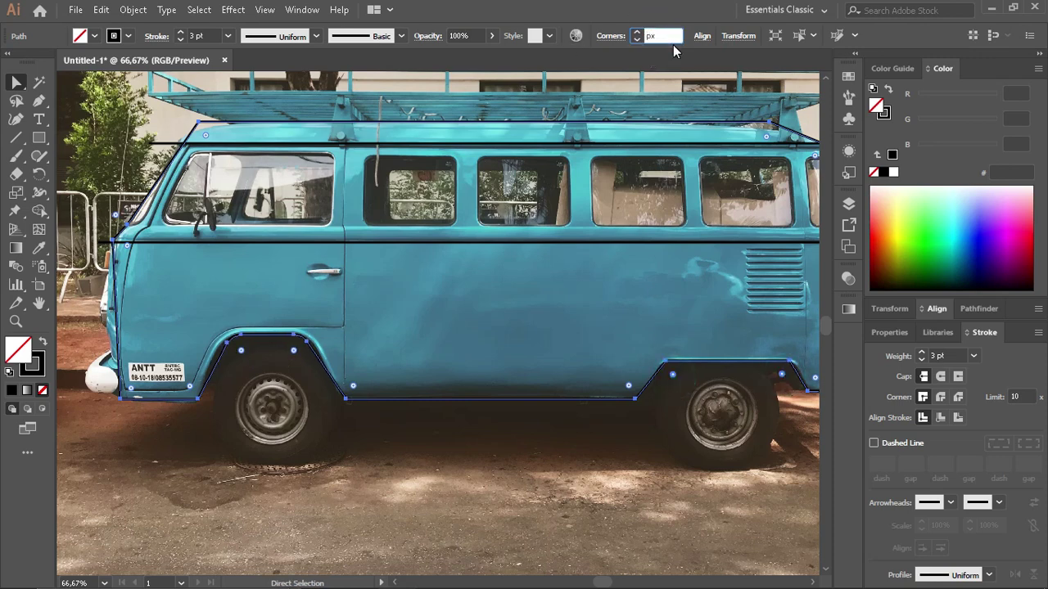
key("Return")
Step: Round the van outline's top-rear roof corner strongly with its live-corner widget
left_click(589, 438)
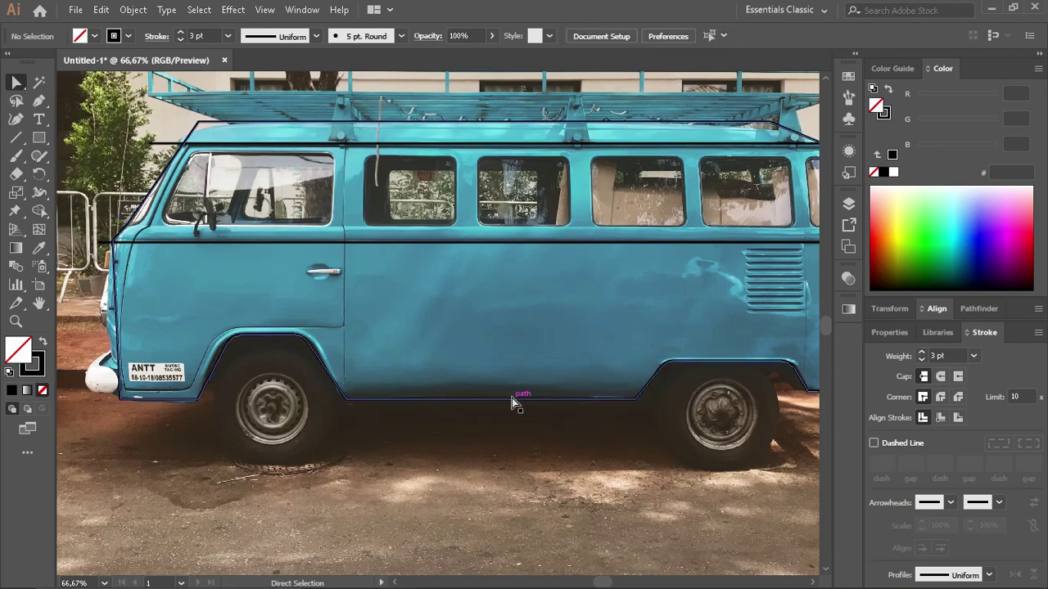
left_click(519, 401)
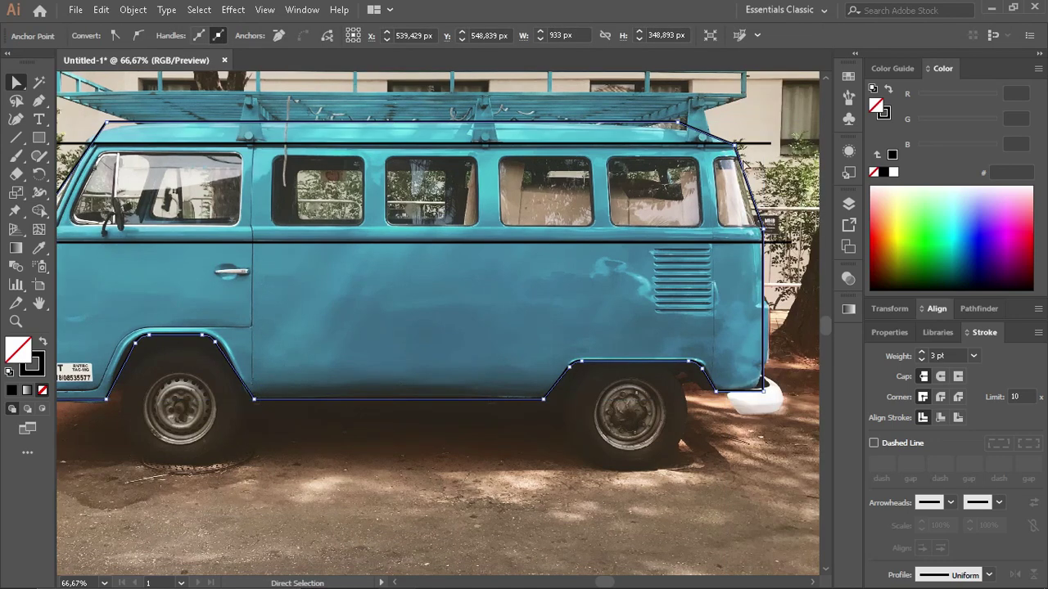
left_click(743, 175)
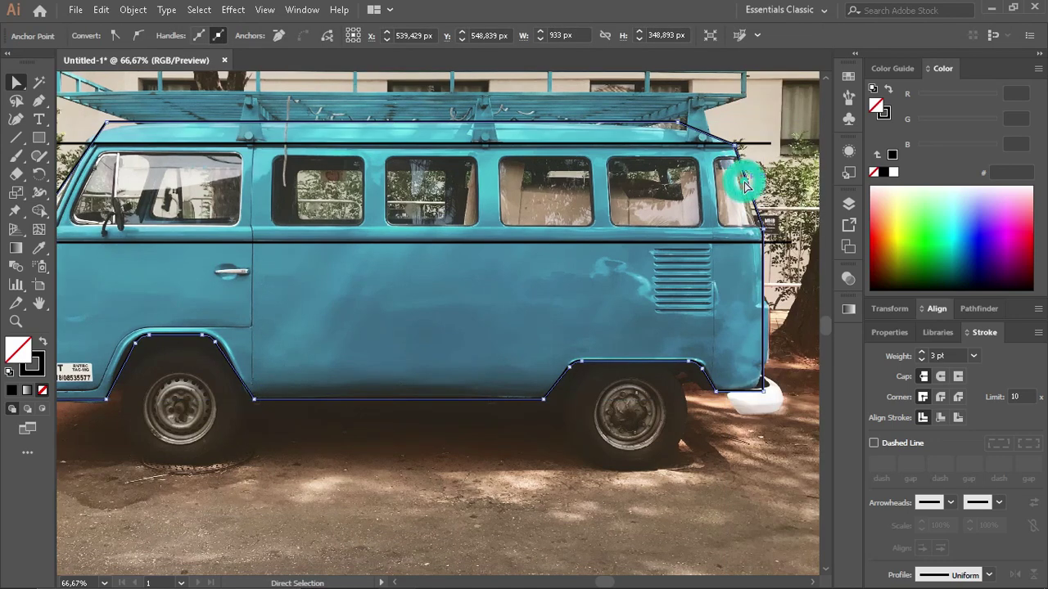
scroll(737, 180, "up", 2)
left_click(700, 207)
scroll(700, 208, "down", 2)
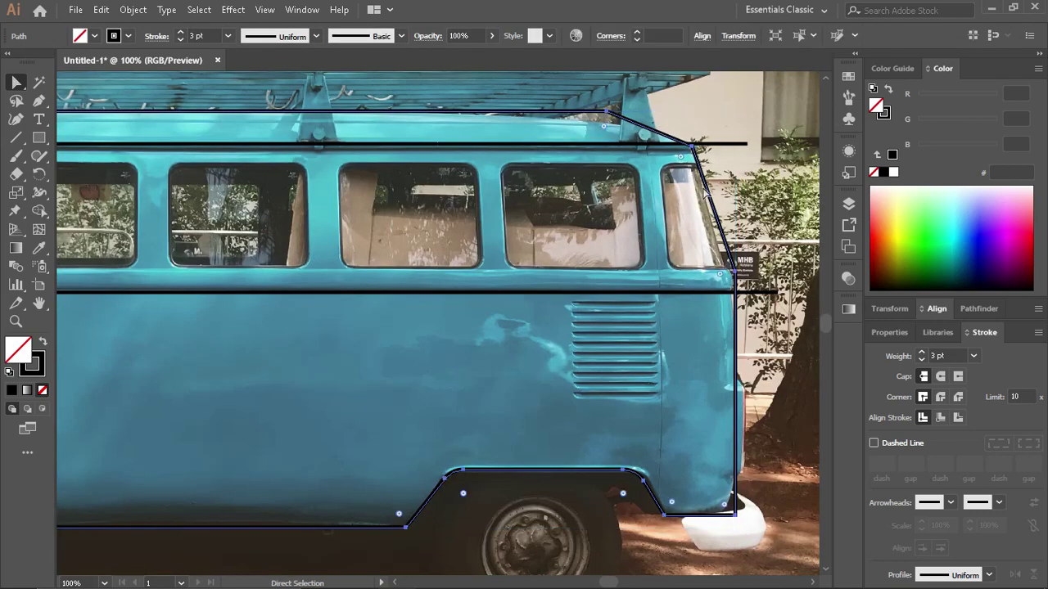
mouse_move(681, 156)
left_mouse_down()
mouse_move(658, 181)
mouse_move(665, 176)
left_mouse_up()
left_click_drag(606, 131, 606, 312)
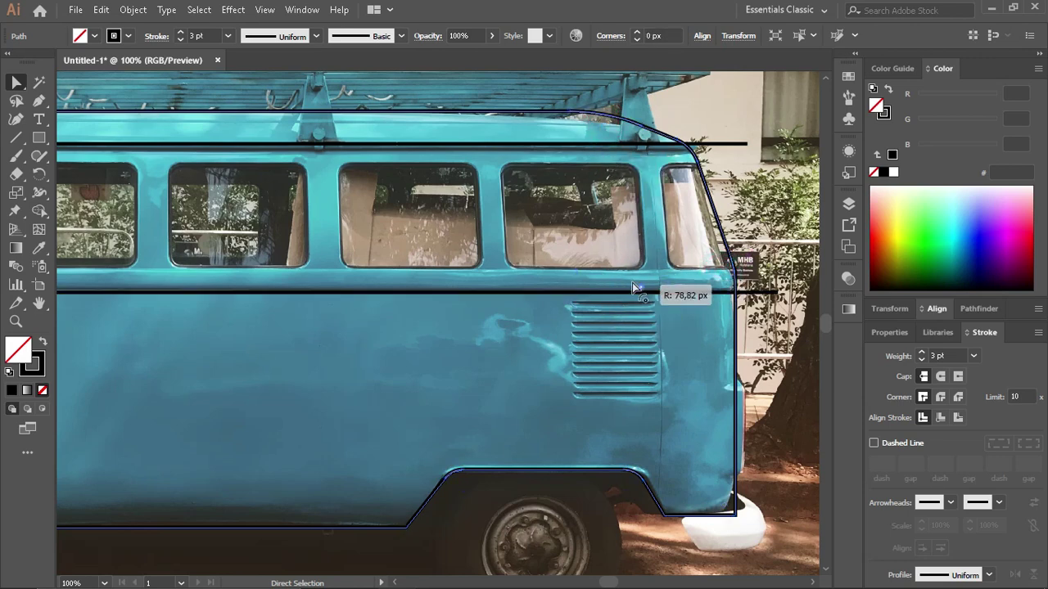
Step: Round the roof's front corner, the front body bend and the bottom-front corner
key("v")
scroll(373, 340, "down", 1)
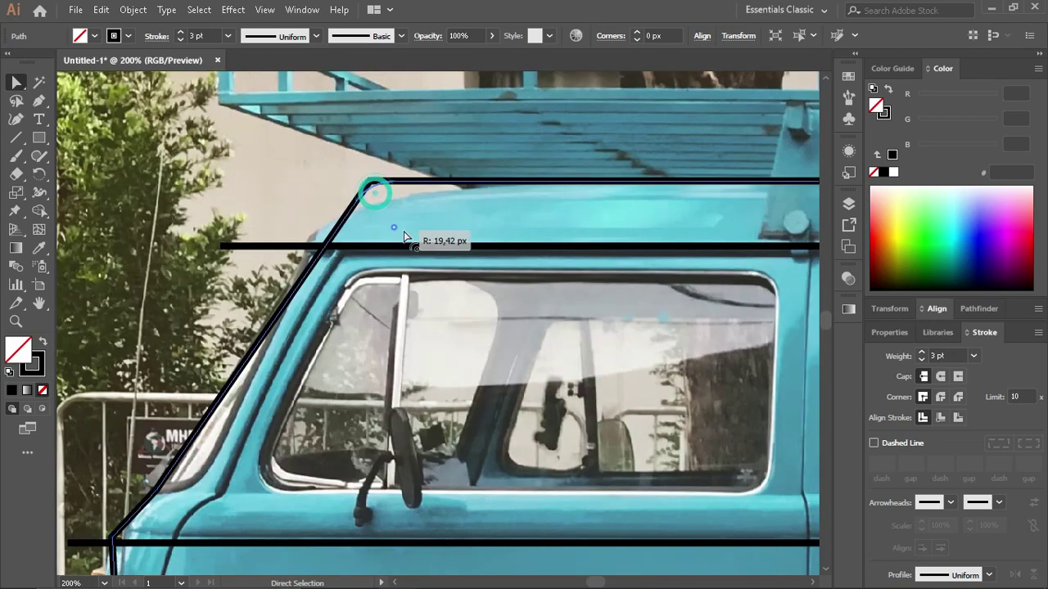
left_click_drag(379, 195, 505, 380)
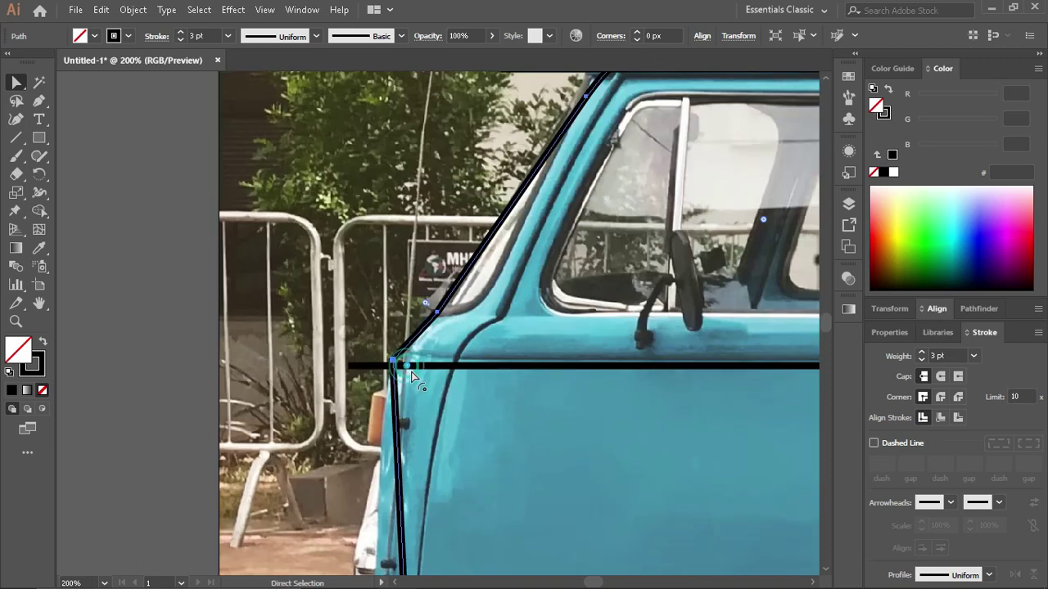
left_click_drag(411, 367, 464, 391)
left_click_drag(437, 325, 435, 333)
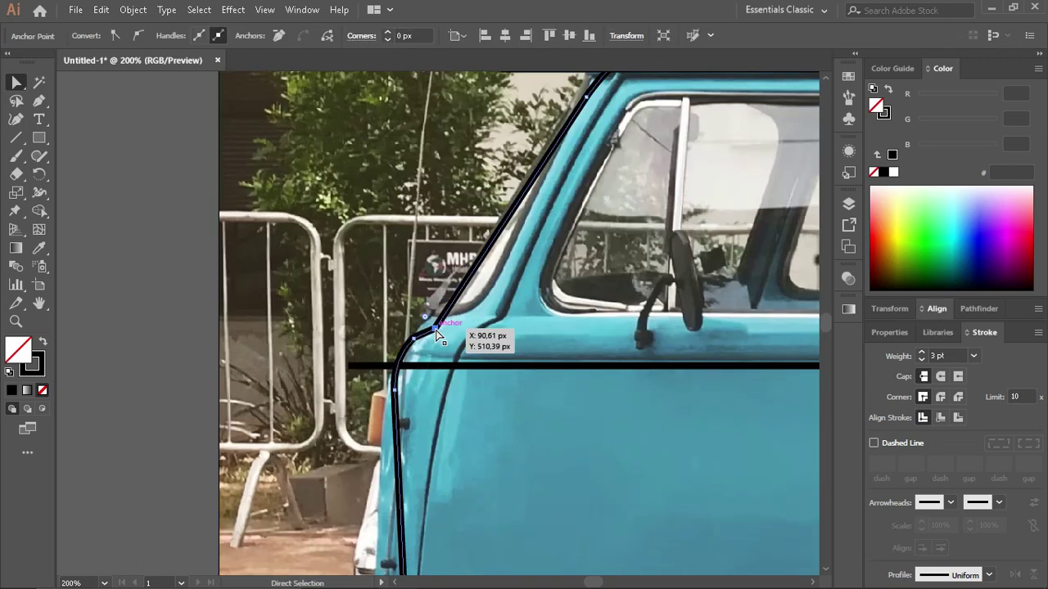
scroll(436, 330, "down", 5)
scroll(436, 329, "down", 5)
left_click_drag(416, 434, 467, 399)
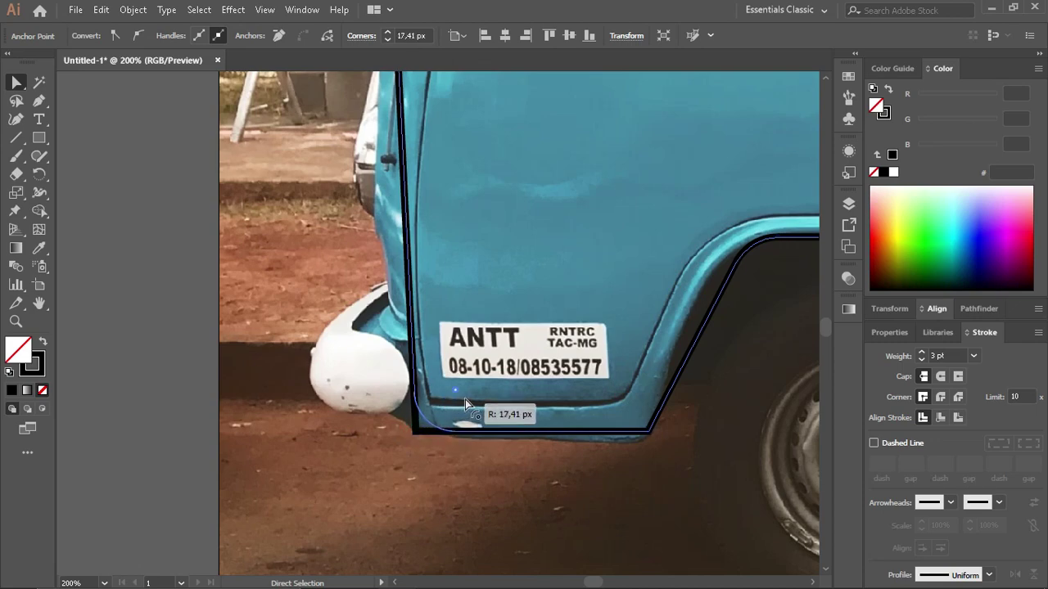
left_click(450, 489)
scroll(451, 486, "down", 3)
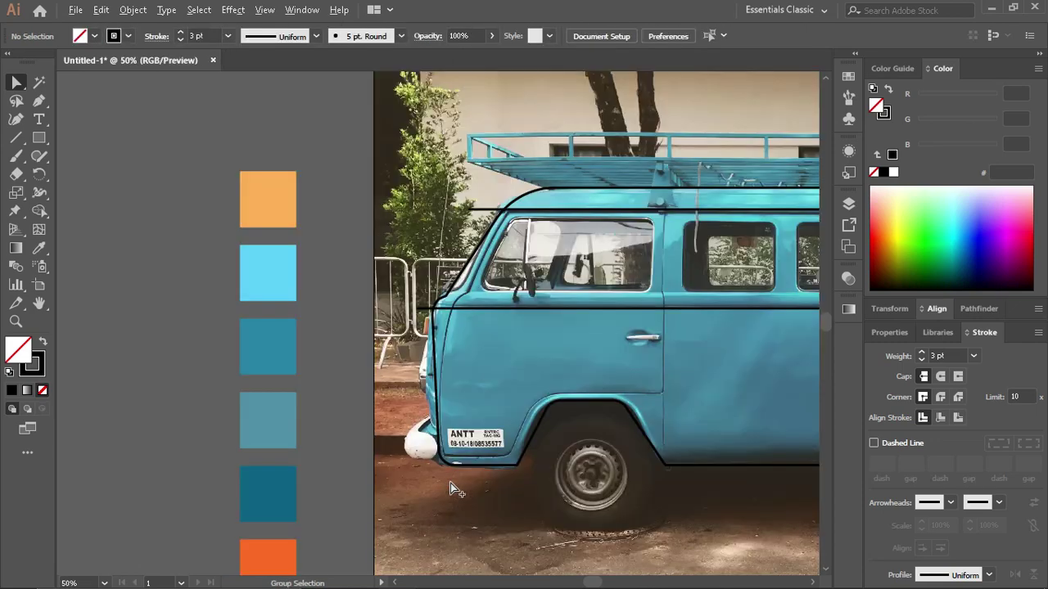
scroll(451, 483, "down", 1)
scroll(450, 483, "down", 1)
left_click(331, 371)
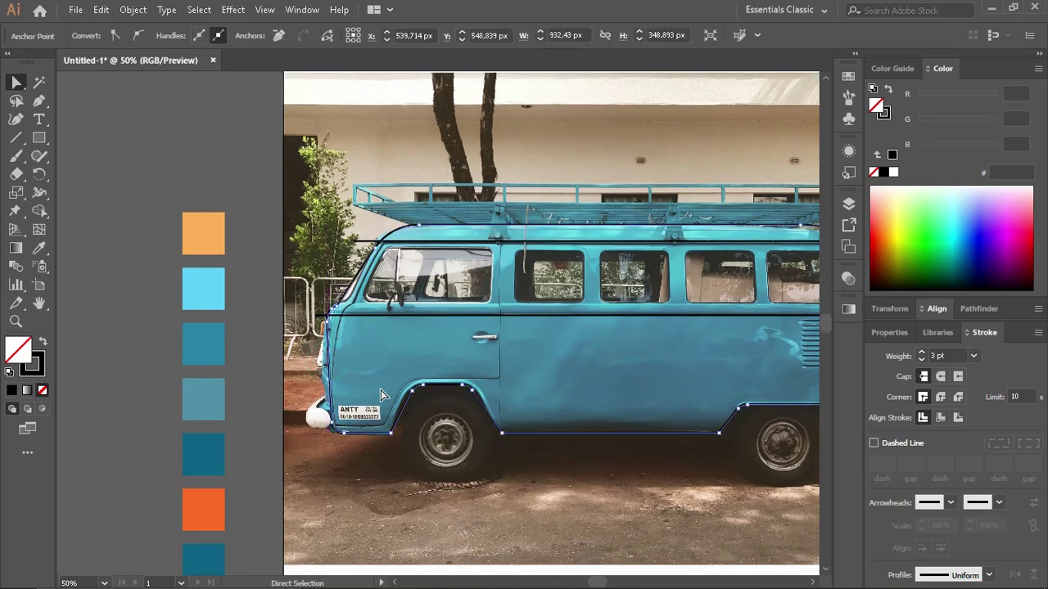
key("i")
left_click(205, 289)
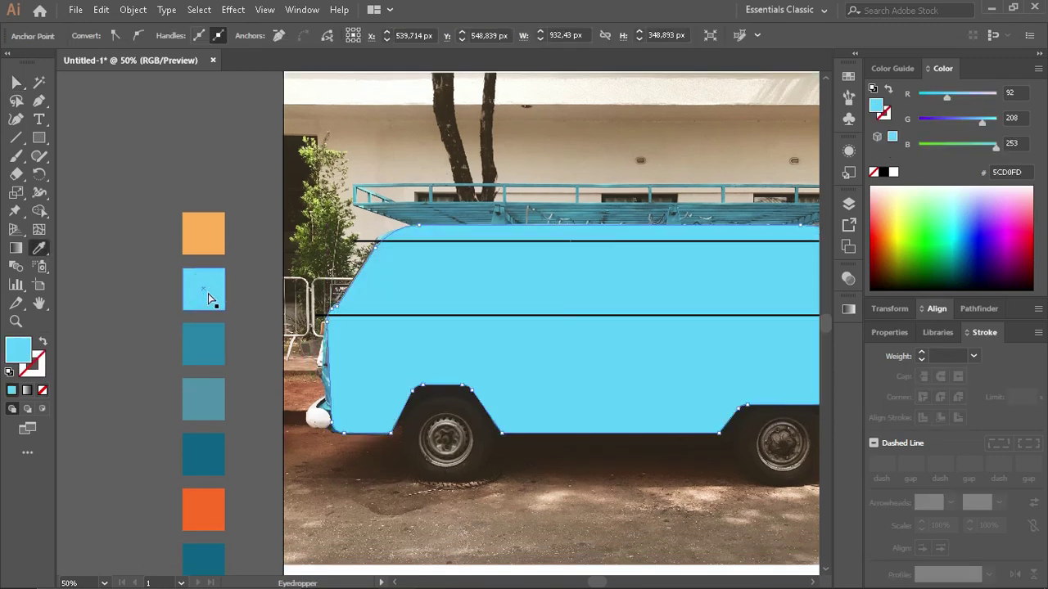
key("ctrl+z")
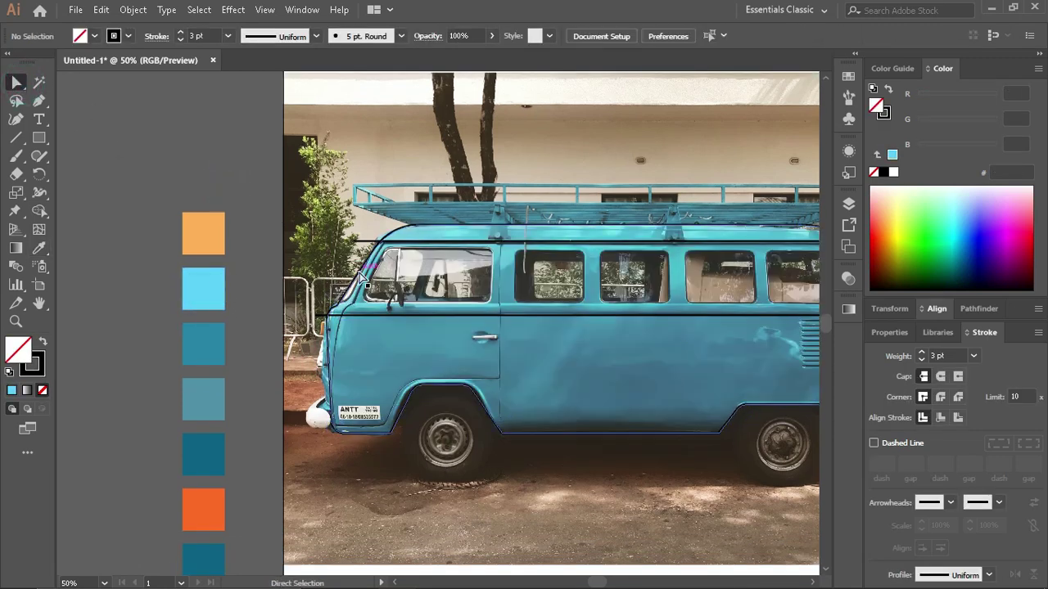
key("v")
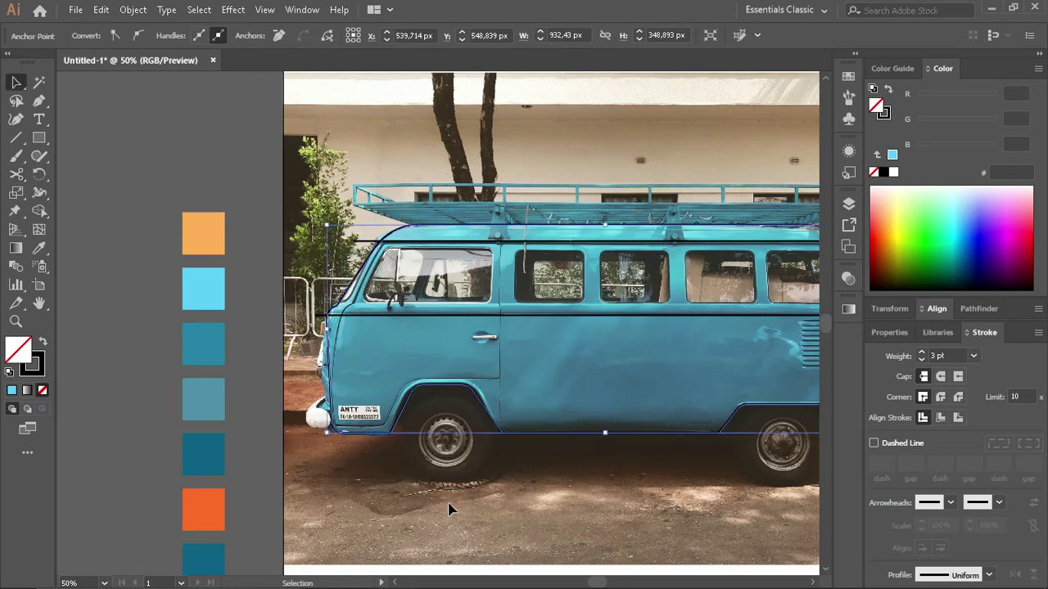
left_click(449, 509)
scroll(419, 257, "up", 1)
Step: Trace the cab's front window with a closed five-point Pen outline, including its slanted edge
scroll(420, 257, "up", 3)
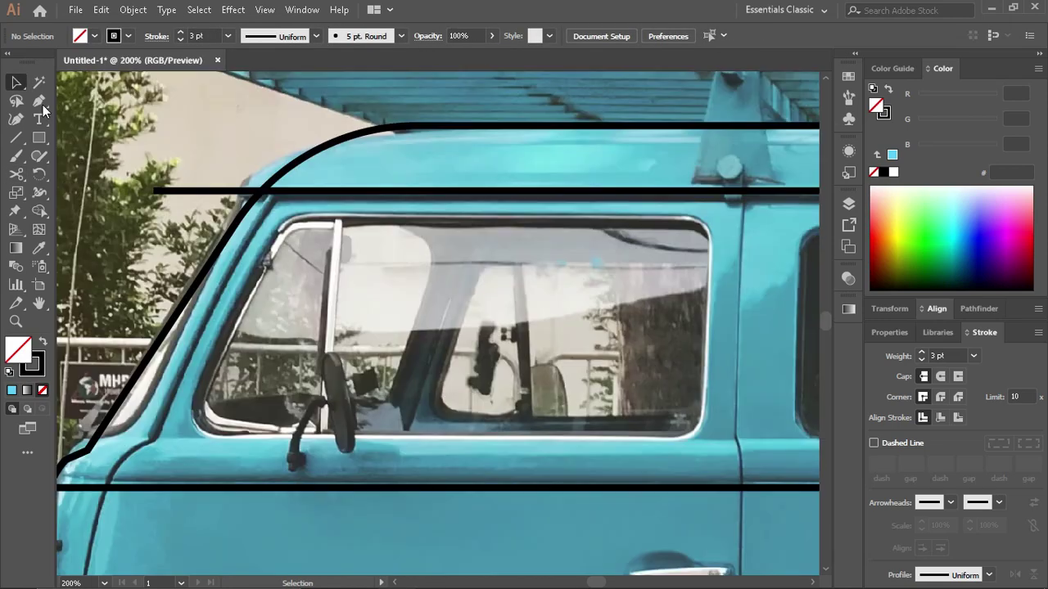
key("p")
left_click(370, 218)
left_click(702, 218)
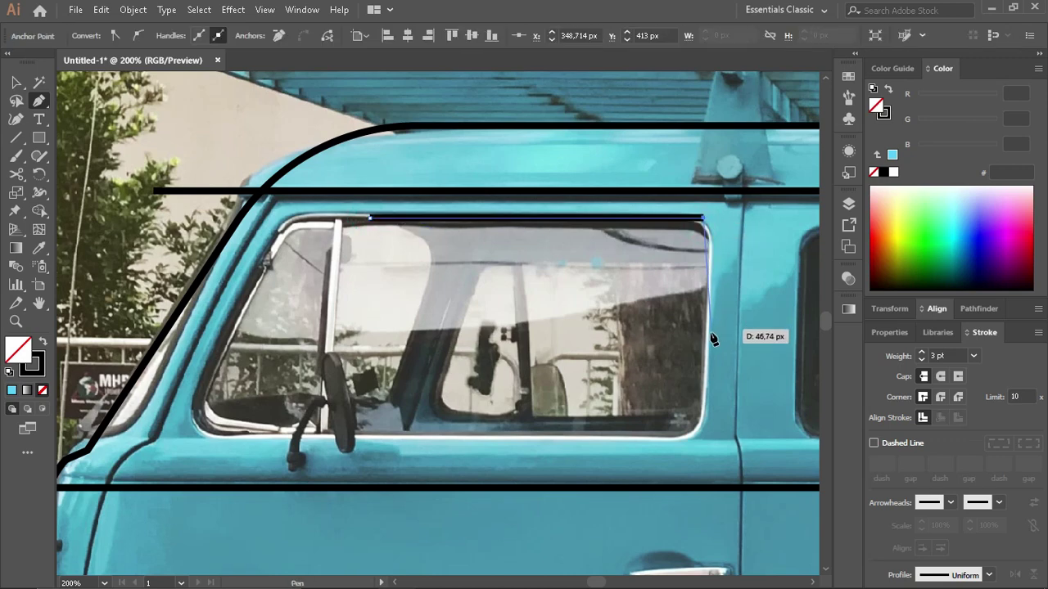
left_click(703, 432)
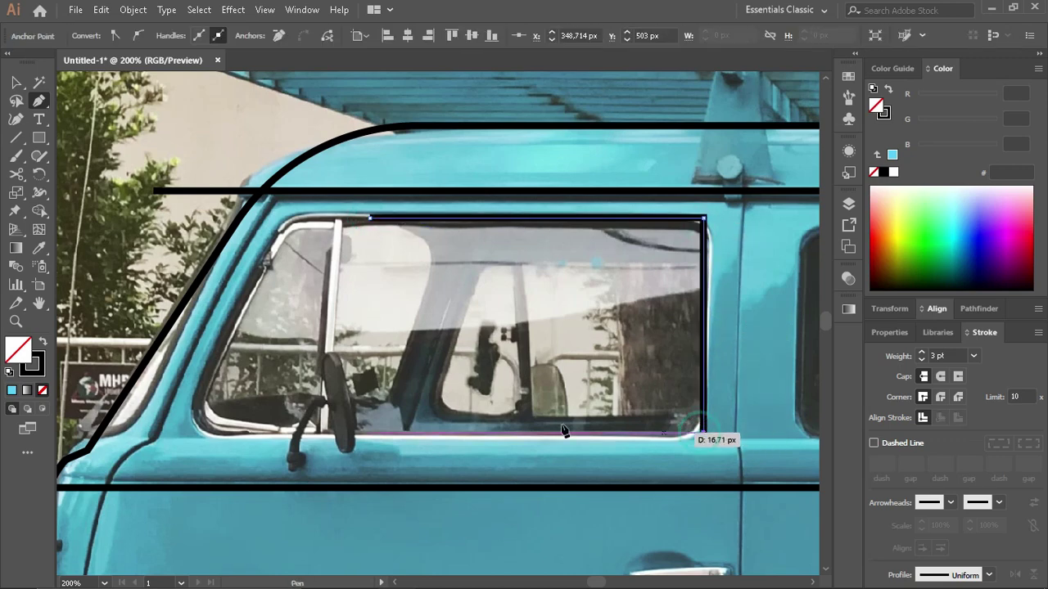
left_click(191, 433)
left_click(296, 217)
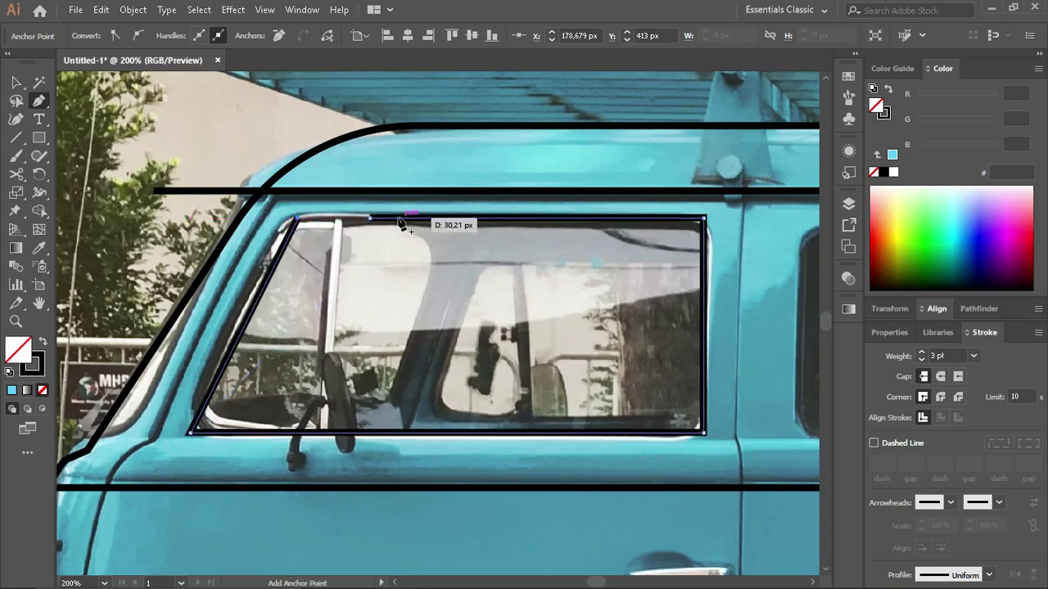
left_click(370, 219)
key("ctrl+1")
key("v")
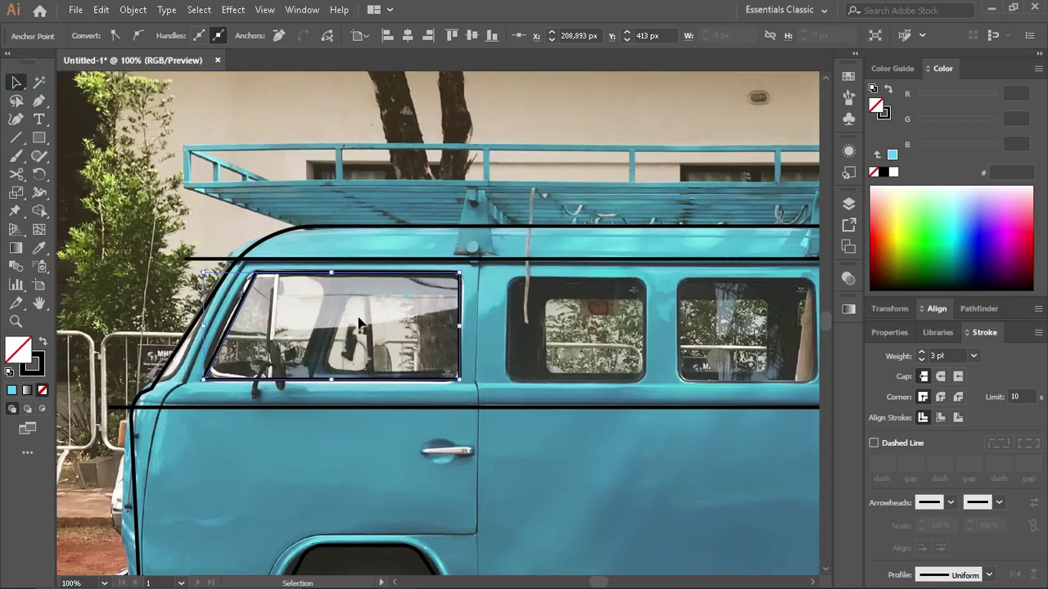
Step: Trace the first side window with a closed rectangular outline, redoing its bottom-left corner
left_click(37, 101)
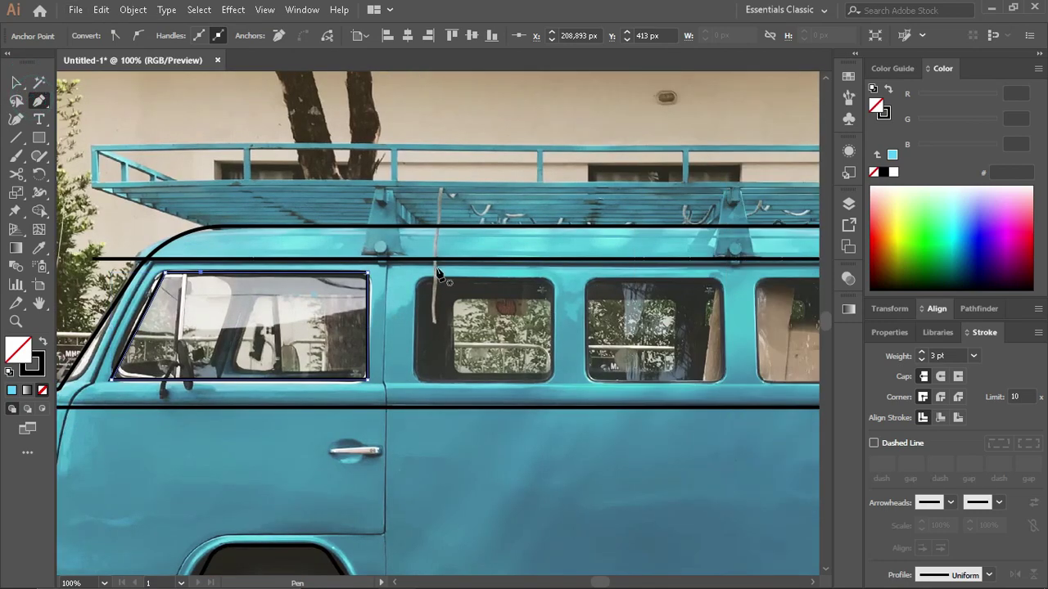
left_click(423, 272)
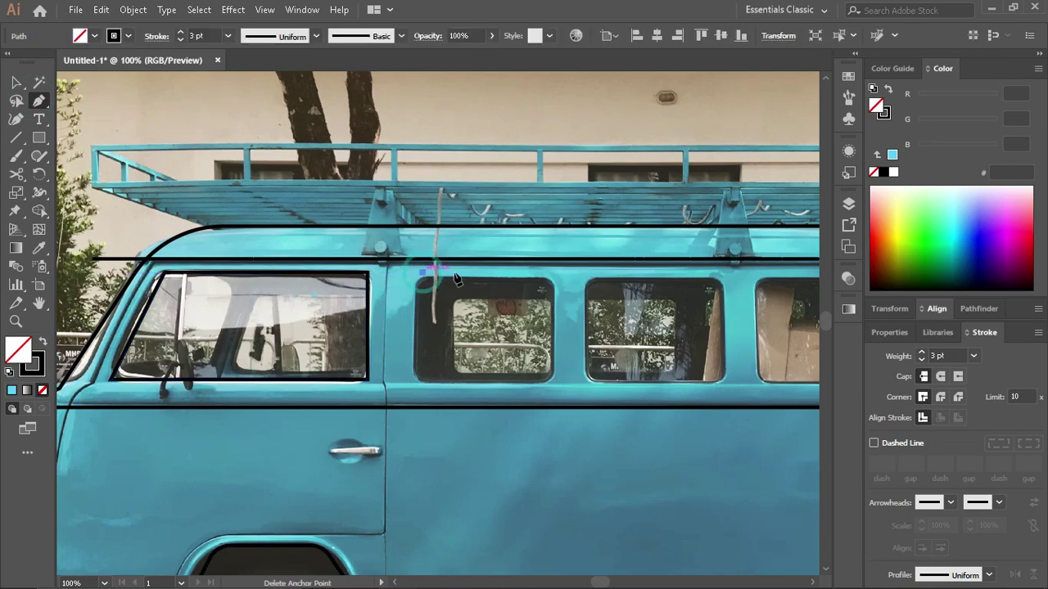
left_click(551, 272)
left_click(552, 381)
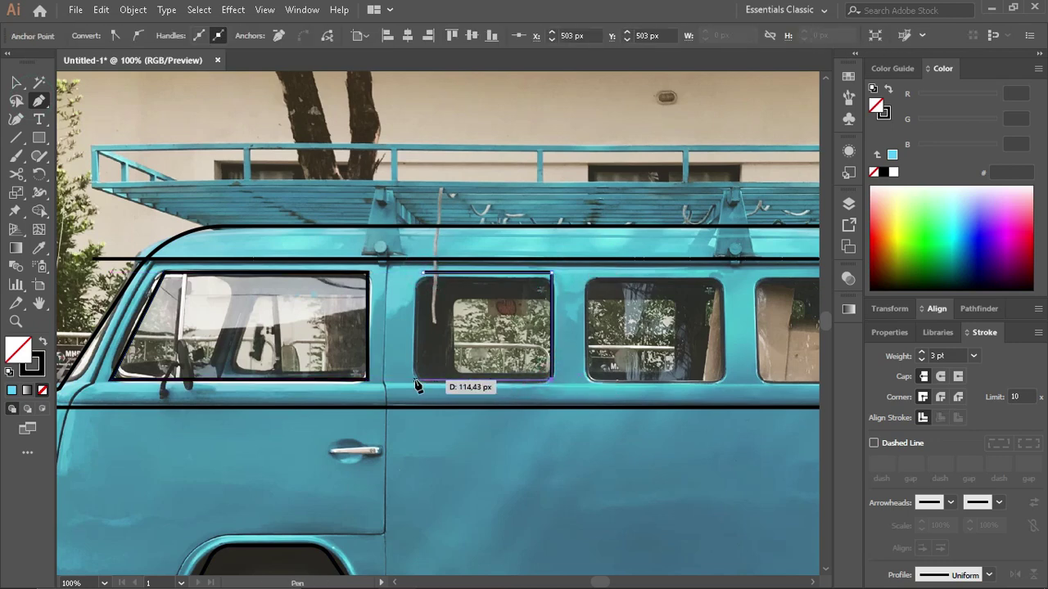
left_click(415, 380)
left_click(416, 273)
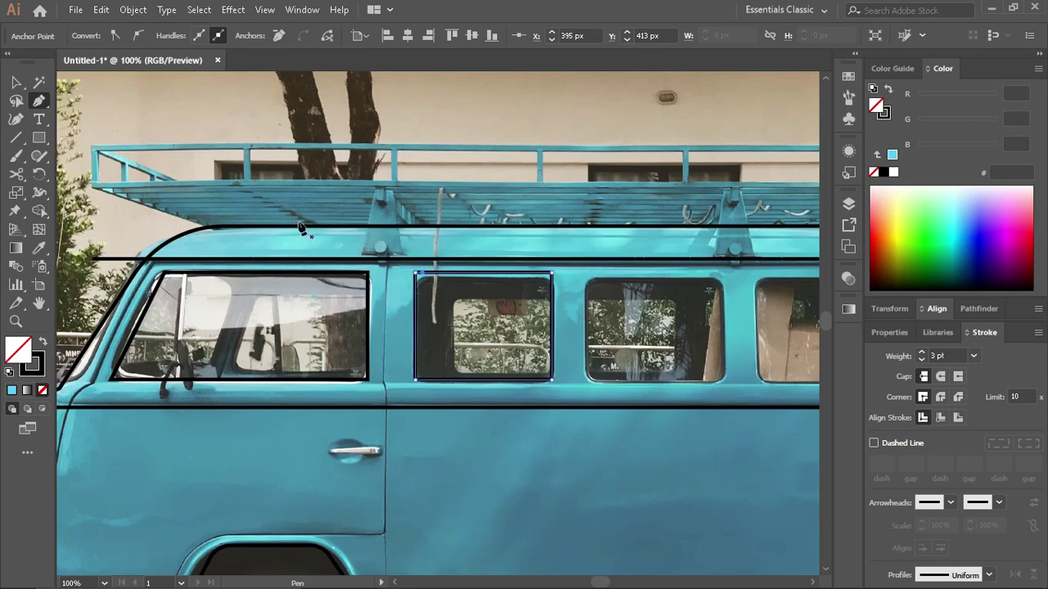
key("ctrl+z")
key("ctrl+z")
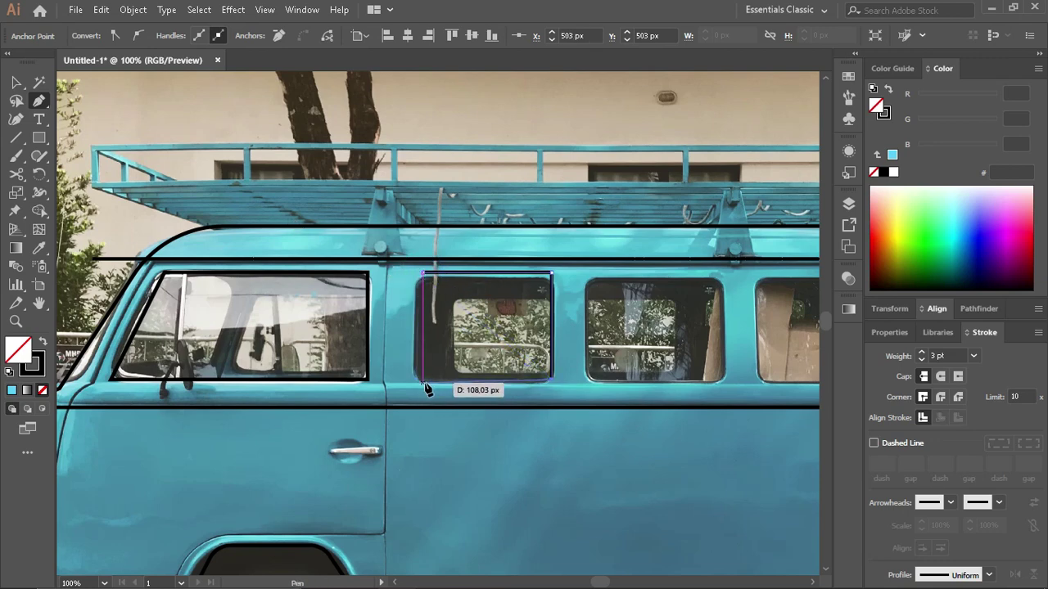
left_click(422, 381)
left_click(423, 273)
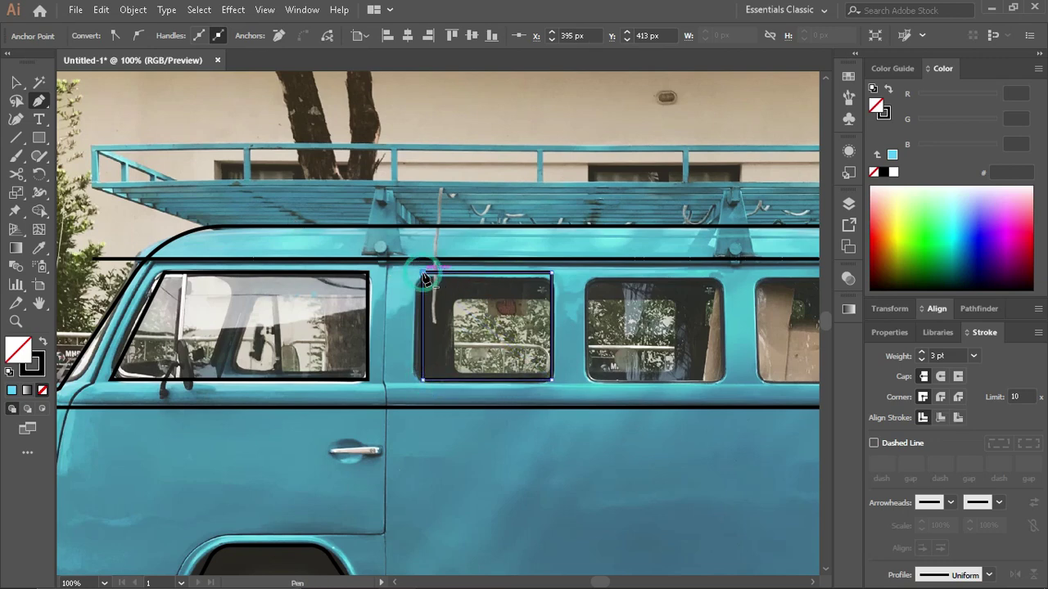
left_click(17, 83)
key("ctrl+minus")
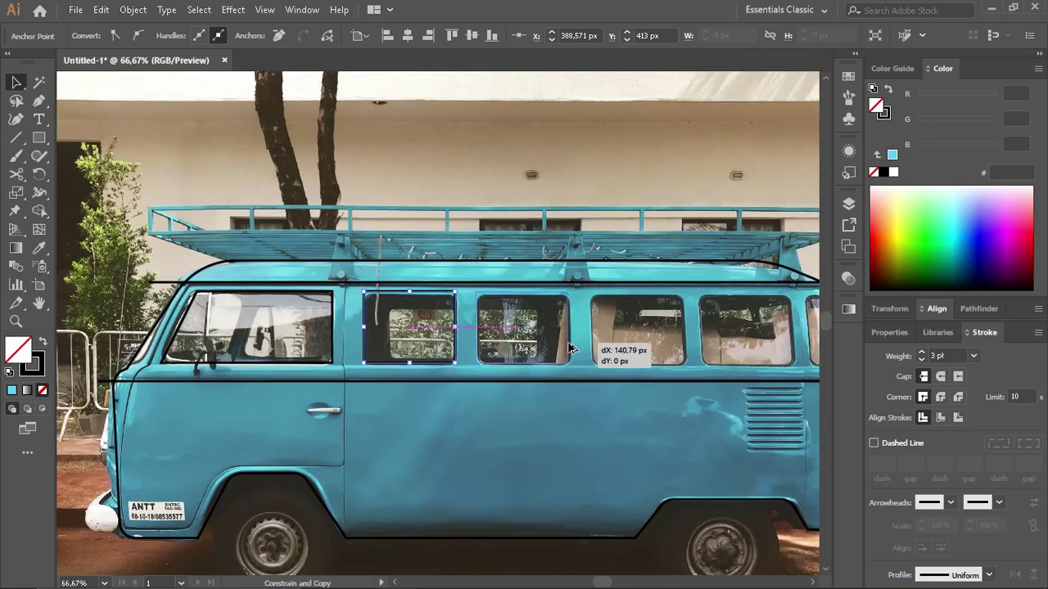
Step: Alt-drag copies of the window outline onto the third and fourth side windows
left_click_drag(454, 348, 568, 348)
scroll(549, 345, "right", 3)
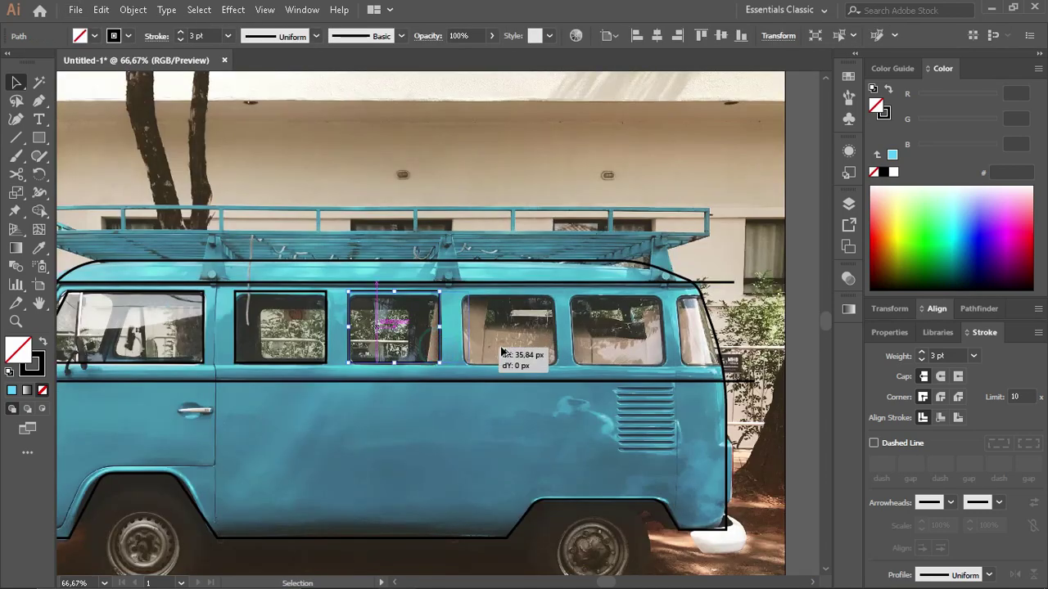
left_click_drag(443, 354, 665, 354)
left_click(667, 348)
scroll(668, 348, "down", 1)
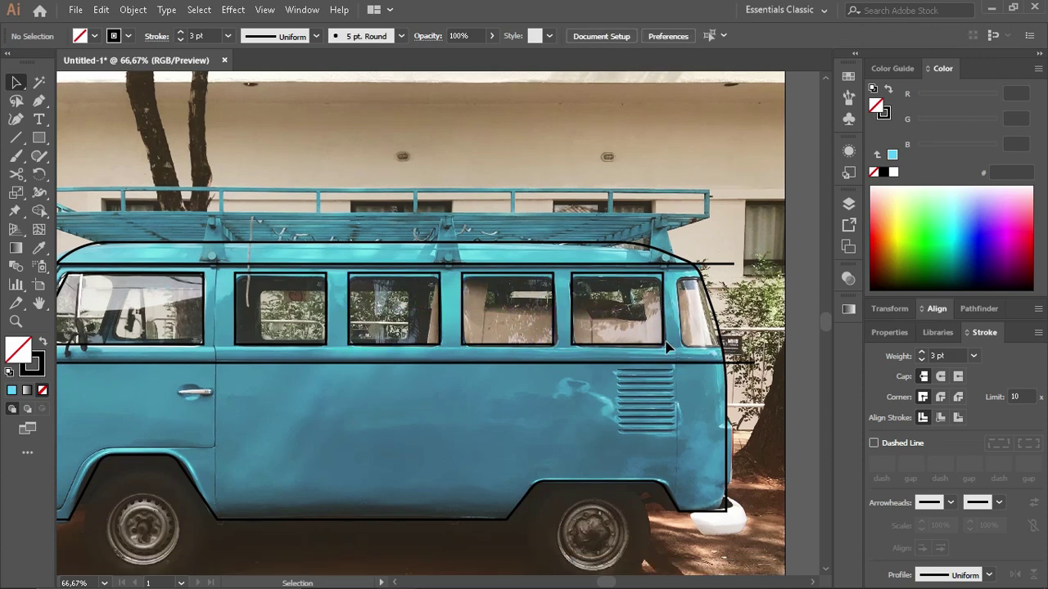
Step: Round the second window outline's corners and inspect the other window outlines
left_click(236, 296)
key("a")
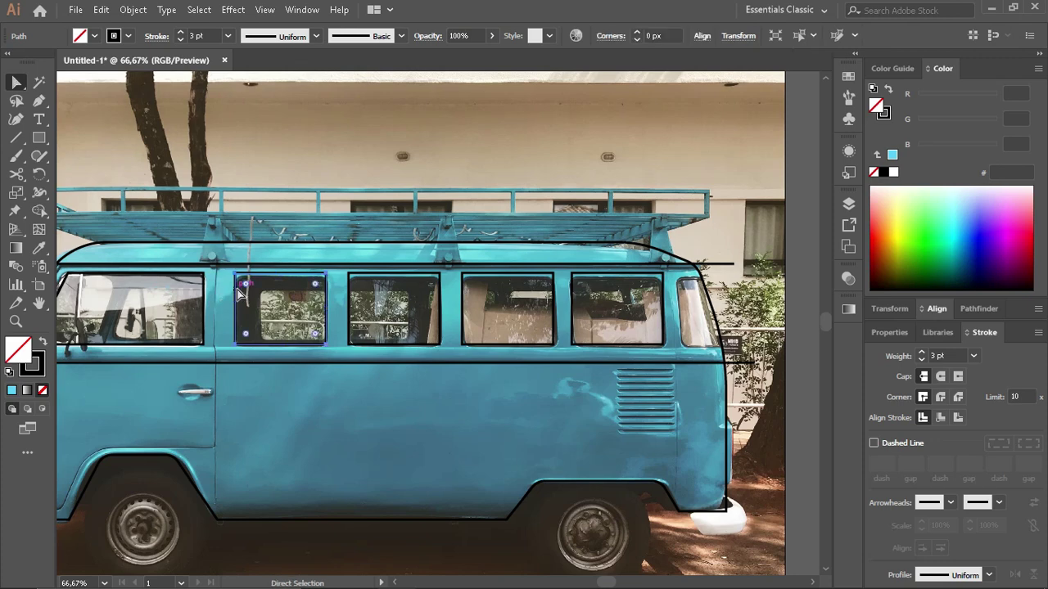
left_click_drag(243, 283, 254, 293)
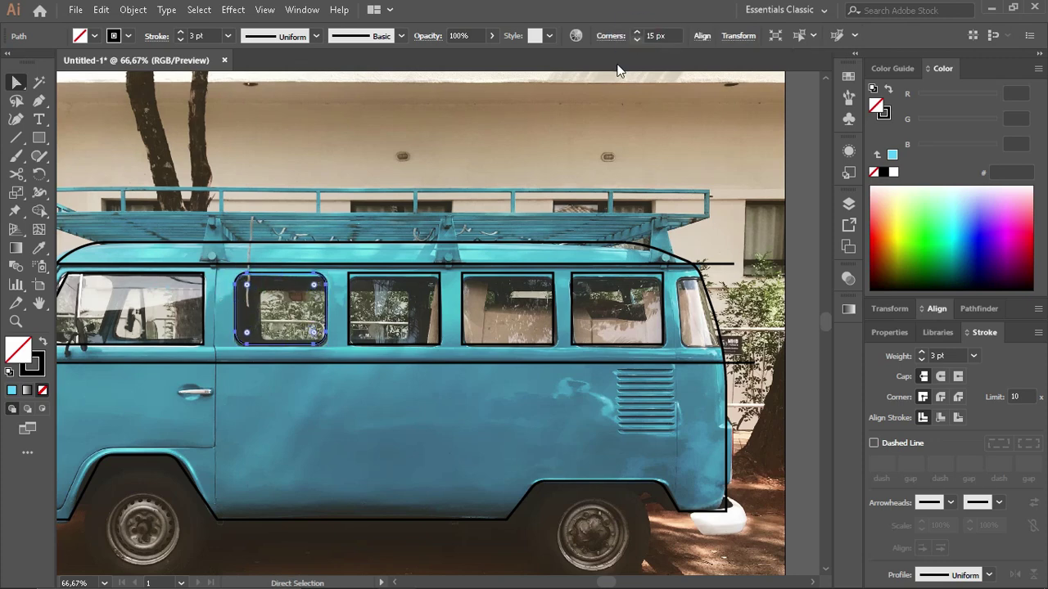
left_click(374, 314)
left_click(352, 279)
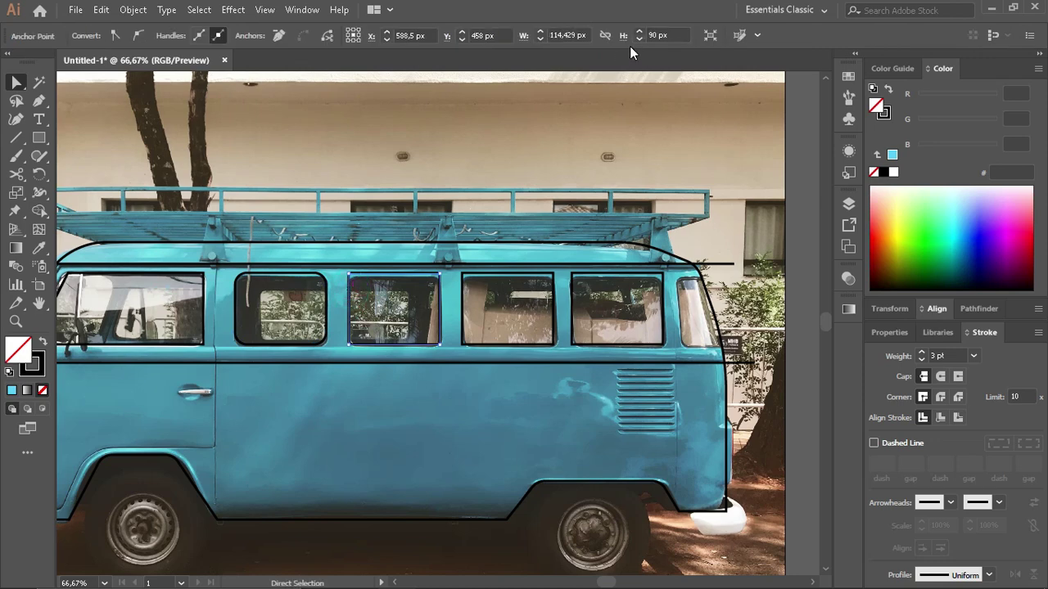
left_click(409, 275)
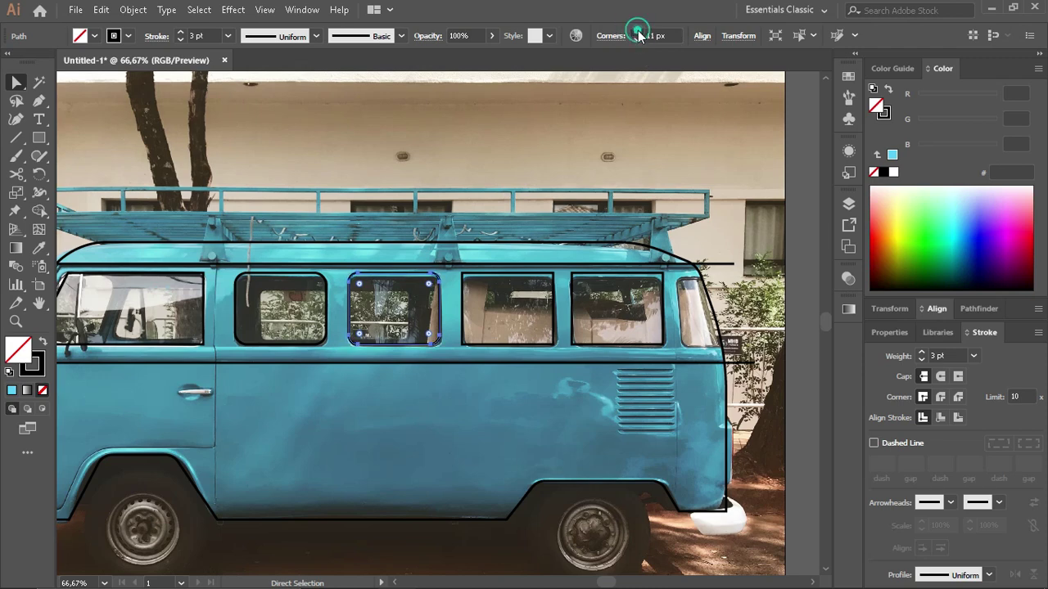
left_click(485, 279)
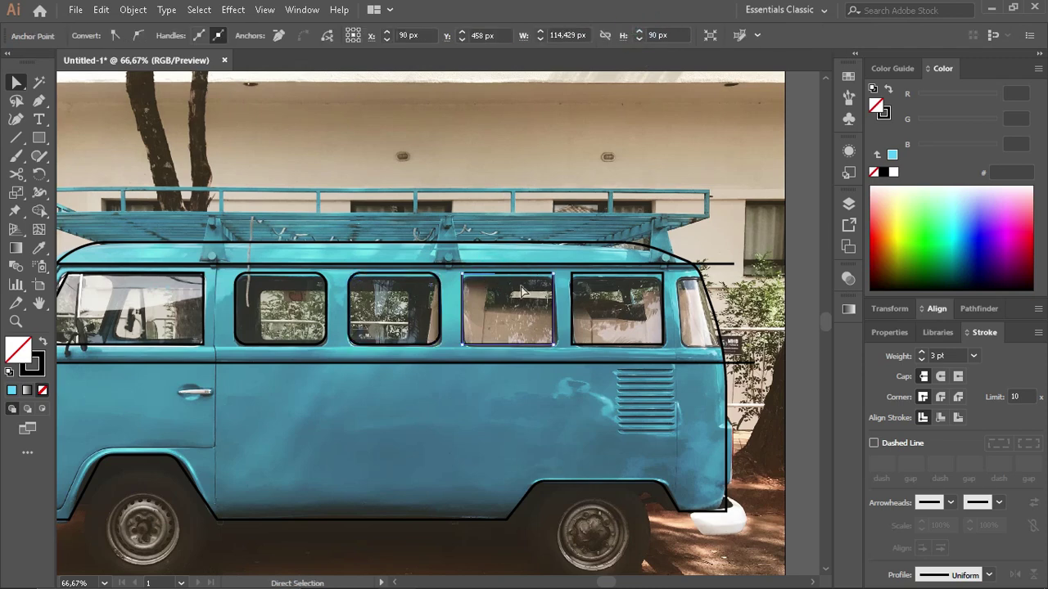
left_click(584, 270)
left_click(583, 276)
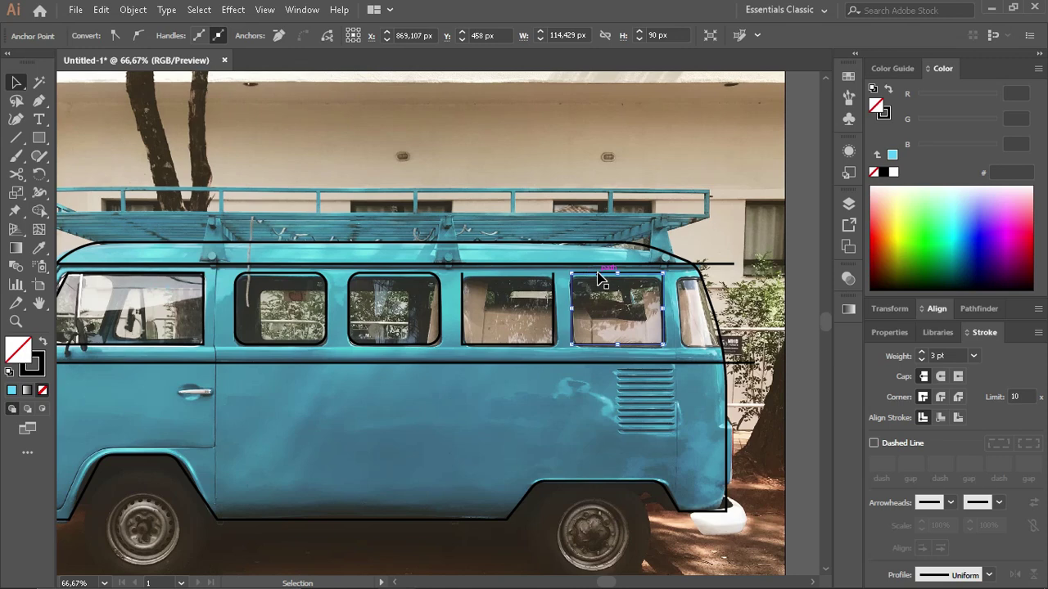
left_click(583, 289)
Step: Copy the rounded window outline onto the fifth side window
left_click(541, 435)
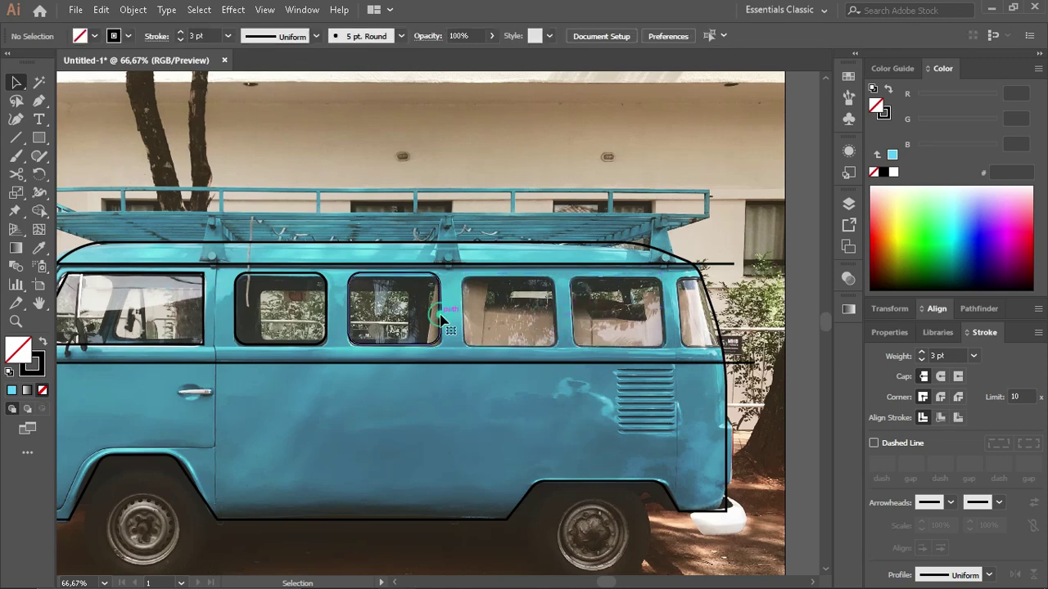
left_click_drag(441, 319, 665, 326)
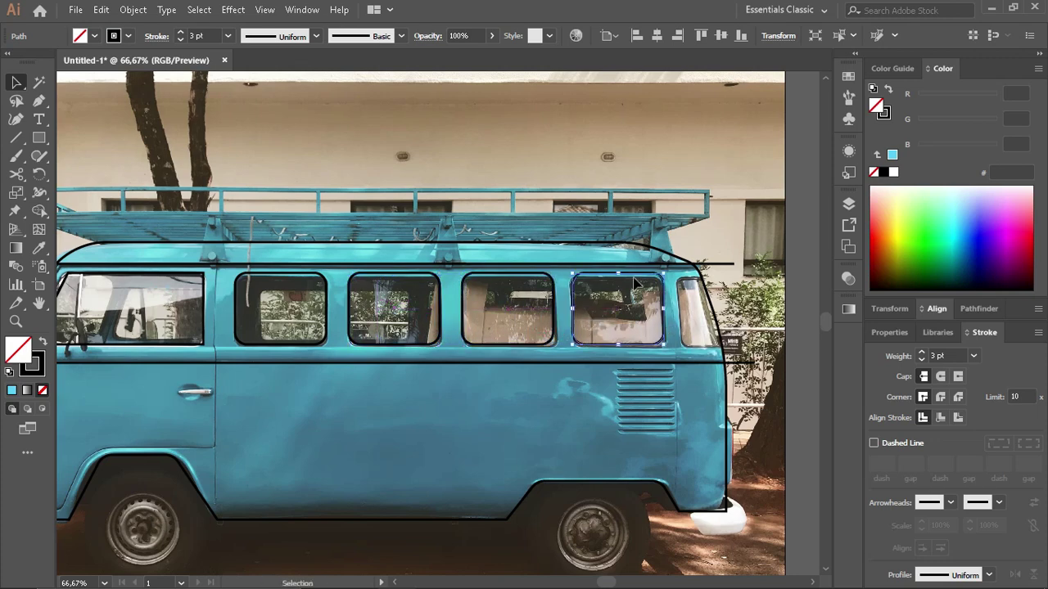
left_click(541, 276)
left_click_drag(377, 364, 433, 328)
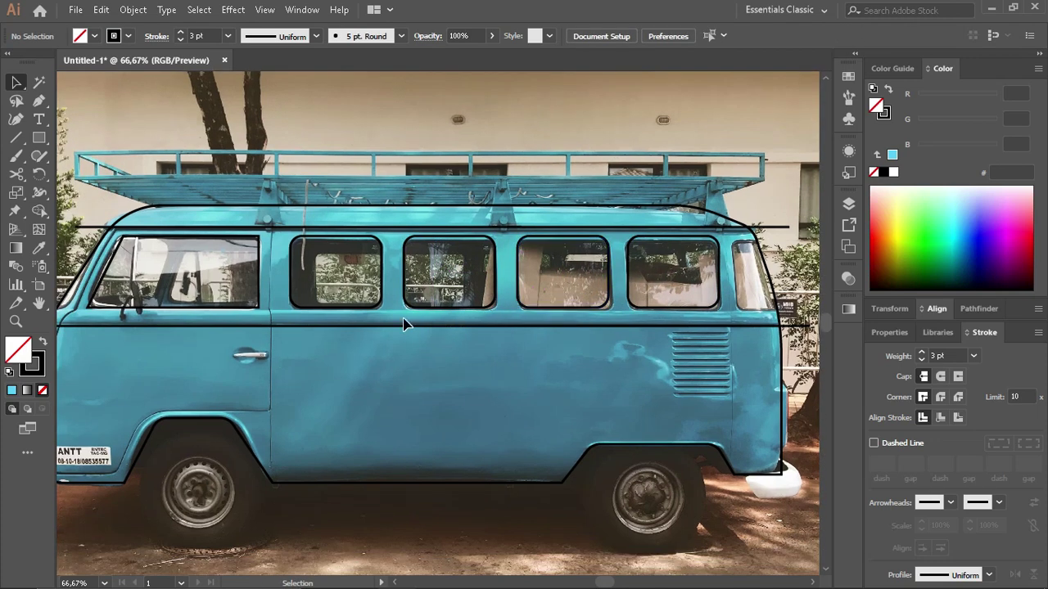
Step: Move the body outline's lower front corner anchor with Direct Selection
scroll(403, 325, "left", 10)
scroll(246, 287, "down", 2)
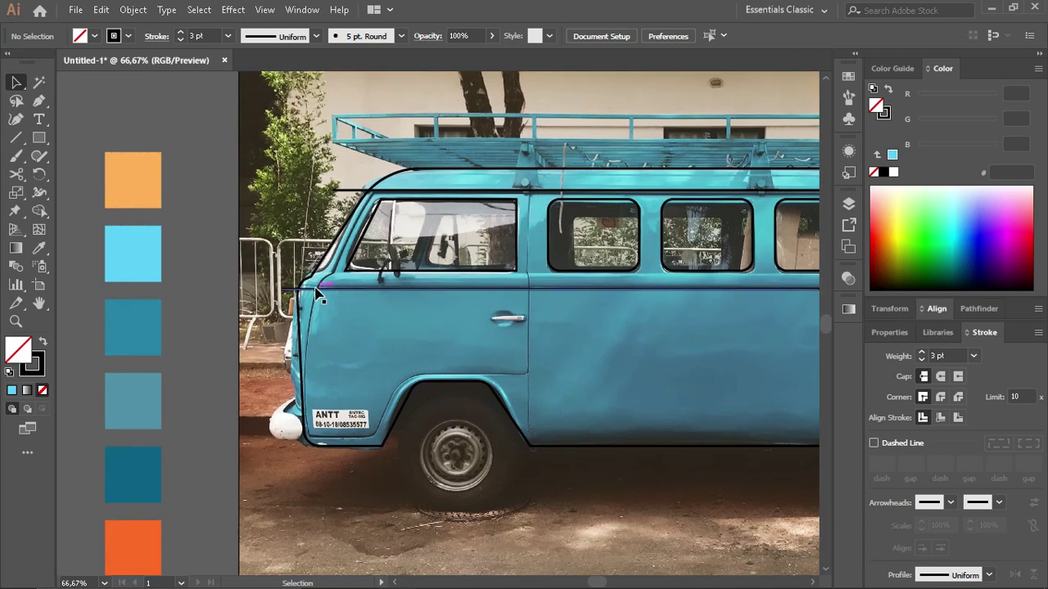
scroll(316, 290, "up", 1)
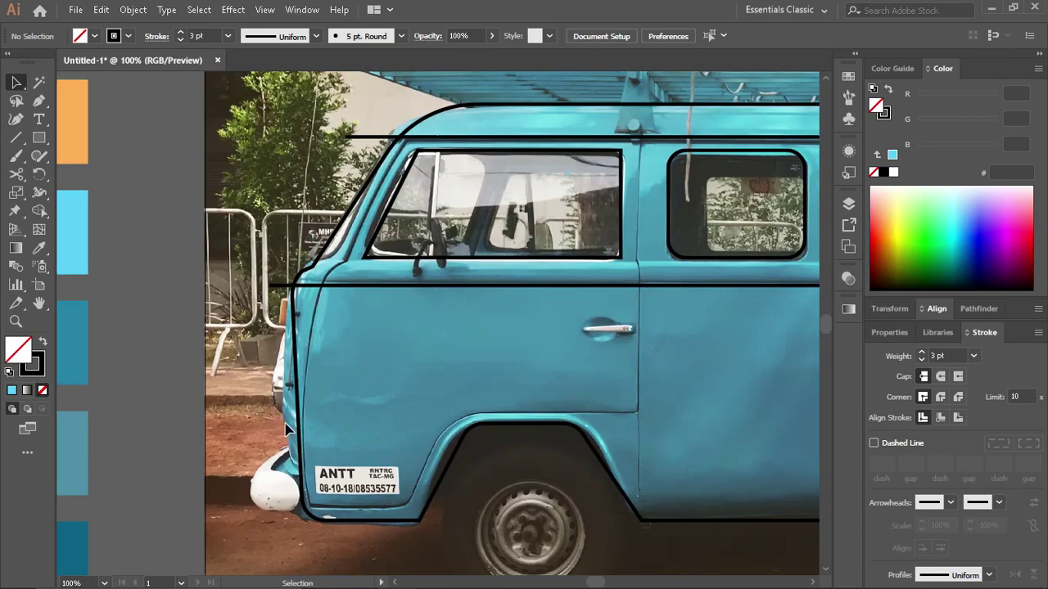
key("a")
left_click(296, 401)
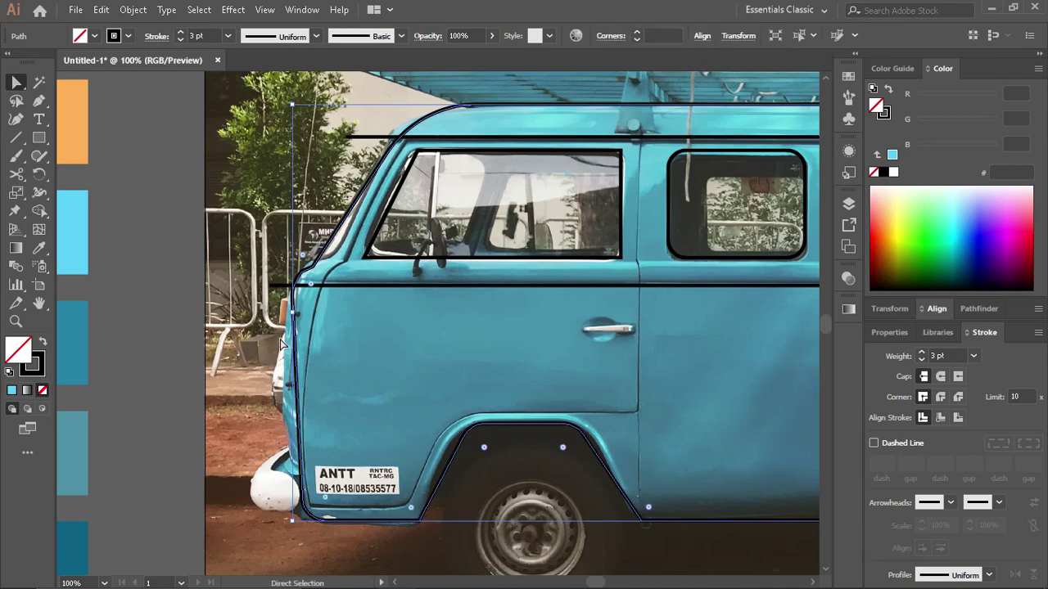
left_click_drag(326, 518, 285, 520)
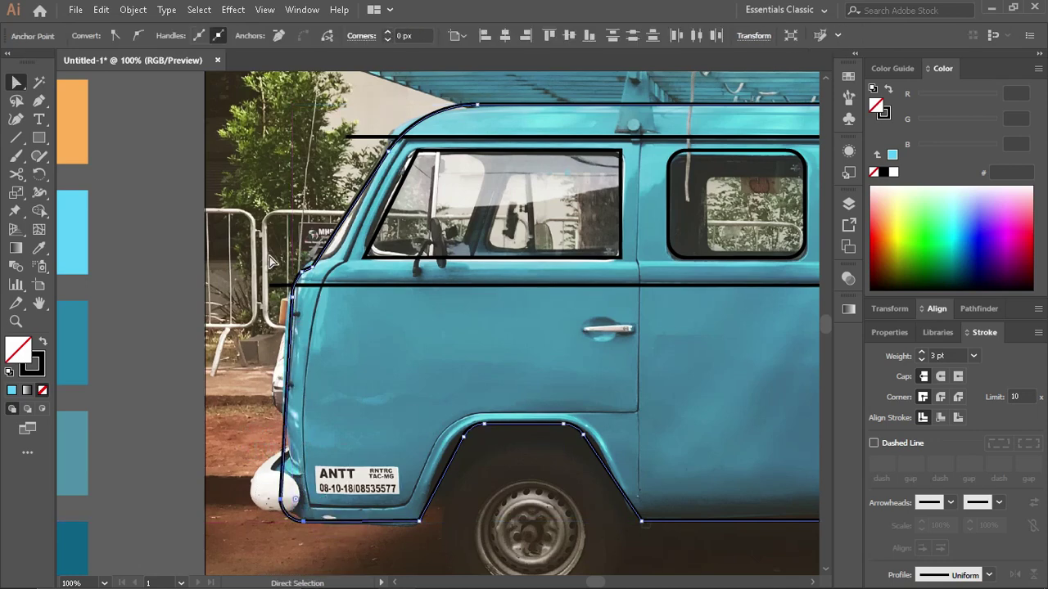
left_click(307, 284, "shift")
left_click(254, 315)
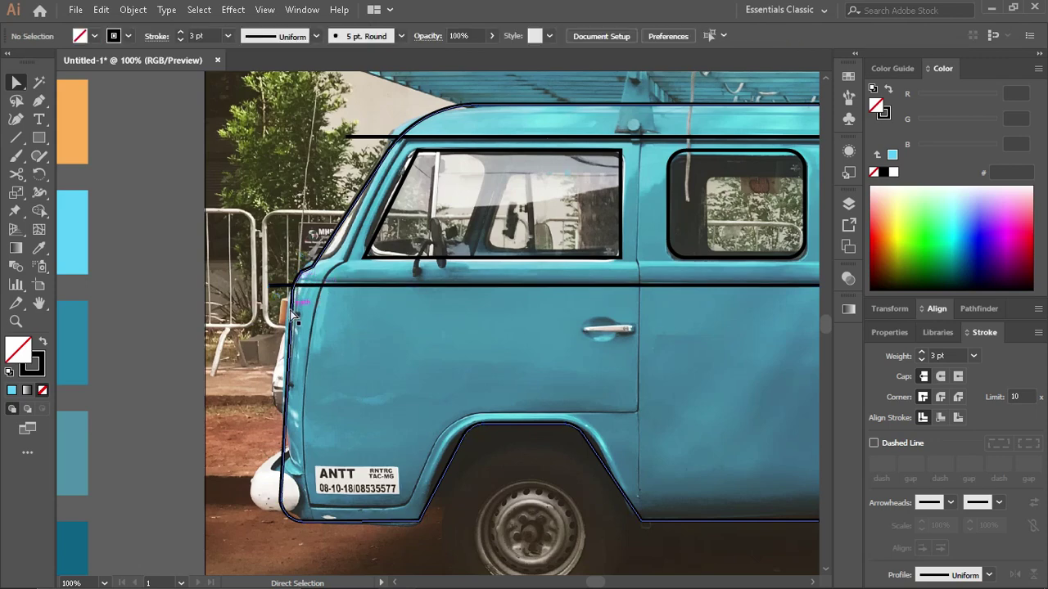
key("ctrl+z")
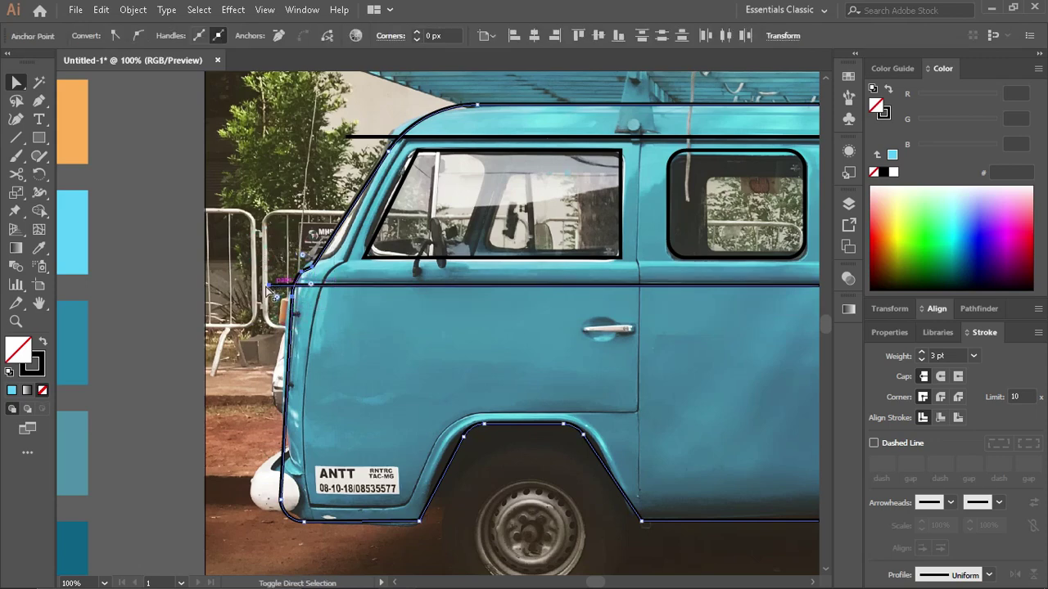
Step: Reshape the outline's upper front corner and nudge the bottom front corner into place
left_click(267, 291)
mouse_move(295, 282)
left_mouse_down()
mouse_move(280, 272)
mouse_move(291, 277)
left_mouse_up()
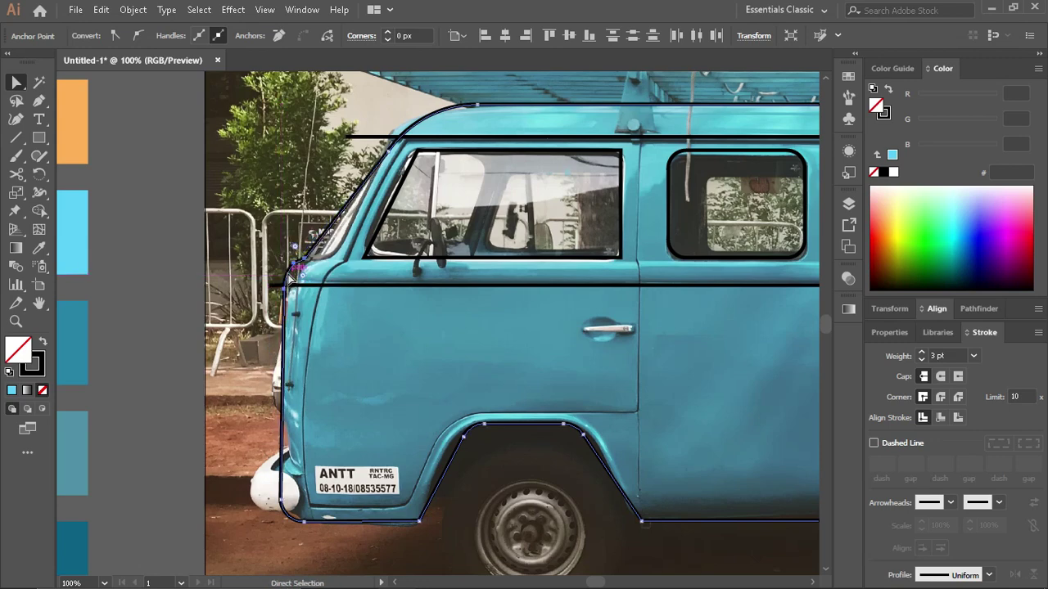
left_click_drag(290, 521, 293, 520)
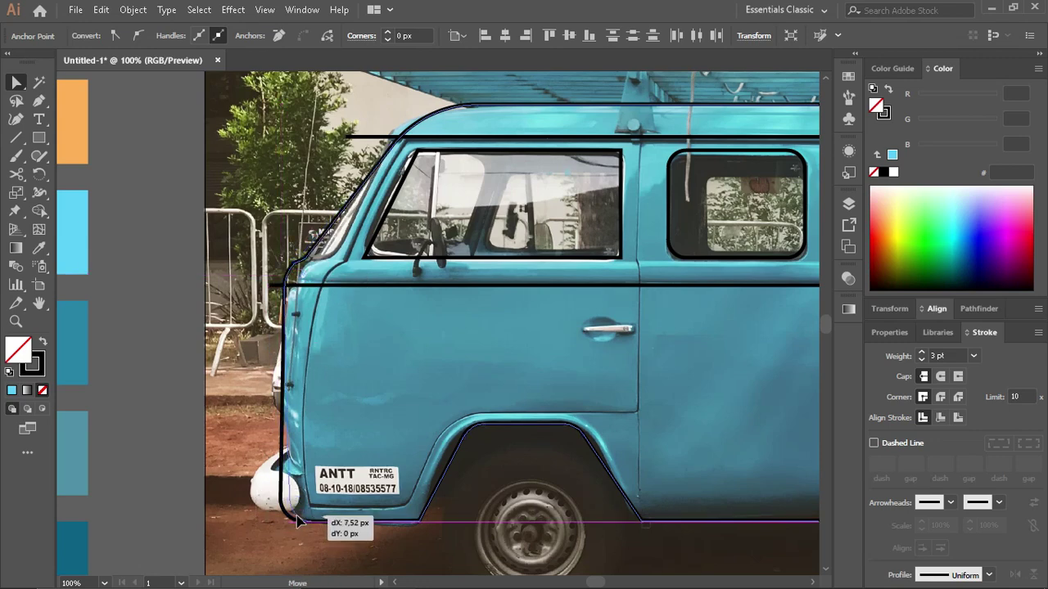
left_click(316, 545)
scroll(266, 410, "right", 2)
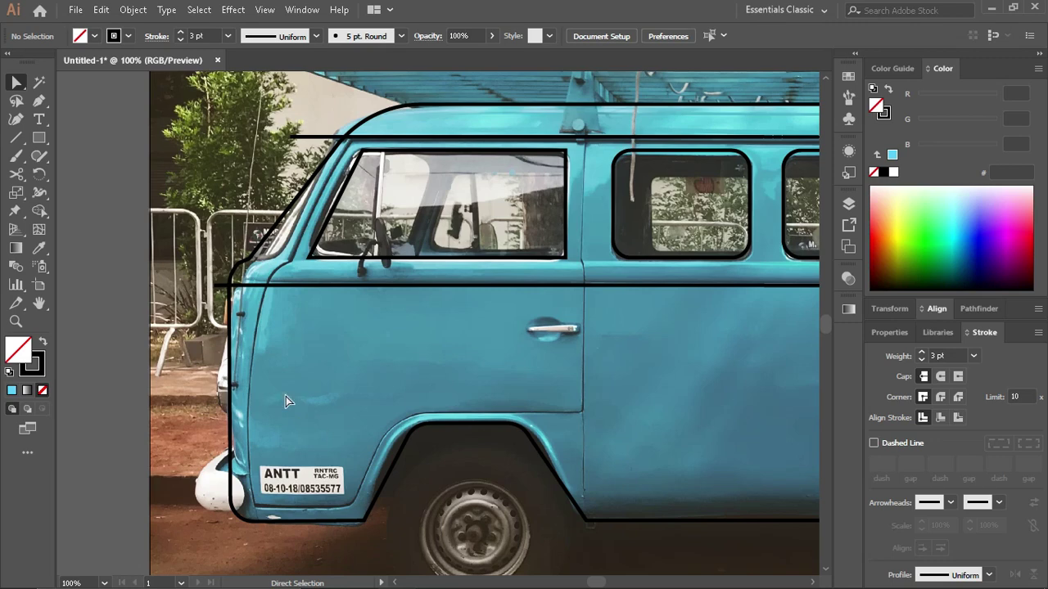
scroll(246, 399, "down", 2)
scroll(226, 401, "up", 1)
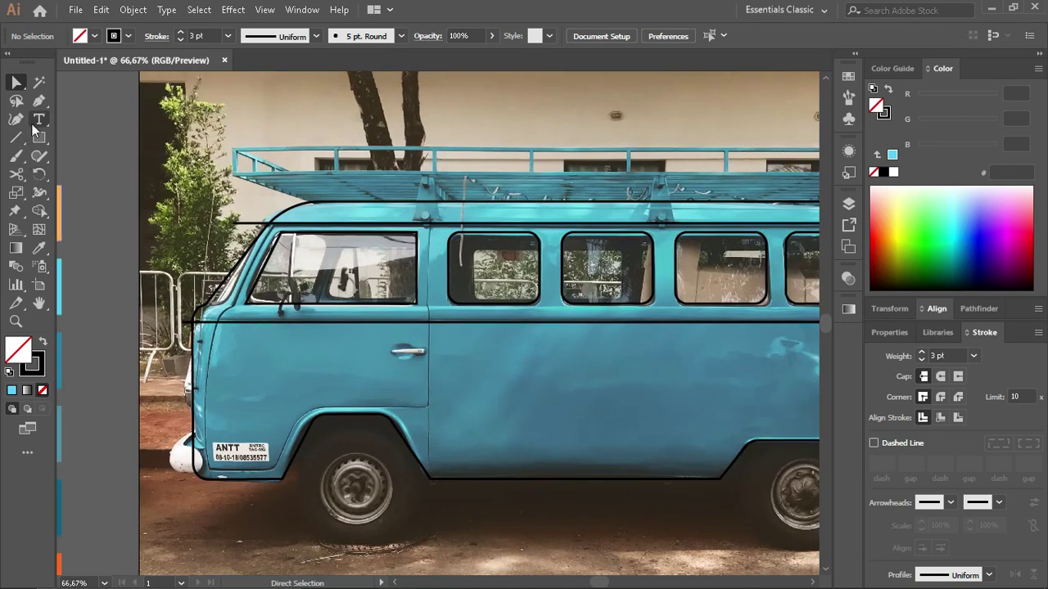
Step: Pen-trace from the windshield corner down the door edge, around the front corner and over the wheel arch
left_click(39, 100)
scroll(214, 260, "up", 1)
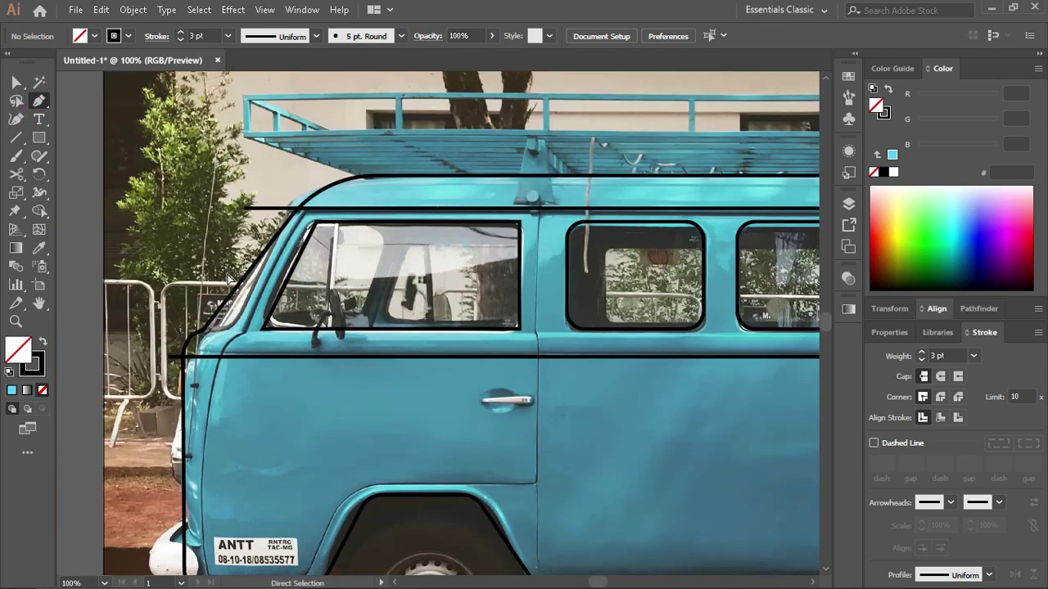
scroll(347, 257, "left", 2)
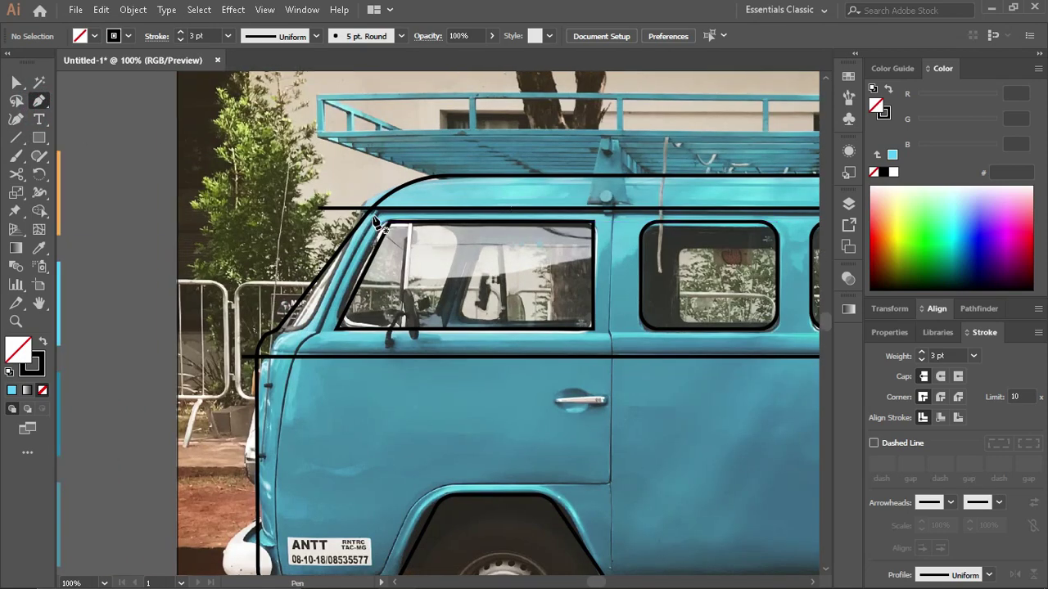
left_click(375, 218)
left_click(318, 336)
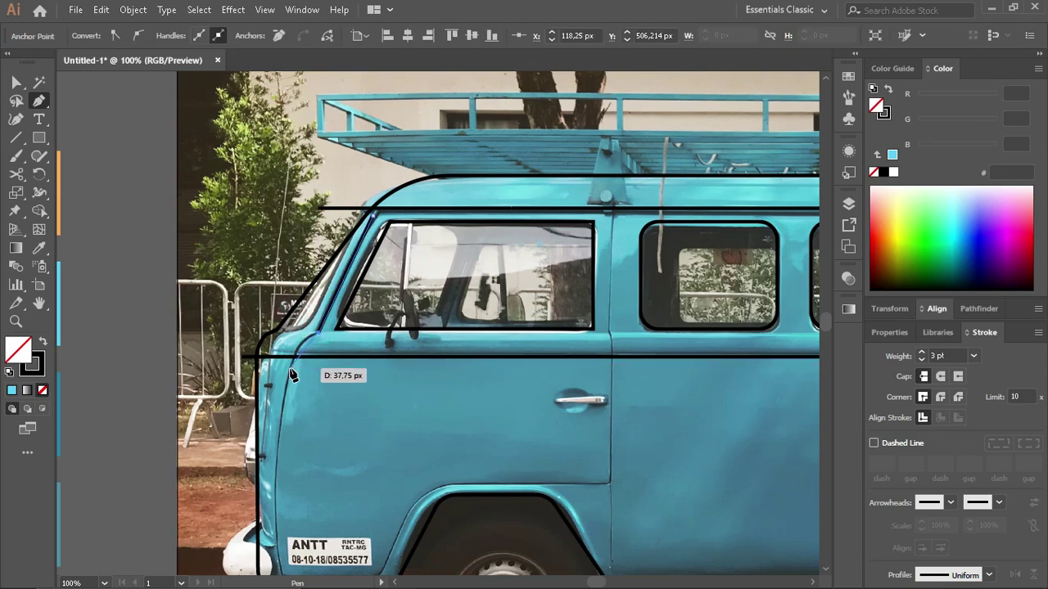
left_click(292, 375)
left_click(283, 405)
scroll(283, 404, "down", 3)
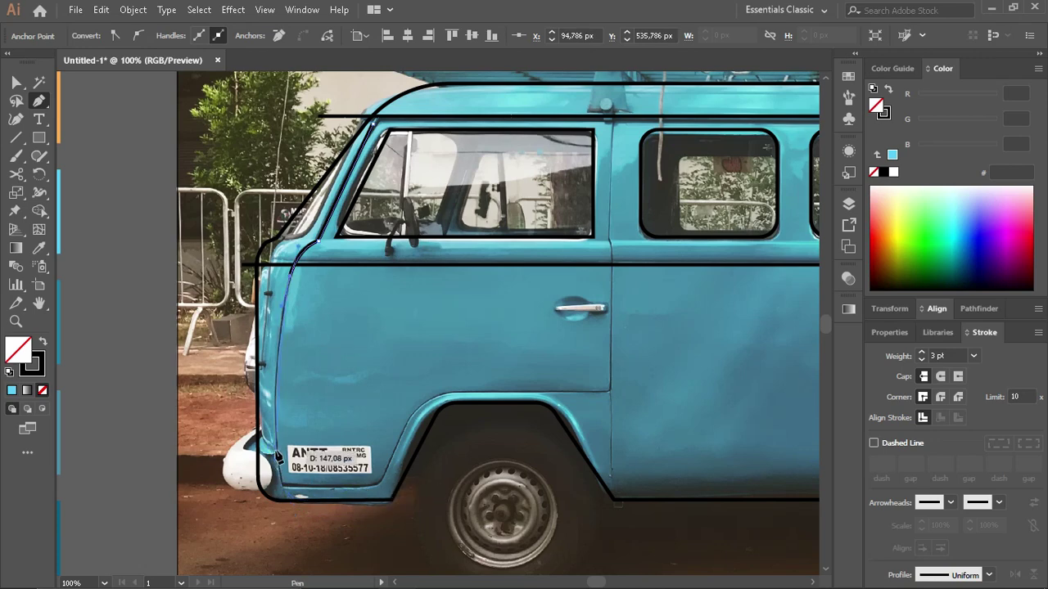
left_click(279, 455)
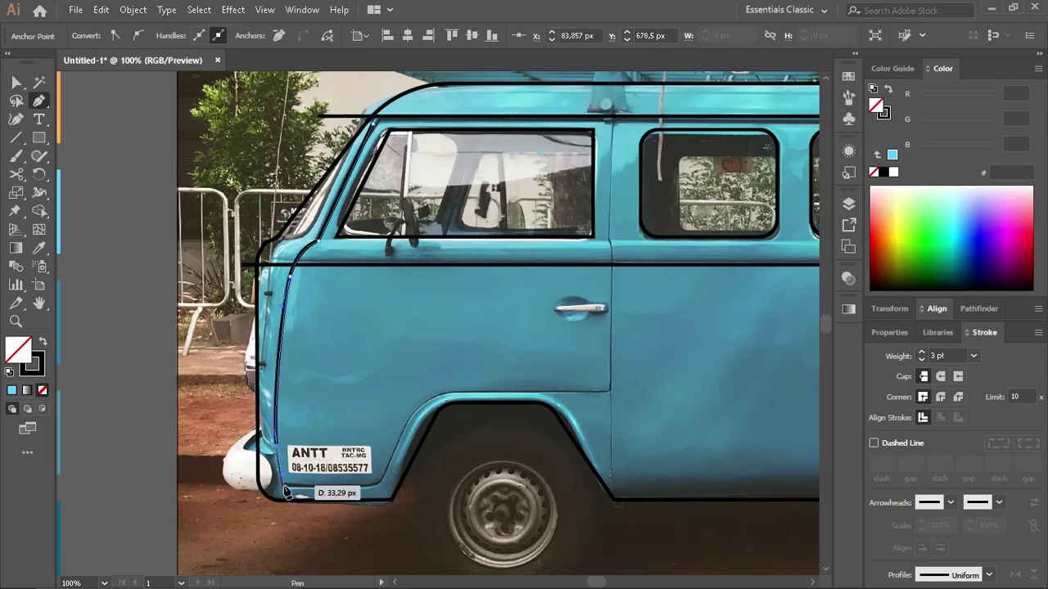
left_click(310, 489)
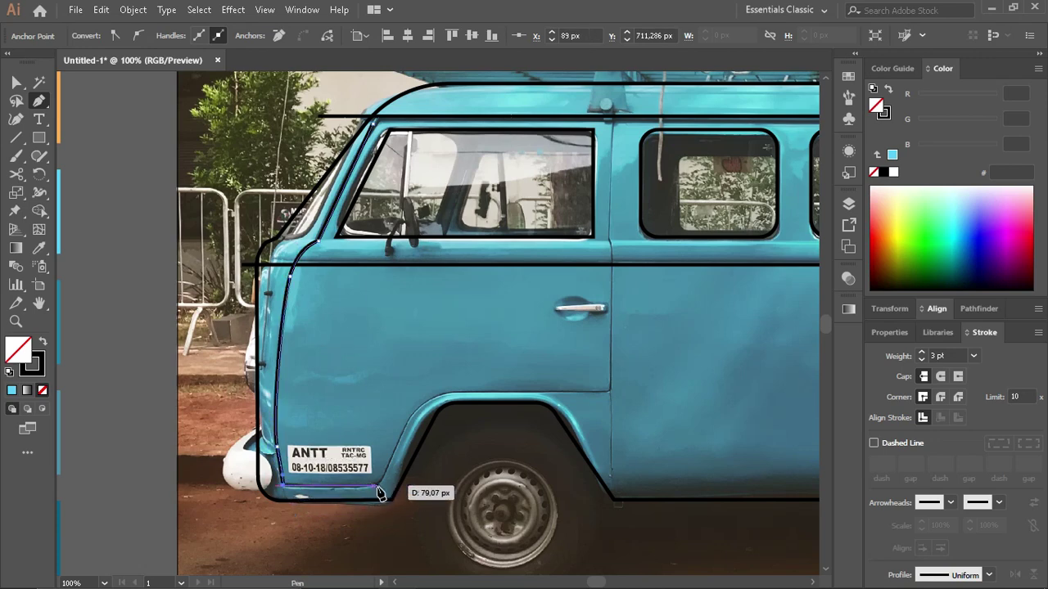
left_click(377, 488)
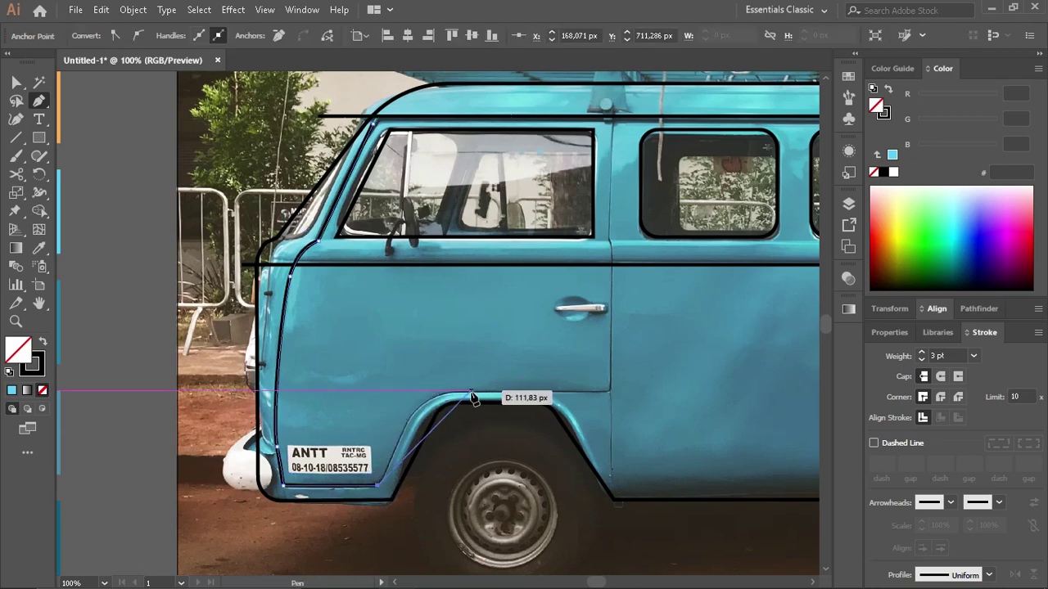
left_click_drag(443, 396, 495, 398)
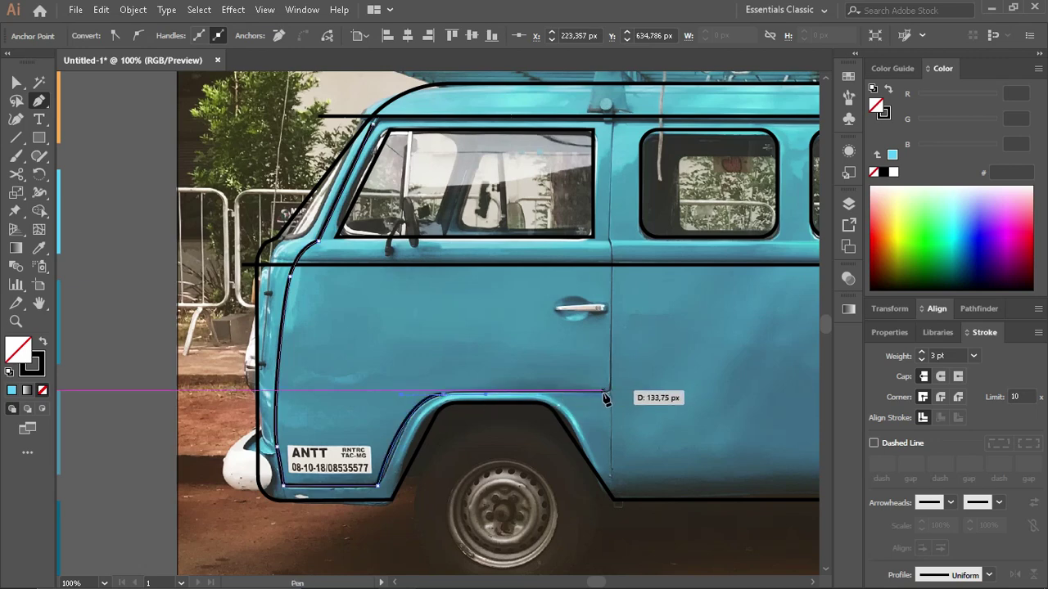
left_click(608, 396)
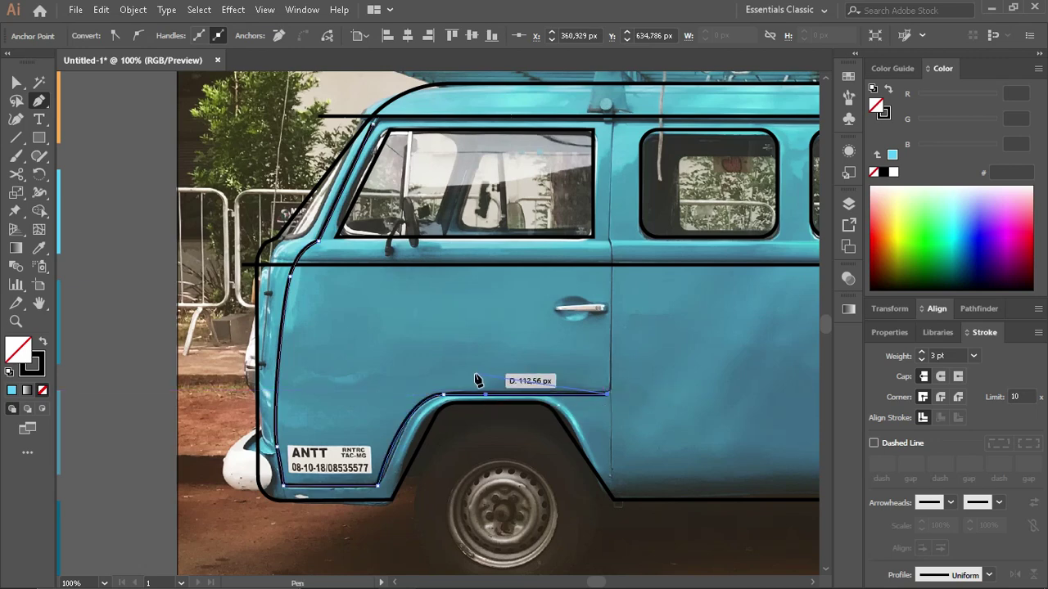
Step: Check the body line paths, then select all of the van's traced outlines
key("v")
left_click(545, 334)
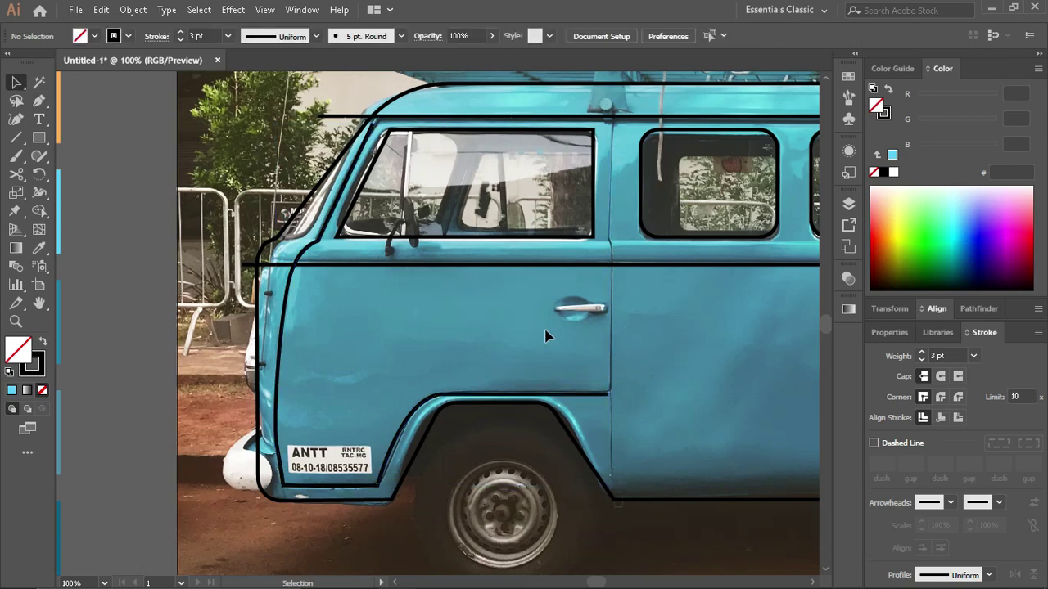
scroll(546, 335, "up", 2)
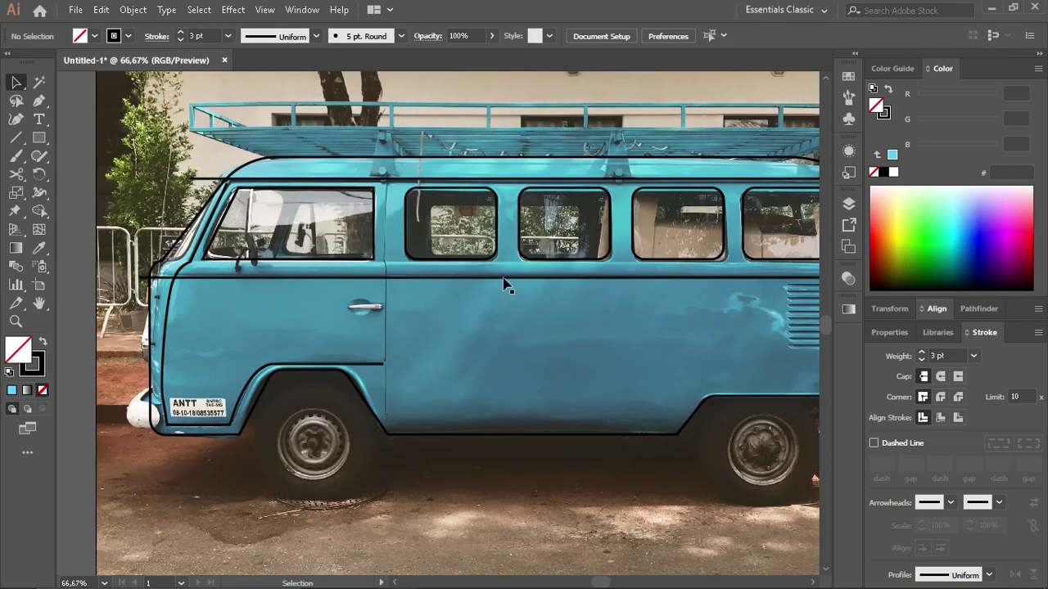
left_click(503, 278)
left_click(503, 432)
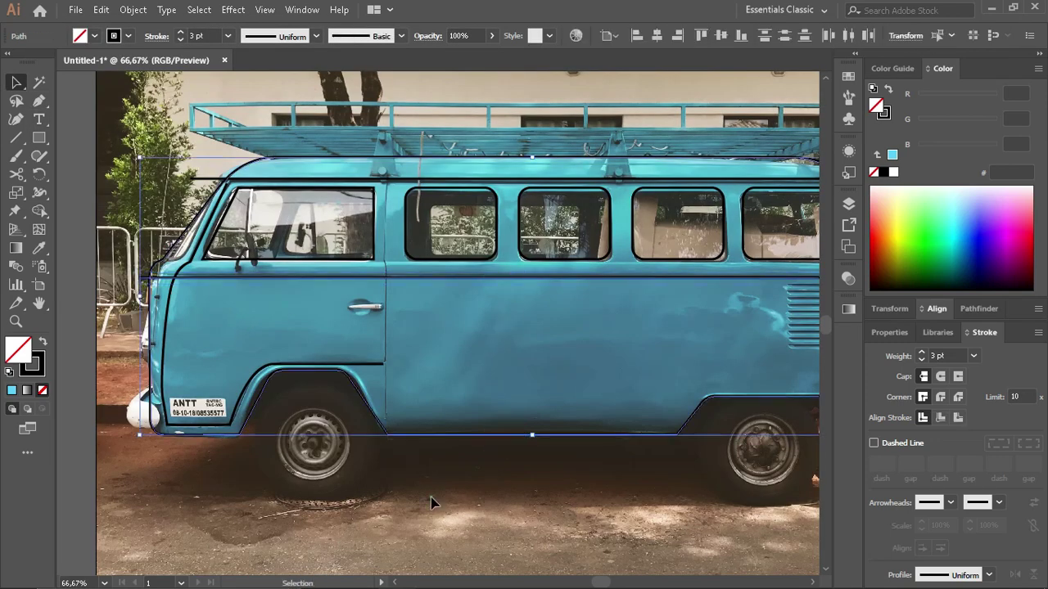
left_click(435, 467)
key("ctrl+a")
Step: Merge the van regions with Shape Builder, fit the van in view and select the lower body
left_click(39, 210)
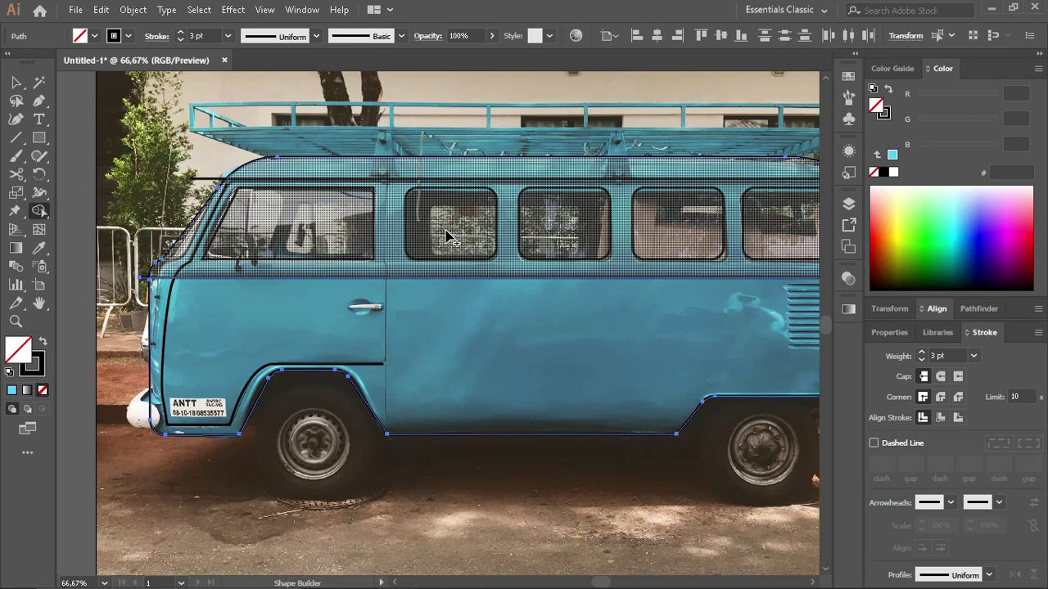
key("v")
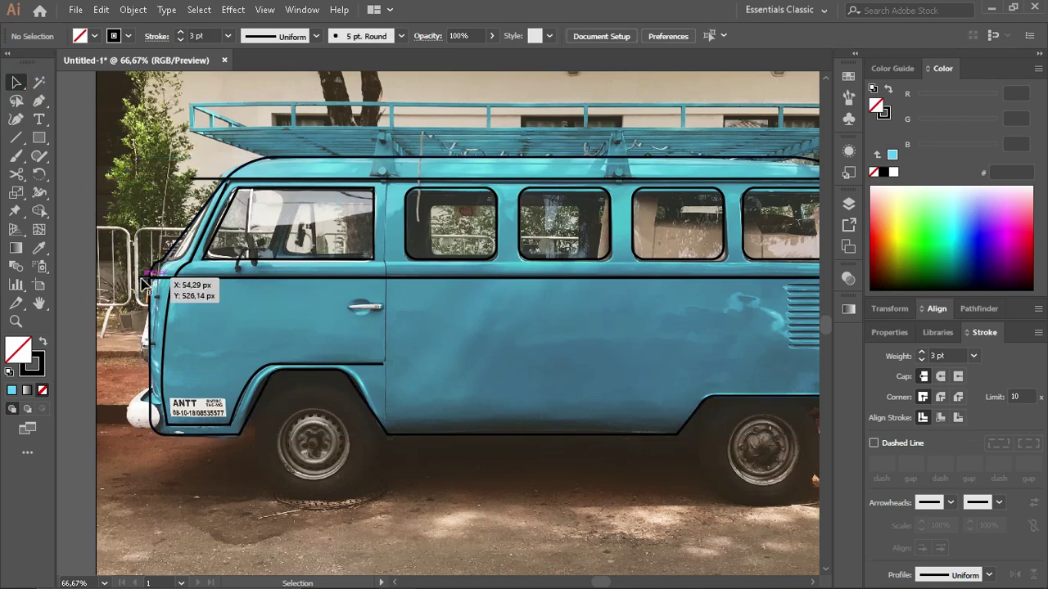
left_click(143, 281)
key("ctrl+shift+a")
scroll(348, 361, "down", 1)
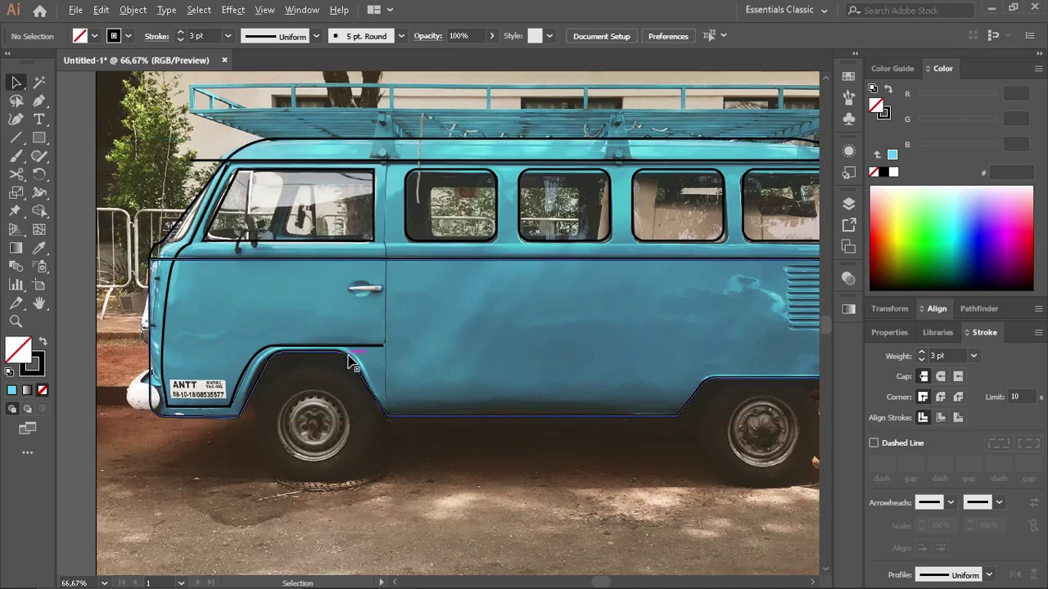
key("ctrl+minus")
key("ctrl+minus")
key("ctrl+plus")
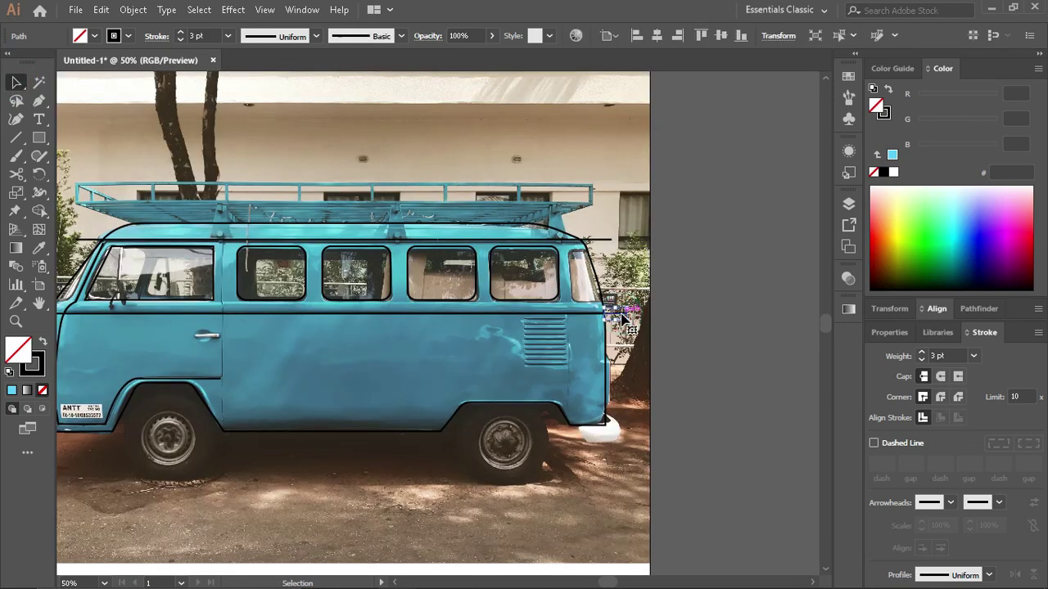
scroll(374, 329, "left", 2)
left_click(311, 415)
Step: Fill the van's lower body with the light blue swatch using the Eyedropper
key("i")
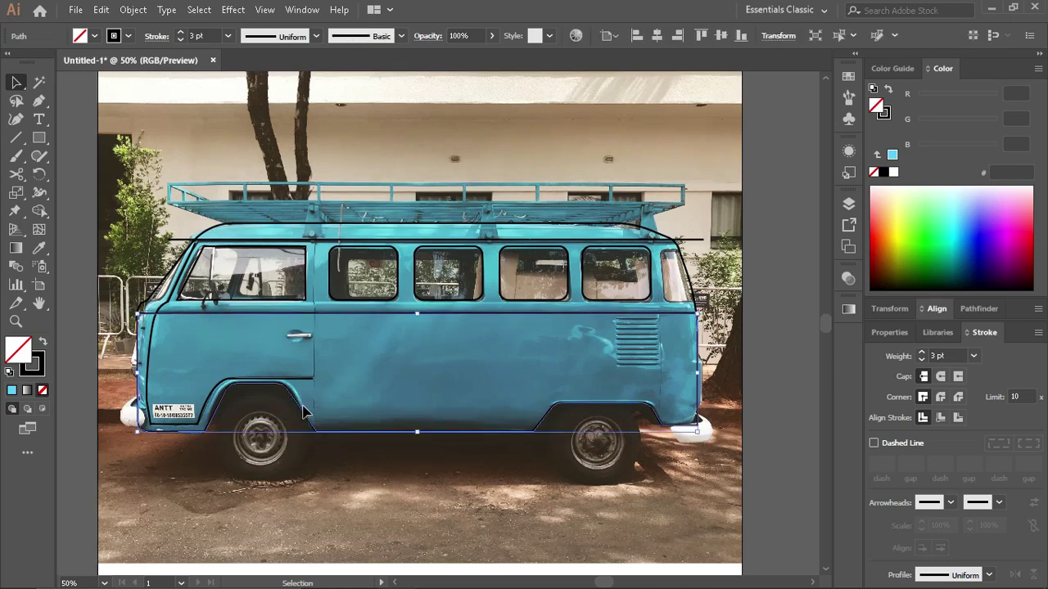
key("ctrl+minus")
left_click(251, 325)
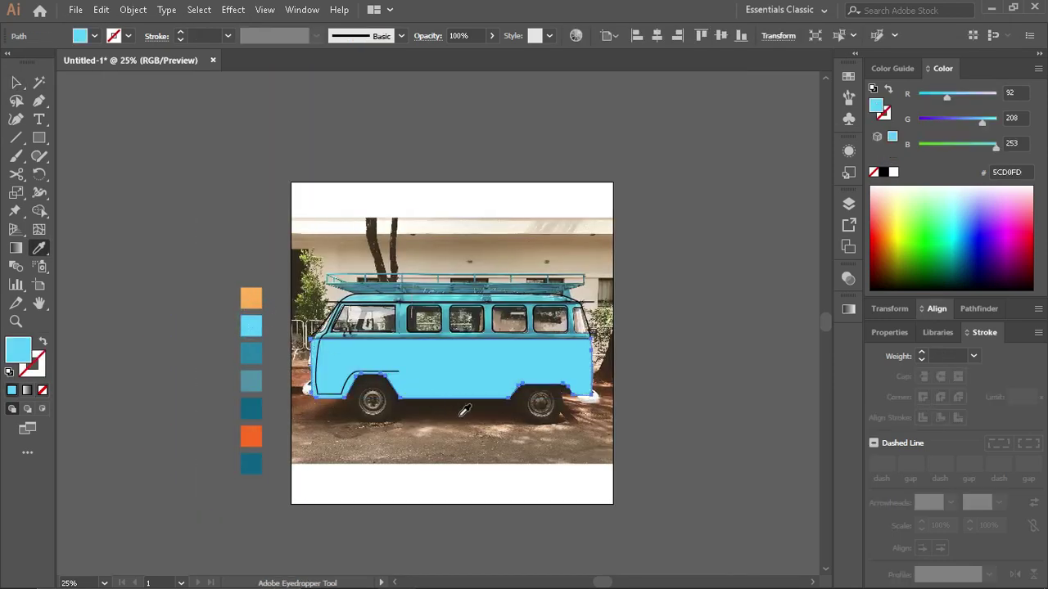
key("v")
key("ctrl+plus")
Step: Fill the upper body path around the windows white
left_click(346, 324)
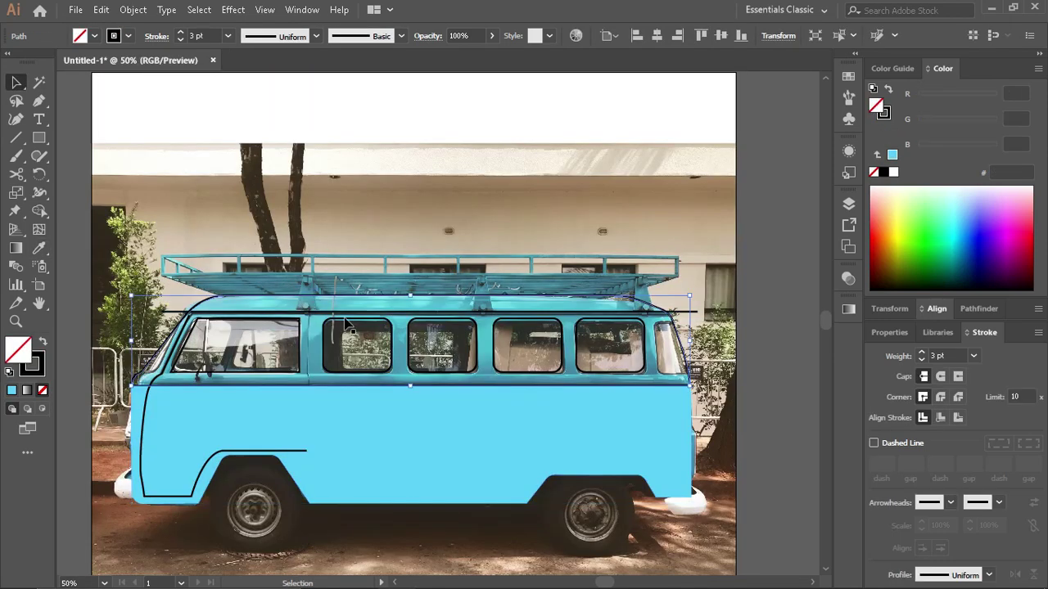
left_click(893, 172)
left_click(748, 267)
scroll(305, 419, "down", 1)
scroll(246, 406, "left", 2)
key("a")
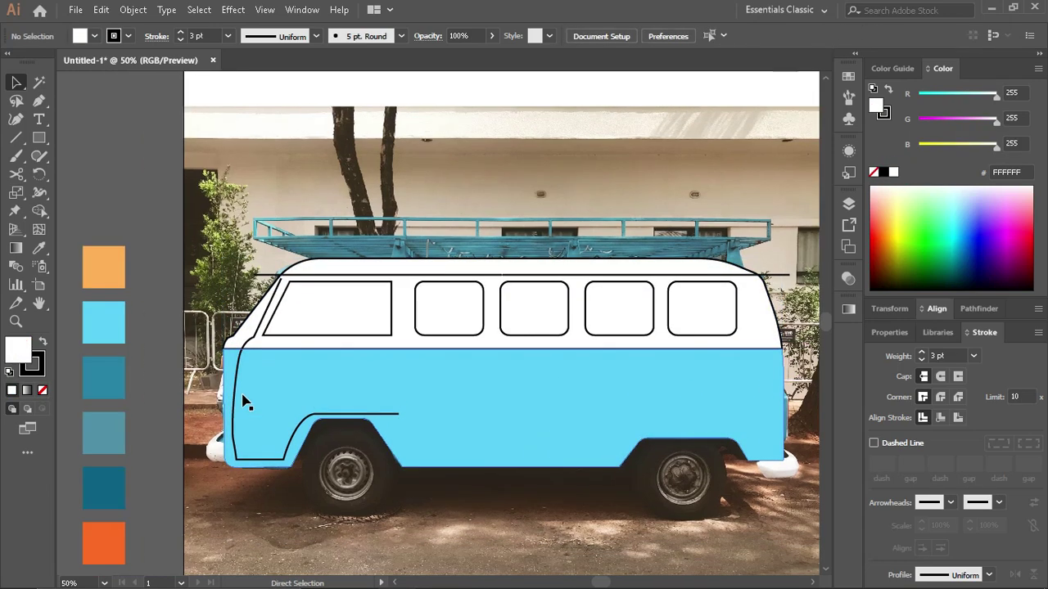
scroll(526, 445, "left", 2)
Step: Reselect the van's upper body shape and zoom out to view the whole van
key("v")
key("ctrl+plus")
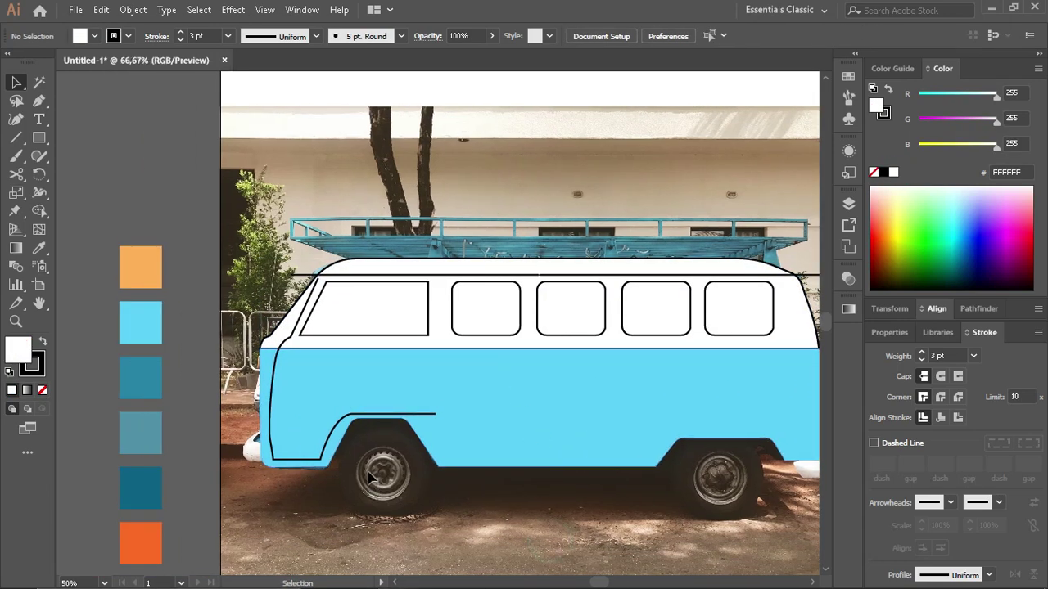
scroll(344, 352, "down", 5)
scroll(328, 245, "right", 3)
left_click(304, 292)
key("ctrl+minus")
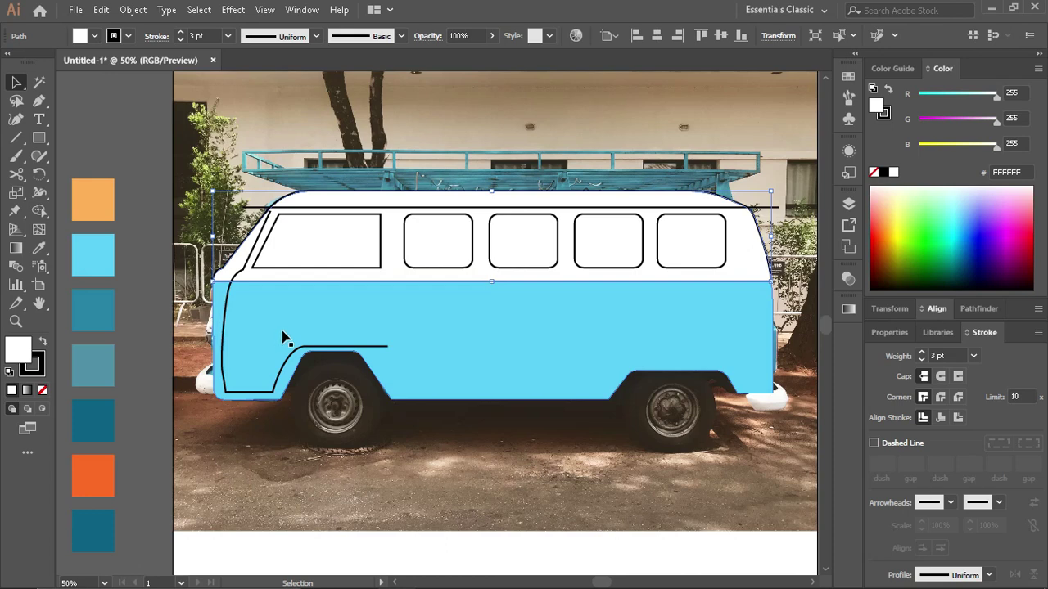
scroll(373, 321, "up", 2)
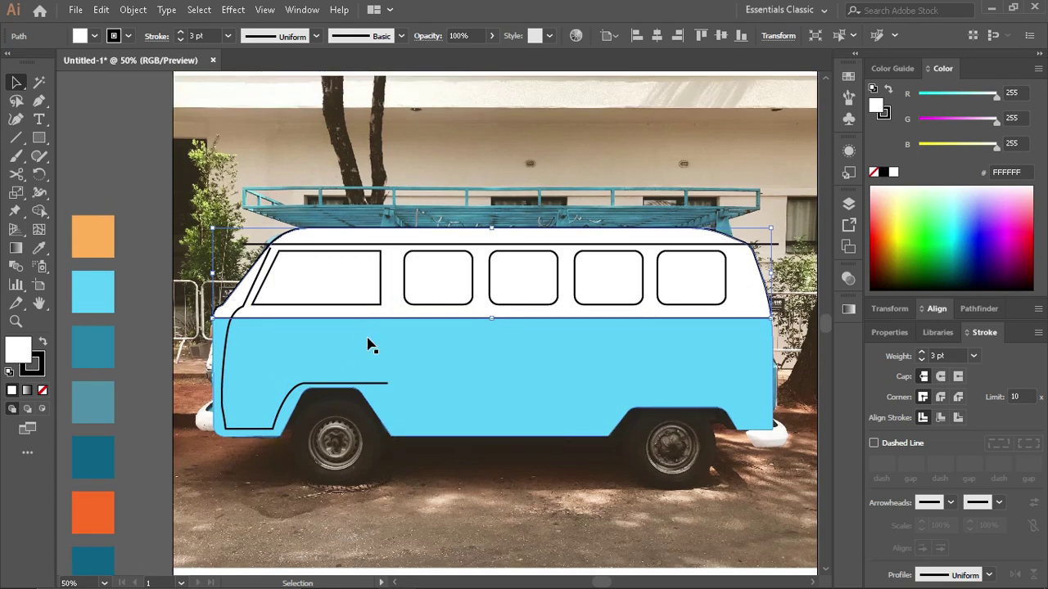
Step: Undo the white and light blue body fills and redo the last Pen step
key("slash")
left_click(369, 345, "ctrl")
key("slash")
key("ctrl+a")
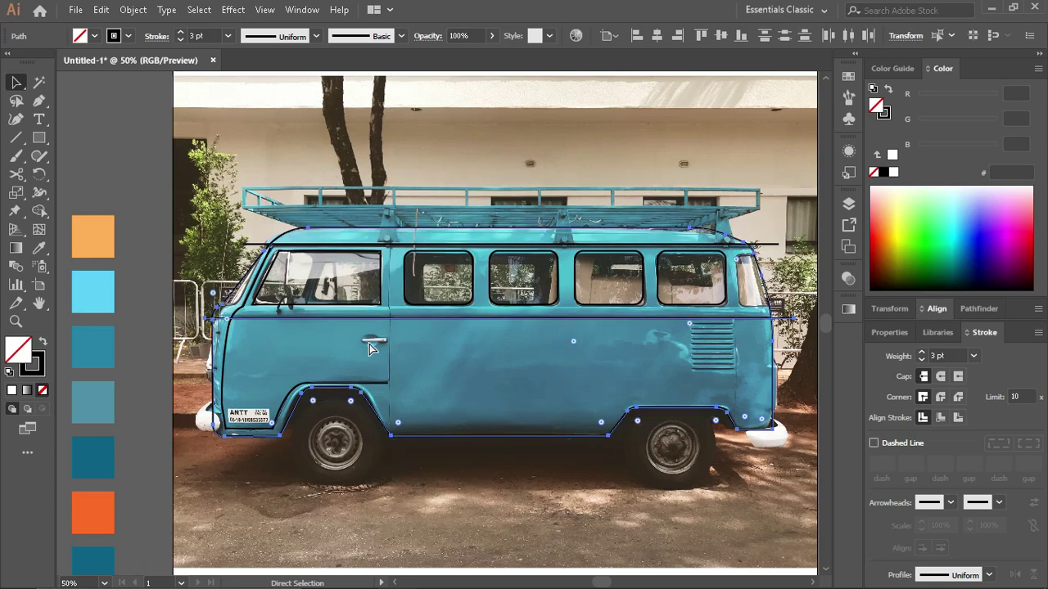
left_click(99, 10)
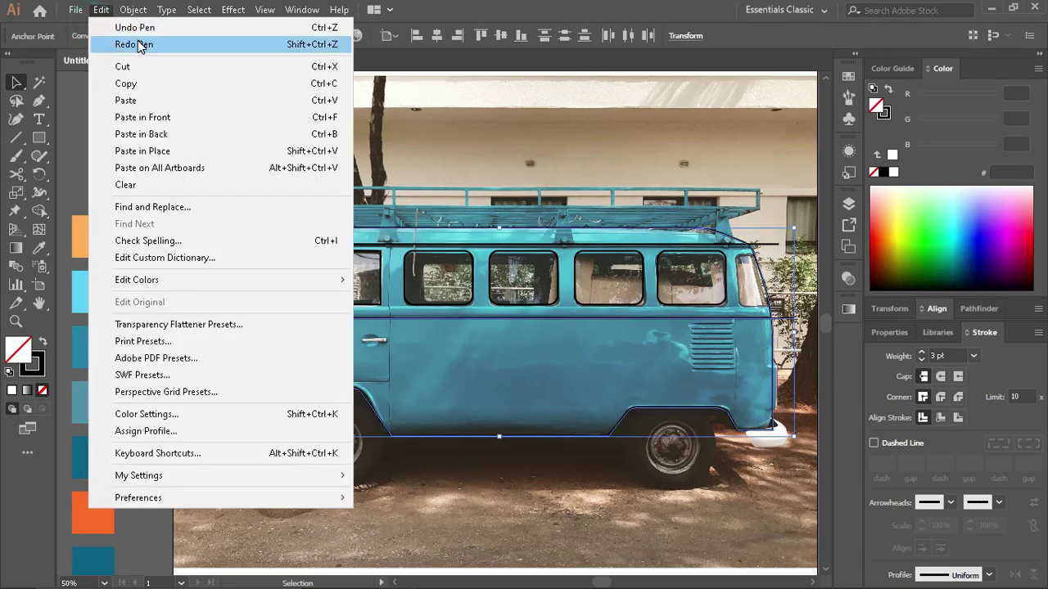
left_click(135, 42)
Step: Shift the lower body outline down-right and rebuild the body shapes with Shape Builder
key("a")
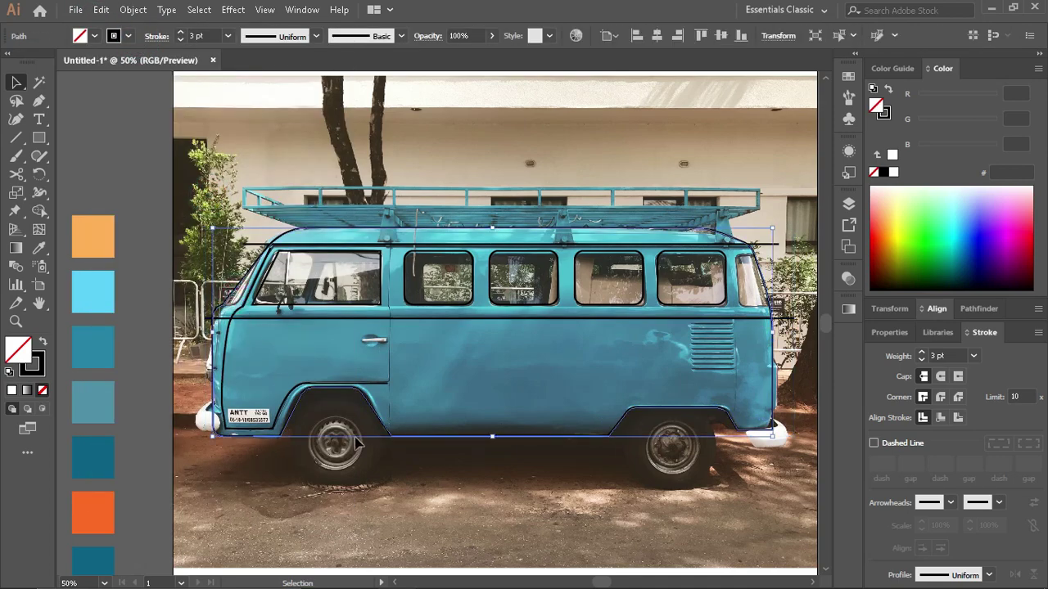
key("v")
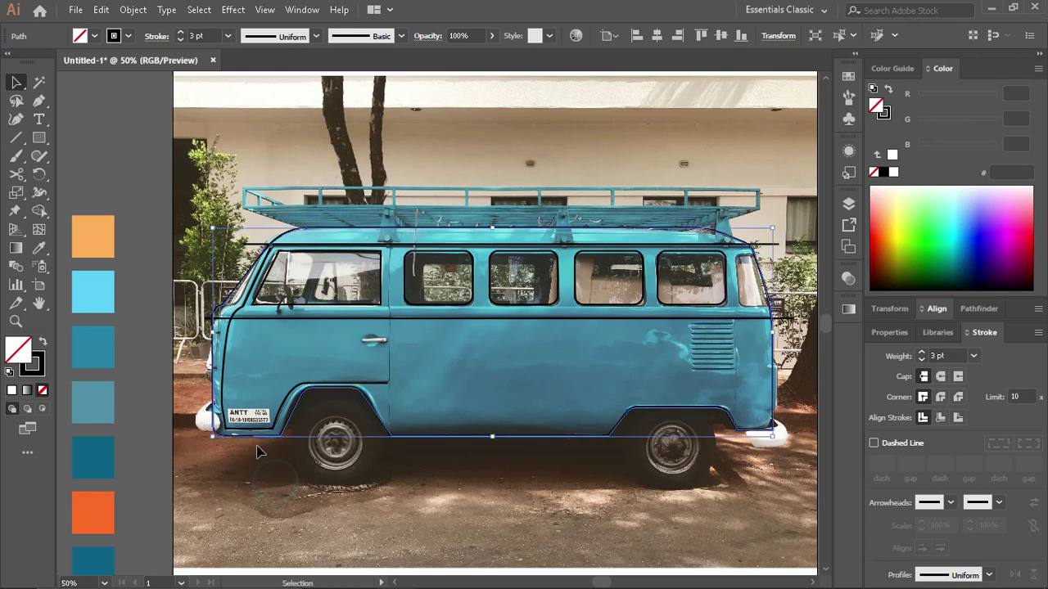
left_click(200, 360)
left_click(216, 364)
left_click_drag(214, 378, 343, 396)
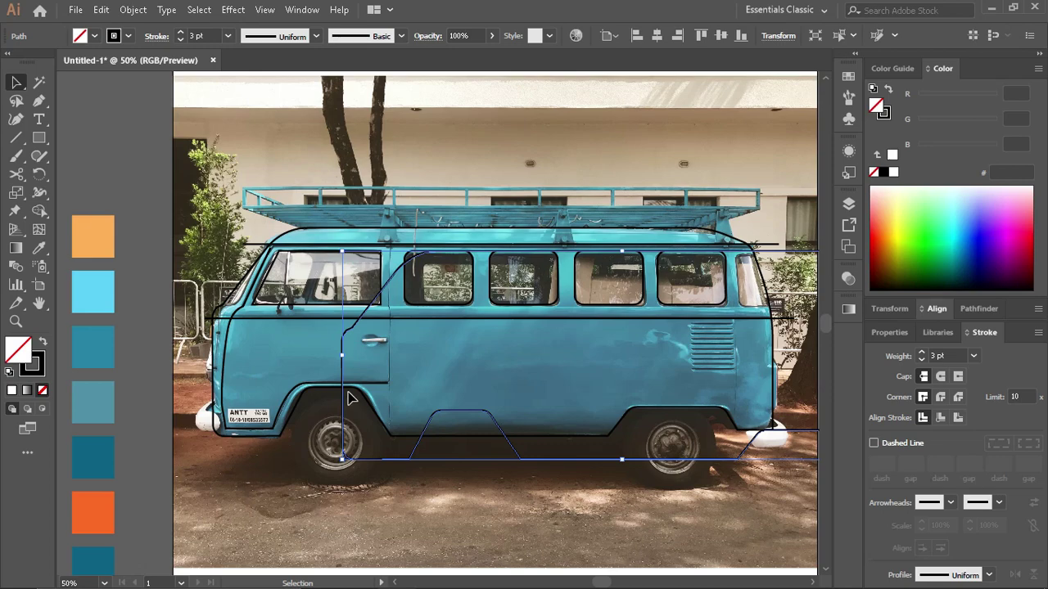
key("ctrl+a")
key("shift+m")
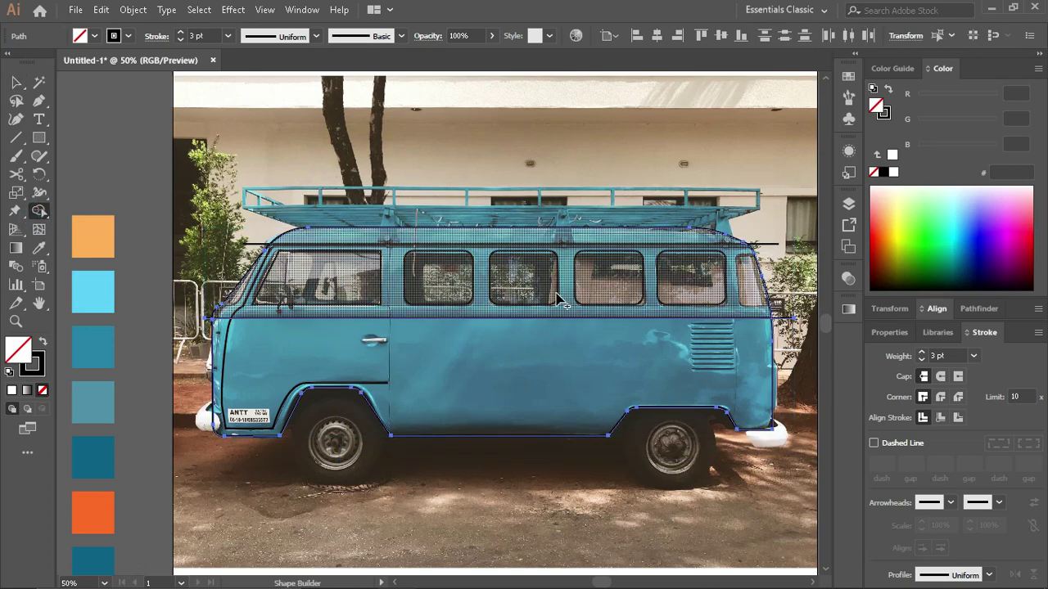
left_click(14, 82)
left_click(189, 162)
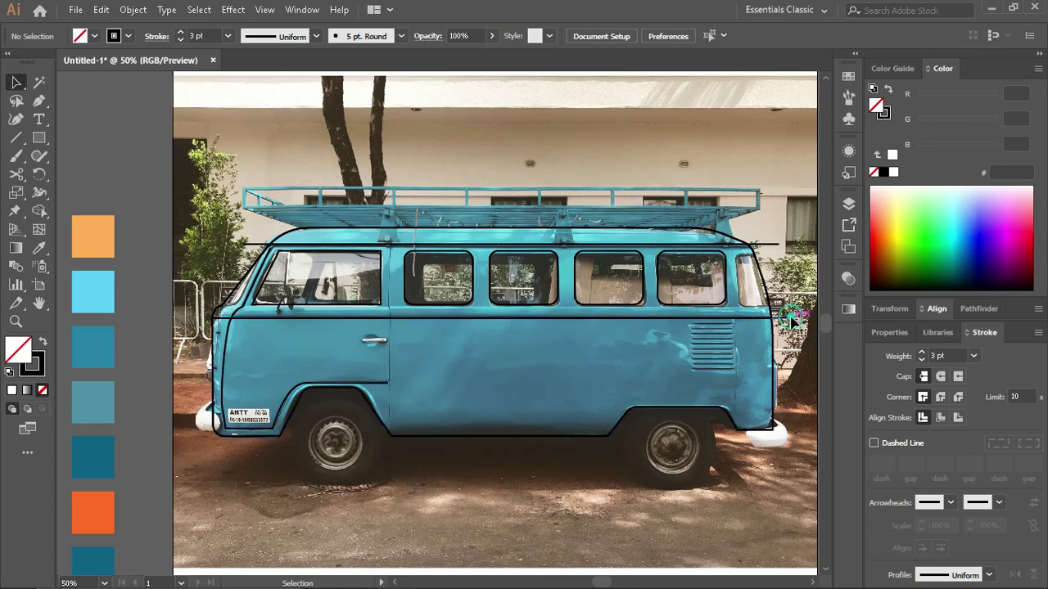
Step: Fill the lower body light blue and the upper body around the windows white
left_click(777, 323)
key("i")
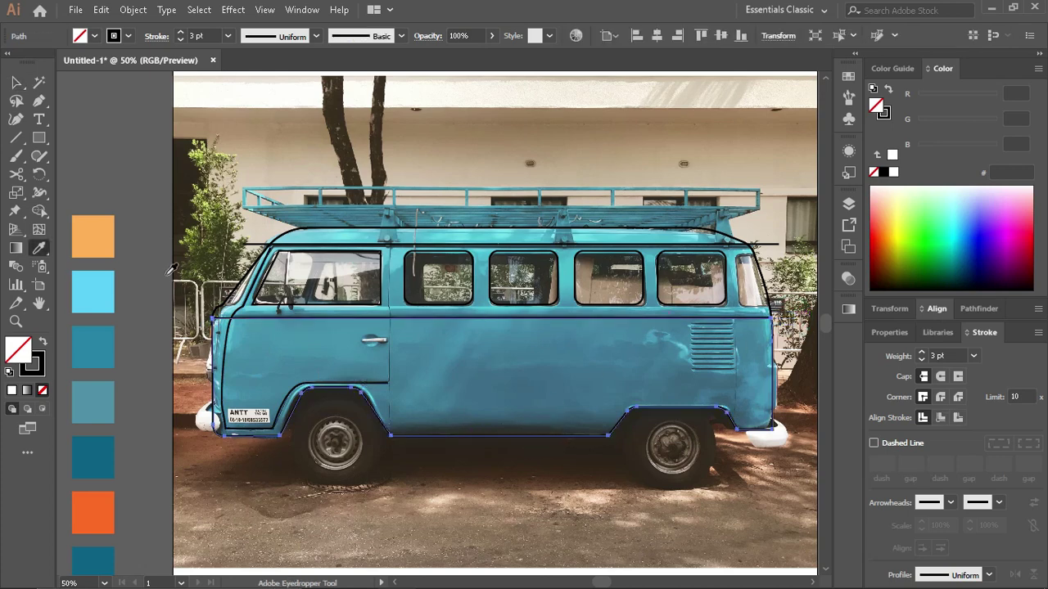
left_click(92, 292)
key("v")
left_click(358, 232)
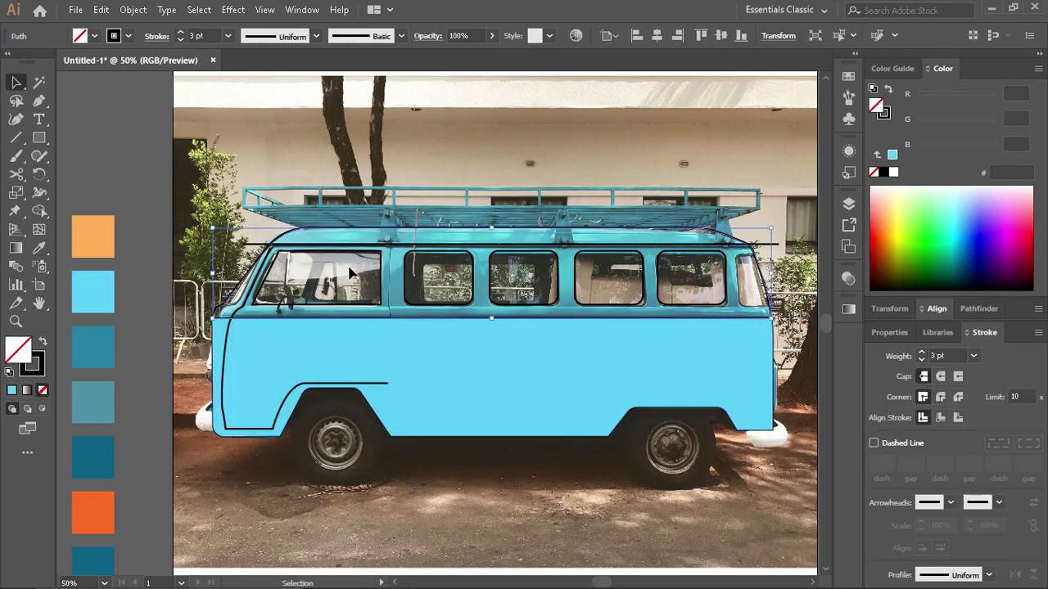
key("i")
left_click(894, 172)
Step: Set the white upper body's outline stroke to None
left_click(16, 82)
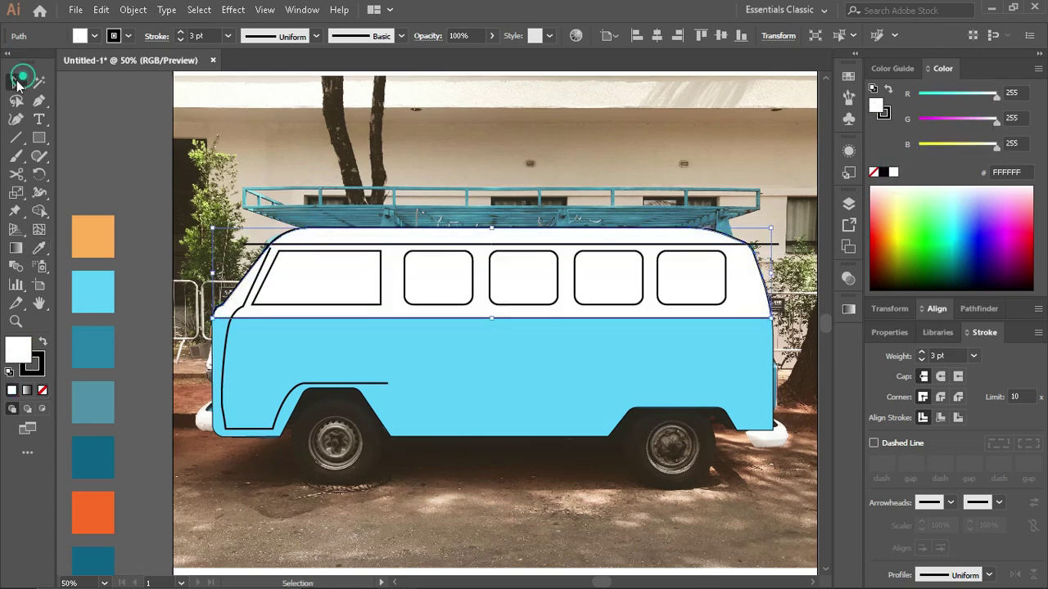
left_click(311, 301)
left_click(404, 316)
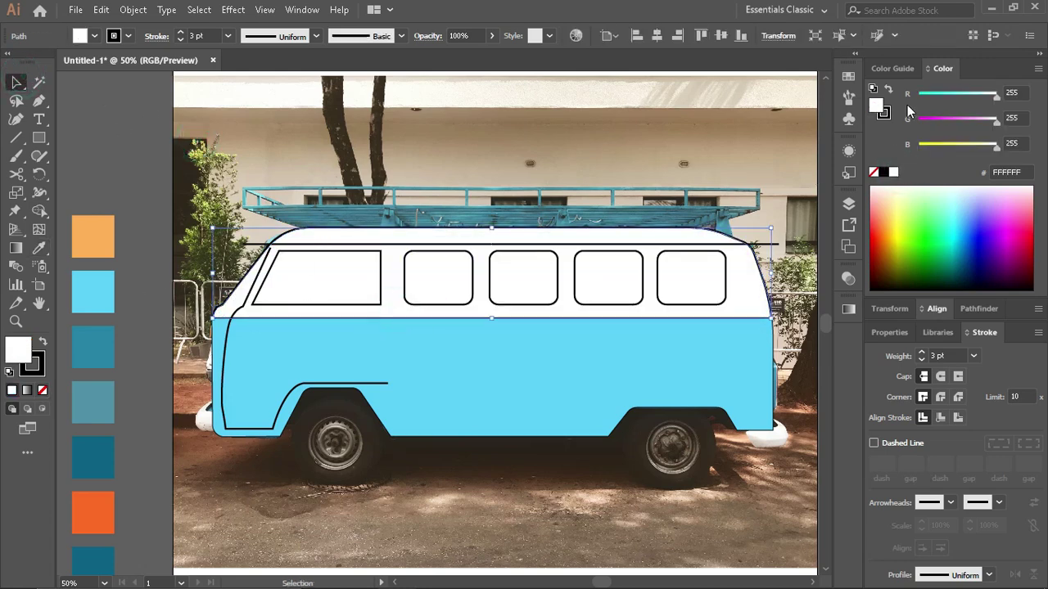
left_click(883, 111)
left_click(873, 172)
left_click(484, 496)
Step: Thicken the van body outline to 14 pt with rounded corner joins
scroll(211, 356, "up", 1)
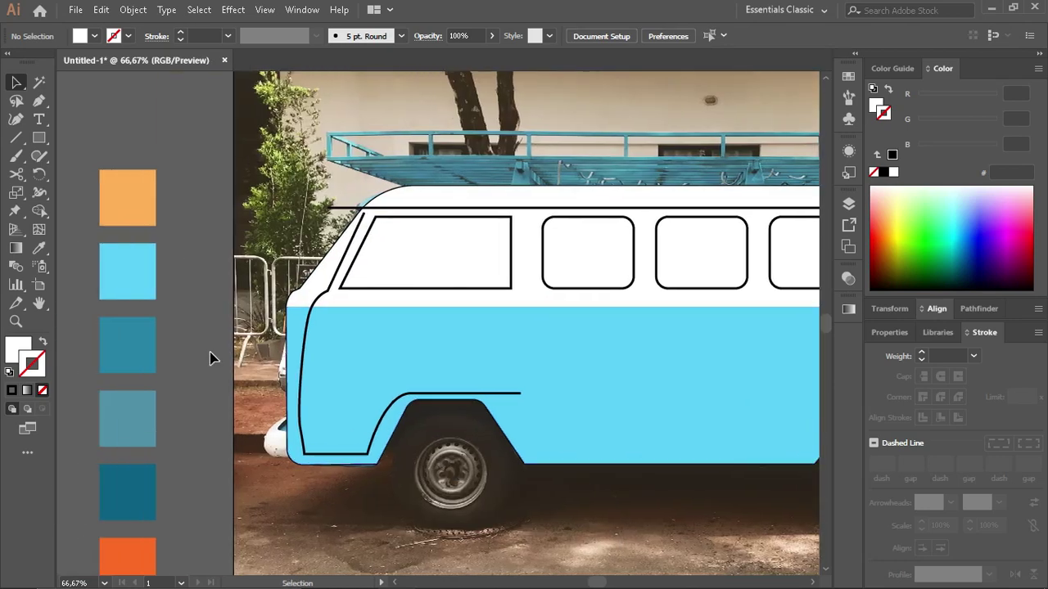
scroll(293, 475, "up", 3)
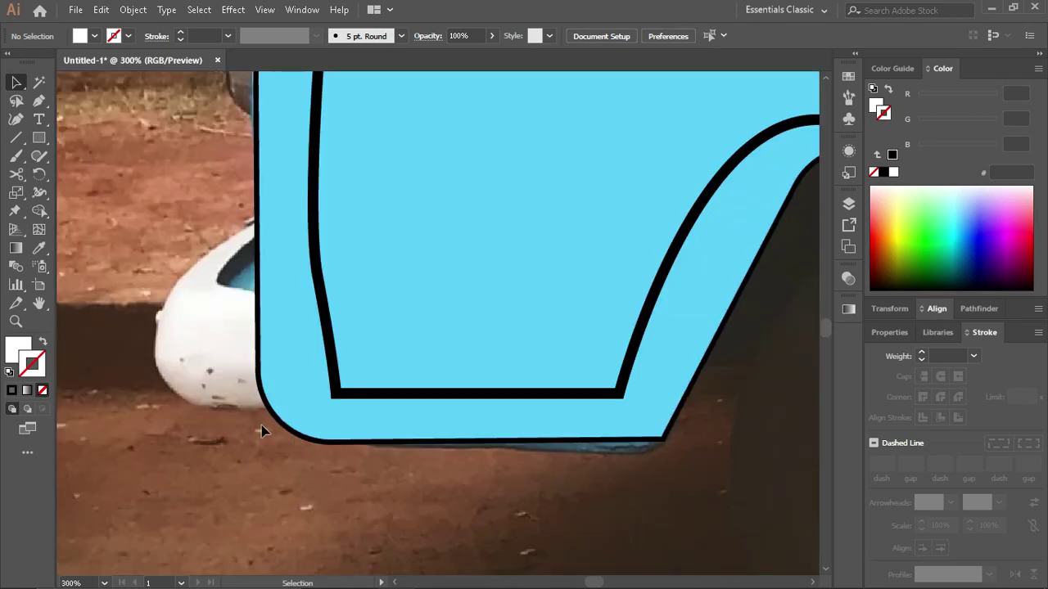
left_click(286, 374)
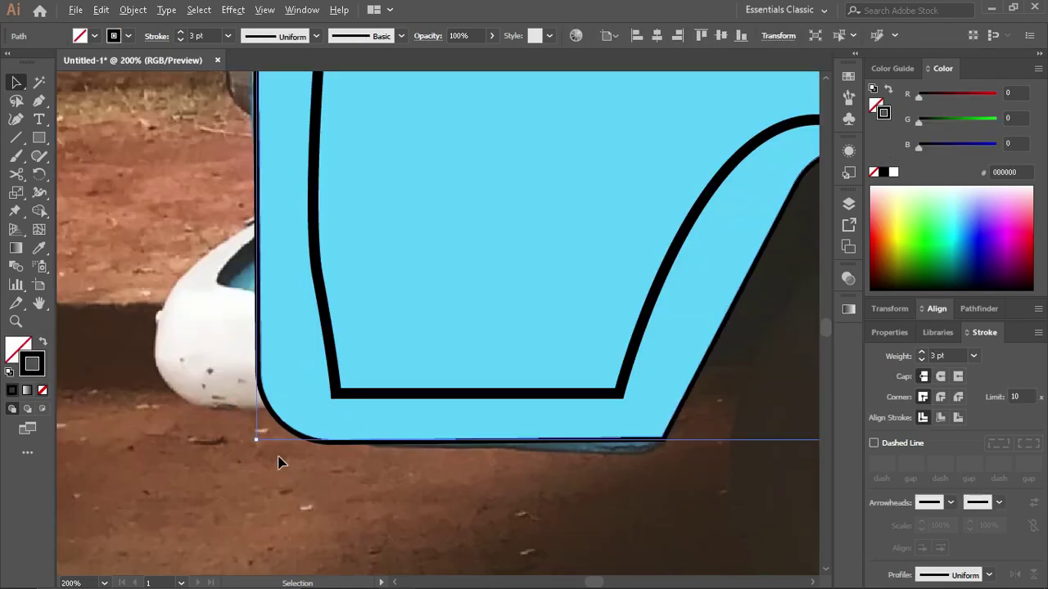
scroll(276, 461, "down", 2)
left_click(921, 352)
left_click(941, 397)
key("ctrl+minus")
key("ctrl+minus")
key("ctrl+minus")
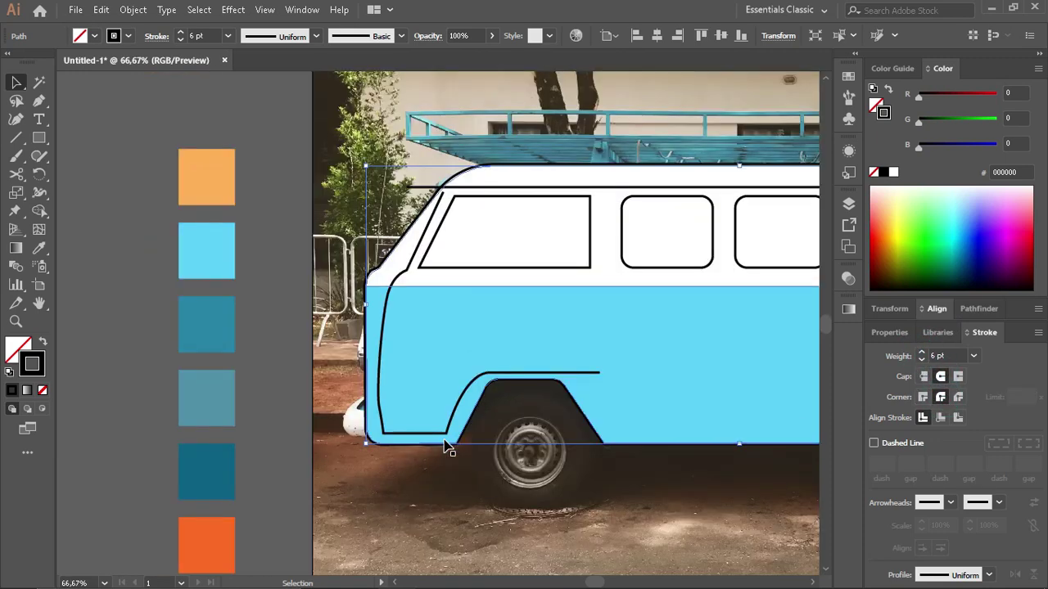
left_click(922, 352)
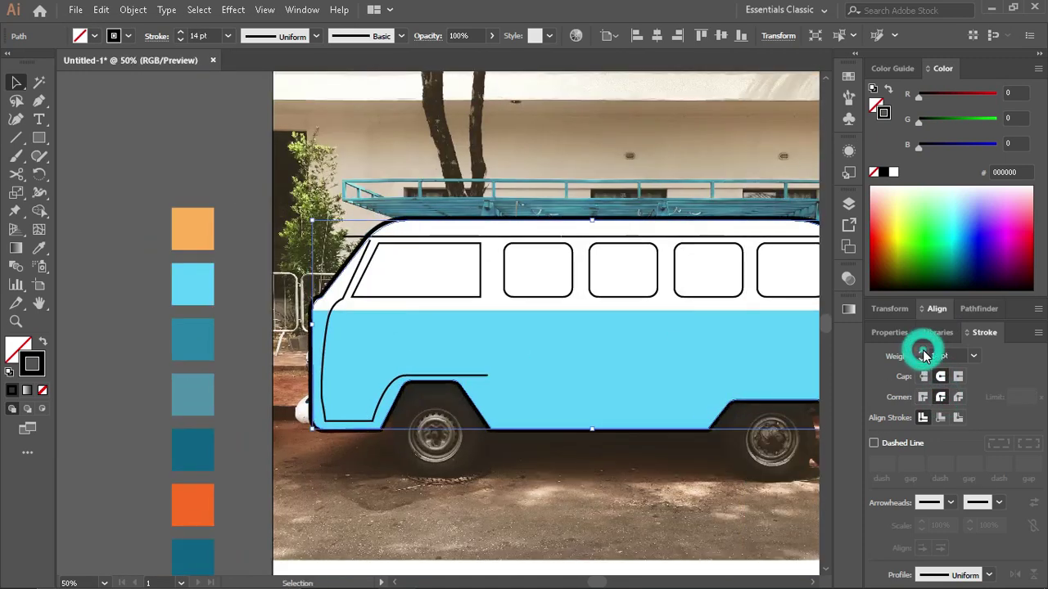
left_click(586, 458)
Step: Set the fill of both the white upper and blue lower body shapes to None
scroll(397, 464, "right", 2)
scroll(396, 465, "right", 1)
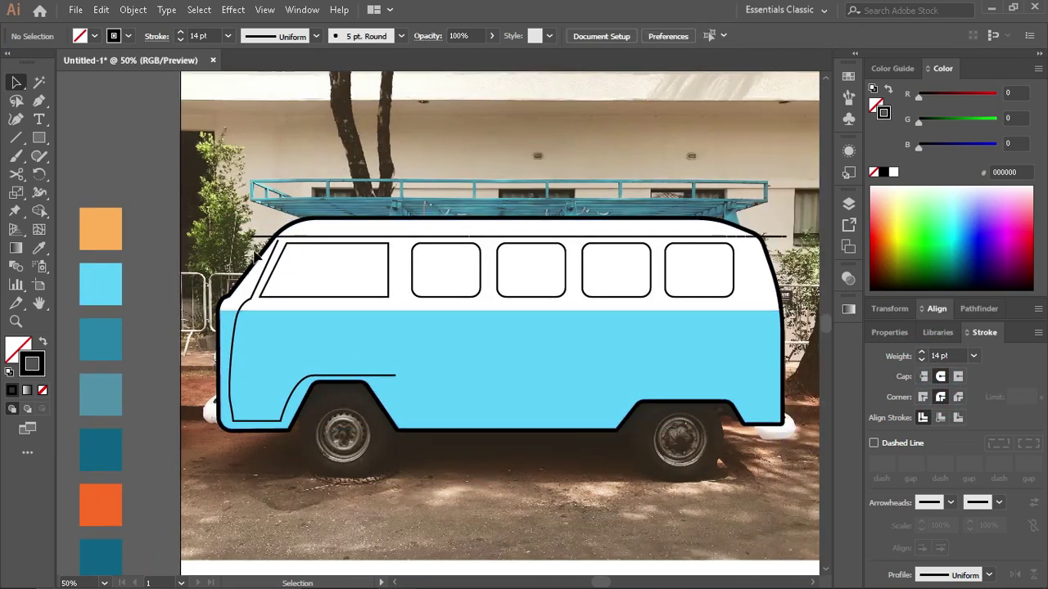
scroll(326, 336, "up", 2)
left_click(319, 328)
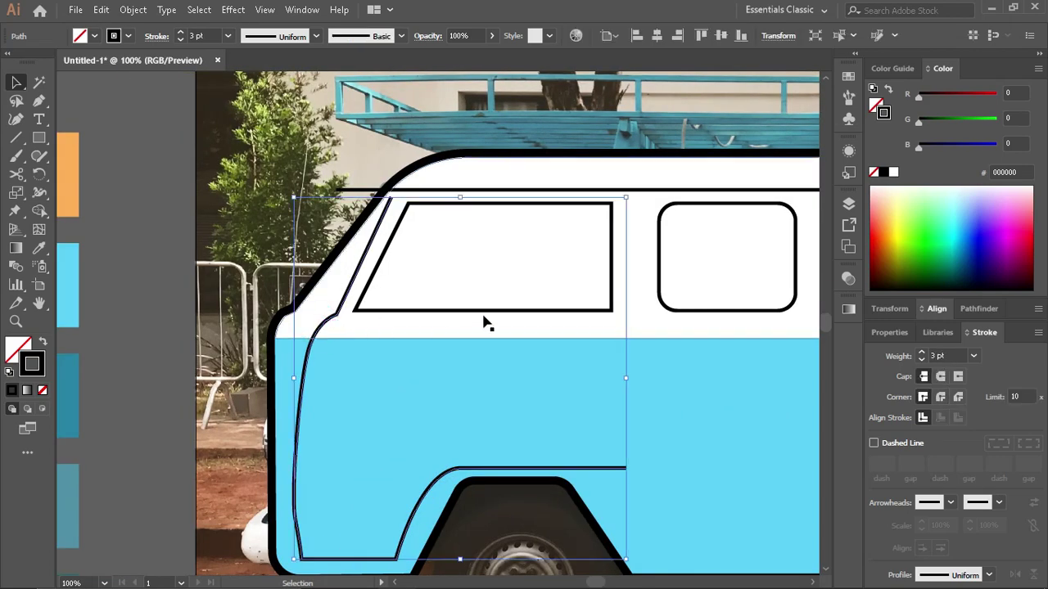
left_click(483, 344)
left_click(481, 332, "shift")
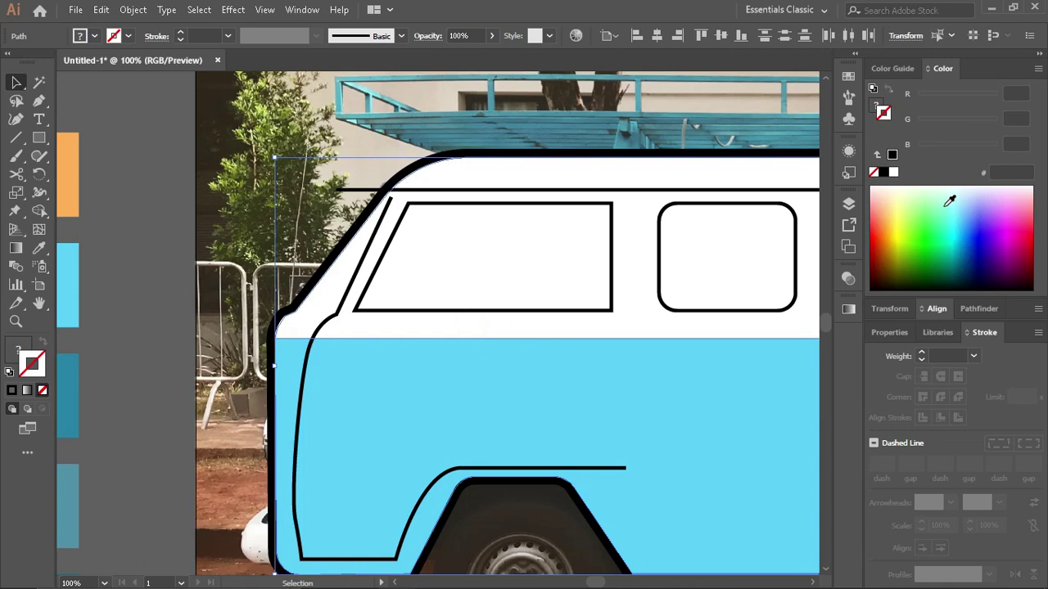
left_click(876, 174)
left_click(414, 336)
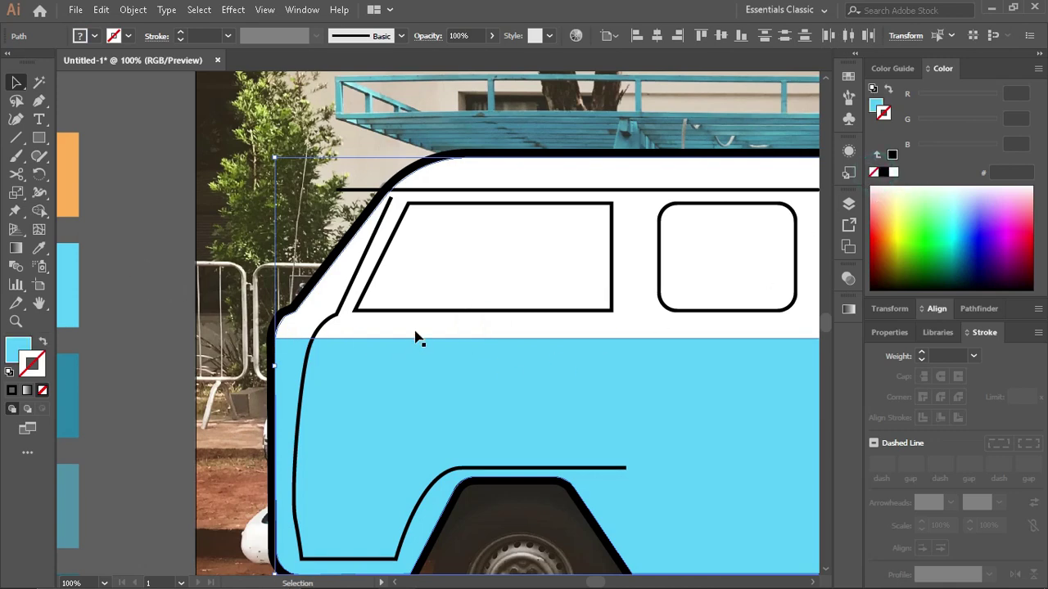
left_click(653, 395, "shift")
key("slash")
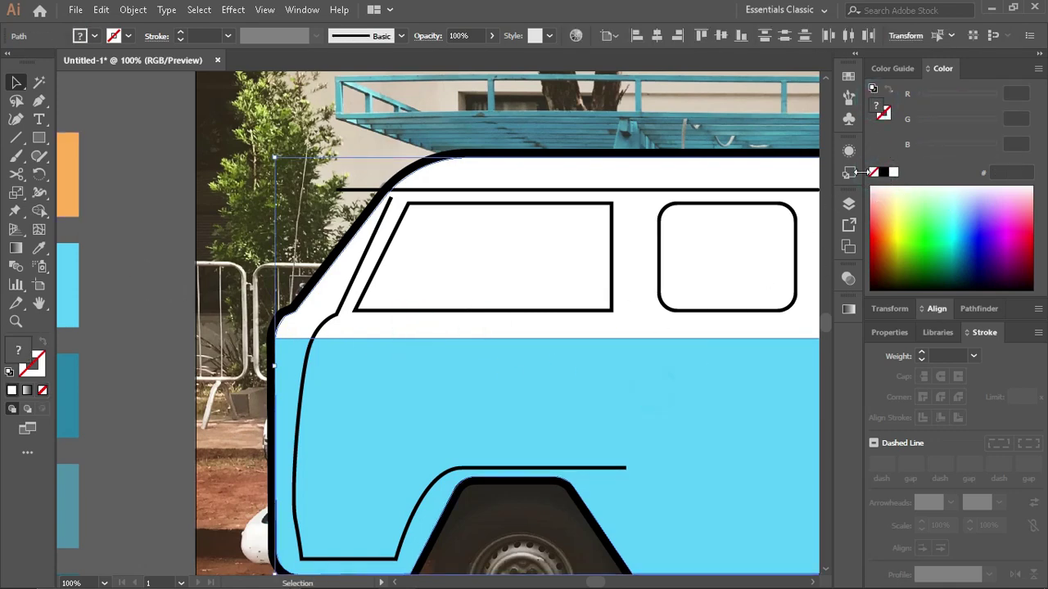
left_click(162, 285)
key("ctrl+minus")
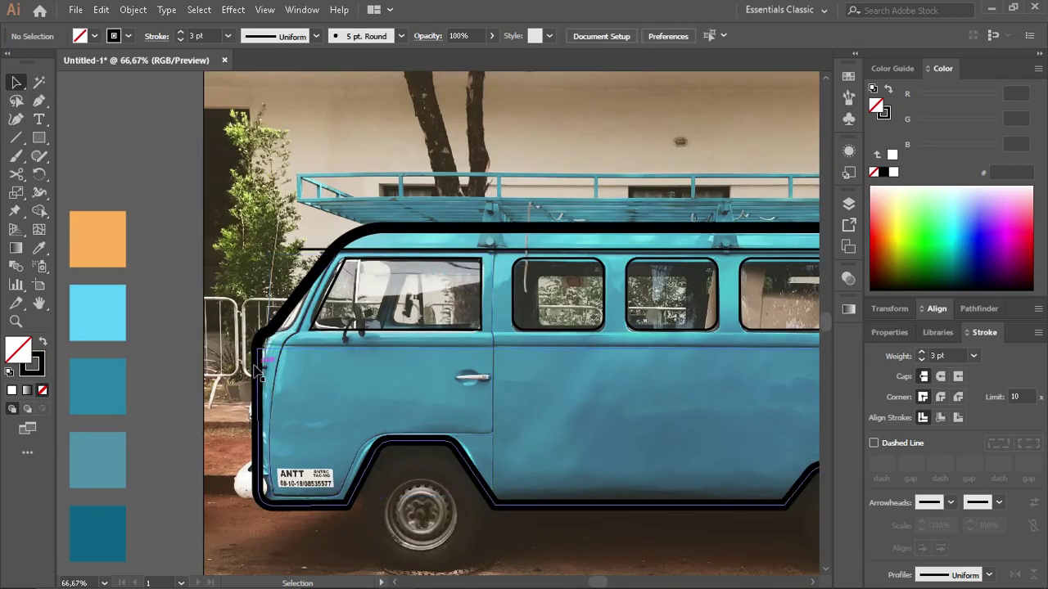
Step: Add an anchor point to the thick black van outline with the Pen tool
scroll(241, 381, "up", 3)
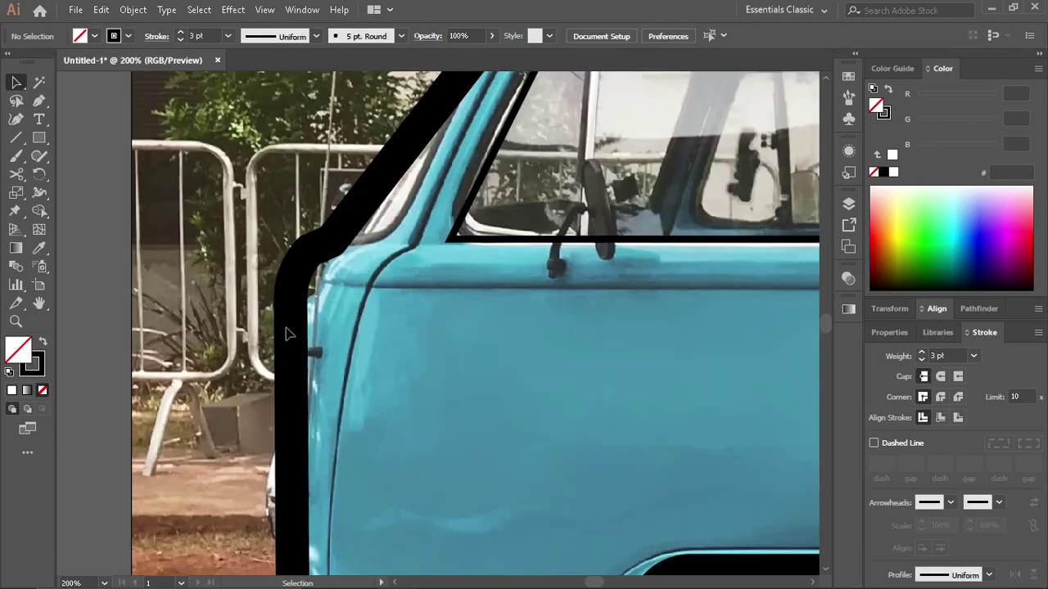
left_click(294, 333)
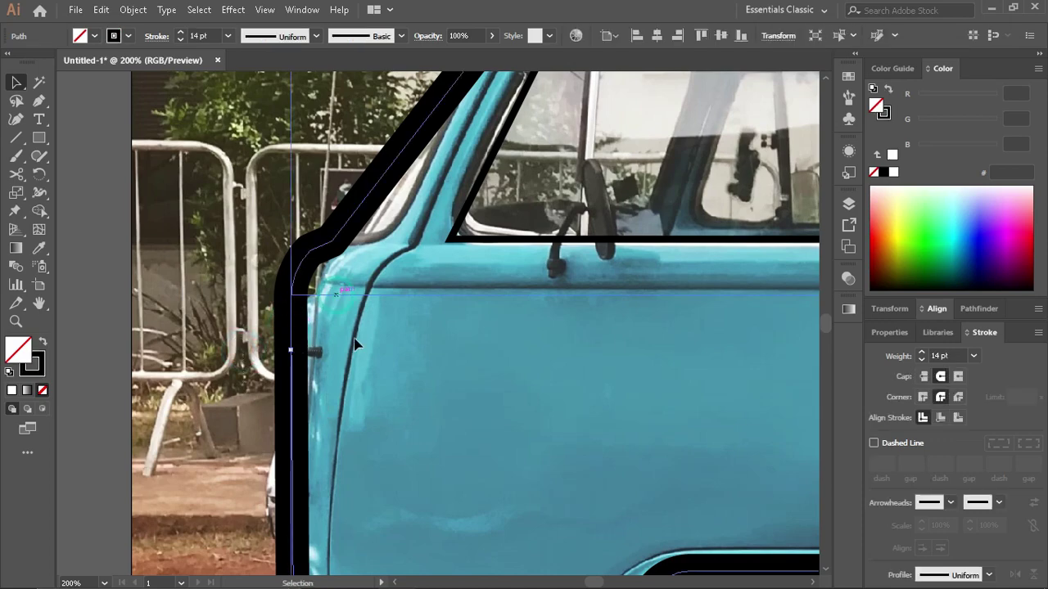
scroll(321, 368, "down", 2)
scroll(320, 415, "down", 1)
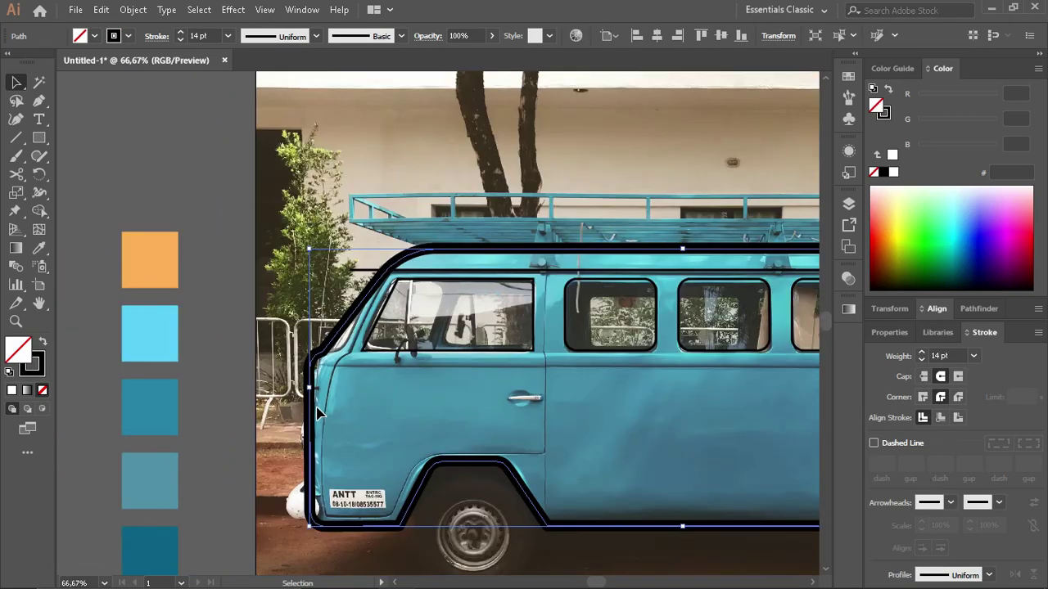
left_click(227, 302)
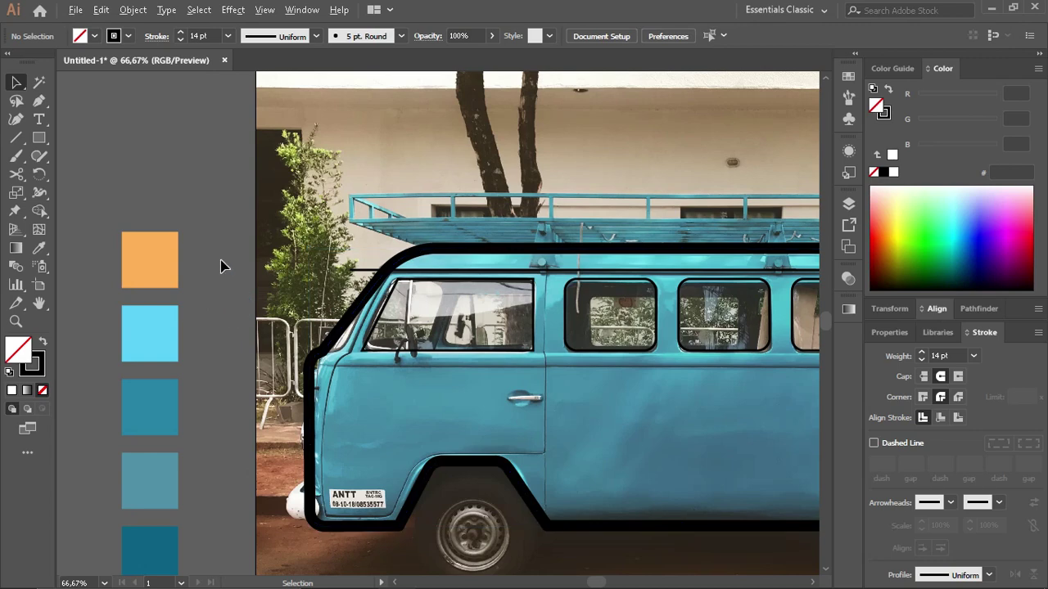
scroll(222, 265, "up", 1)
key("p")
left_click(514, 245)
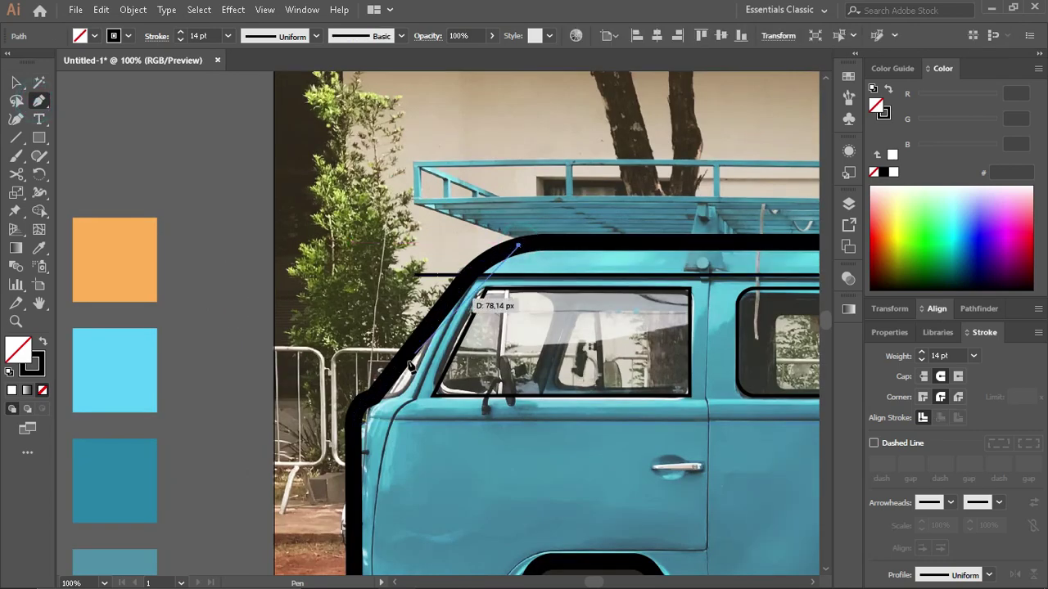
scroll(434, 300, "down", 2)
left_click(432, 303, "ctrl")
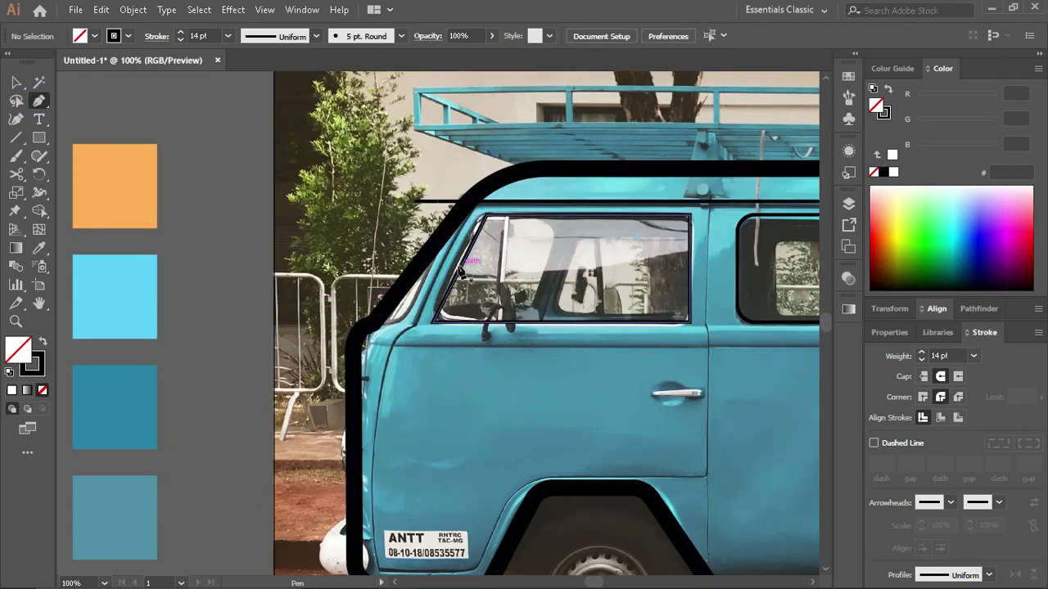
key("v")
Step: Raise the Corners value to round the front cab window's corners
left_click(532, 219)
key("a")
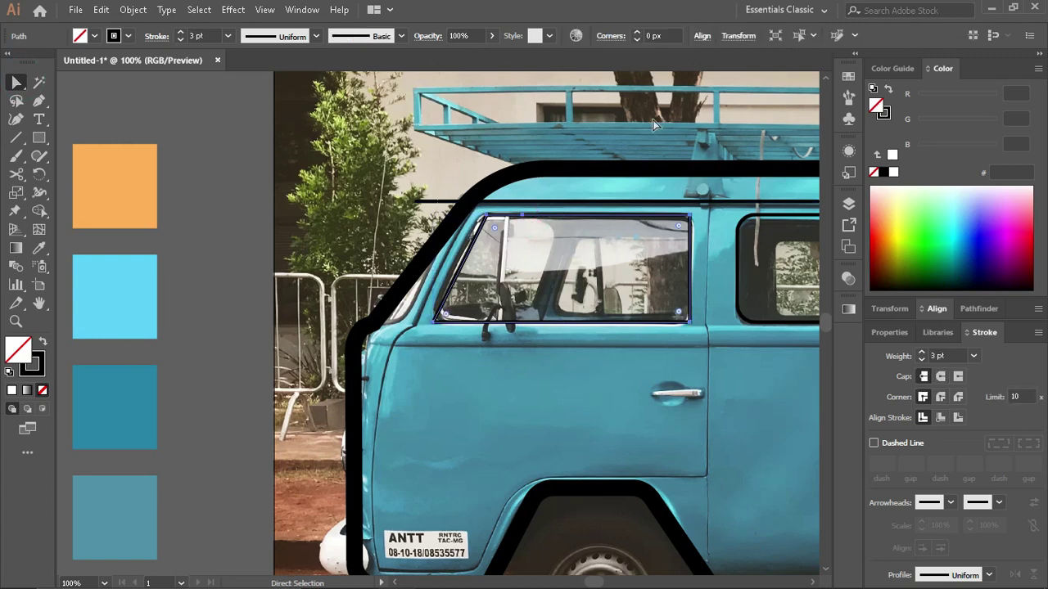
left_click(638, 36)
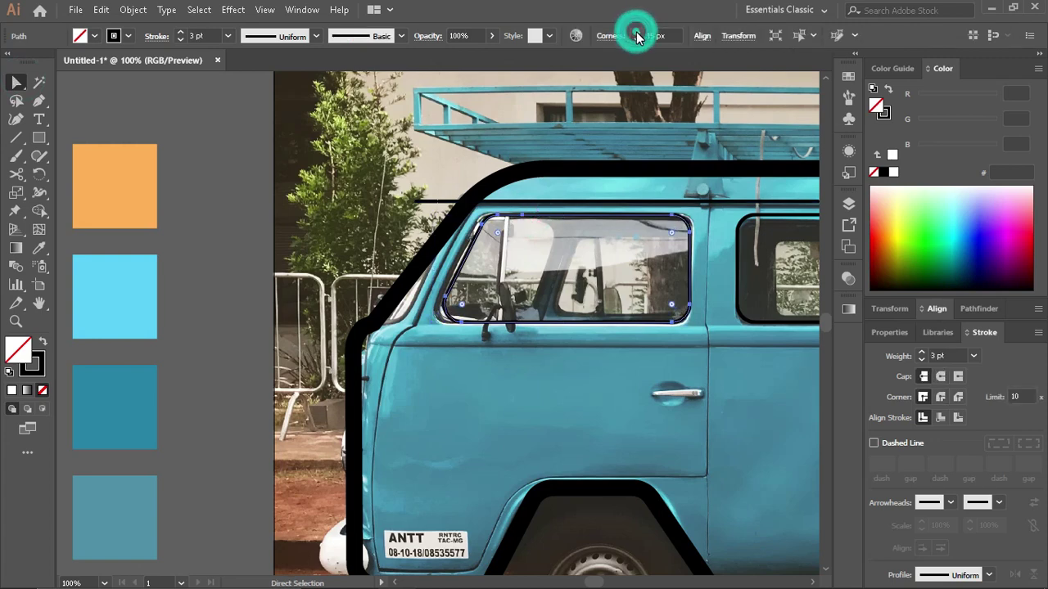
left_click(346, 241)
scroll(398, 285, "down", 1)
scroll(399, 285, "down", 1)
scroll(399, 285, "down", 1)
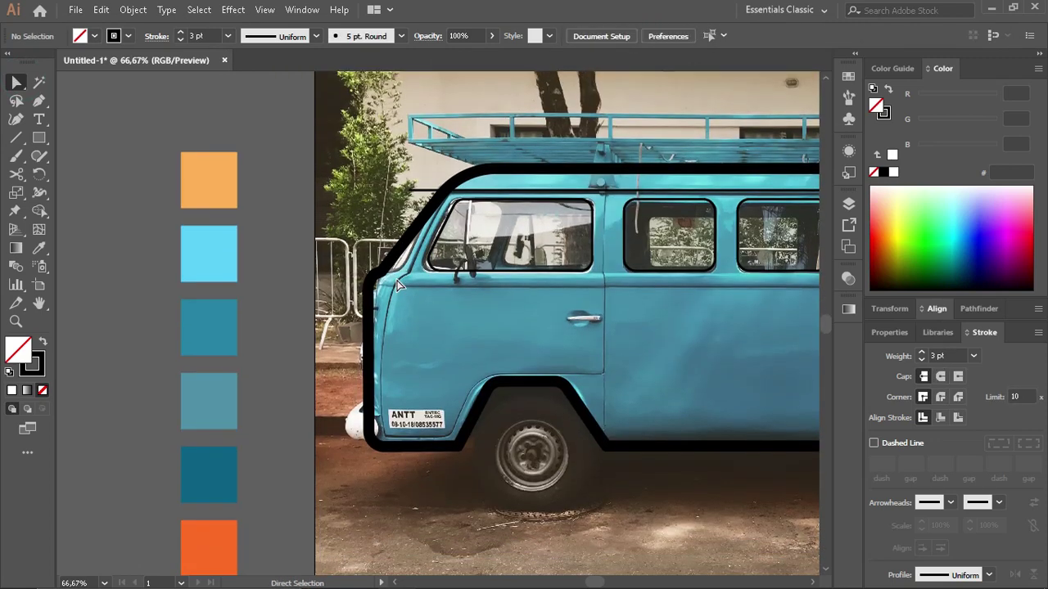
scroll(398, 285, "down", 1)
scroll(399, 285, "right", 1)
Step: Select the front pillar and the large van outline paths in turn to inspect them
scroll(398, 285, "right", 1)
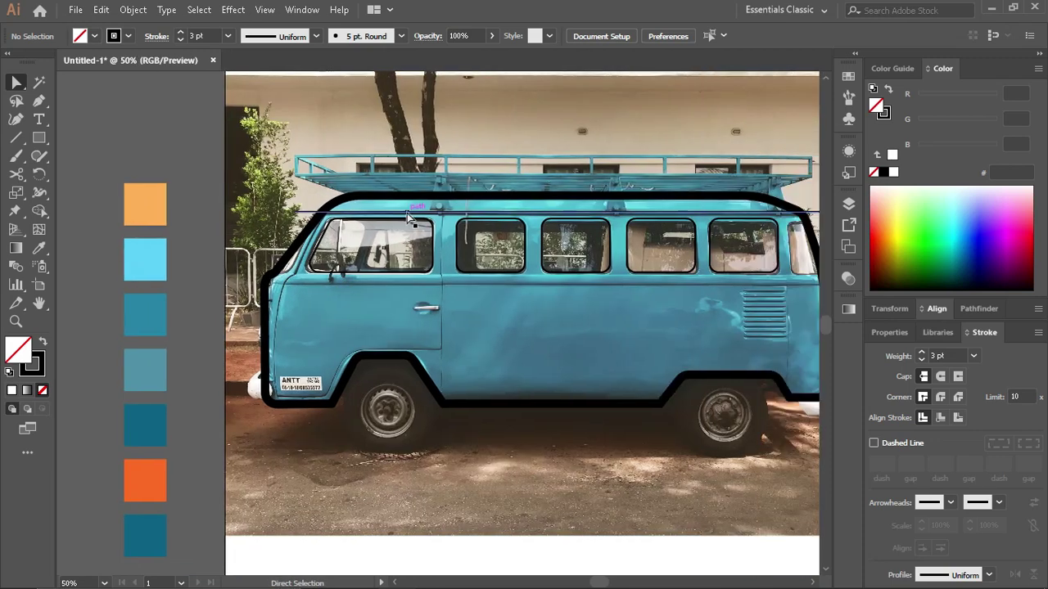
left_click(270, 281)
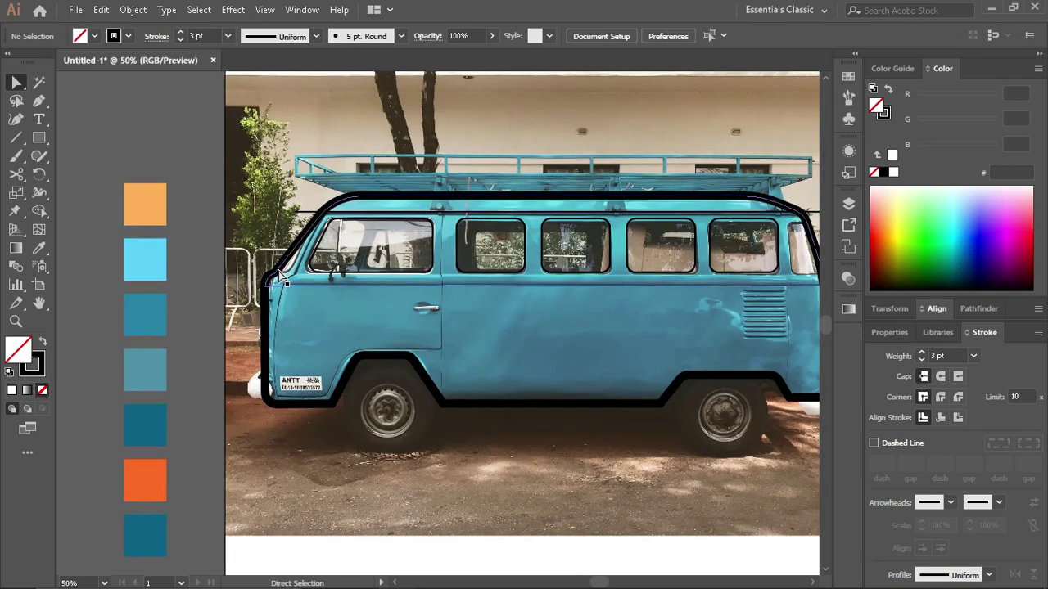
key("v")
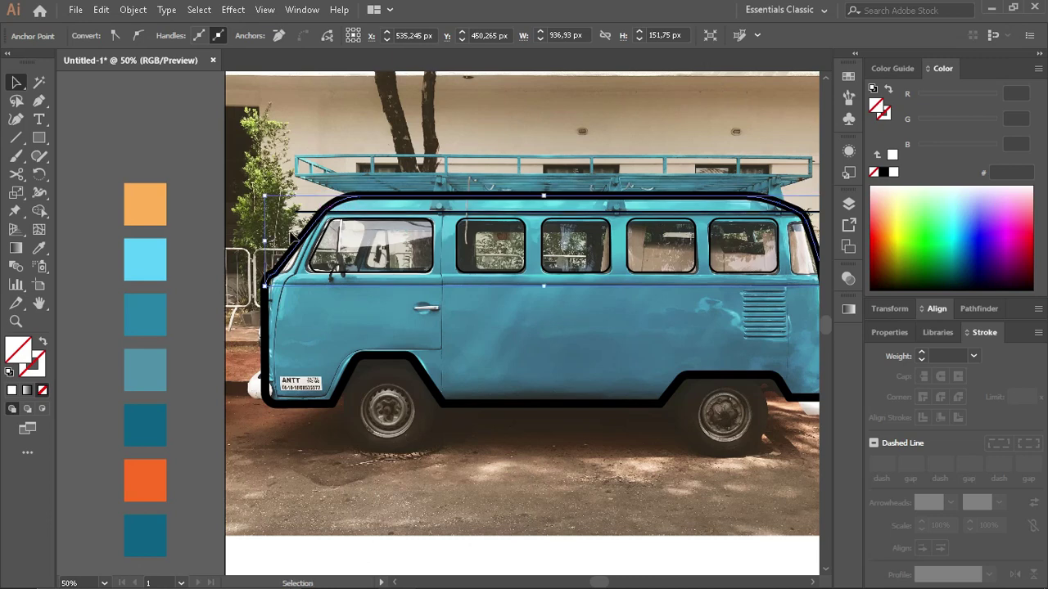
scroll(369, 205, "up", 2)
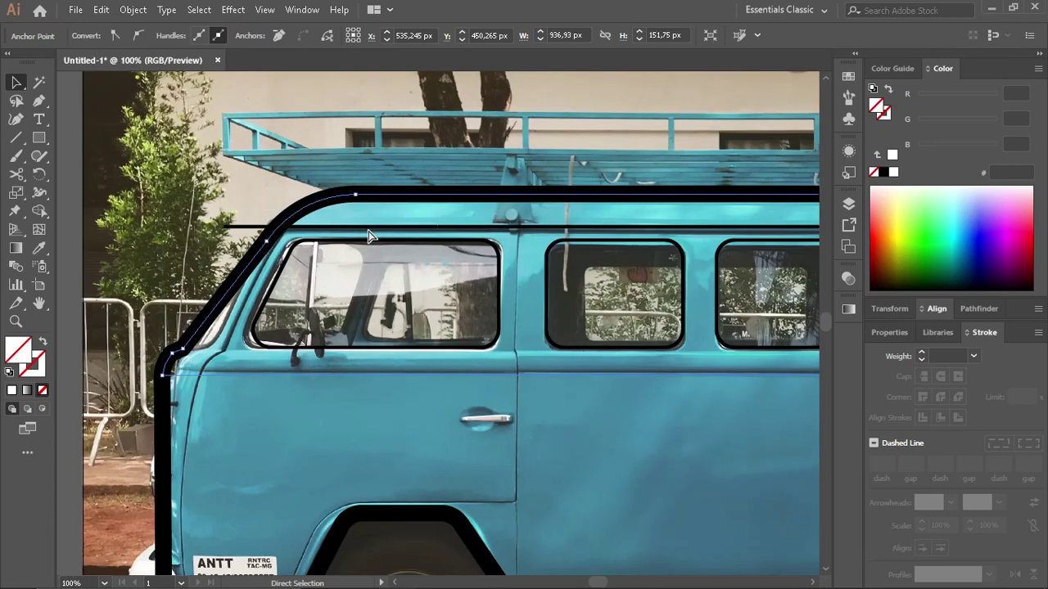
left_click(270, 226)
left_click(156, 280)
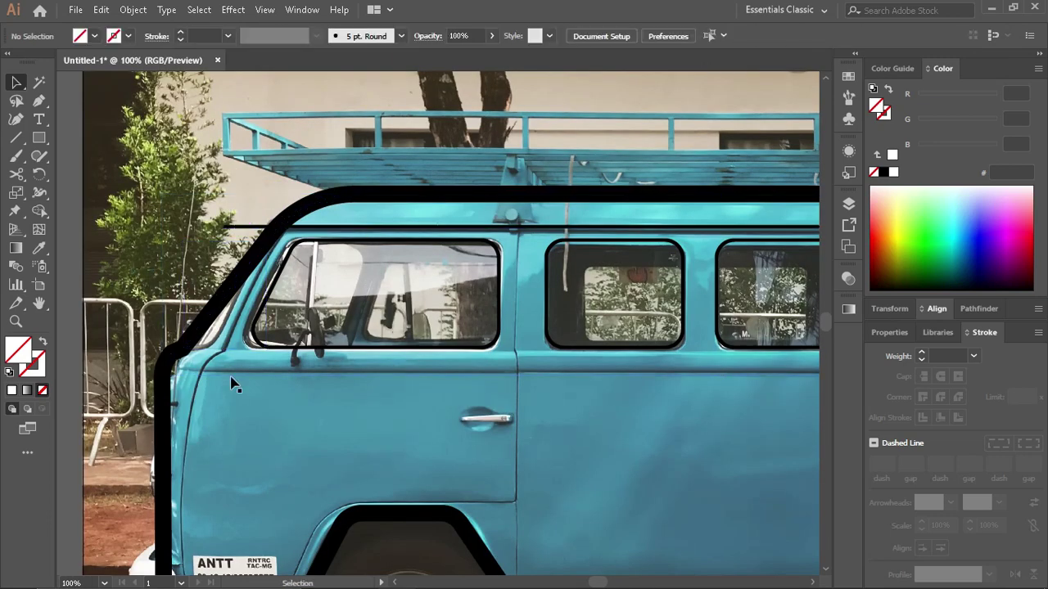
left_click(205, 328)
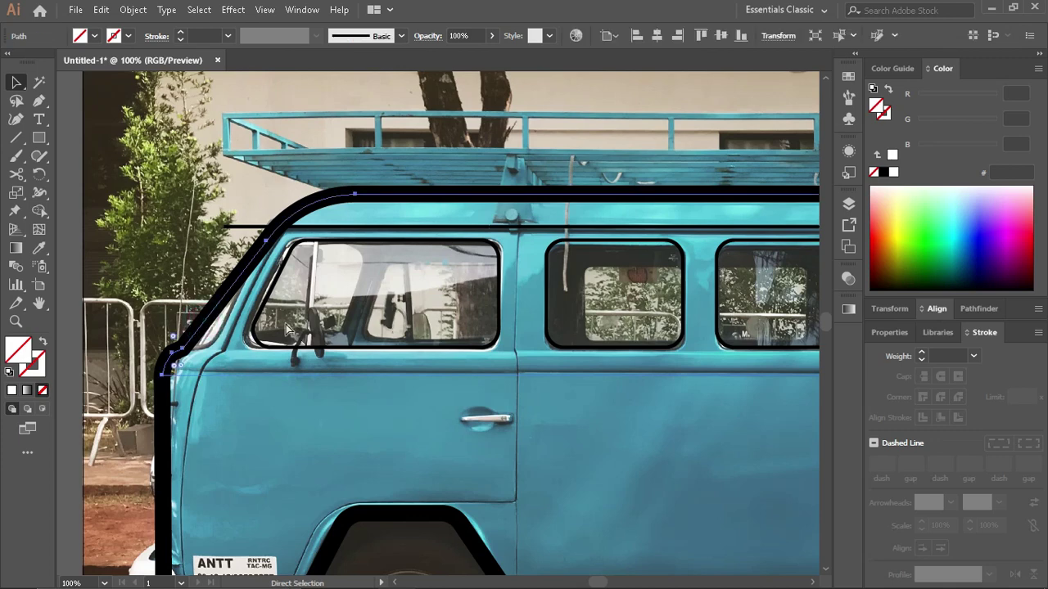
left_click(344, 243)
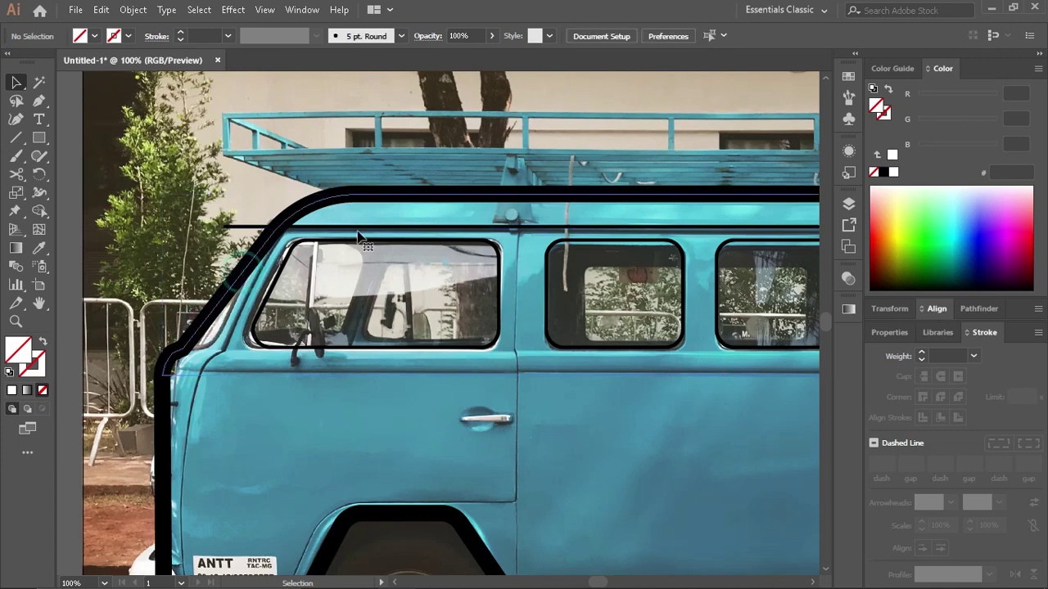
Step: Give the front pillar the same thick black outline stroke as the van body
left_click(307, 223, "shift")
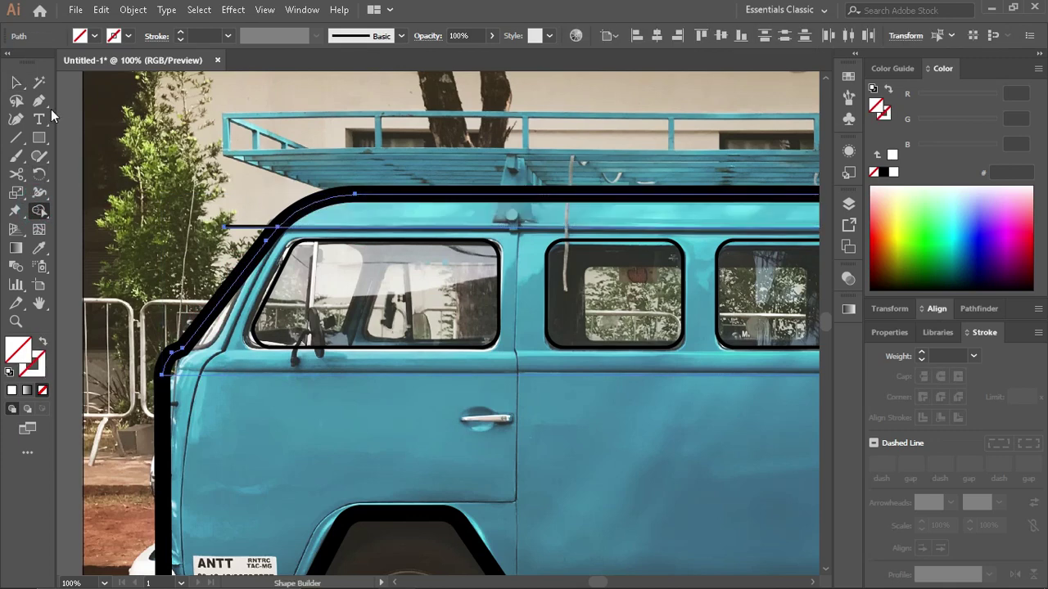
left_click(172, 195)
left_click(229, 305)
left_click(219, 295)
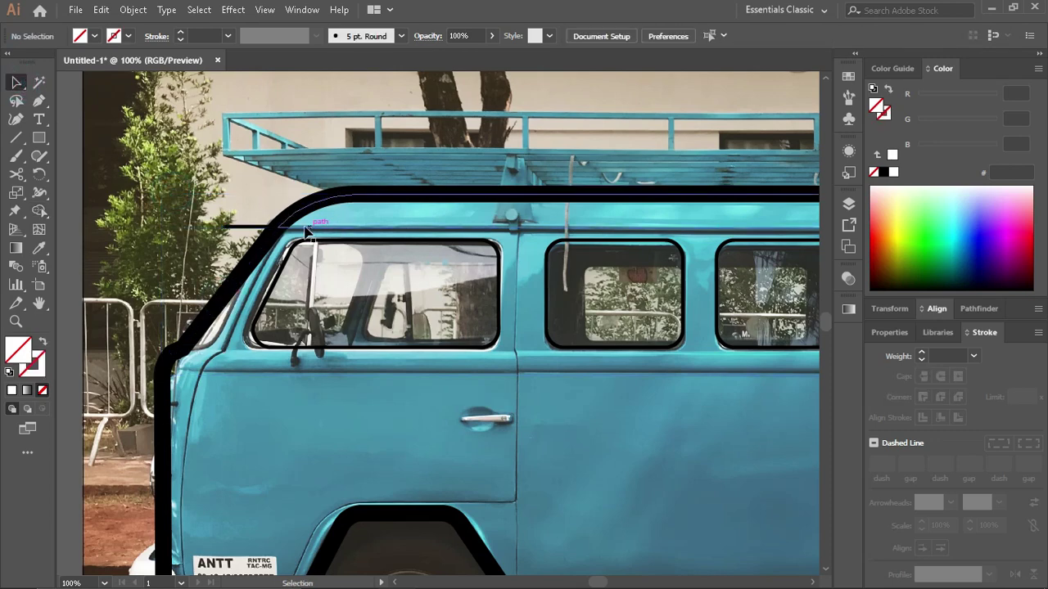
left_click(229, 222)
key("ctrl+minus")
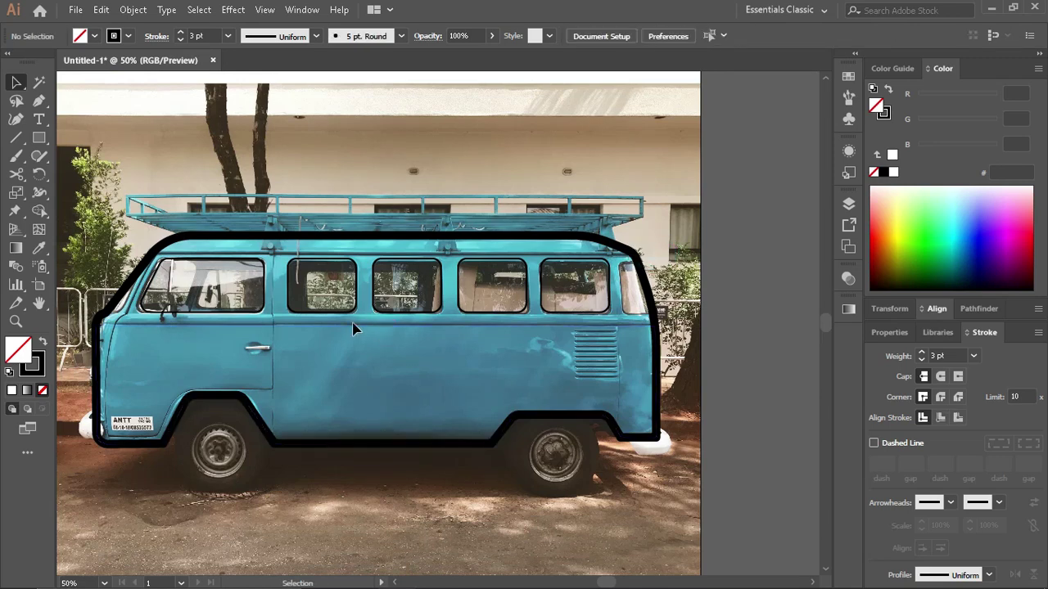
scroll(274, 345, "left", 2)
scroll(275, 345, "left", 3)
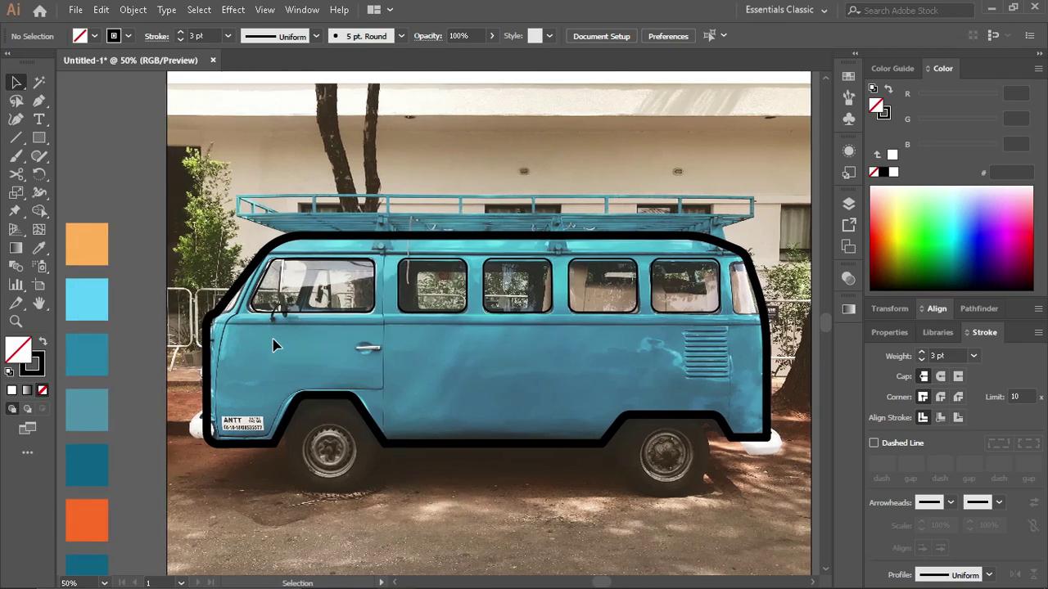
scroll(262, 377, "down", 2)
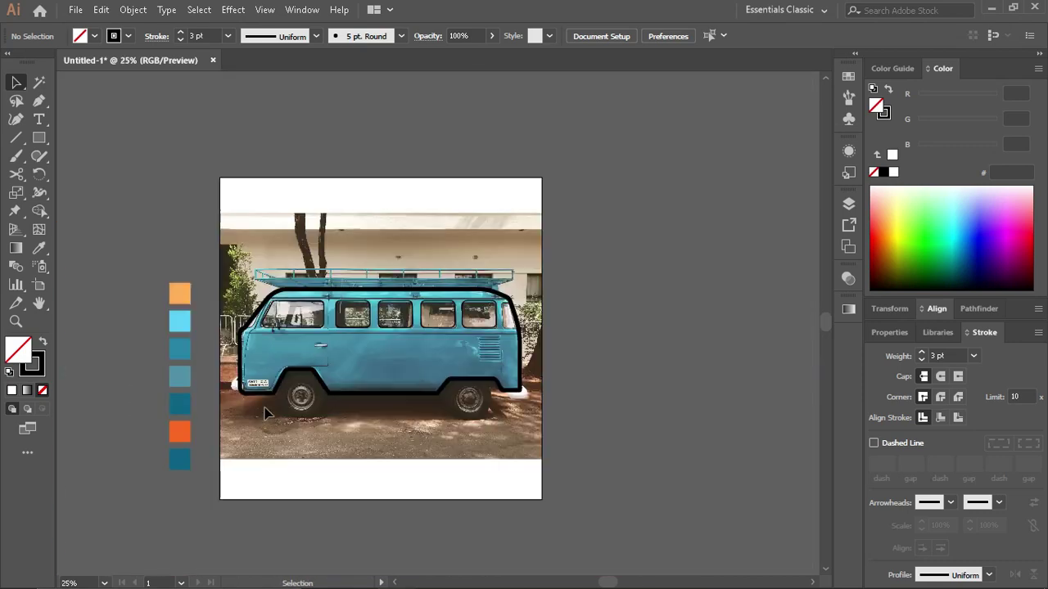
scroll(285, 416, "up", 3)
scroll(351, 417, "left", 1)
scroll(393, 416, "up", 2)
Step: Draw black circles around the front tyre and its hub
scroll(436, 413, "up", 1)
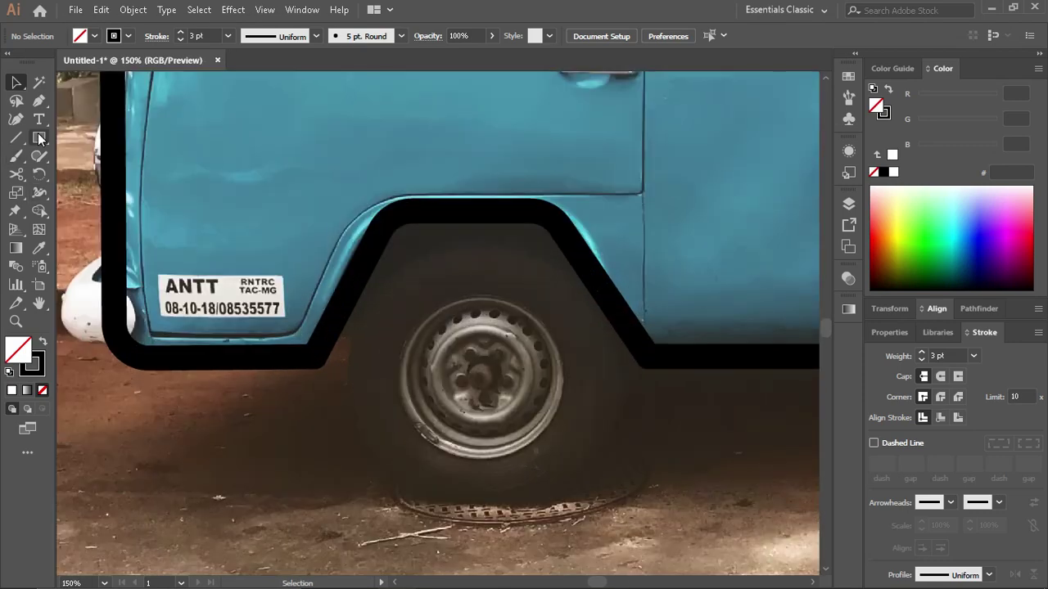
left_click_drag(38, 138, 114, 173)
mouse_move(480, 378)
left_mouse_down()
mouse_move(556, 507)
mouse_move(565, 465)
left_mouse_up()
key("v")
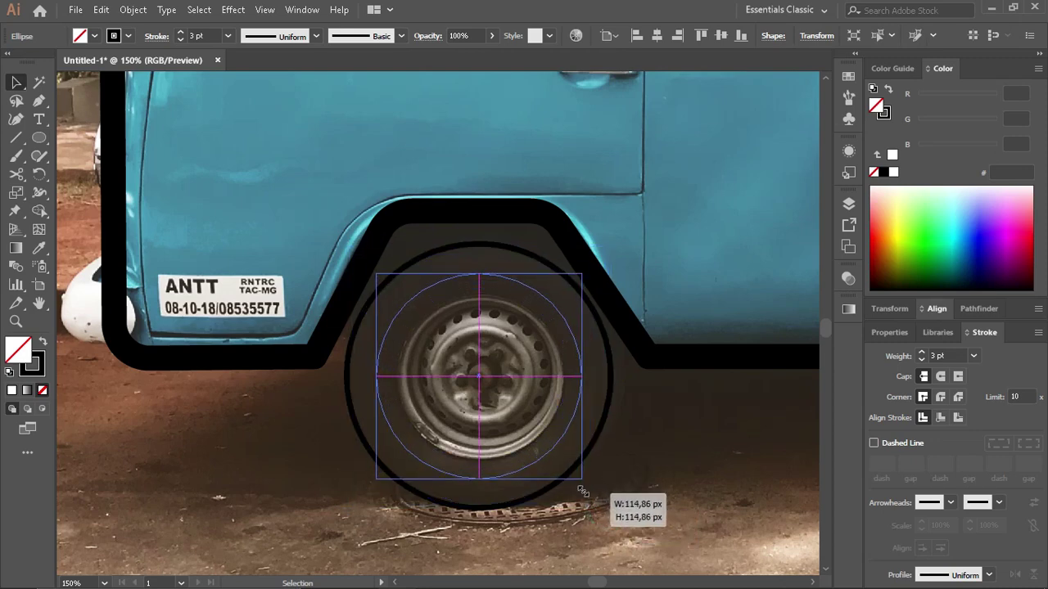
mouse_move(564, 465)
left_mouse_down()
mouse_move(565, 476)
mouse_move(532, 432)
left_mouse_up()
left_click(613, 480)
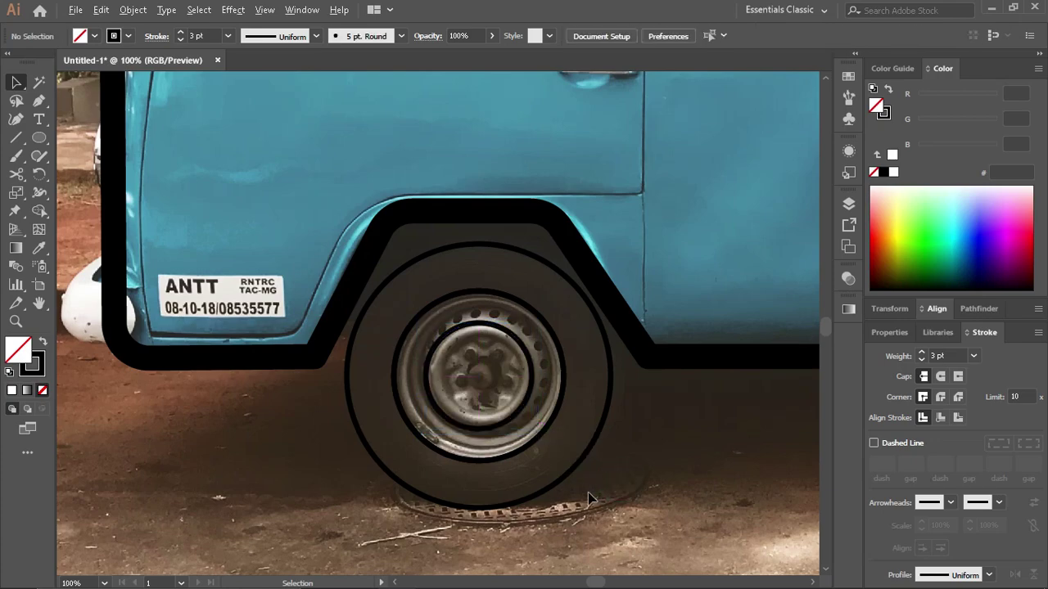
key("ctrl+minus")
Step: Copy both front wheel circles over to the rear wheel
scroll(592, 494, "right", 2)
left_click_drag(216, 399, 480, 504)
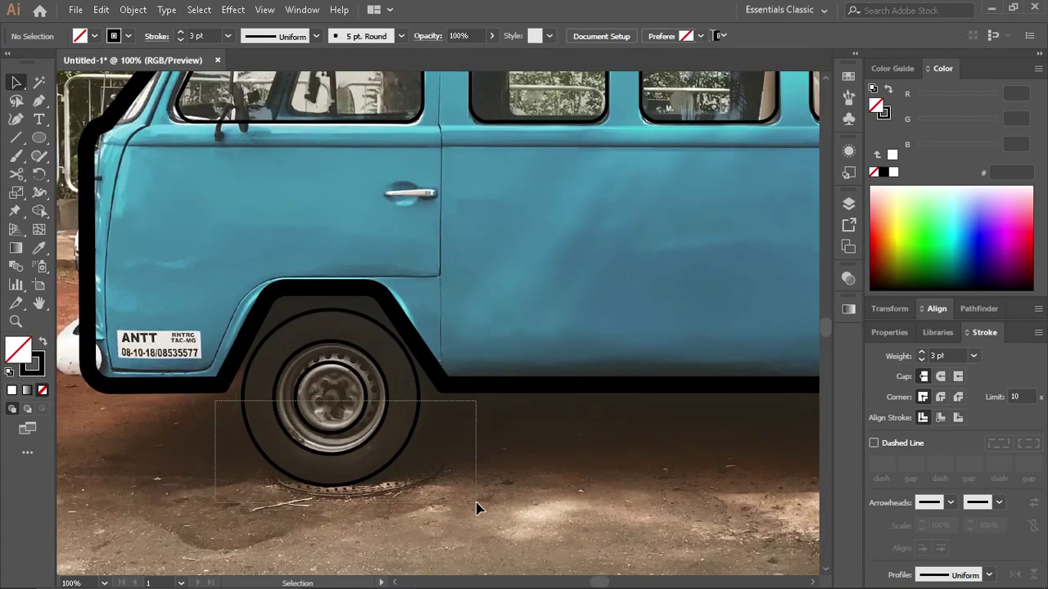
key("ctrl+minus")
mouse_move(286, 446)
left_mouse_down("alt")
mouse_move(296, 456)
mouse_move(629, 456)
left_mouse_up("alt")
left_click(622, 493)
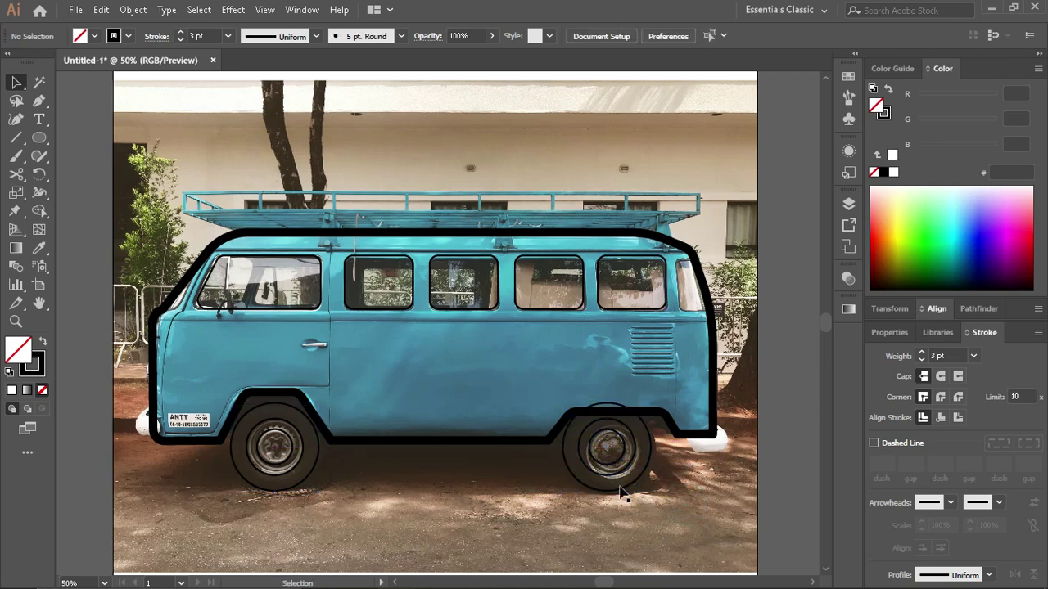
scroll(529, 450, "left", 1)
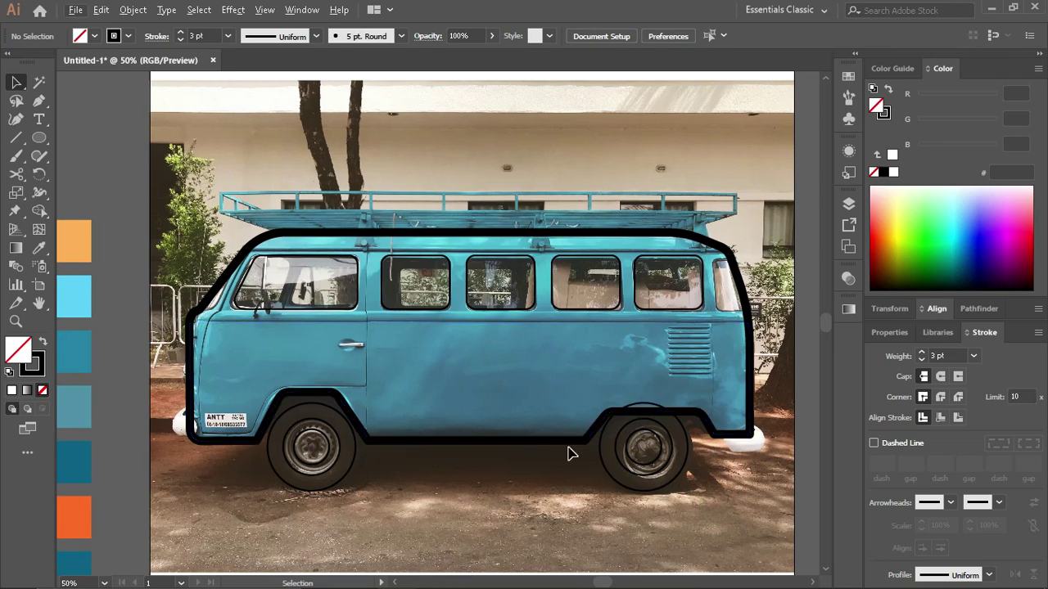
scroll(572, 454, "right", 2)
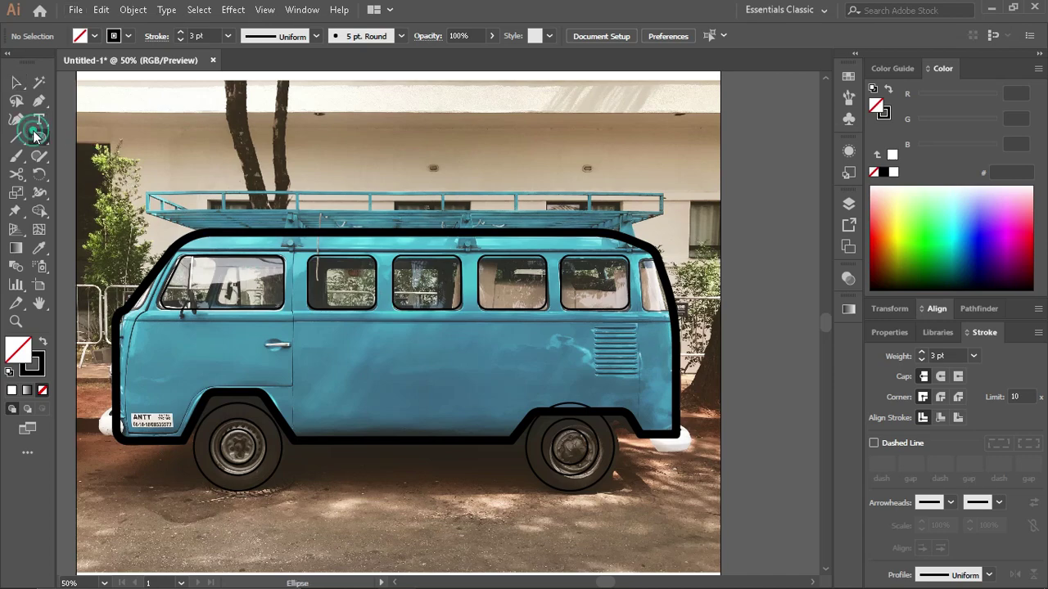
Step: Cover the front light with a white, black-outlined rounded rectangle
left_click_drag(38, 137, 94, 153)
scroll(225, 344, "left", 3)
scroll(225, 344, "up", 3)
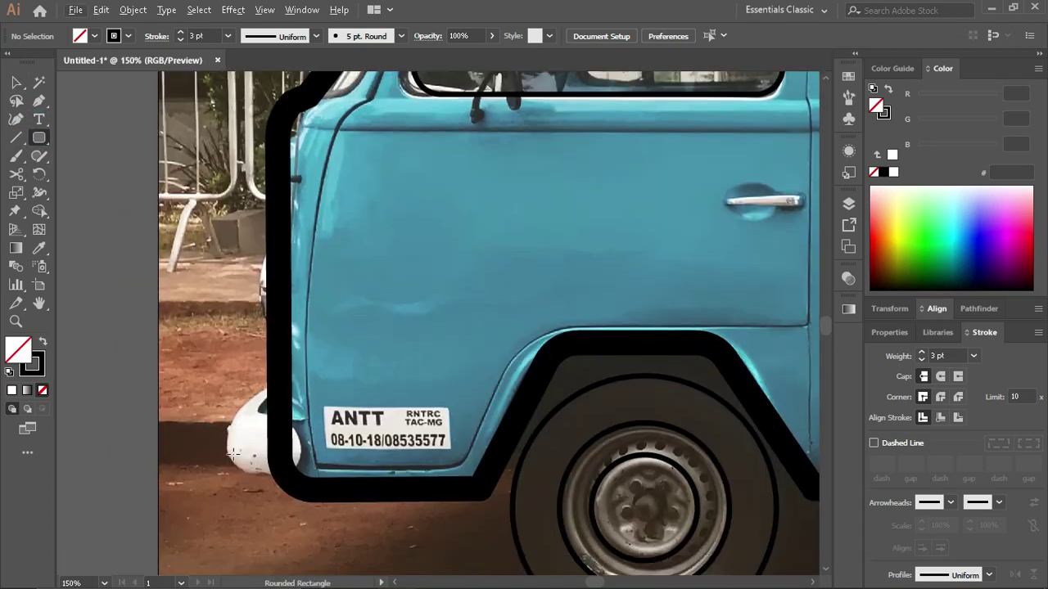
left_click_drag(225, 344, 305, 399)
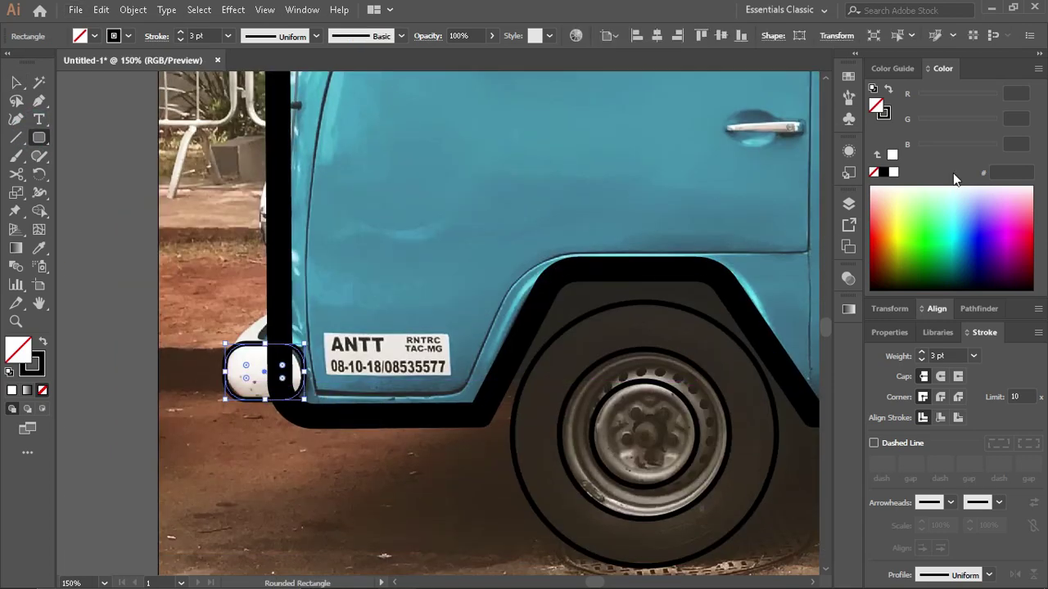
left_click(892, 172)
key("v")
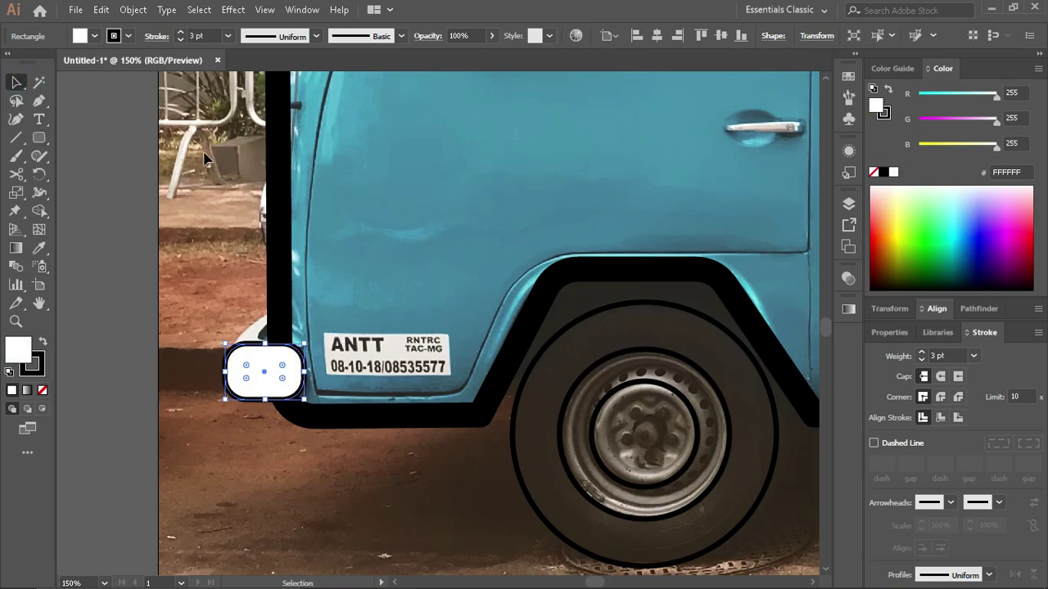
left_click(206, 158)
scroll(223, 258, "left", 2)
scroll(224, 258, "up", 2)
Step: Draw a small test rounded rectangle on the front outline, nudge it left, then delete it
left_click(38, 137)
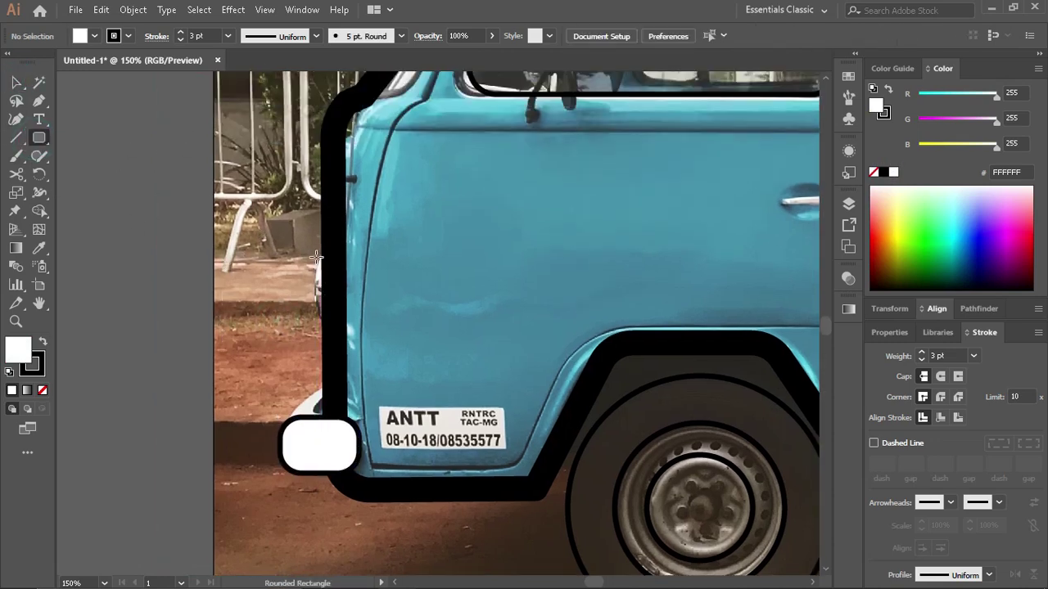
left_click_drag(316, 257, 363, 324)
key("v")
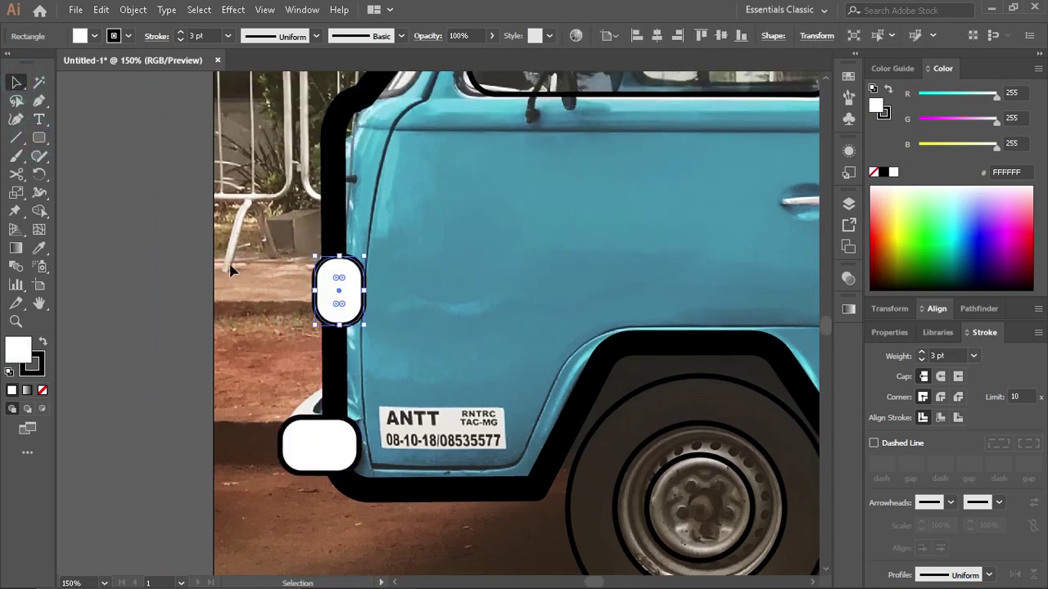
key("ctrl+plus")
key("ctrl+plus")
left_click_drag(542, 308, 517, 304)
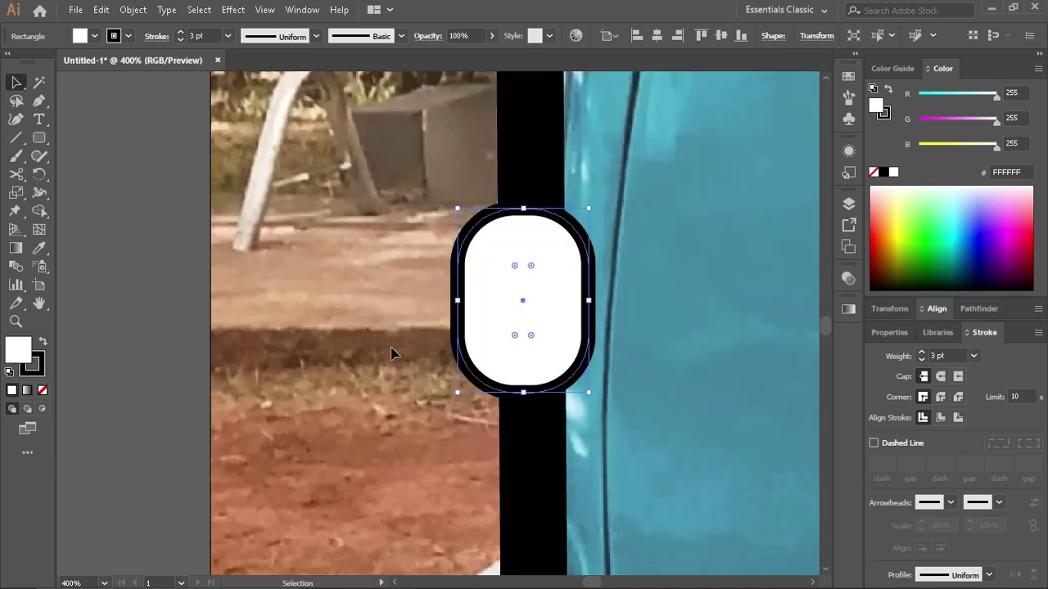
key("ctrl+shift+a")
key("ctrl+minus")
key("ctrl+minus")
key("ctrl+minus")
left_click_drag(448, 324, 440, 327)
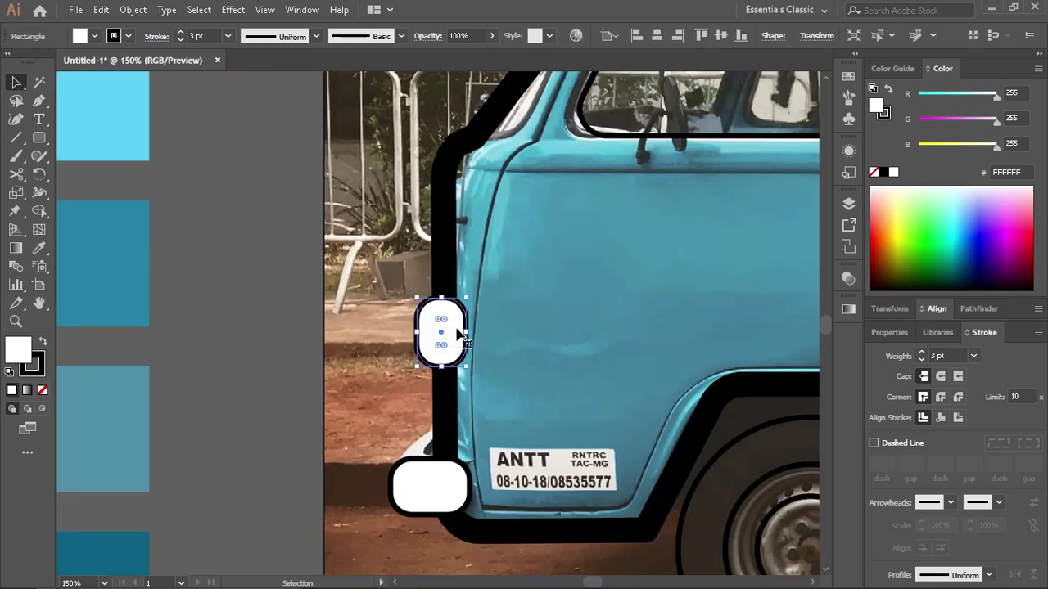
key("Delete")
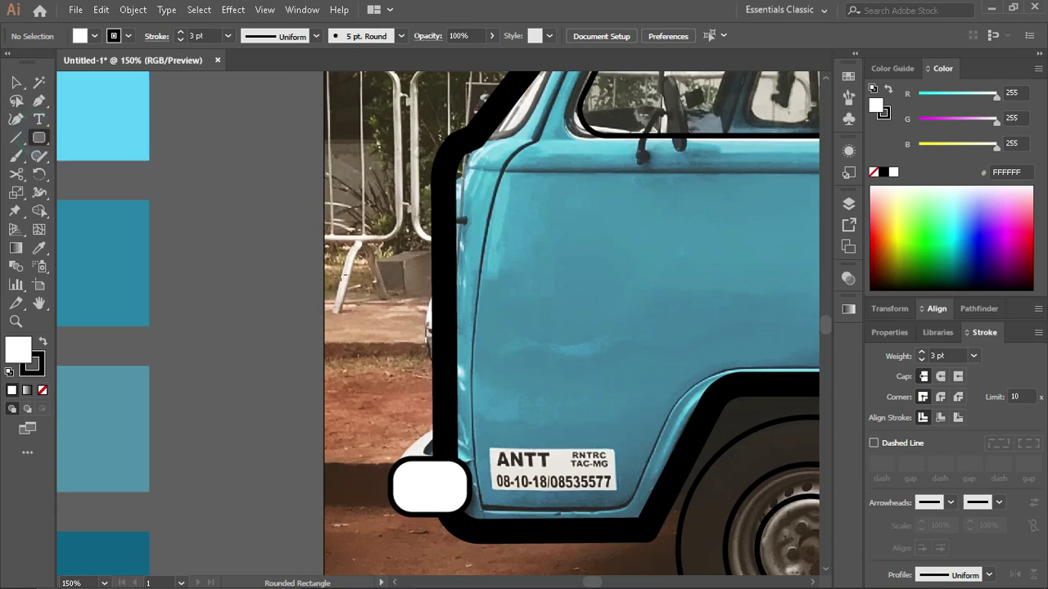
left_click(39, 138)
left_click(108, 174)
Step: Draw an ellipse on the front outline edge and set its fill to None
left_click_drag(421, 297, 481, 381)
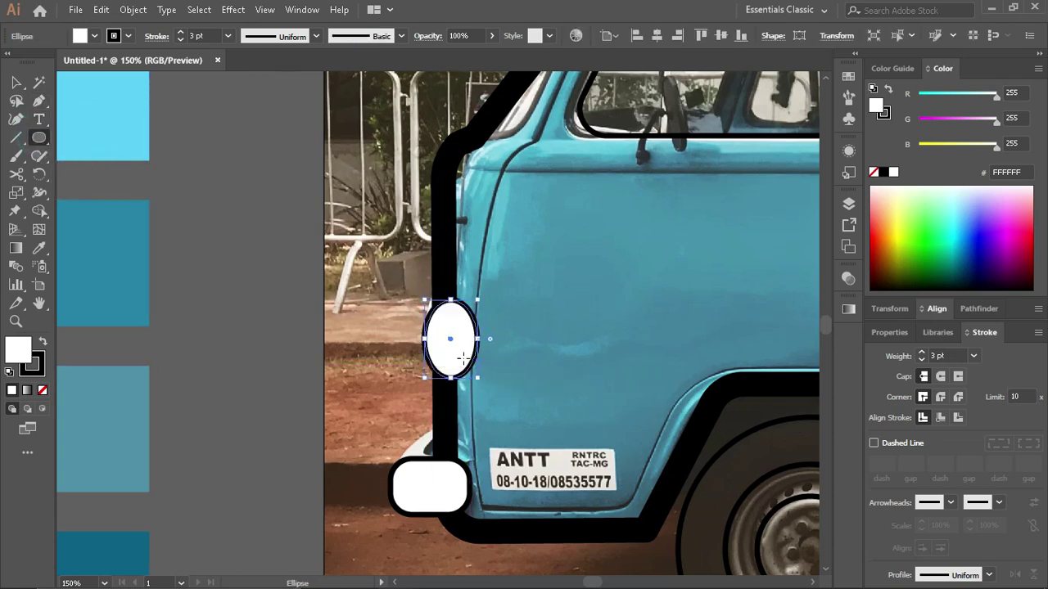
key("v")
left_click_drag(451, 339, 442, 330)
left_click(873, 172)
scroll(379, 348, "up", 3)
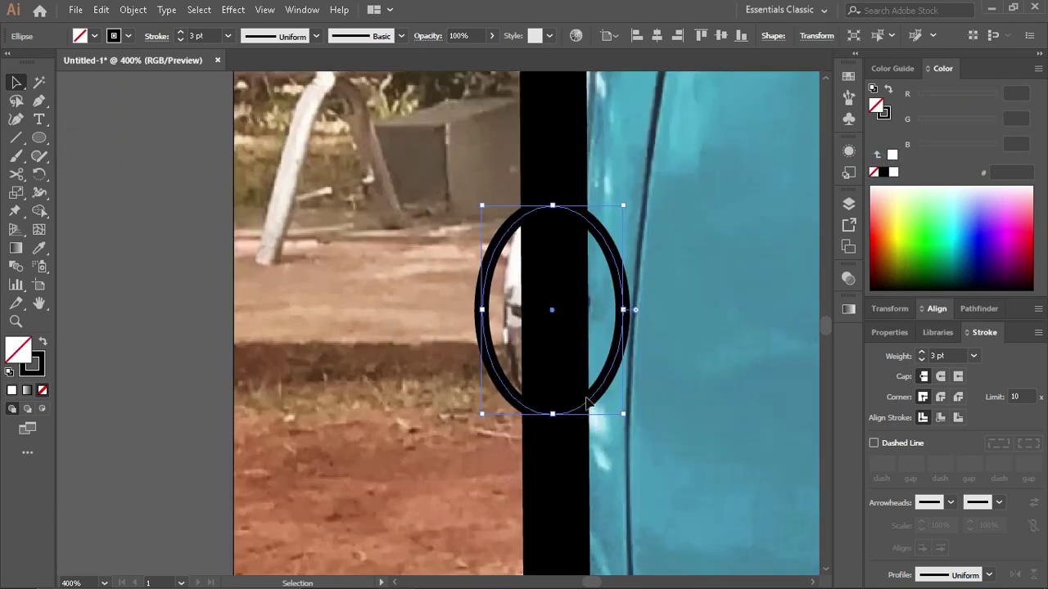
left_click_drag(552, 413, 552, 374)
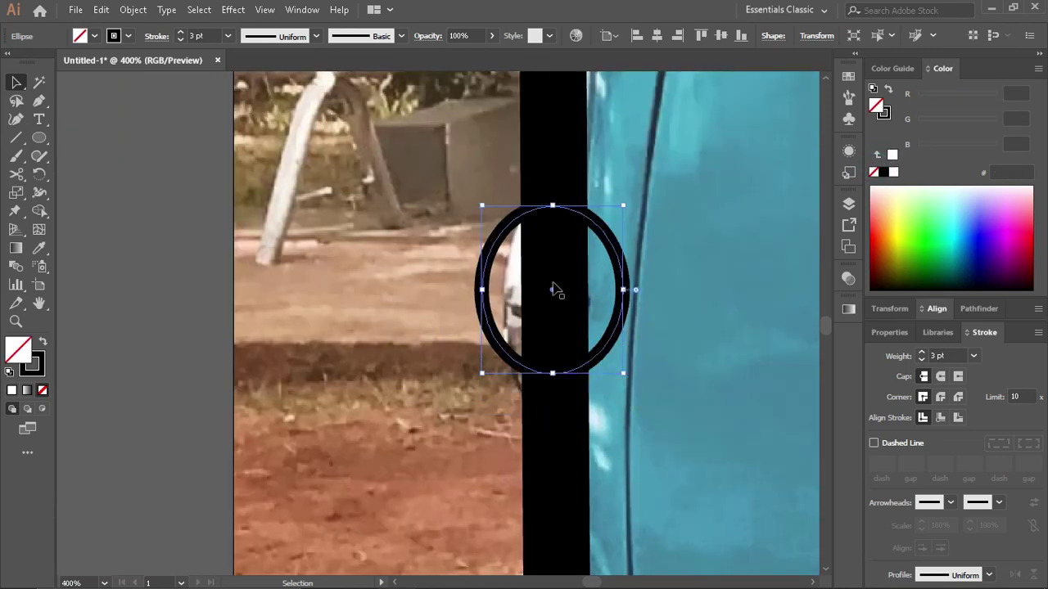
Step: Move the ring right and down and stretch it taller over the outline
left_click(490, 292)
left_click(484, 282)
left_click_drag(543, 292, 558, 301)
left_click_drag(569, 215, 568, 197)
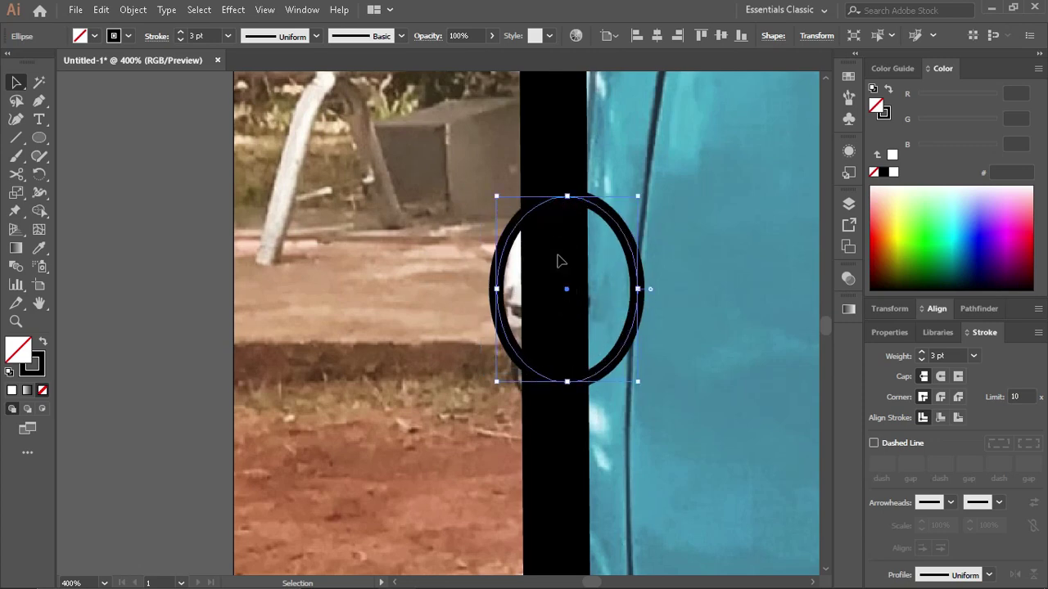
left_click_drag(568, 295, 568, 308)
scroll(568, 308, "down", 1)
scroll(568, 308, "down", 4)
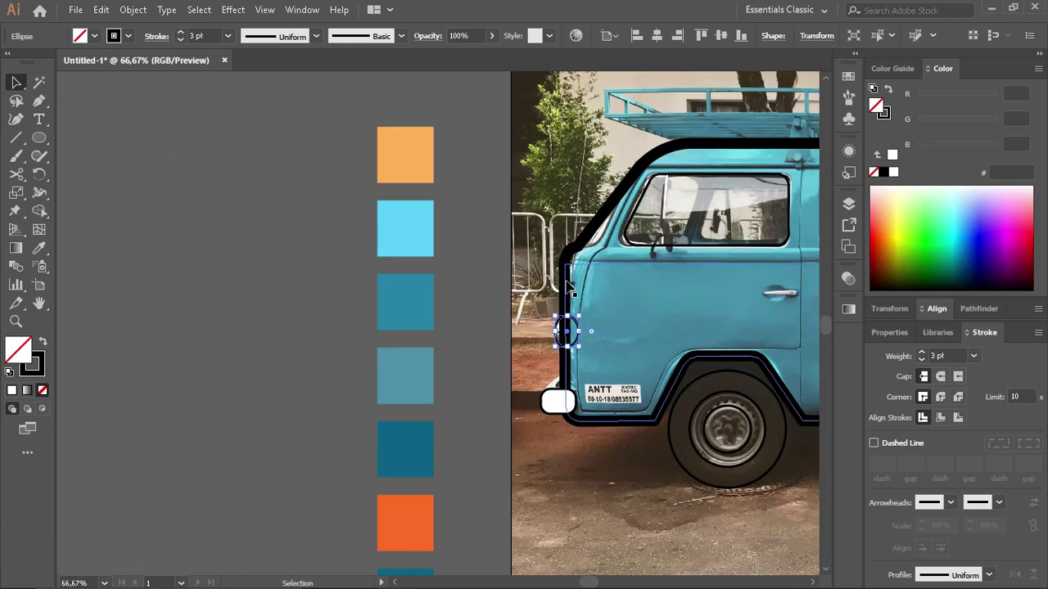
left_click(567, 287)
Step: Work through the van's outline paths to locate the vertical door-edge path
key("a")
left_click(543, 317)
scroll(543, 317, "up", 2)
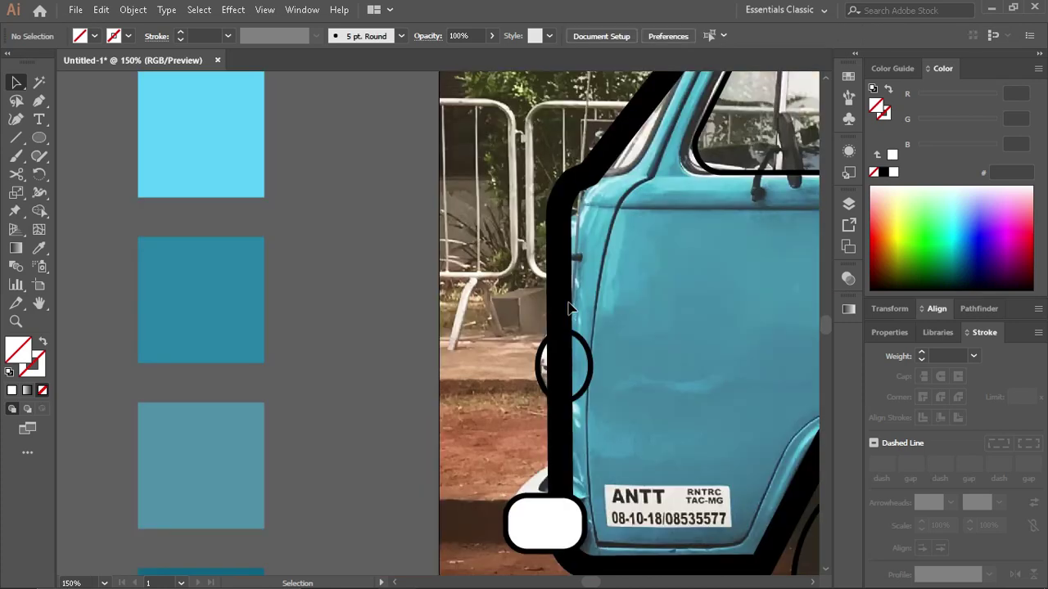
left_click(592, 385)
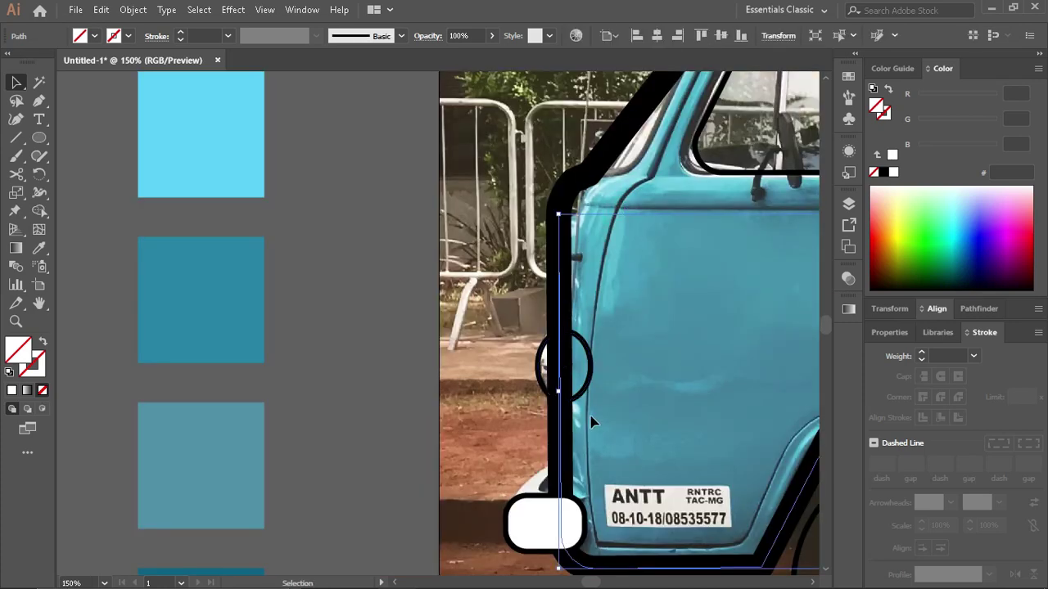
left_click(581, 406)
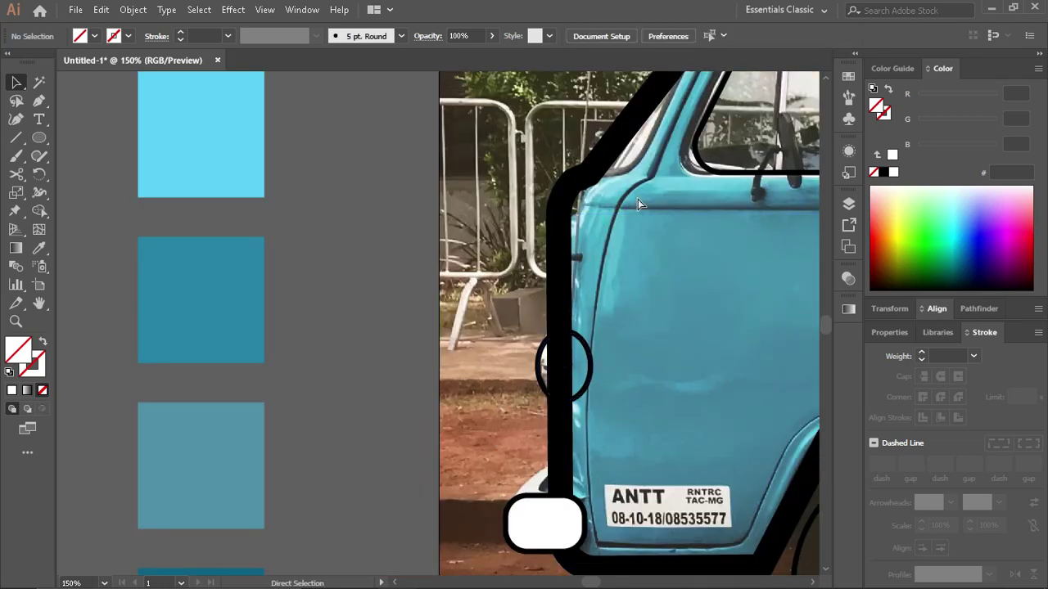
left_click(561, 361)
left_click(626, 219)
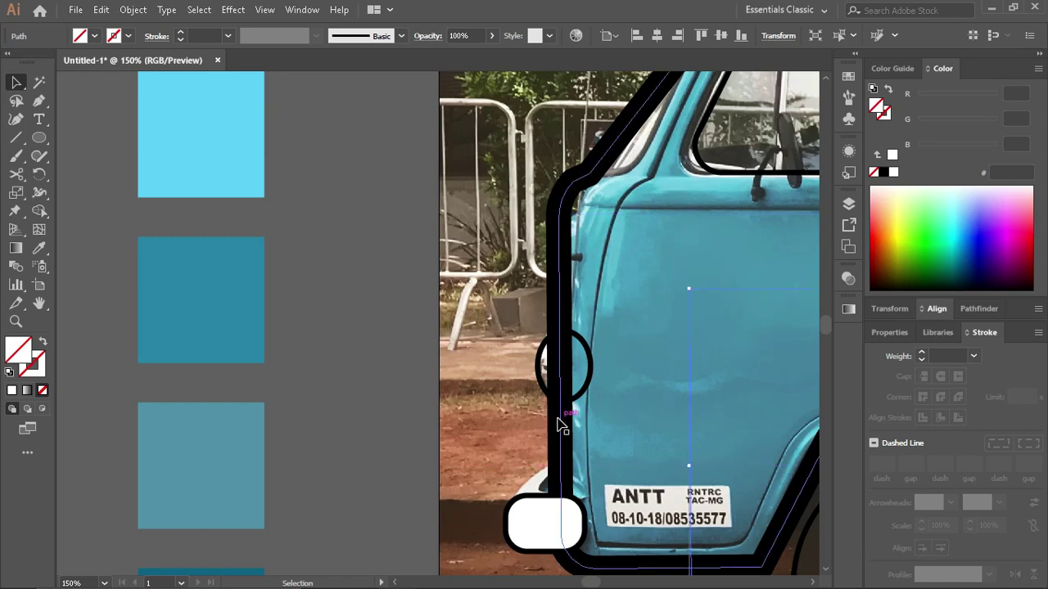
scroll(566, 422, "up", 5)
left_click(572, 407)
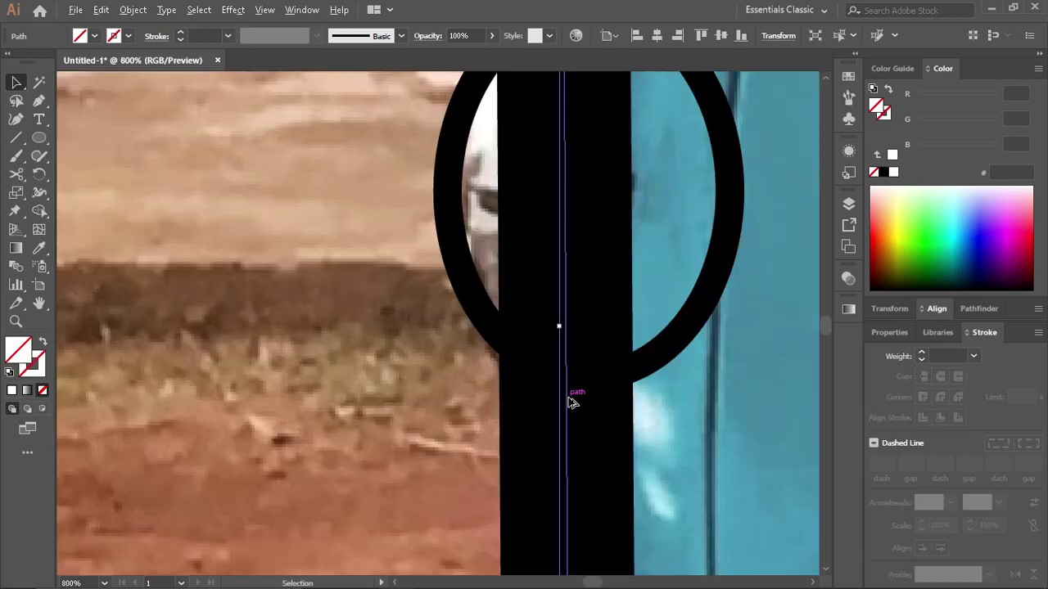
scroll(572, 403, "down", 4)
scroll(573, 403, "down", 1)
Step: Select the larger door outline and the ring, then split them with the Shape Builder
left_click(644, 205)
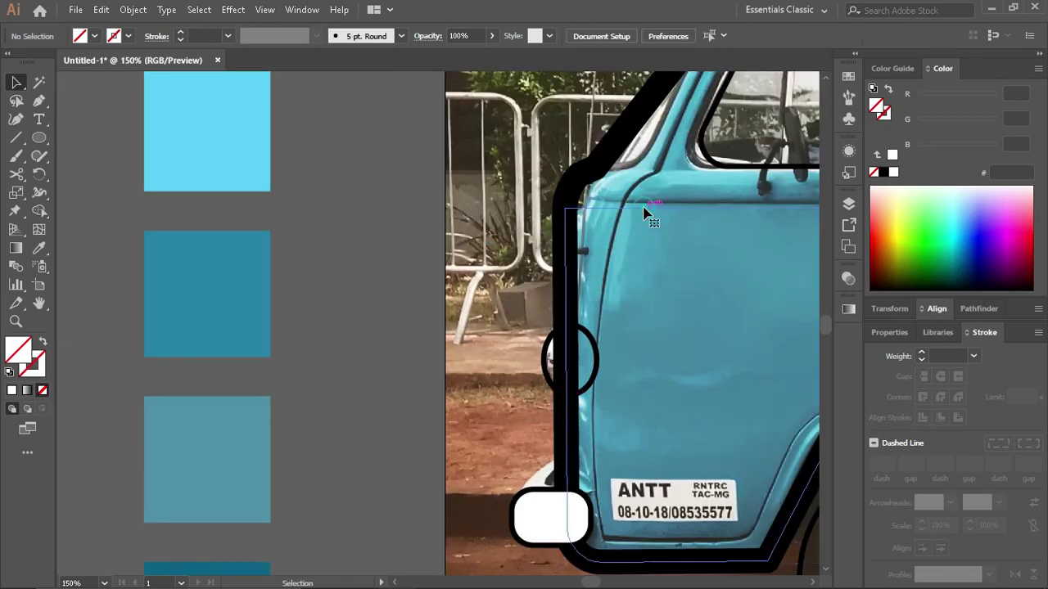
left_click(645, 209)
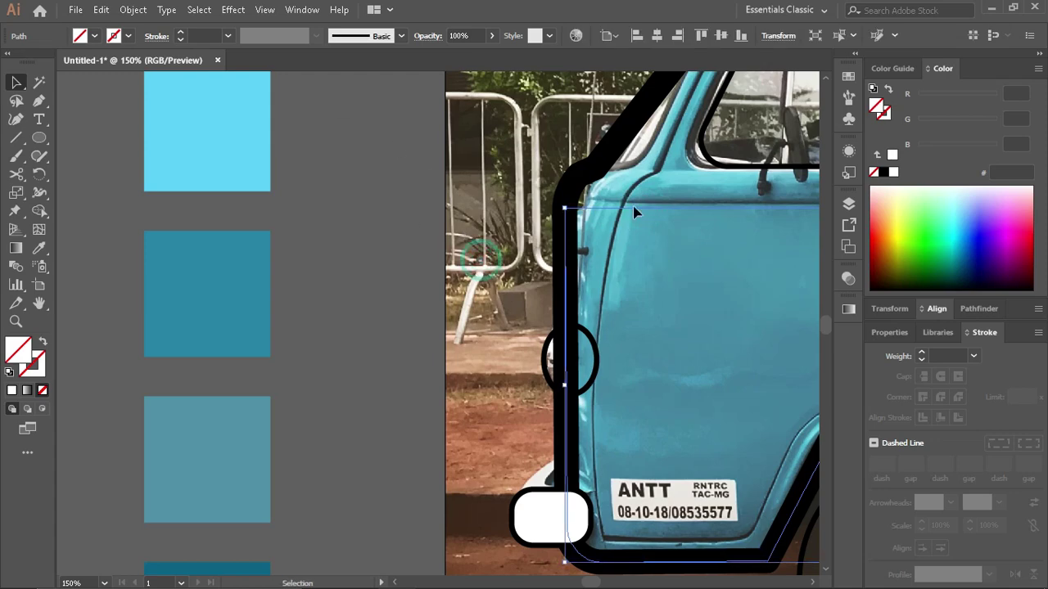
left_click(595, 364, "shift")
left_click(40, 210)
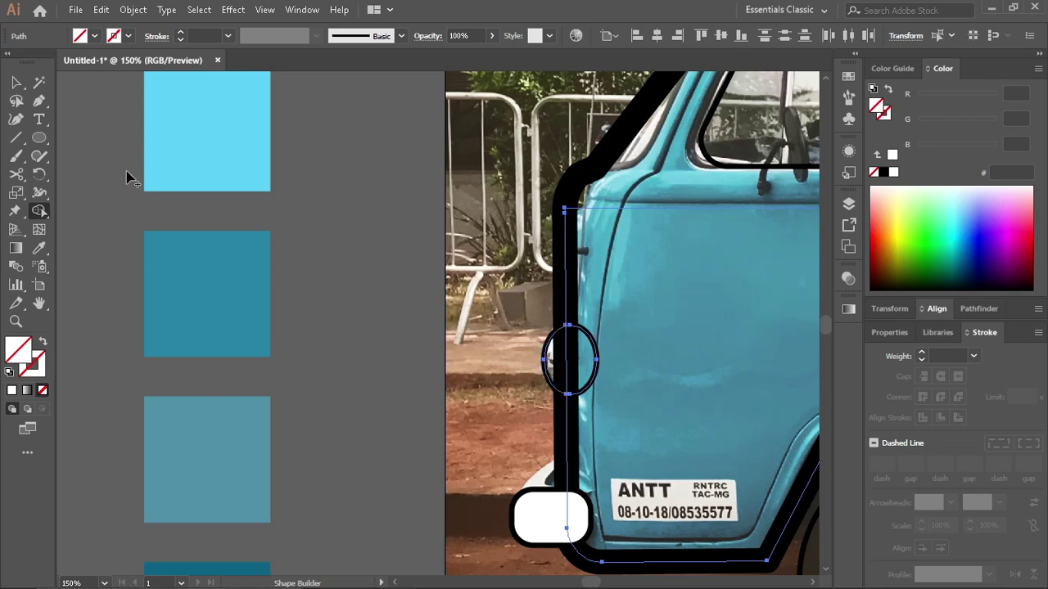
Step: Delete the right half of the ring so only the left half remains
left_click(16, 83)
left_click(580, 351)
left_click(597, 357)
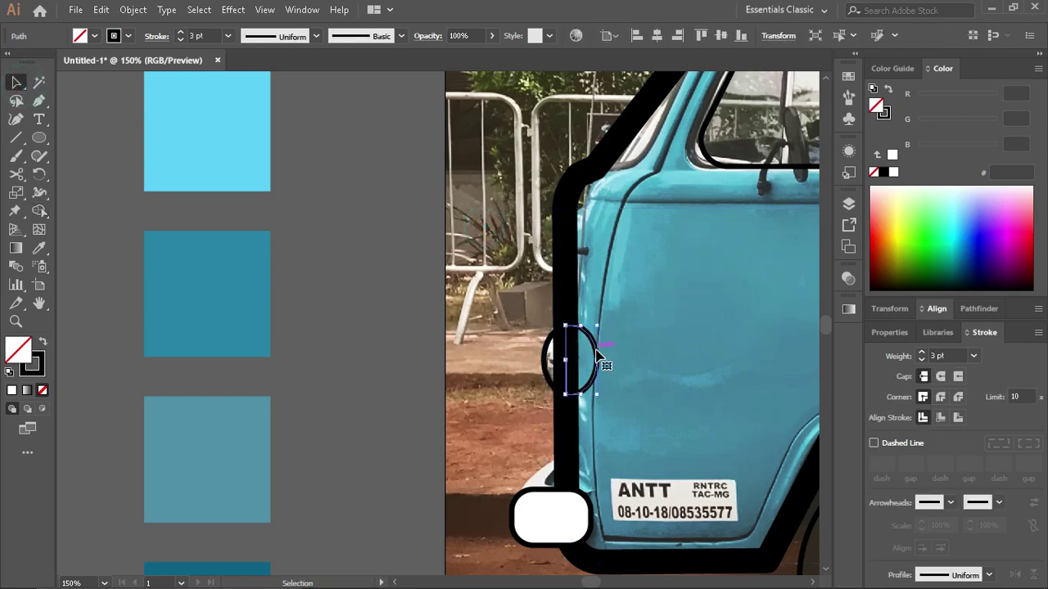
key("Delete")
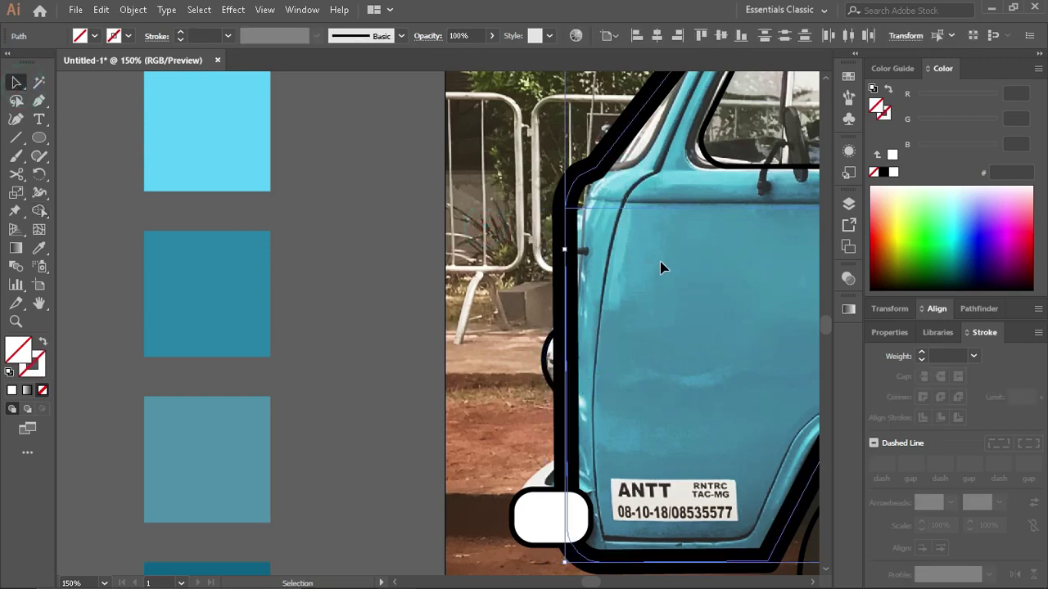
Step: Move the door's left-edge path to the right
left_click(569, 283)
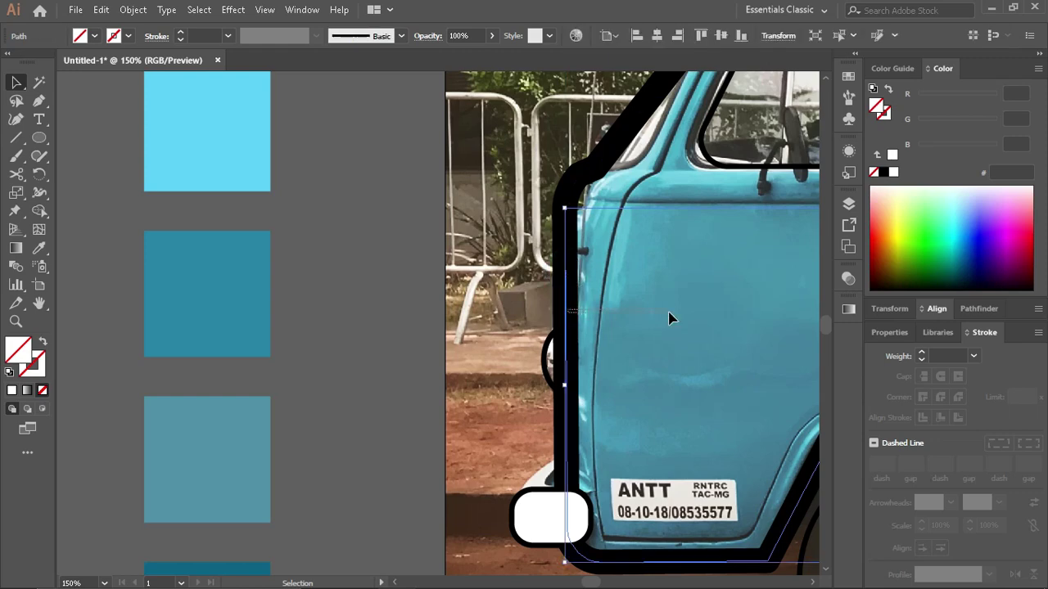
left_click_drag(566, 237, 599, 237)
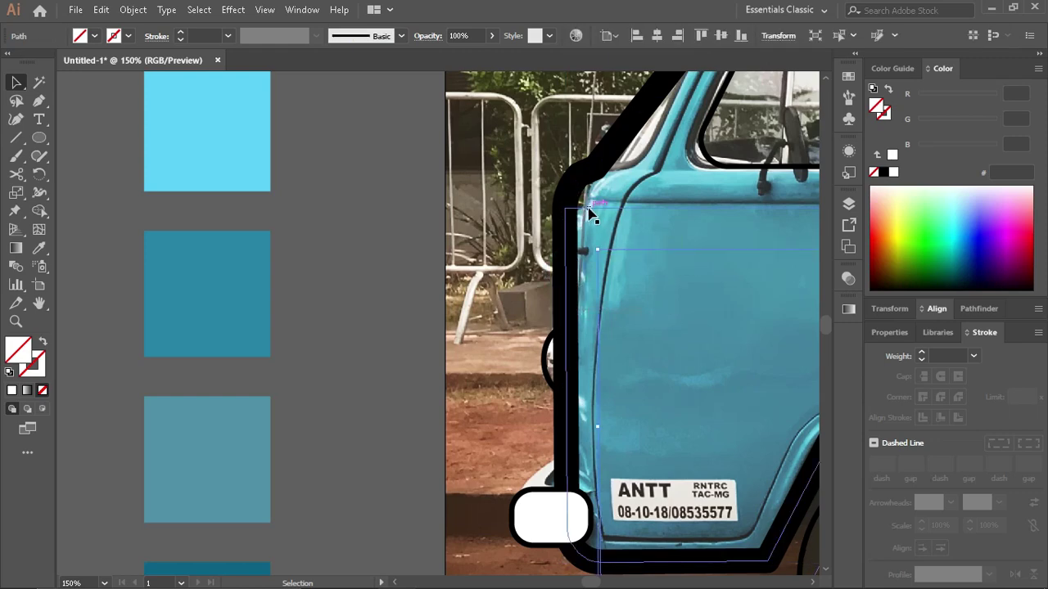
key("v")
left_click(612, 211)
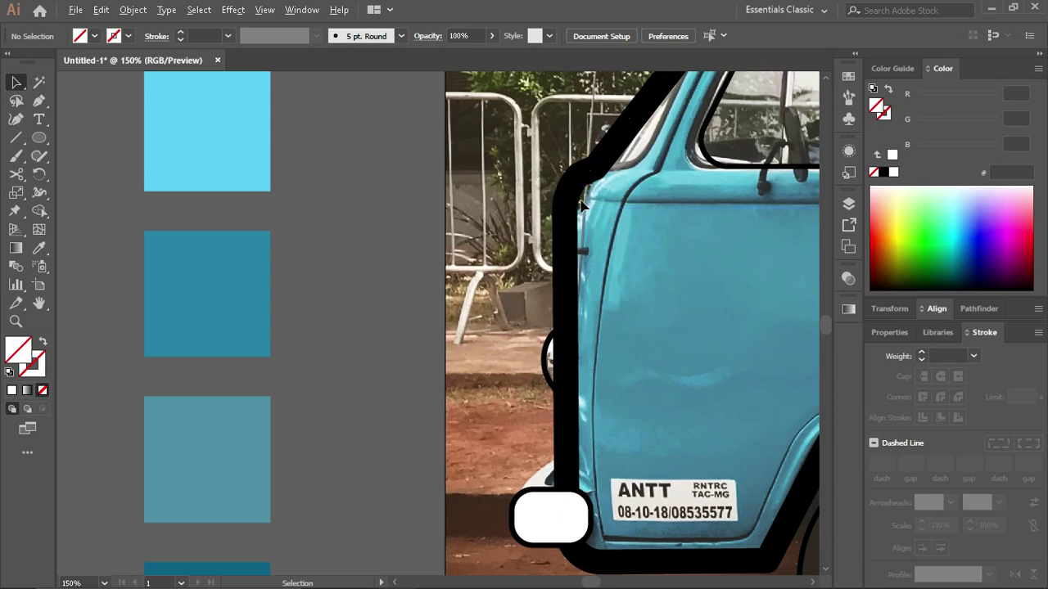
key("ctrl+minus")
key("ctrl+minus")
scroll(557, 382, "right", 1)
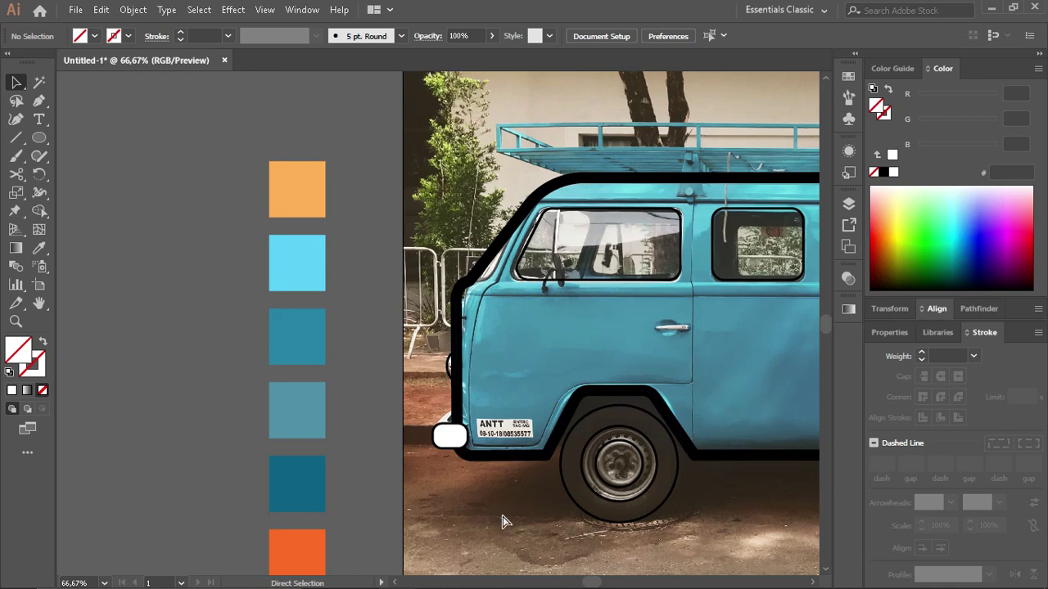
scroll(503, 517, "right", 2)
scroll(502, 517, "right", 2)
scroll(512, 499, "right", 1)
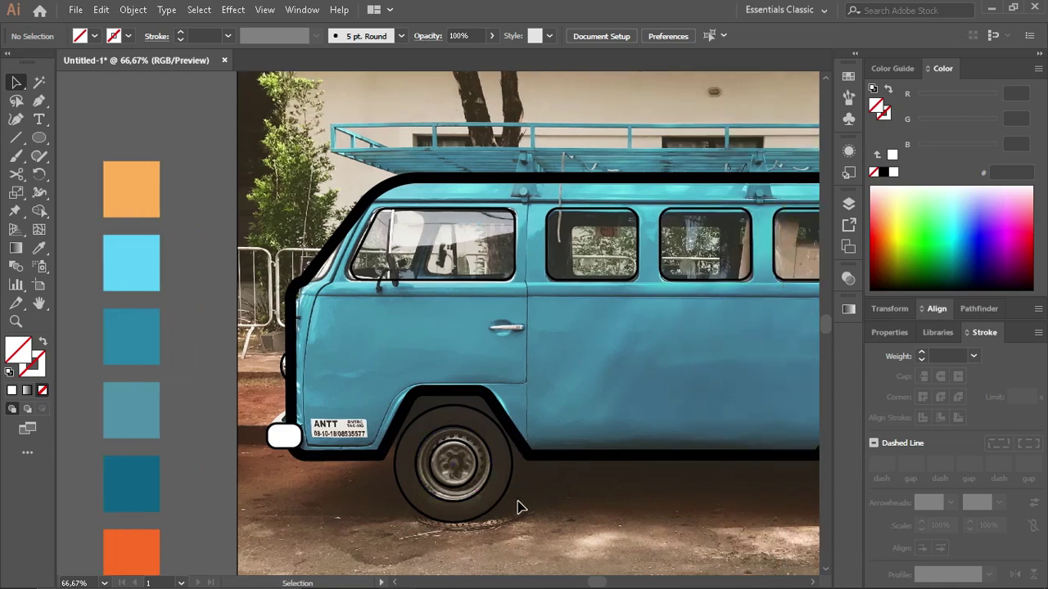
scroll(477, 432, "right", 1)
scroll(478, 432, "right", 1)
scroll(478, 431, "right", 2)
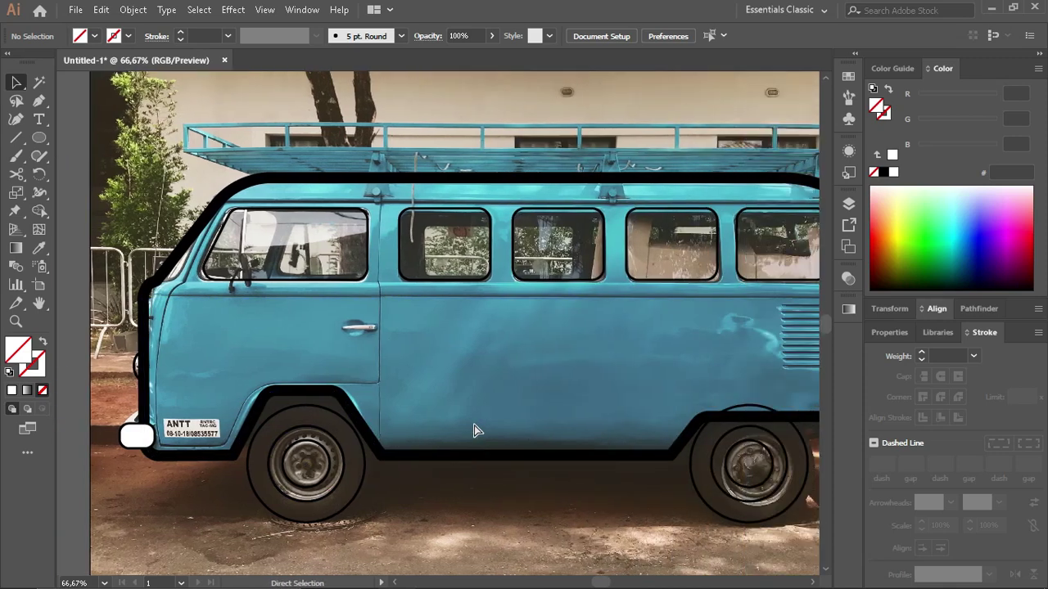
scroll(650, 384, "right", 4)
scroll(650, 385, "up", 1)
scroll(693, 344, "right", 1)
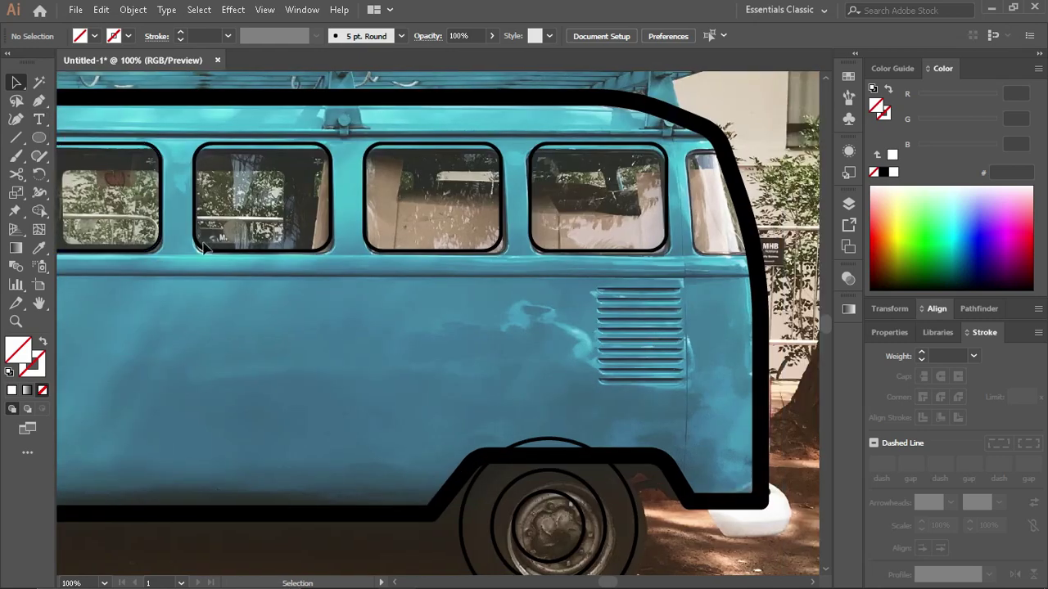
scroll(598, 517, "down", 1)
scroll(598, 517, "down", 2)
scroll(533, 456, "left", 3)
scroll(497, 451, "left", 5)
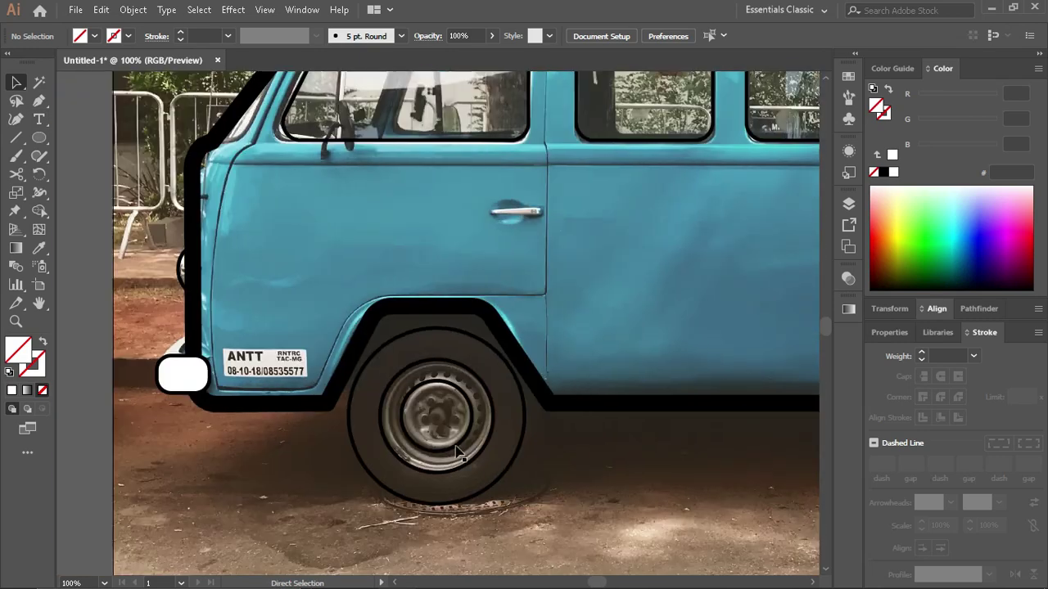
scroll(462, 450, "up", 1)
key("v")
left_click(471, 451)
scroll(477, 460, "down", 1)
scroll(477, 460, "left", 3)
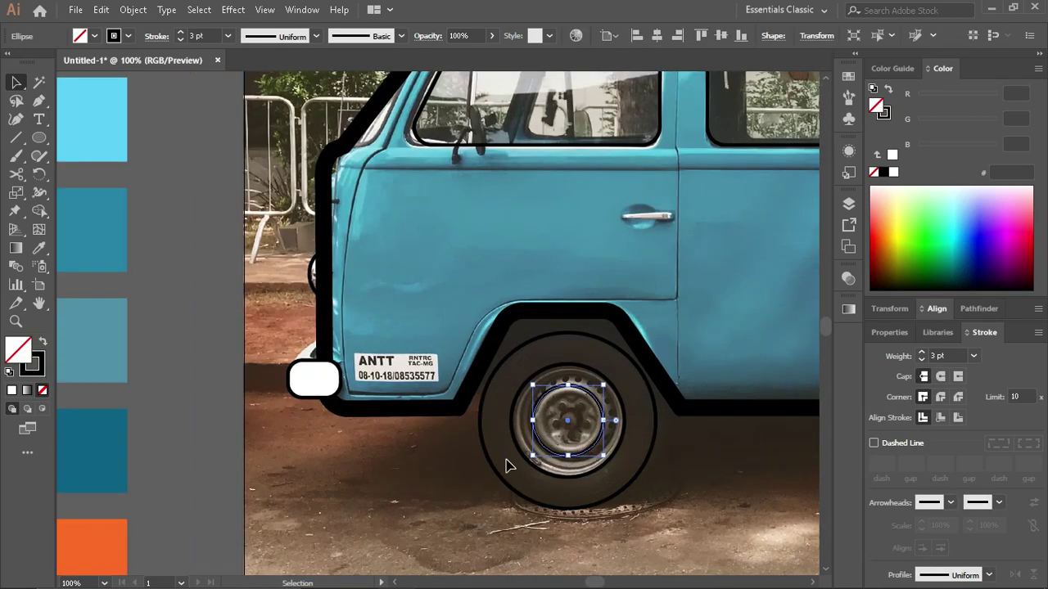
left_click(488, 463)
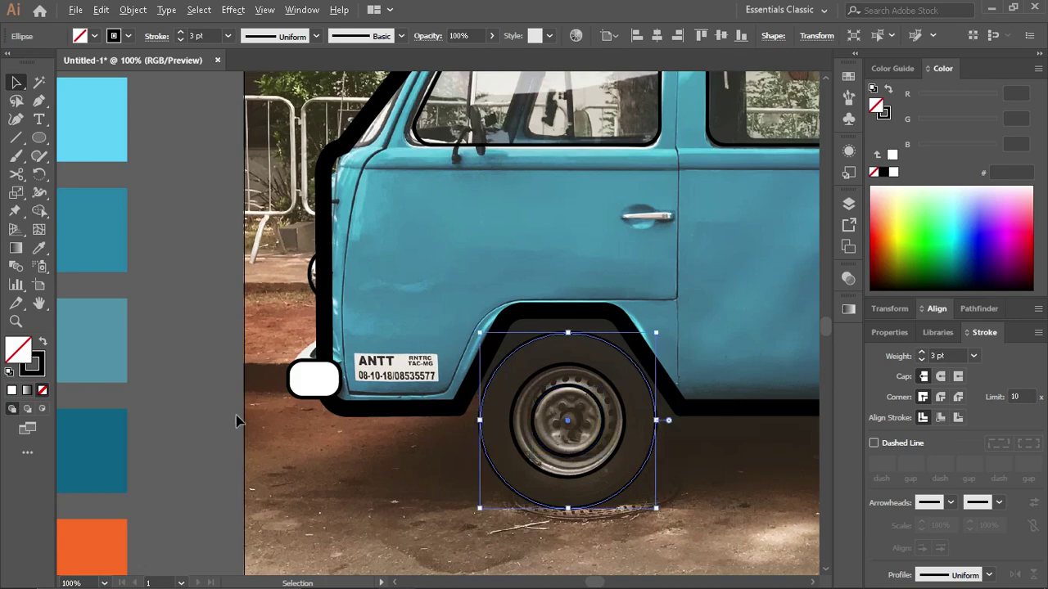
scroll(235, 421, "down", 3)
scroll(253, 463, "left", 1)
scroll(252, 463, "up", 2)
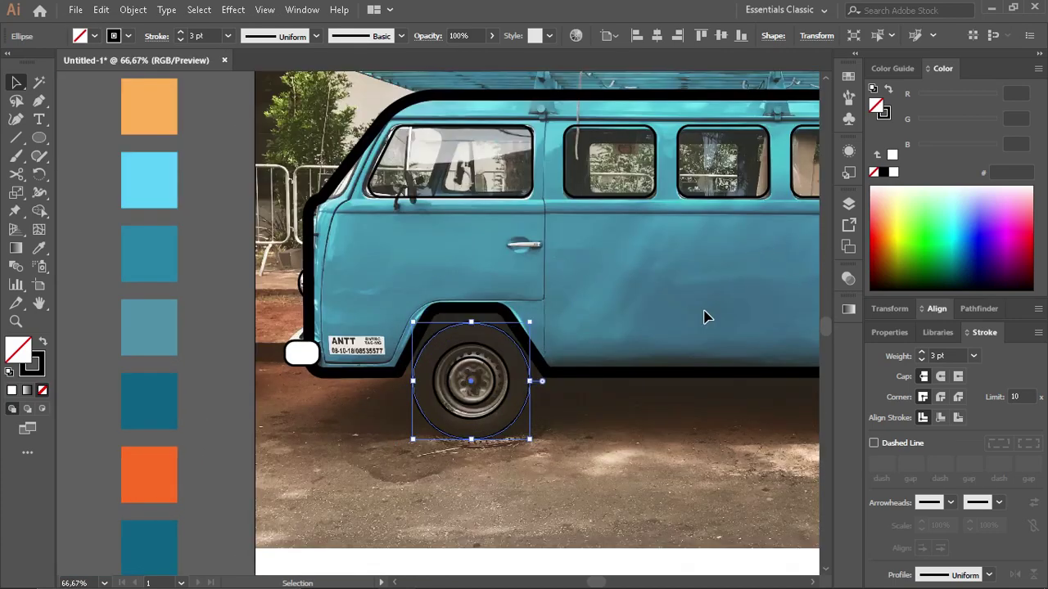
Step: Fill the tyre circle with a near-black shade from the Color Guide
key("i")
left_click(163, 182)
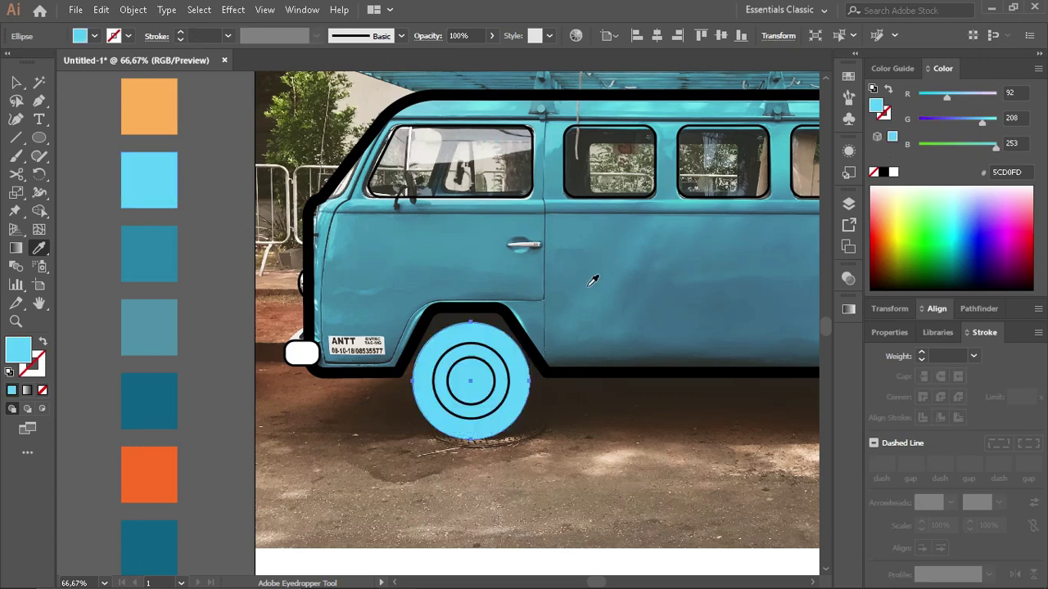
key("v")
left_click(897, 69)
left_click(1035, 93)
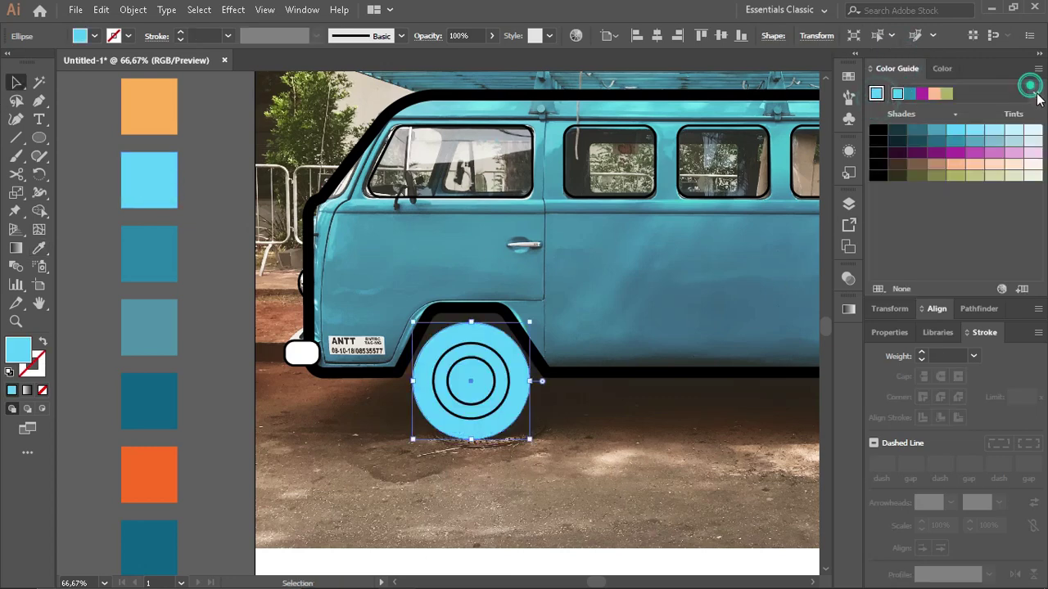
left_click(924, 217)
left_click(925, 93)
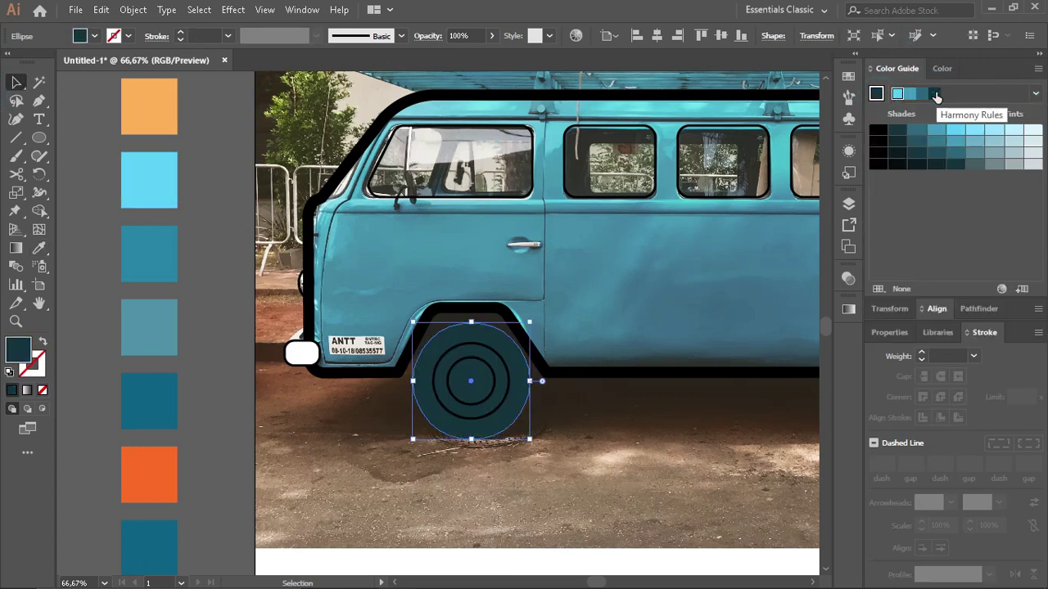
left_click(897, 129)
left_click(899, 166)
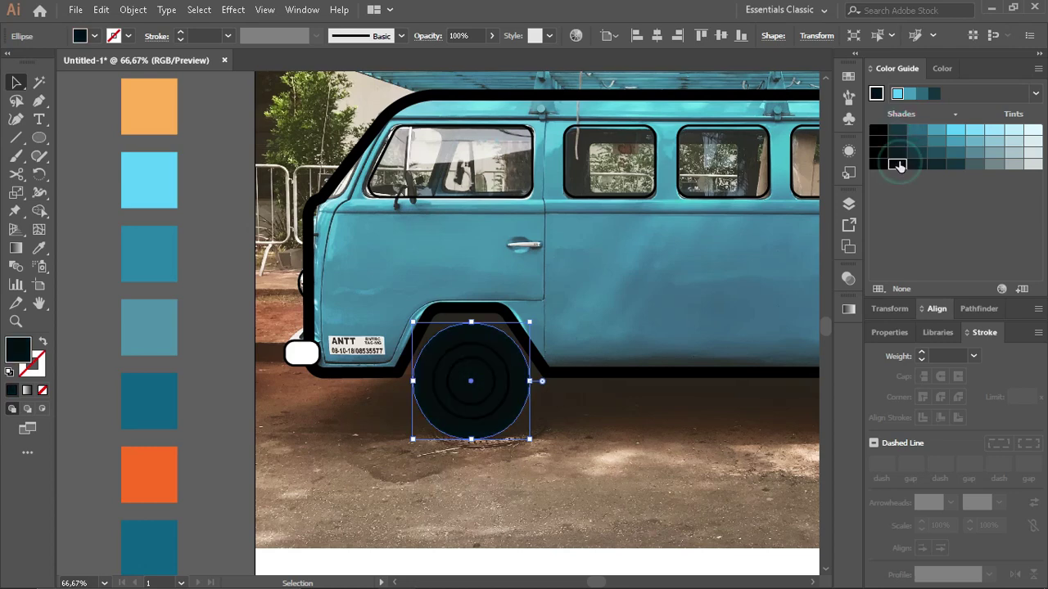
left_click(577, 442)
Step: Fill the middle circle orange and the inner hub circle a pale peach tint
key("i")
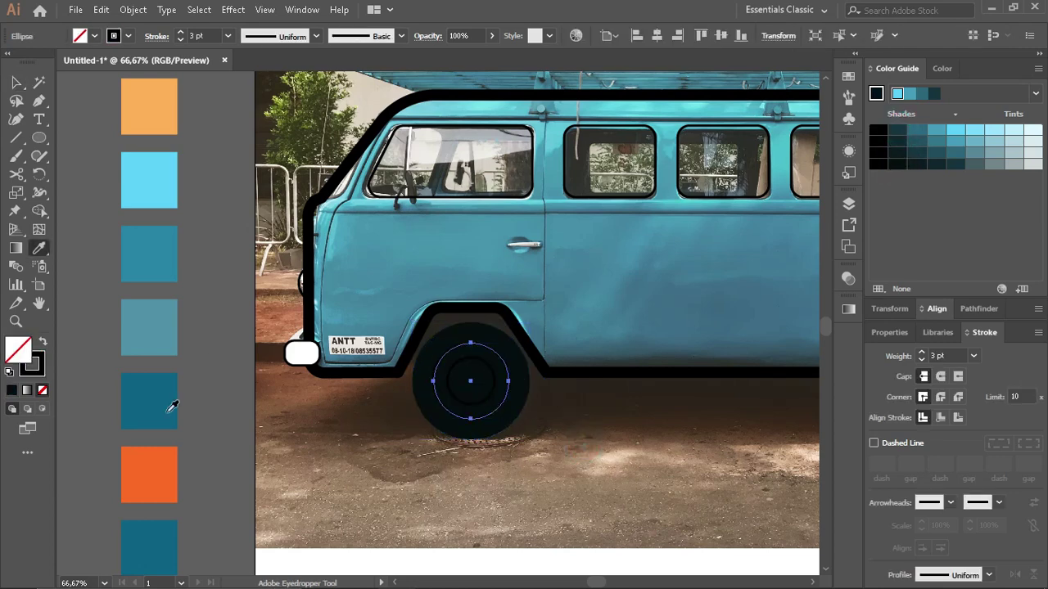
left_click(163, 462)
key("v")
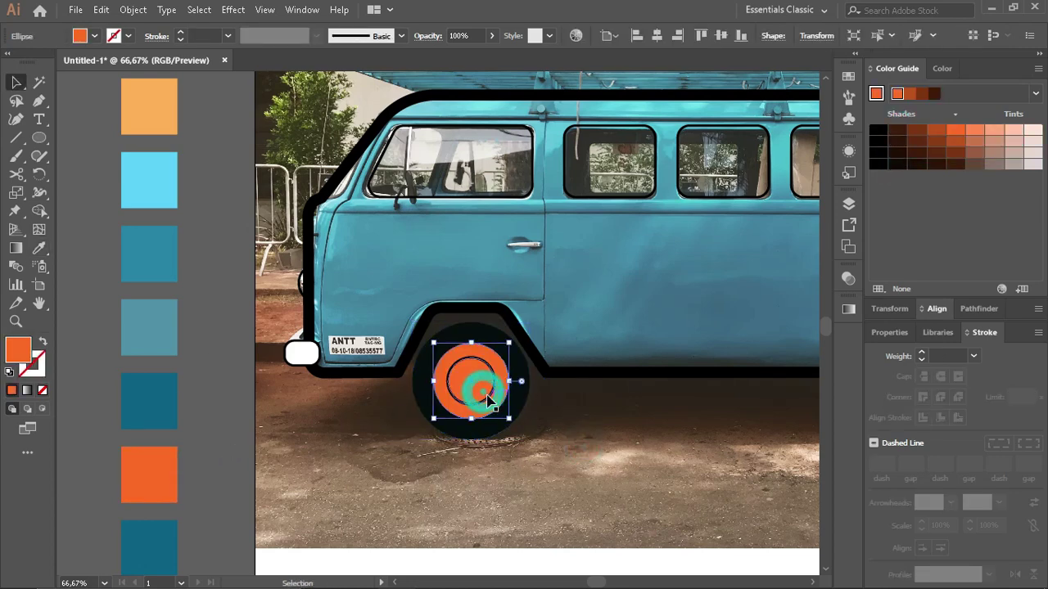
left_click(489, 397)
key("i")
left_click(1014, 140)
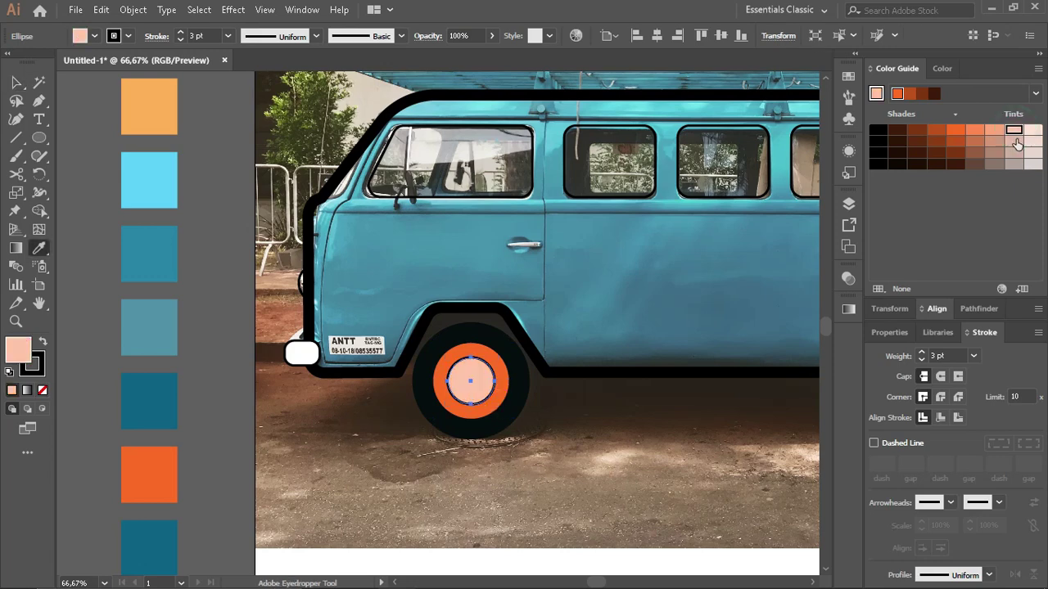
left_click(1014, 153)
left_click(1034, 141)
left_click(1034, 131)
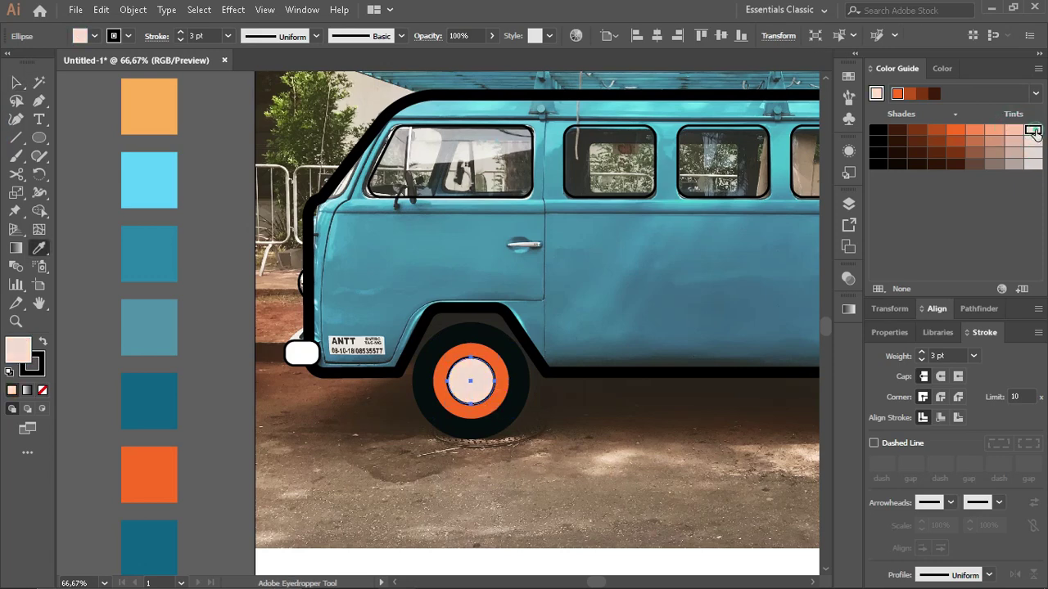
key("v")
left_click(583, 451)
Step: Set the hub circle's stroke to None
scroll(455, 391, "up", 2)
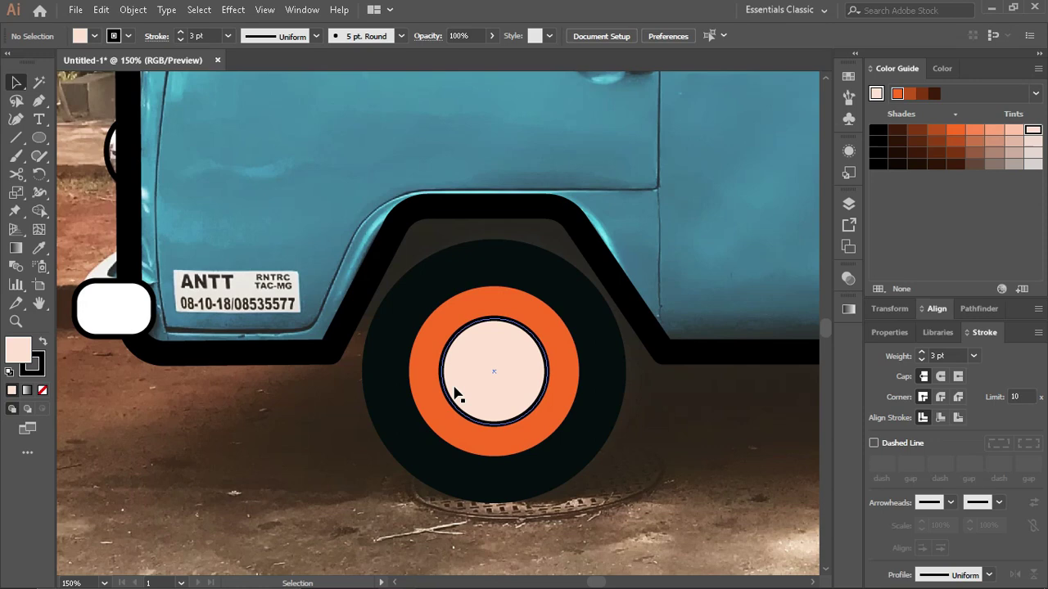
left_click(517, 422)
left_click(942, 68)
left_click(882, 112)
left_click(874, 171)
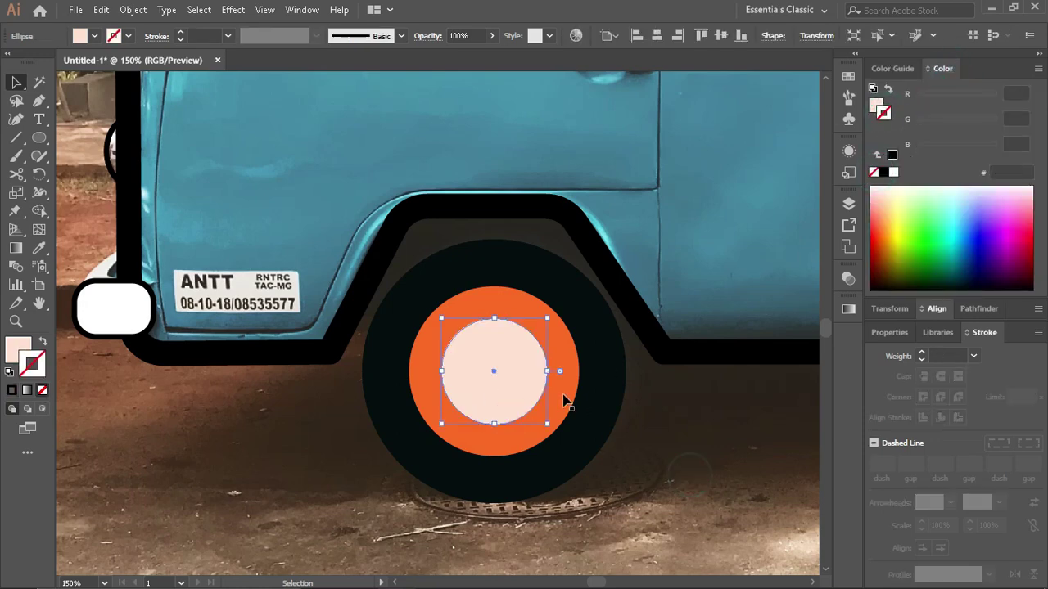
Step: Enlarge the orange ring and the pale hub around their centres
left_click(565, 401)
left_click(613, 398)
left_click(658, 478)
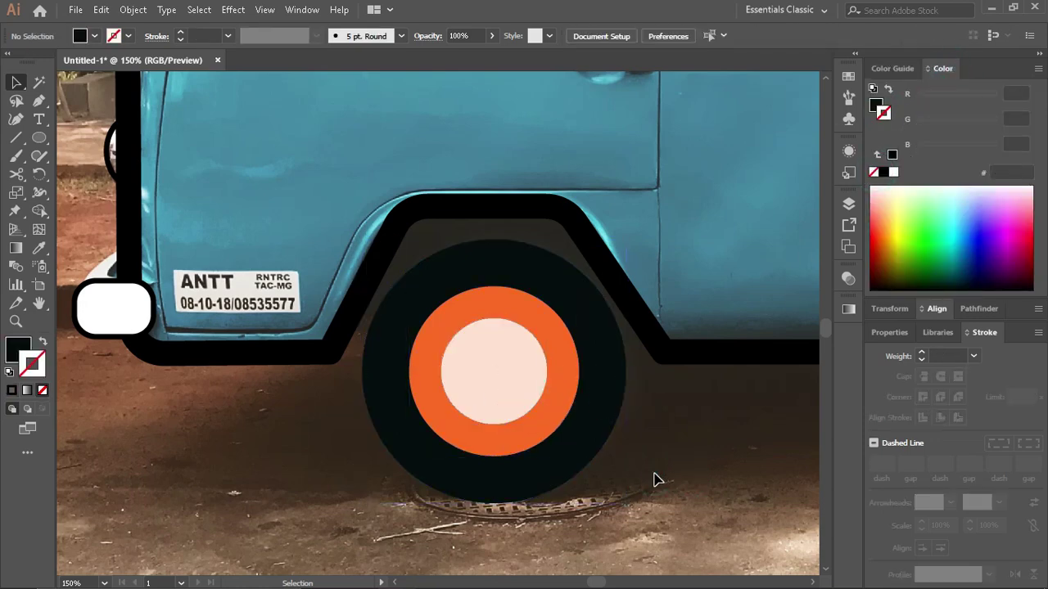
left_click(542, 418)
left_click_drag(579, 456, 601, 478)
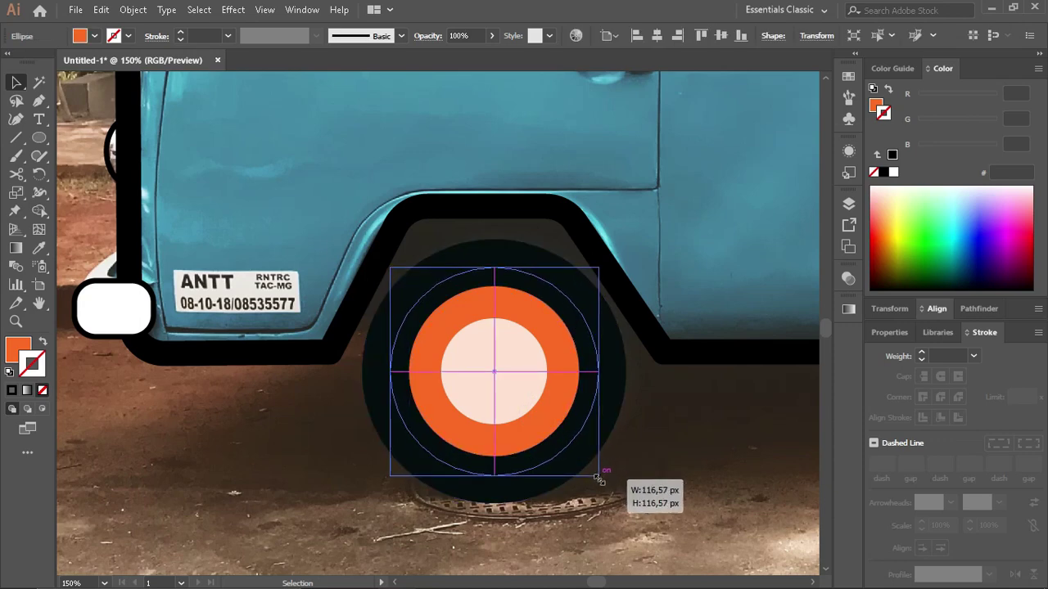
left_click(688, 524)
left_click(516, 402)
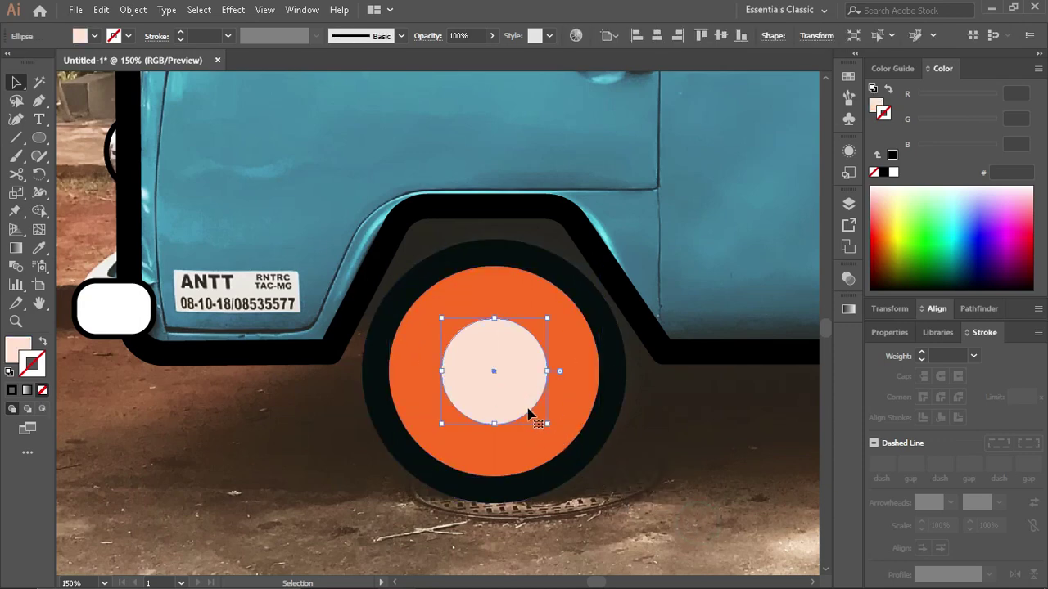
mouse_move(546, 426)
left_mouse_down()
mouse_move(575, 453)
mouse_move(556, 431)
left_mouse_up()
Step: Scale a hub copy up and fill it black to form a dark inner ring
left_click(554, 416)
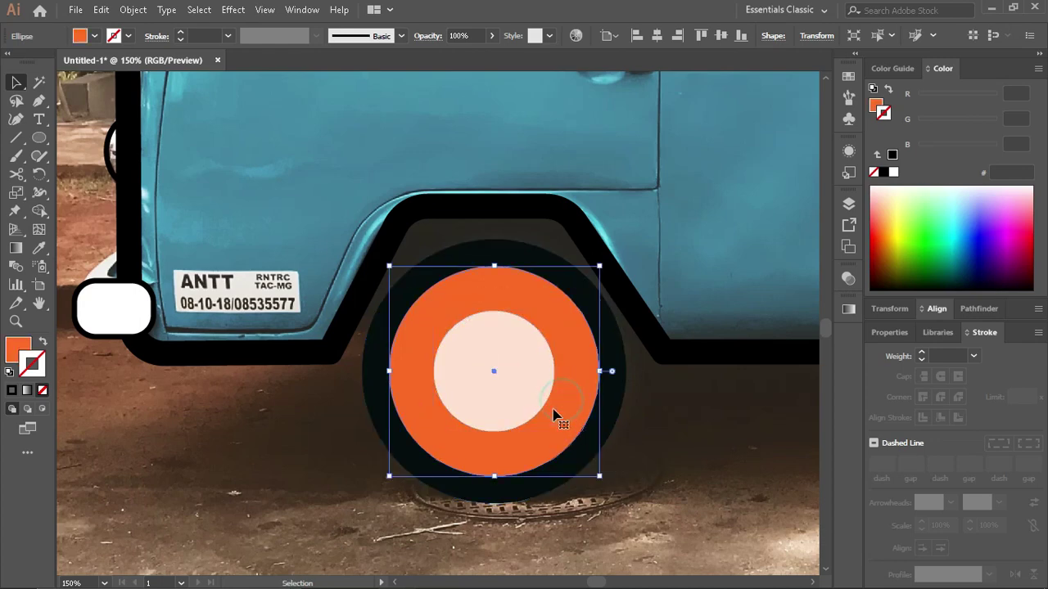
left_click(524, 393)
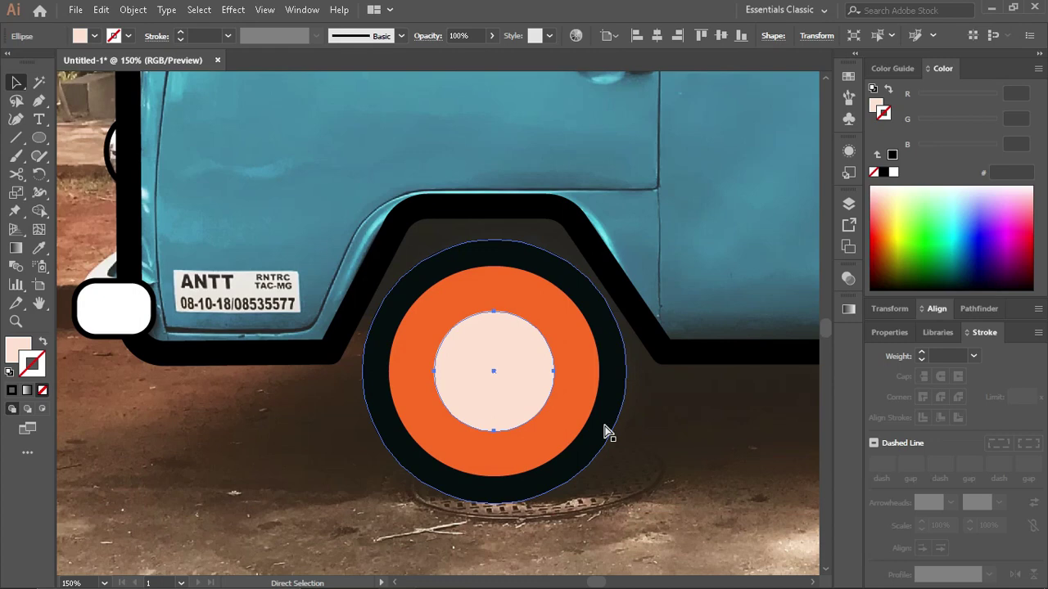
left_click_drag(553, 429, 579, 456)
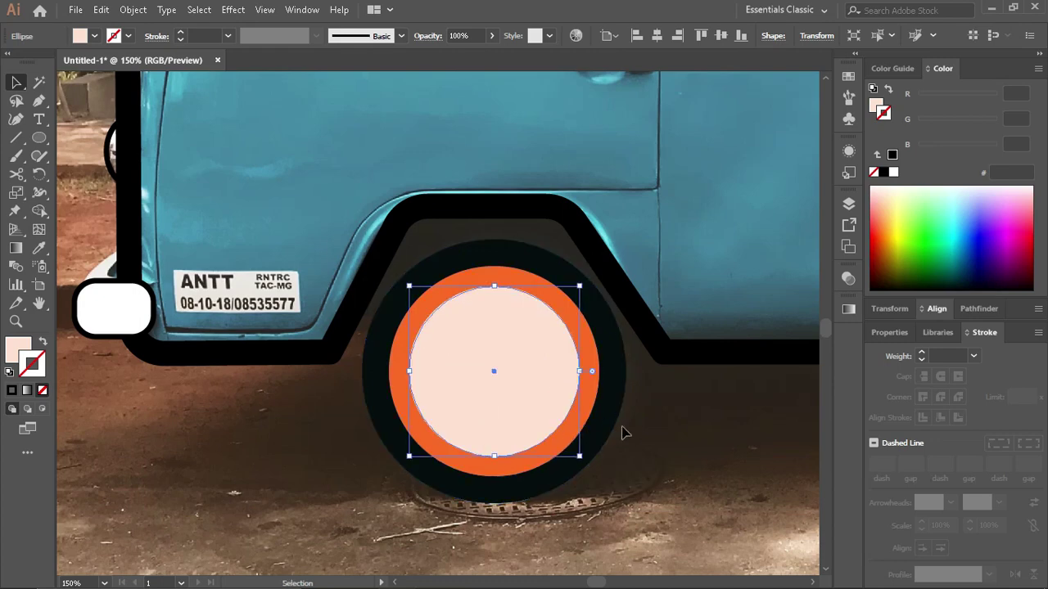
key("i")
left_click(608, 393)
key("v")
Step: Squash a hub copy into a small flat highlight ellipse near the hub's top
left_click(525, 373)
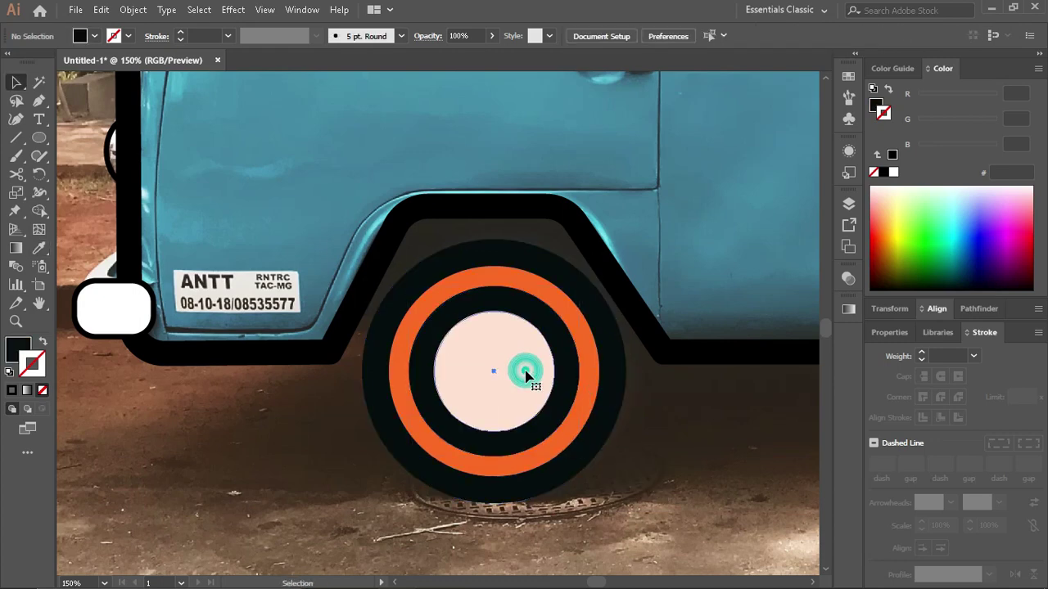
left_click_drag(493, 430, 493, 382)
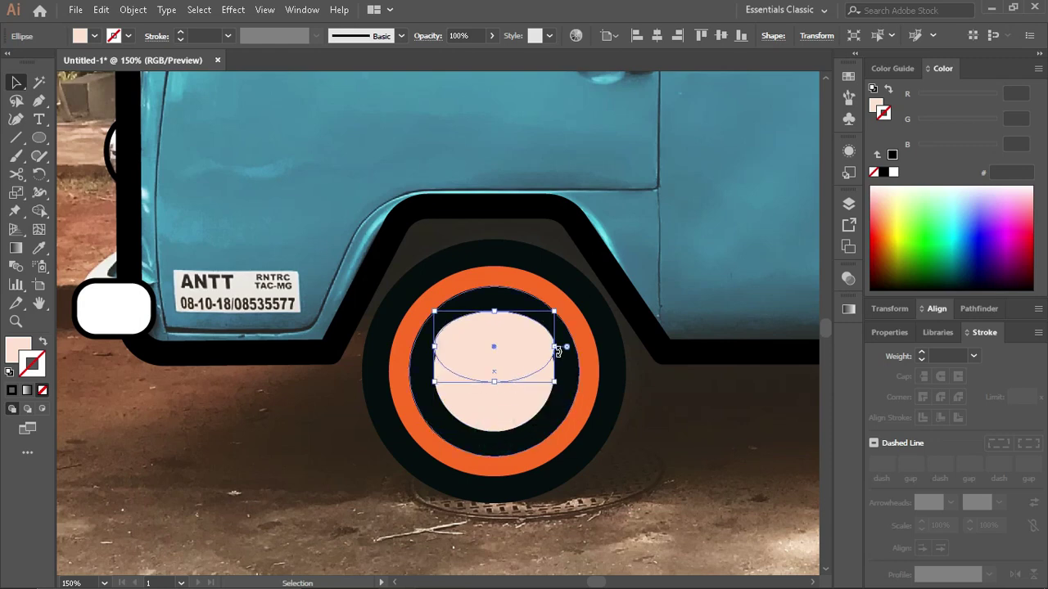
mouse_move(556, 351)
left_mouse_down()
mouse_move(507, 358)
mouse_move(529, 354)
left_mouse_up()
left_click_drag(493, 388, 494, 337)
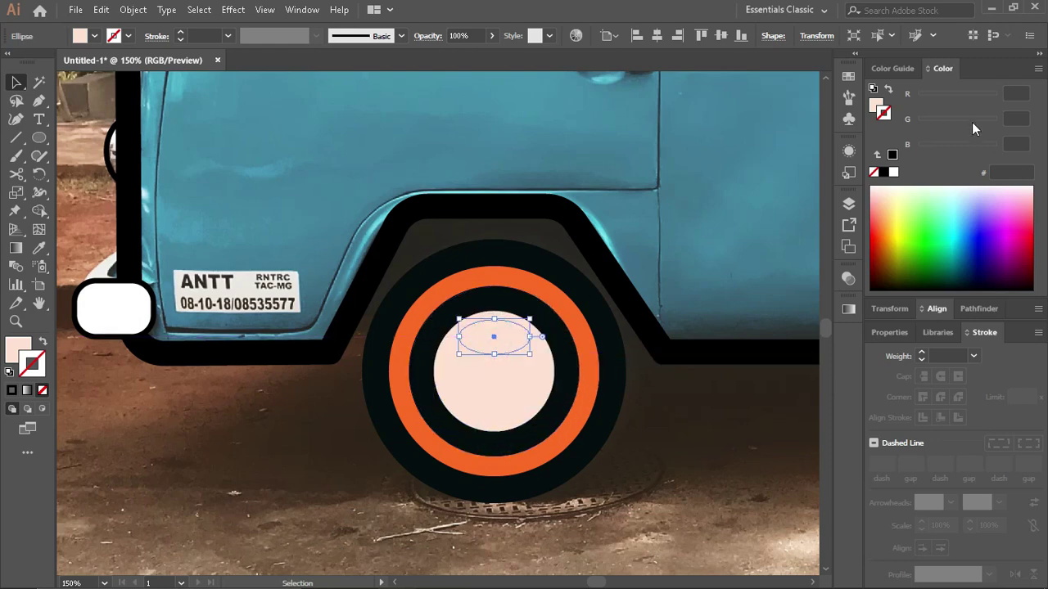
Step: Lighten the highlight ellipse with a paler tint from the Color Guide
double_click(876, 105)
left_click(686, 211)
left_click(894, 69)
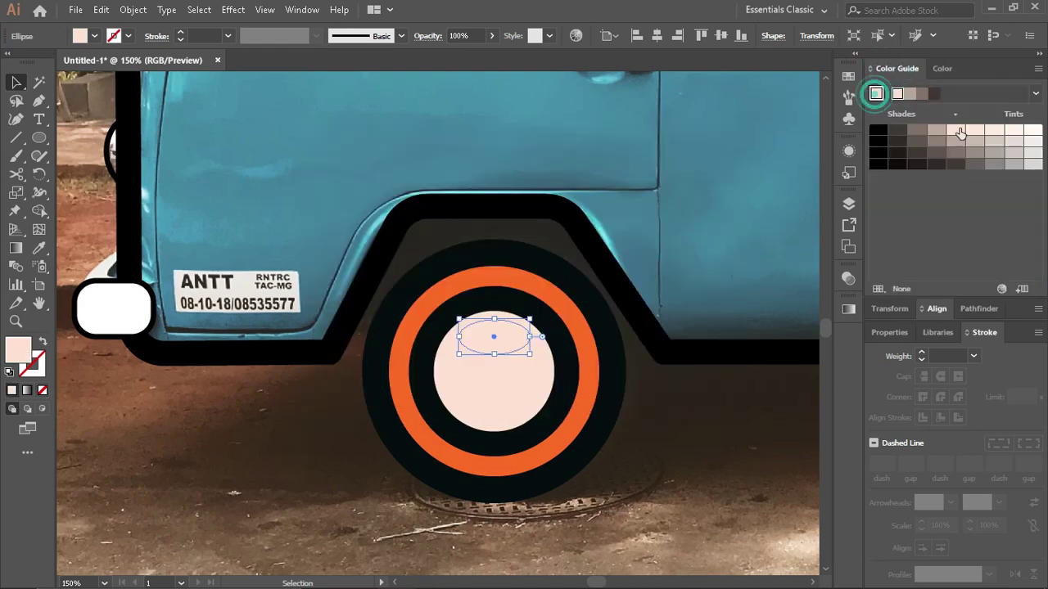
left_click(1013, 132)
left_click(732, 444)
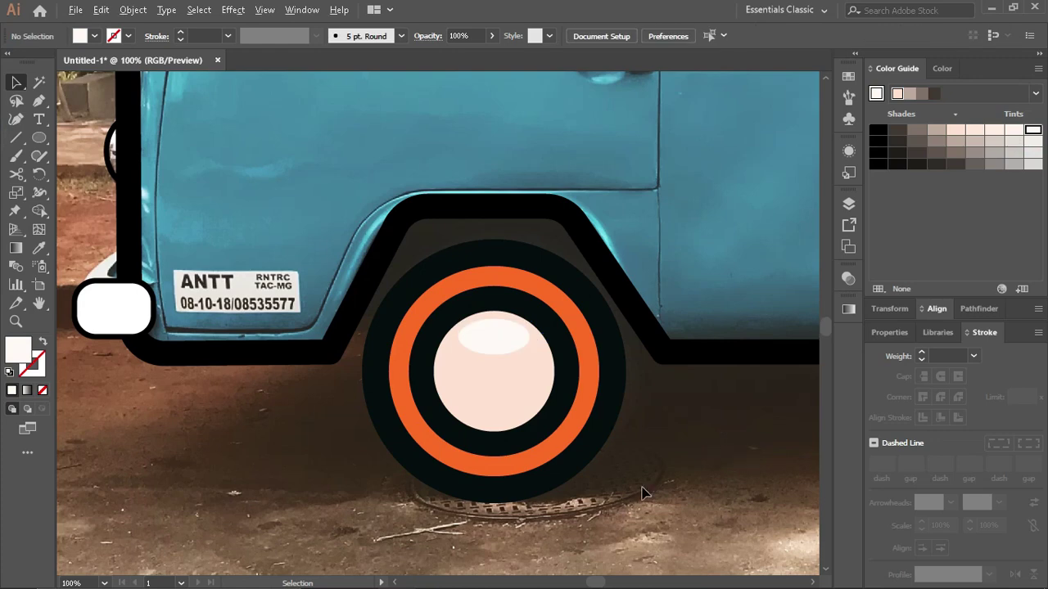
scroll(668, 516, "down", 1, "alt")
mouse_move(475, 457)
left_mouse_down()
mouse_move(472, 481)
mouse_move(564, 366)
mouse_move(558, 381)
left_mouse_up()
left_click(440, 491)
Step: Alt-drag a copy of the front wheel into the rear arch and delete the extra copy
scroll(524, 524, "down", 1, "alt")
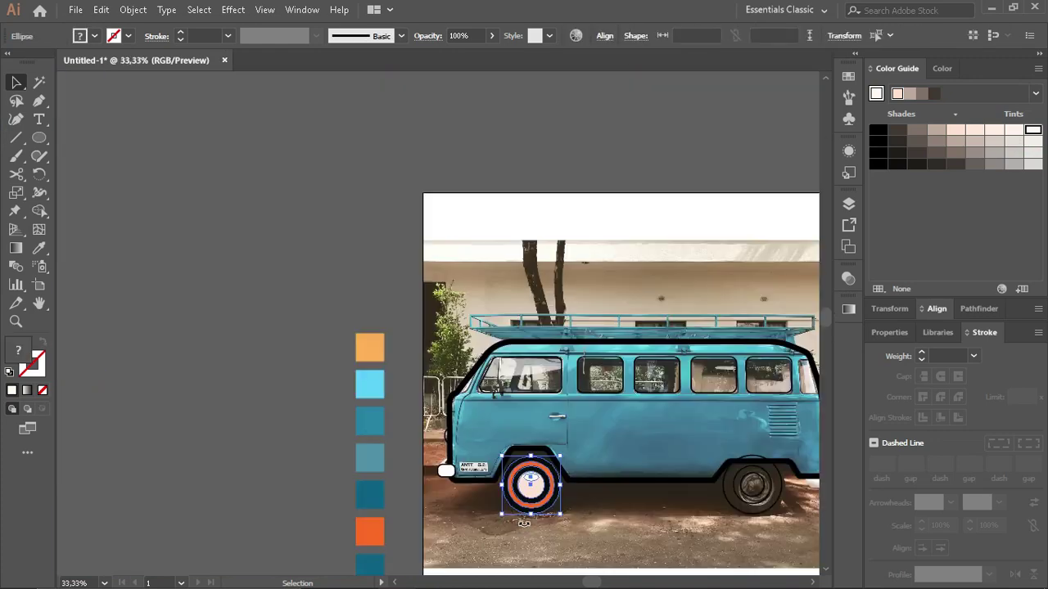
scroll(524, 524, "down", 1, "alt")
scroll(524, 524, "down", 1, "alt")
key("v")
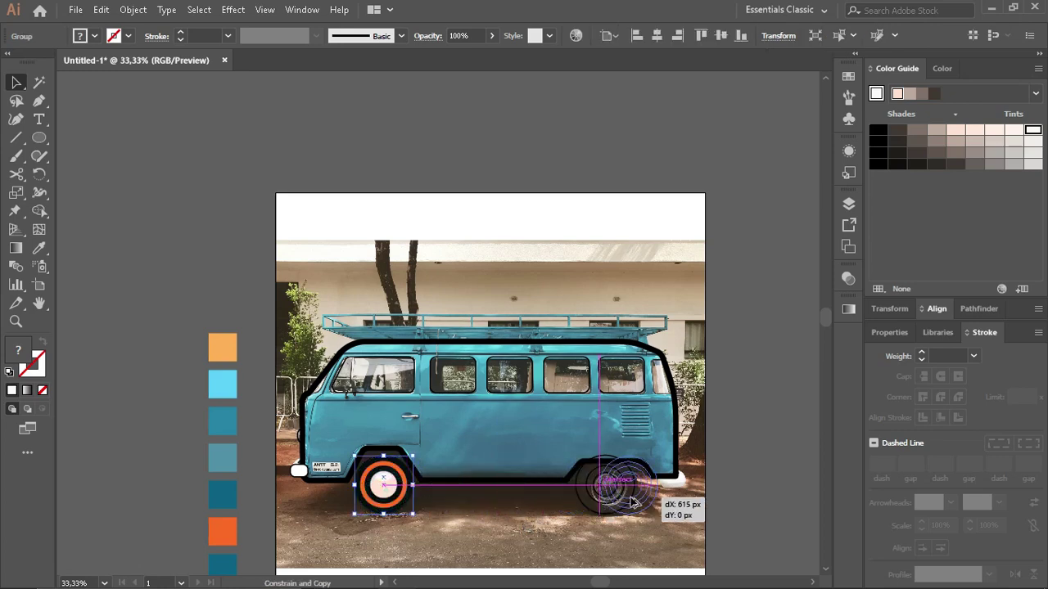
left_click_drag(383, 487, 644, 487)
scroll(547, 507, "up", 2, "alt")
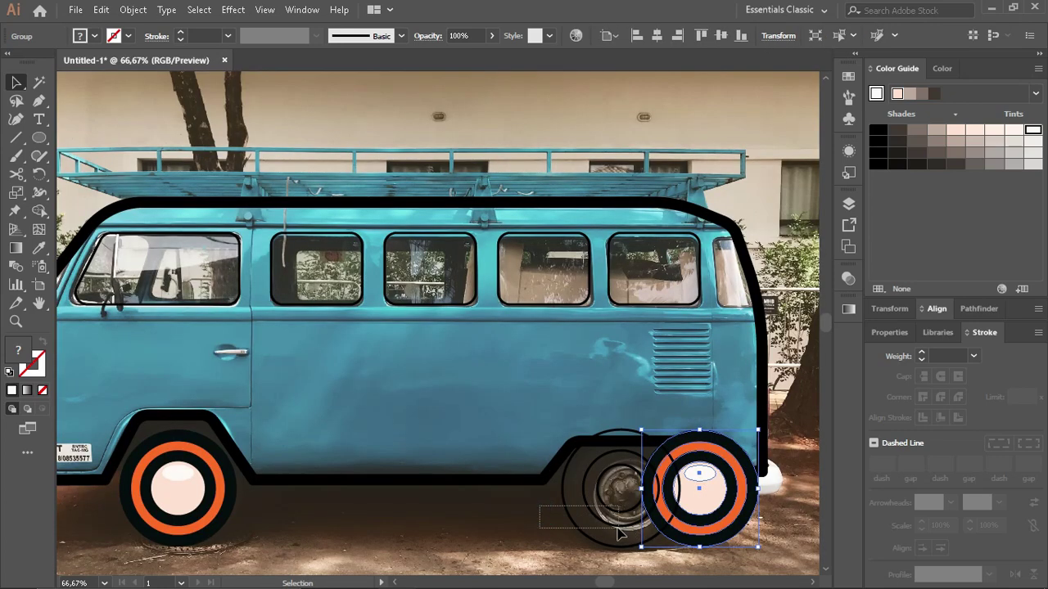
left_click(574, 524)
left_click_drag(701, 492, 626, 492)
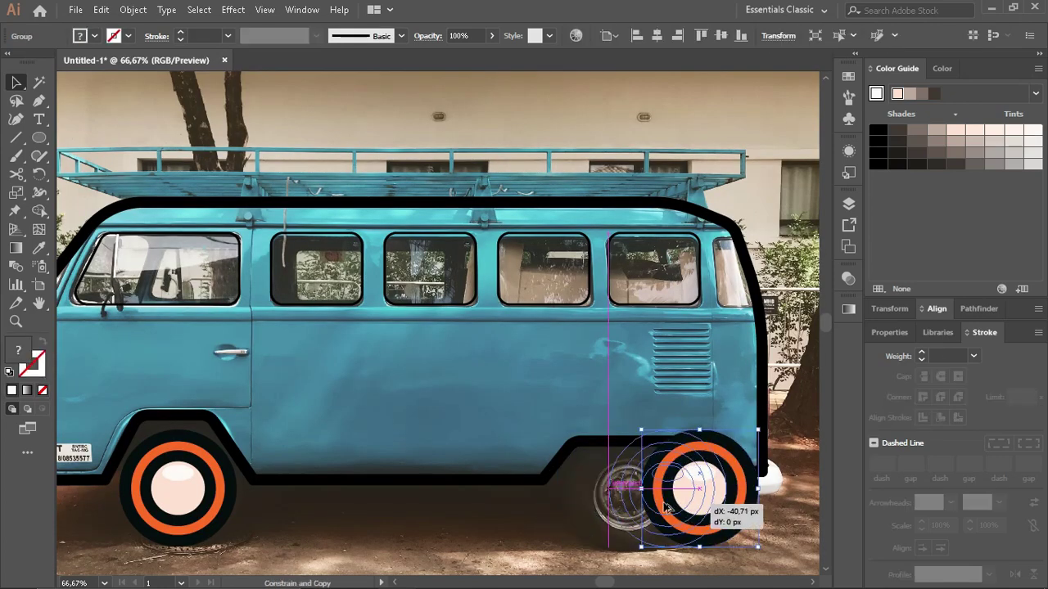
left_click(706, 507)
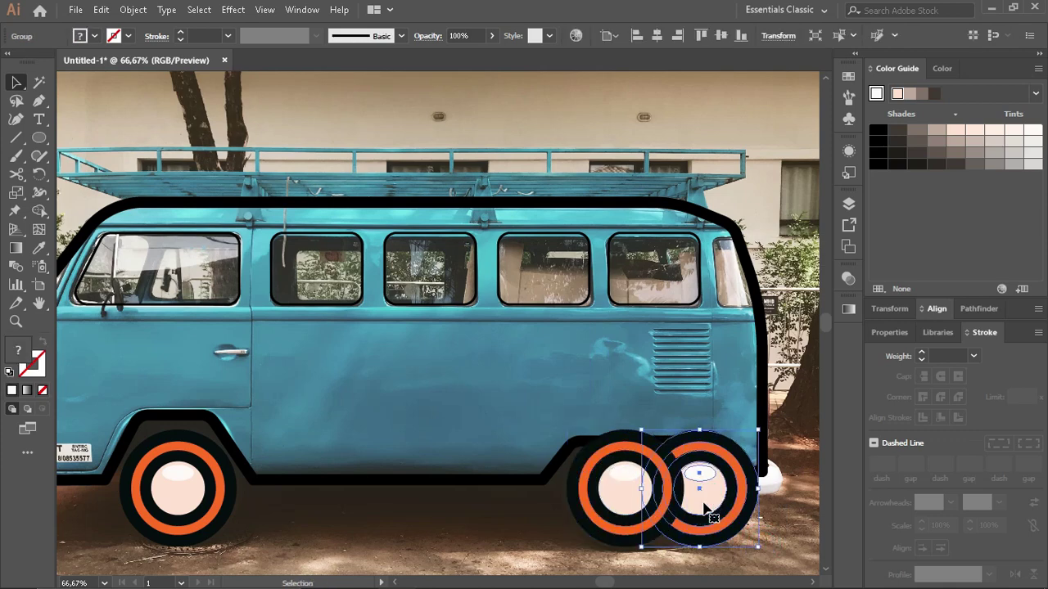
key("Delete")
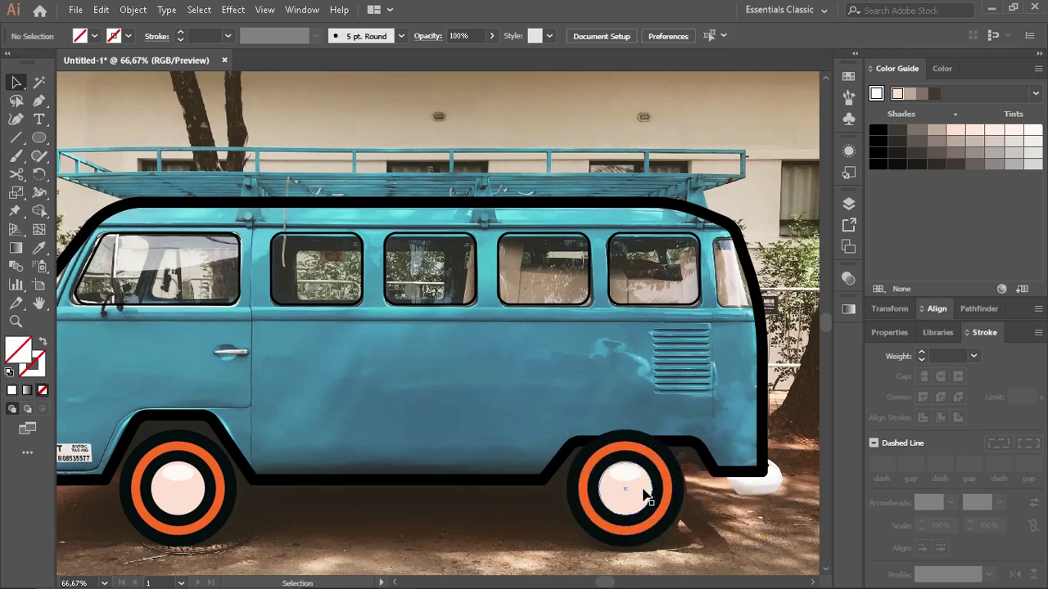
Step: Send the rear wheel behind the van's thick black body outline
scroll(371, 454, "left", 3)
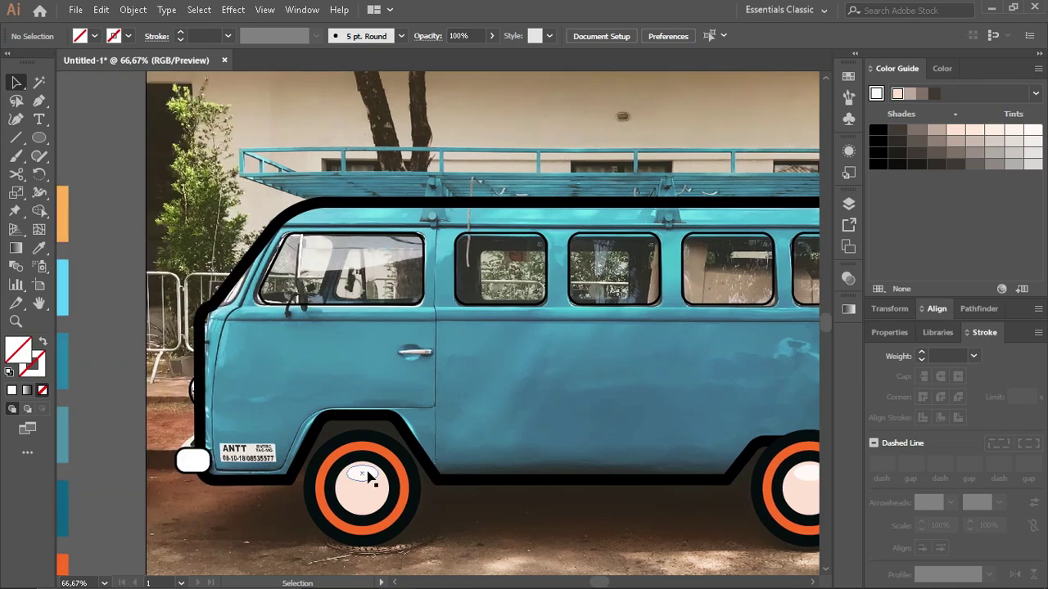
left_click(286, 482)
left_click(941, 68)
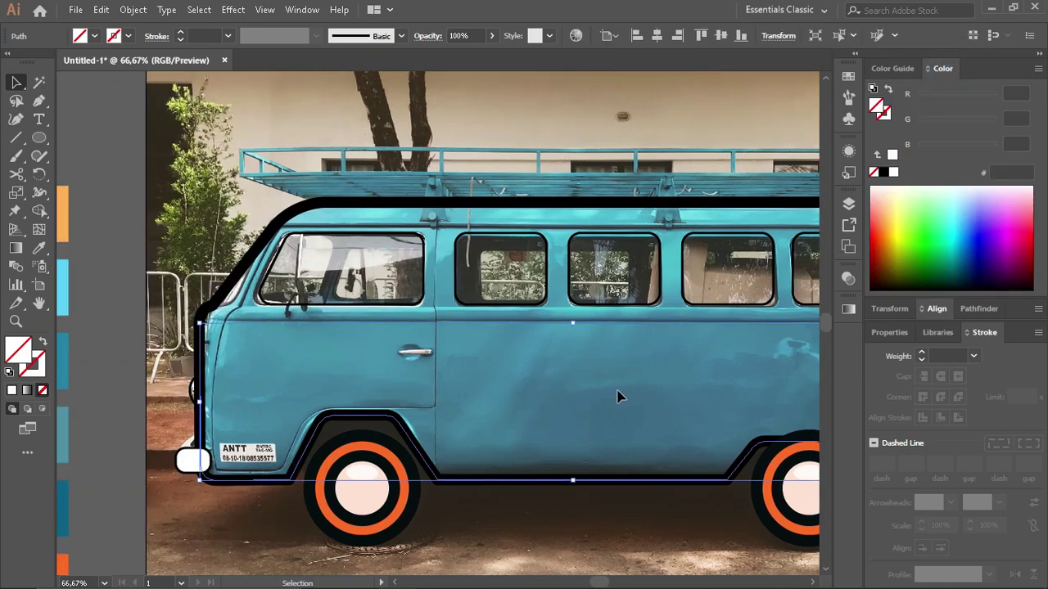
left_click(451, 529)
scroll(451, 529, "down", 2)
scroll(455, 524, "up", 2)
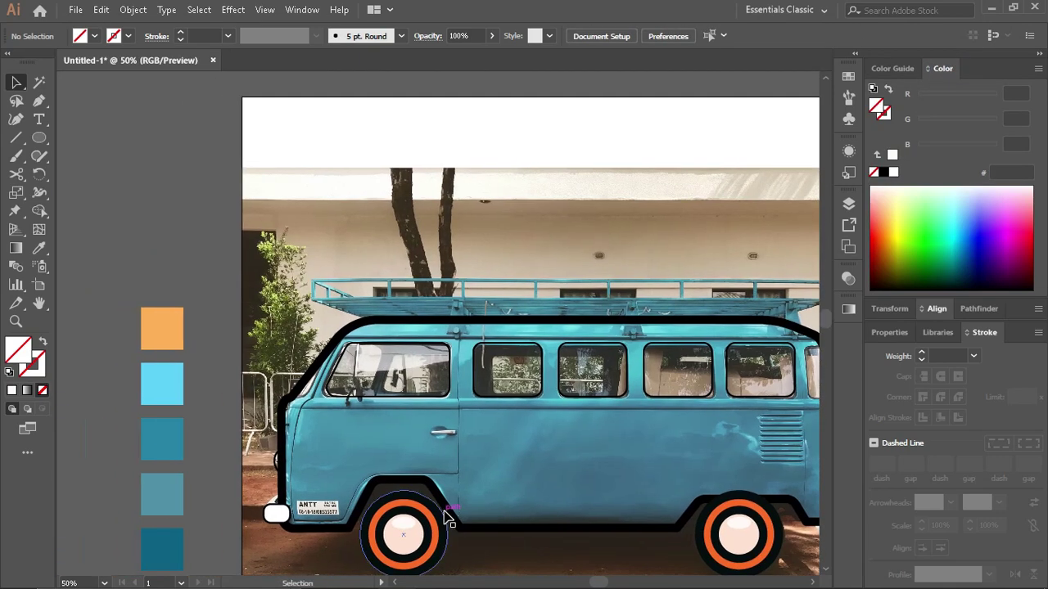
Step: Draw a black rectangle over the photo's door handle and make it taller
left_click_drag(39, 138, 94, 141)
scroll(461, 437, "up", 1)
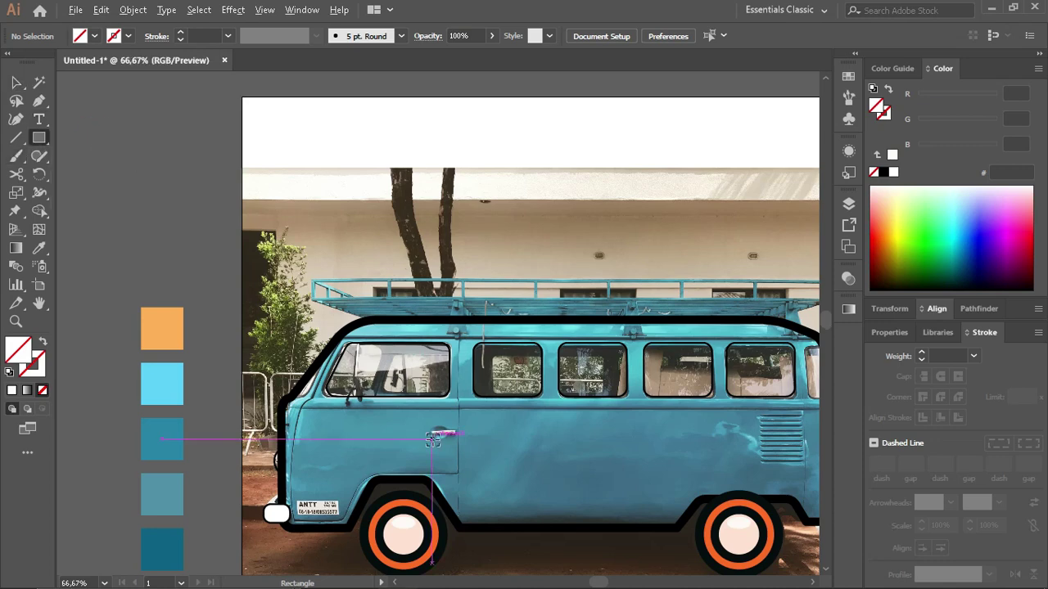
scroll(461, 436, "up", 2)
scroll(461, 436, "up", 2)
left_click_drag(432, 420, 540, 440)
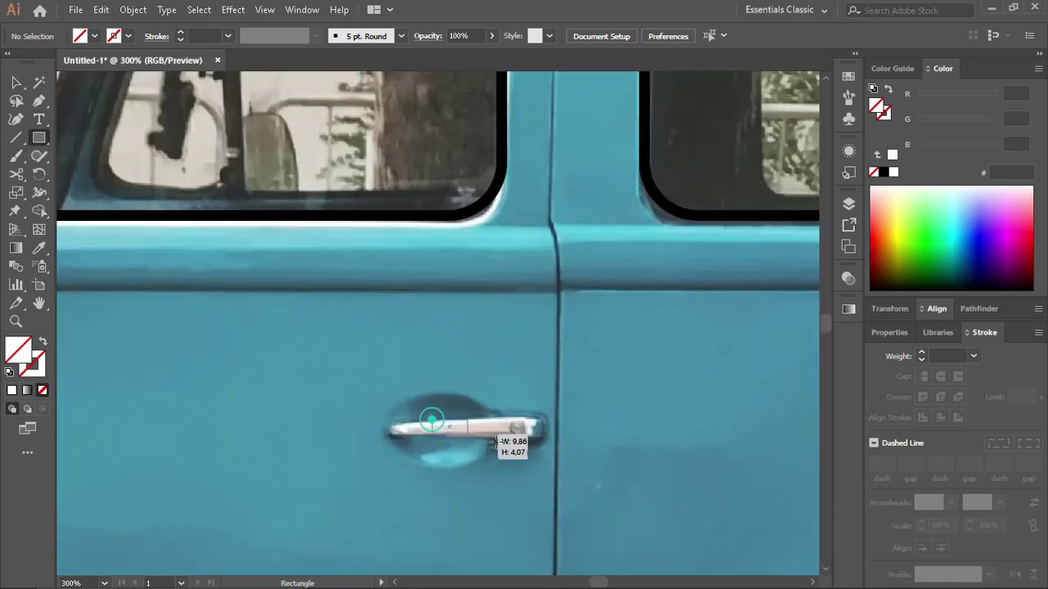
key("v")
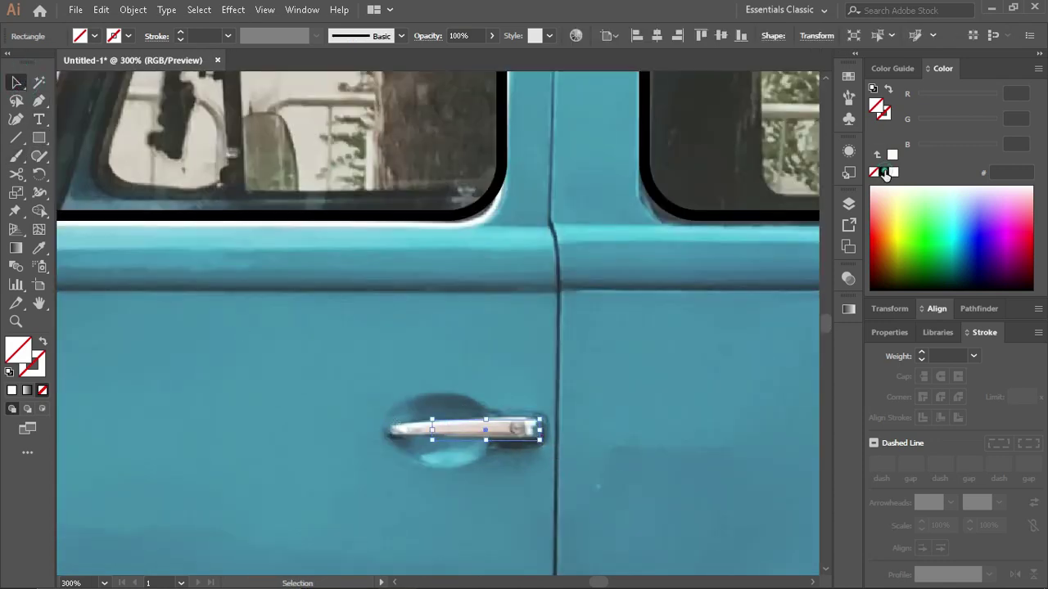
left_click(884, 172)
mouse_move(488, 419)
left_mouse_down()
mouse_move(488, 410)
mouse_move(468, 447)
mouse_move(447, 424)
left_mouse_up()
Step: Round the small rectangle's corners and unite both rectangles in Pathfinder
left_click(527, 432, "shift")
key("a")
left_click(979, 309)
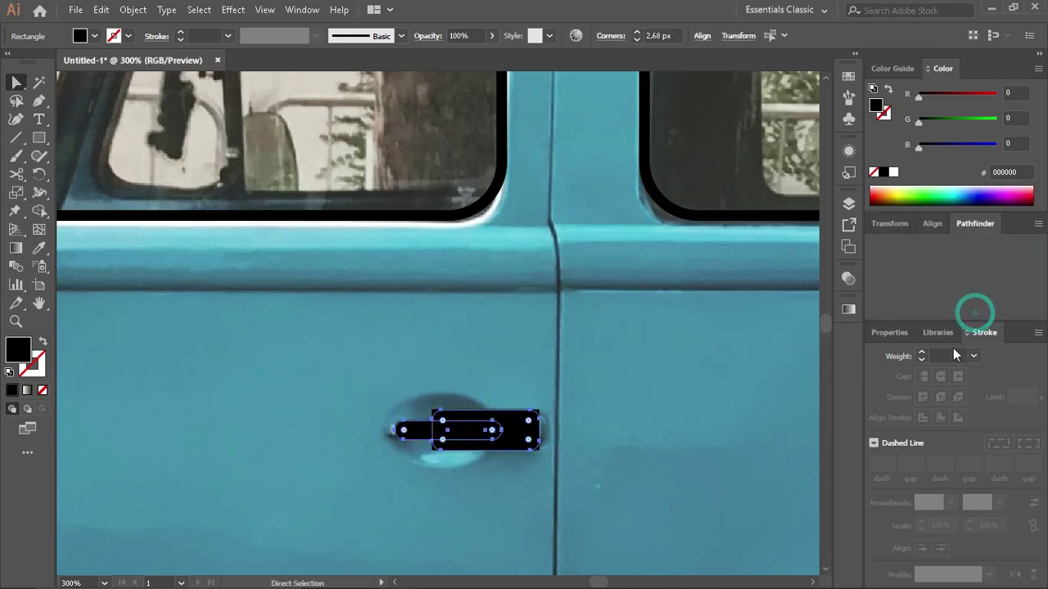
left_click(878, 266)
Step: Delete the leftover rectangle under the handle and zoom out to the whole van
left_click(592, 439)
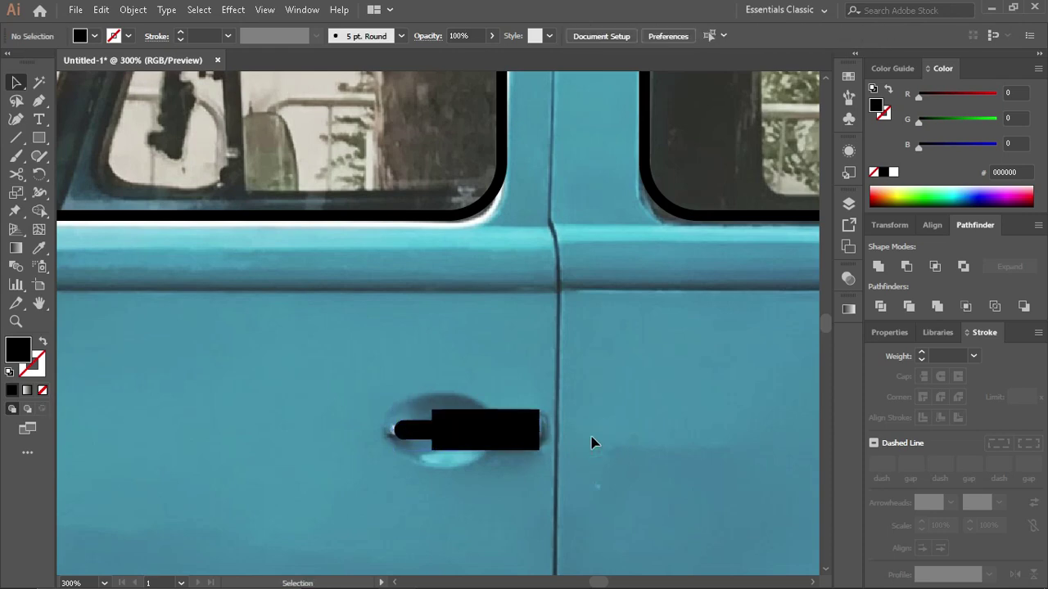
mouse_move(483, 423)
left_mouse_down()
mouse_move(385, 496)
mouse_move(496, 432)
left_mouse_up()
left_click(486, 437)
key("Delete")
left_click(694, 481)
key("ctrl+1")
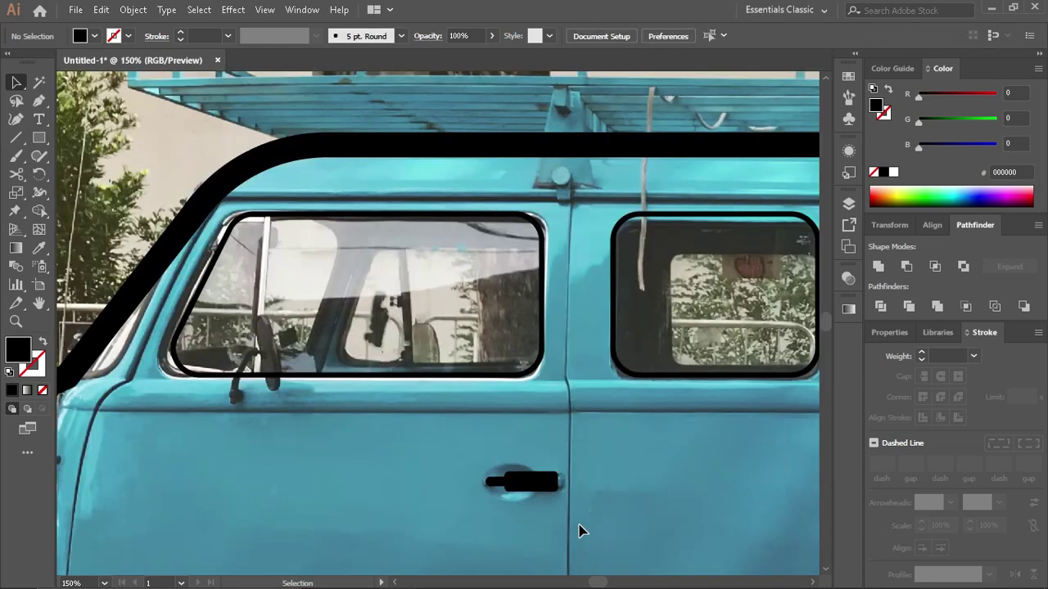
key("ctrl+minus")
scroll(581, 529, "down", 2)
key("a")
scroll(583, 531, "right", 3)
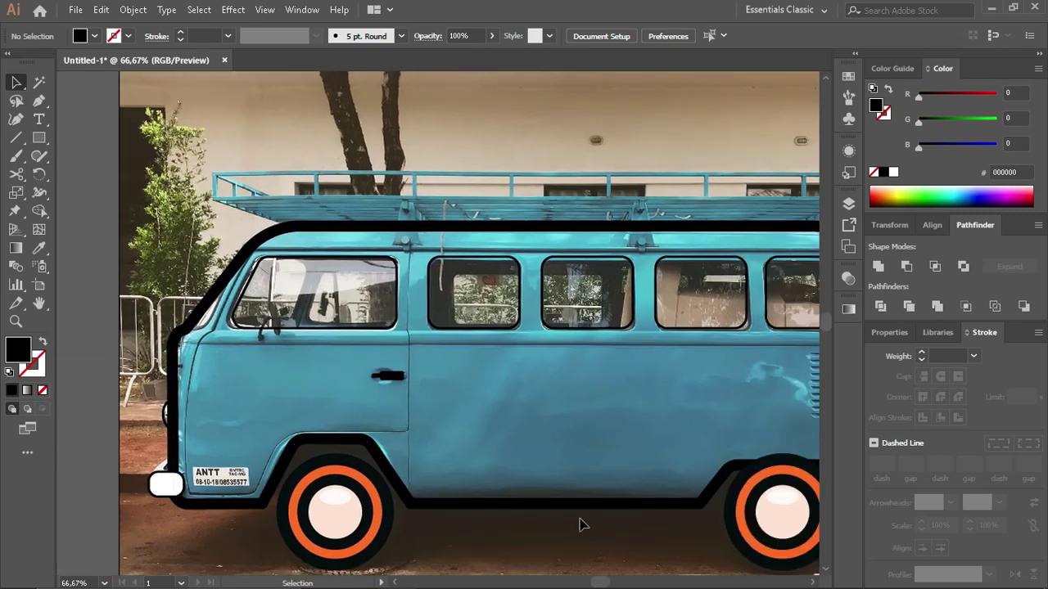
key("ctrl+minus")
scroll(580, 503, "right", 3)
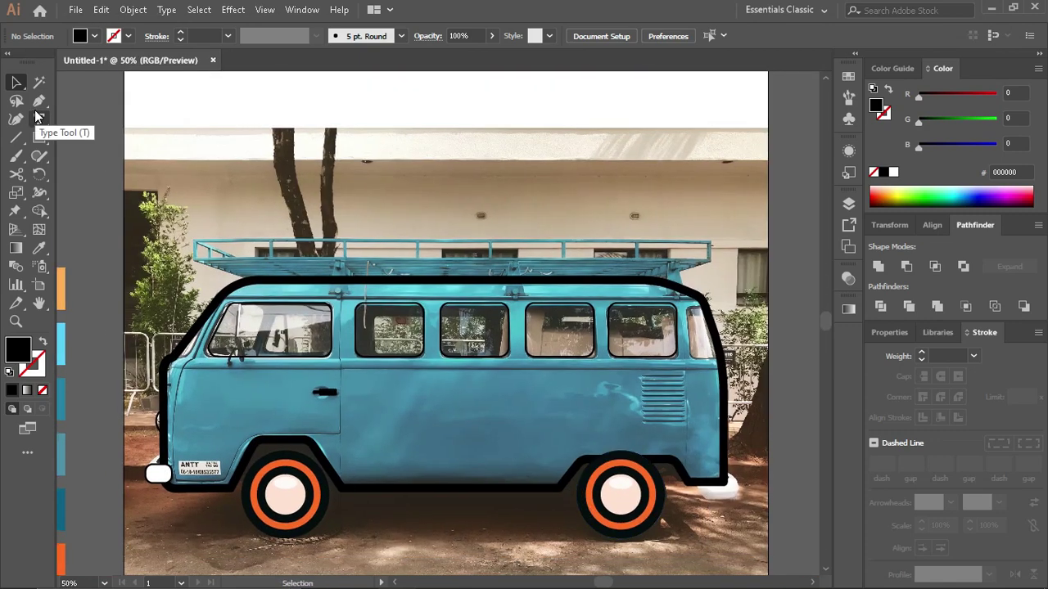
Step: Draw a line across the top vent louver with a 6 pt black round-cap stroke
left_click(38, 100)
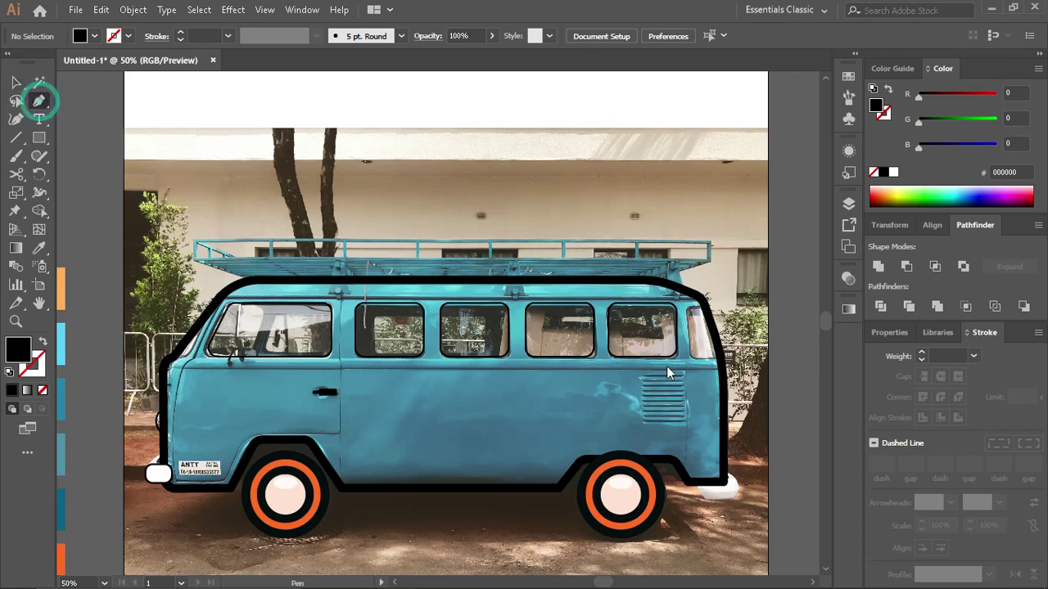
scroll(635, 396, "up", 4)
scroll(635, 396, "right", 2)
left_click(464, 399)
left_click(631, 398)
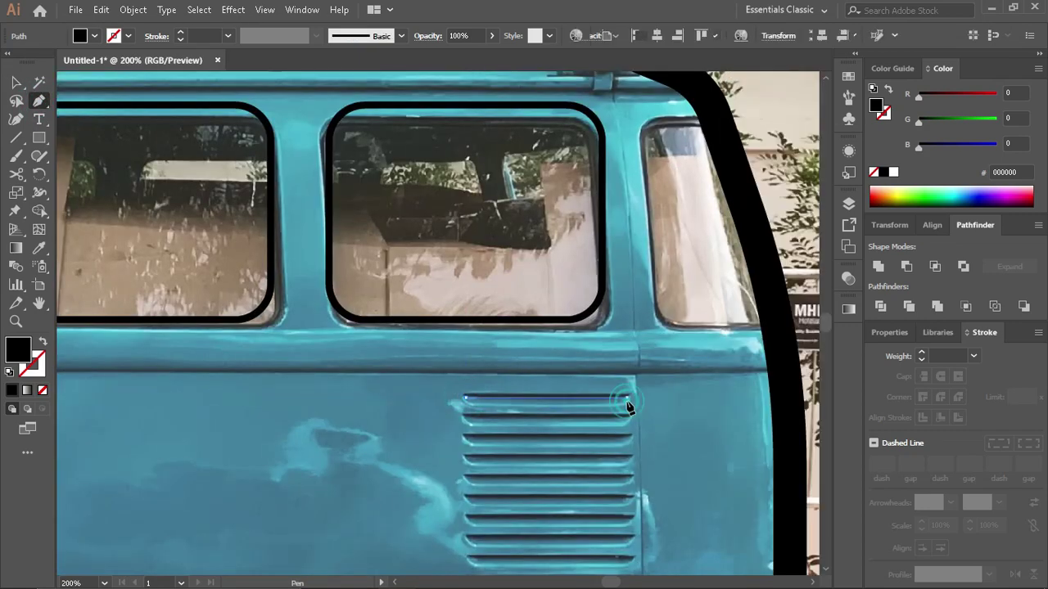
key("v")
left_click(922, 350)
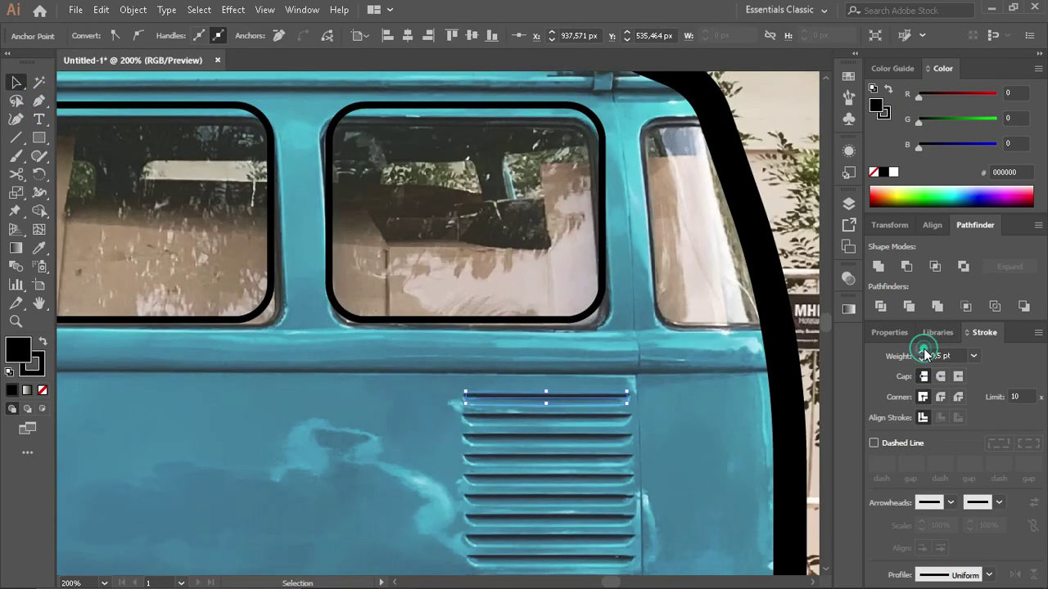
left_click(921, 351)
left_click(922, 350)
left_click(940, 375)
left_click(921, 360)
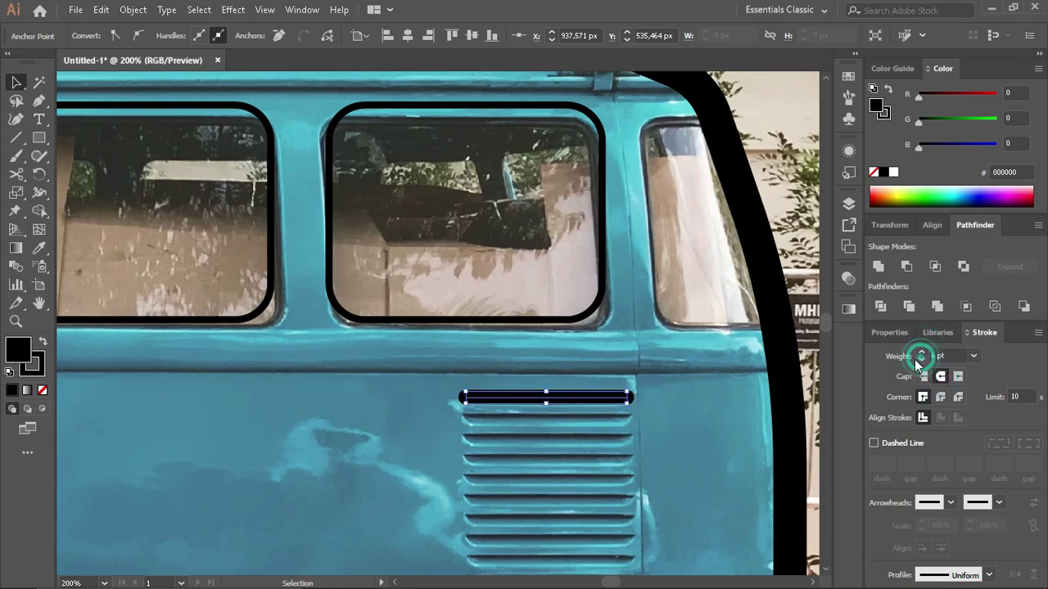
Step: Copy the line down onto the next louver and repeat with Ctrl+D three times
left_click(596, 398)
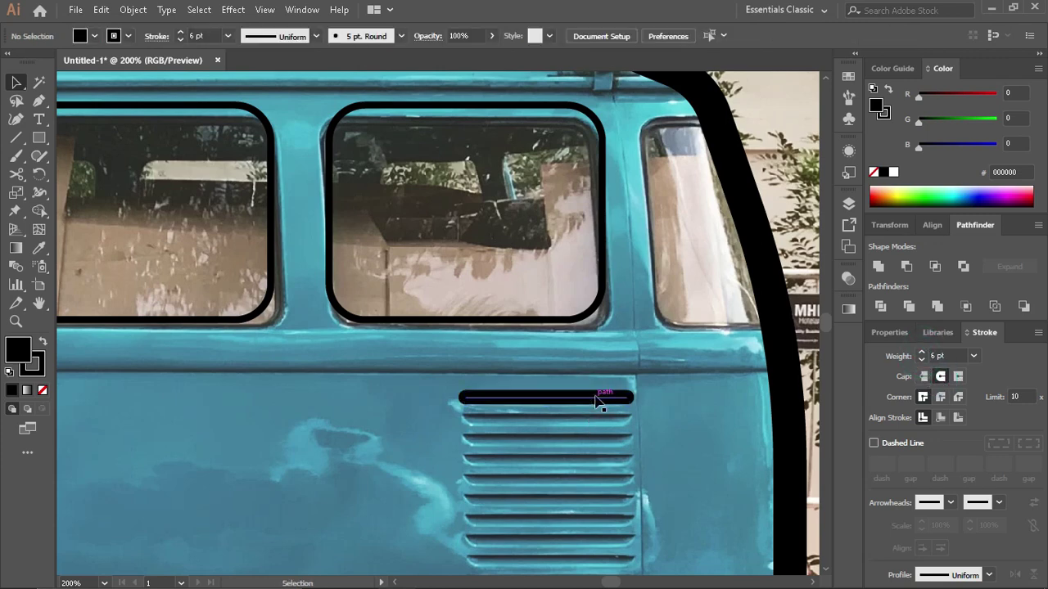
left_click_drag(592, 398, 598, 428)
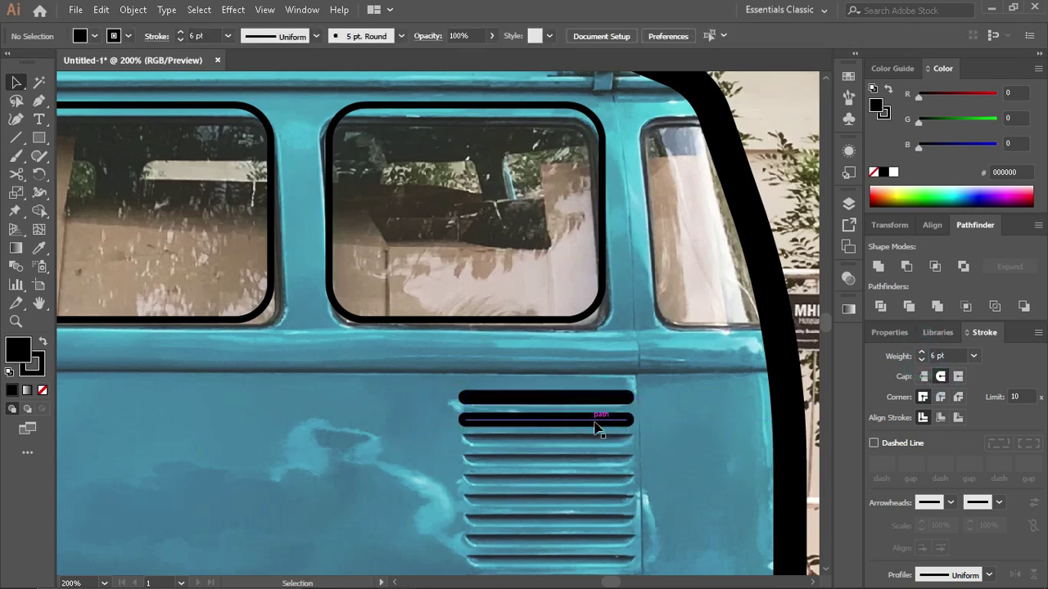
key("ctrl+d")
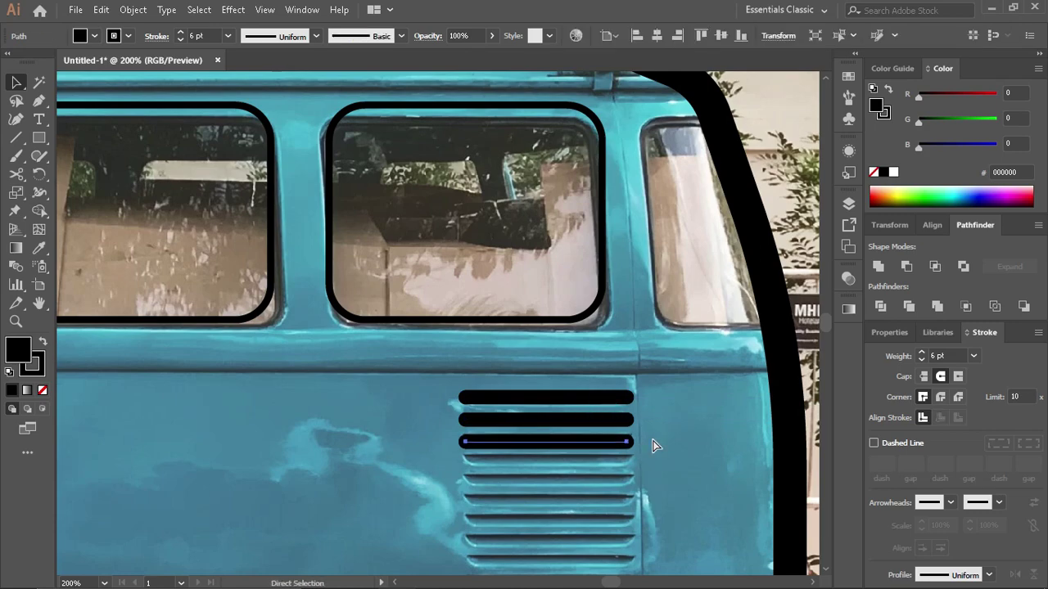
key("ctrl+d")
key("ctrl+d")
key("ctrl+d")
key("ctrl+d")
key("ctrl+d")
scroll(652, 446, "down", 1)
scroll(652, 446, "down", 2)
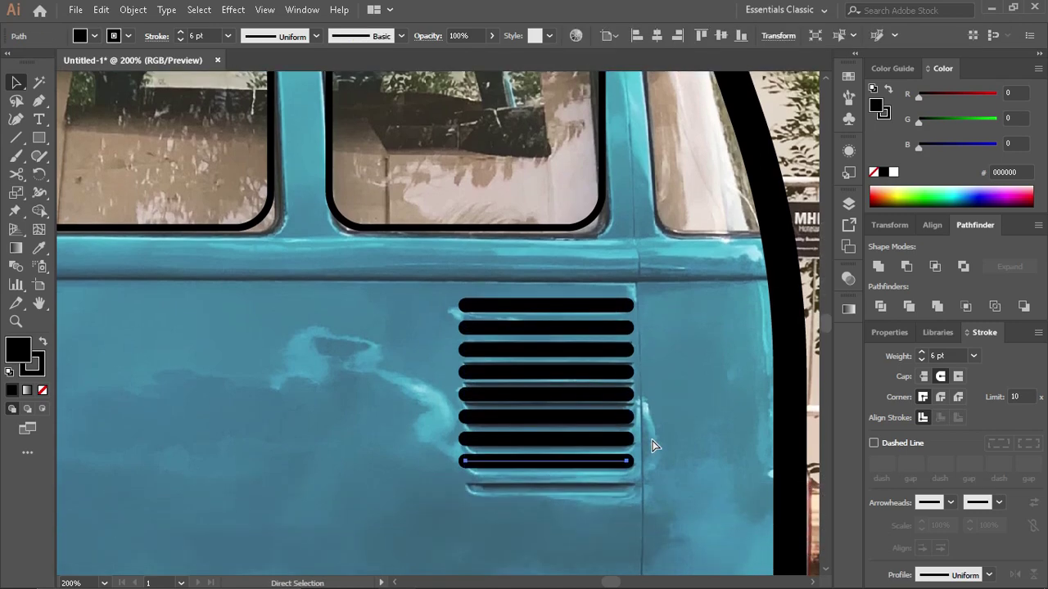
key("ctrl+d")
scroll(653, 447, "down", 2)
left_click(765, 407)
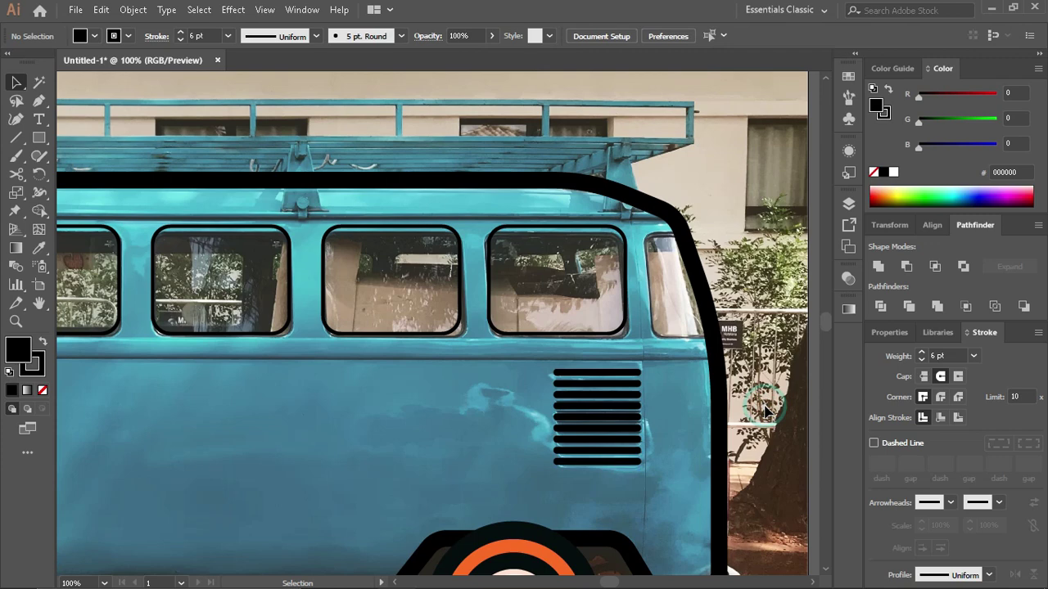
Step: Lock the reference photo layer in the Layers panel
left_click(849, 203)
left_click(689, 221)
left_click(676, 327)
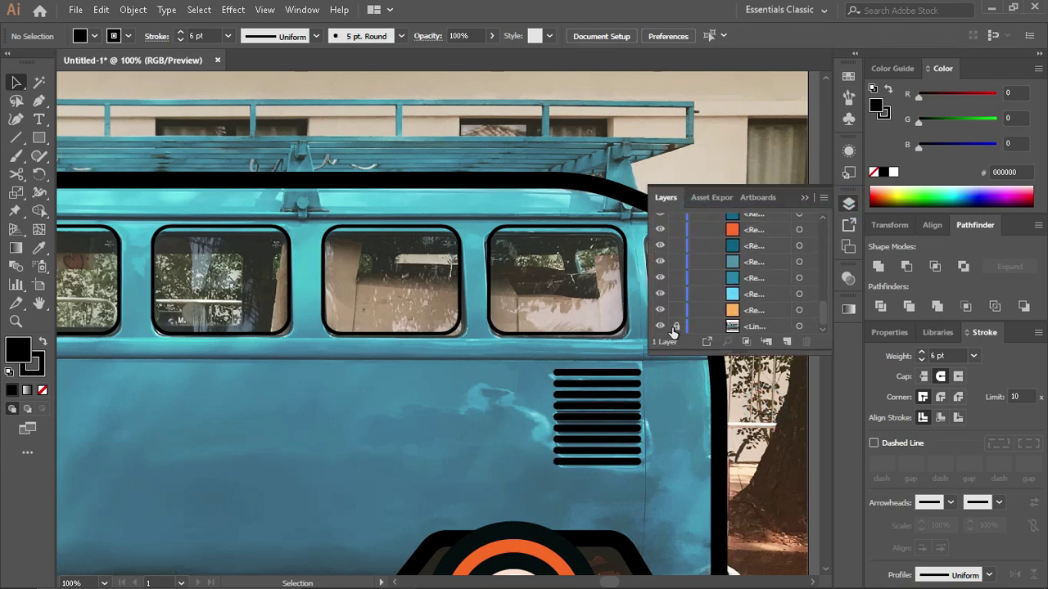
Step: Hide the photo to preview the van drawing, then show it again and collapse the panel
left_click(660, 326)
key("ctrl+minus")
key("ctrl+minus")
key("ctrl+minus")
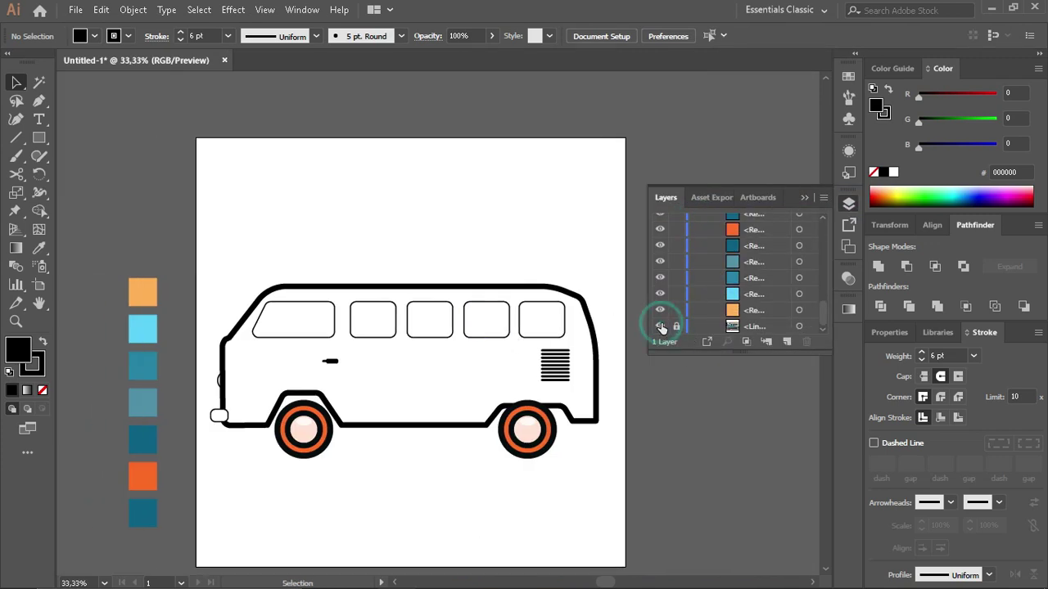
left_click(659, 326)
key("ctrl+plus")
left_click(805, 197)
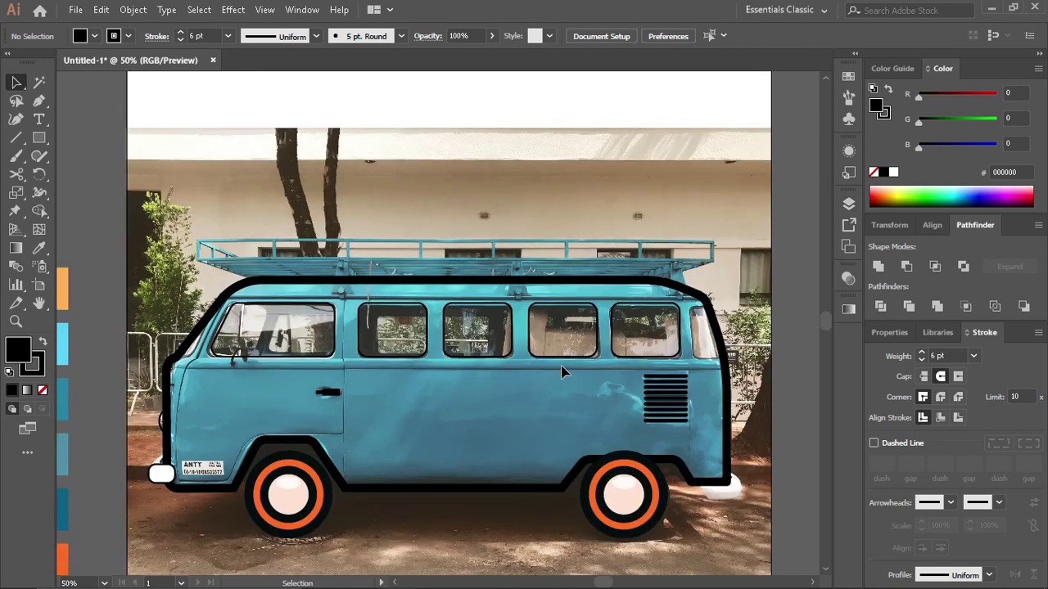
scroll(562, 371, "up", 1)
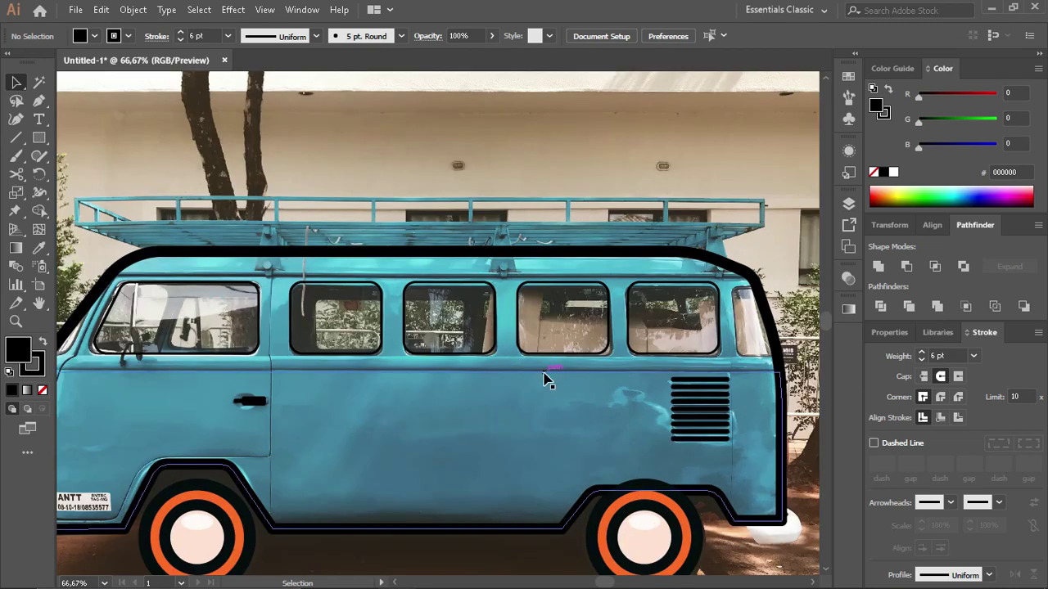
scroll(547, 379, "down", 1)
scroll(547, 379, "left", 1)
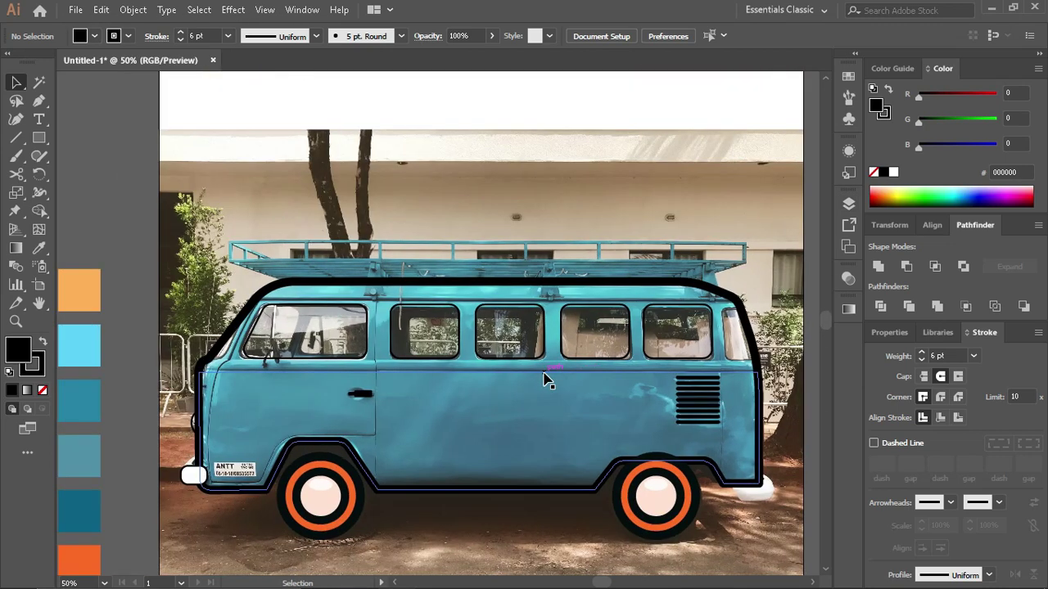
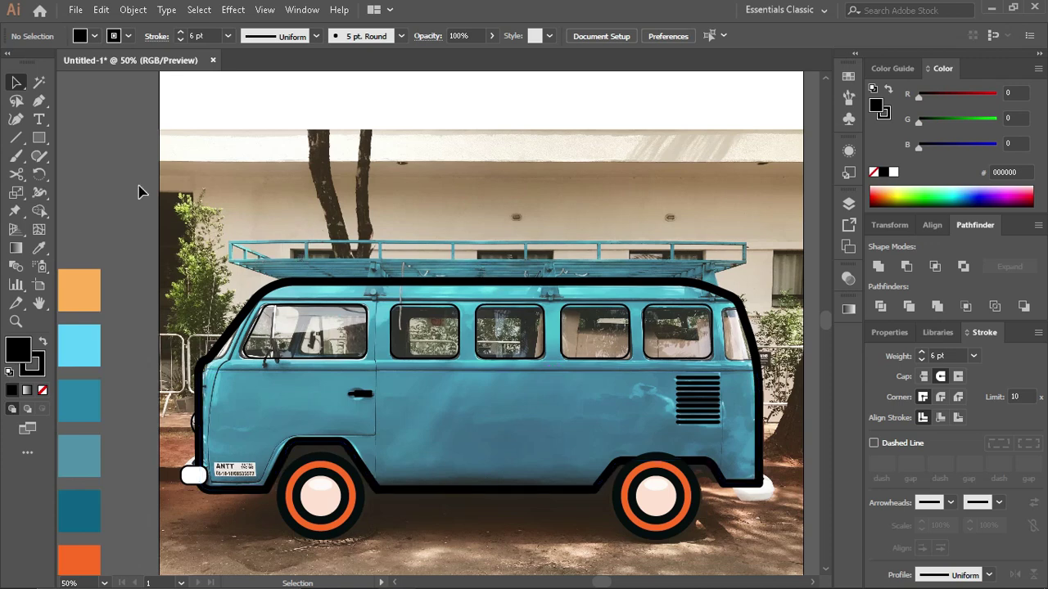
Step: Fill the van's lower body with the light blue 5CD0FD swatch
scroll(139, 219, "down", 1)
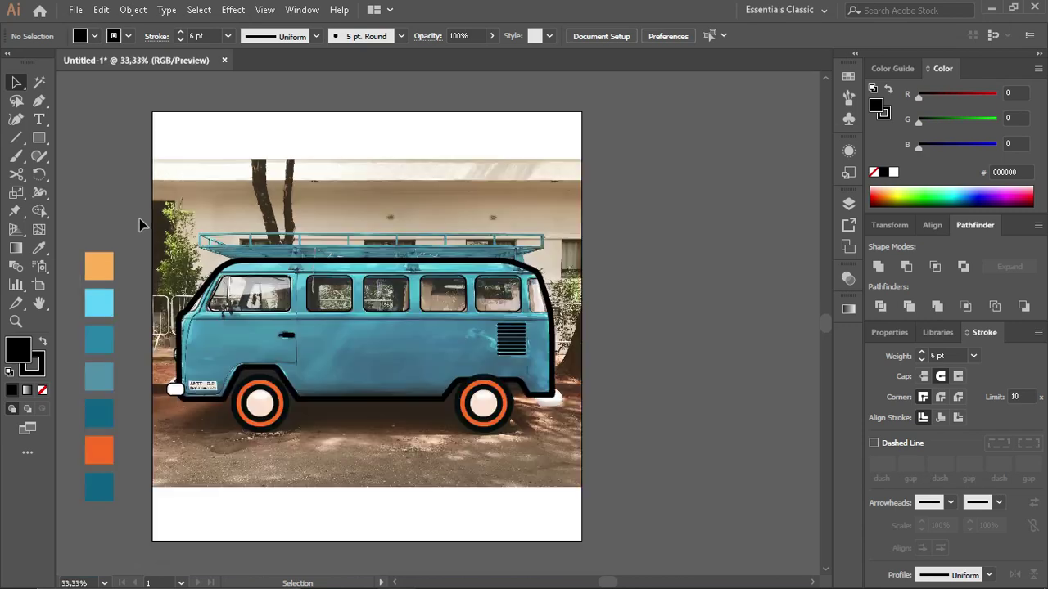
scroll(204, 327, "left", 1)
scroll(221, 377, "up", 2)
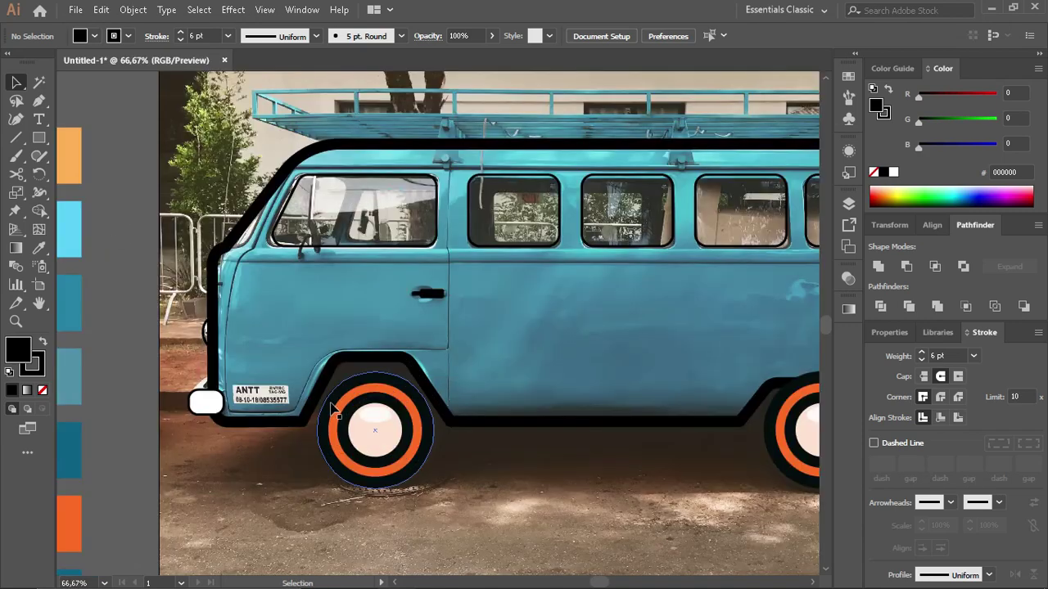
left_click(252, 264)
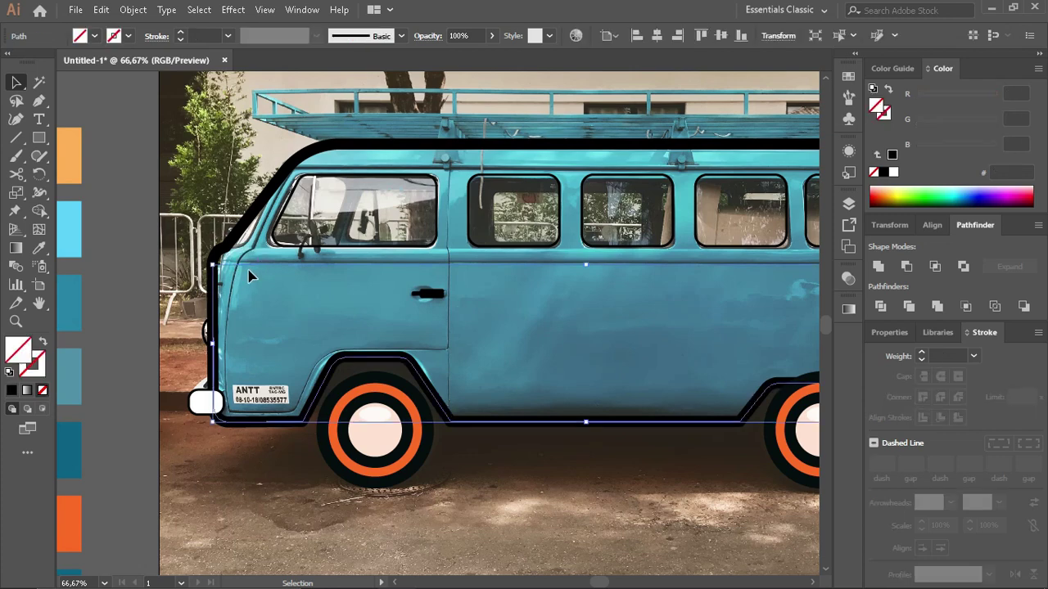
key("i")
left_click(74, 217)
Step: Fill the van's upper body shape solid white
key("v")
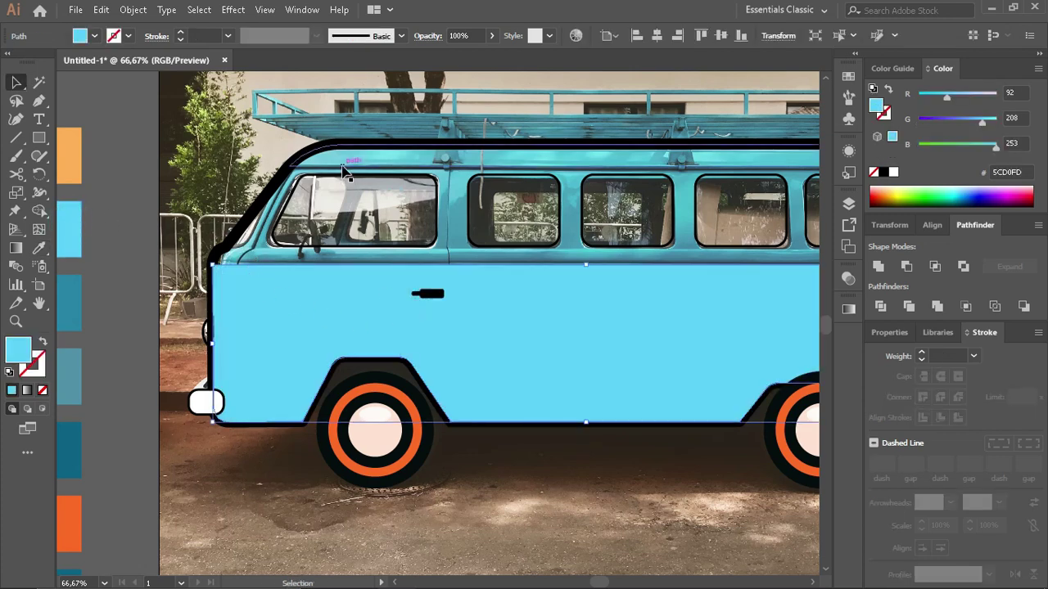
left_click(244, 236)
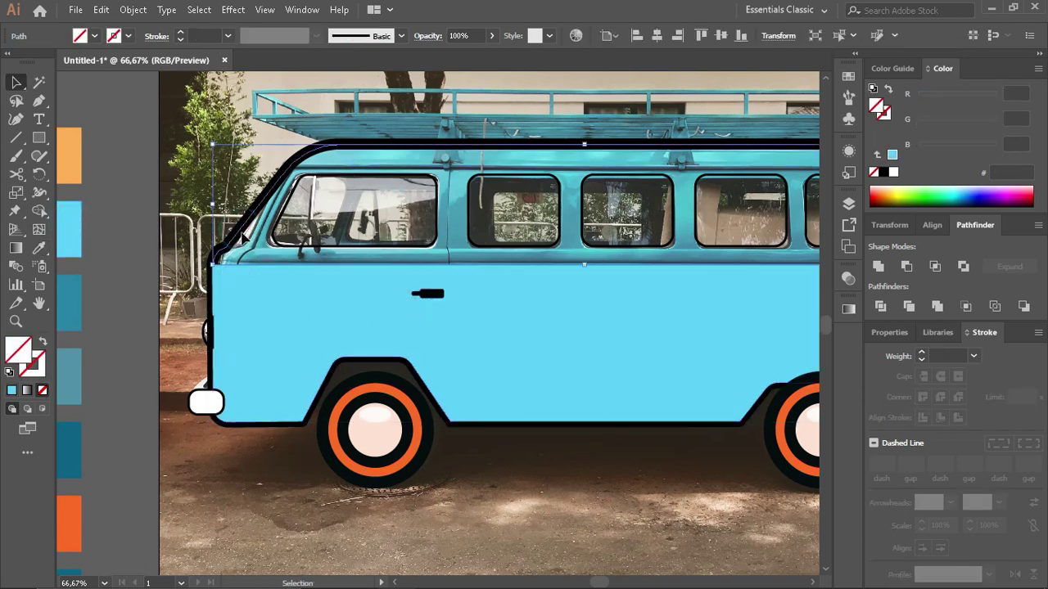
left_click(894, 172)
left_click(426, 517)
Step: Select the van body outline at its left edge, inspect the van, and deselect
scroll(176, 352, "up", 3)
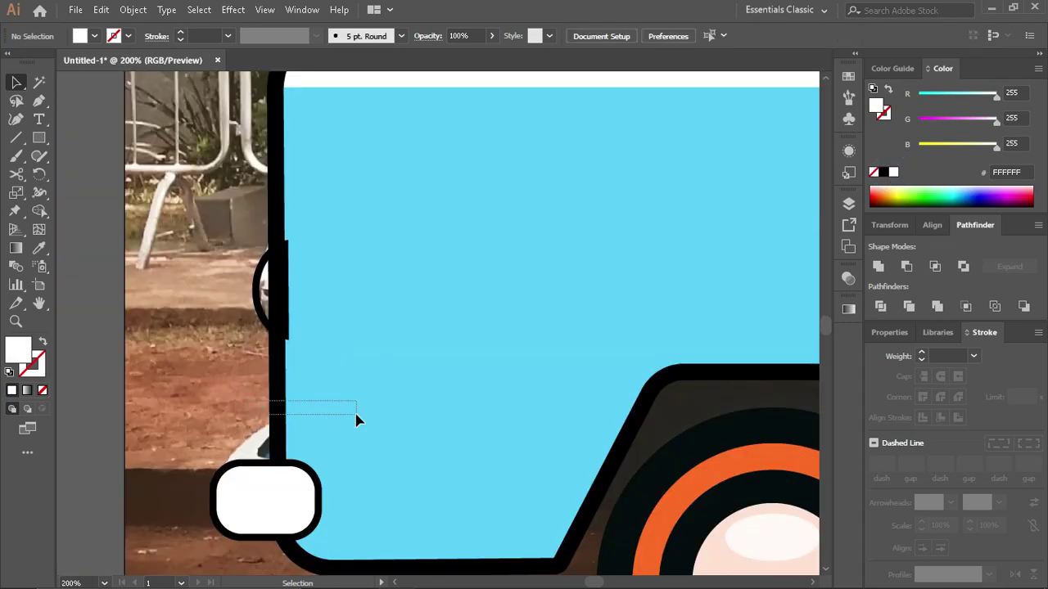
left_click_drag(356, 420, 361, 420)
scroll(421, 434, "down", 2)
scroll(352, 444, "down", 1)
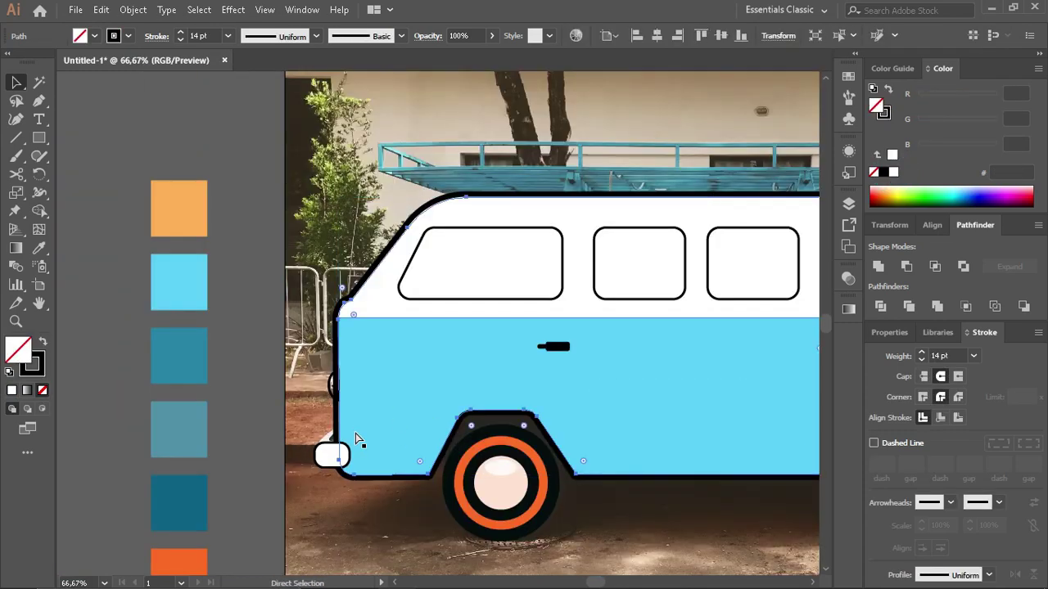
scroll(356, 440, "right", 1)
scroll(356, 438, "right", 2)
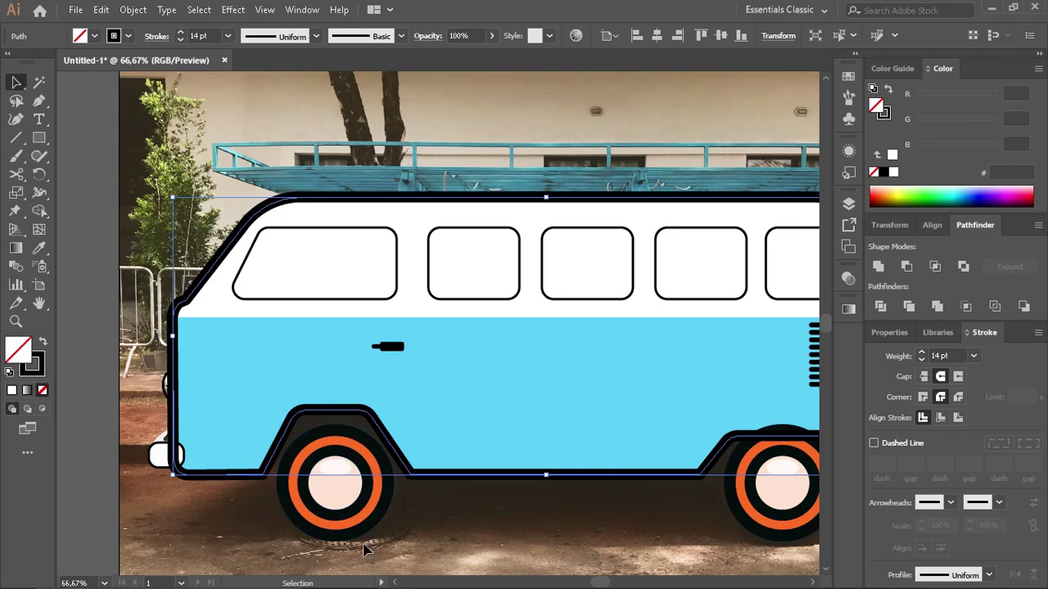
scroll(352, 552, "down", 1)
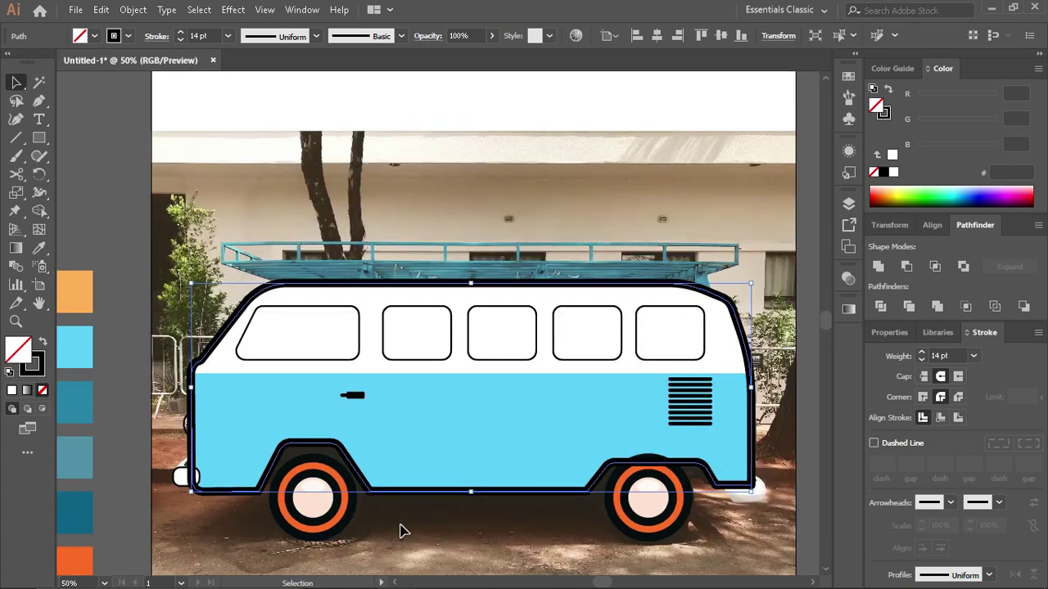
scroll(336, 529, "left", 1)
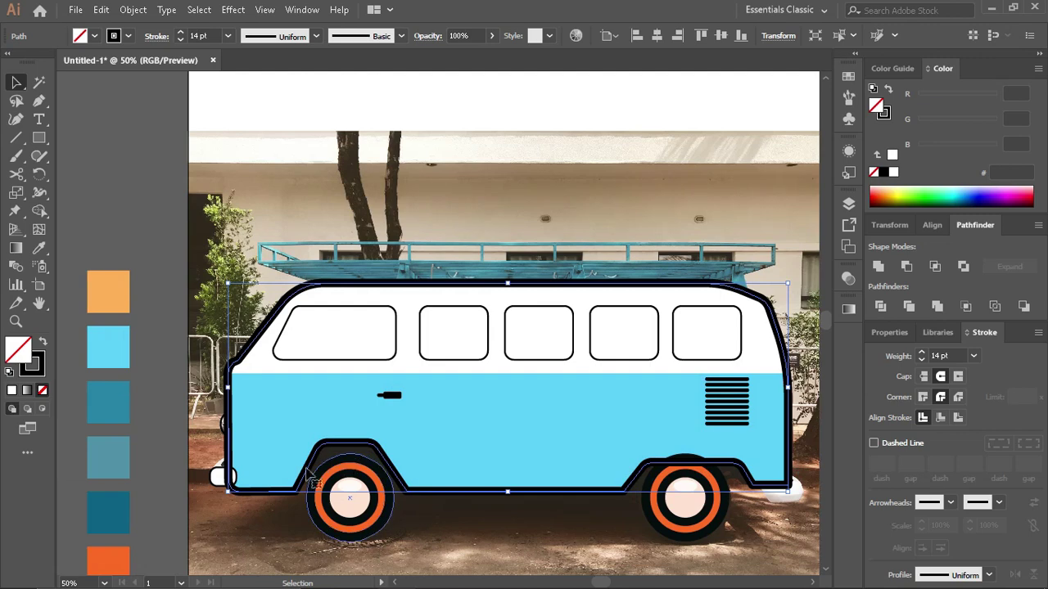
left_click(262, 511)
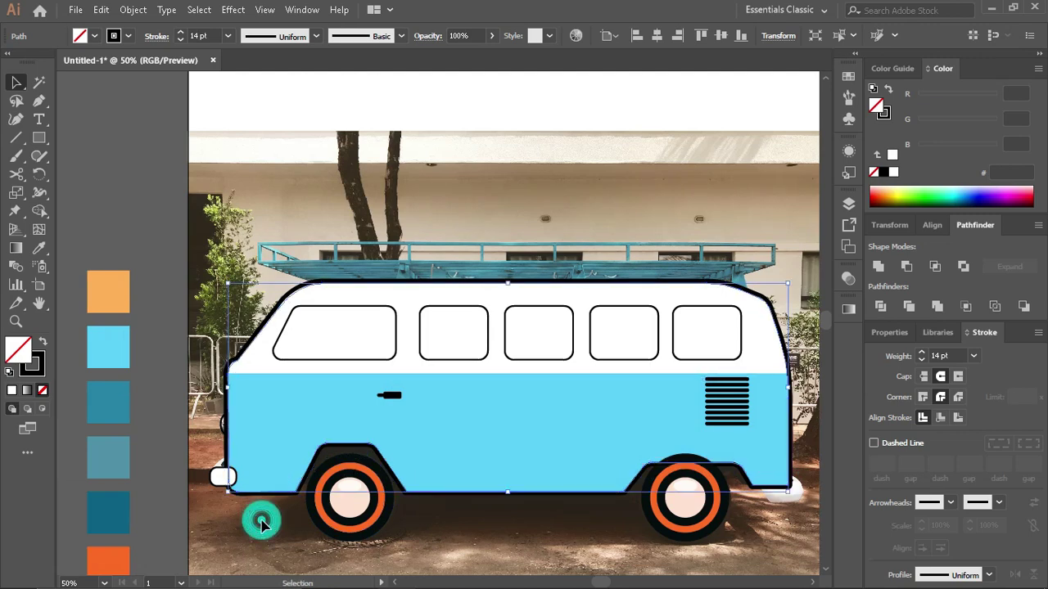
Step: Try sending the body shapes and rear wheel behind the photo, undoing both
left_click(301, 423)
left_click(566, 367, "shift")
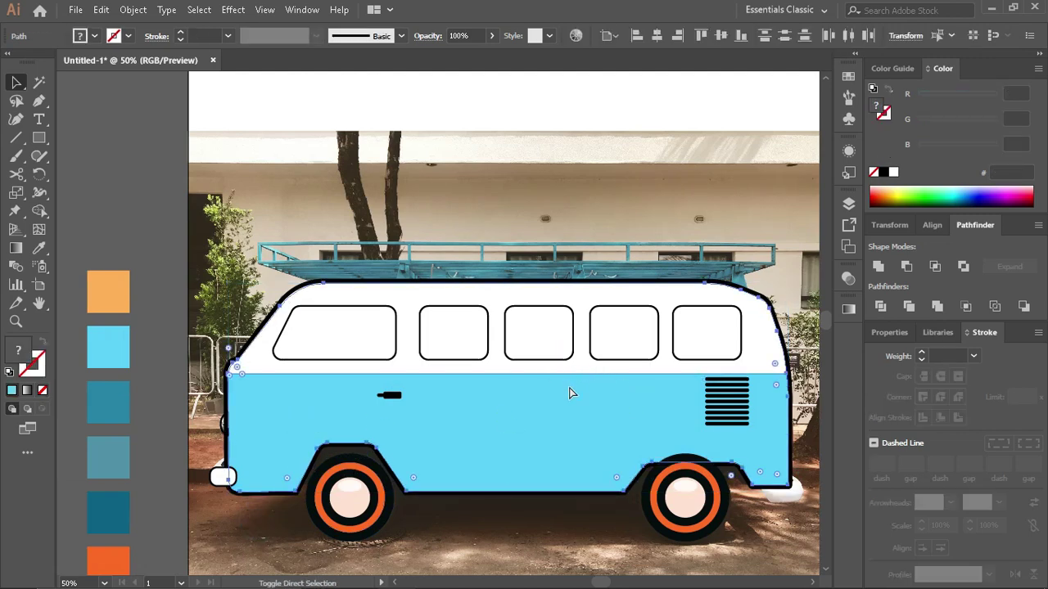
key("ctrl+shift+bracketleft")
key("ctrl+z")
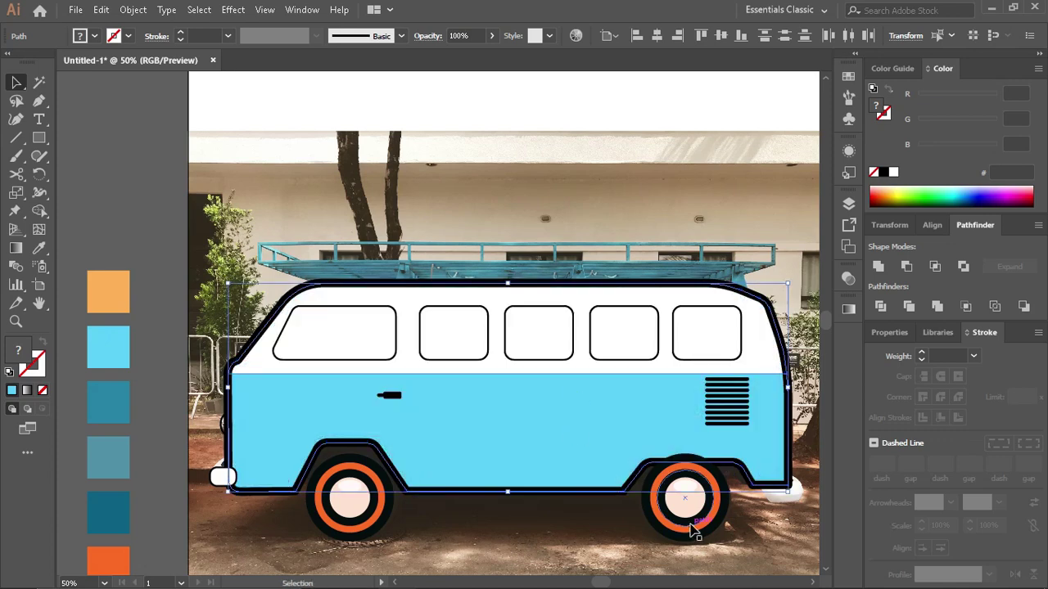
left_click(690, 528)
key("ctrl+shift+bracketleft")
key("ctrl+z")
left_click(578, 527)
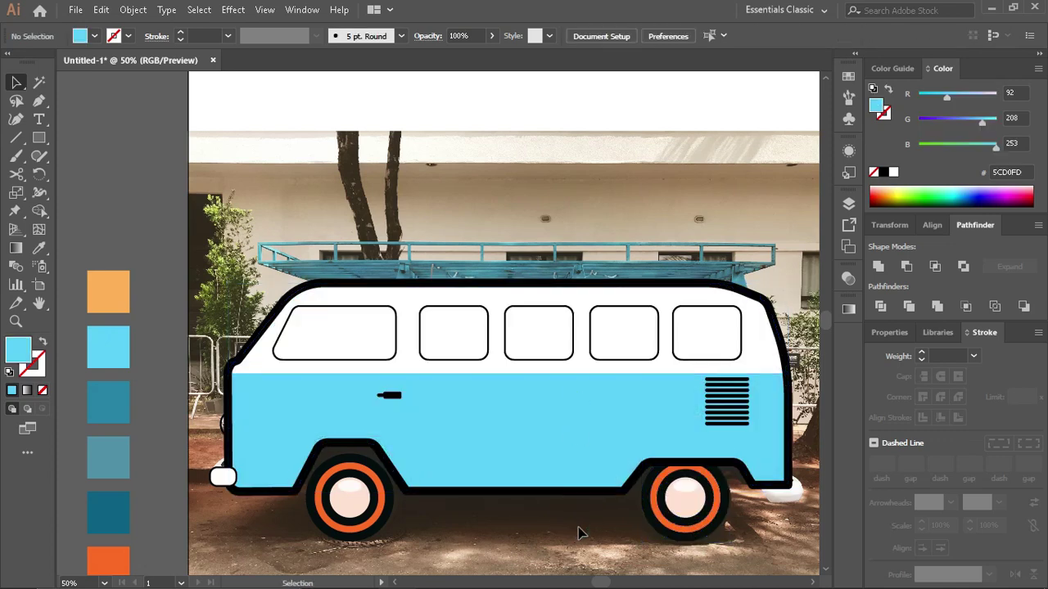
Step: Fill the small left-edge shape orange FC6C21 with a 3 pt black outline
scroll(578, 533, "left", 2)
left_click(278, 426)
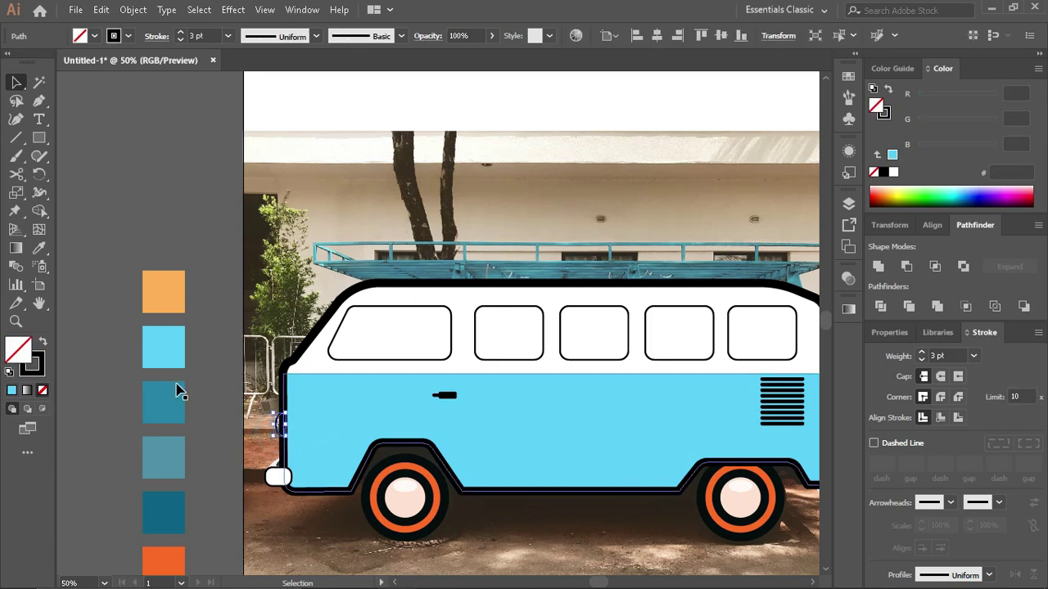
scroll(179, 392, "up", 1)
key("i")
left_click(491, 512)
key("v")
left_click(314, 465)
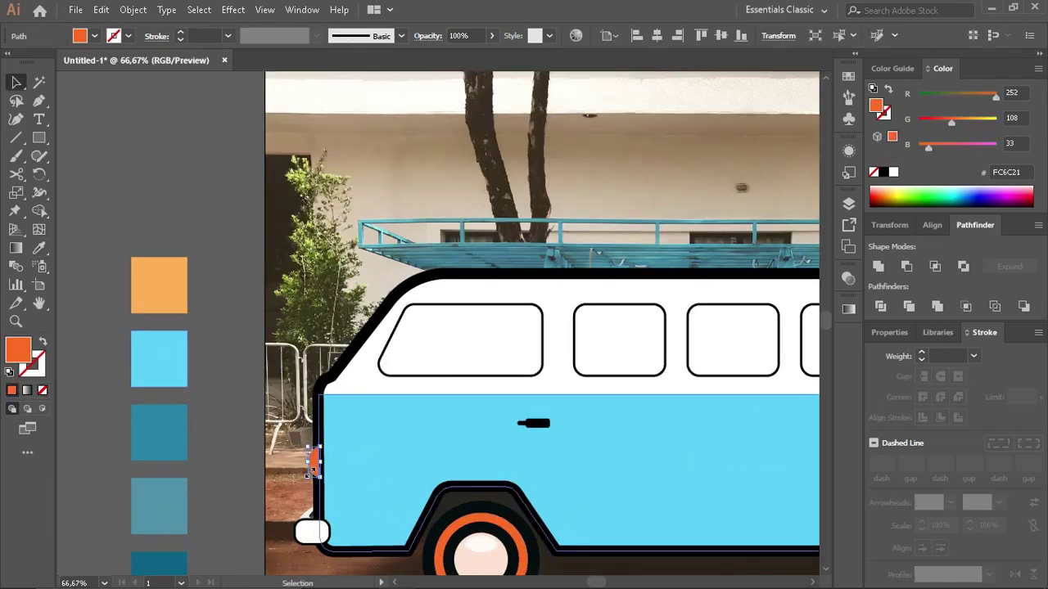
left_click(921, 352)
left_click(921, 352)
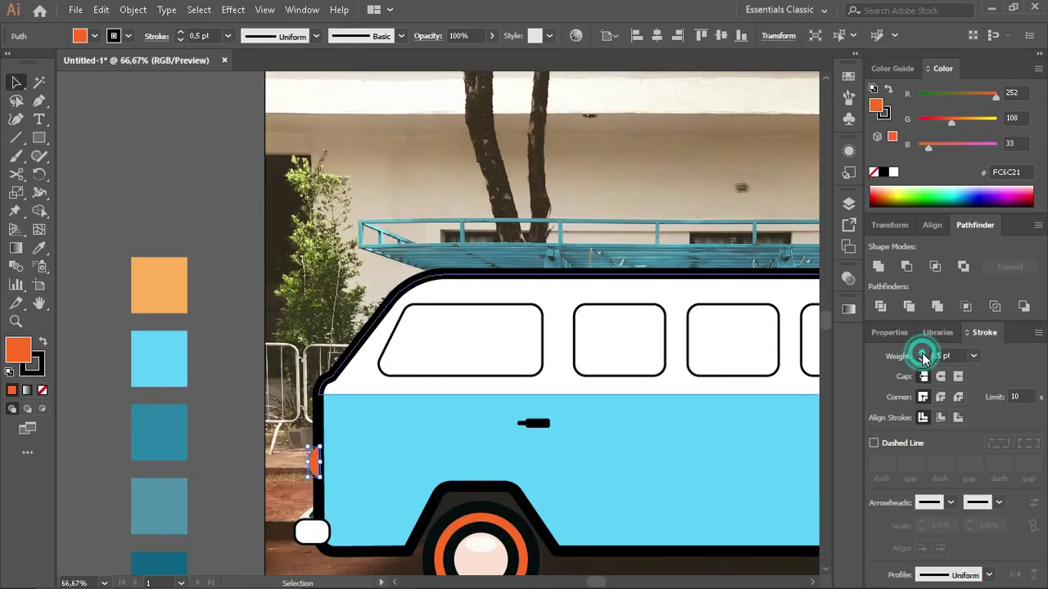
left_click(921, 353)
Step: Nudge the orange half-circle slightly left against the van's front edge
scroll(359, 421, "left", 3)
left_click(359, 421)
scroll(374, 476, "up", 3)
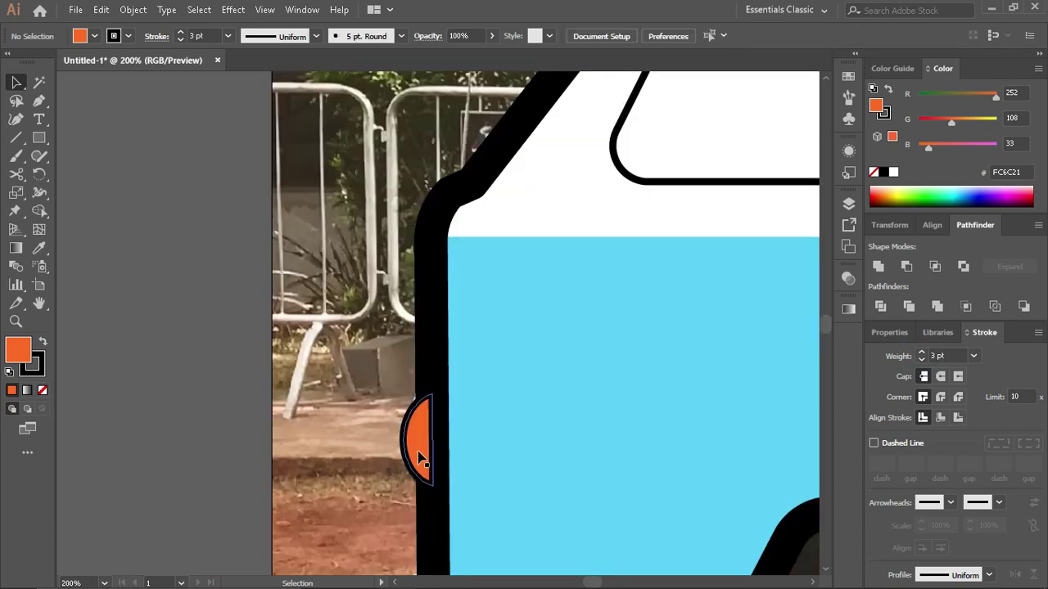
left_click_drag(419, 459, 406, 460)
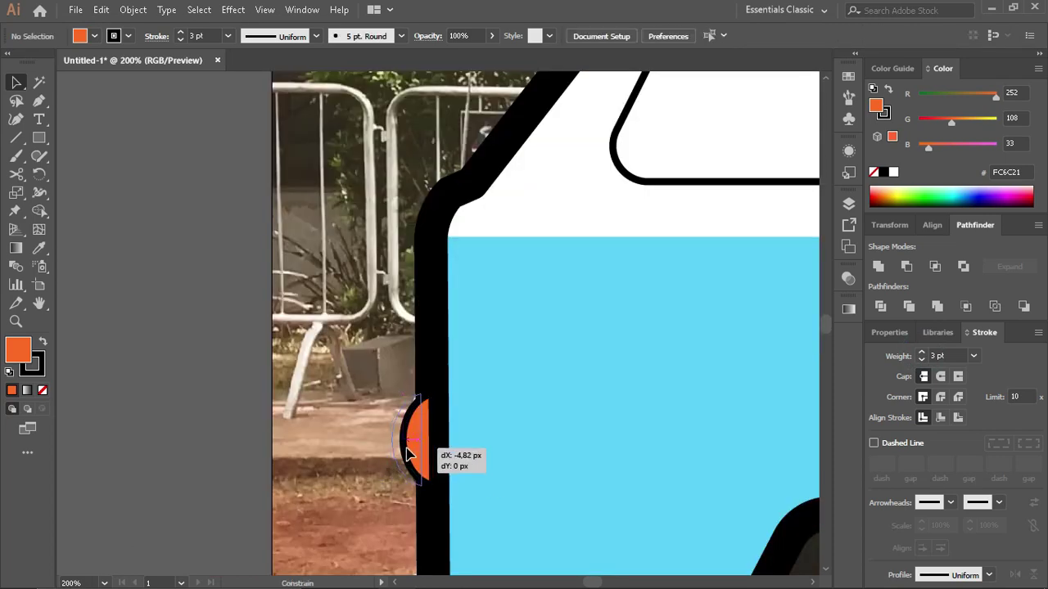
scroll(365, 471, "down", 1)
scroll(365, 471, "down", 1)
scroll(365, 472, "down", 1)
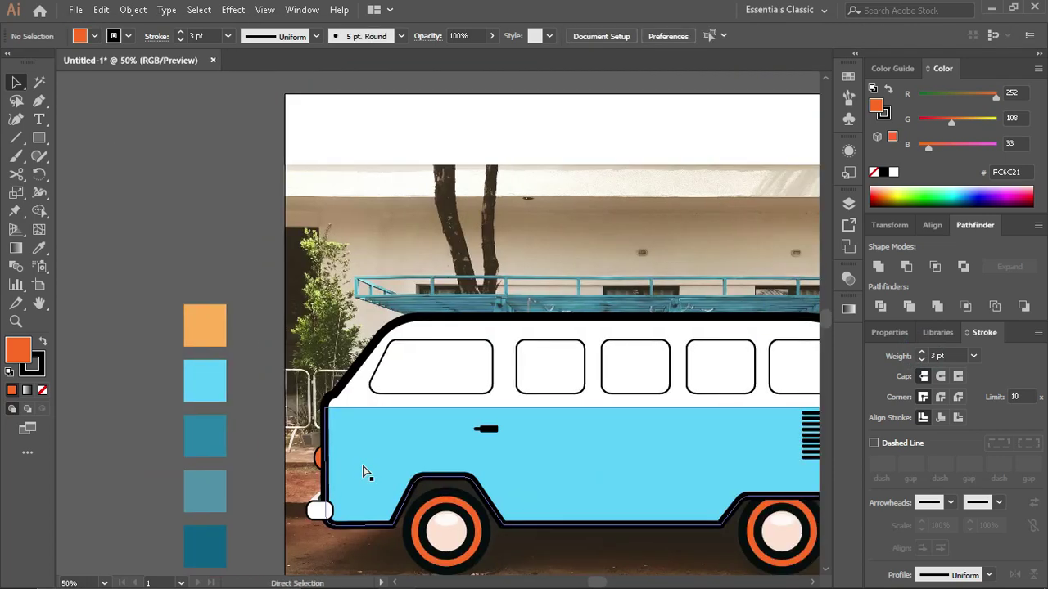
scroll(365, 472, "down", 1)
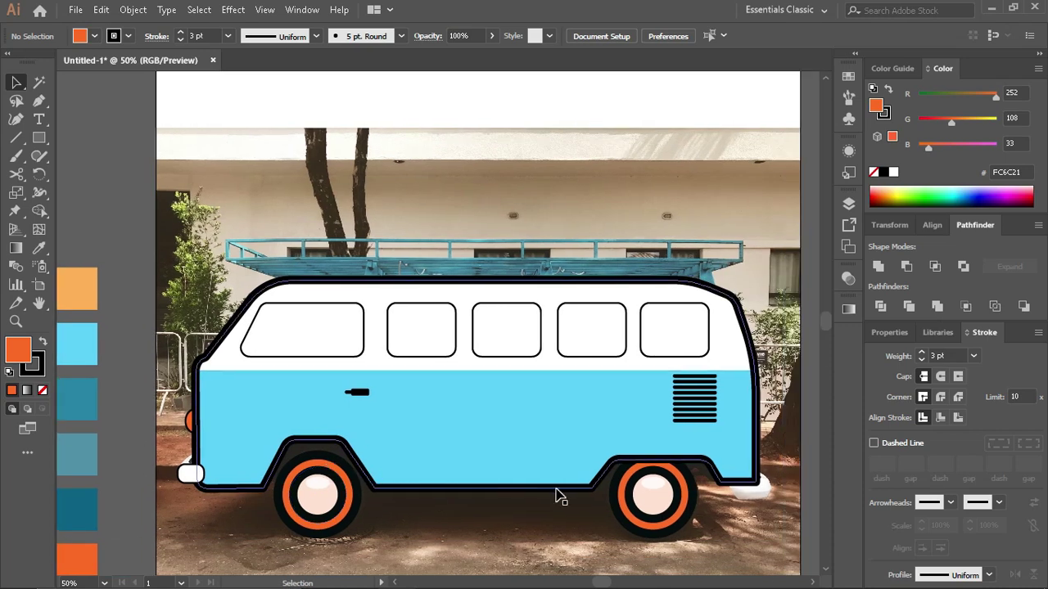
left_click(499, 451)
Step: Draw a no-fill rectangle across the van's lower part
left_click(461, 533)
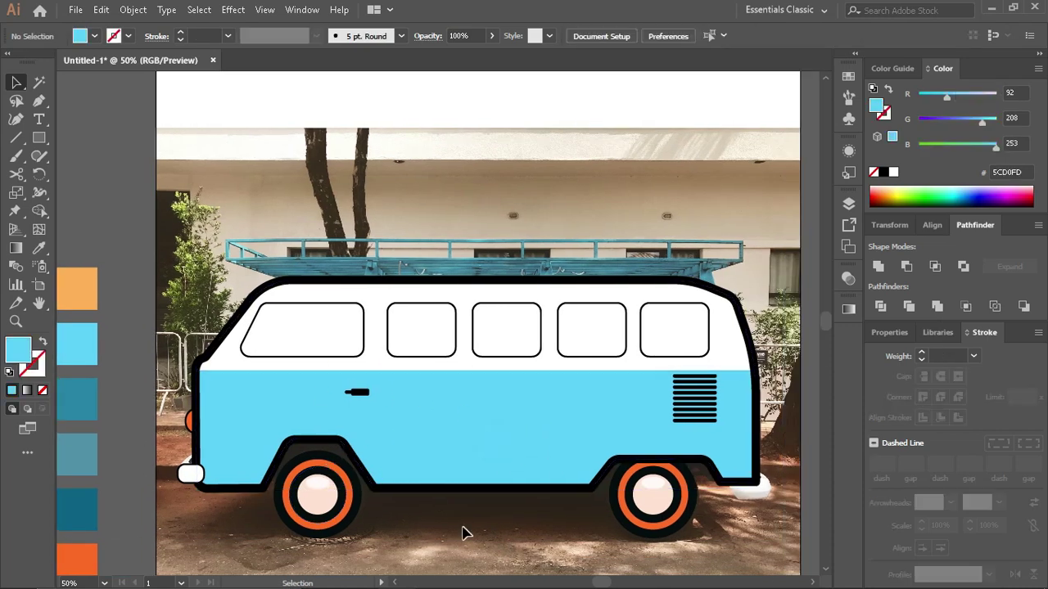
left_click(38, 138)
mouse_move(178, 459)
left_mouse_down()
mouse_move(785, 537)
mouse_move(777, 522)
left_mouse_up()
left_click(16, 82)
left_click(873, 172)
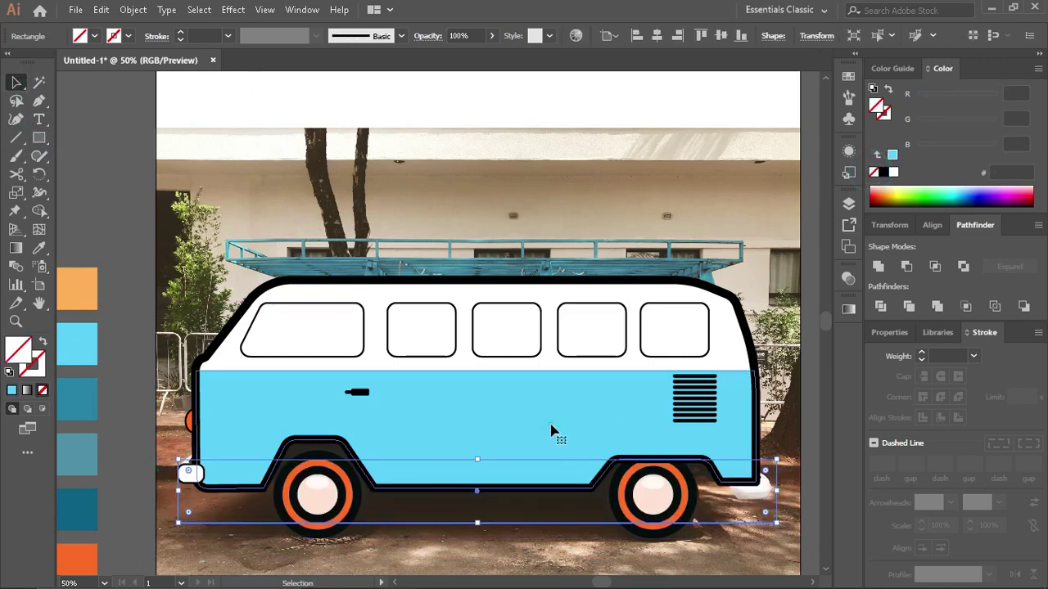
Step: Split a lower band off the van body using the Shape Builder
left_click(552, 433)
key("/")
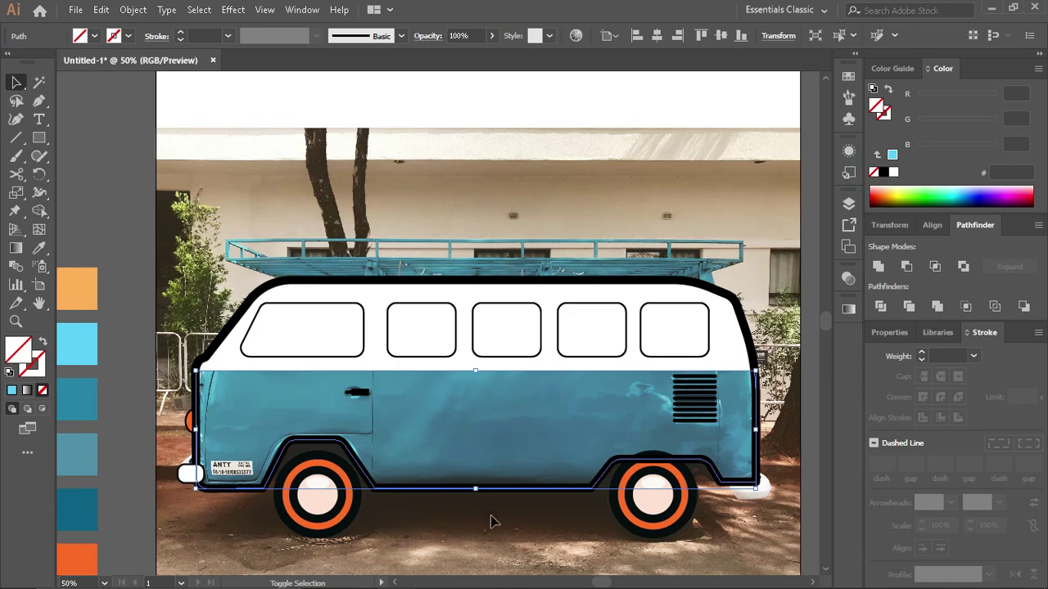
left_click(497, 521, "shift")
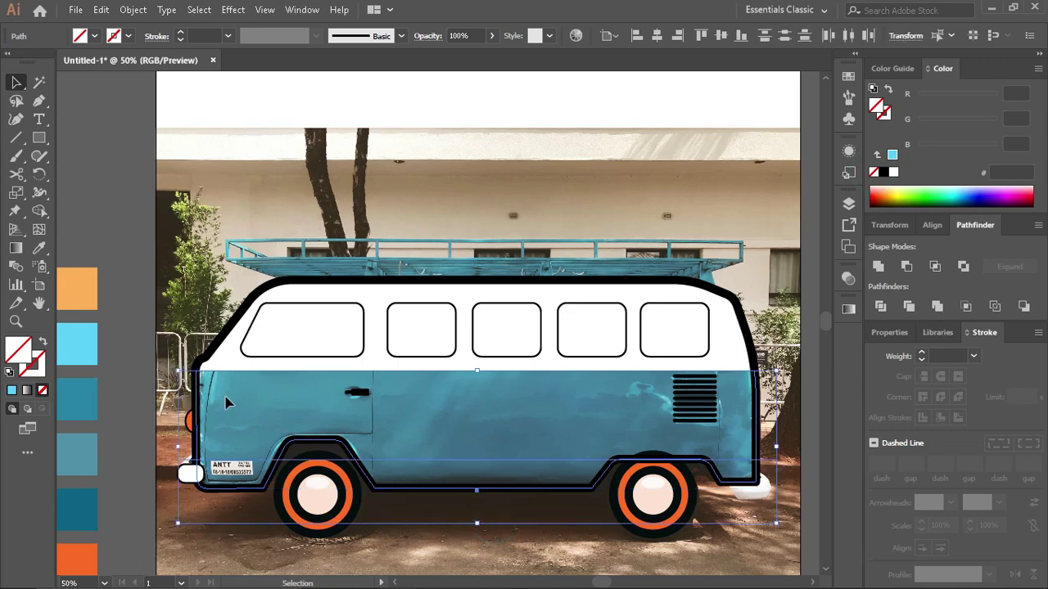
left_click(41, 190)
left_click(479, 510)
left_click(17, 82)
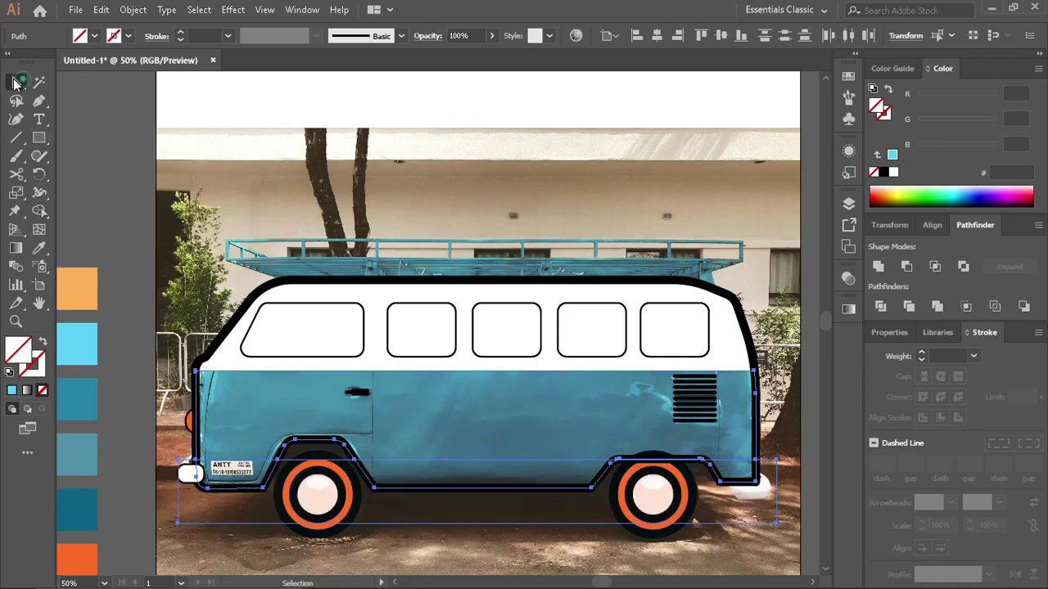
left_click(442, 557)
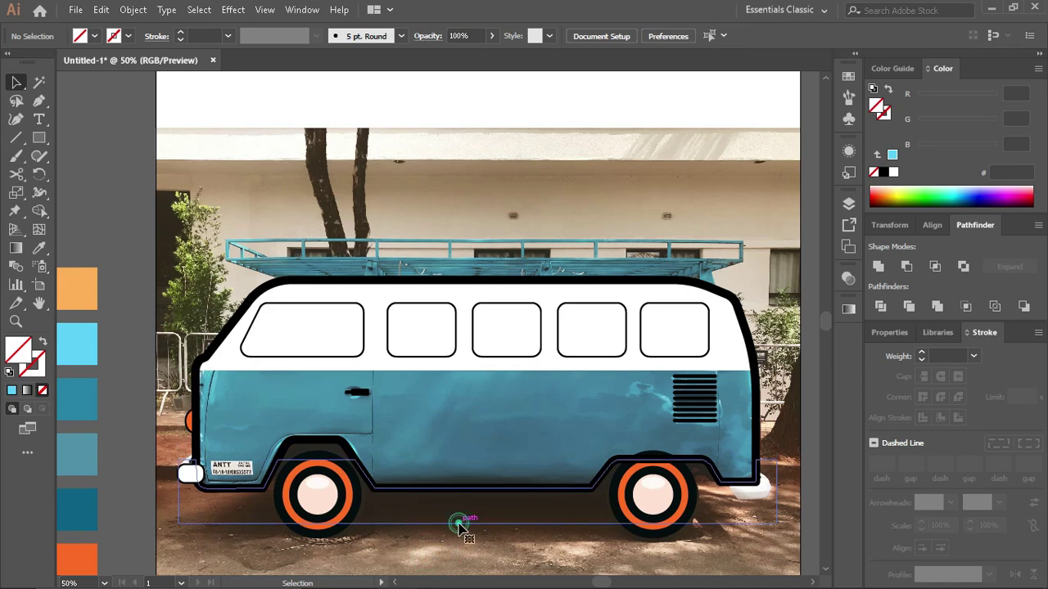
Step: Refill the van body light blue and the middle lower band dark teal
left_click(419, 459)
left_click(425, 386)
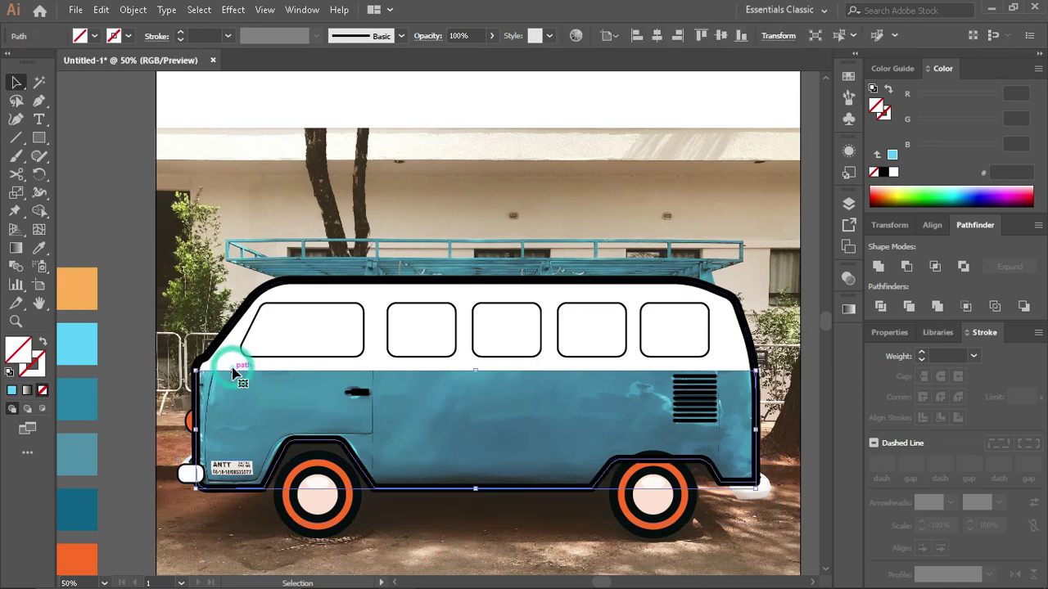
left_click(38, 248)
left_click(76, 344)
key("v")
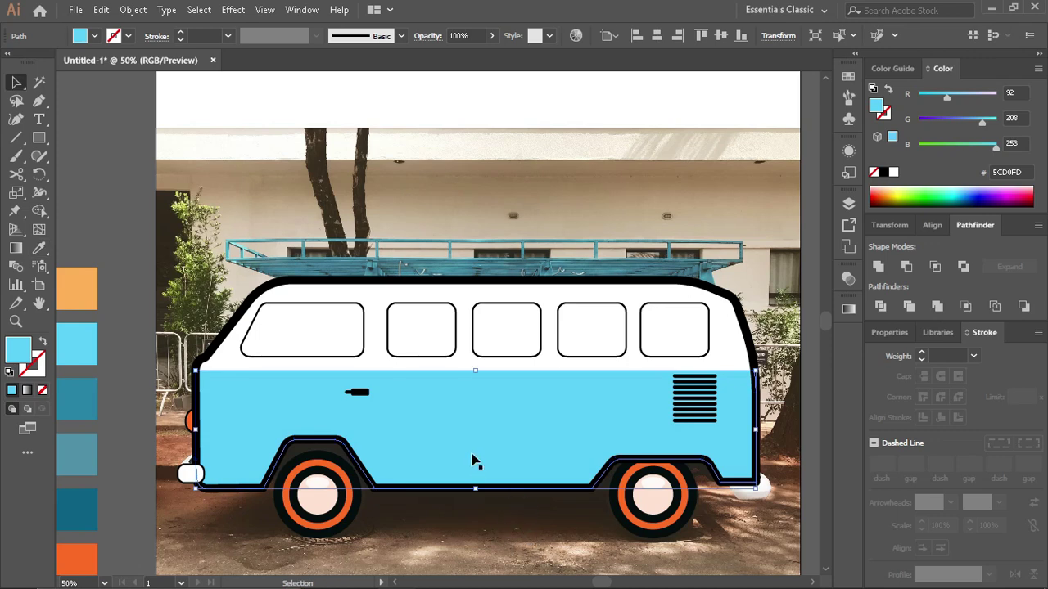
left_click(475, 460)
Step: Fill the front and rear lower band pieces dark teal 2783A7
left_click(373, 461)
key("i")
left_click(77, 394)
key("v")
left_click(234, 463)
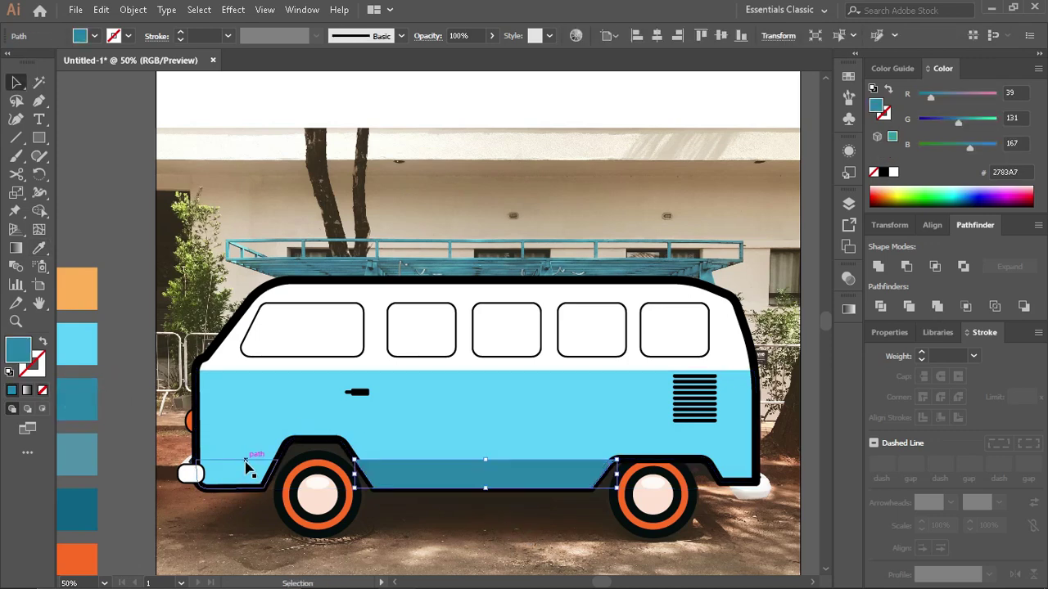
key("i")
left_click(426, 462)
key("v")
left_click(741, 467)
key("i")
left_click(568, 463)
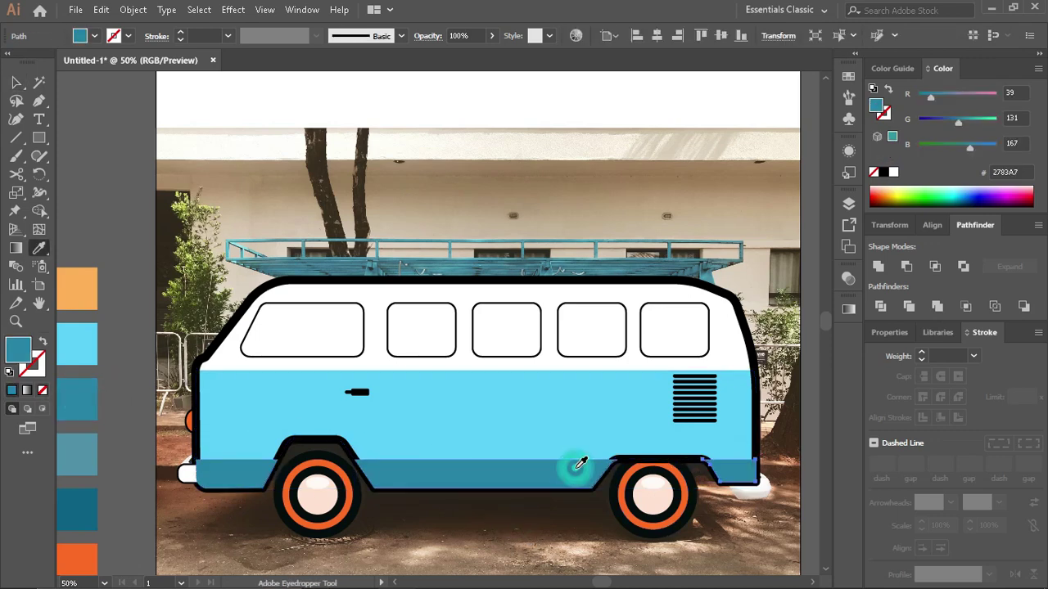
key("v")
left_click(479, 534)
Step: Remove the fill from the light-blue body and lower strip
scroll(206, 491, "left", 2)
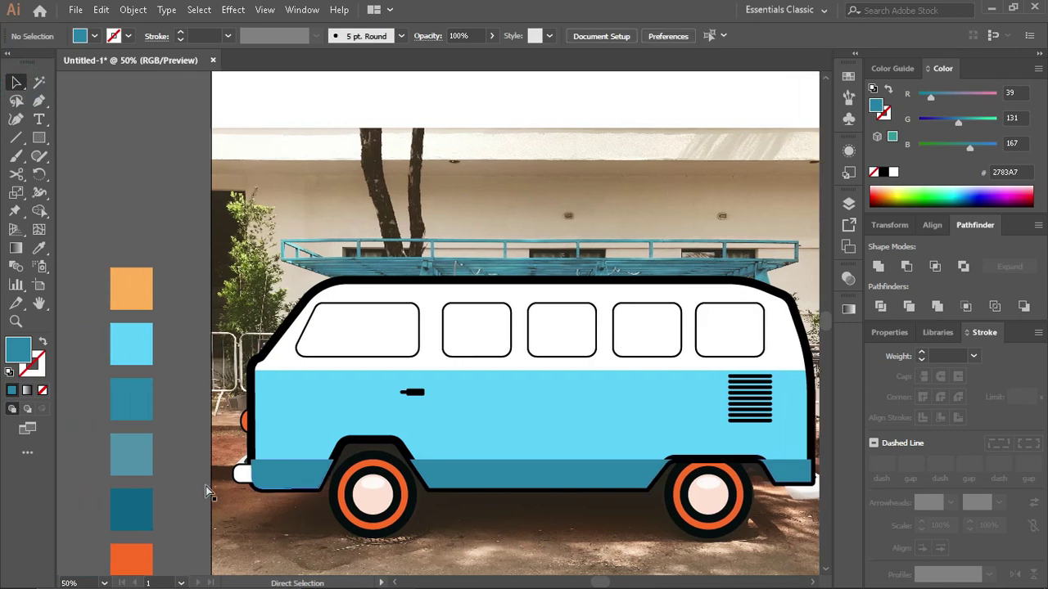
scroll(248, 424, "up", 1)
scroll(360, 548, "down", 1)
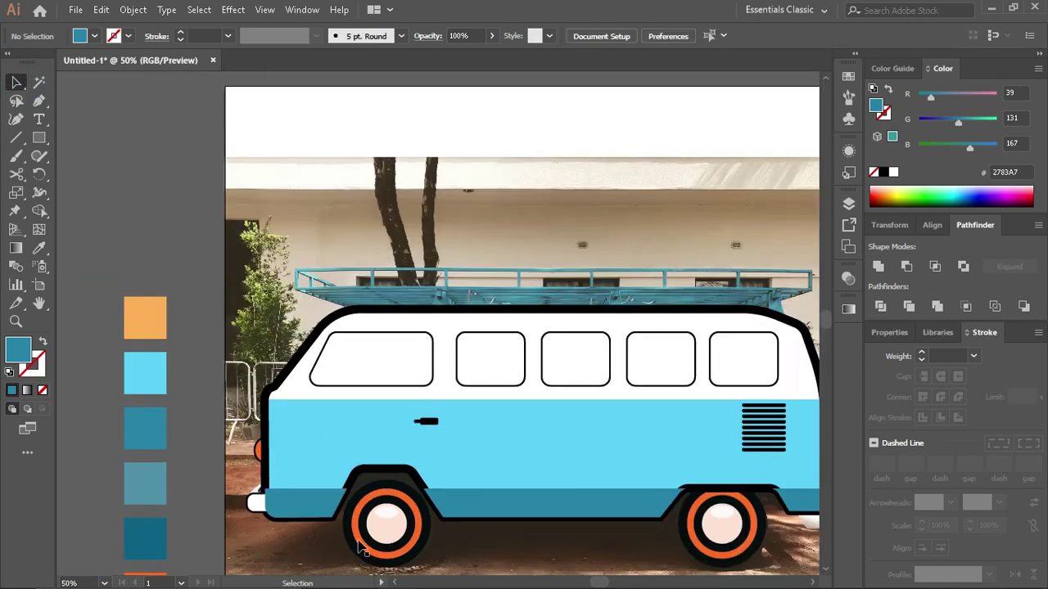
left_click(575, 515)
key("slash")
key("ctrl+shift+a")
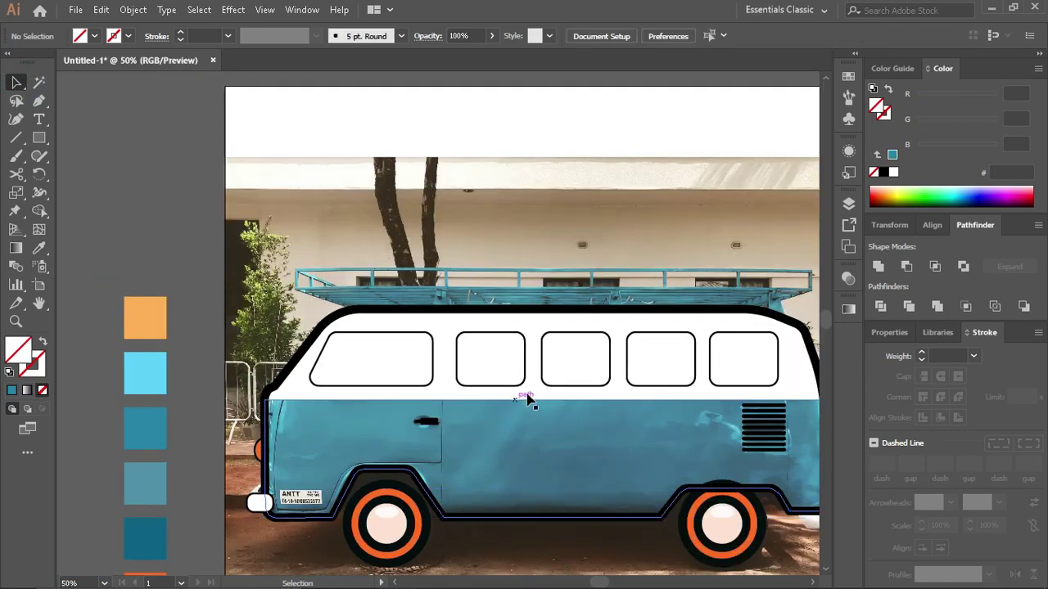
left_click(528, 399)
Step: Squash the roof path into a thin black strip at 29% opacity
scroll(528, 398, "up", 1)
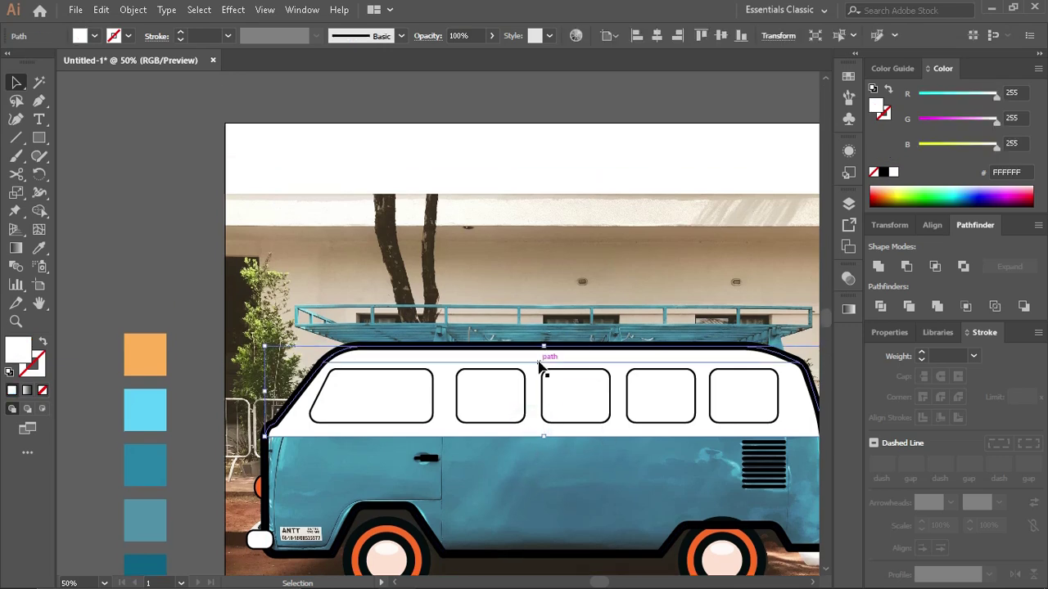
left_click(538, 362)
key("slash")
scroll(540, 366, "up", 1)
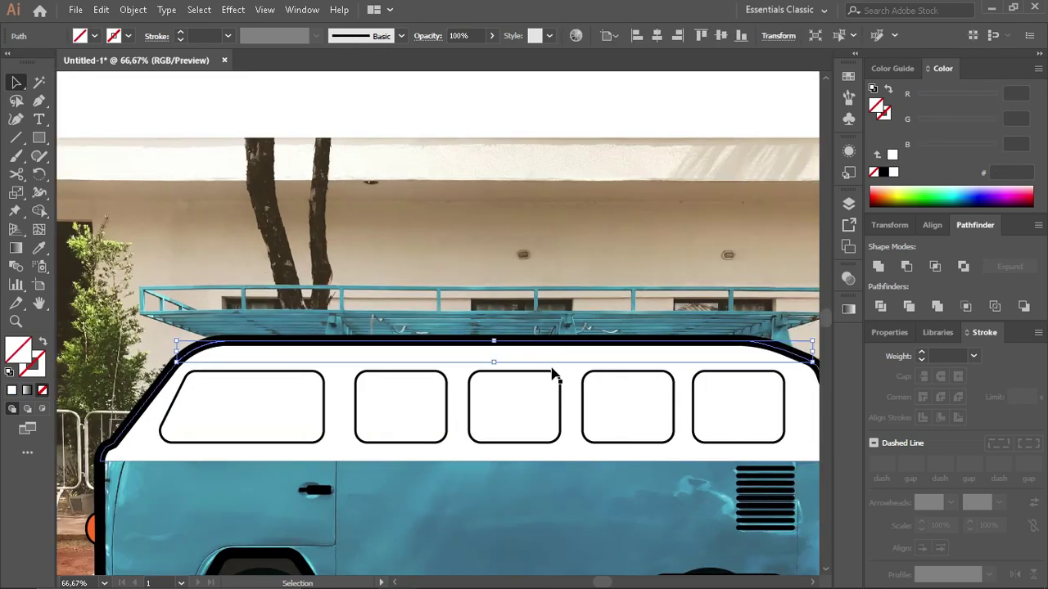
left_click_drag(494, 343, 494, 357)
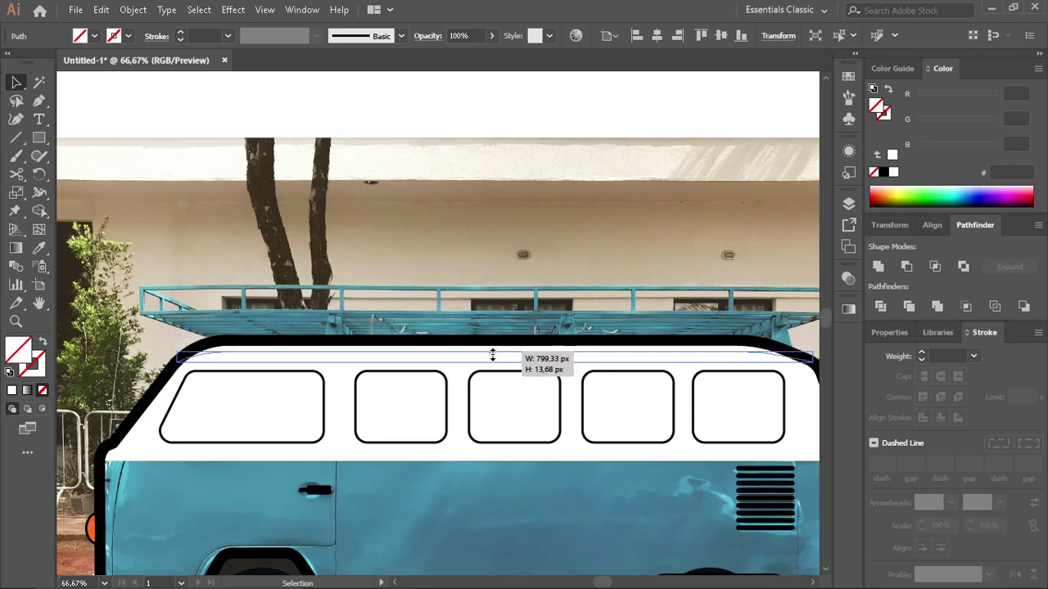
key("ctrl+minus")
key("ctrl+minus")
scroll(413, 438, "left", 3)
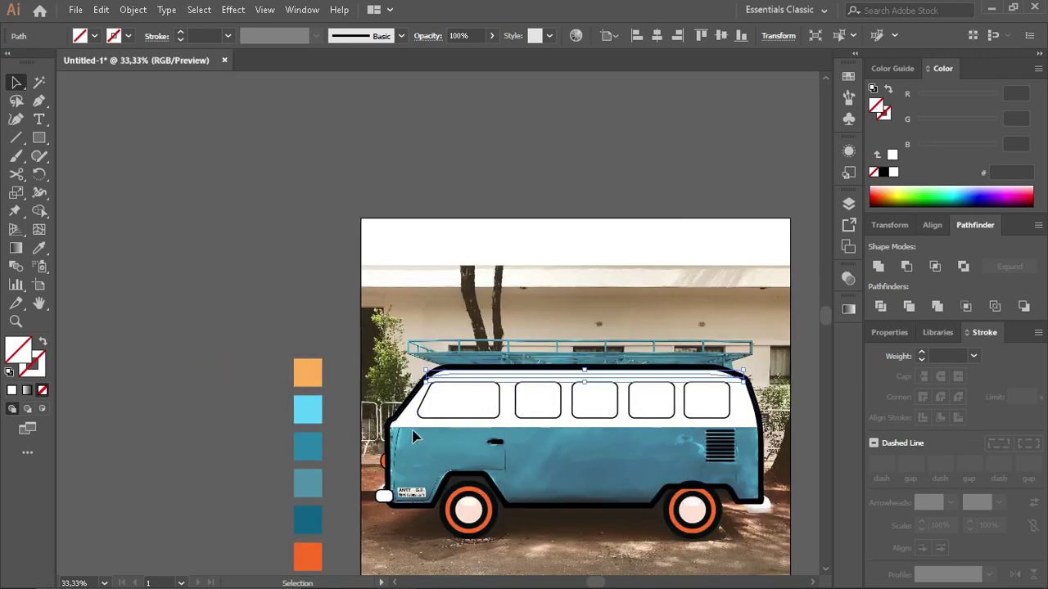
left_click(883, 173)
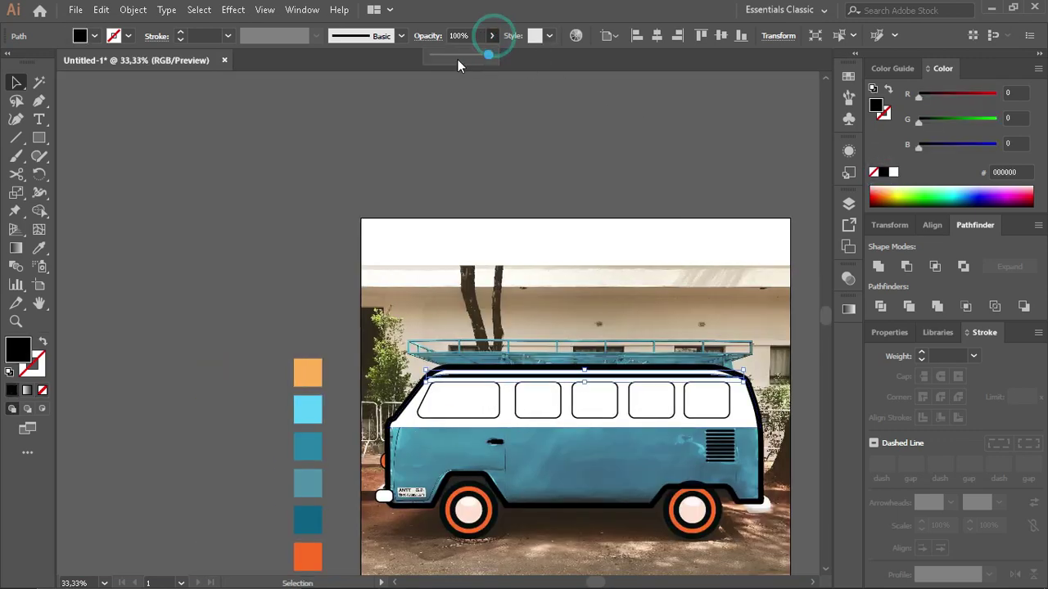
left_click(547, 163)
Step: Move the strip's end anchors so it follows the roof curve
scroll(573, 414, "up", 2)
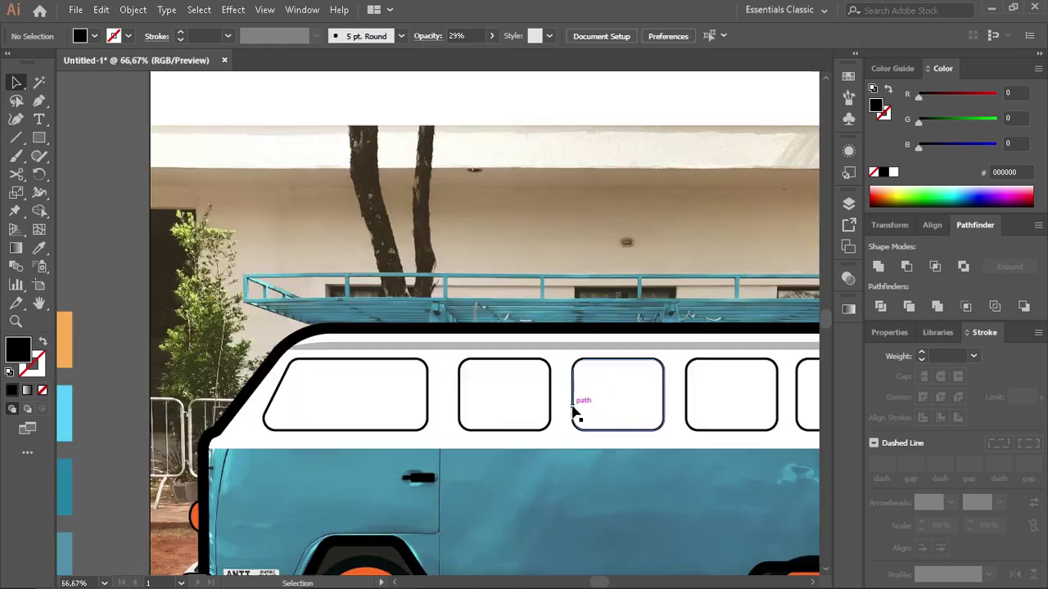
left_click(335, 346)
scroll(341, 351, "up", 1)
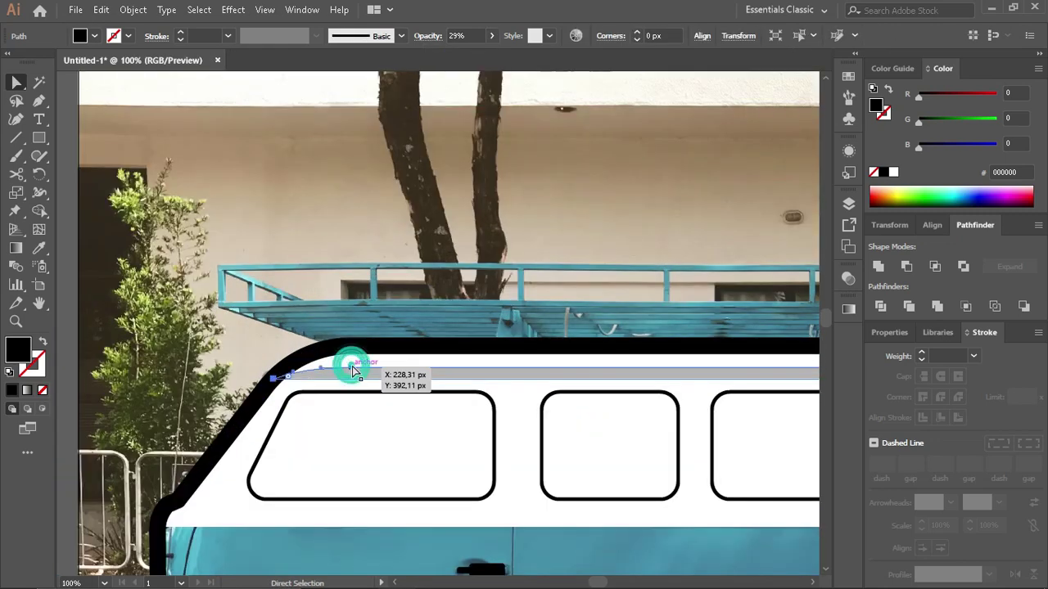
left_click_drag(346, 363, 293, 379)
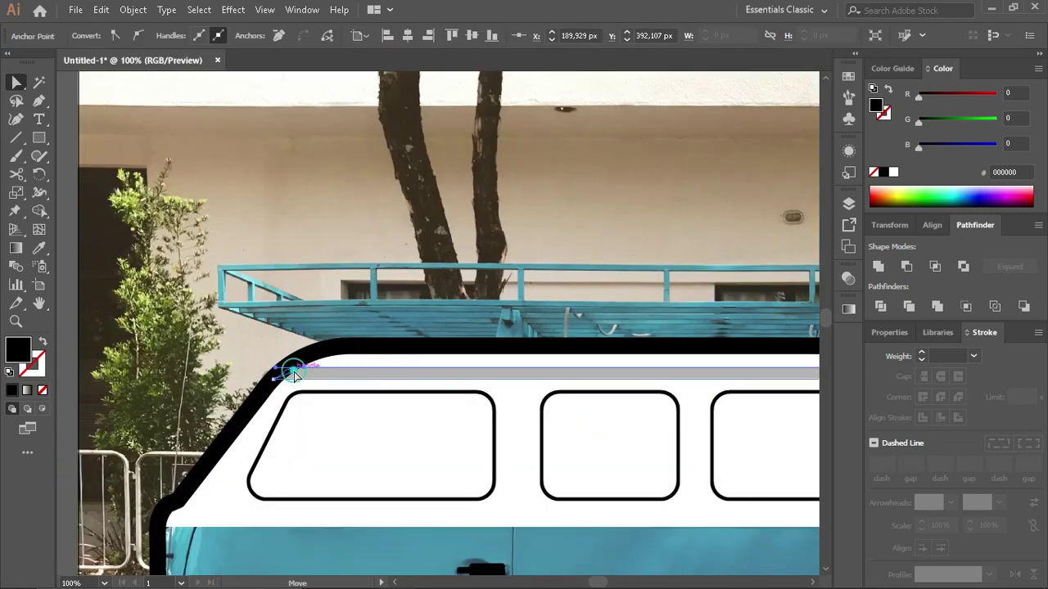
scroll(327, 398, "down", 1)
scroll(327, 398, "down", 1)
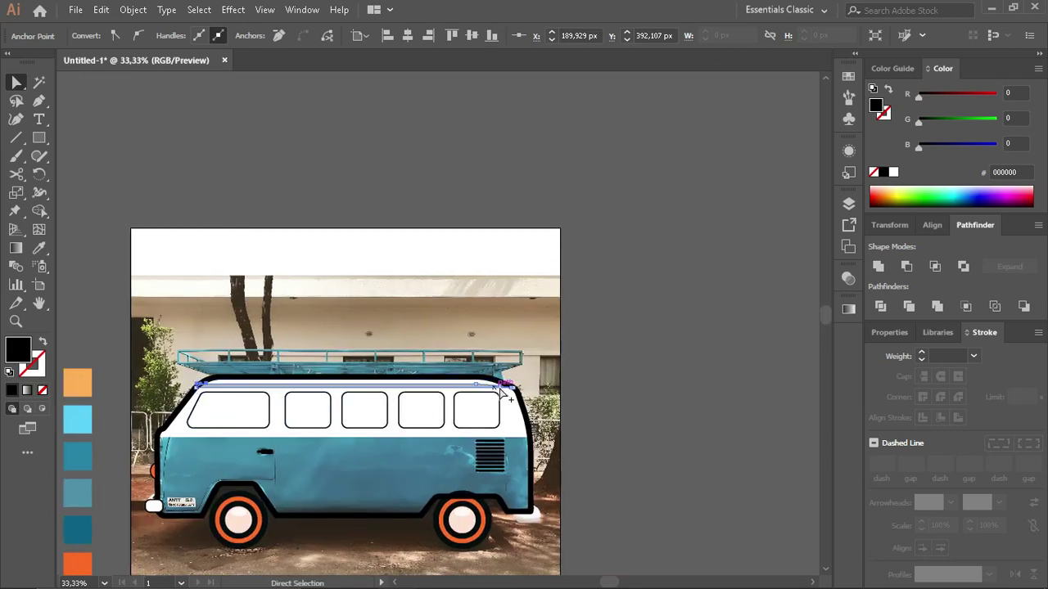
scroll(483, 389, "up", 3)
left_click_drag(368, 385, 507, 393)
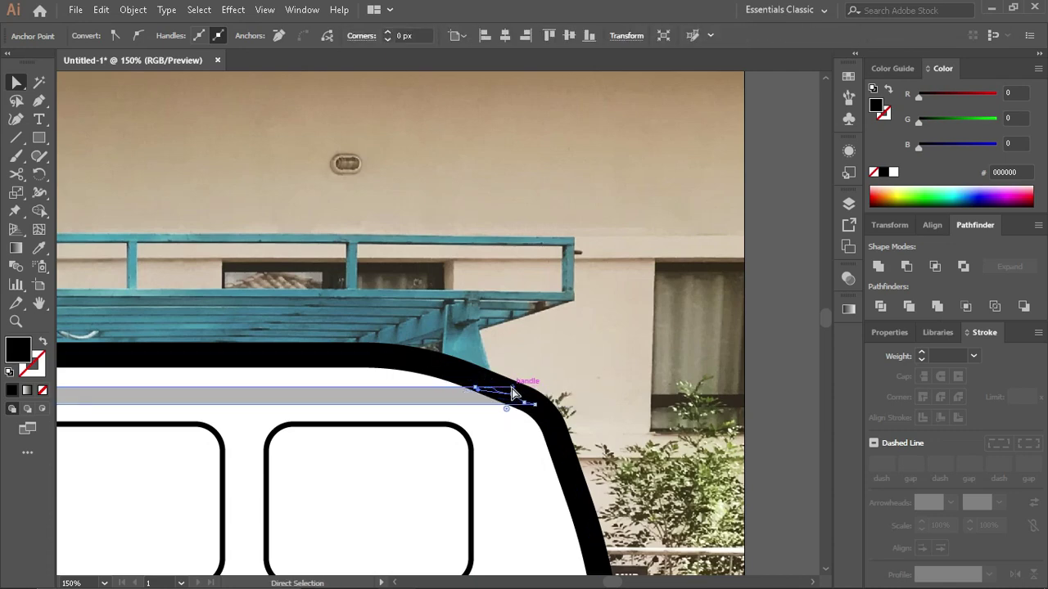
key("ctrl+shift+a")
key("ctrl+minus")
key("ctrl+minus")
key("ctrl+minus")
Step: Pen a straight line across the roof with a 6 pt stroke
scroll(486, 410, "left", 2)
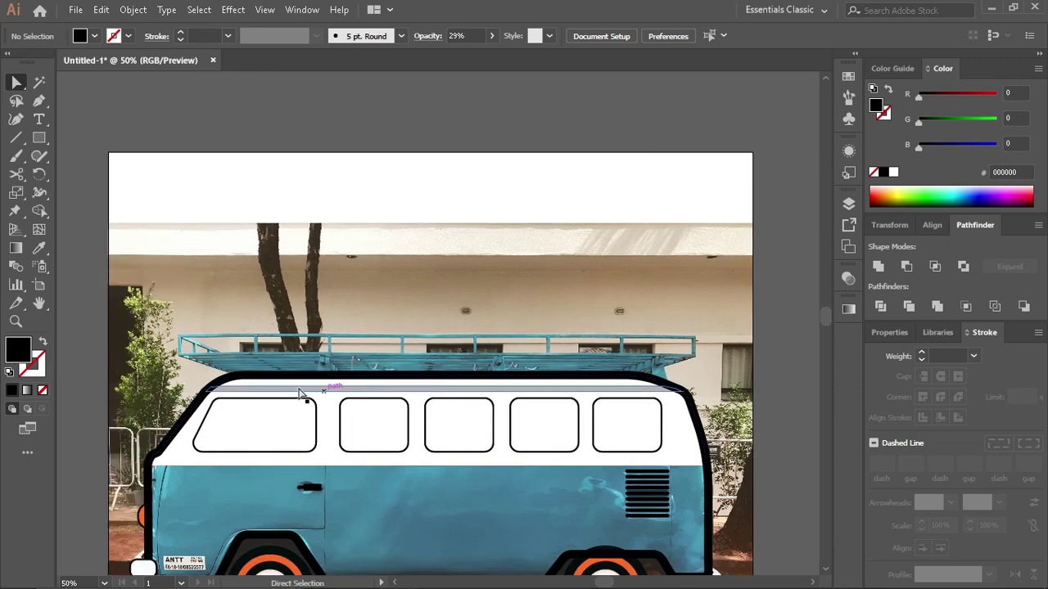
scroll(304, 398, "up", 2)
scroll(409, 468, "down", 1)
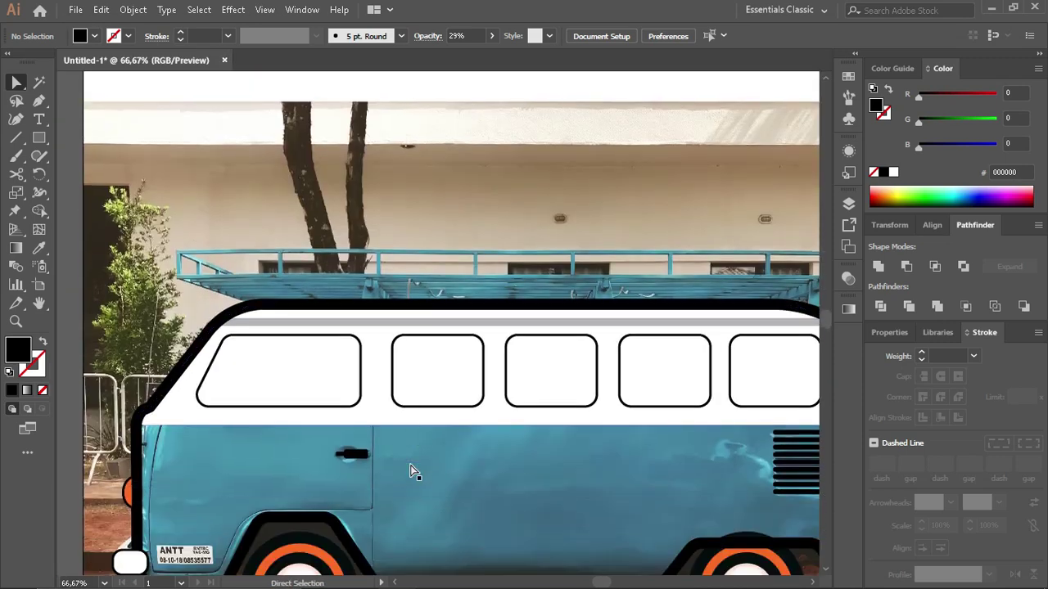
left_click(38, 102)
left_click(214, 329)
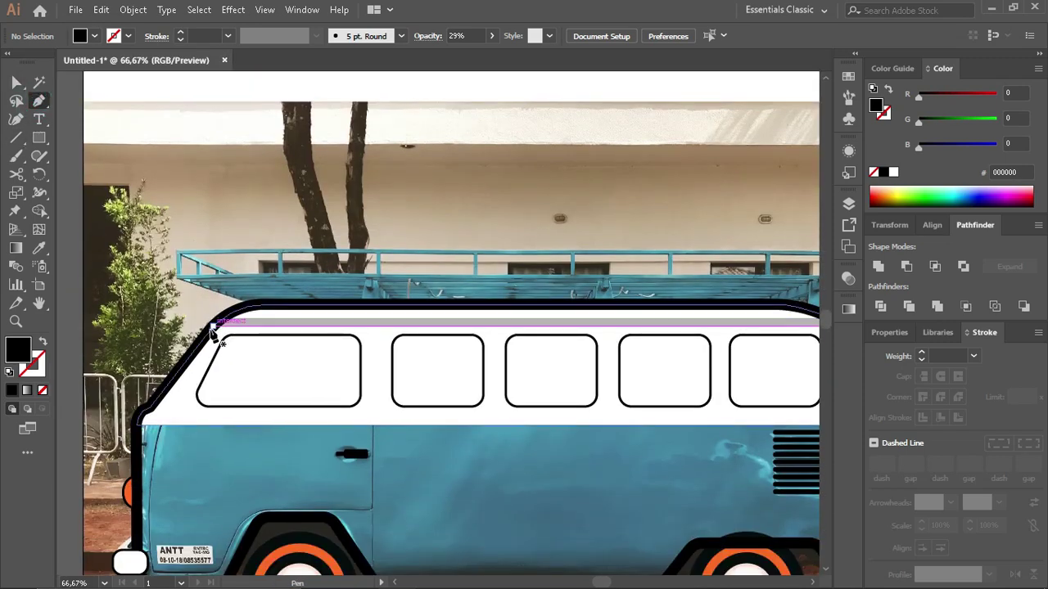
scroll(737, 331, "right", 2)
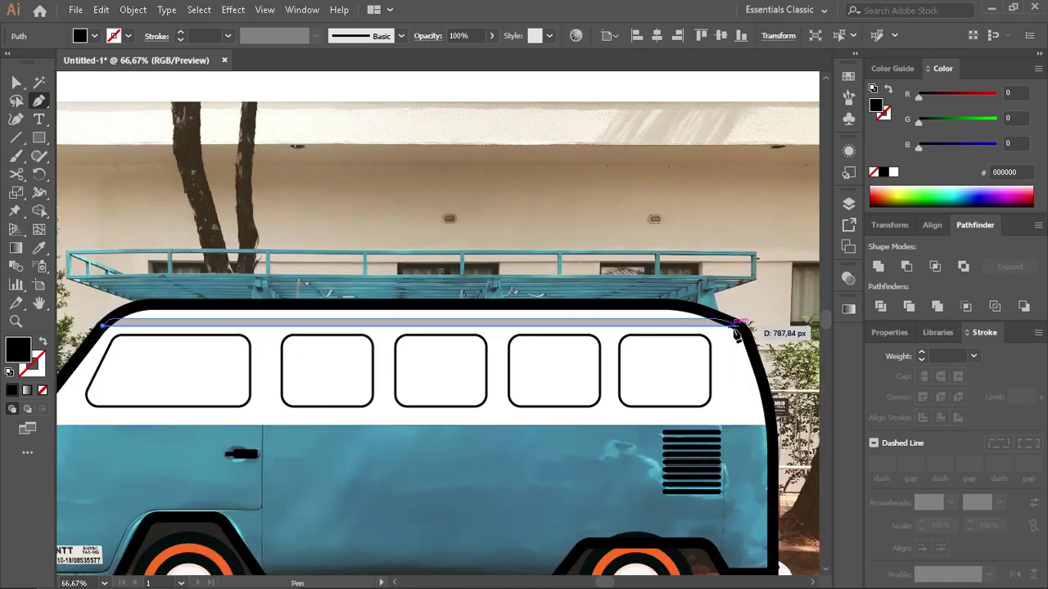
left_click(736, 326)
left_click(17, 82)
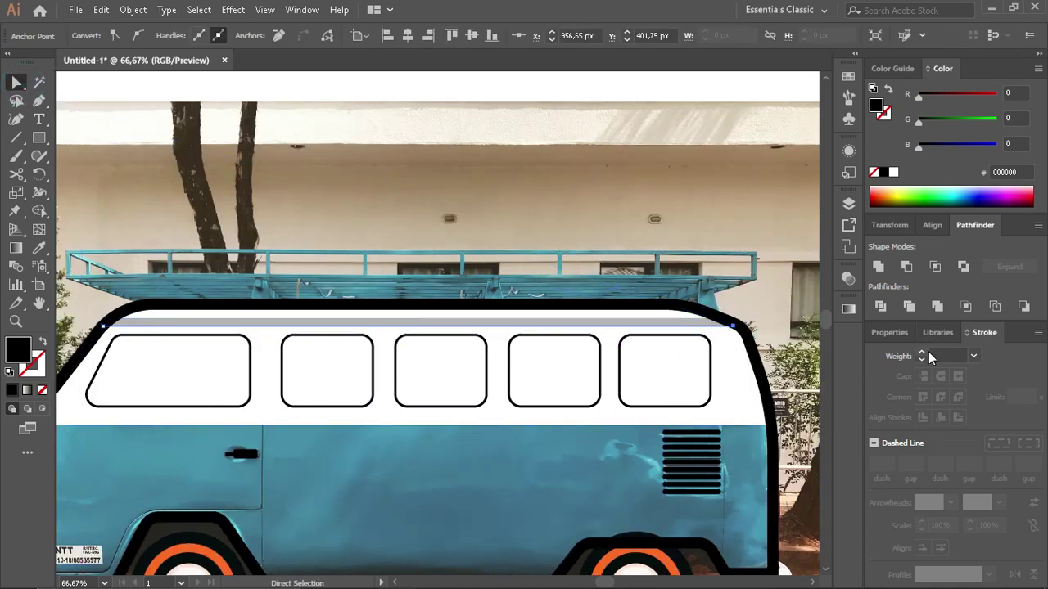
left_click(923, 353)
left_click(923, 353)
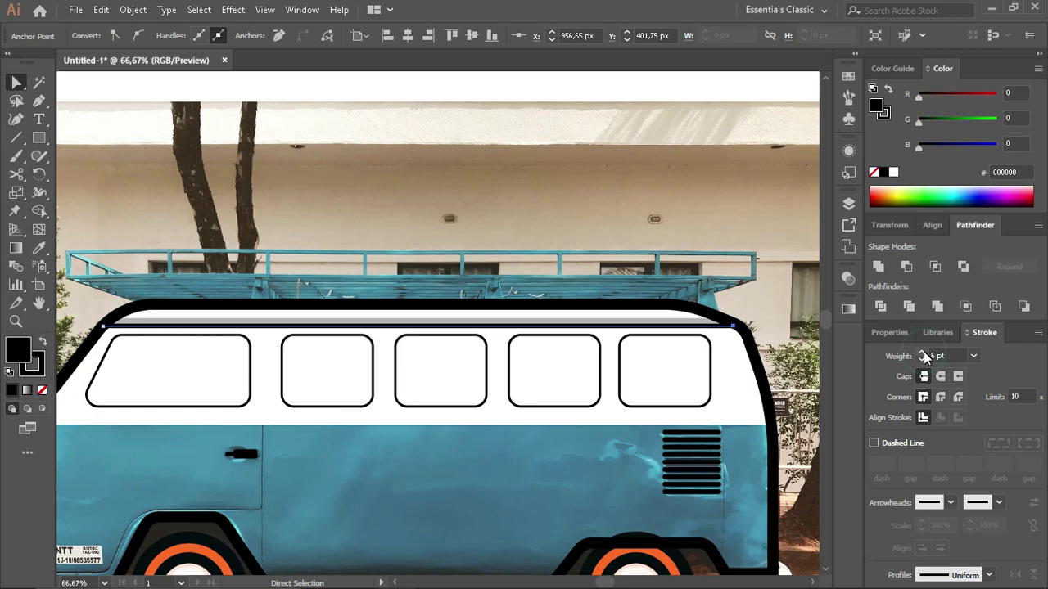
Step: Select the van's front side window
left_click(755, 222)
scroll(782, 390, "left", 1)
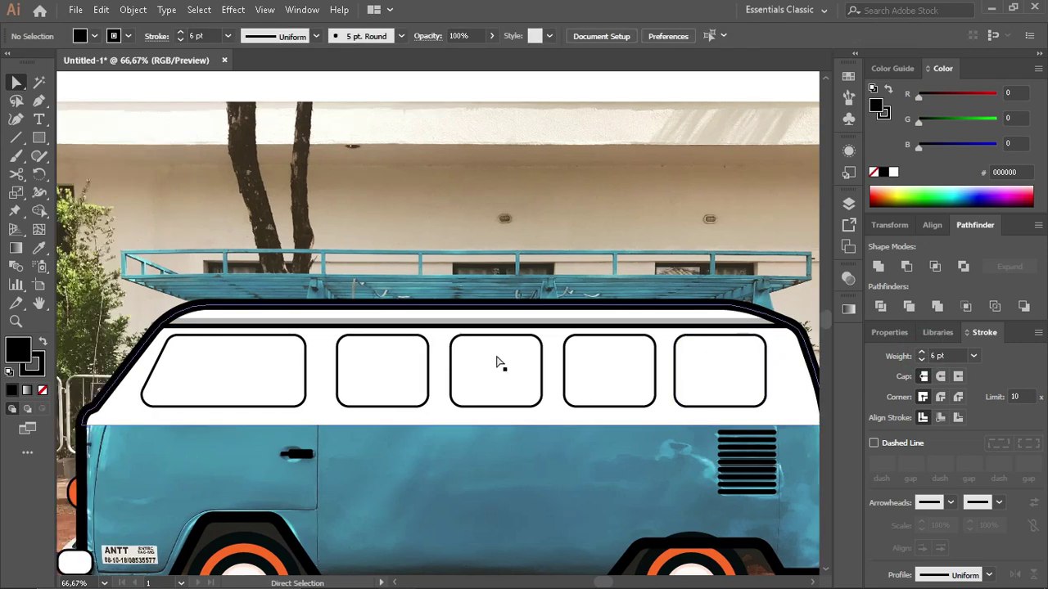
scroll(300, 402, "left", 1)
scroll(299, 402, "left", 1)
left_click(298, 407)
scroll(311, 421, "down", 1)
scroll(311, 421, "down", 1)
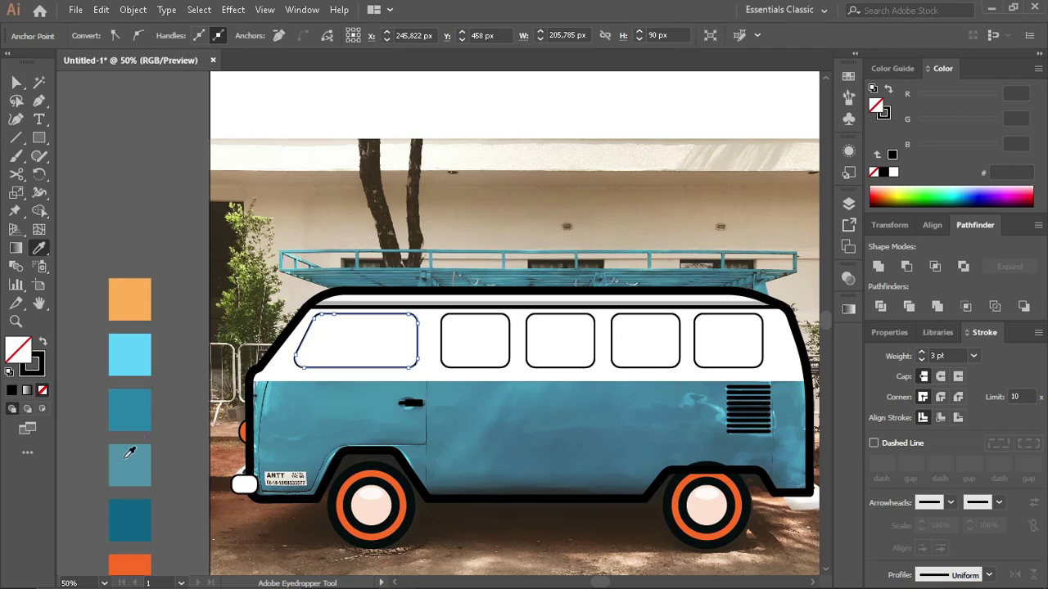
Step: Fill the front side window dark teal 0D6285 with a 4 pt black outline
left_click(139, 514)
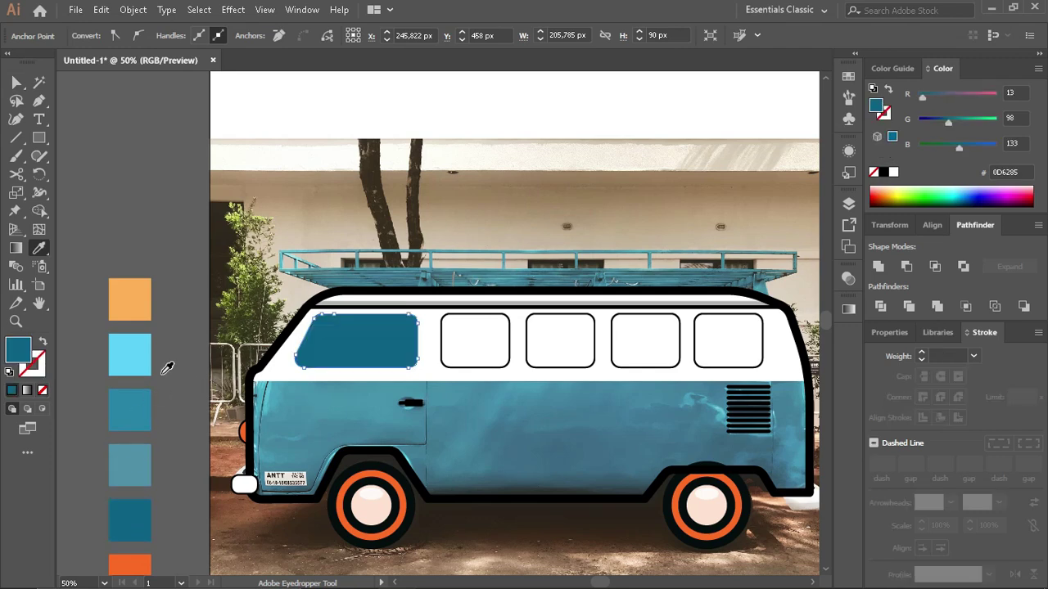
key("v")
left_click(922, 352)
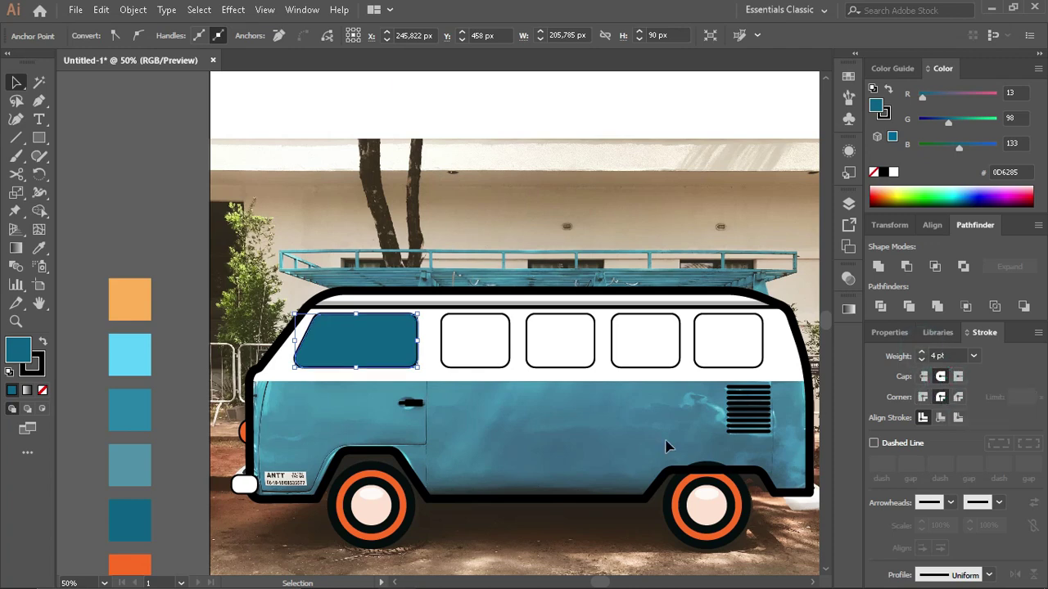
scroll(307, 350, "up", 2)
left_click(381, 346)
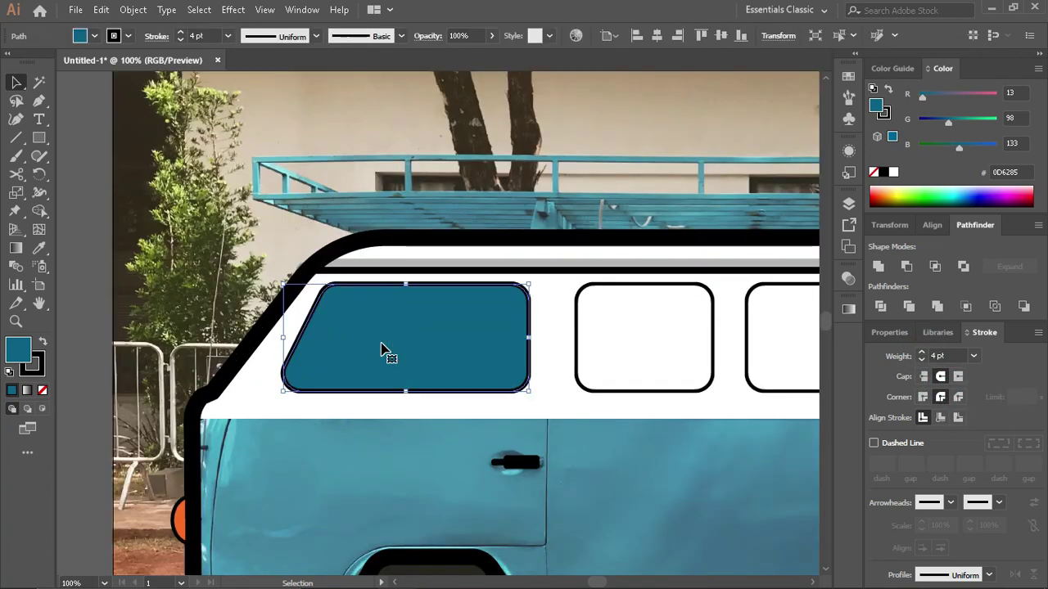
scroll(102, 184, "down", 2)
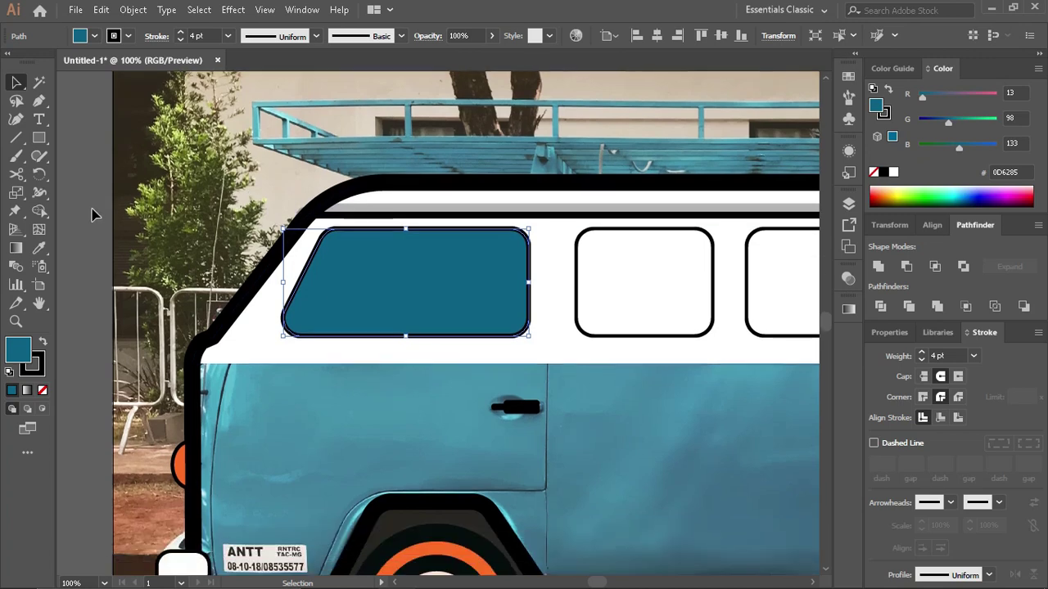
left_click(80, 163)
Step: Draw a tall glare-stripe rectangle and rotate it into a slant over the front window
left_click_drag(121, 152, 164, 291)
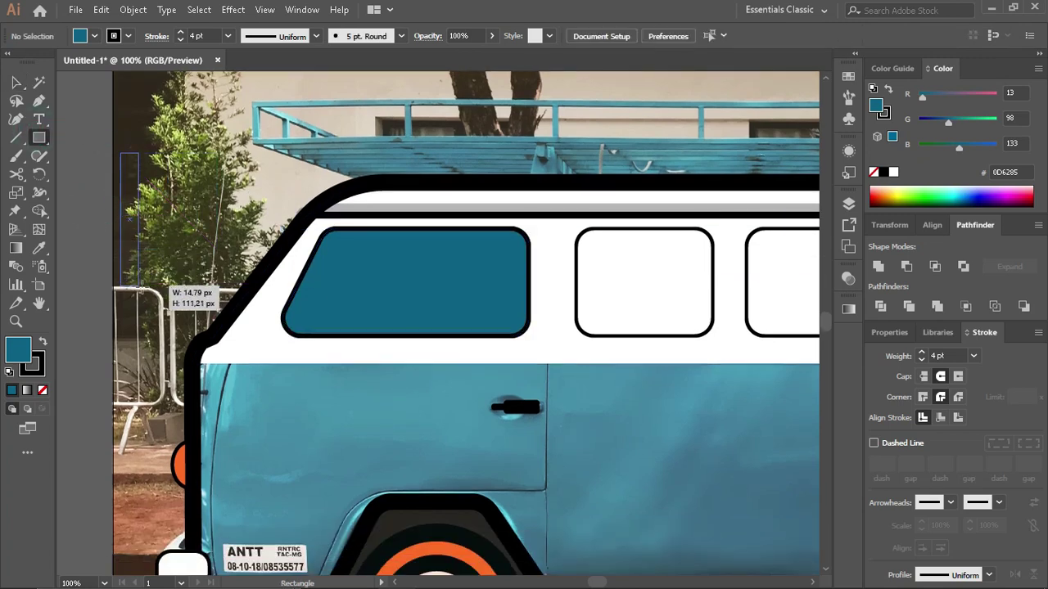
left_click(20, 80)
mouse_move(180, 146)
left_mouse_down()
mouse_move(223, 196)
mouse_move(448, 252)
mouse_move(485, 200)
left_mouse_up()
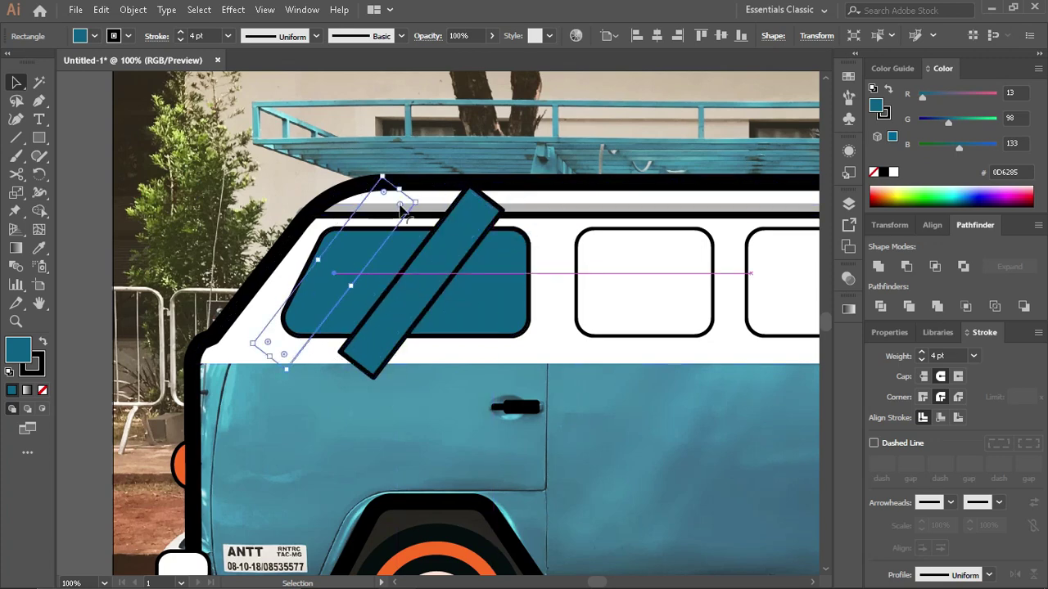
left_click_drag(436, 279, 348, 272)
left_click_drag(413, 201, 400, 189)
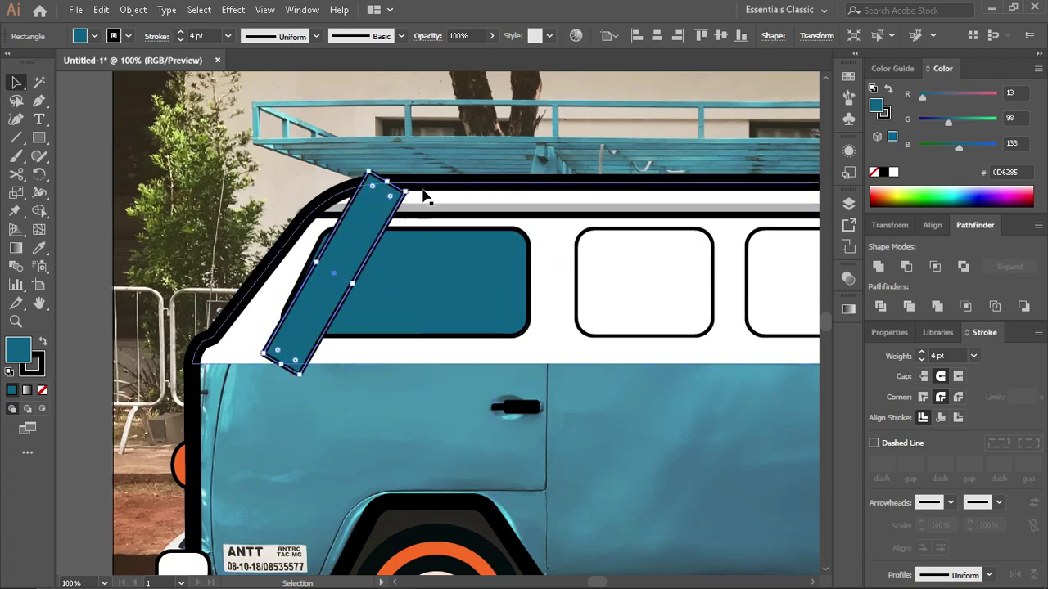
mouse_move(339, 276)
left_mouse_down()
mouse_move(427, 277)
mouse_move(484, 292)
mouse_move(472, 286)
left_mouse_up()
key("ctrl+z")
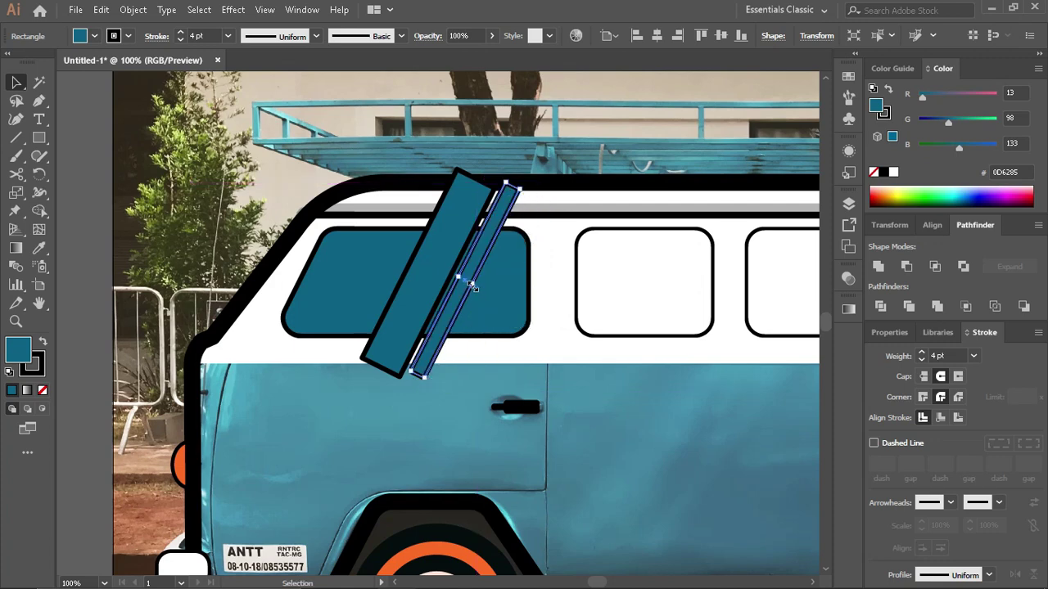
Step: Split the window and strips with Shape Builder, deleting the strip pieces outside the window
left_click(501, 288, "shift")
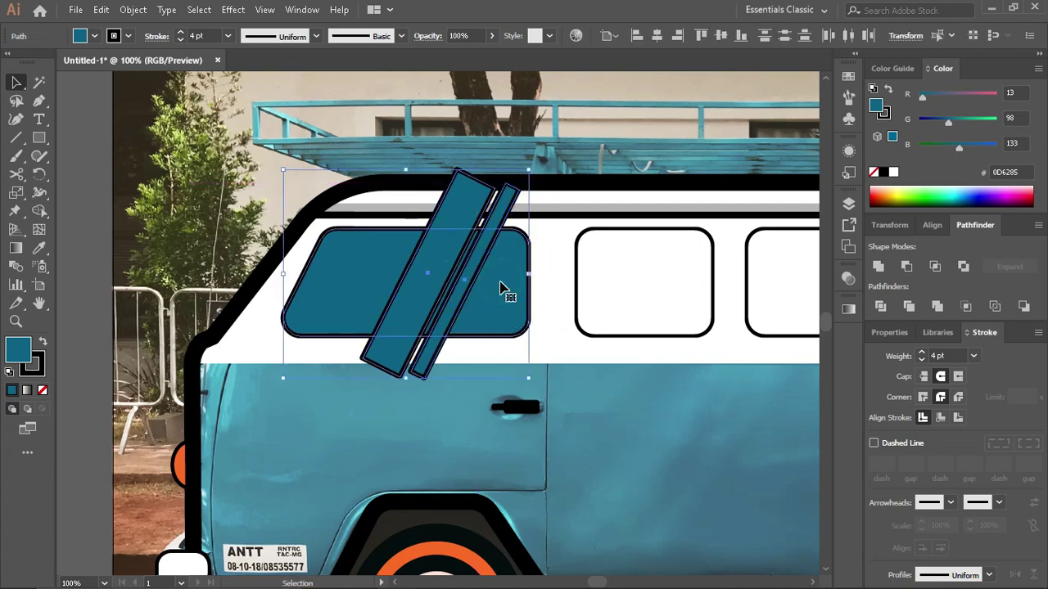
left_click(39, 211)
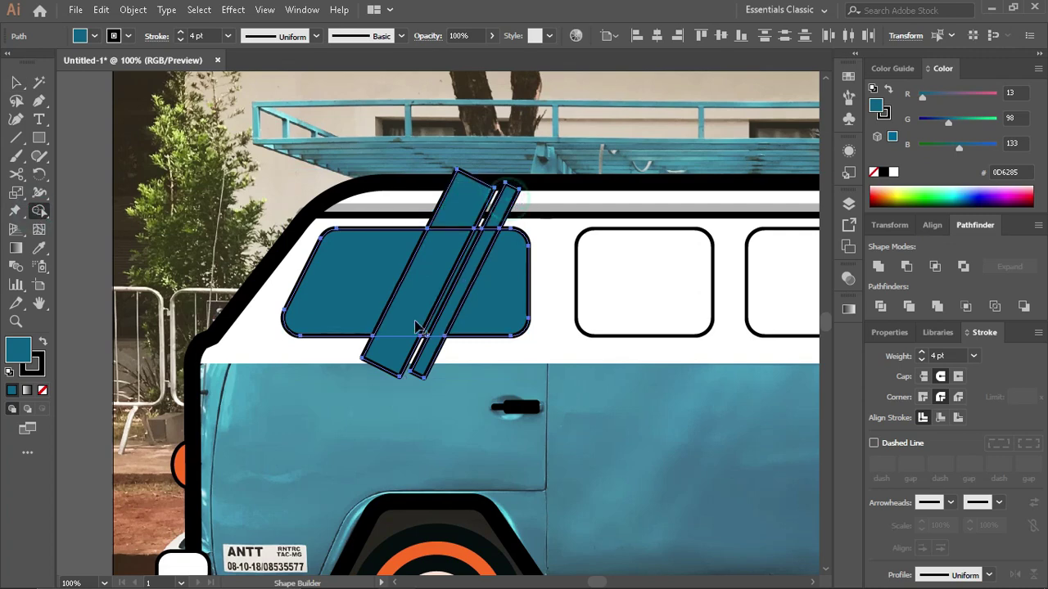
left_click(16, 82)
left_click(90, 168)
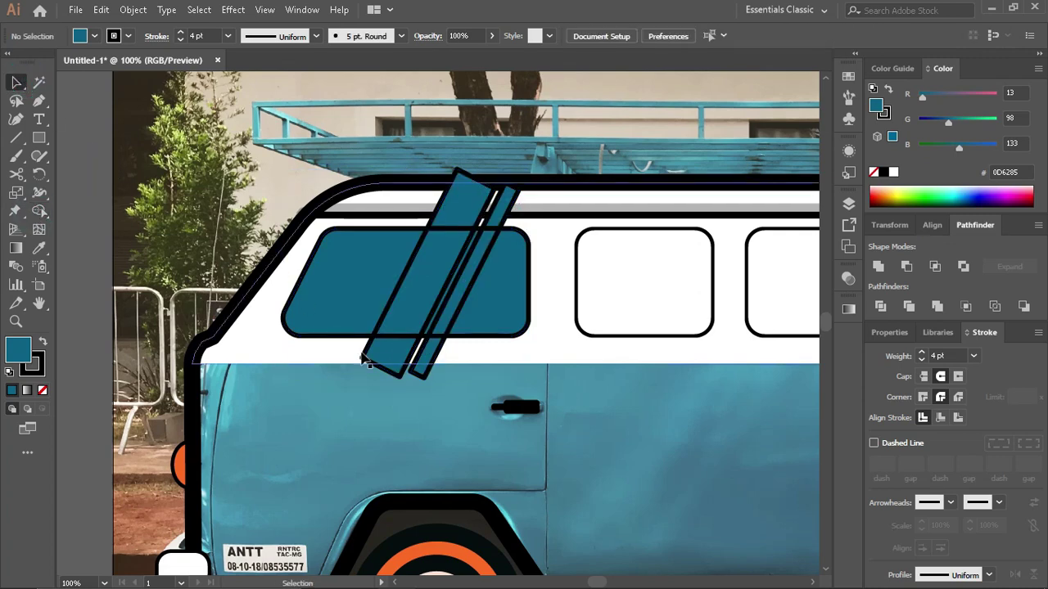
left_click(381, 361)
key("Delete")
left_click(423, 366)
key("Delete")
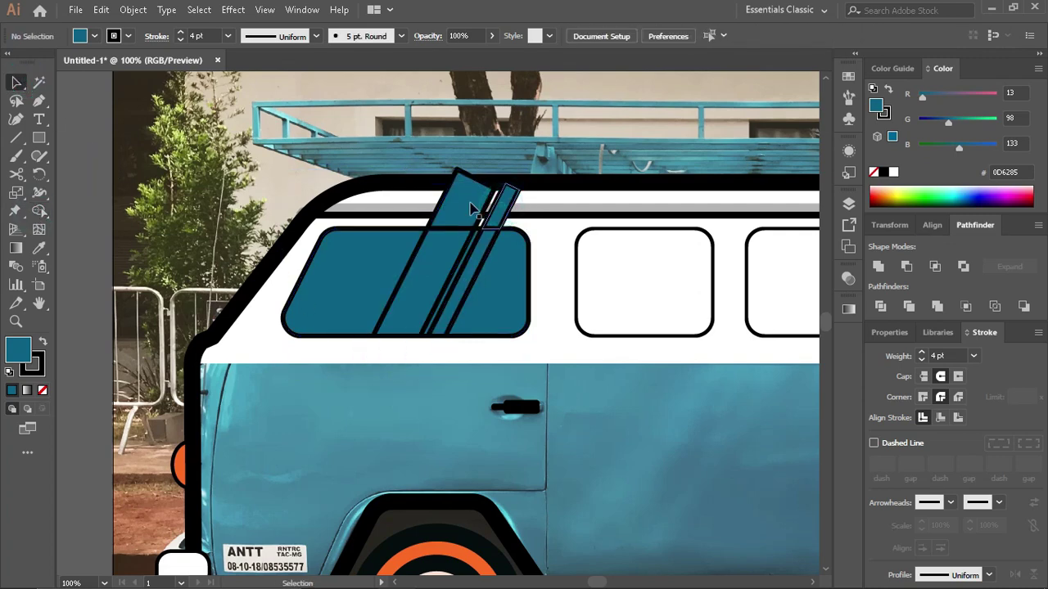
left_click(475, 204)
key("Delete")
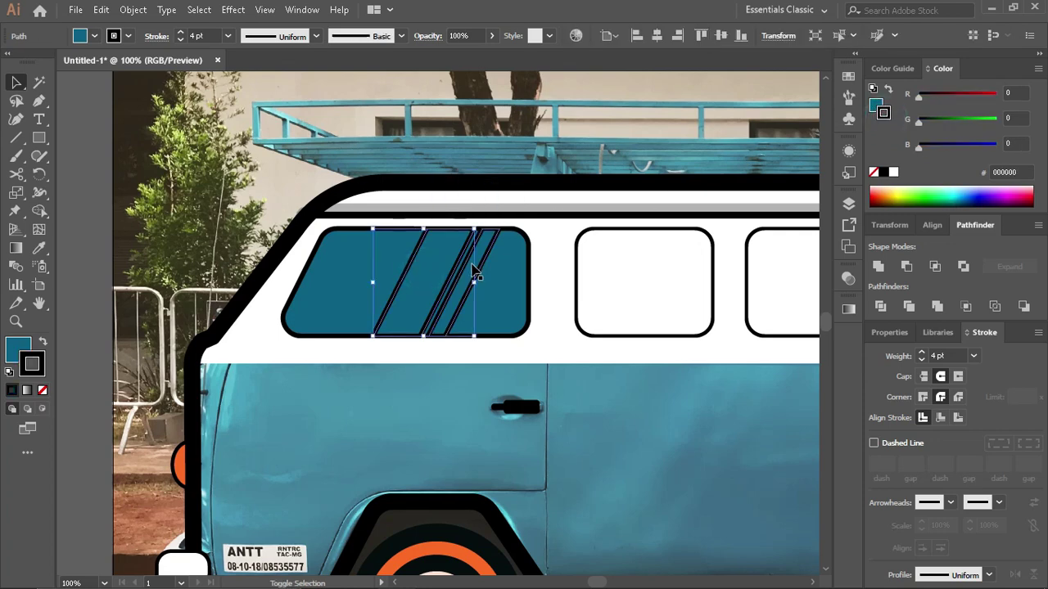
left_click(468, 274)
Step: Set the stripes' stroke to None and eyedrop the light blue #5191AA swatch as their fill
left_click(873, 172)
left_click(876, 102)
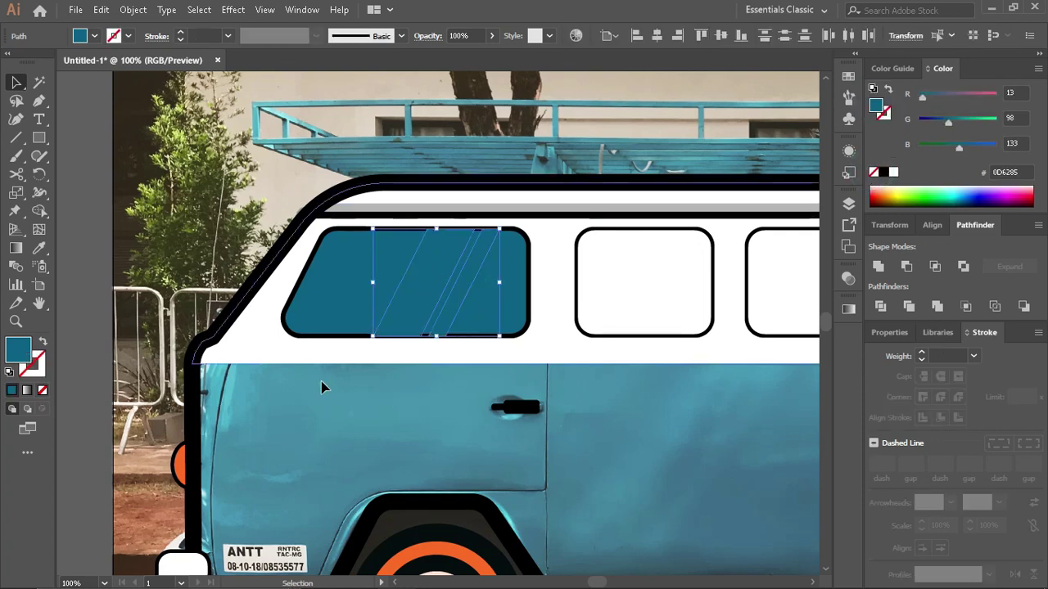
key("ctrl+minus")
scroll(323, 386, "down", 2)
key("i")
left_click(198, 318)
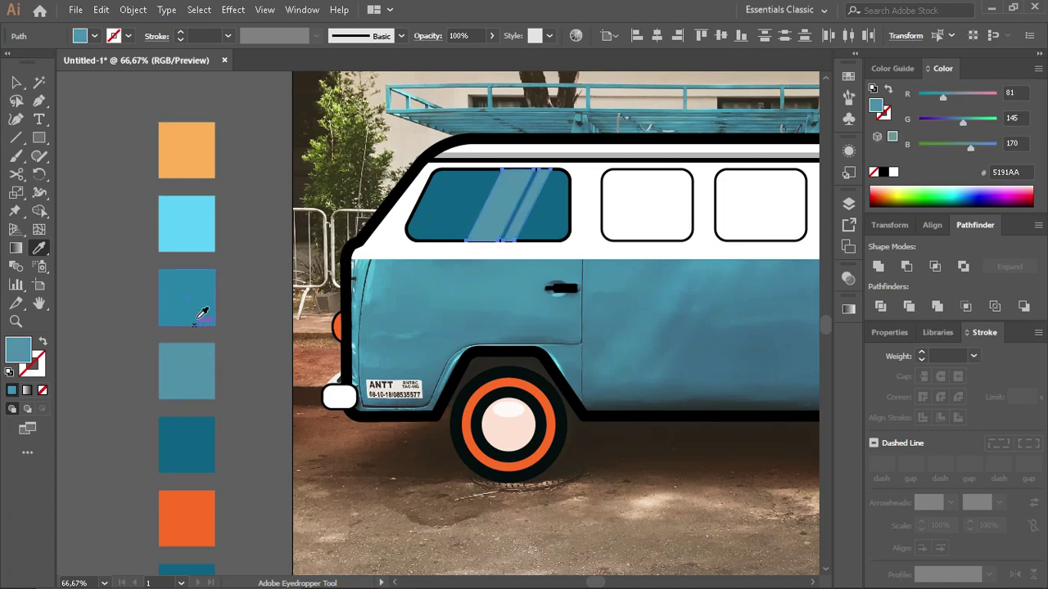
left_click(14, 82)
scroll(519, 198, "up", 2)
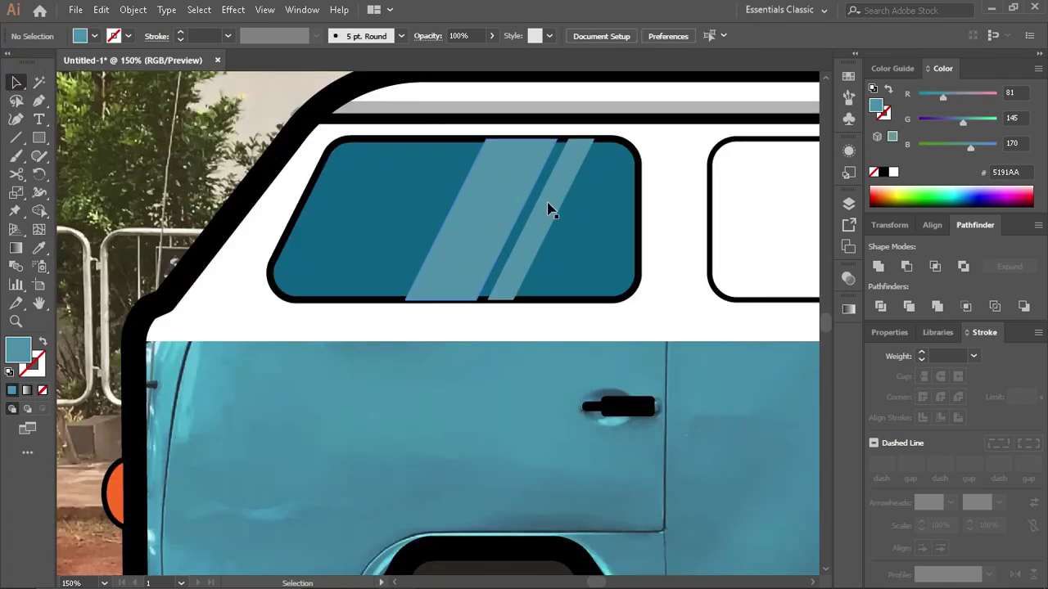
Step: Nudge both stripes slightly right, then undo an attempt to restack the window shape
left_click(547, 217)
left_click(546, 217, "shift")
left_click_drag(545, 221, 559, 222)
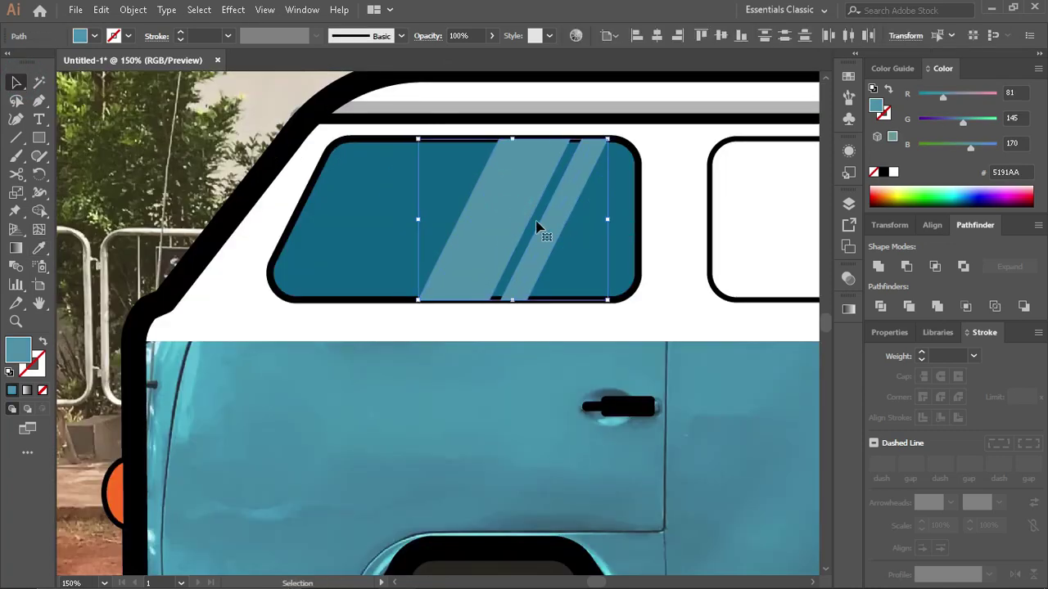
left_click(342, 302)
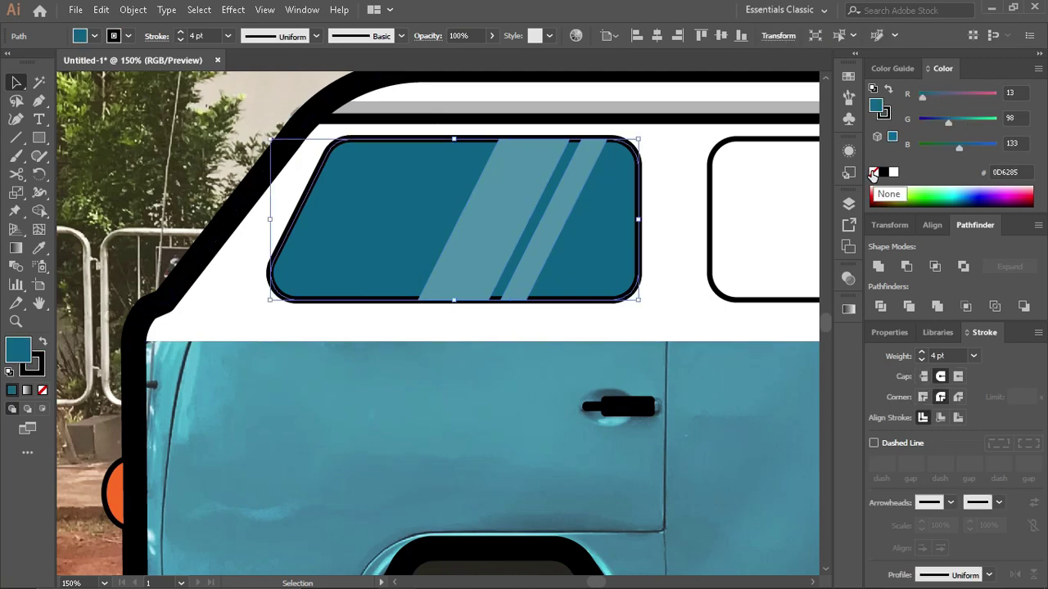
key("ctrl+shift+bracketright")
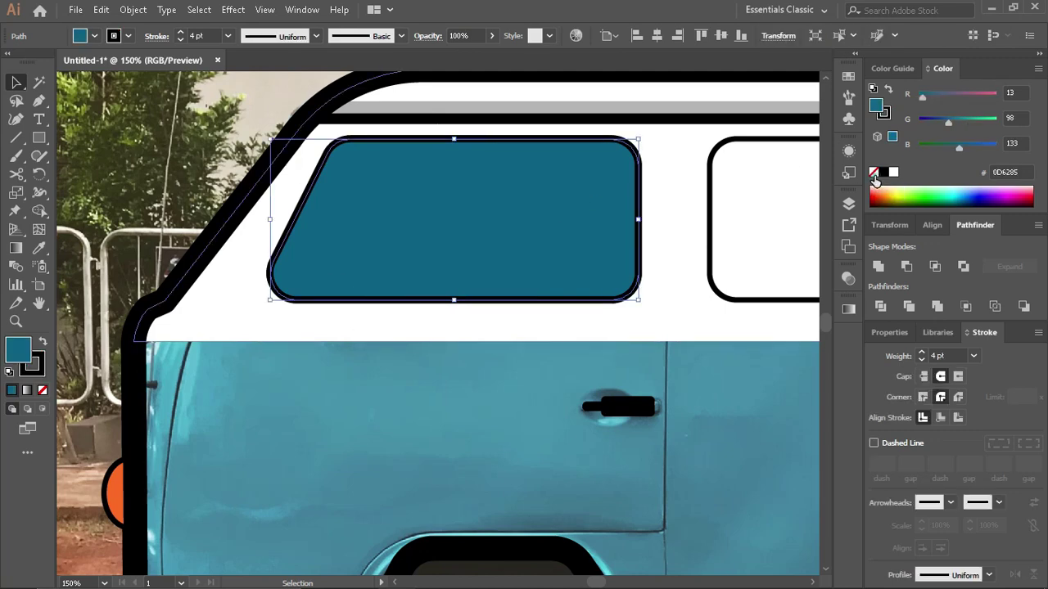
key("ctrl+z")
key("ctrl+shift+a")
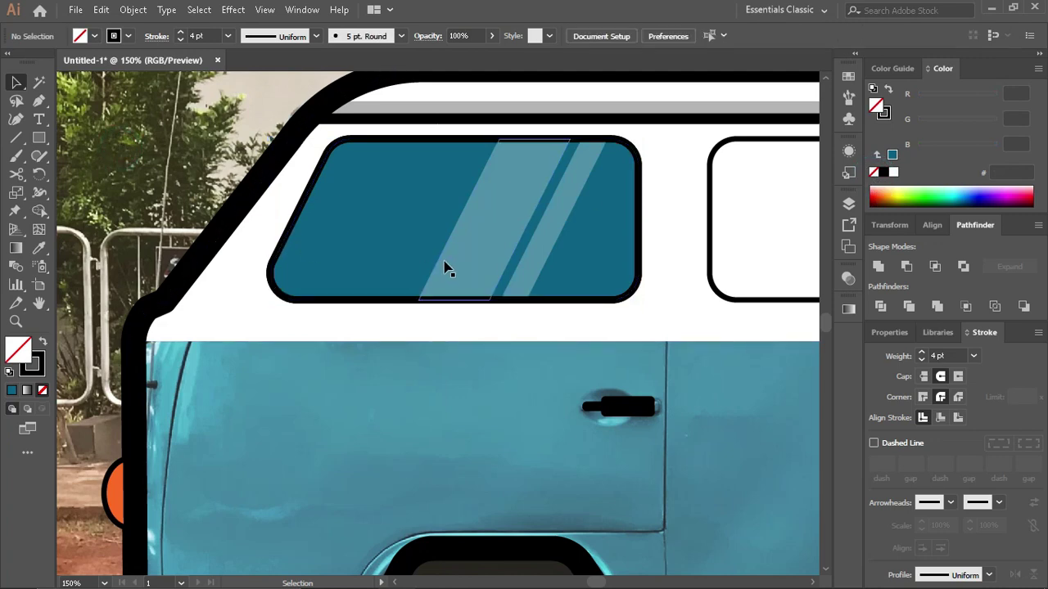
Step: Duplicate the stripes further left and narrow the copy by moving its left anchors
left_click(486, 246)
mouse_move(420, 236)
left_mouse_down()
mouse_move(340, 219)
mouse_move(358, 224)
left_mouse_up()
key("ctrl+z")
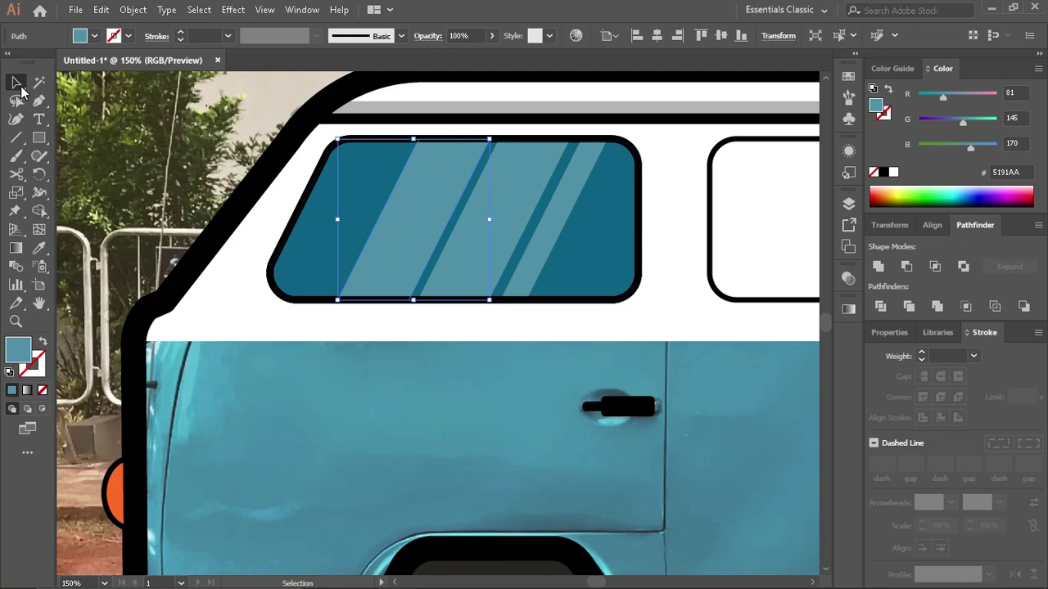
key("a")
left_click(417, 139)
left_click(339, 299, "shift")
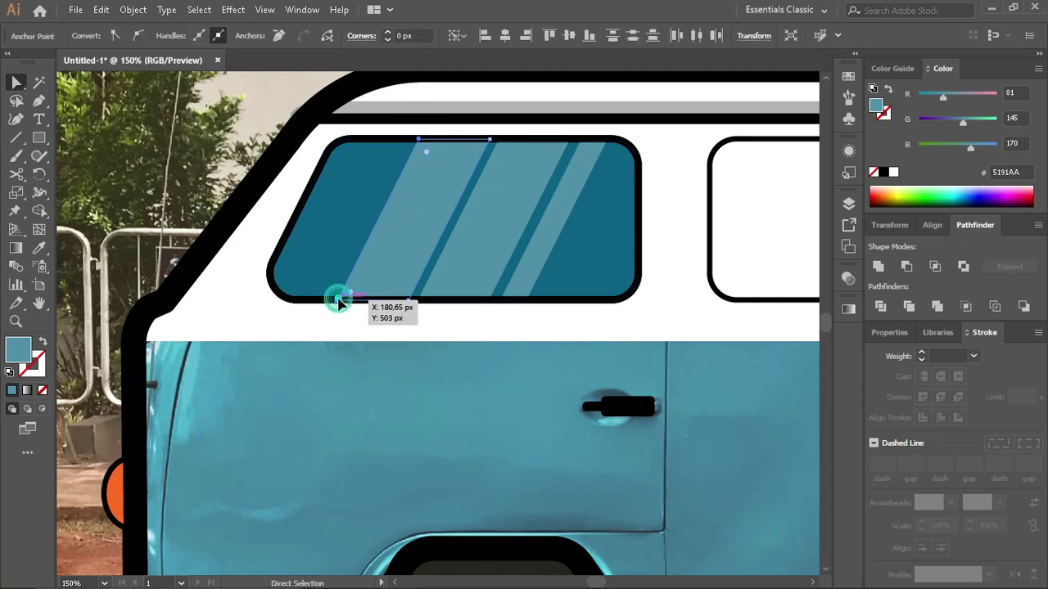
left_click_drag(339, 300, 402, 301)
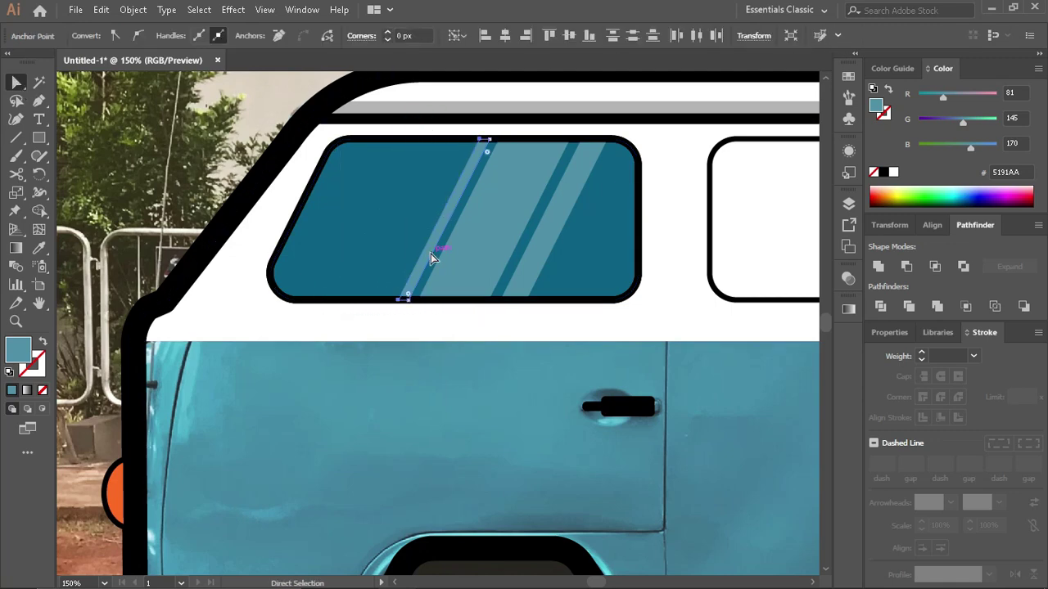
left_click_drag(431, 254, 428, 246)
Step: Move the narrowed stripe across the window and zoom out to view the whole van
left_click_drag(565, 221, 550, 219)
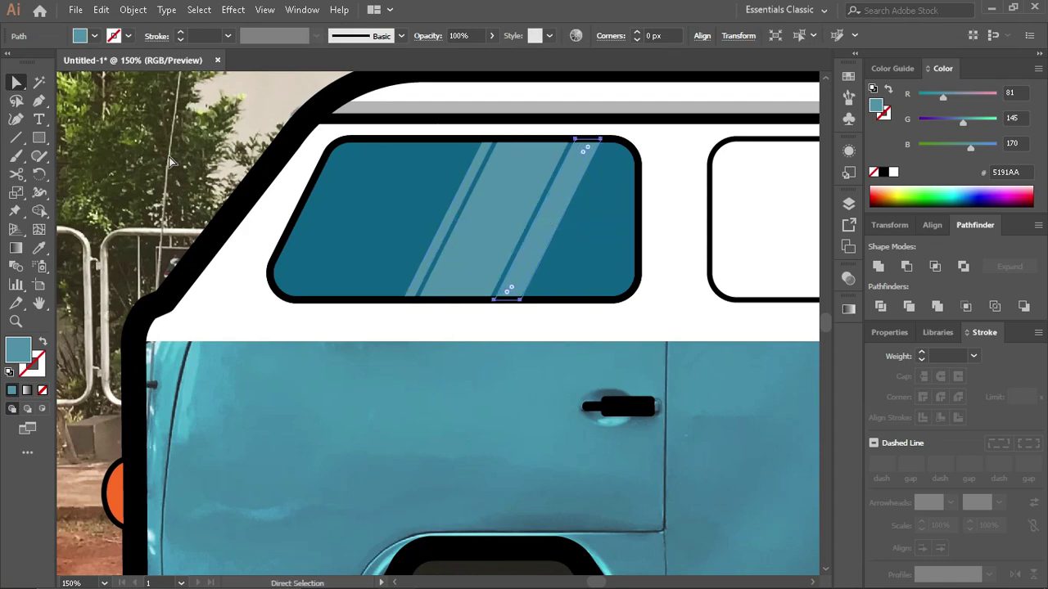
key("ctrl+shift+a")
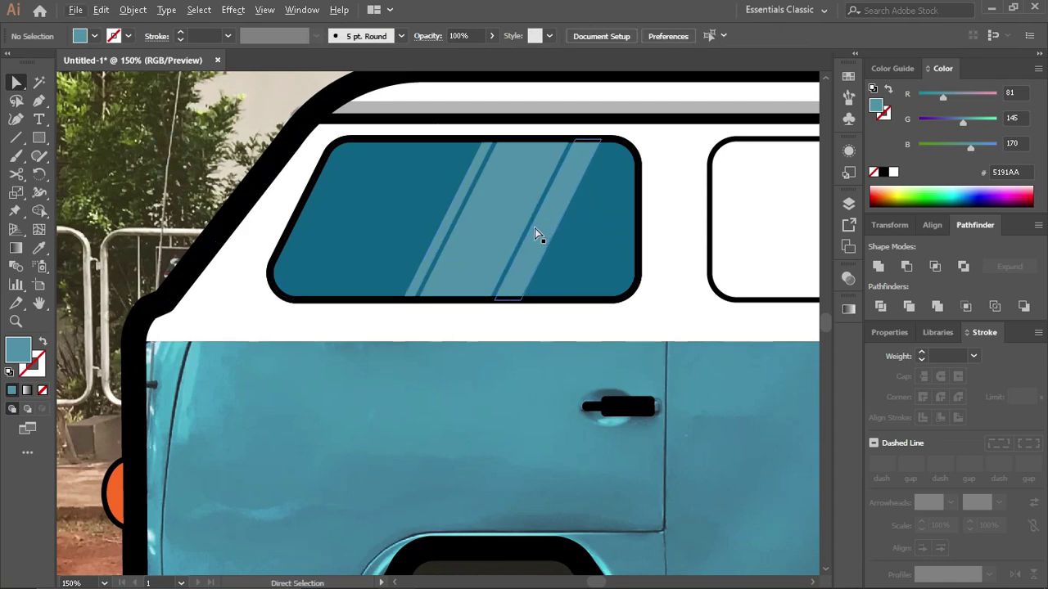
left_click(484, 268)
key("ctrl+minus")
key("ctrl+minus")
scroll(480, 335, "down", 1)
Step: Use Direct Selection to nudge a glare stripe left and reshape its edge
left_click(886, 69)
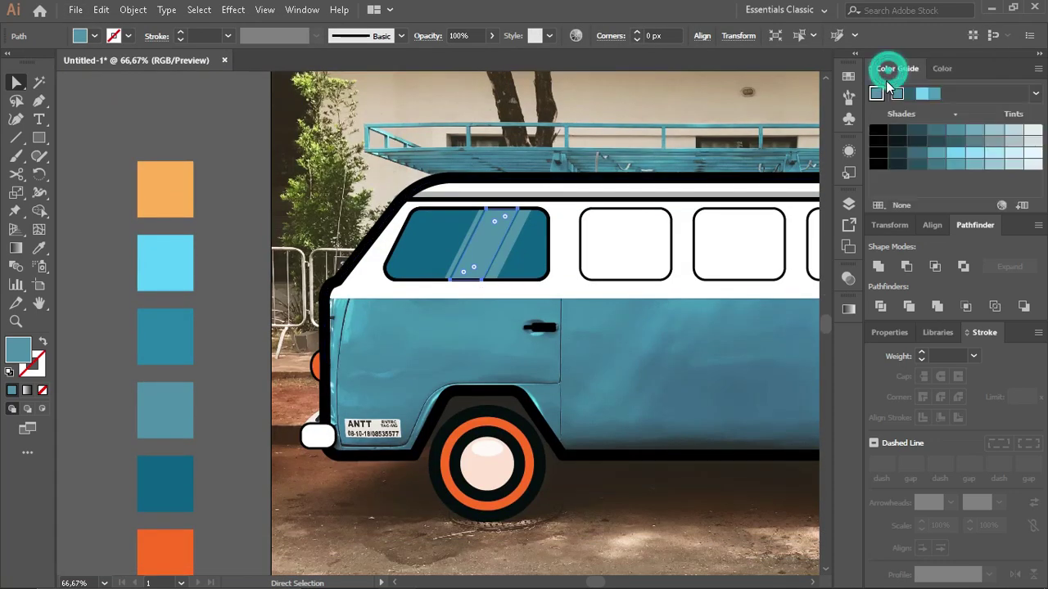
key("v")
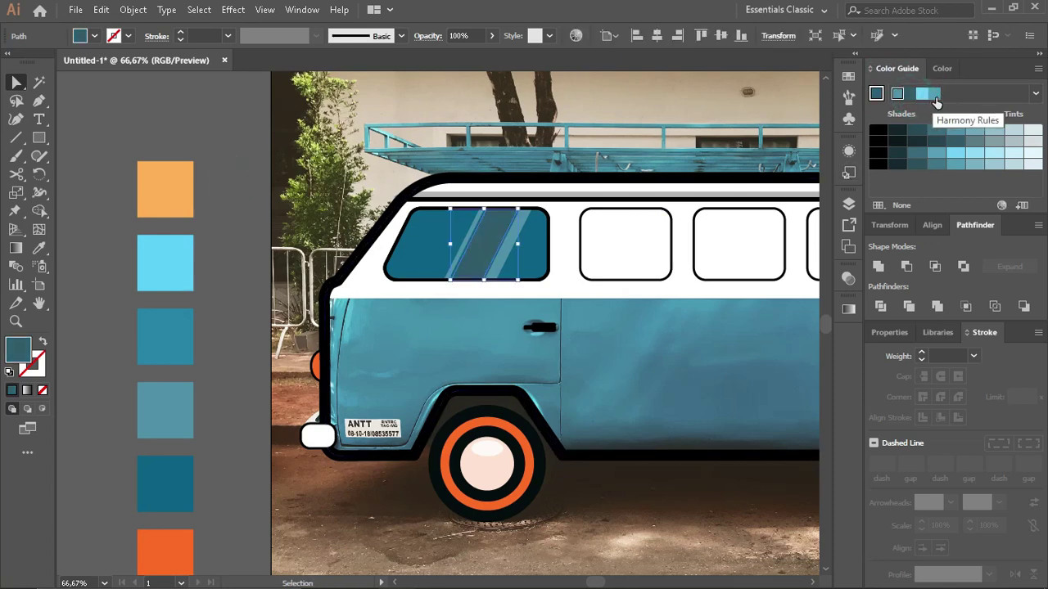
key("a")
left_click(256, 230)
scroll(491, 235, "up", 2, "alt")
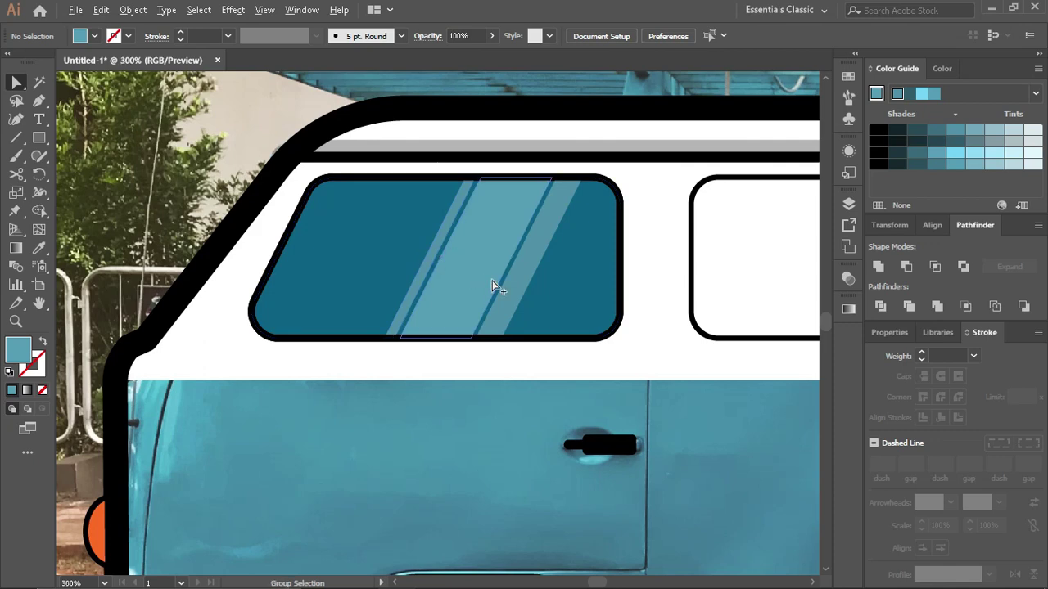
scroll(492, 280, "up", 2, "alt")
left_click_drag(545, 268, 532, 267)
left_click(546, 287)
scroll(491, 286, "down", 2, "alt")
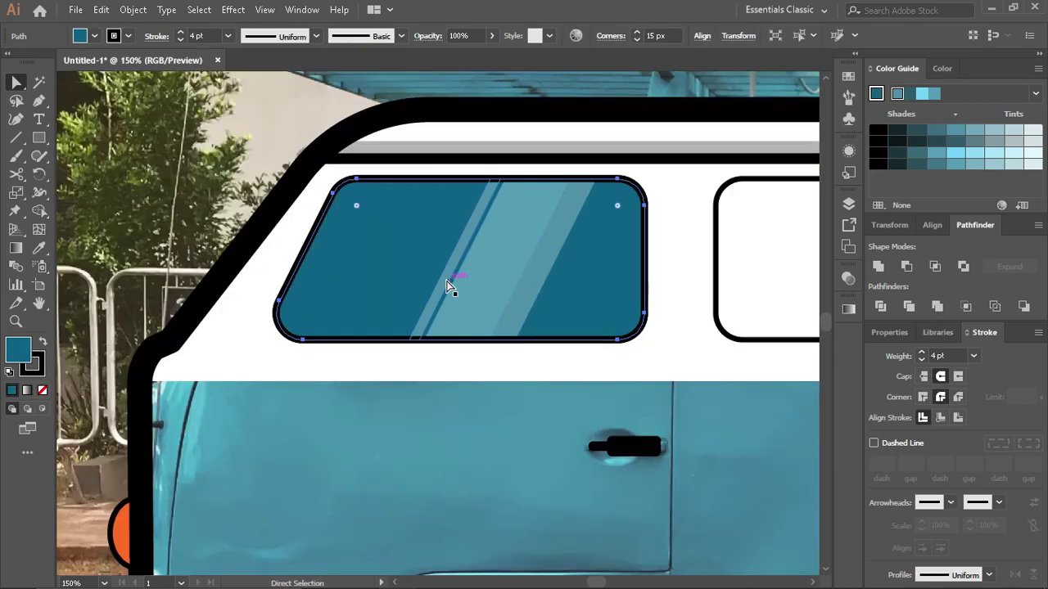
left_click_drag(454, 287, 456, 286)
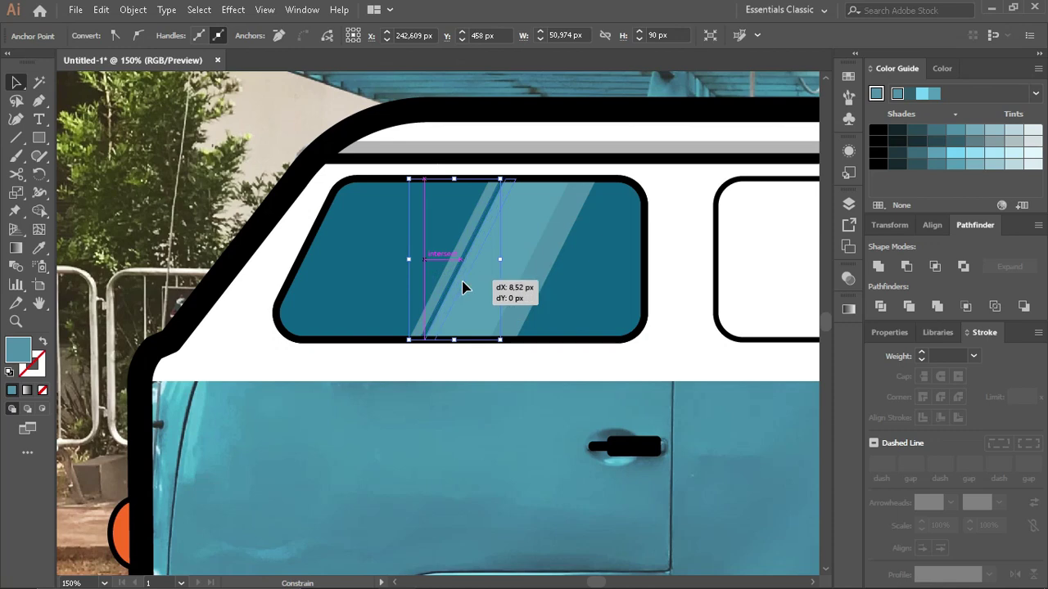
Step: Shift the narrow highlight stripe about 7 px left, leaving a clearer gap before the wider band
left_click(144, 235)
scroll(436, 315, "up", 2, "alt")
mouse_move(444, 273)
left_mouse_down()
mouse_move(436, 280)
mouse_move(470, 295)
left_mouse_up()
scroll(435, 280, "down", 2, "alt")
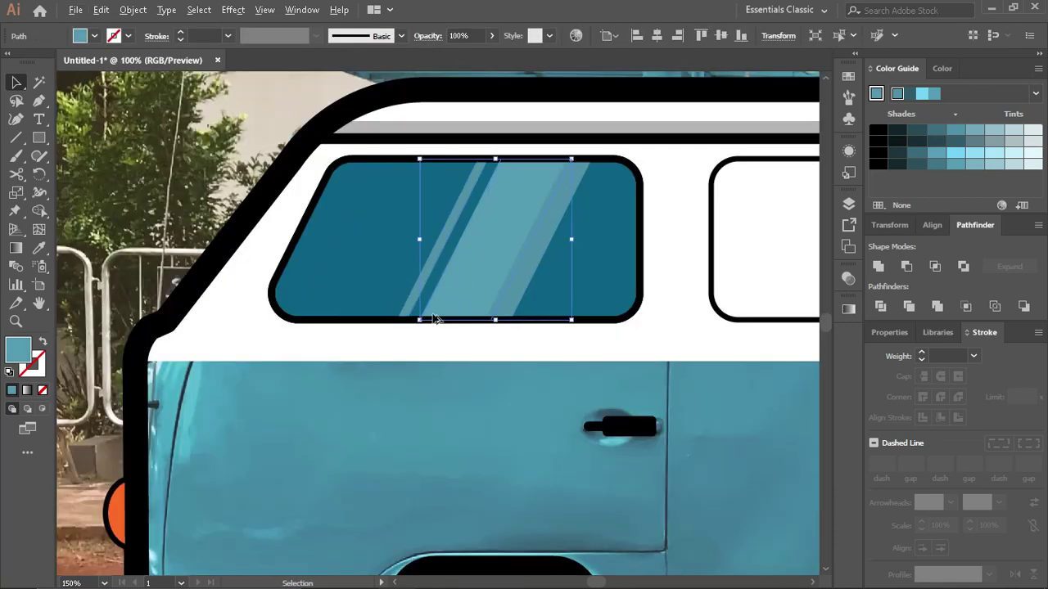
scroll(458, 295, "down", 2)
left_click(267, 267)
scroll(375, 283, "up", 1, "alt")
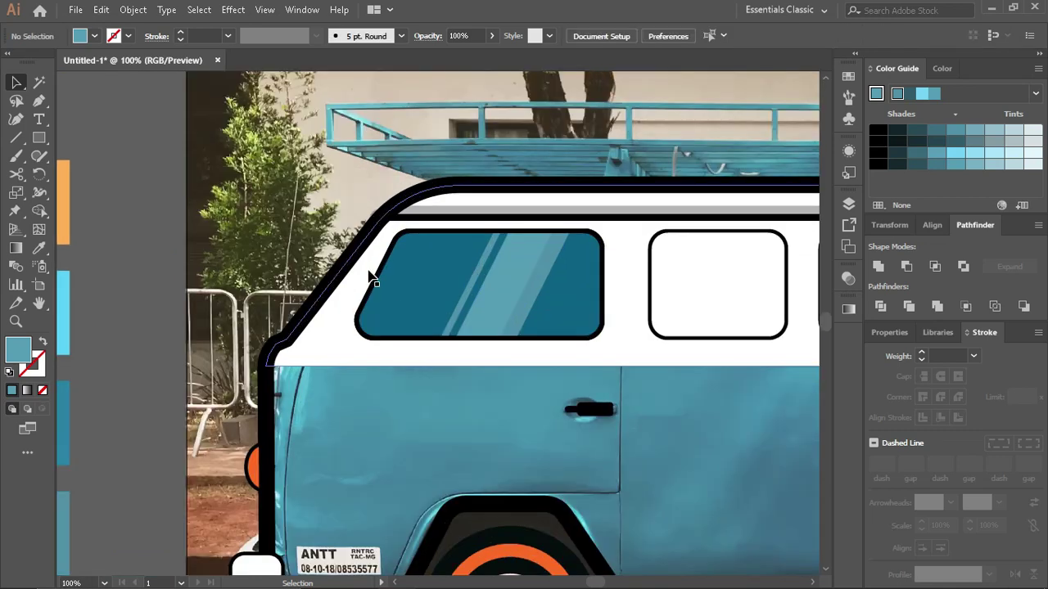
scroll(461, 307, "right", 2)
scroll(461, 306, "right", 2)
left_click(451, 300)
scroll(474, 309, "right", 3)
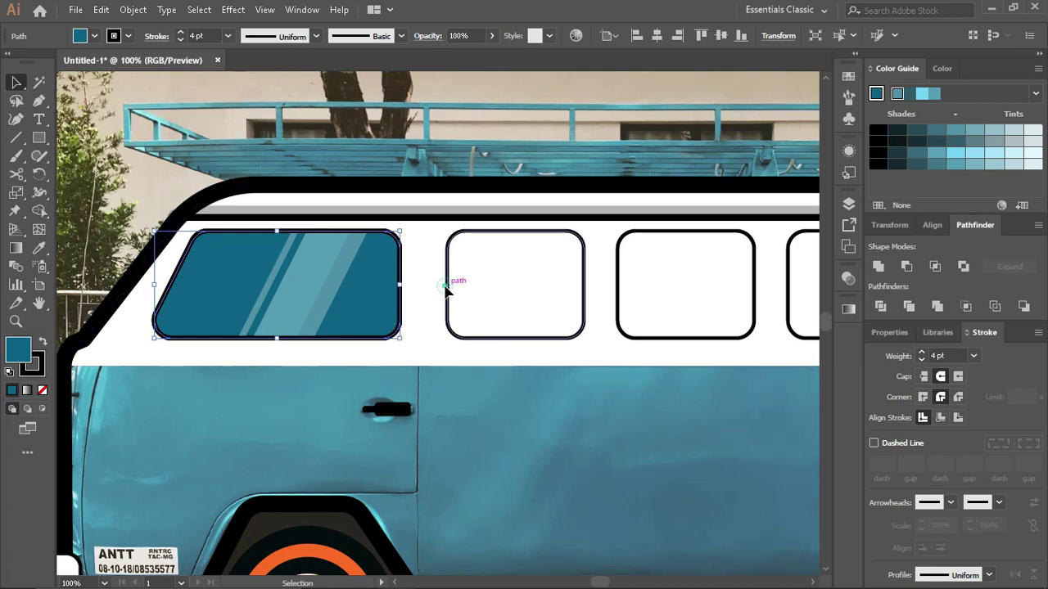
Step: Give the second window the first window's blue, then shrink and lower its inner pane
left_click(463, 295)
key("i")
left_click(241, 266)
left_click(16, 82)
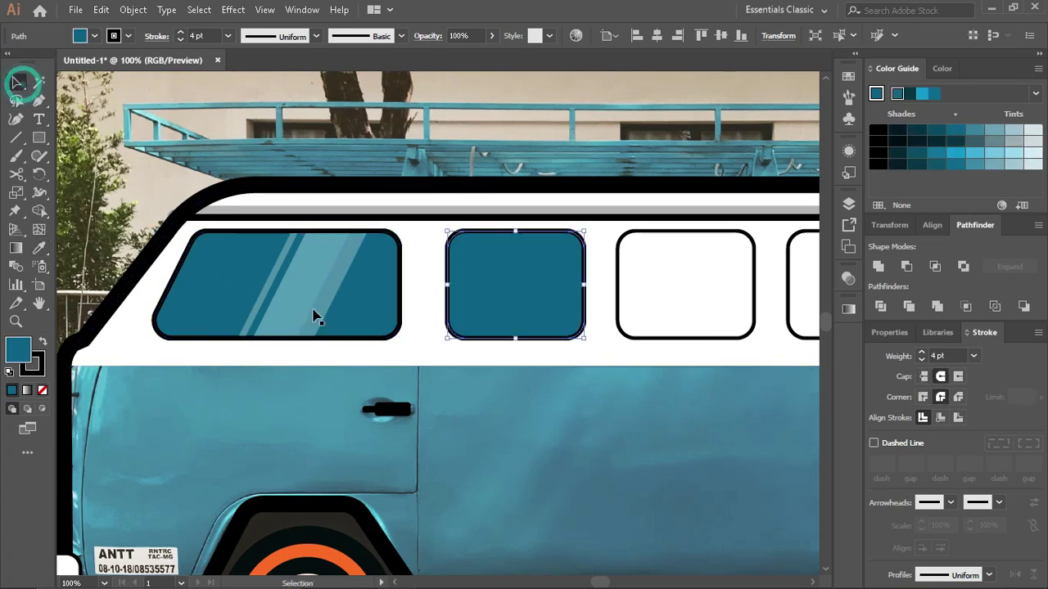
scroll(363, 357, "right", 1)
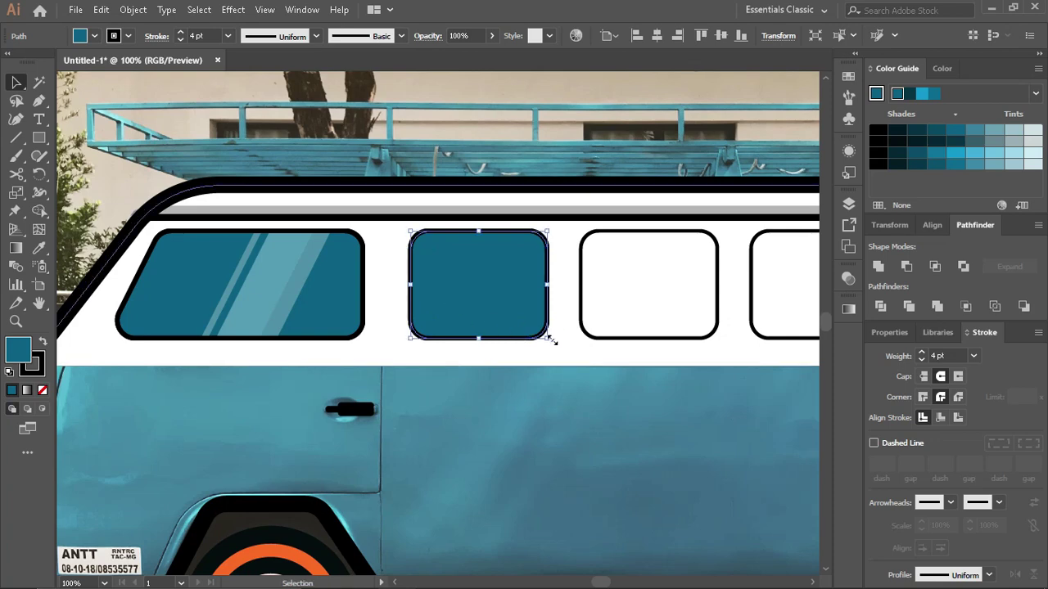
mouse_move(547, 337)
left_mouse_down()
mouse_move(525, 329)
mouse_move(536, 316)
left_mouse_up()
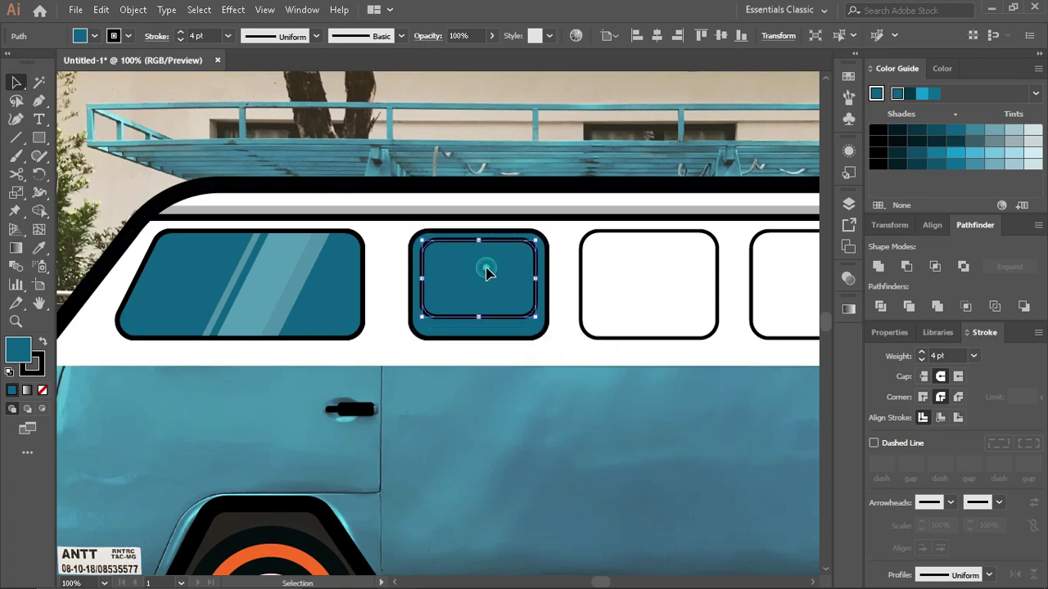
left_click_drag(487, 273, 482, 291)
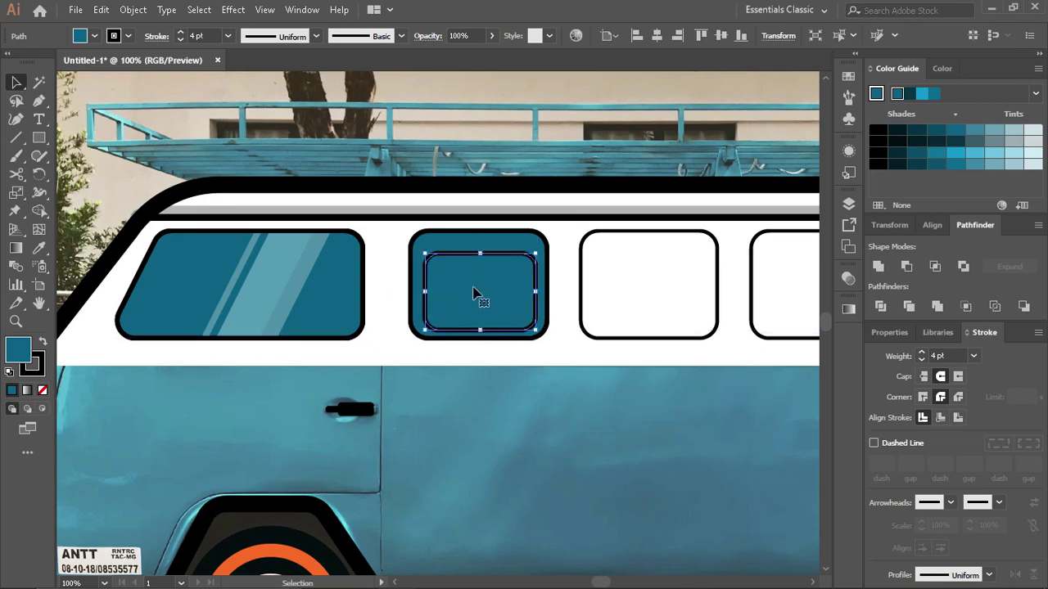
Step: Fill the second window's inner pane with the medium-blue swatch, lightened slightly
key("i")
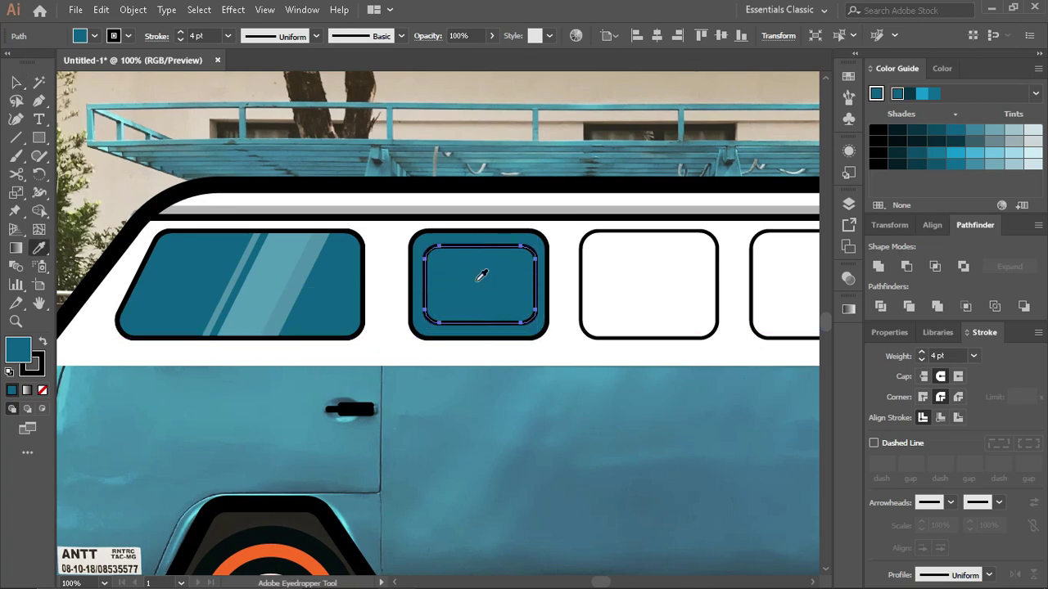
key("ctrl+minus")
left_click(237, 347)
left_click(228, 347)
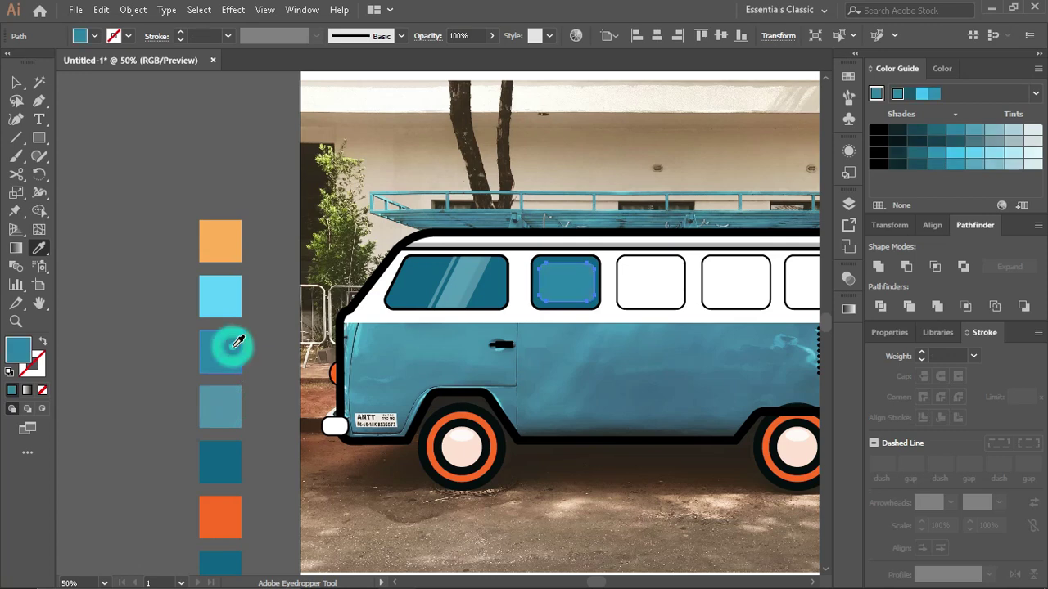
left_click(585, 291, "ctrl+space")
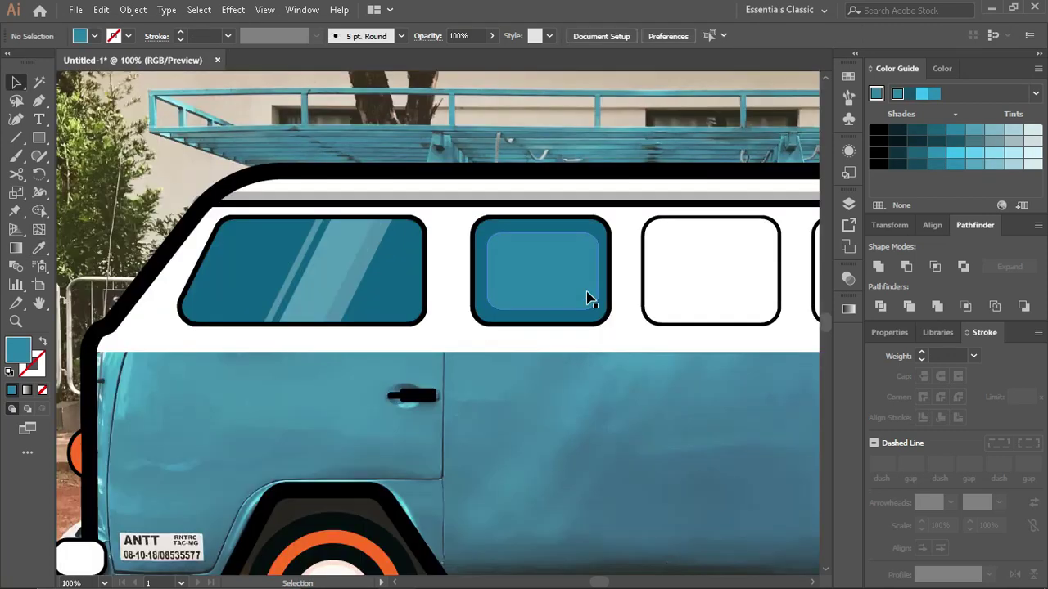
left_click(936, 153)
key("ctrl+shift+a")
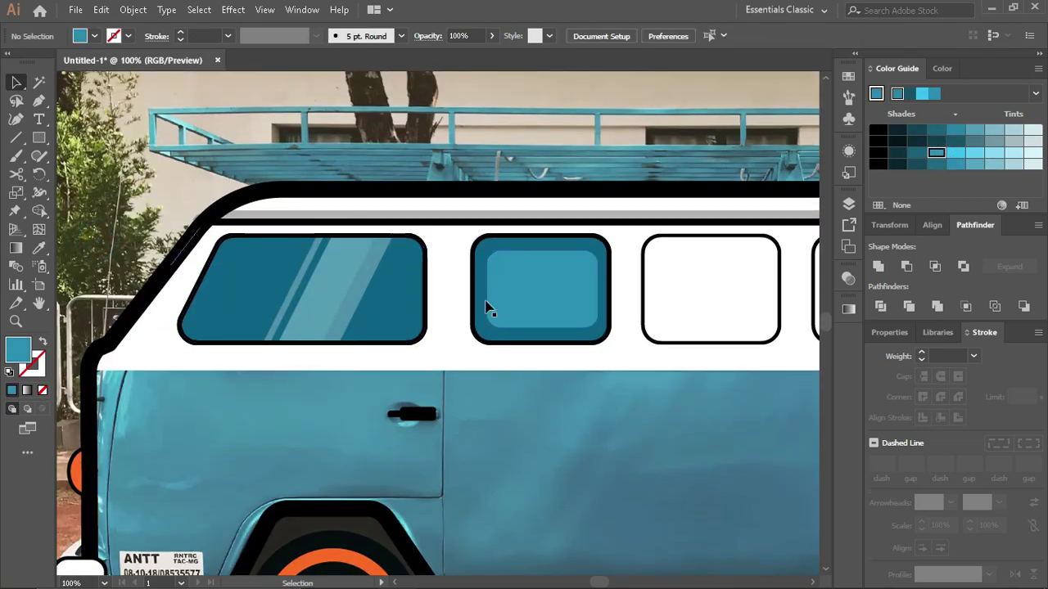
Step: Try copying the glare stripes to the second window with its frame brought forward, then undo
left_click(352, 296)
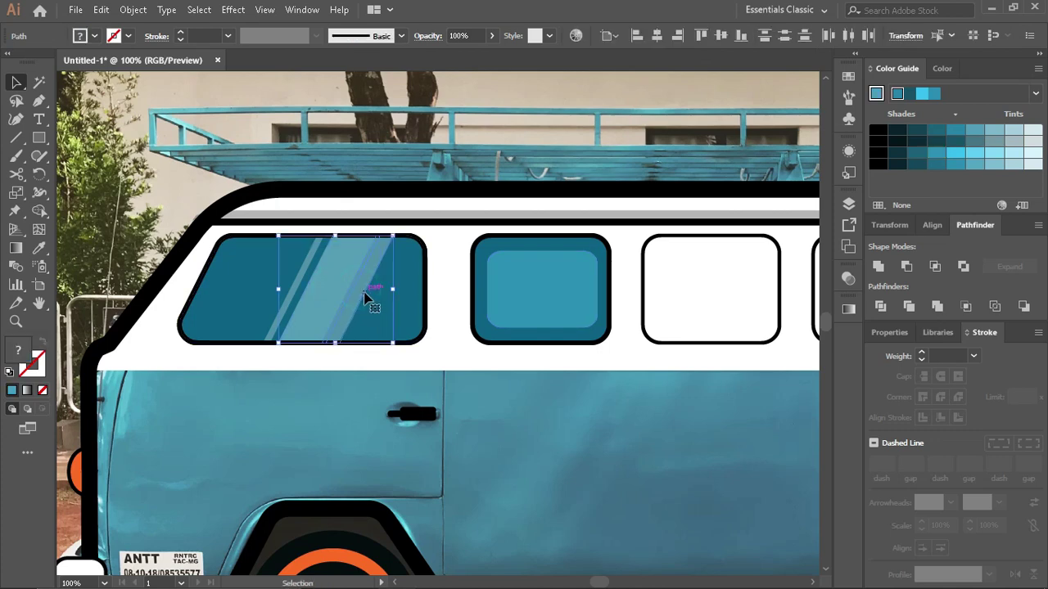
left_click_drag(370, 296, 561, 299)
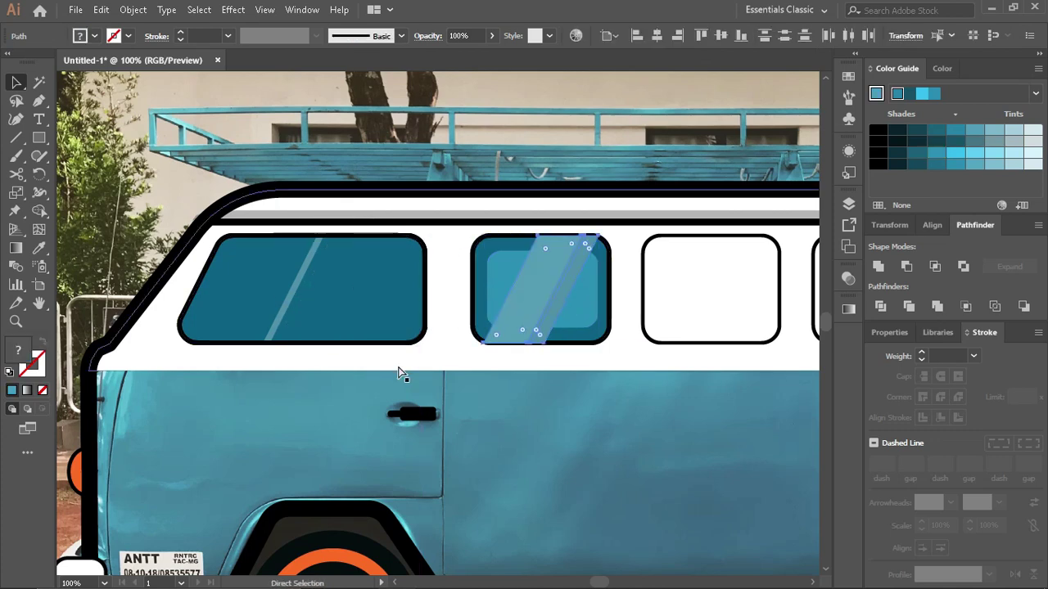
scroll(398, 369, "right", 1)
left_click(439, 304)
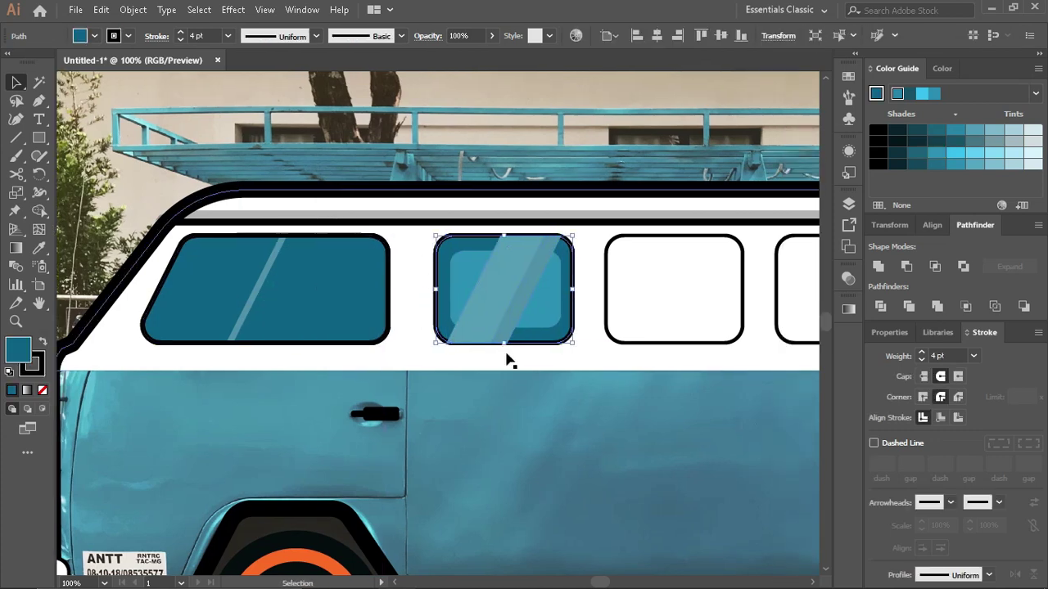
key("ctrl+shift+bracketright")
left_click(943, 68)
left_click(874, 172)
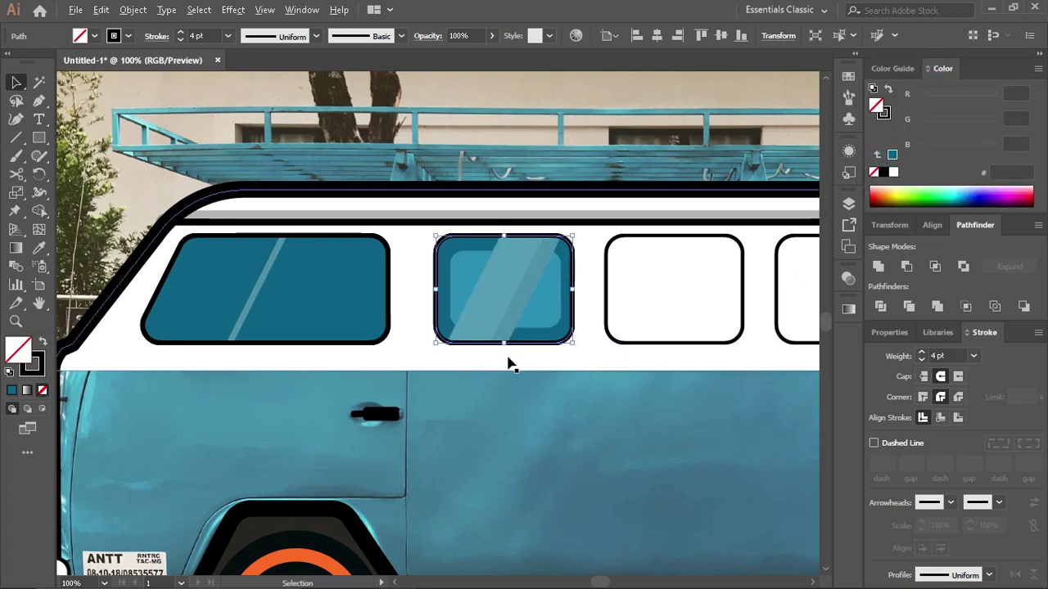
scroll(508, 363, "down", 1)
key("ctrl+shift+a")
key("ctrl+z")
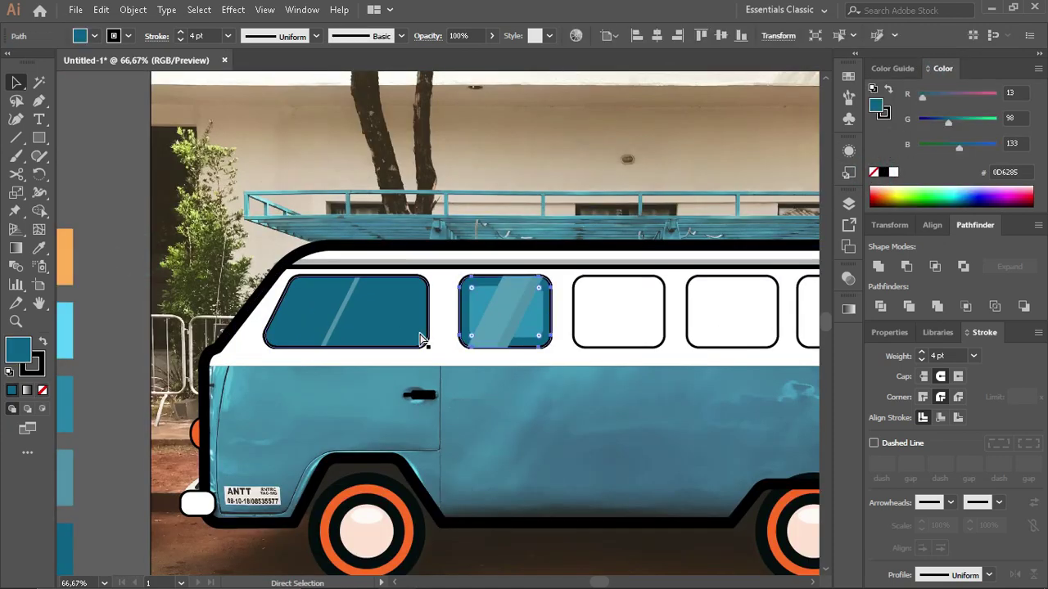
Step: Duplicate the glare stripes onto the second window and put its frame in front with no fill
left_click(420, 339)
left_click_drag(410, 318, 506, 318)
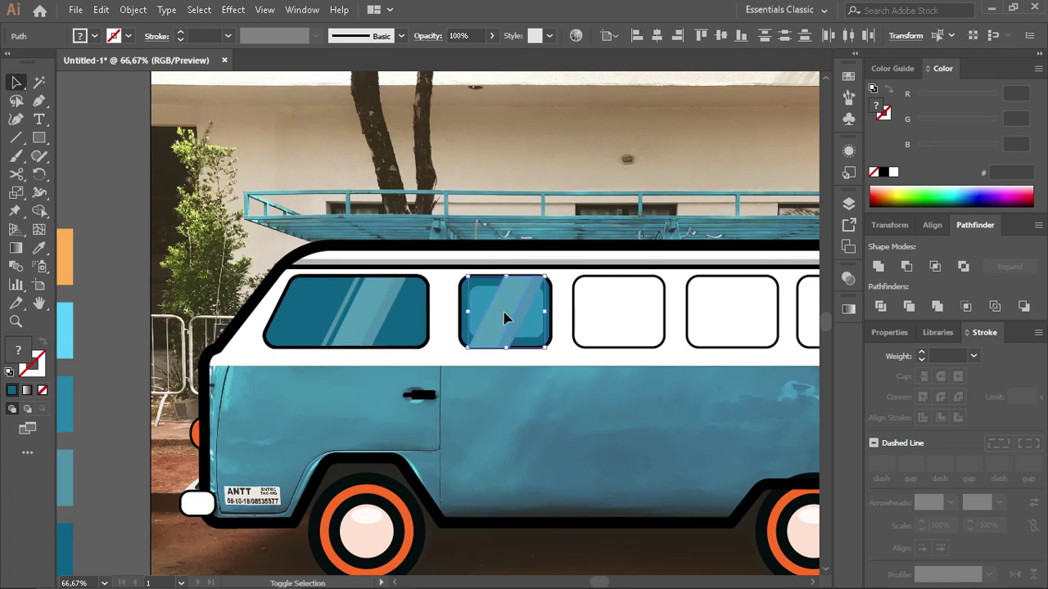
left_click(461, 324)
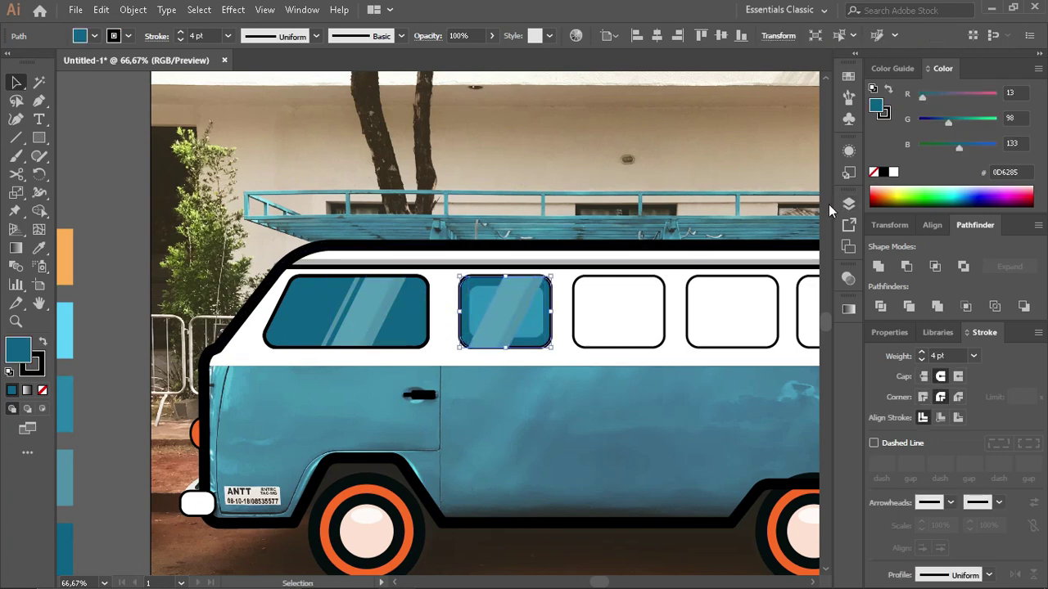
key("ctrl+shift+bracketright")
left_click(874, 174)
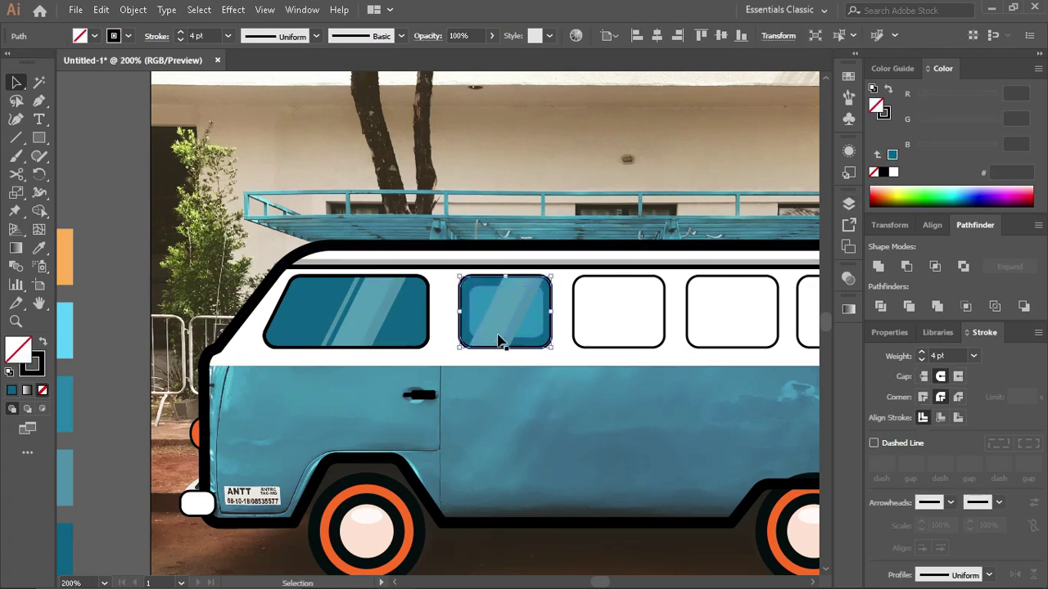
scroll(497, 341, "up", 3)
left_click_drag(554, 314, 564, 319)
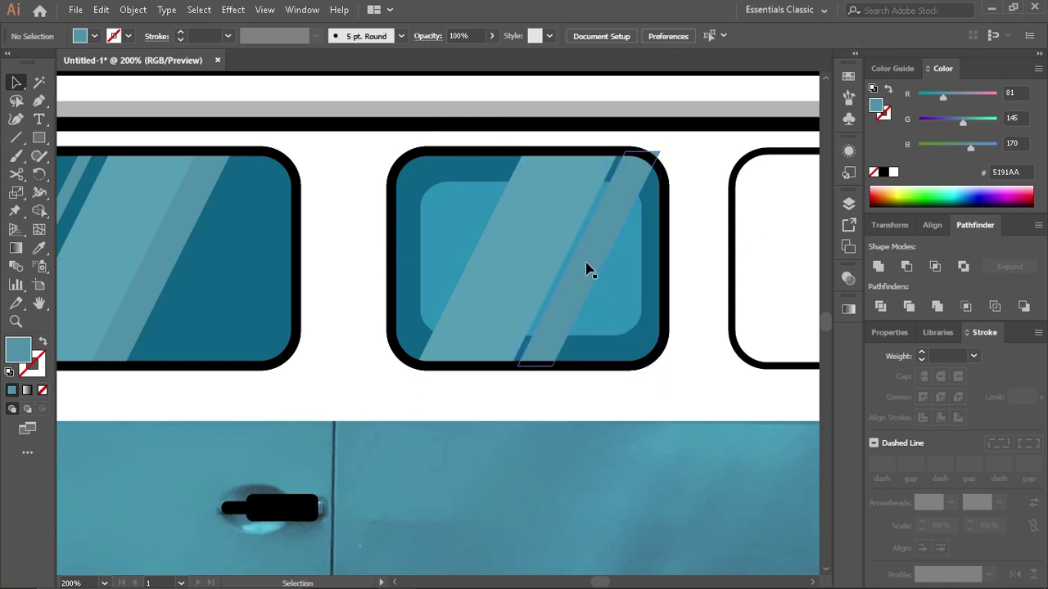
Step: Reshape the second window's narrow and wide glare stripes by moving their corner anchors inward
key("a")
left_click_drag(659, 151, 647, 157)
left_click_drag(553, 366, 532, 368)
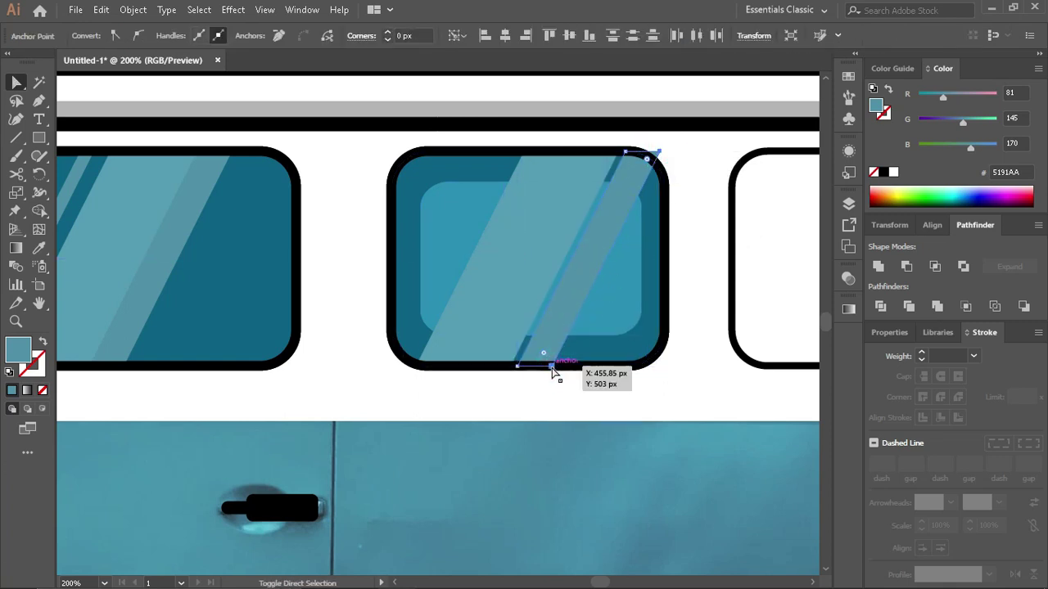
left_click(497, 308)
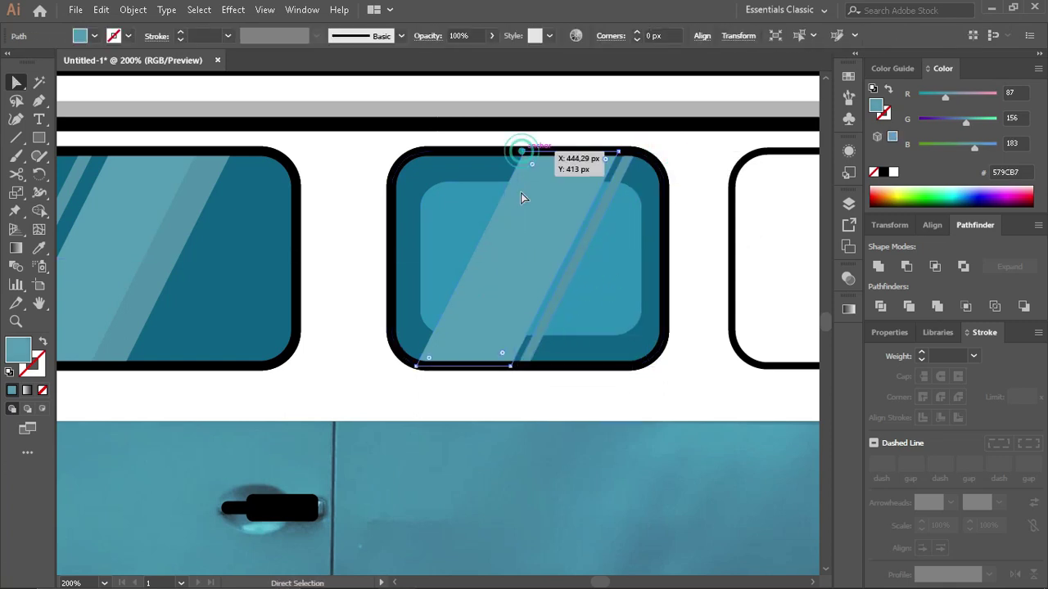
left_click_drag(524, 152, 567, 151)
left_click_drag(416, 365, 460, 369)
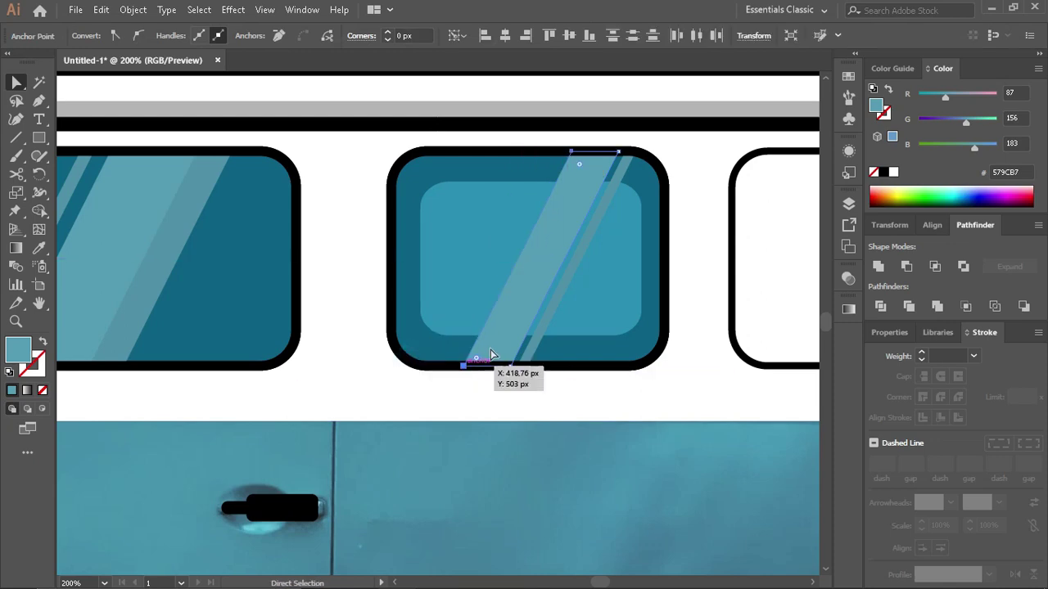
left_click(527, 311)
scroll(504, 352, "down", 2)
left_click(125, 217)
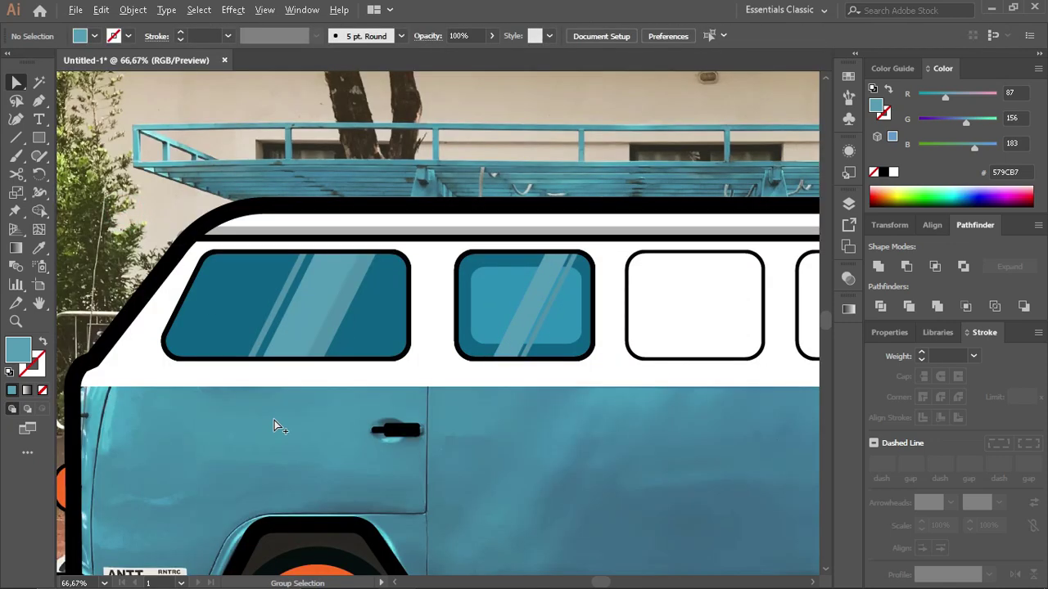
scroll(274, 420, "down", 1)
scroll(278, 349, "up", 2)
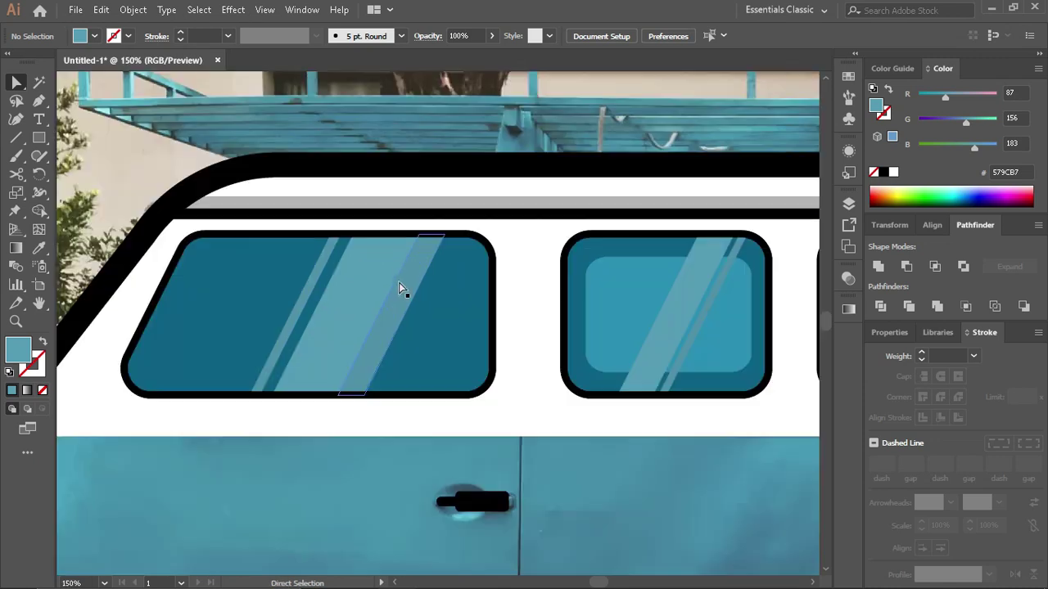
mouse_move(399, 283)
left_mouse_down()
mouse_move(369, 307)
mouse_move(303, 311)
mouse_move(330, 322)
mouse_move(311, 320)
left_mouse_up()
Step: Deselect the stripe and pan around the van drawing
key("v")
scroll(421, 389, "down", 2)
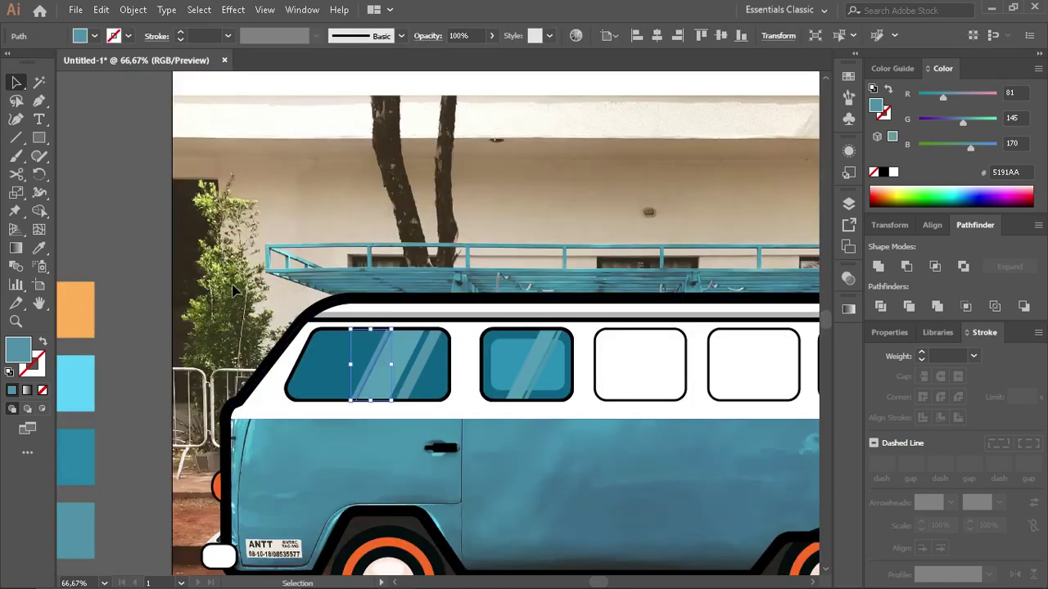
left_click(233, 291)
scroll(246, 442, "right", 2)
scroll(368, 426, "right", 2)
scroll(491, 393, "right", 2)
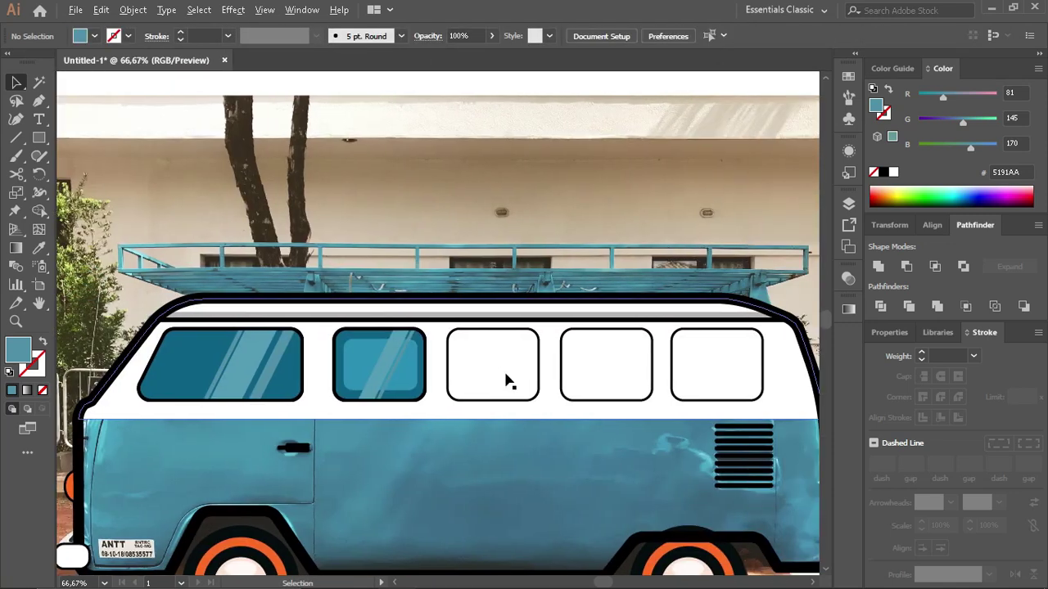
scroll(478, 393, "up", 2)
scroll(476, 394, "right", 1)
scroll(477, 395, "down", 2)
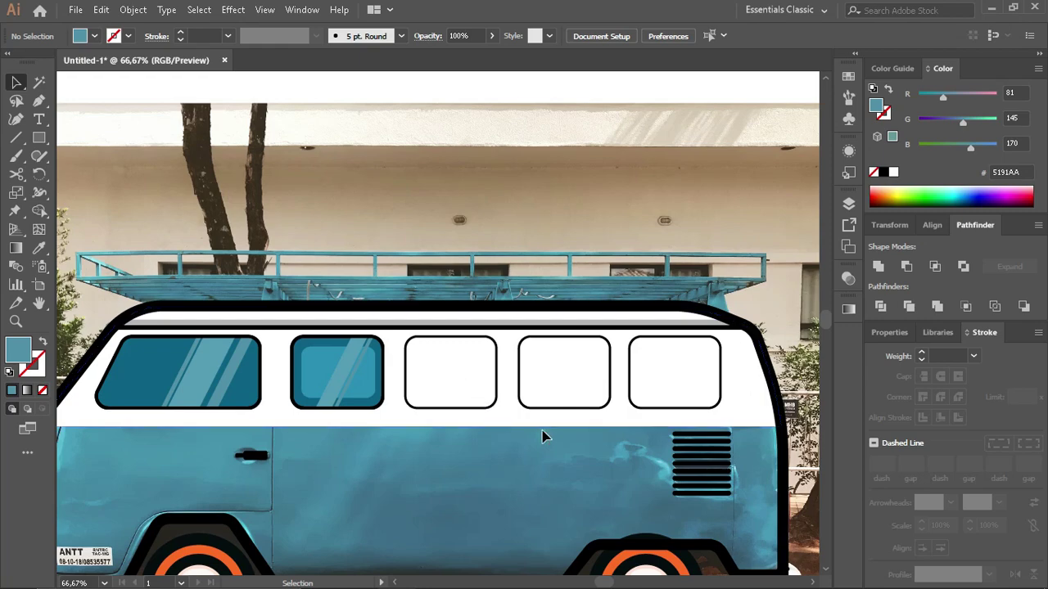
scroll(543, 434, "down", 5)
scroll(543, 421, "down", 1)
scroll(396, 372, "down", 1)
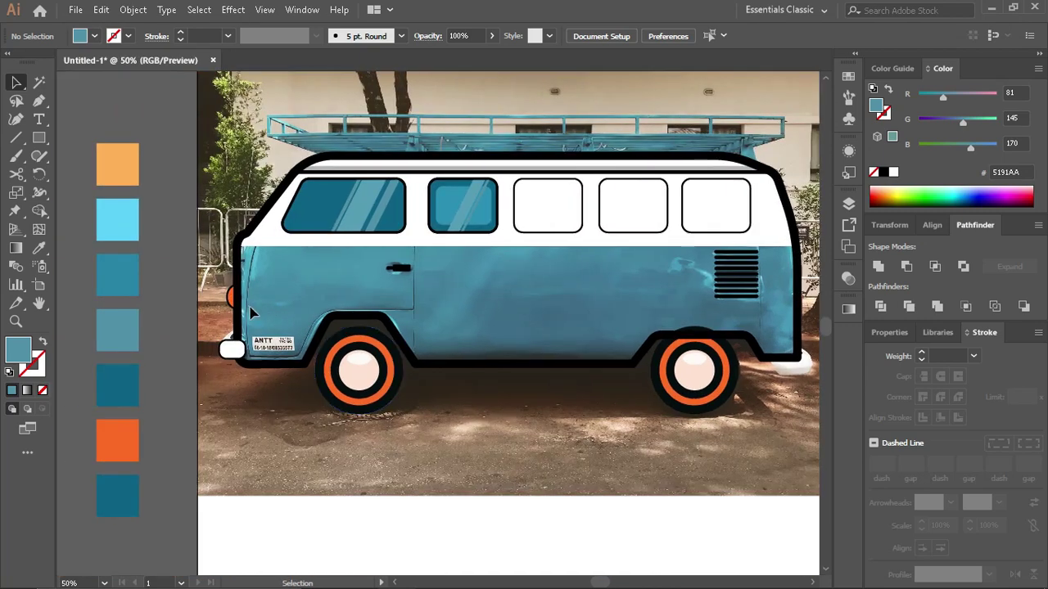
scroll(251, 312, "up", 2)
scroll(584, 426, "down", 1)
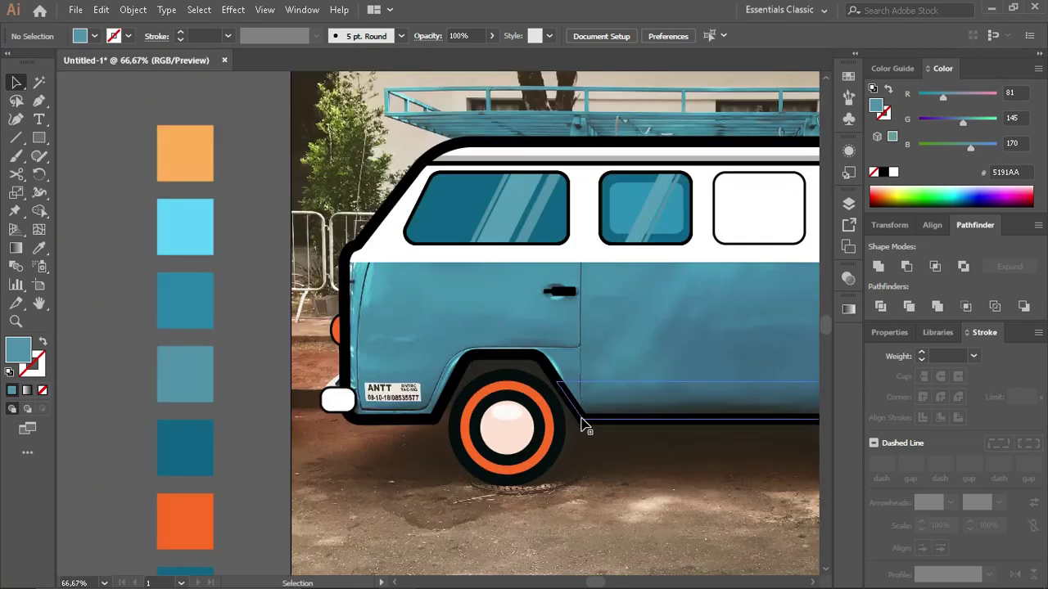
Step: Fill the van's body shape with the light-blue swatch
left_click(366, 269)
key("i")
left_click(206, 213)
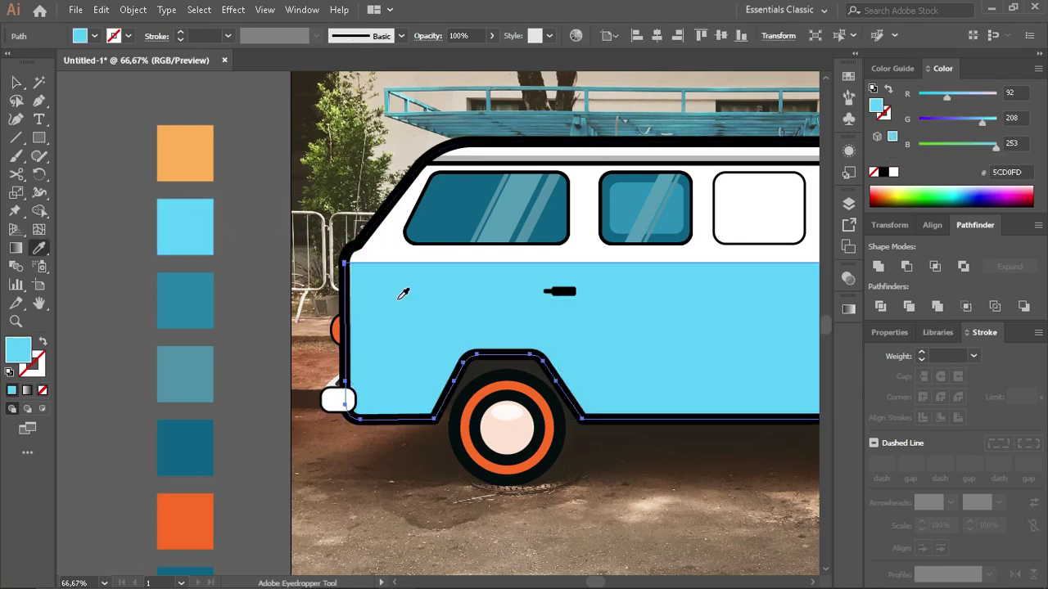
key("v")
Step: Fill the lower body strip with a dark teal shade from the Color Guide
scroll(387, 417, "right", 3)
left_click(355, 447)
scroll(356, 447, "right", 3)
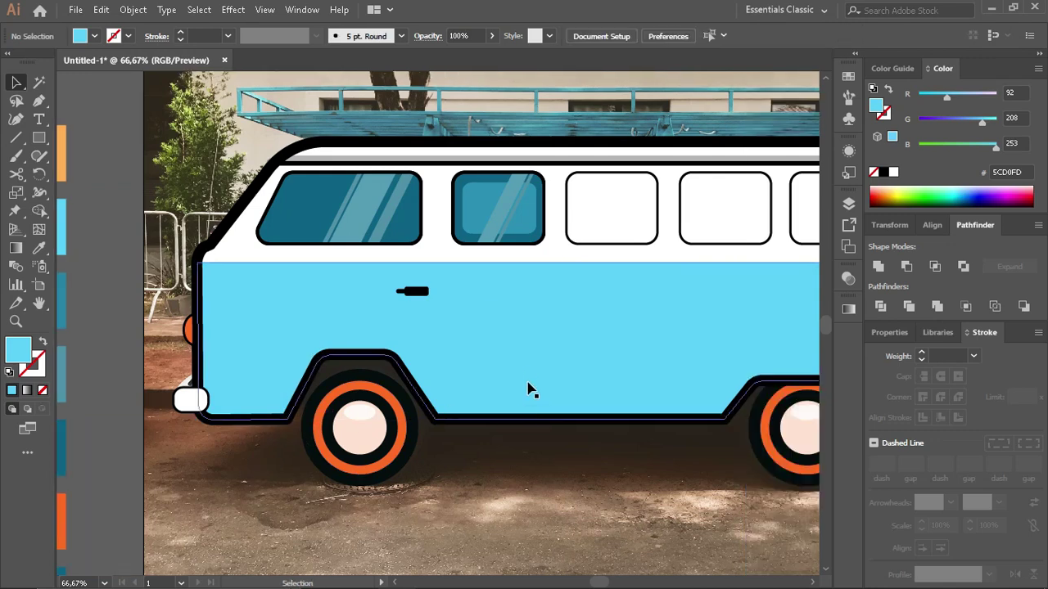
left_click(527, 380)
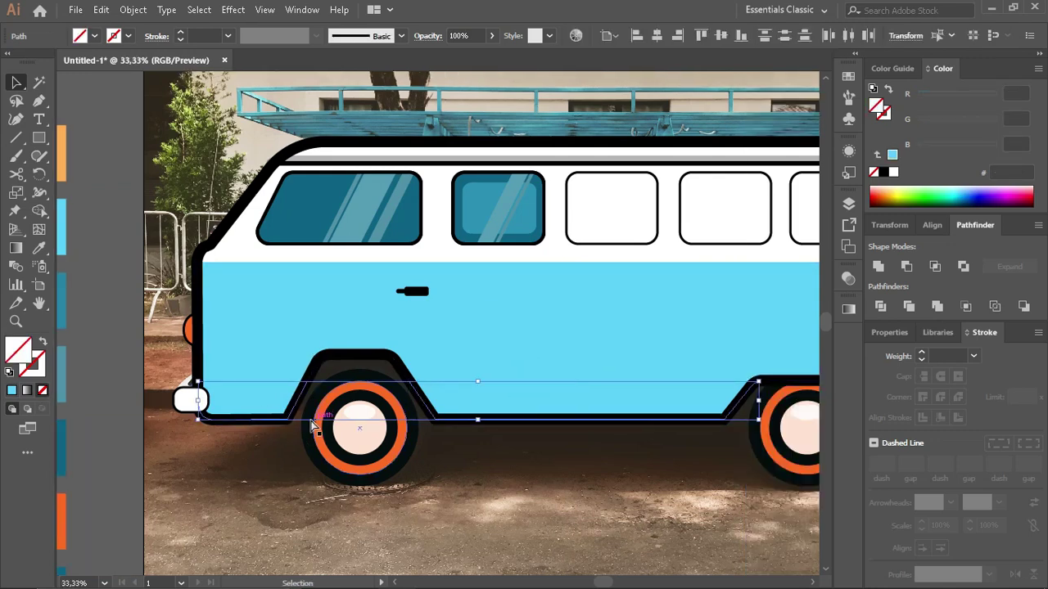
scroll(203, 422, "down", 2)
left_click(888, 69)
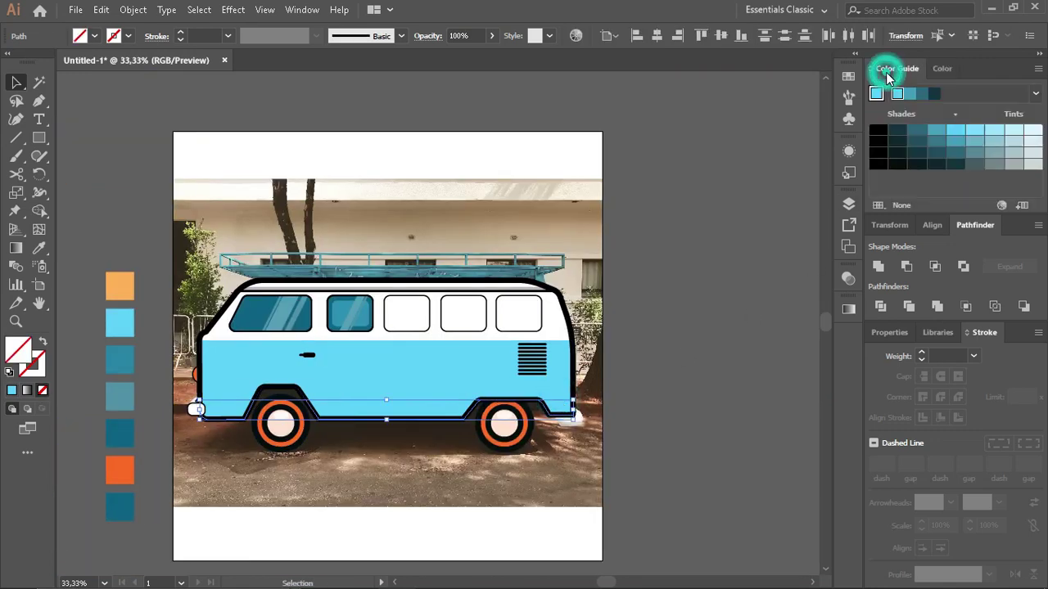
left_click(917, 95)
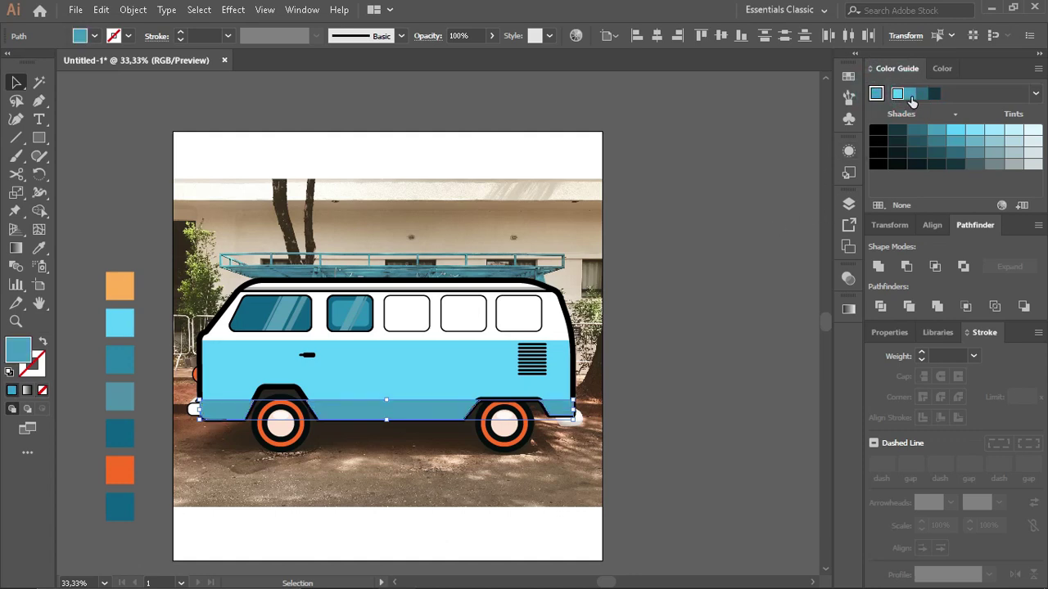
left_click(920, 96)
left_click(903, 94)
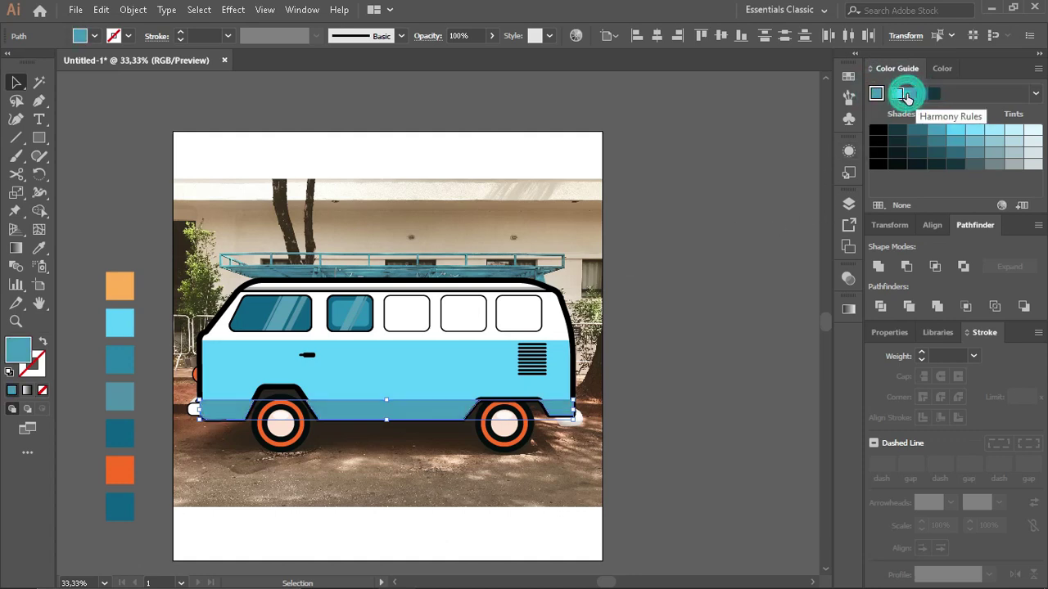
left_click(973, 131)
left_click(936, 131)
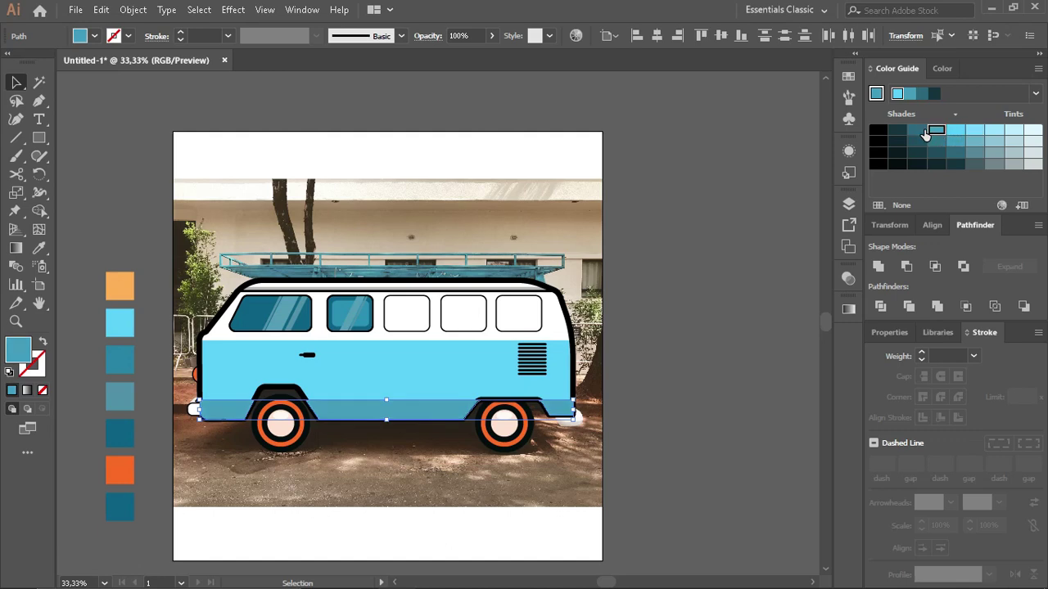
left_click(917, 131)
Step: Select the van's outer outline
scroll(379, 471, "up", 2)
scroll(379, 471, "left", 1)
scroll(379, 470, "down", 3)
left_click(292, 423)
scroll(248, 400, "up", 2)
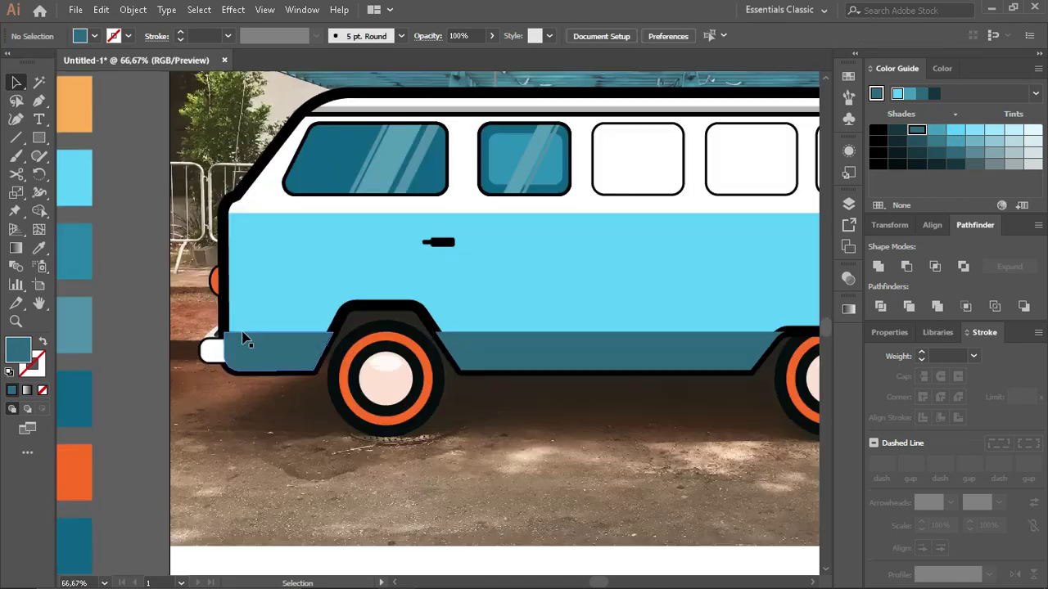
left_click(209, 350)
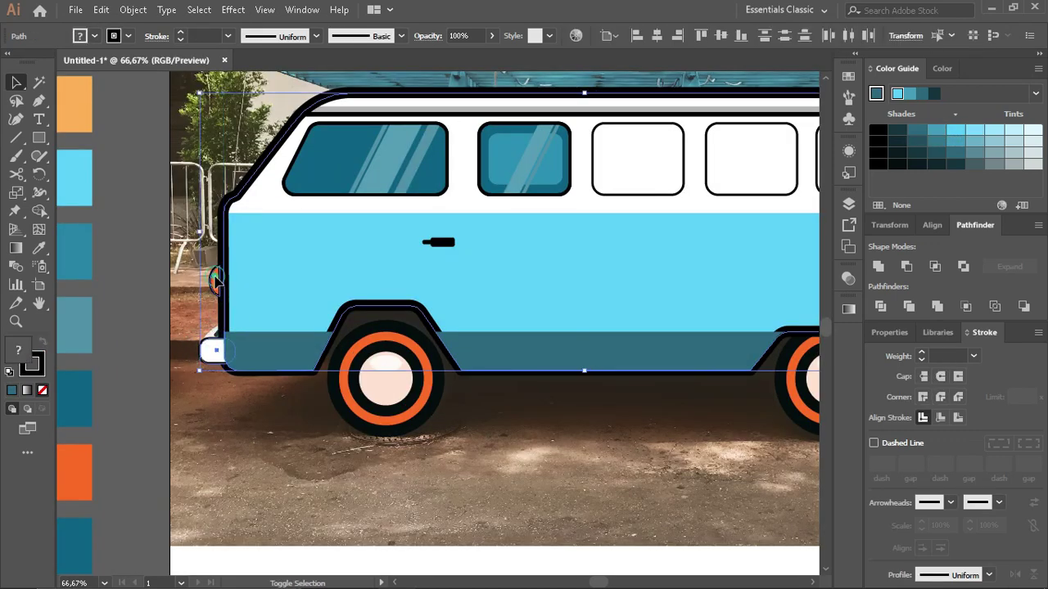
Step: Undo the last change and deselect the van outline
scroll(254, 409, "down", 1)
scroll(350, 445, "right", 1)
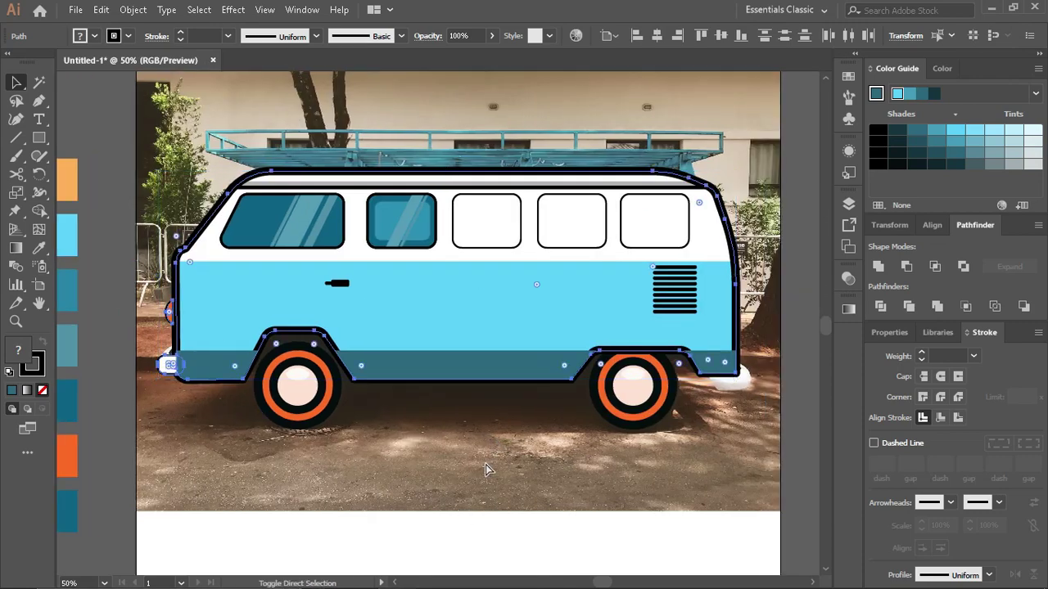
key("ctrl+z")
left_click(246, 449)
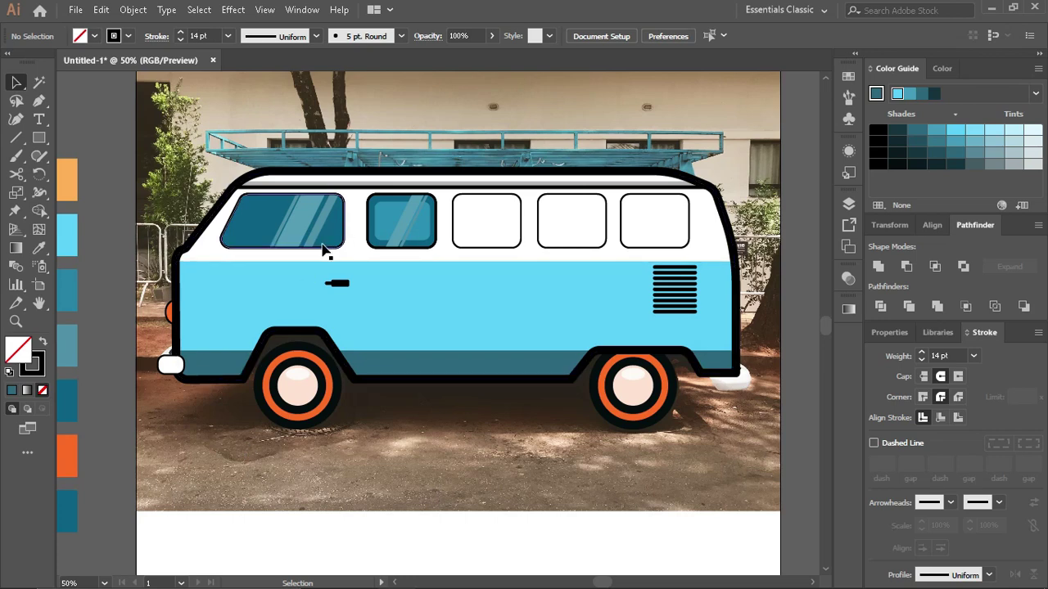
Step: Stretch the thin roof stripe across the roof to about 799.33 × 14.46 px, then deselect
scroll(300, 309, "right", 1)
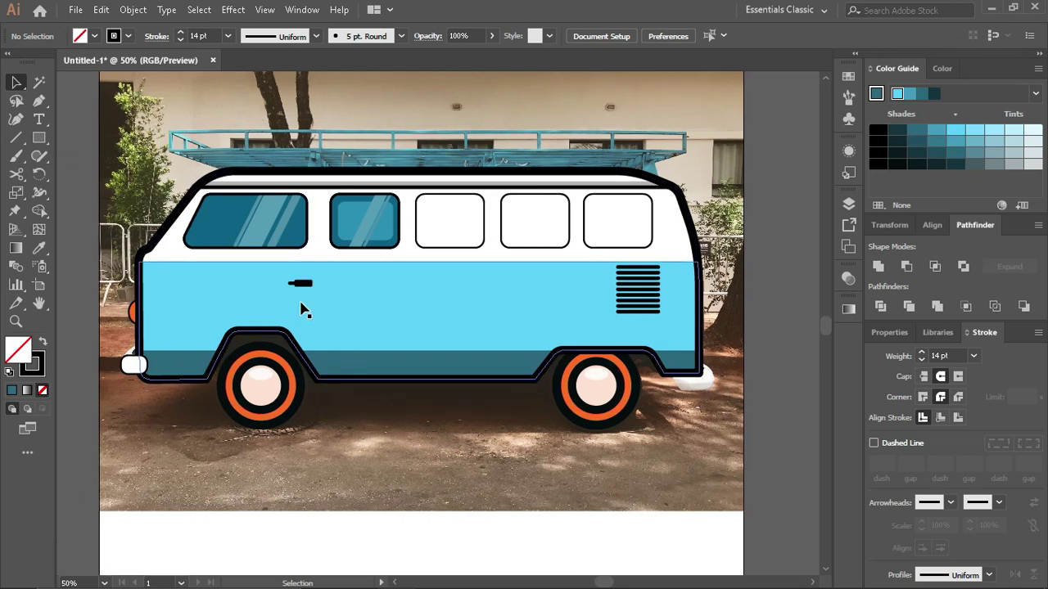
scroll(303, 320, "right", 1)
scroll(532, 215, "left", 2)
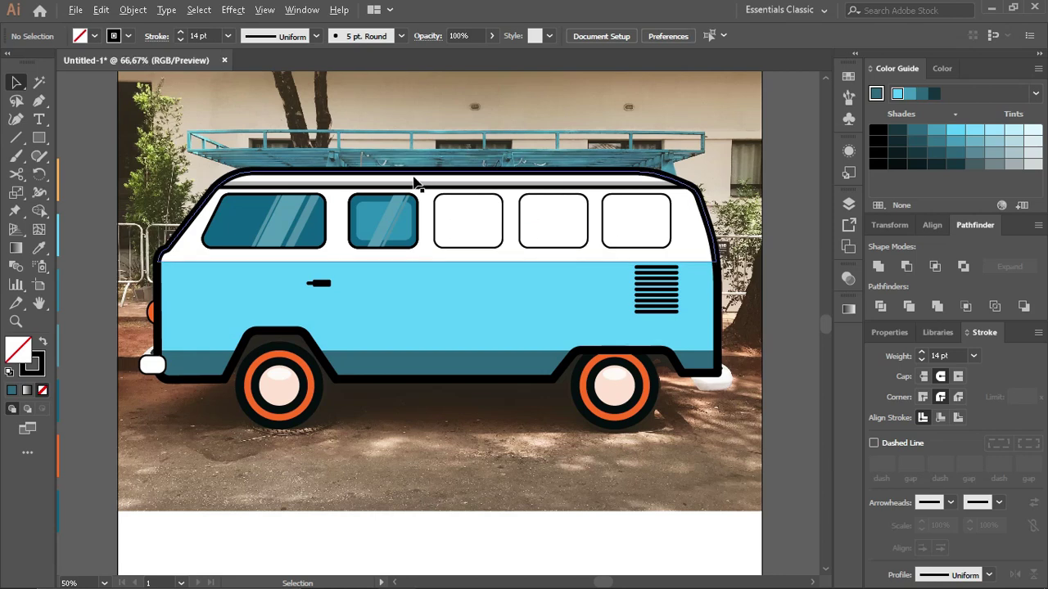
scroll(414, 182, "up", 1)
left_click(496, 178)
left_click_drag(497, 179, 498, 187)
scroll(493, 226, "down", 1)
scroll(494, 227, "right", 1)
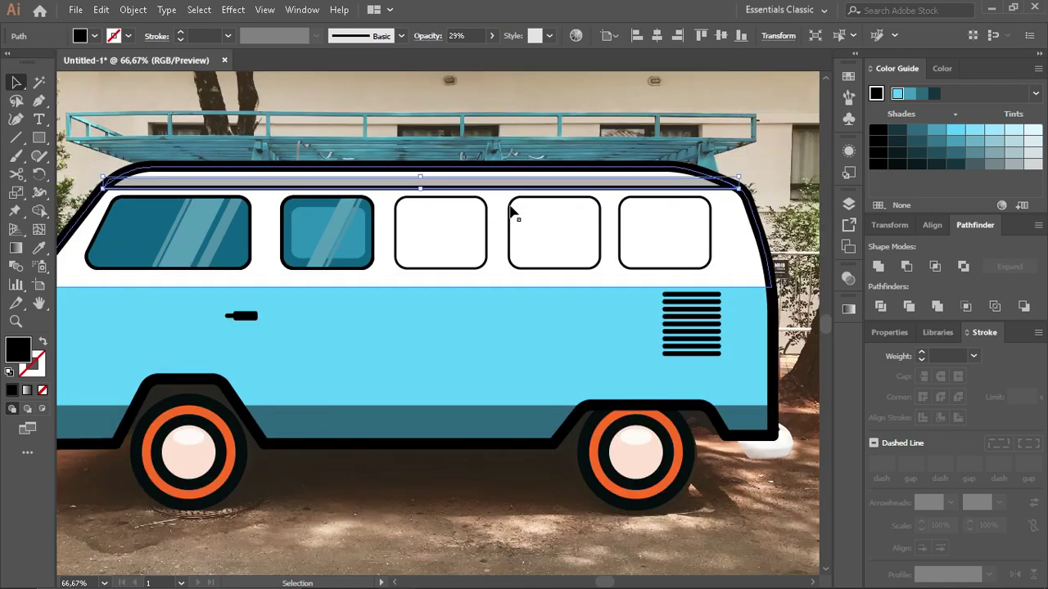
key("ctrl+shift+a")
scroll(483, 374, "down", 2)
scroll(484, 374, "left", 2)
scroll(254, 365, "down", 1)
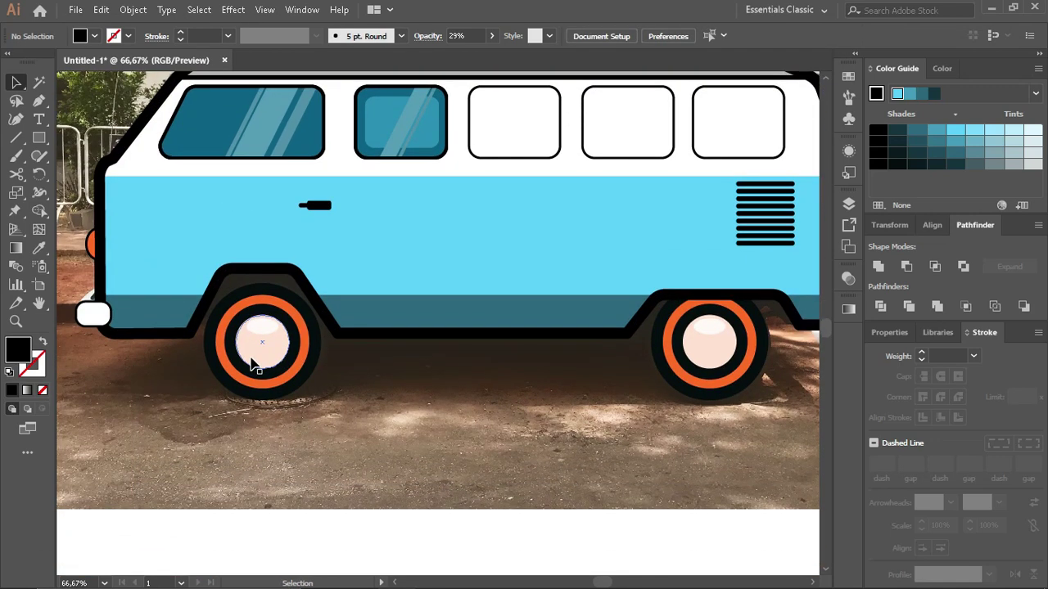
scroll(209, 366, "down", 1)
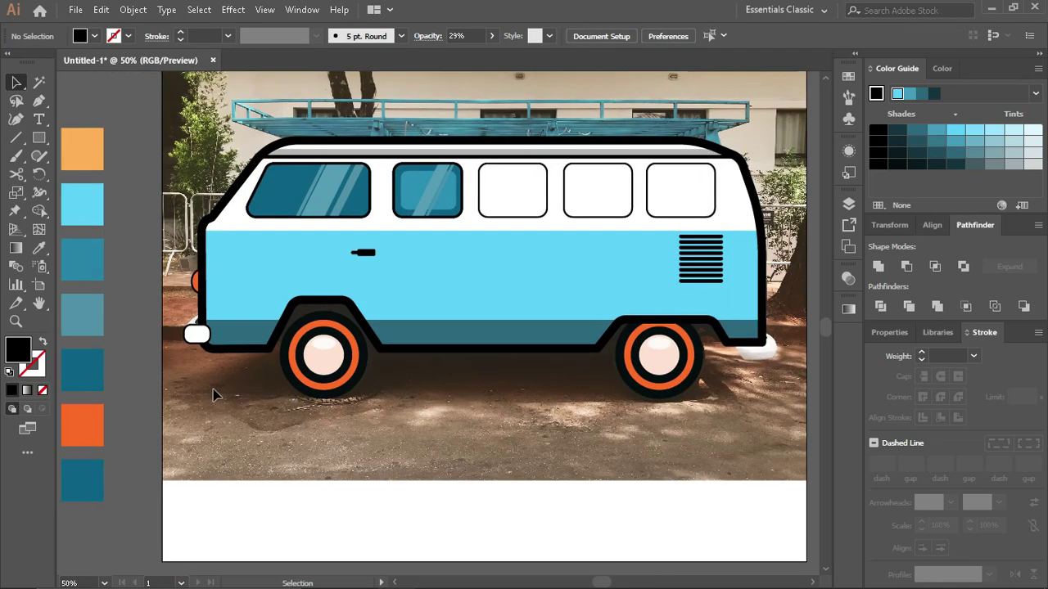
scroll(213, 389, "up", 2)
scroll(207, 287, "up", 1)
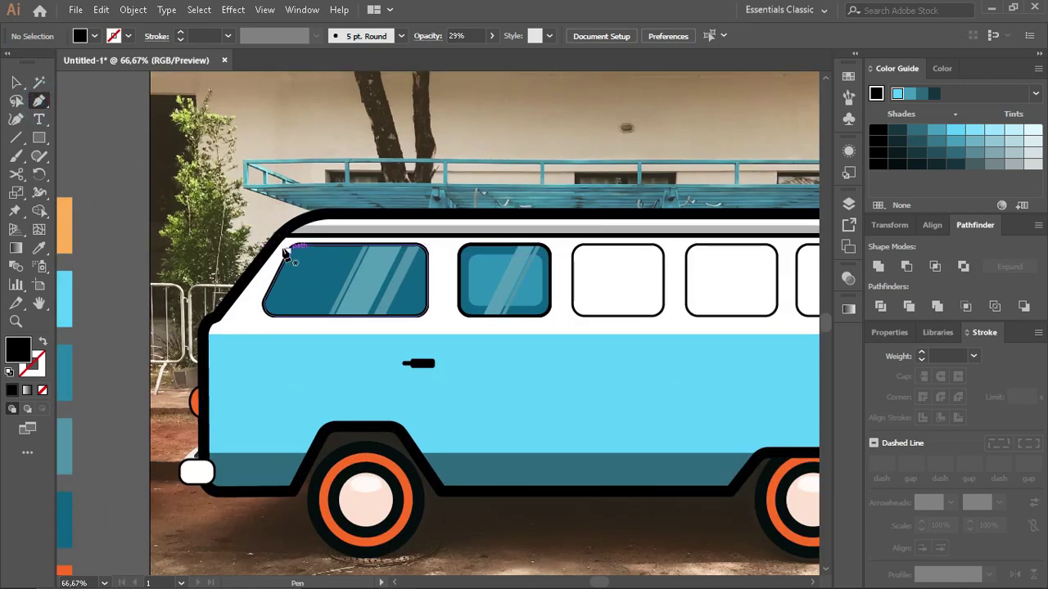
Step: Start the door-seam path with the Pen tool and give it no fill and a black stroke
scroll(311, 258, "up", 2)
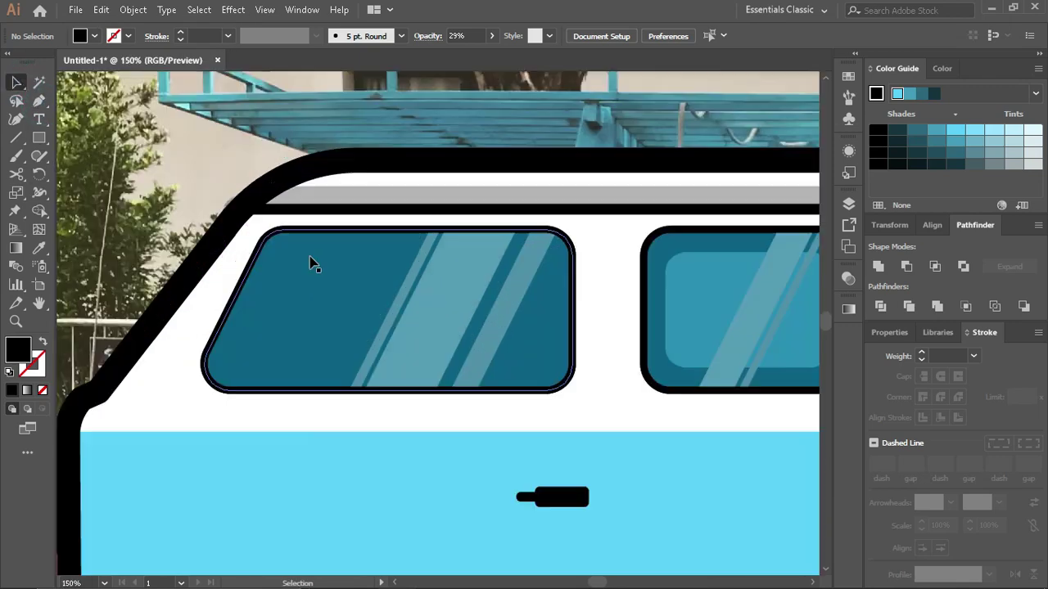
scroll(150, 306, "down", 1)
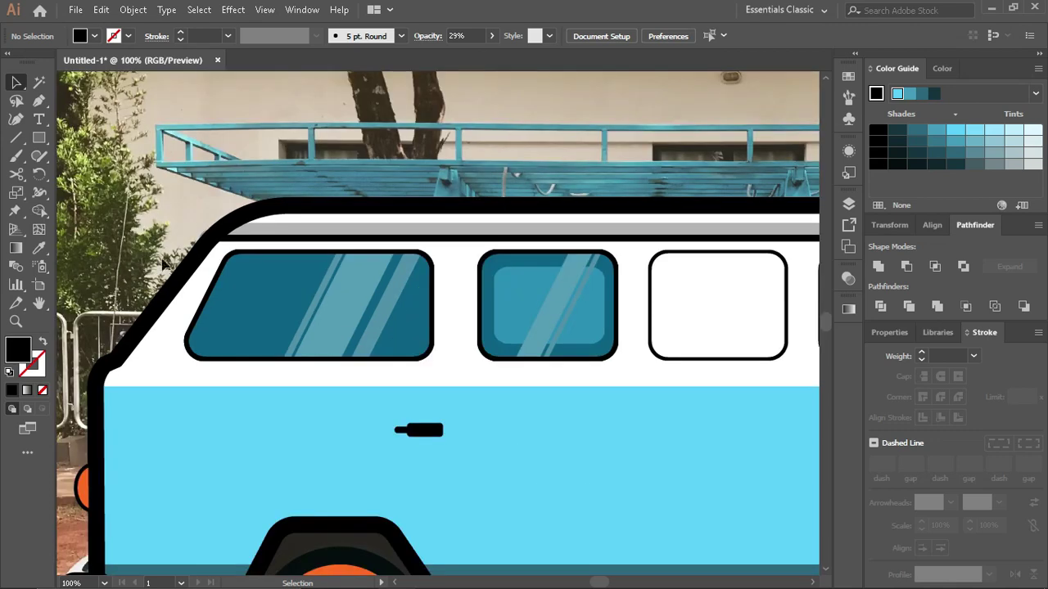
left_click(39, 104)
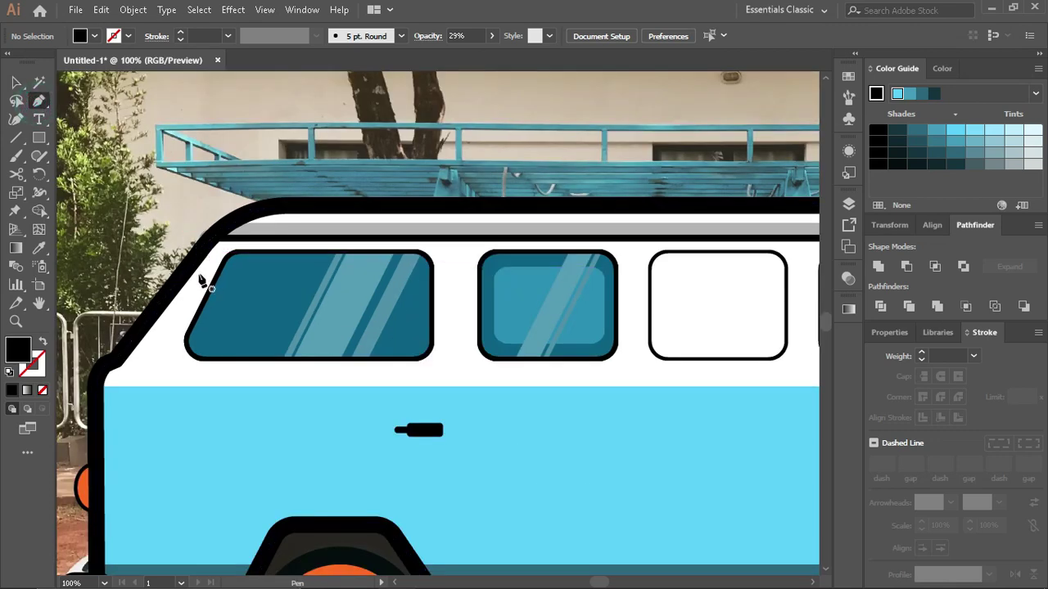
left_click(198, 275)
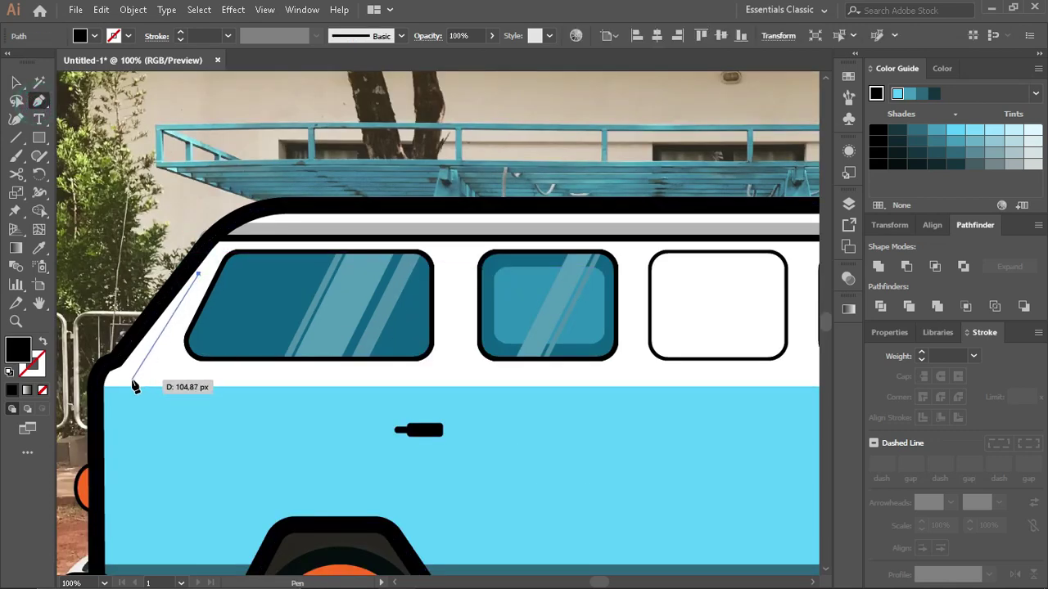
left_click_drag(134, 366, 155, 359)
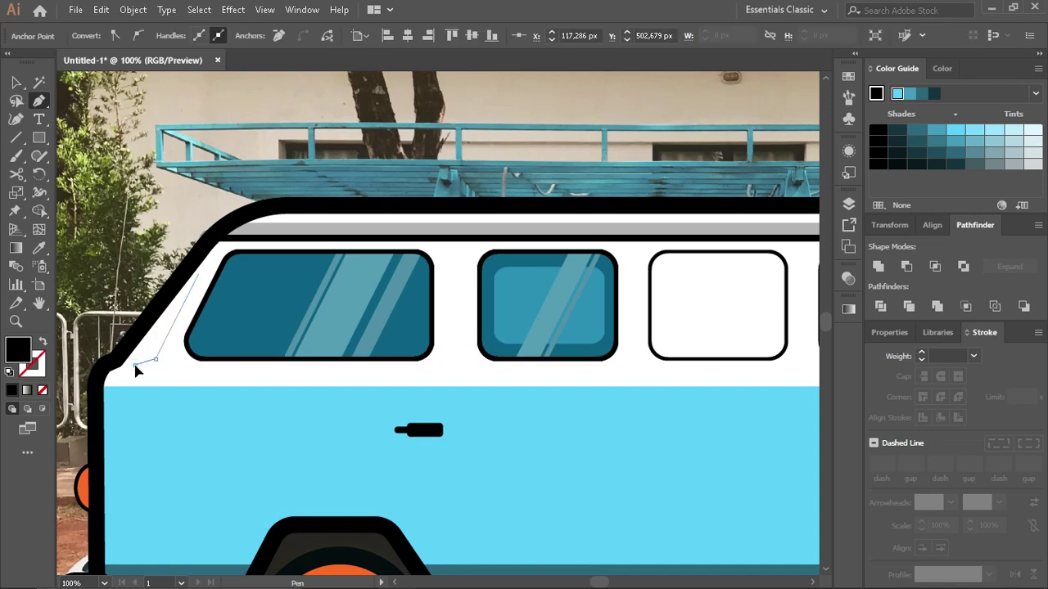
left_click(136, 379)
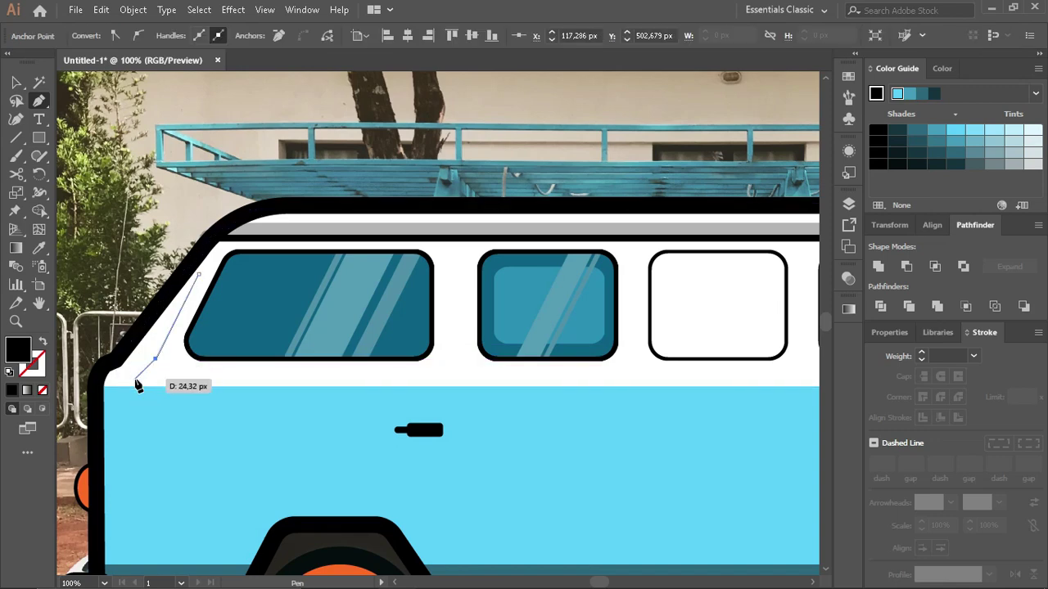
scroll(135, 404, "down", 3)
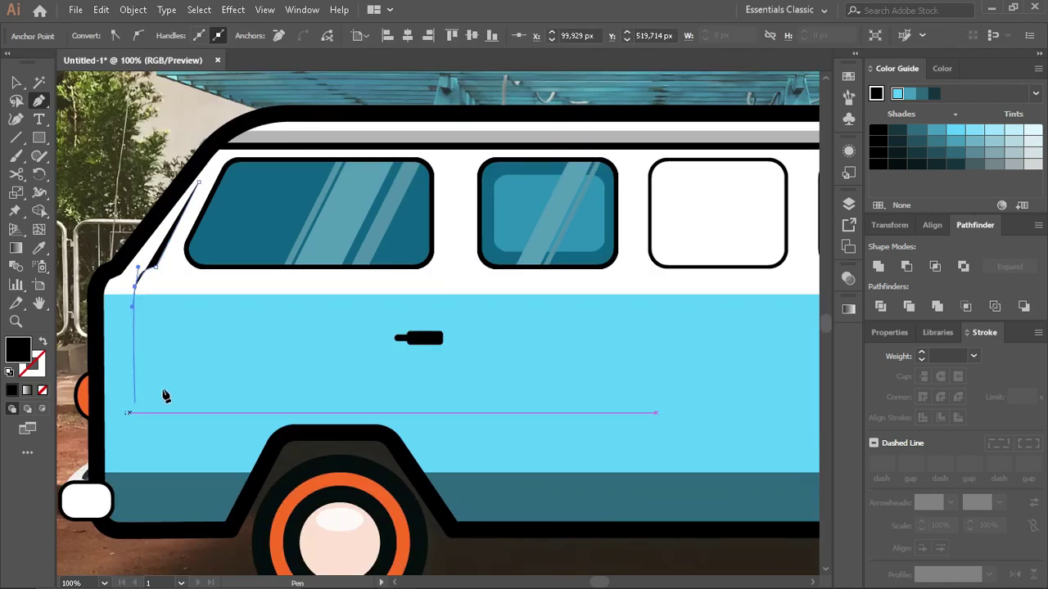
left_click(943, 68)
left_click(873, 172)
left_click(883, 172)
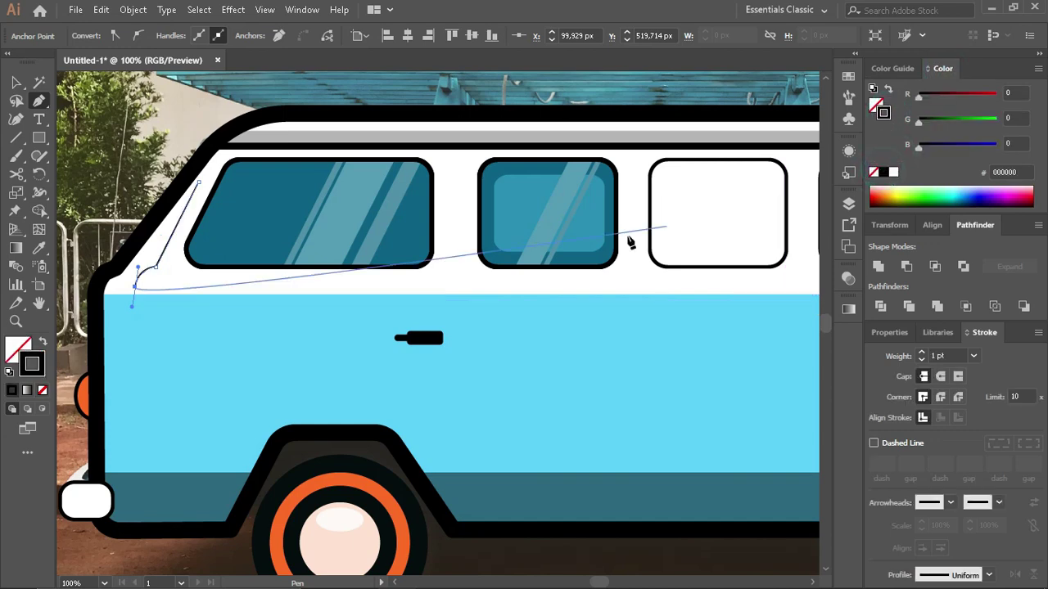
Step: Extend the seam down the front, along the lower strip, and over the wheel arch
left_click(136, 473)
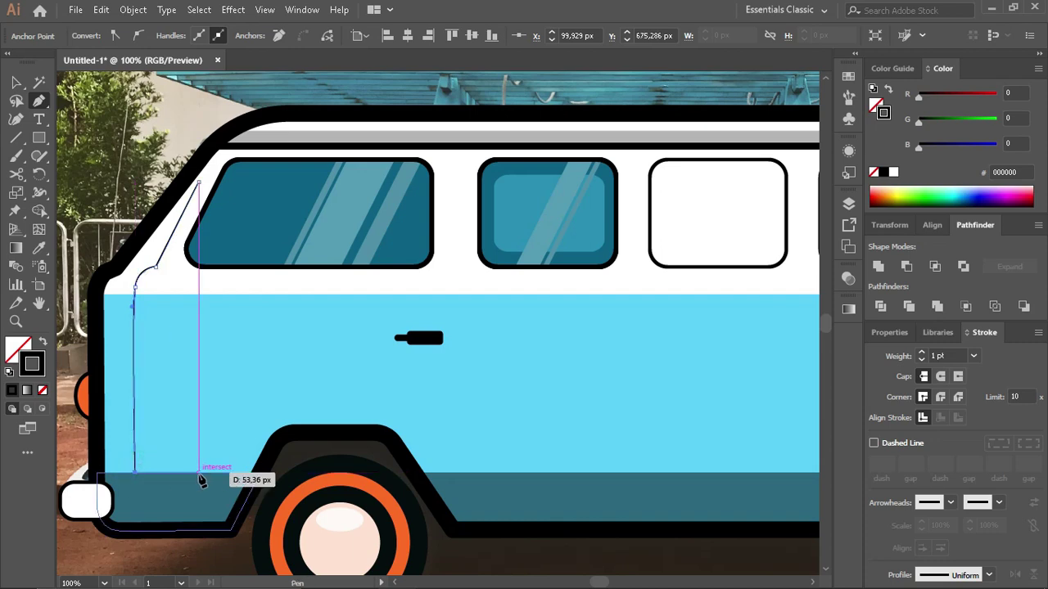
left_click(214, 473)
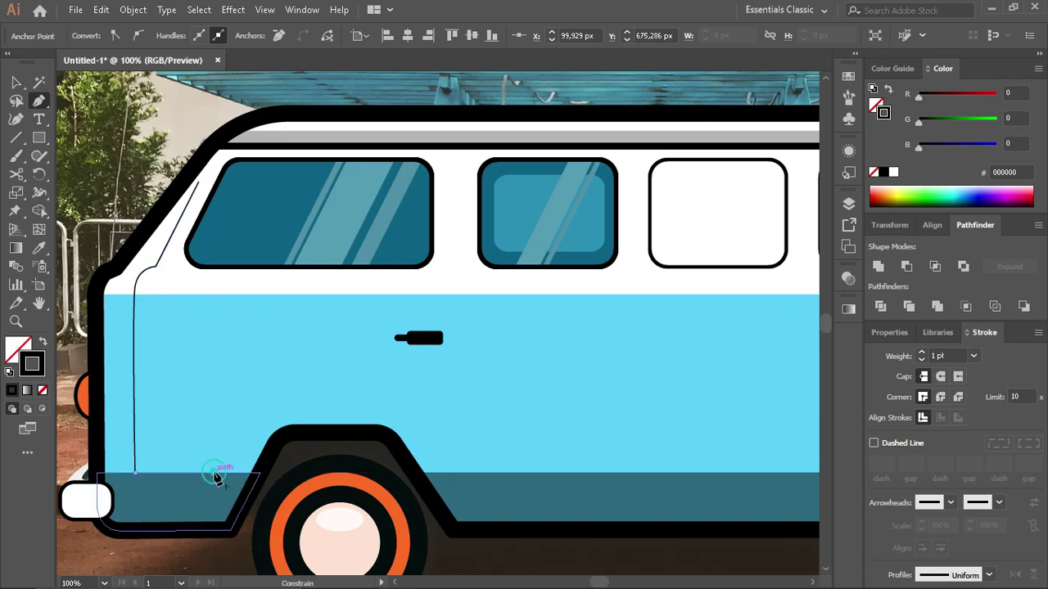
left_click(272, 418)
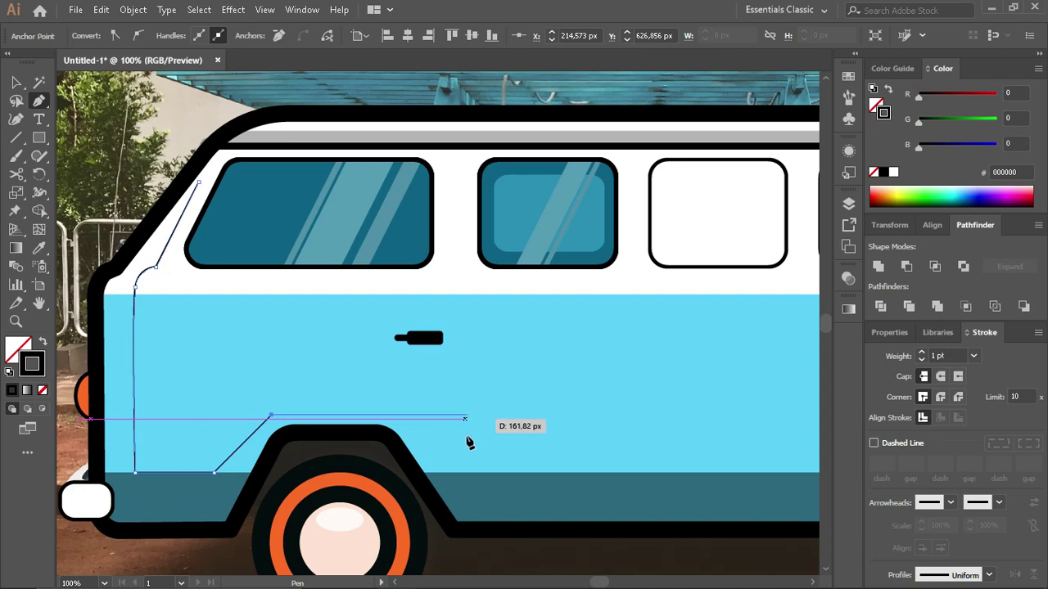
left_click(462, 416)
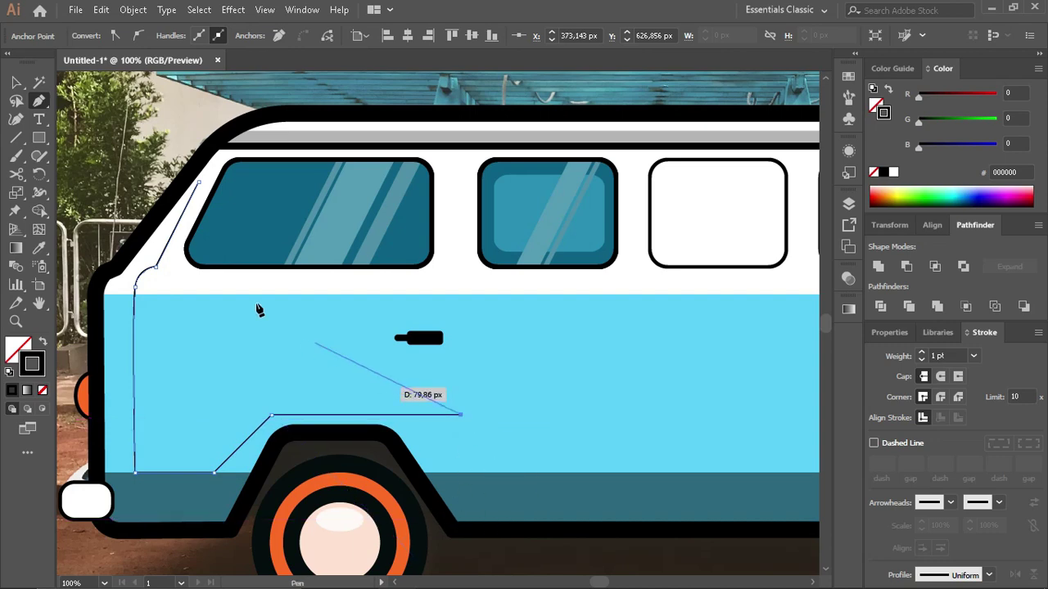
left_click(16, 82)
Step: Give the seam a 4 pt stroke with round caps and round joins
left_click(921, 352)
left_click(921, 352)
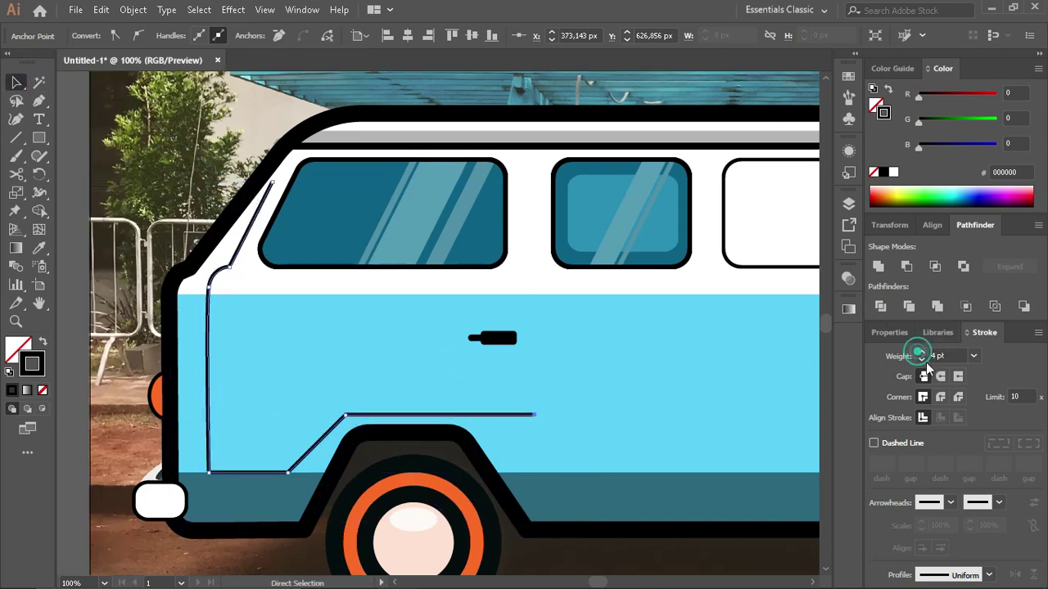
left_click(921, 352)
left_click(940, 376)
left_click(940, 397)
left_click(133, 397)
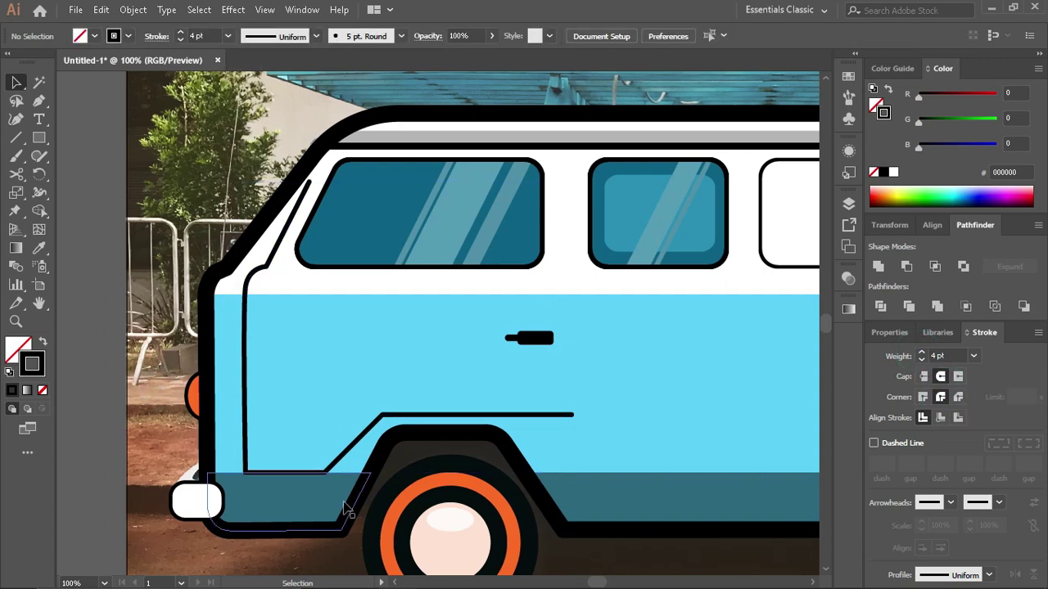
Step: Round the seam's lower corner using a Live Corner widget
scroll(304, 468, "up", 3)
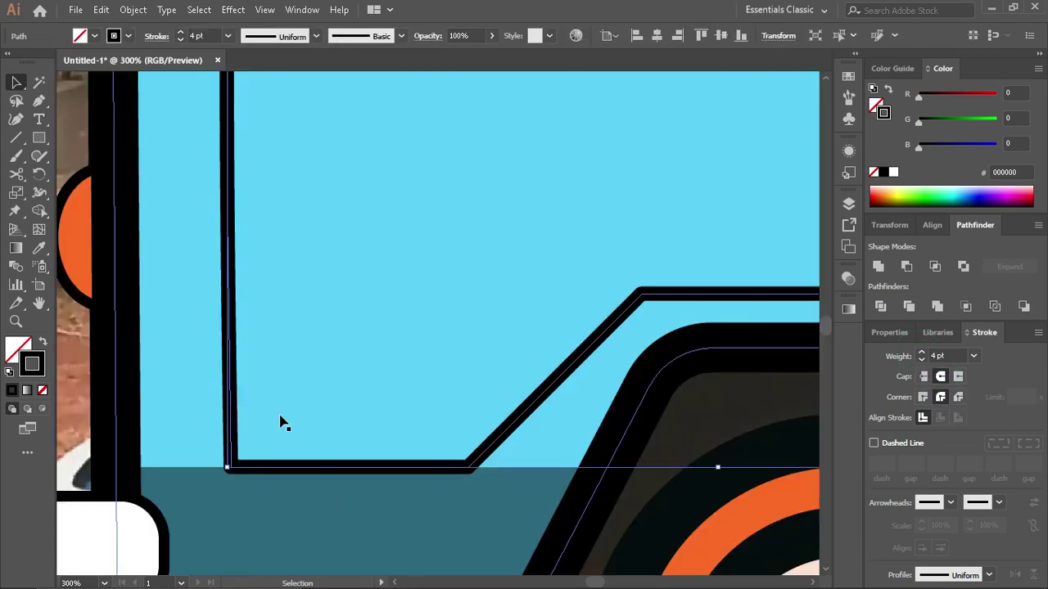
key("a")
left_click(464, 457)
scroll(317, 451, "down", 2)
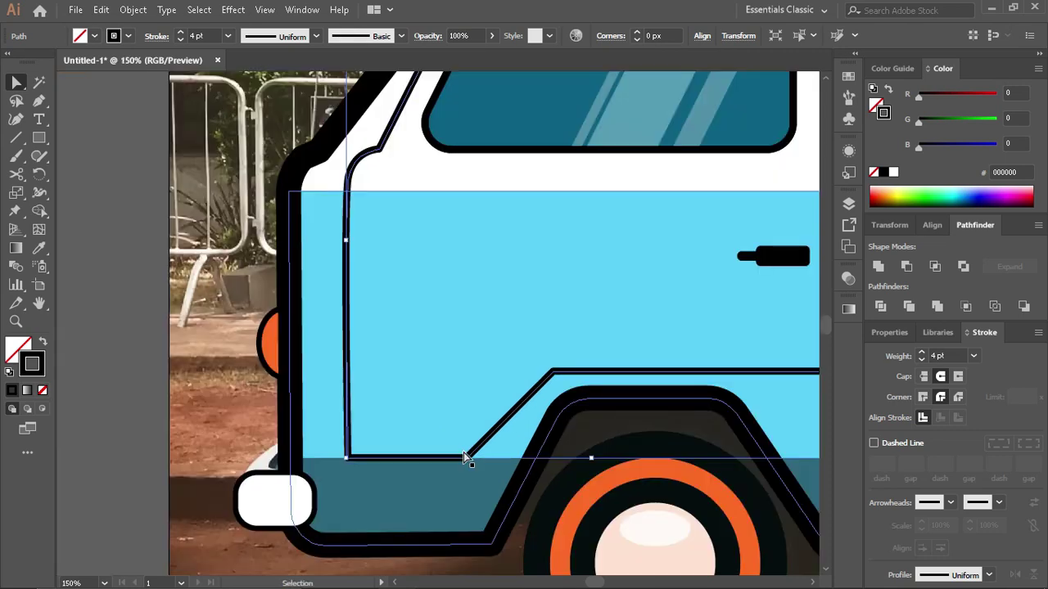
left_click_drag(483, 380, 505, 426)
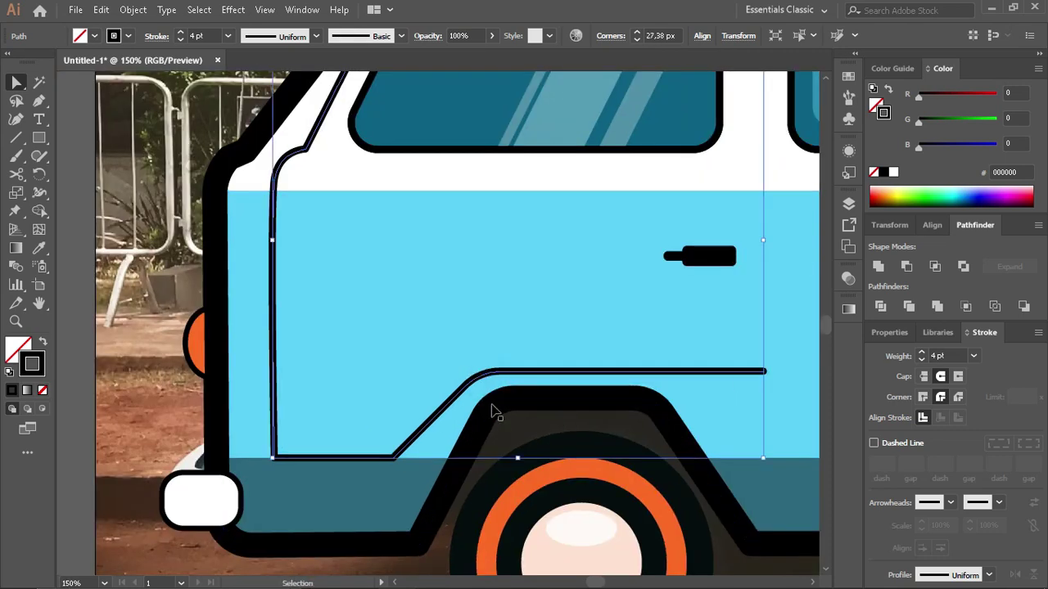
key("ctrl+z")
left_click_drag(389, 451, 368, 401)
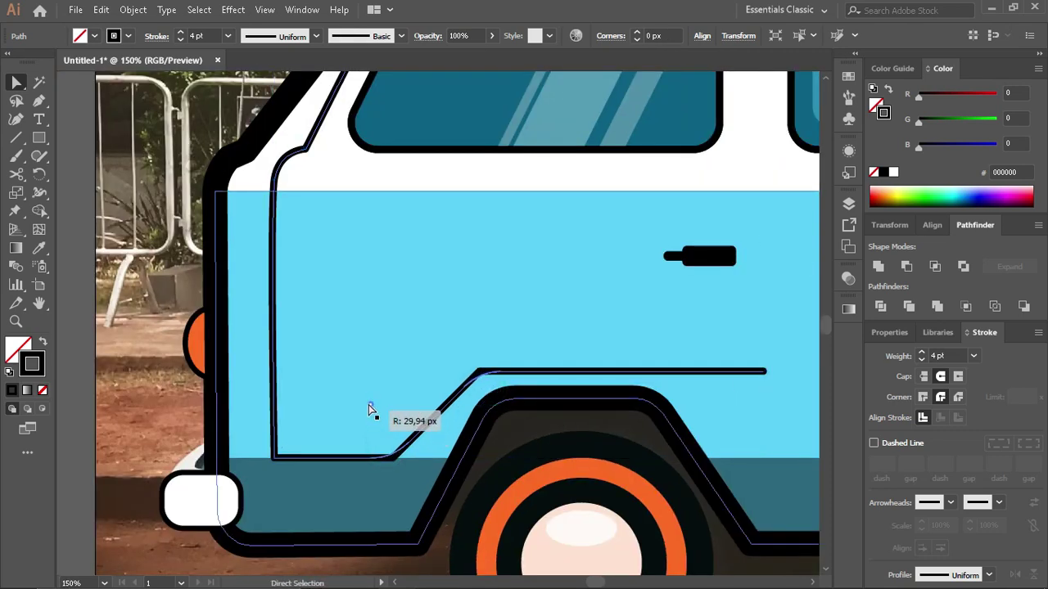
scroll(401, 446, "down", 2)
left_click(385, 483)
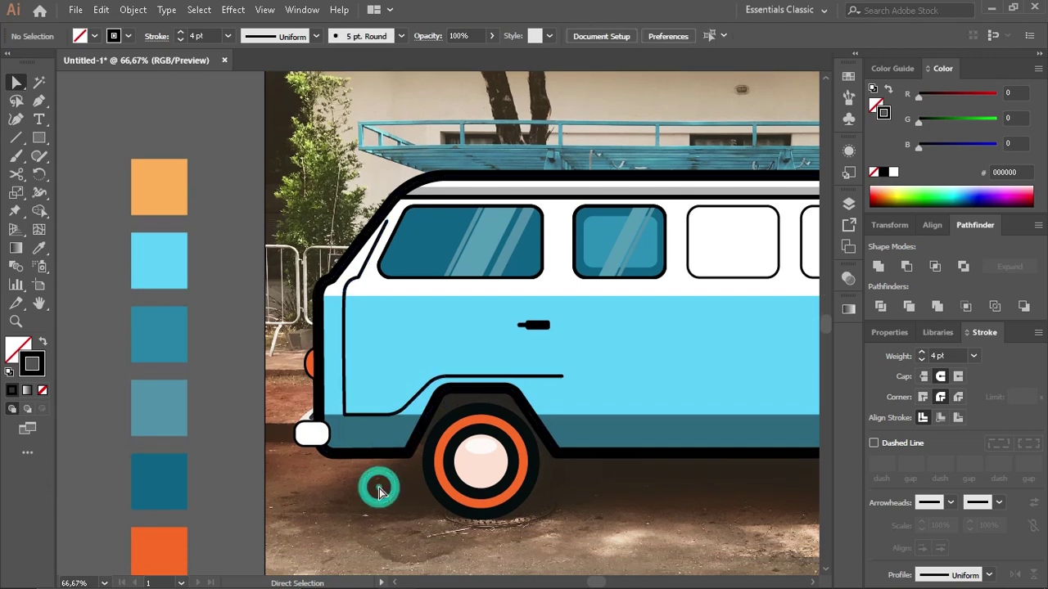
Step: Round all of the seam's sharp bends by selecting the whole path
left_click(485, 380)
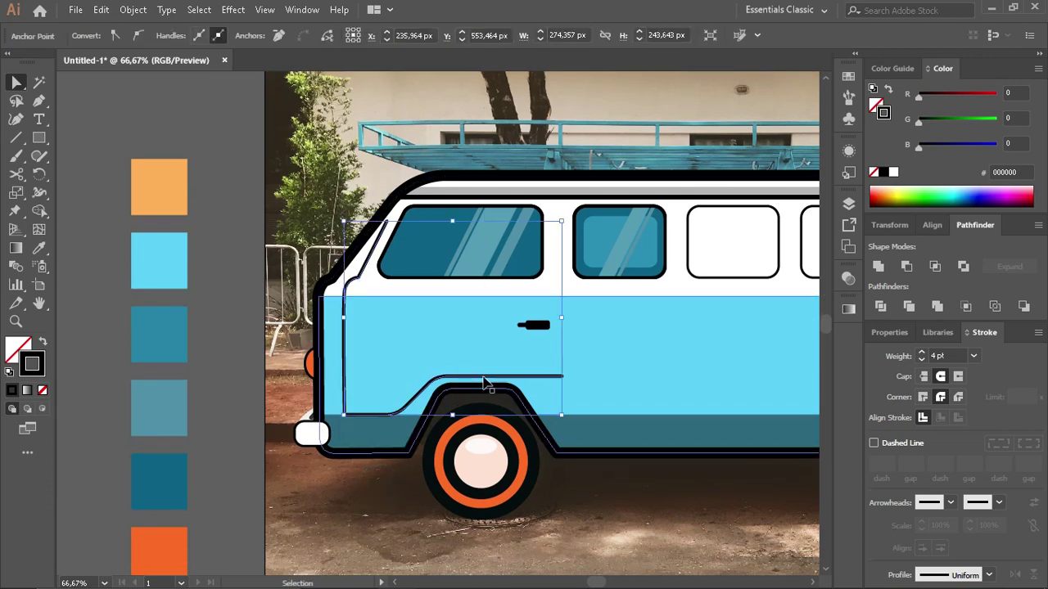
key("ctrl+z")
key("ctrl+z")
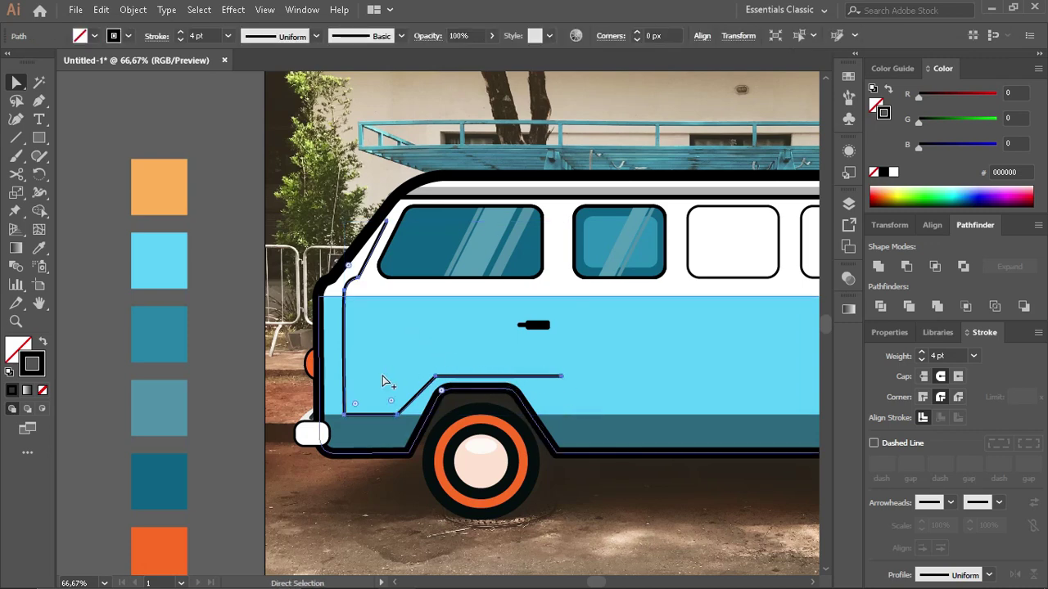
scroll(382, 379, "up", 3)
scroll(508, 418, "down", 3)
left_click(609, 402)
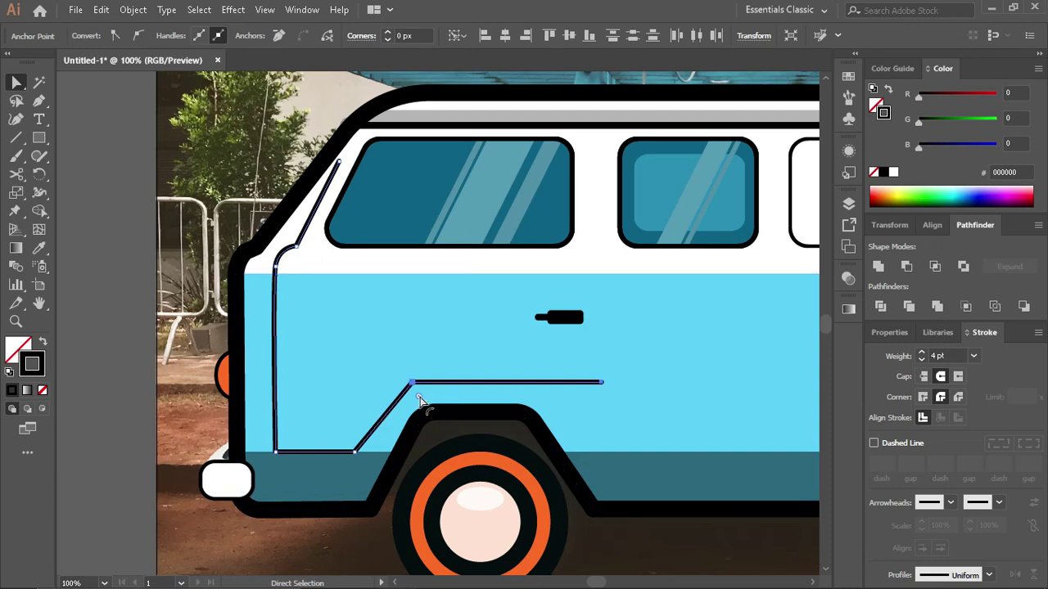
left_click(346, 543)
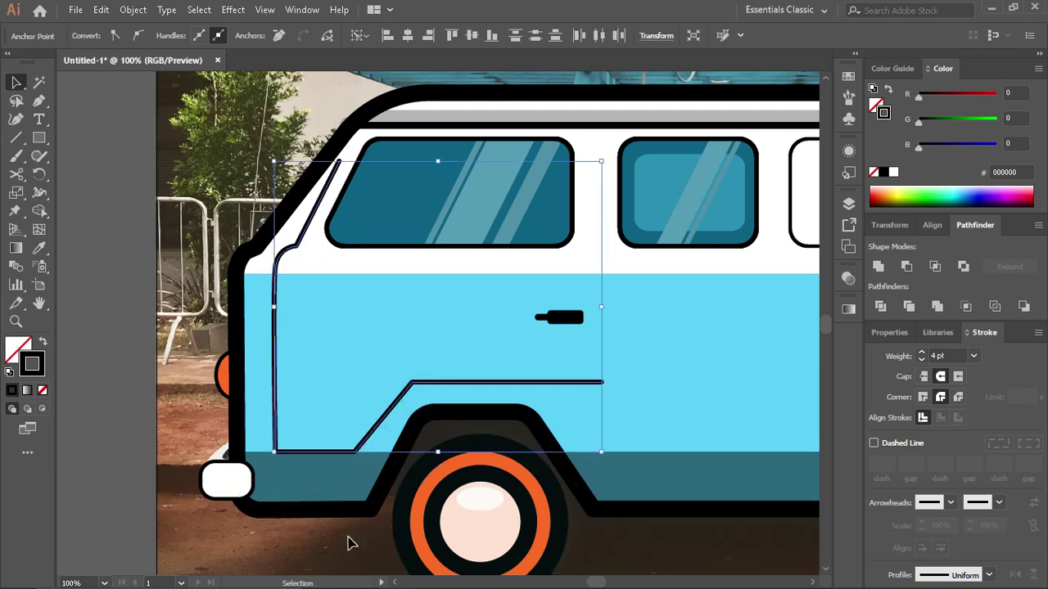
left_click(388, 413)
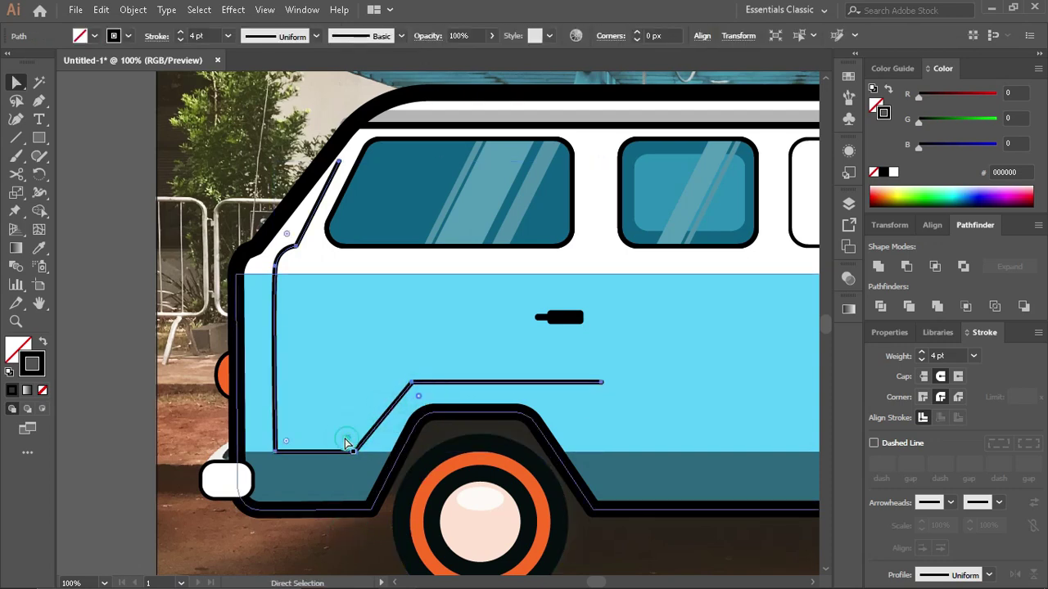
left_click_drag(347, 439, 320, 415)
left_click(377, 544)
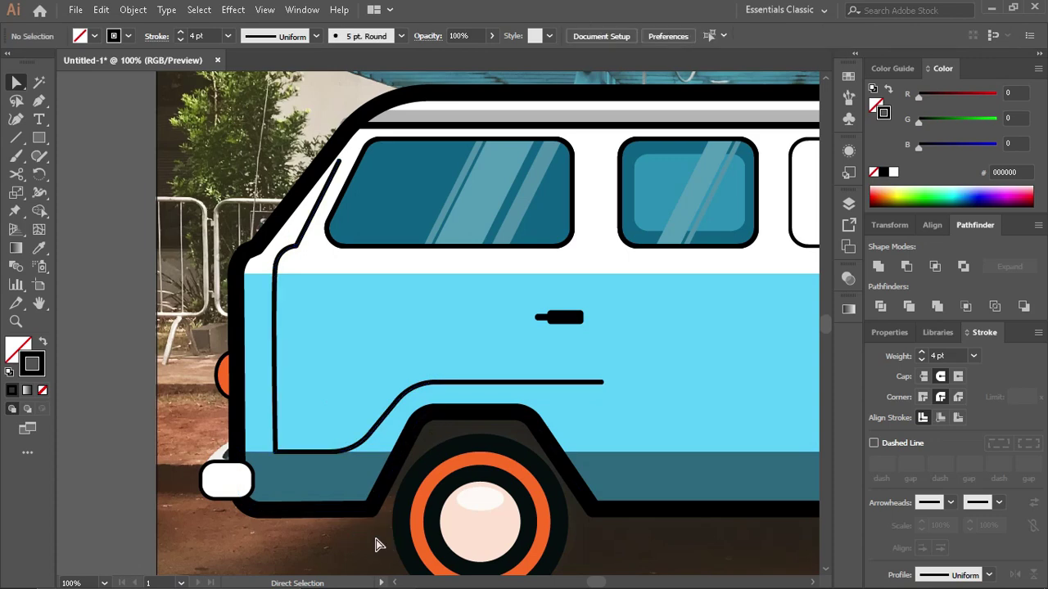
Step: Move the seam's top anchor along the windscreen and shift the line into place
scroll(339, 358, "left", 2)
left_click(394, 161)
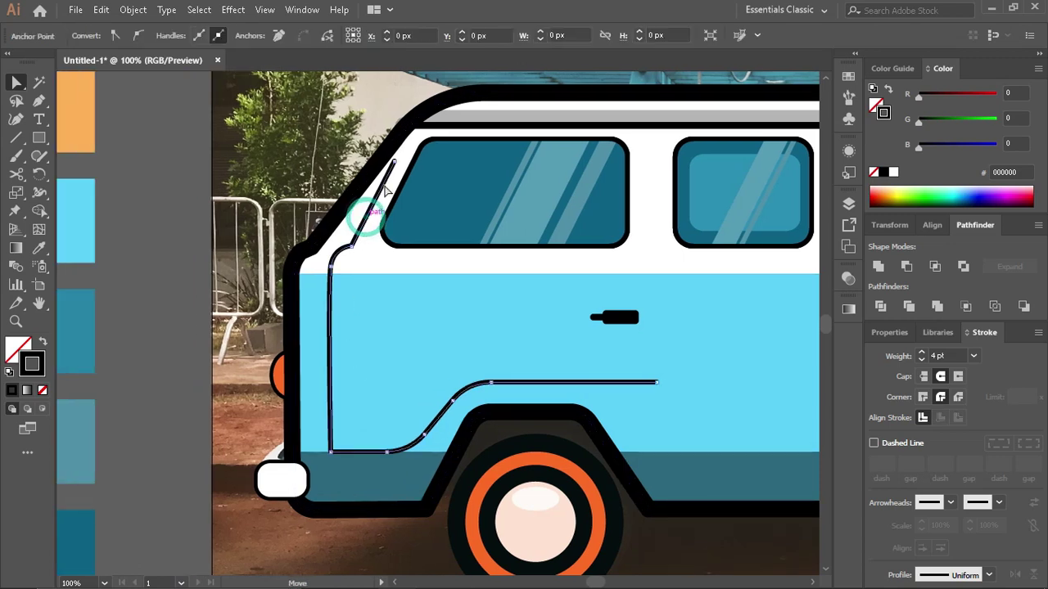
left_click_drag(394, 162, 405, 161)
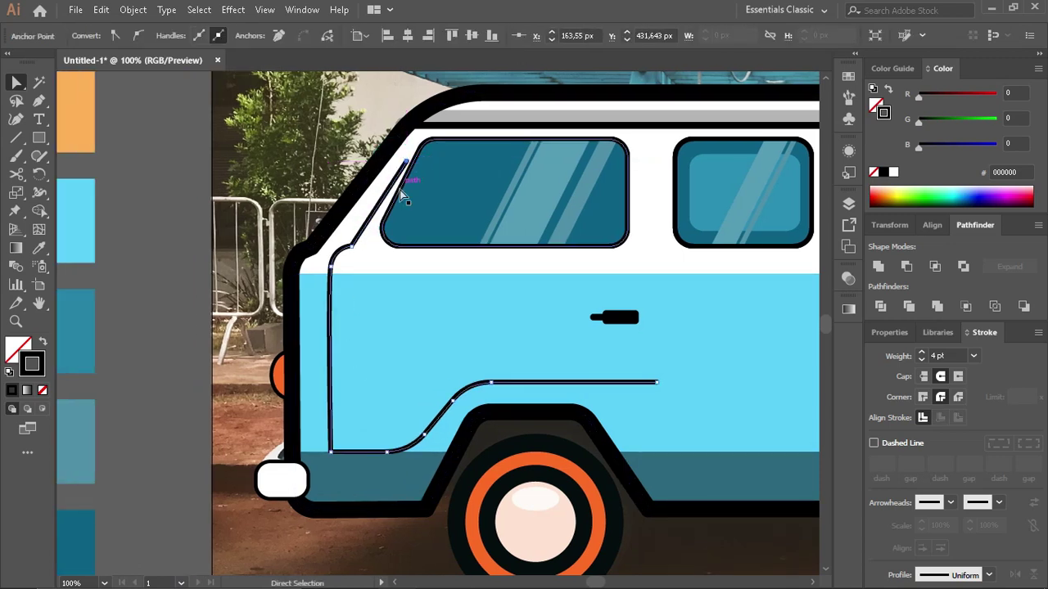
key("v")
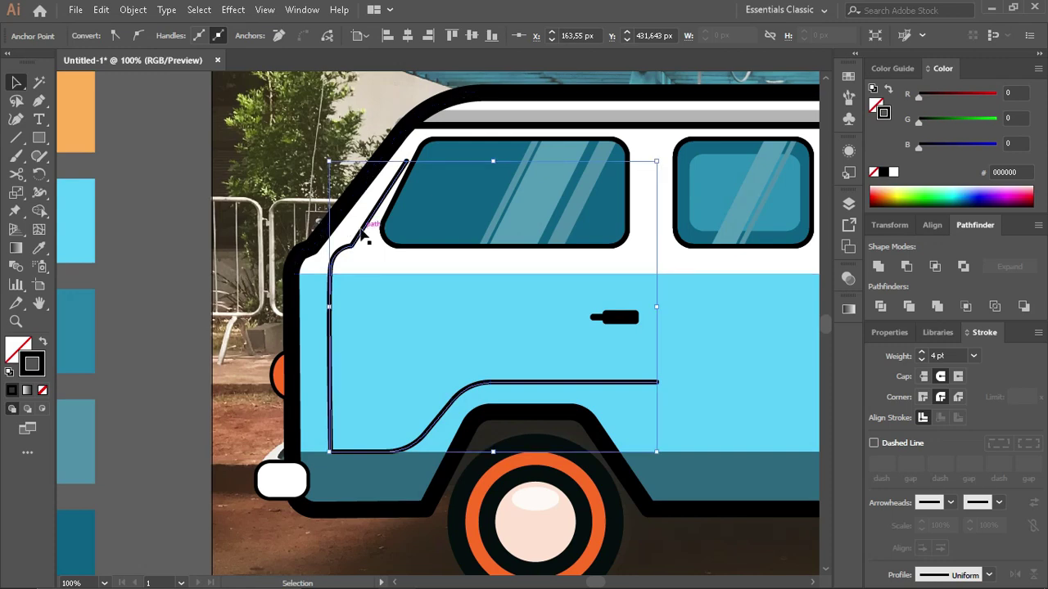
left_click_drag(350, 231, 313, 231)
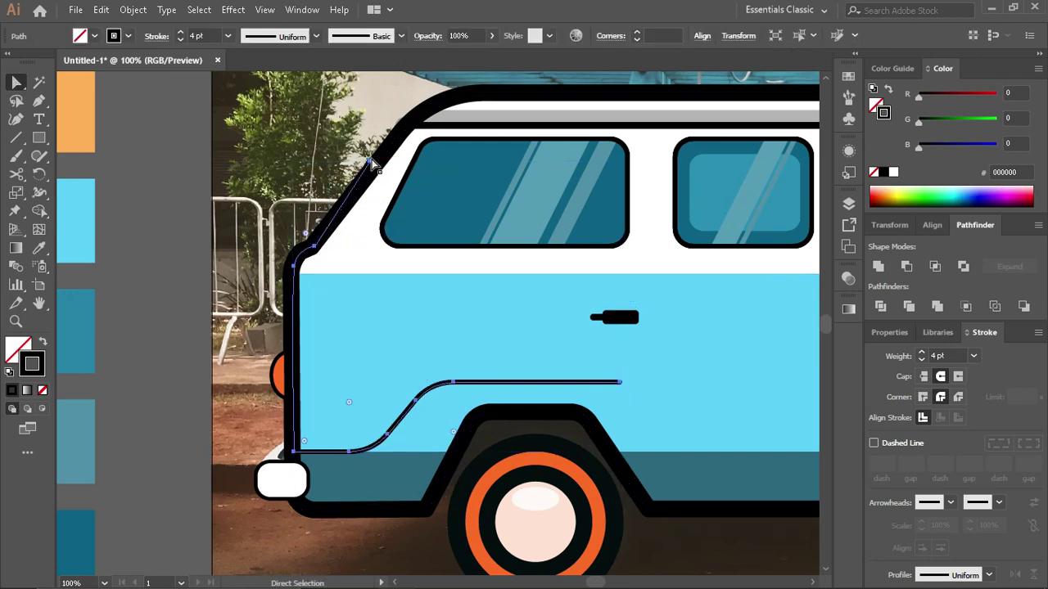
key("a")
left_click_drag(370, 161, 377, 161)
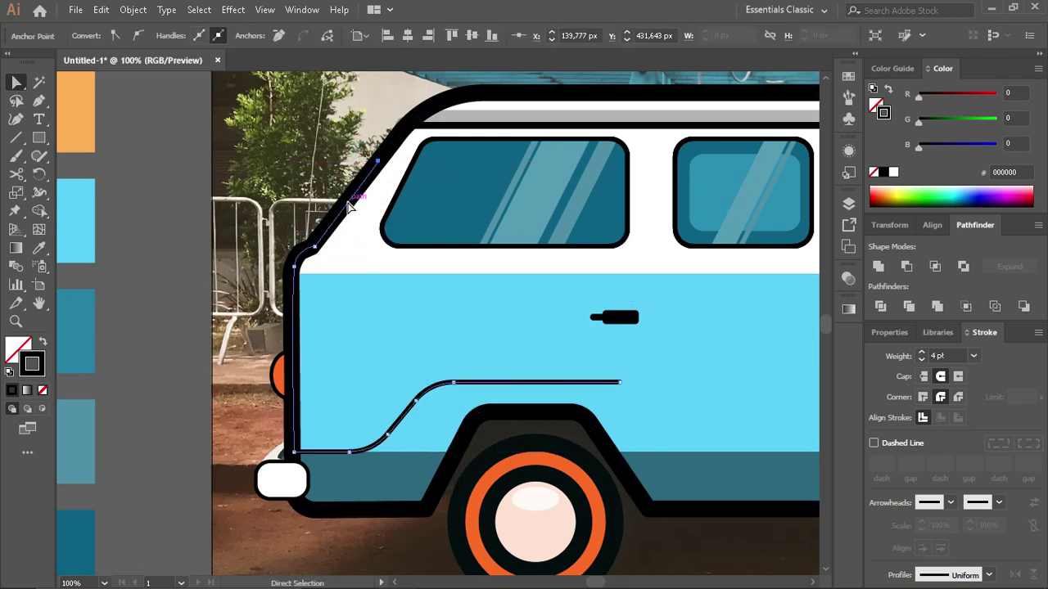
key("v")
left_click_drag(431, 398, 456, 400)
Step: Reposition the front window's top-left anchor and round its top-left corner
scroll(414, 241, "right", 2)
left_click(393, 193)
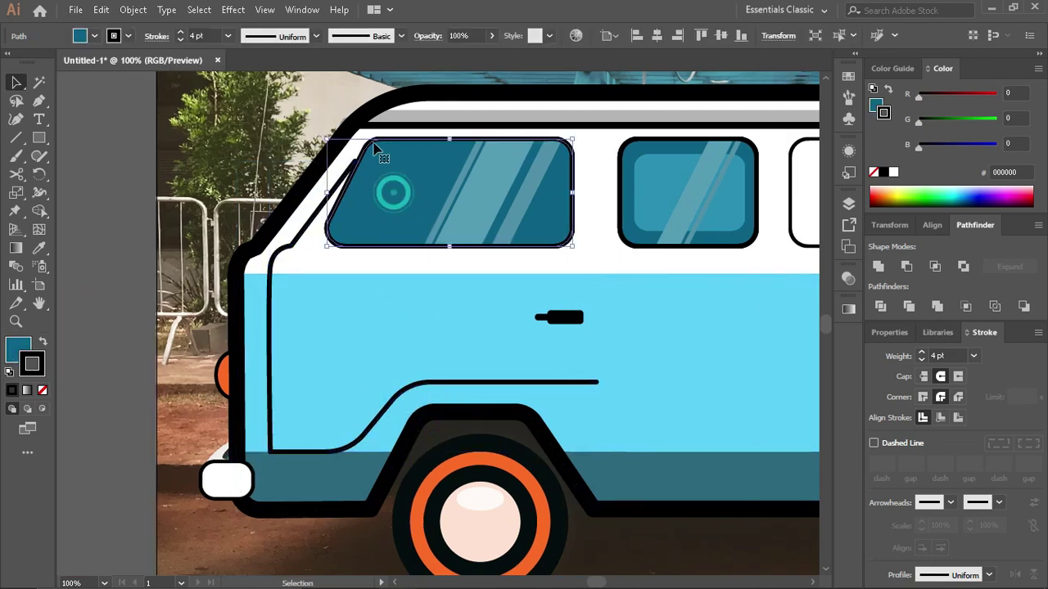
scroll(375, 148, "up", 2)
key("a")
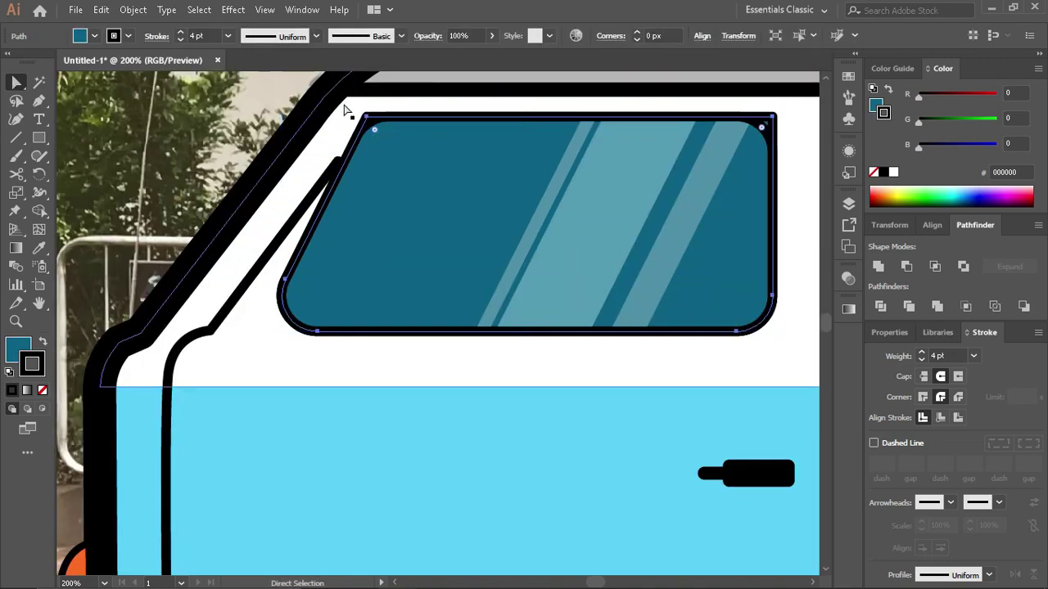
mouse_move(373, 120)
left_mouse_down()
mouse_move(394, 120)
mouse_move(370, 122)
left_mouse_up()
left_click(364, 126)
mouse_move(391, 159)
left_mouse_down()
mouse_move(346, 115)
mouse_move(397, 115)
left_mouse_up()
left_click(872, 172)
left_click_drag(418, 161, 416, 154)
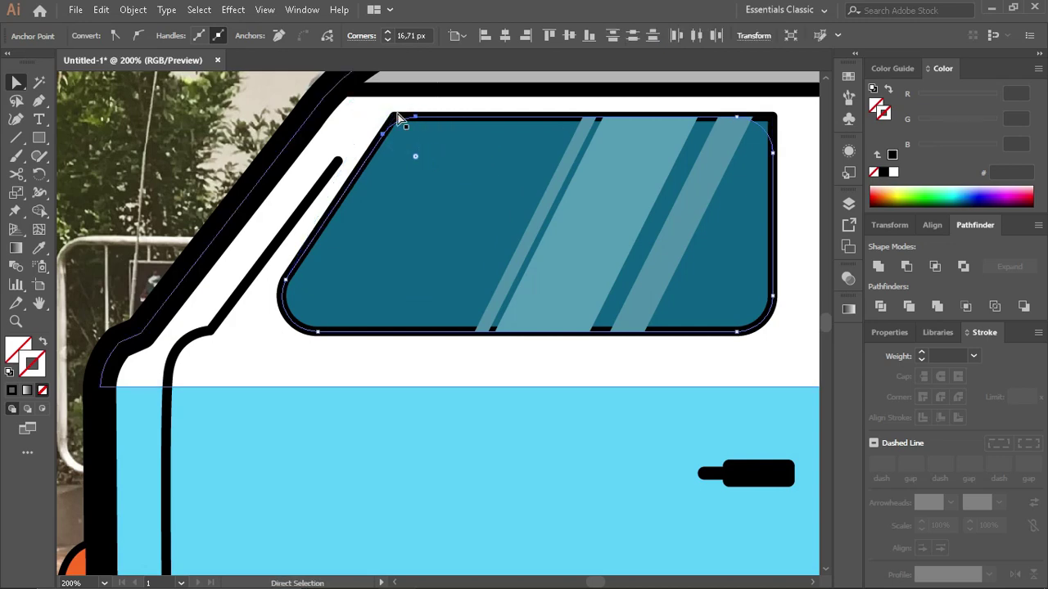
left_click(402, 115)
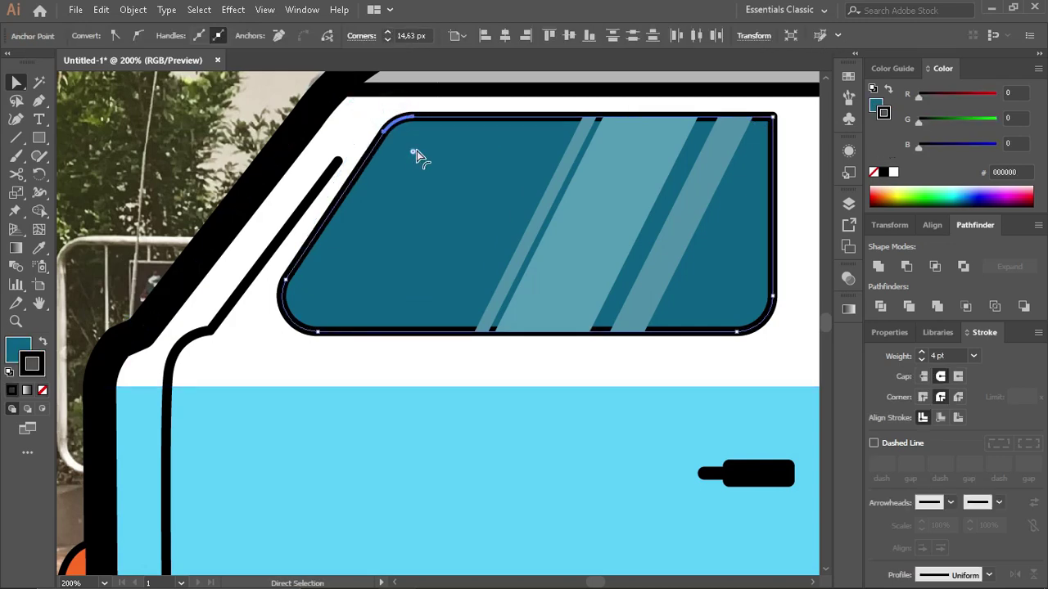
left_click(204, 111)
Step: Move the window's top-left corner point and make it sharp again
scroll(308, 271, "down", 2)
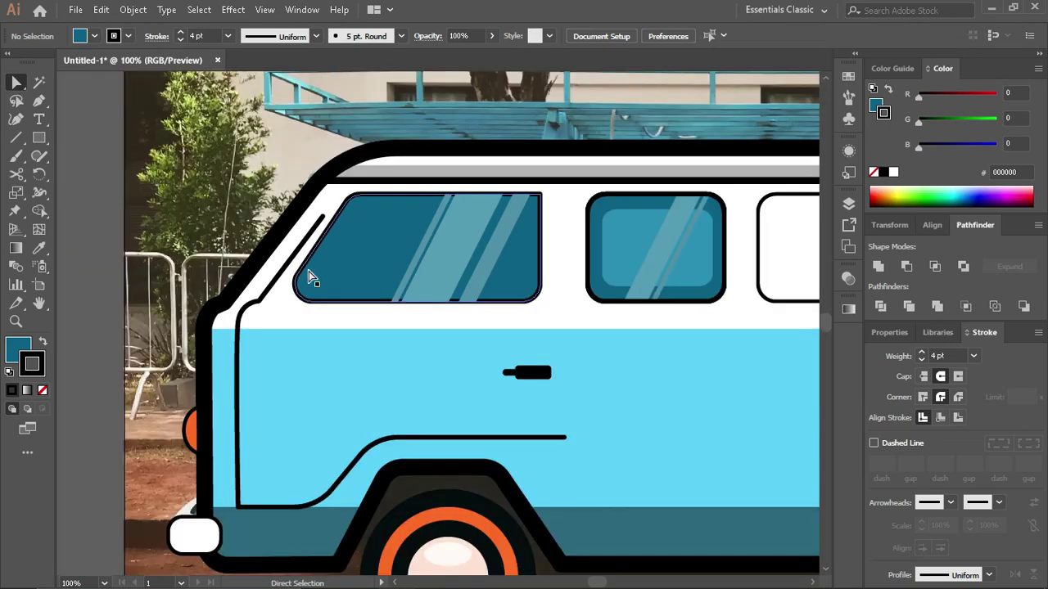
scroll(309, 276, "up", 2)
left_click(419, 215)
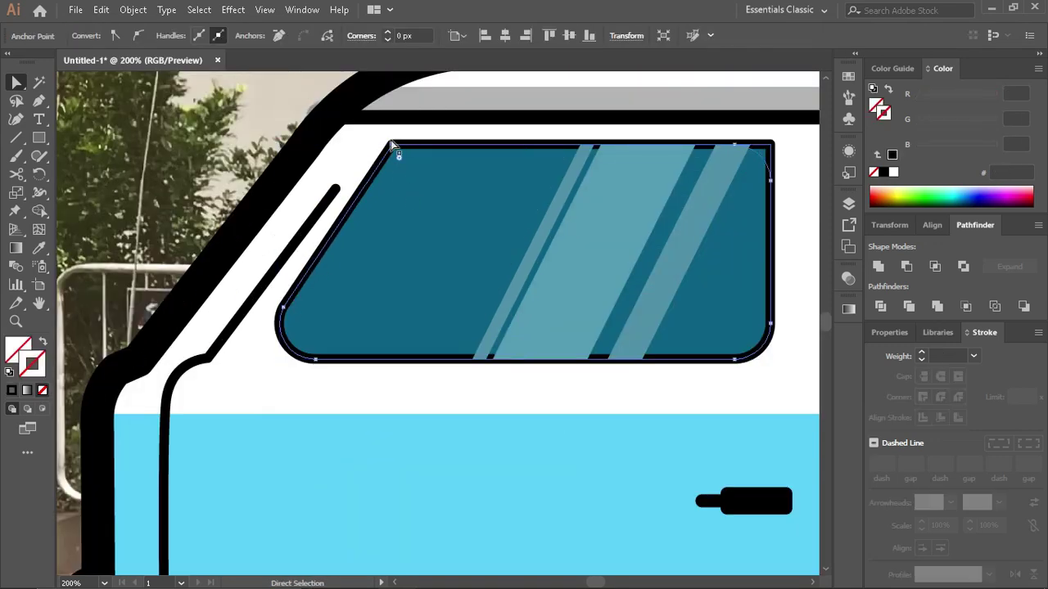
left_click_drag(391, 144, 424, 177)
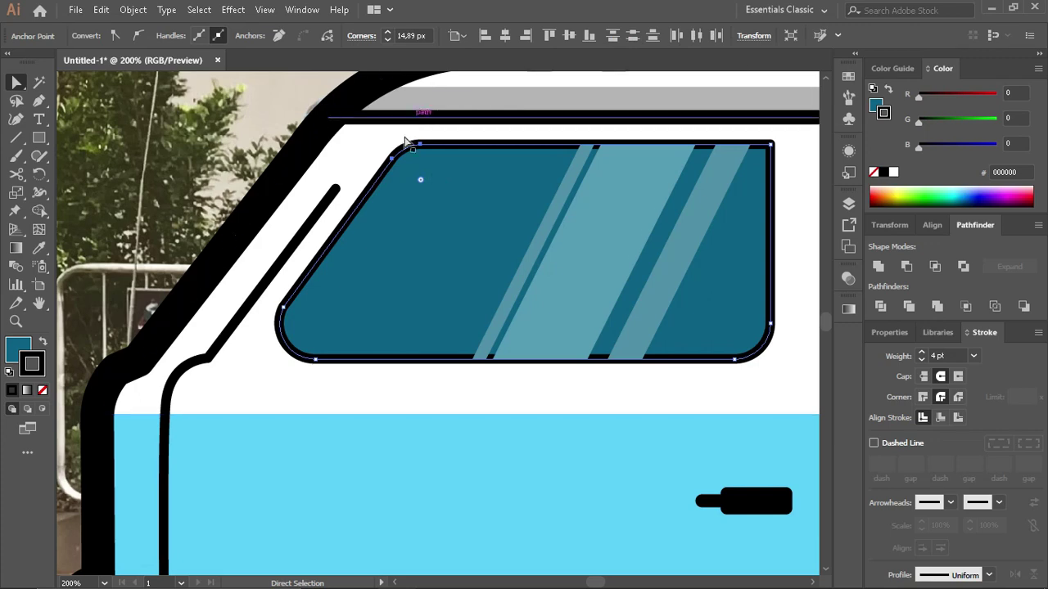
left_click_drag(424, 177, 412, 147)
Step: Adjust the window's corner radius with the control bar Corners setting
left_click(388, 36)
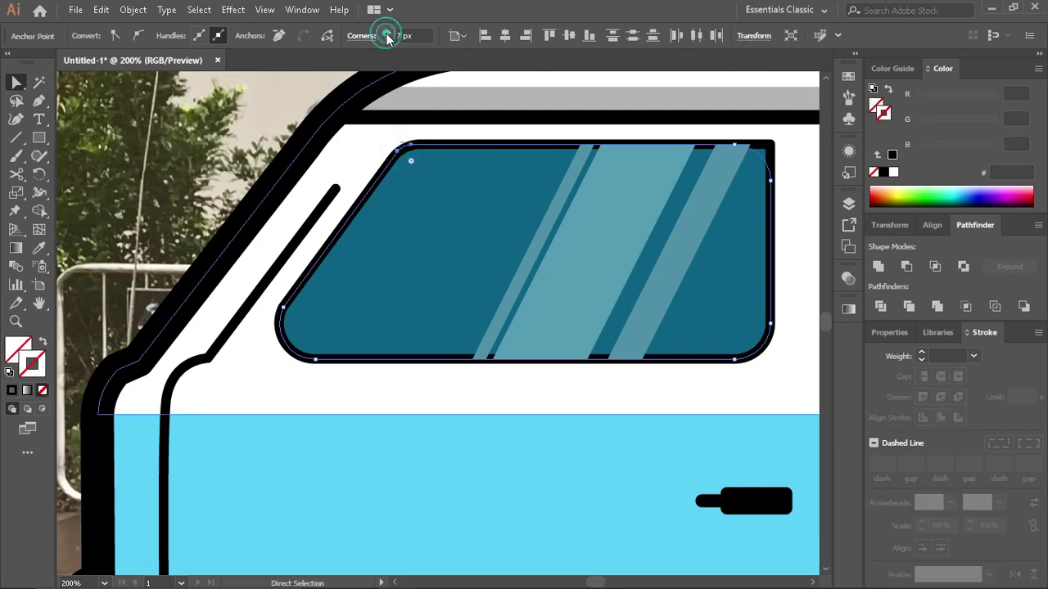
left_click(424, 162)
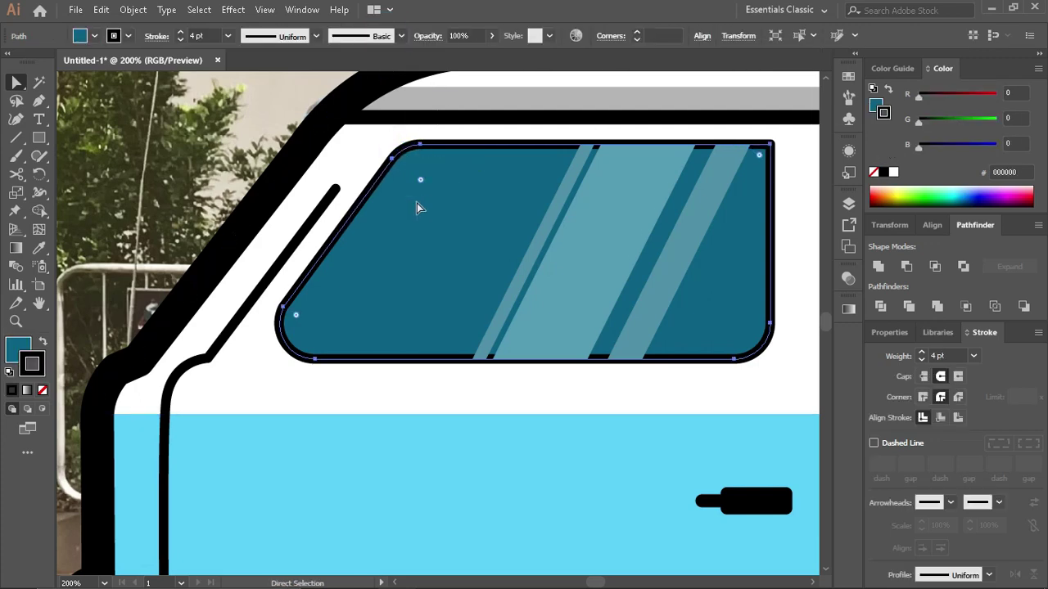
left_click(638, 38)
left_click(637, 36)
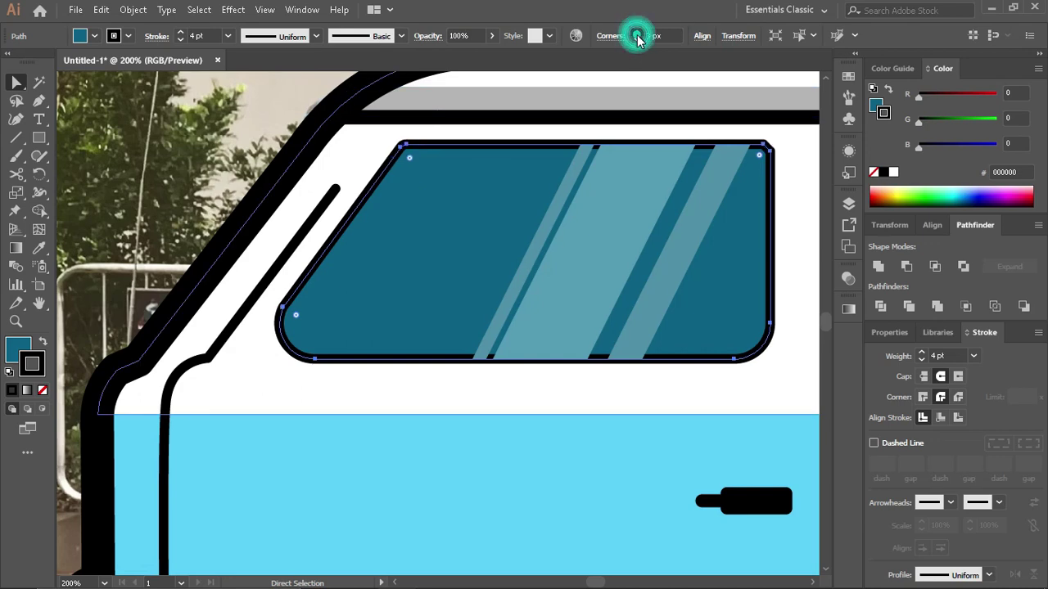
left_click(638, 36)
left_click(637, 39)
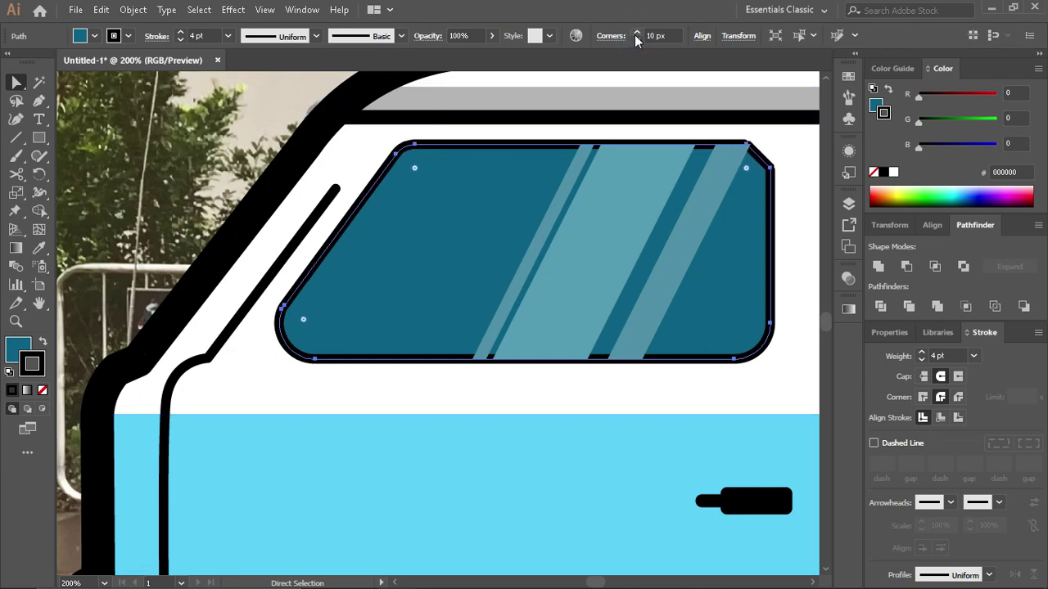
left_click(637, 40)
left_click(637, 39)
key("v")
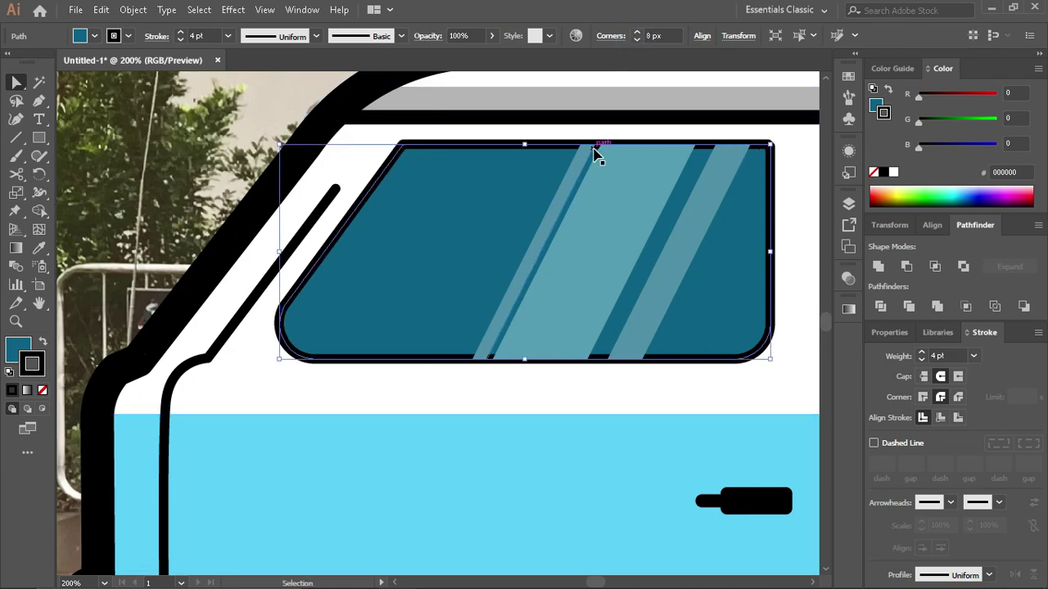
key("a")
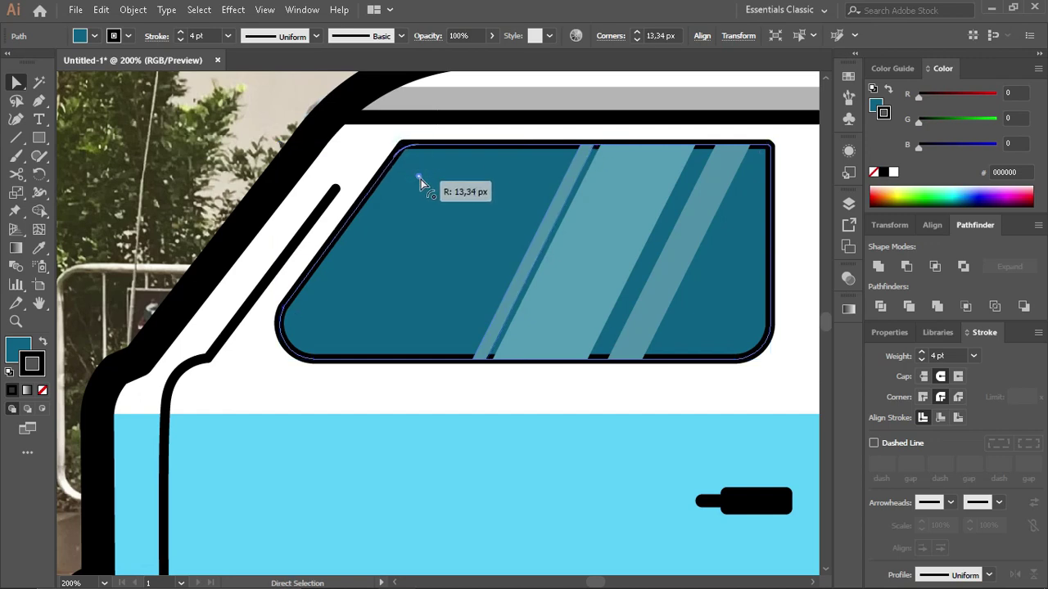
left_click_drag(419, 185, 419, 184)
Step: Undo an accidental move of the window shape
left_click(334, 142)
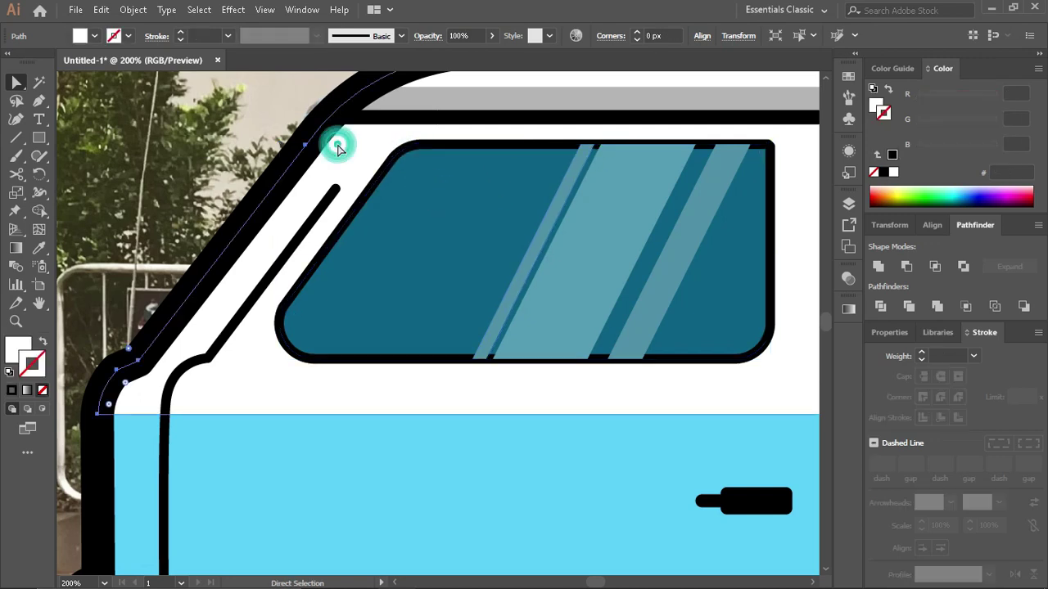
key("v")
key("a")
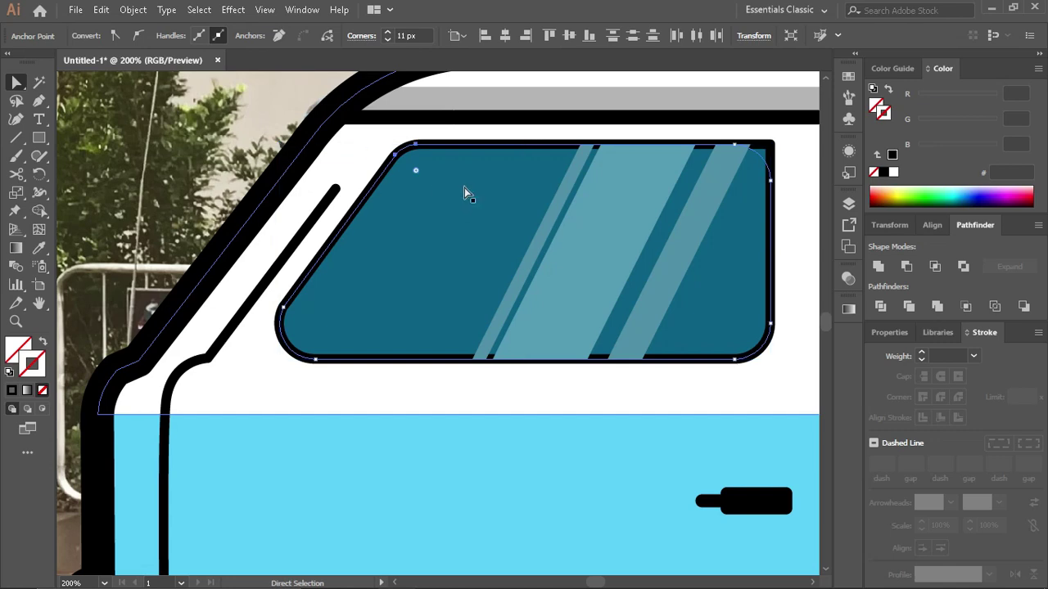
left_click_drag(464, 188, 517, 350)
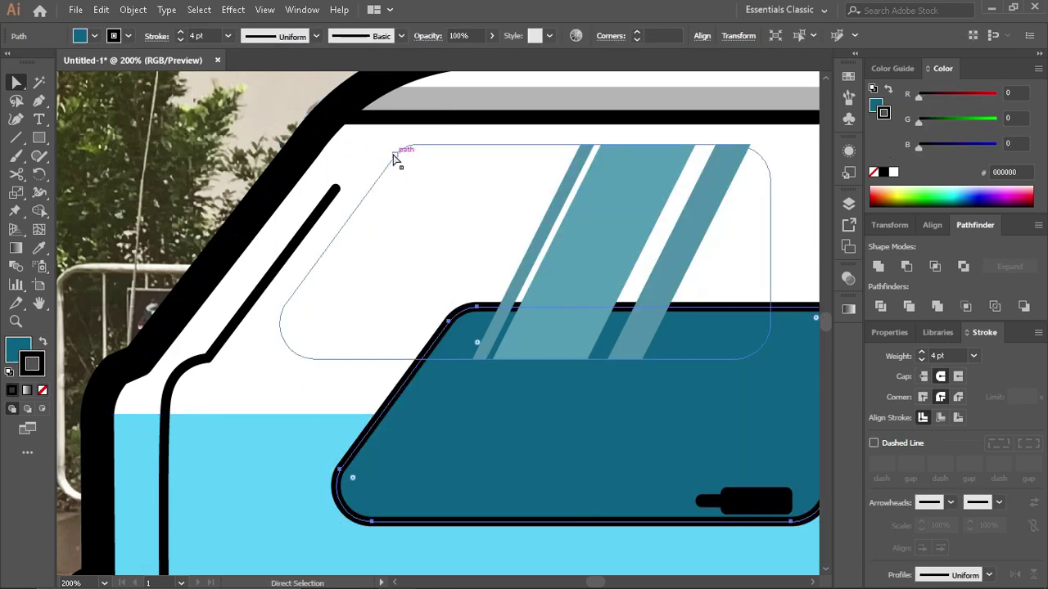
key("v")
key("ctrl+z")
key("a")
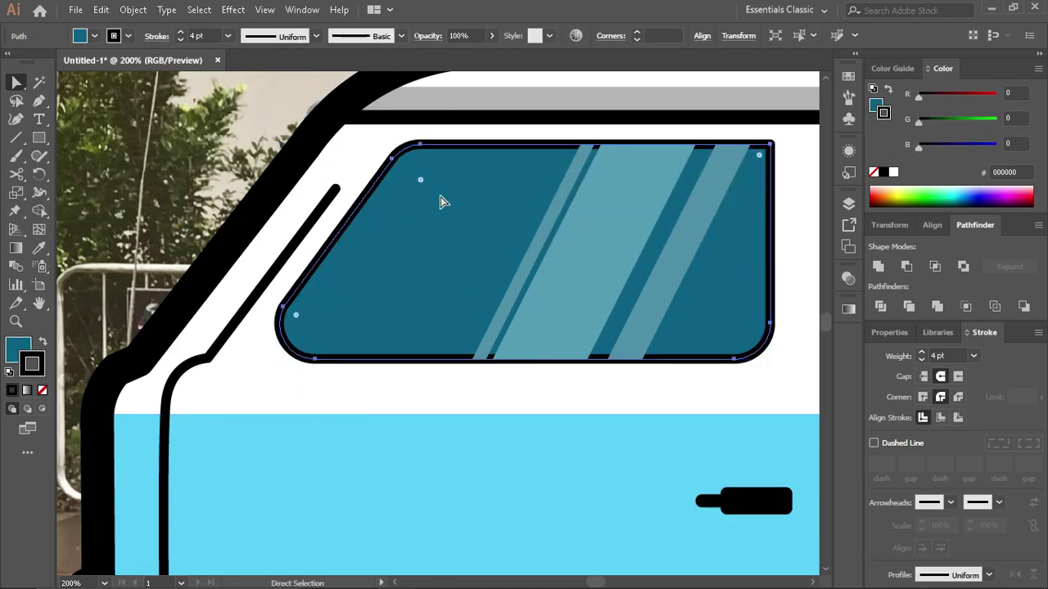
Step: Set the window's top-right corner radius to 15 px and fine-tune that corner
left_click(651, 35)
type("15")
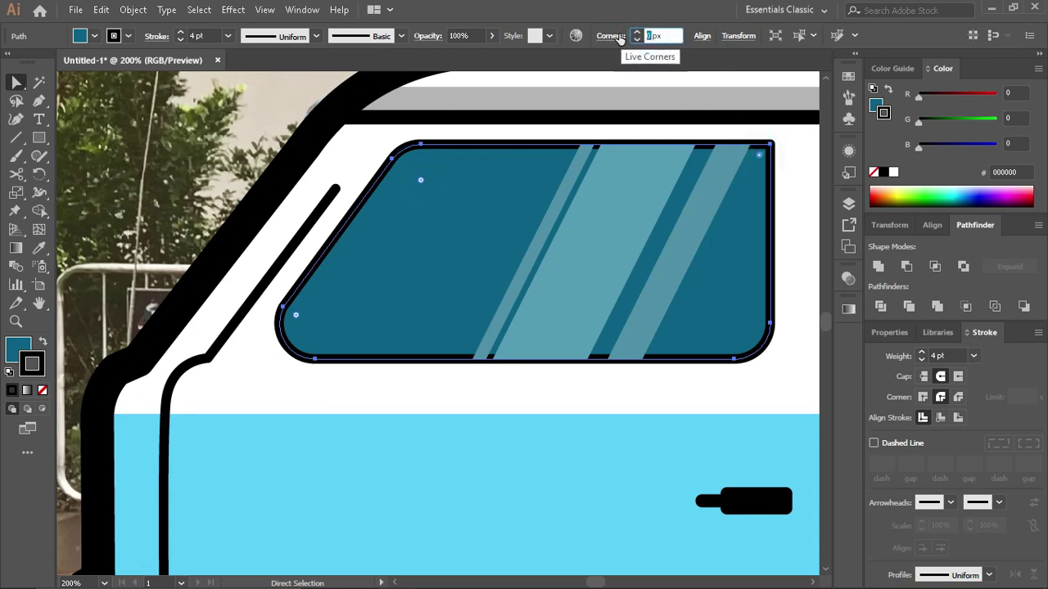
key("Return")
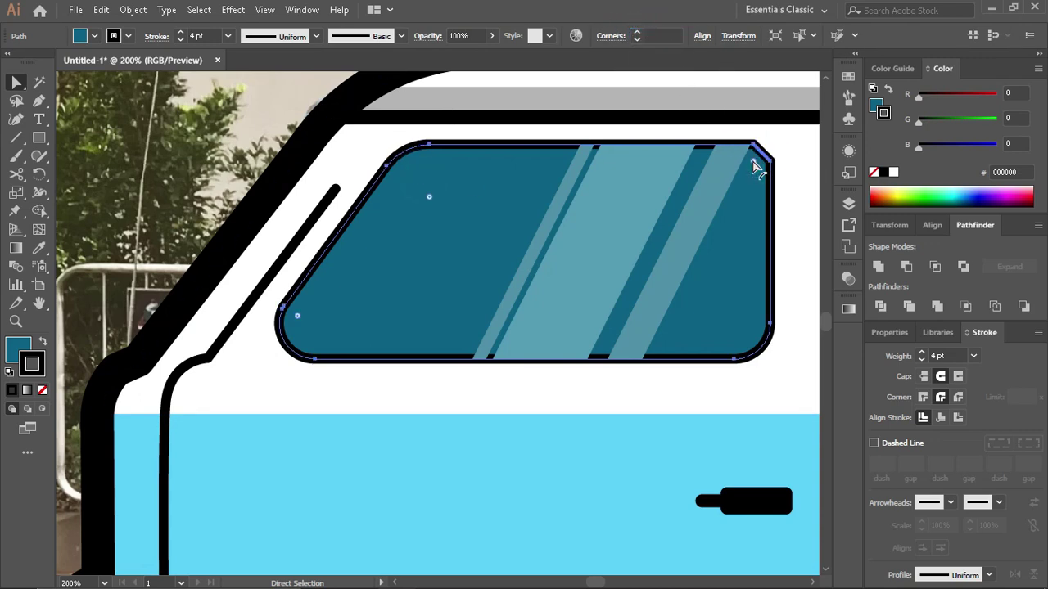
mouse_move(761, 164)
left_mouse_down()
mouse_move(799, 153)
mouse_move(753, 159)
mouse_move(667, 268)
mouse_move(764, 163)
left_mouse_up()
key("a")
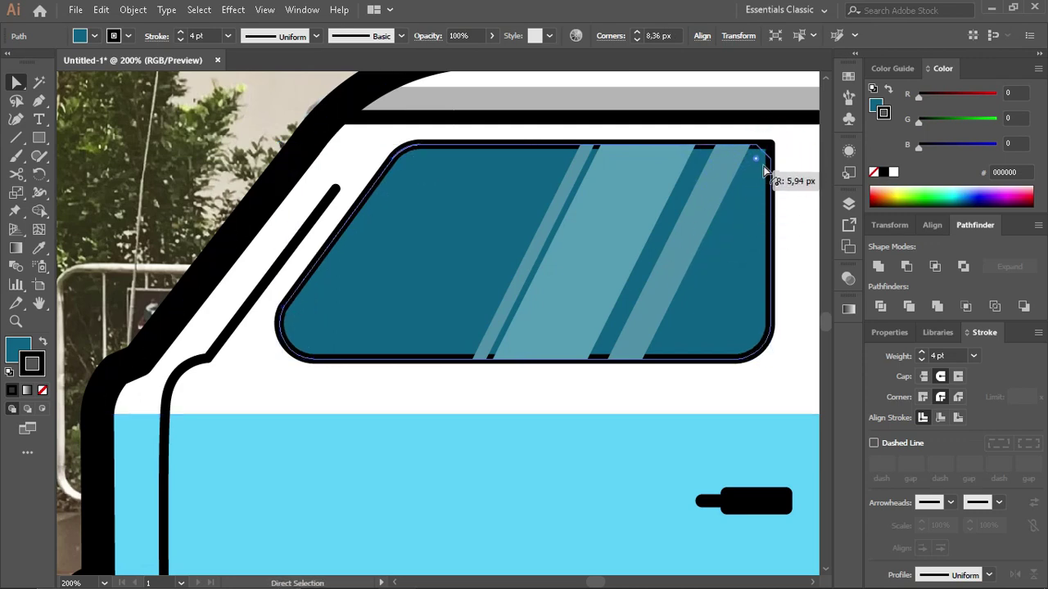
Step: Copy the side window's teal fill and black outline onto the front window with the Eyedropper
key("Delete")
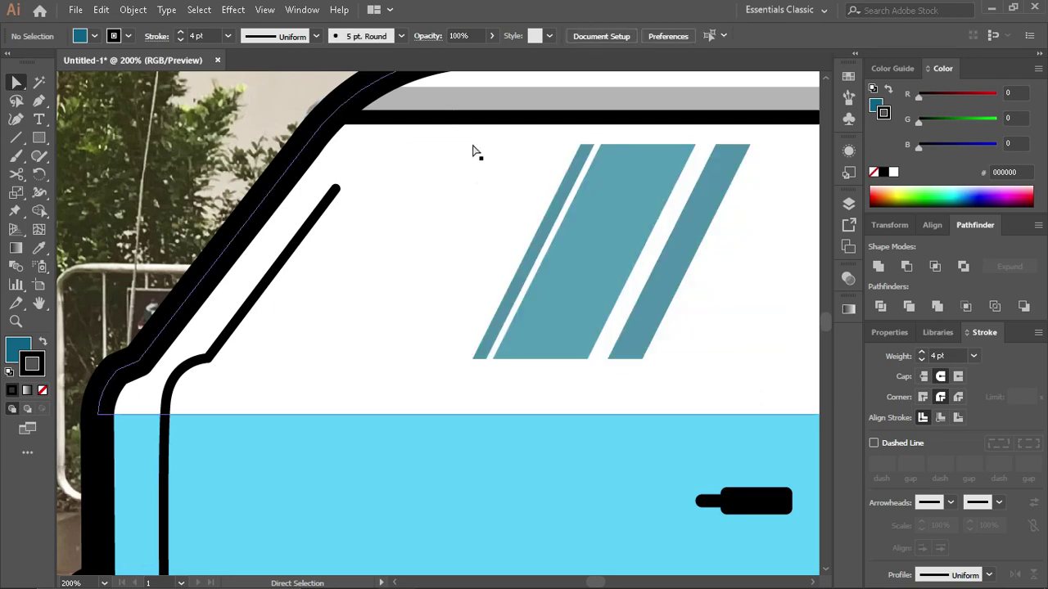
left_click(478, 149)
scroll(440, 206, "down", 2, "alt")
key("i")
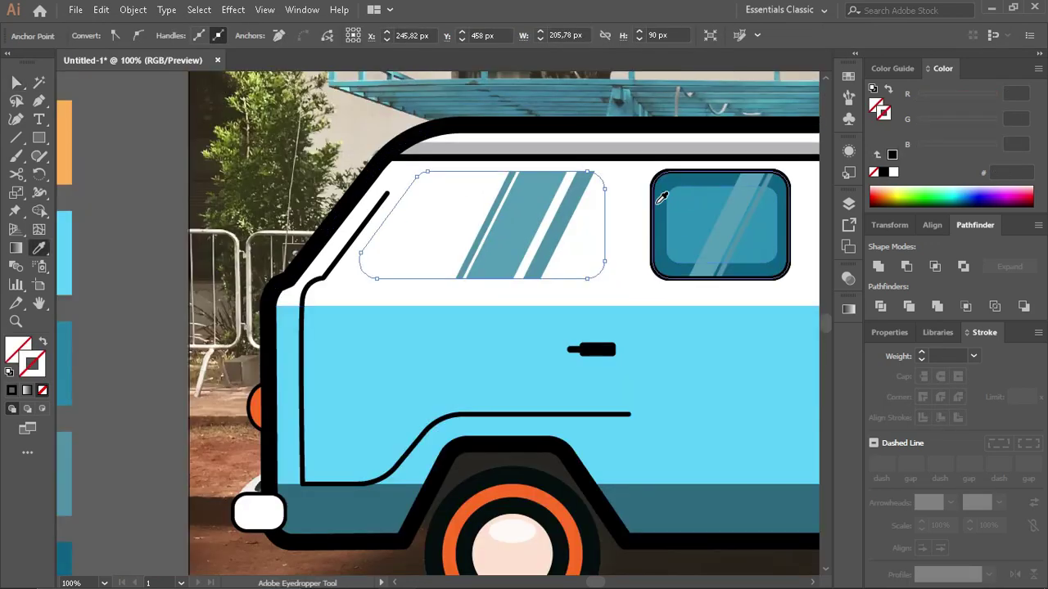
left_click(651, 204)
key("v")
Step: Adjust the front window's stacking order relative to the glare stripes
scroll(385, 180, "up", 2, "alt")
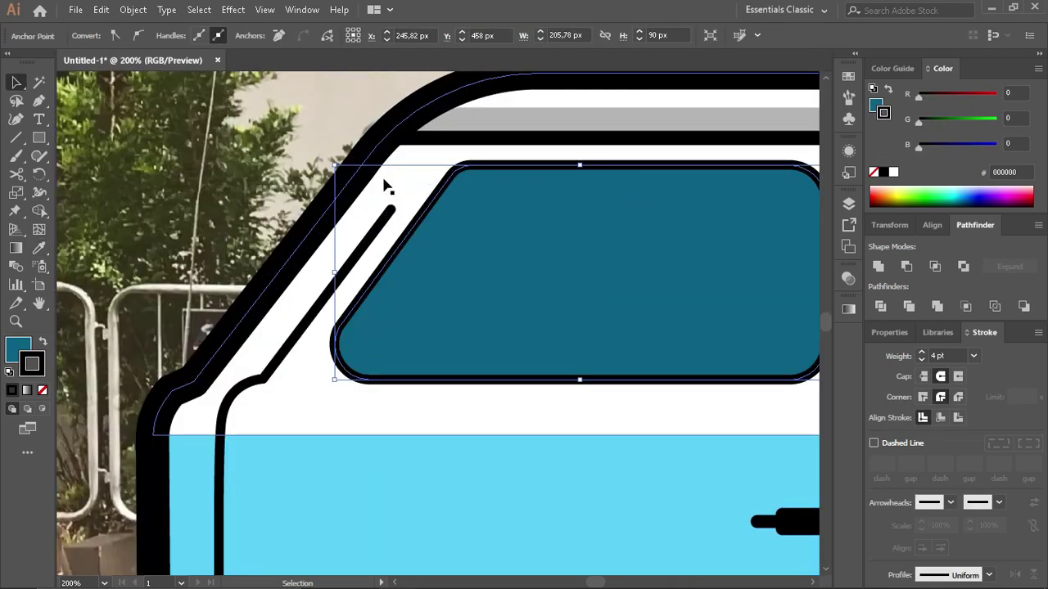
scroll(491, 257, "down", 2, "alt")
left_click(490, 258)
key("a")
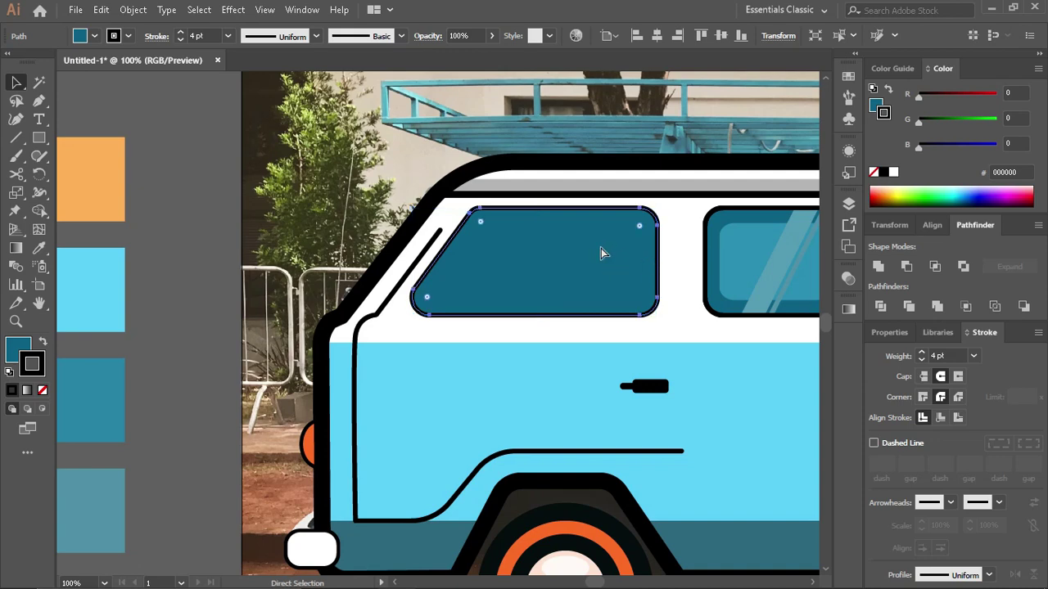
key("ctrl+bracketleft")
key("v")
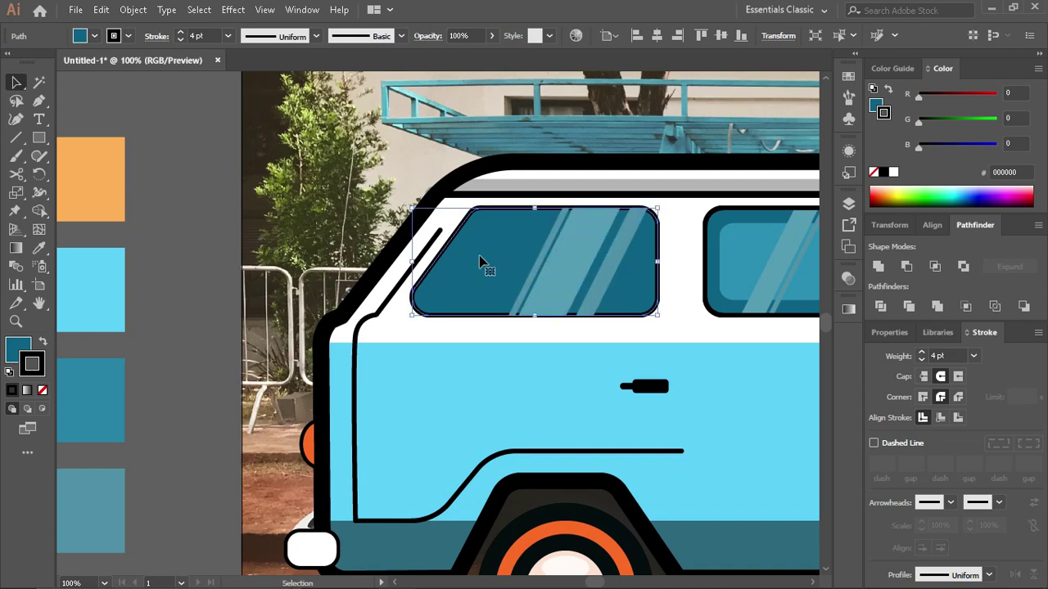
scroll(488, 262, "up", 2, "alt")
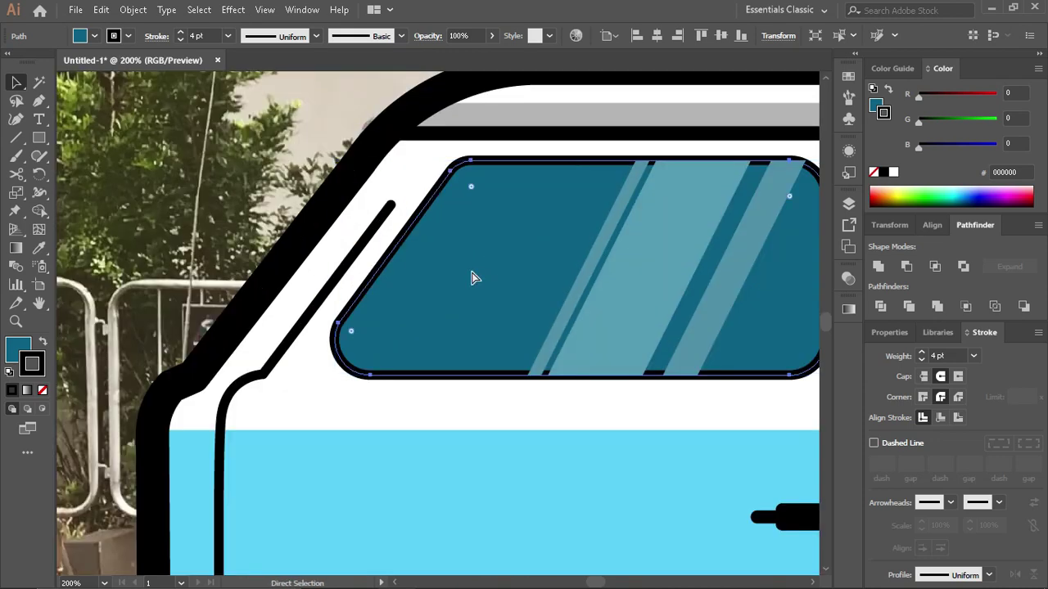
key("ctrl+bracketright")
Step: Remove the front window shape's fill so the glare stripes show, then deselect
left_click(473, 278)
left_click(873, 172)
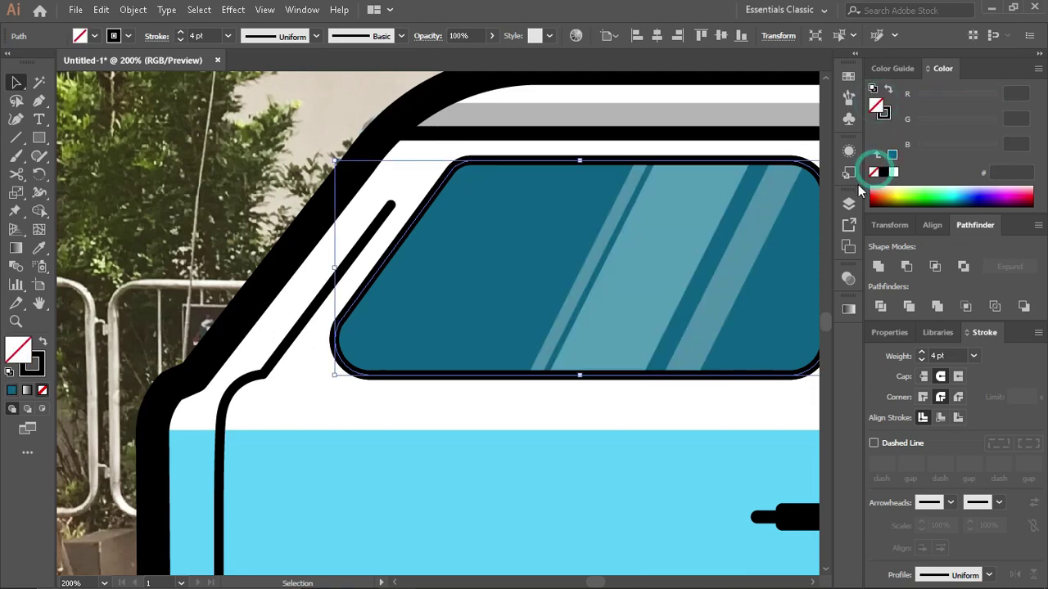
left_click(252, 217)
scroll(316, 298, "down", 2, "alt")
scroll(318, 301, "down", 1, "alt")
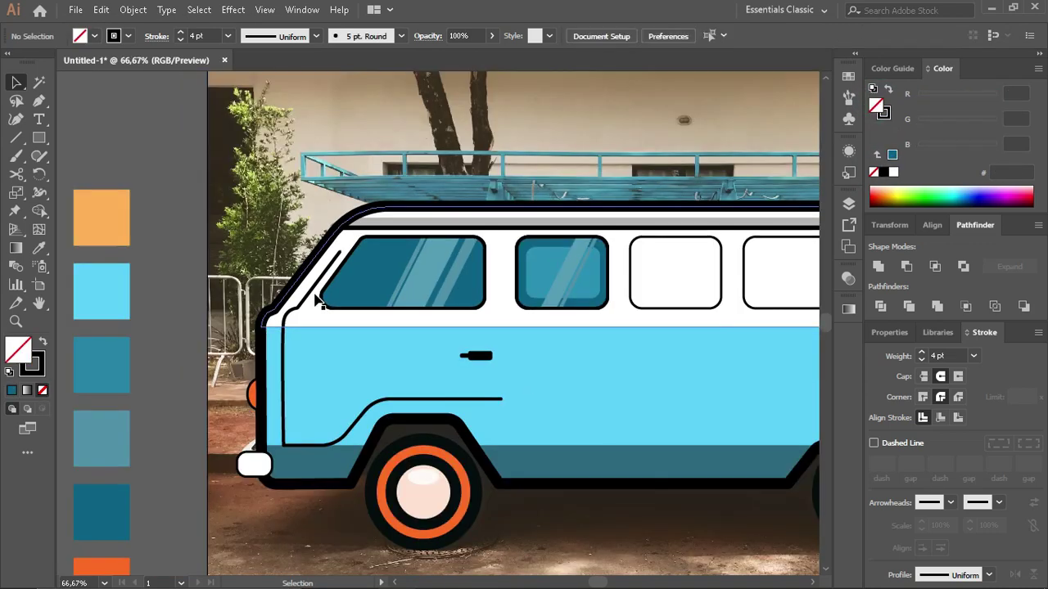
Step: Give the empty third window the teal fill and outline with the Eyedropper
scroll(496, 316, "right", 2)
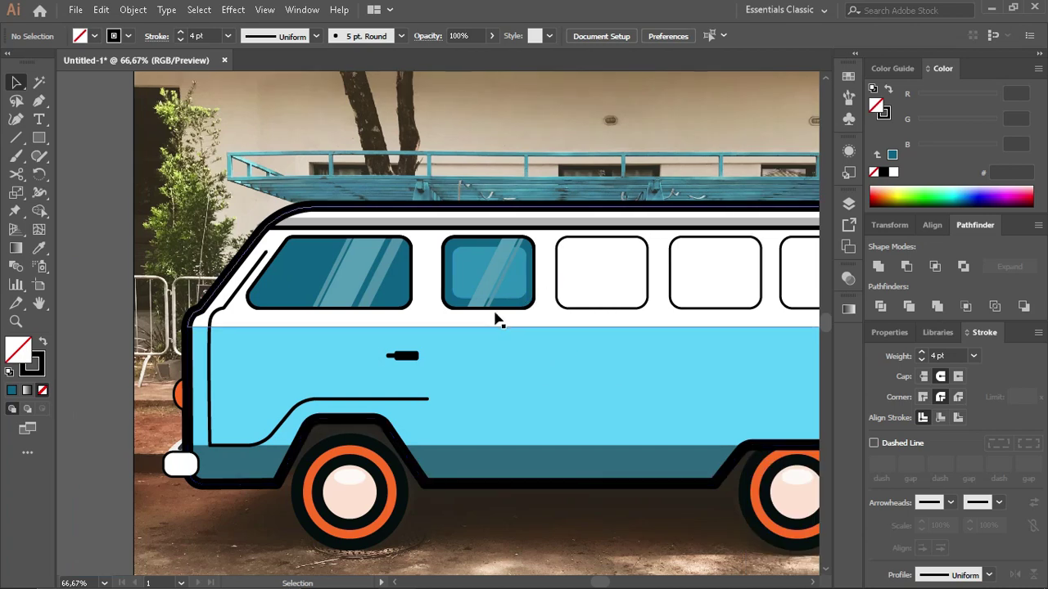
scroll(498, 314, "up", 1, "alt")
scroll(500, 312, "down", 1, "alt")
scroll(492, 287, "right", 1)
scroll(489, 277, "up", 1, "alt")
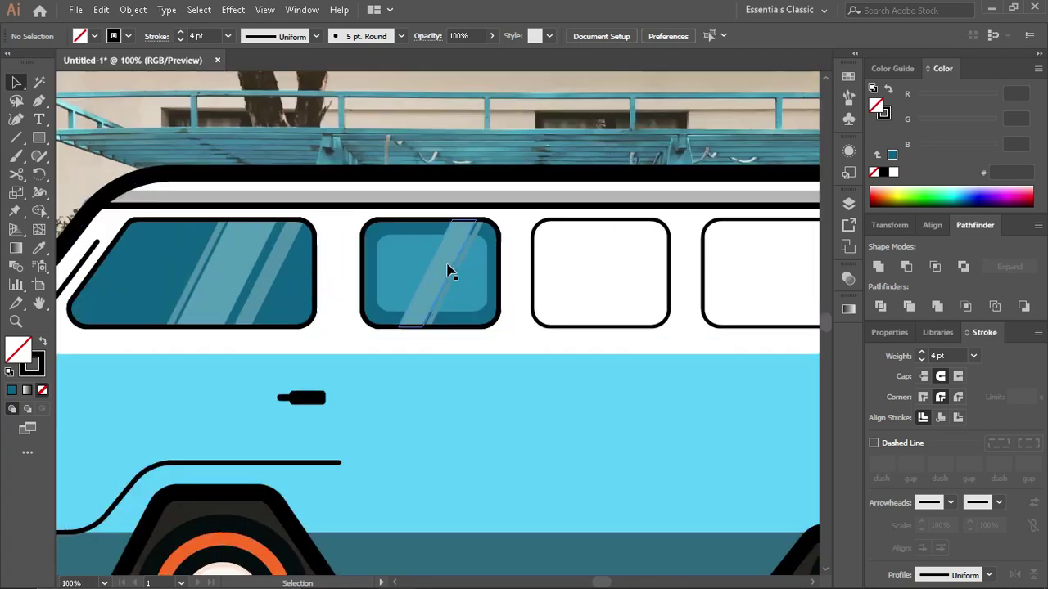
left_click(549, 327)
key("i")
left_click(487, 312)
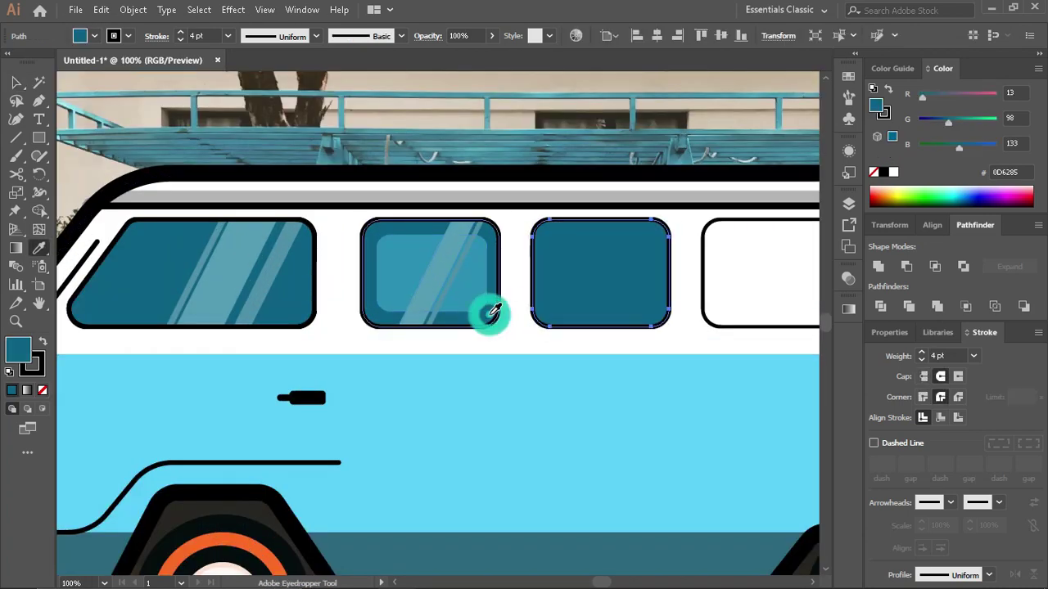
key("v")
Step: Copy the second window's lighter inner panel and glare stripes into the third window
left_click_drag(470, 293, 647, 296)
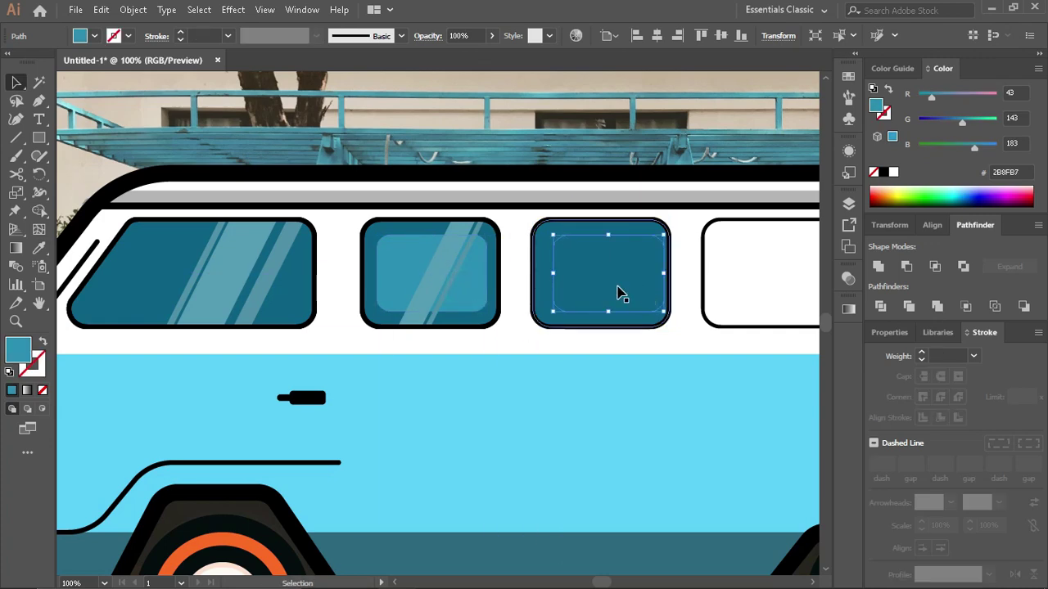
left_click(459, 272)
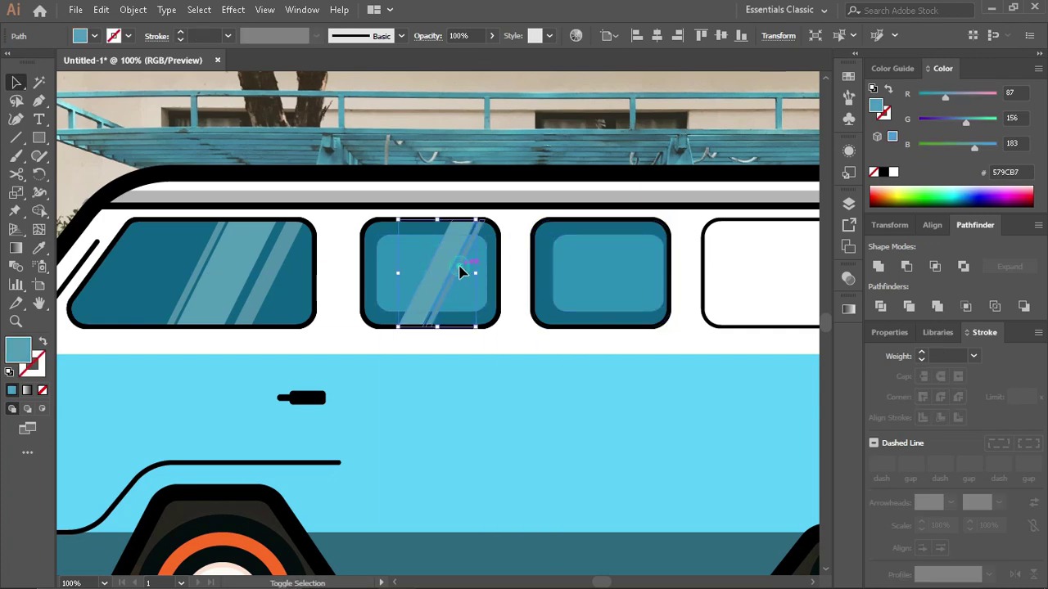
left_click_drag(460, 271, 603, 271)
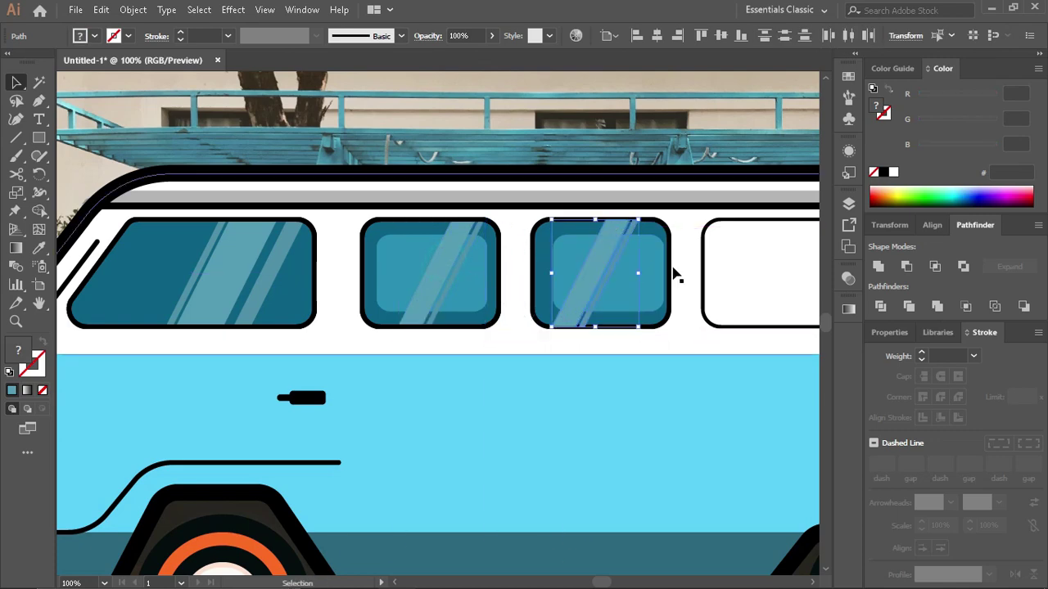
scroll(627, 273, "up", 2)
left_click_drag(396, 366, 404, 343)
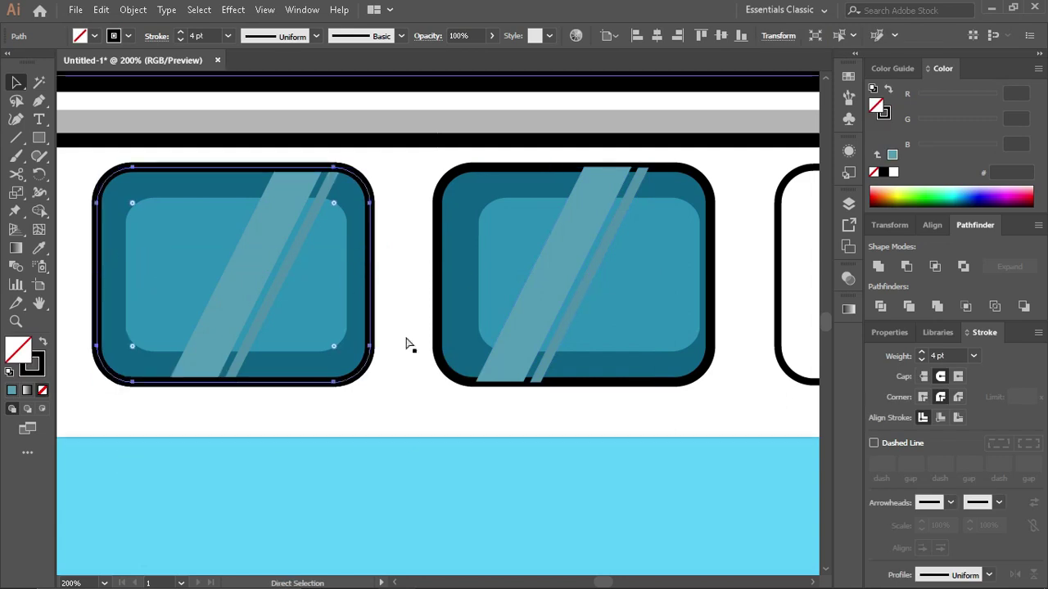
Step: Shift one glare stripe left so it sits inside the third window
left_click(549, 278)
left_click(586, 291, "shift")
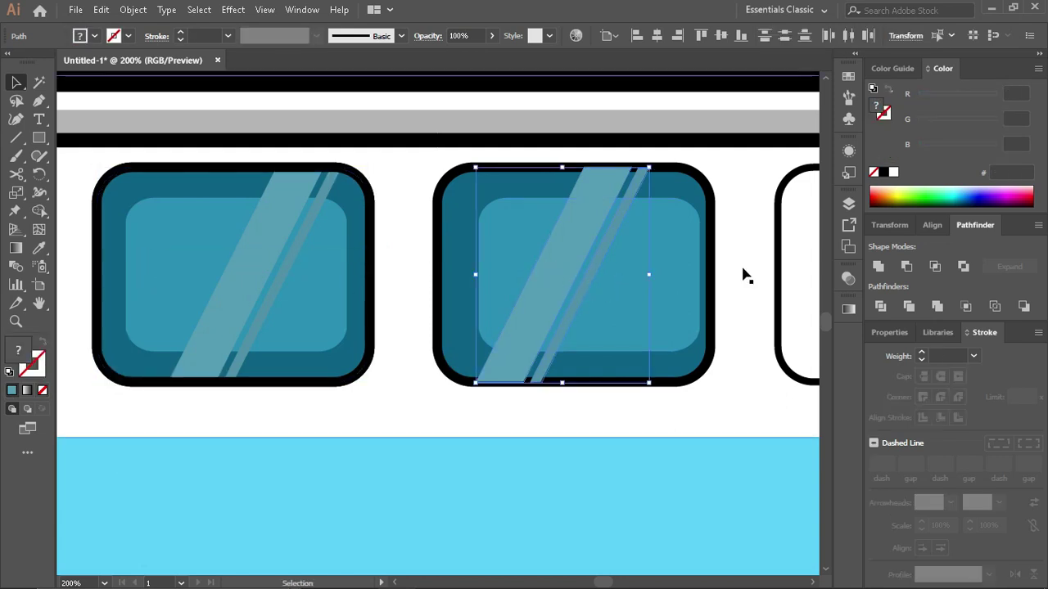
left_click(610, 287)
left_click_drag(592, 284, 517, 266)
left_click(565, 283)
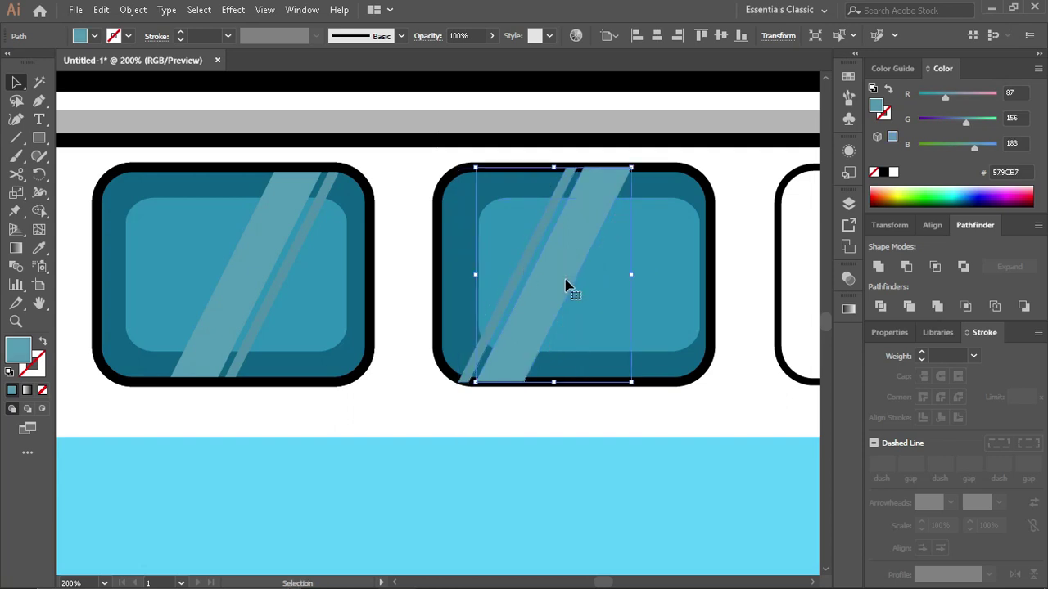
Step: Bring the third window's frame to the front, clear its fill, and deselect
left_click(711, 347)
key("ctrl+shift+bracketright")
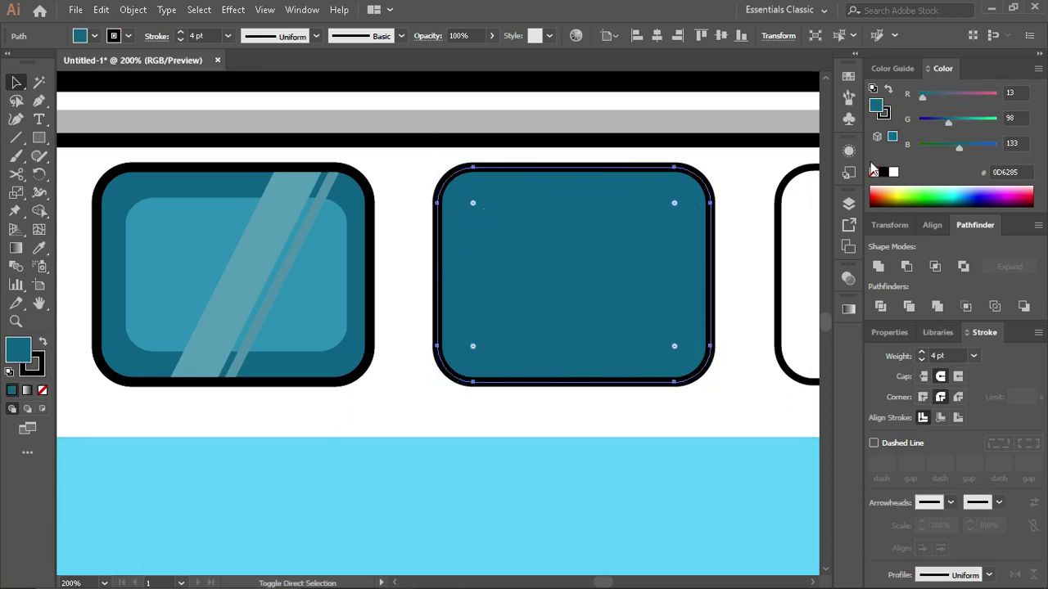
key("slash")
key("ctrl+z")
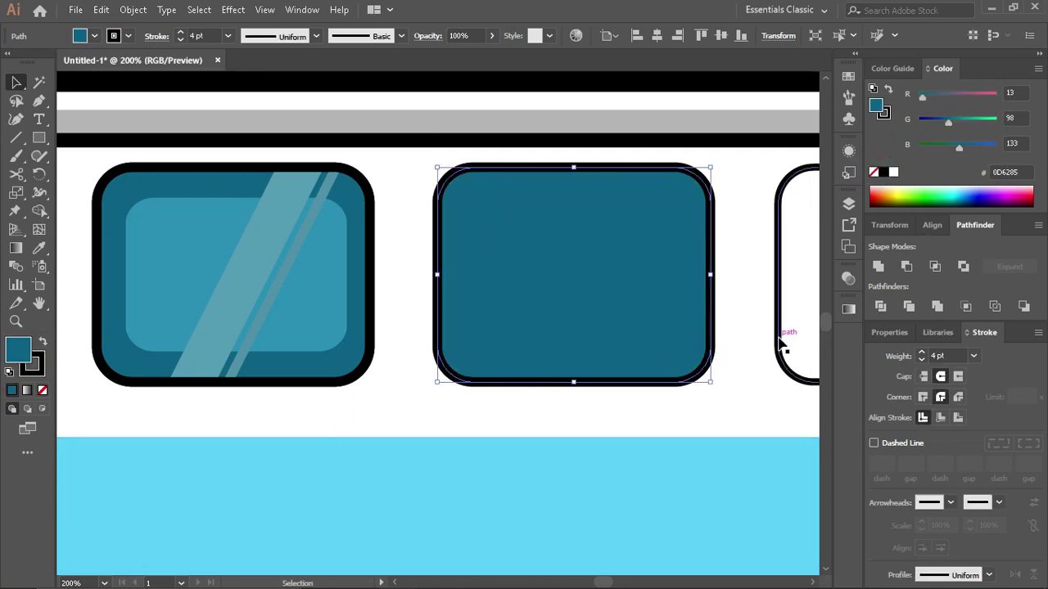
key("ctrl+shift+bracketleft")
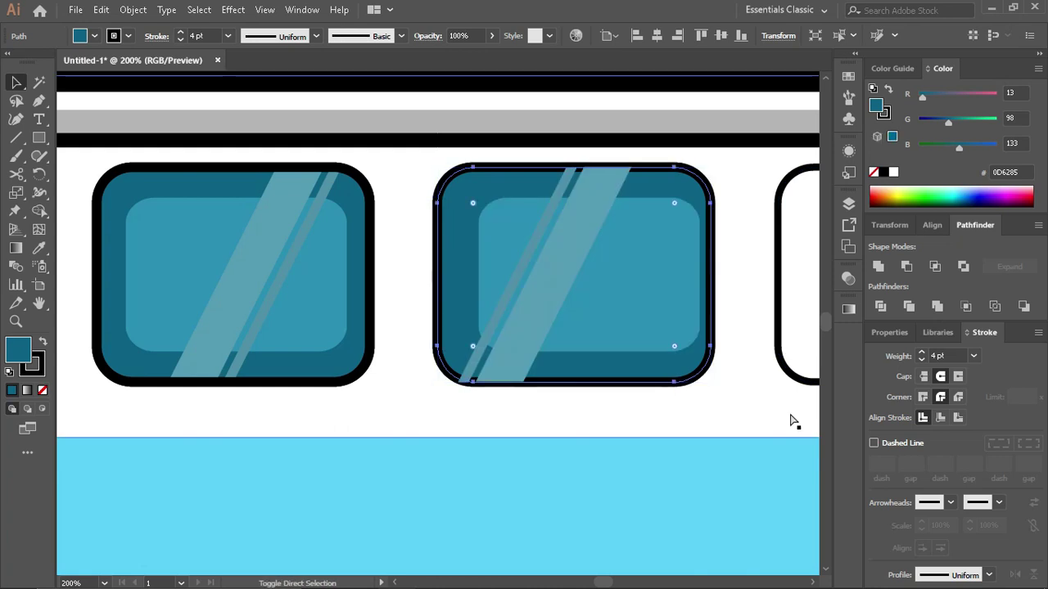
key("ctrl+shift+bracketright")
key("slash")
key("ctrl+minus")
left_click(612, 379)
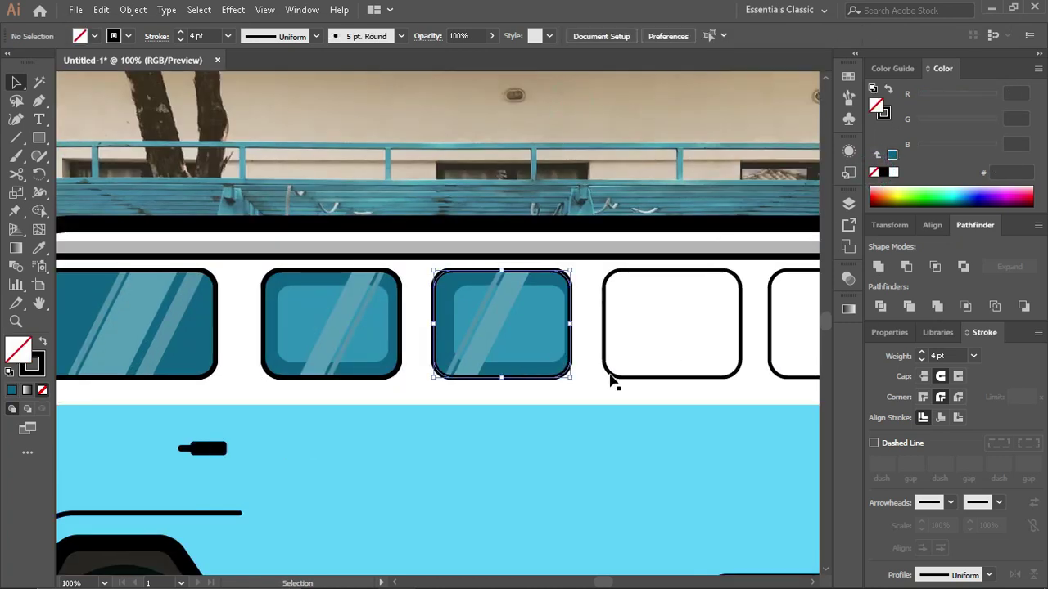
key("ctrl+minus")
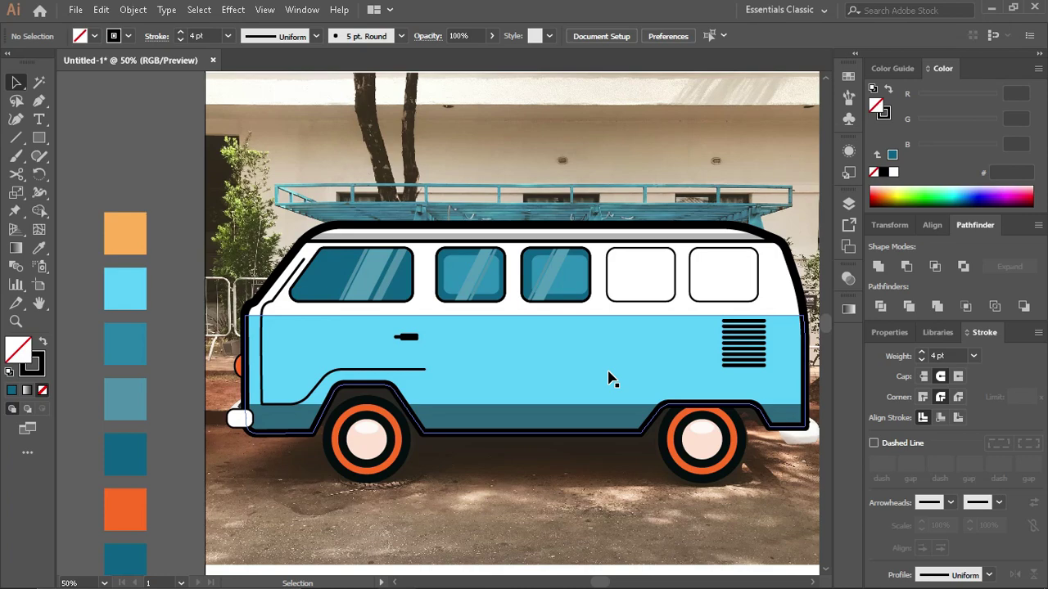
Step: Clear the light blue van body's fill so the photo shows through
left_click(447, 363)
left_click(875, 172)
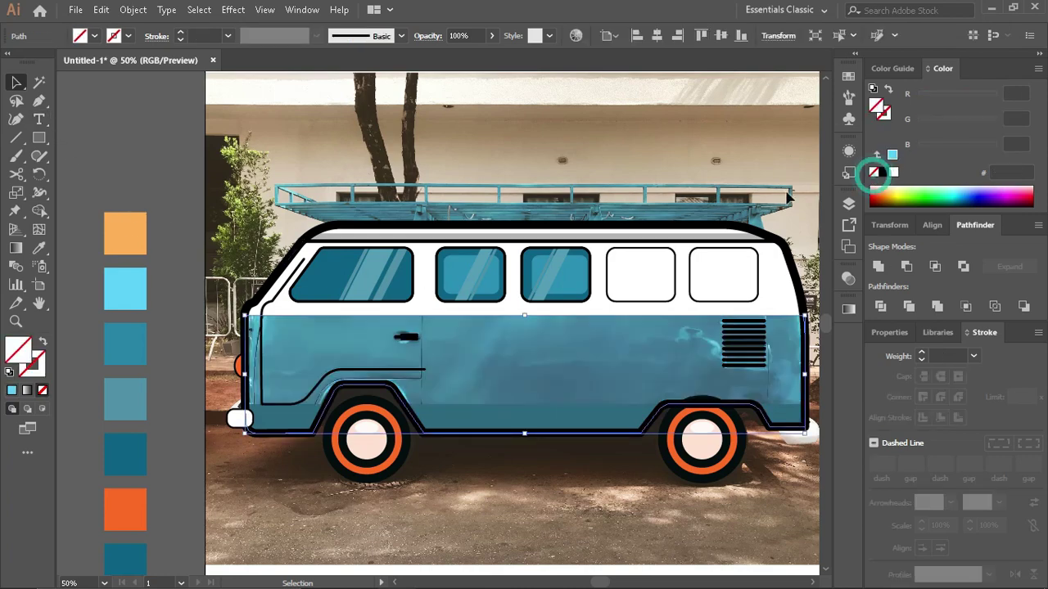
scroll(131, 175, "left", 2)
Step: Draw a vertical door seam from the window gap to the van's bottom, with a thicker stroke
left_click(39, 100)
key("ctrl+equal")
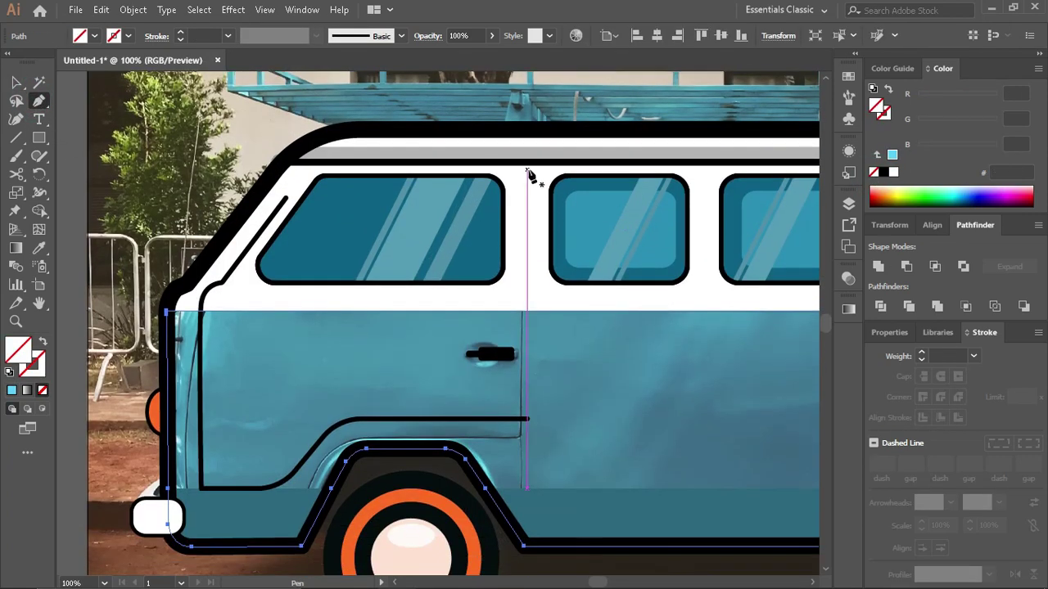
left_click(526, 175)
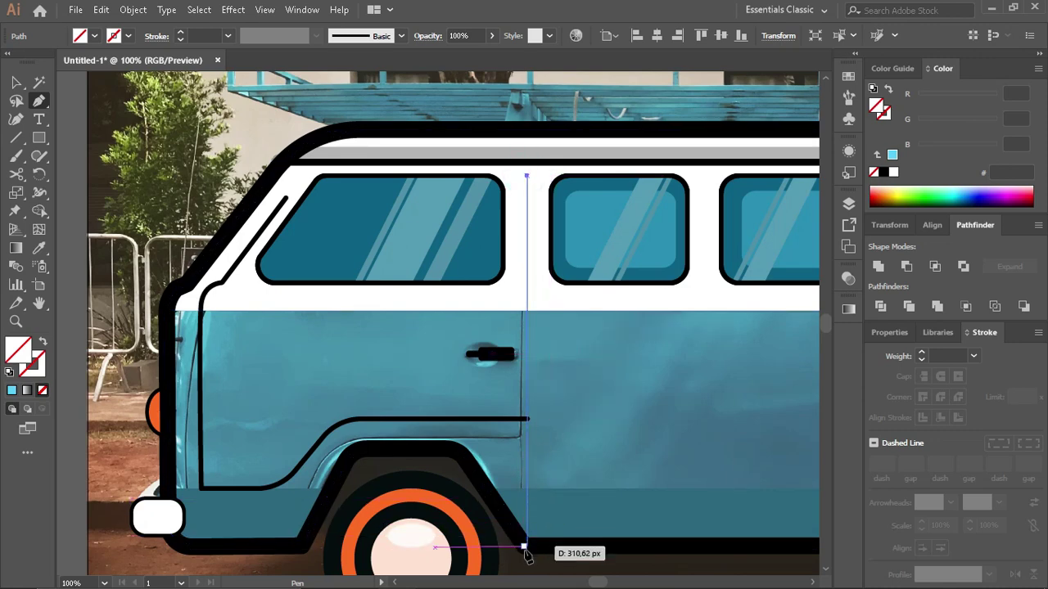
left_click(527, 543)
key("v")
left_click(923, 352)
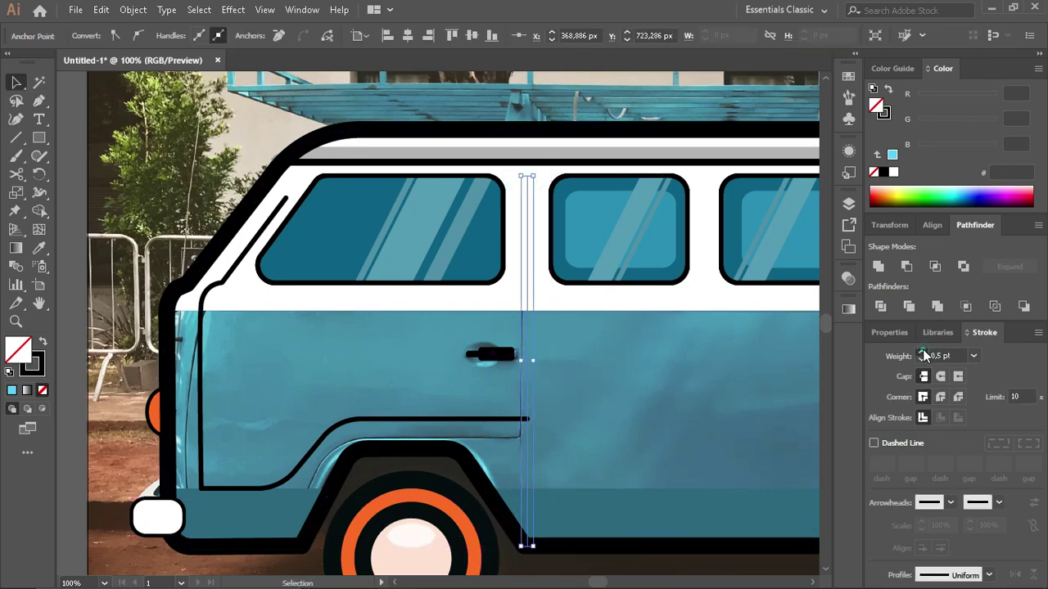
left_click(923, 352)
left_click(922, 353)
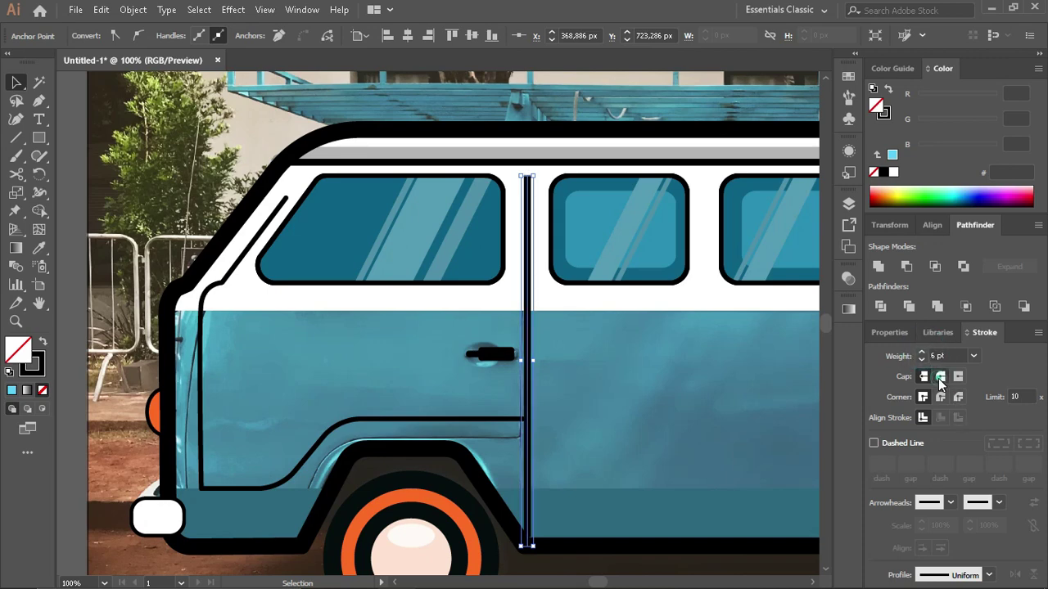
left_click(587, 571)
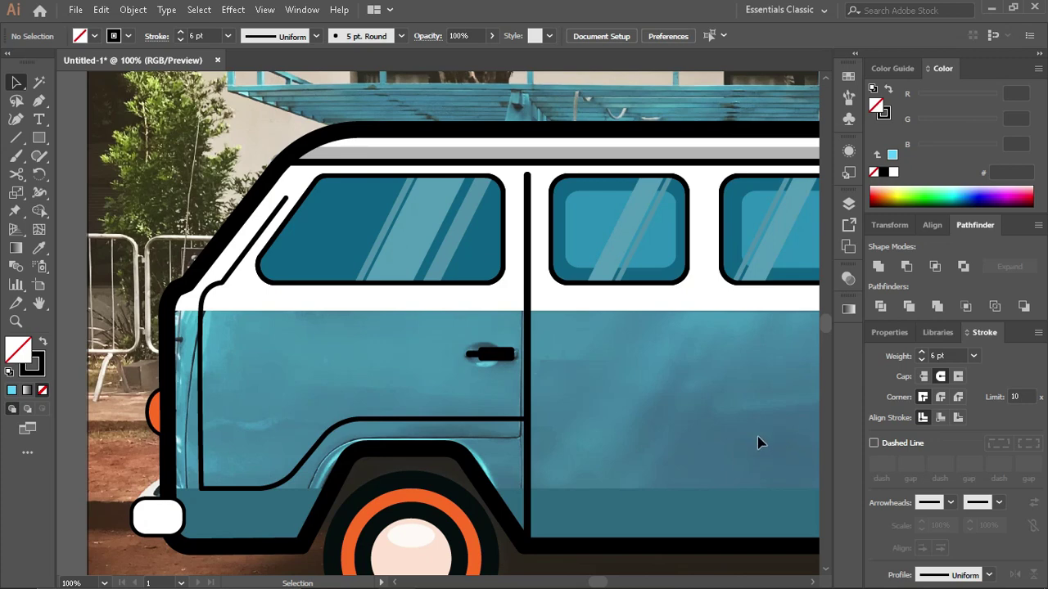
Step: Copy the door seam rightward to sit between the third and fourth windows
key("ctrl+minus")
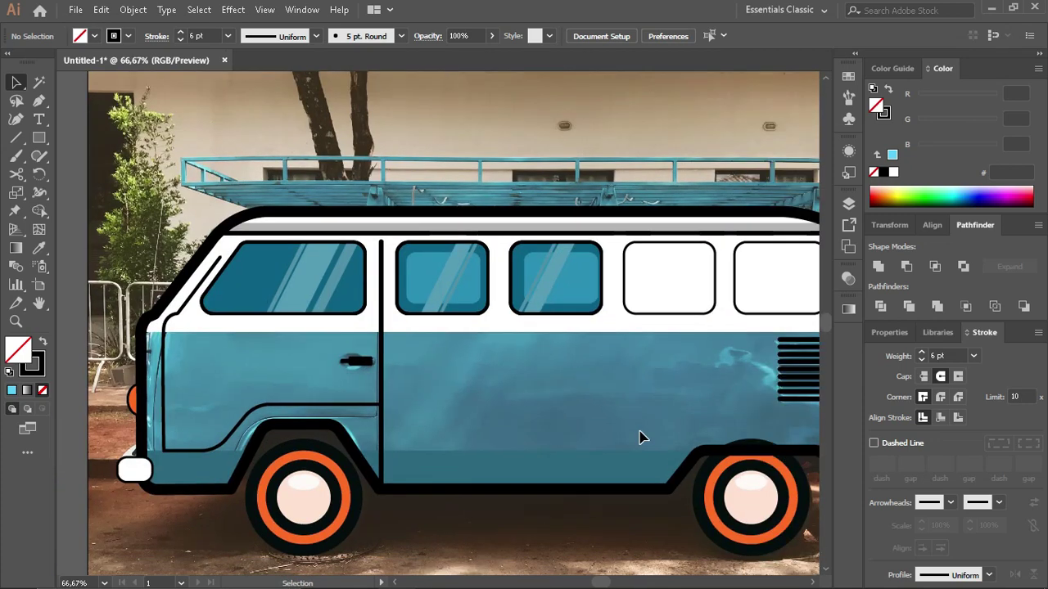
scroll(630, 422, "right", 1)
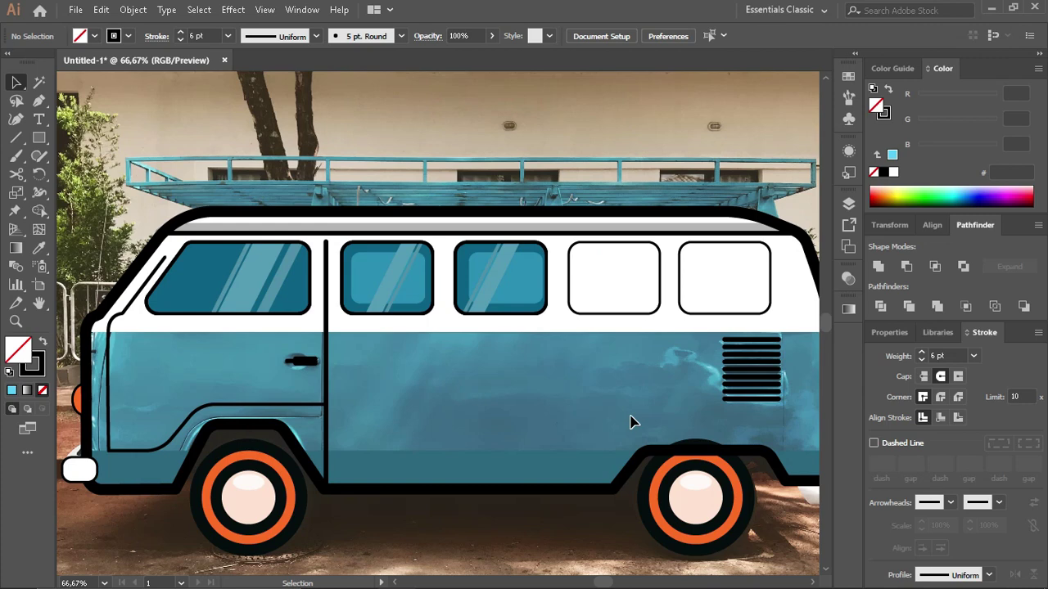
left_click_drag(332, 363, 559, 354)
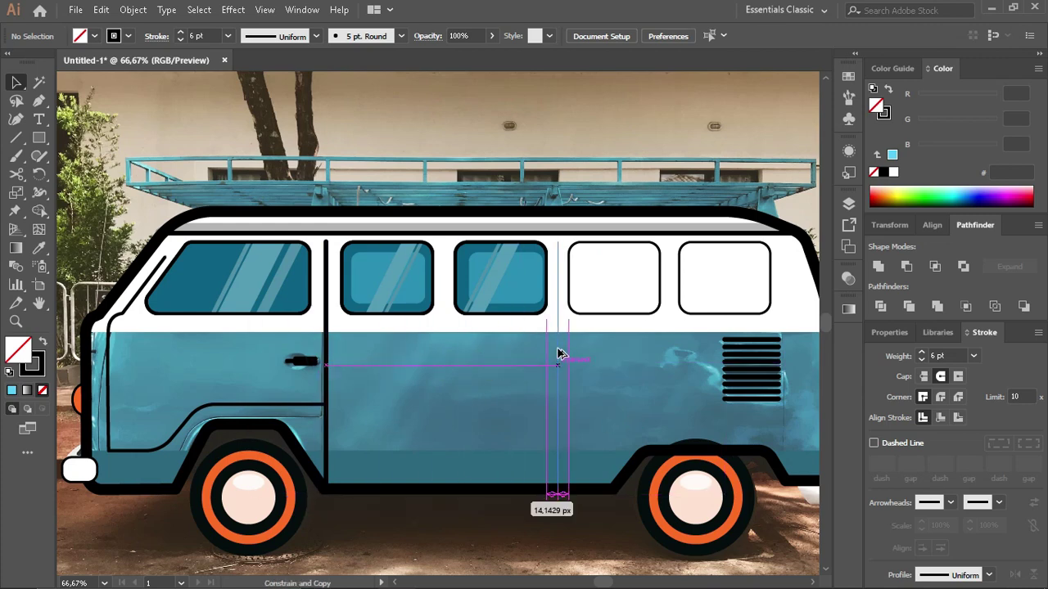
left_click_drag(559, 353, 558, 360)
scroll(547, 541, "right", 2)
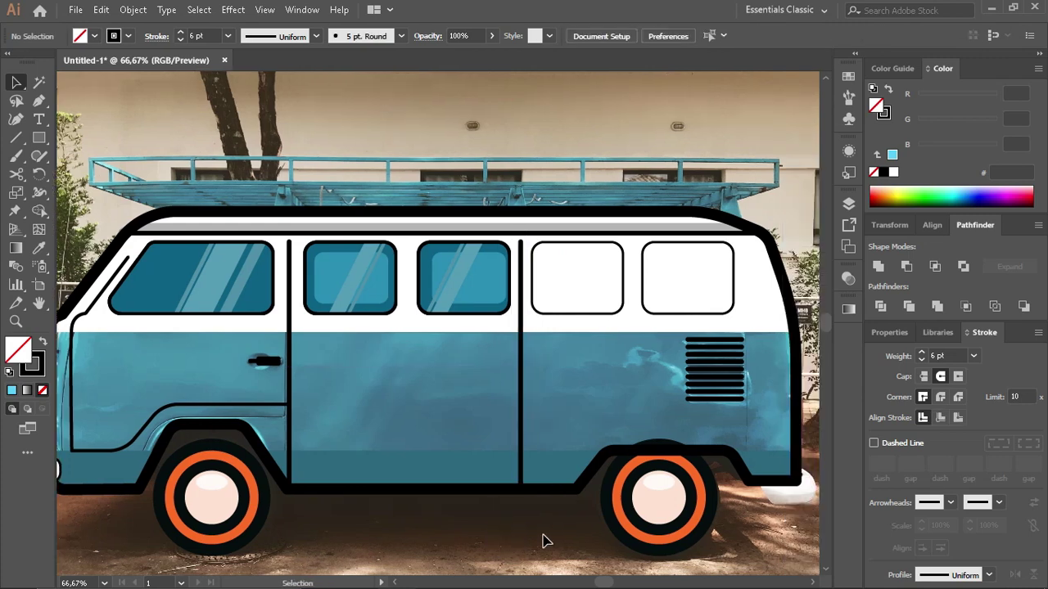
left_click(434, 283)
Step: Delete the third window's inner pane, glare stripes, dark fill and outline
scroll(434, 282, "up", 1, "alt")
key("Delete")
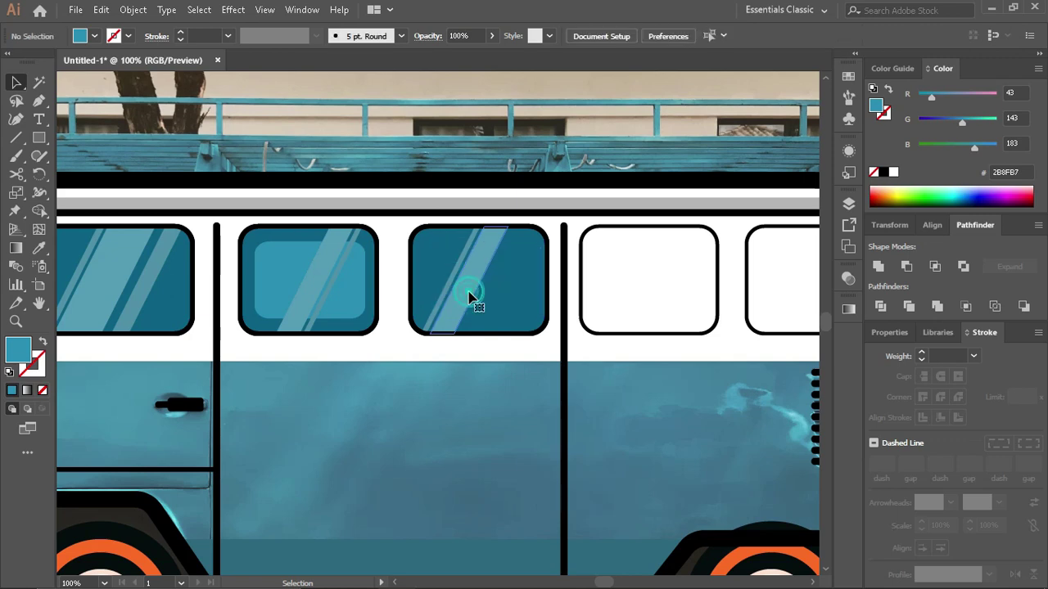
left_click(456, 292)
key("Delete")
left_click(484, 297)
key("Delete")
left_click(522, 335)
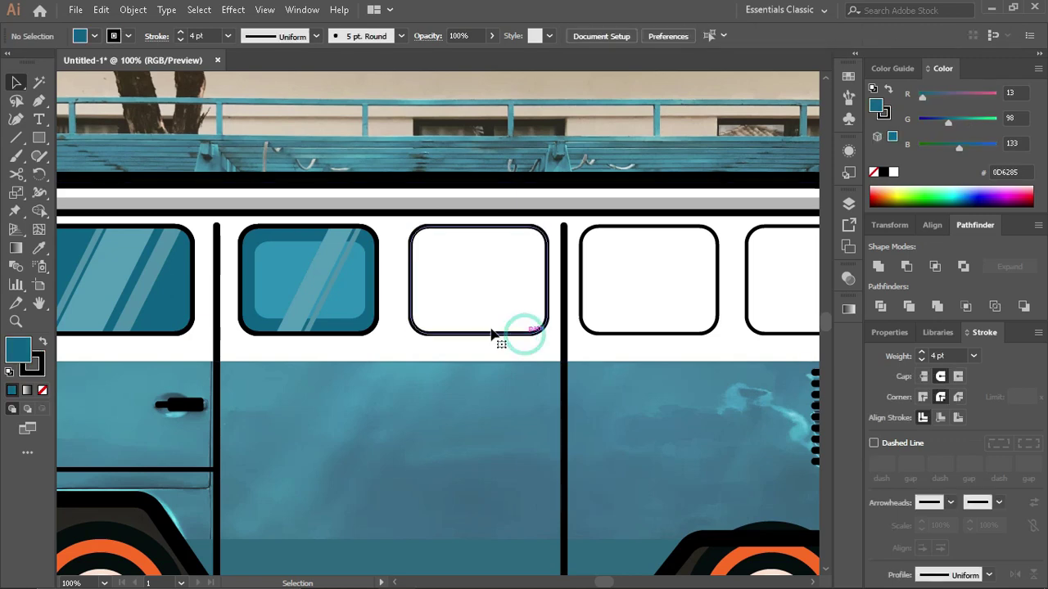
key("Delete")
Step: Select the second window's inner pane, glare stripes and outer frame together
left_click(360, 313)
left_click(362, 339, "shift")
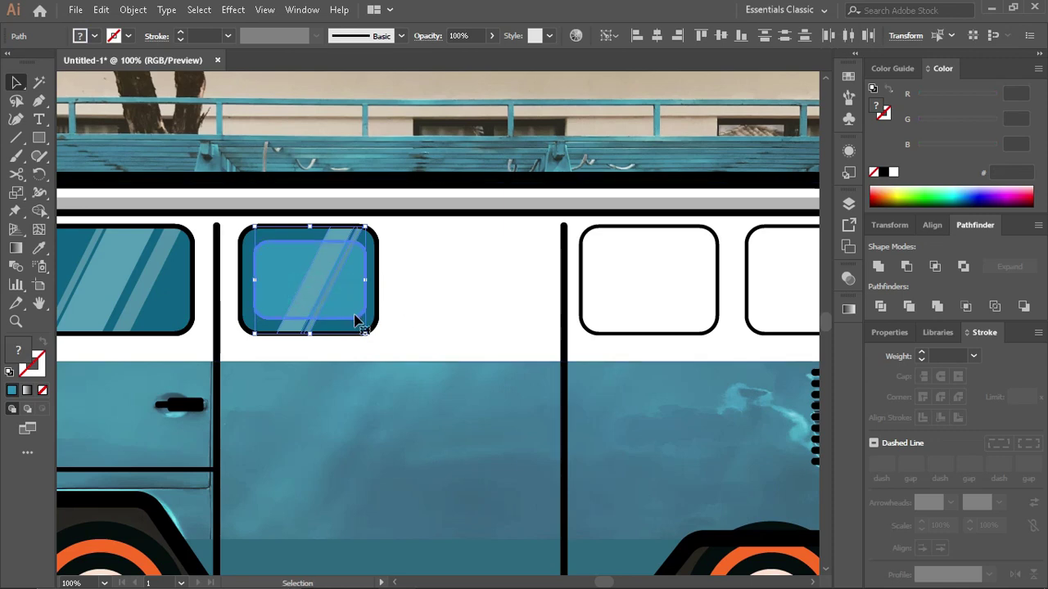
left_click(363, 334, "shift")
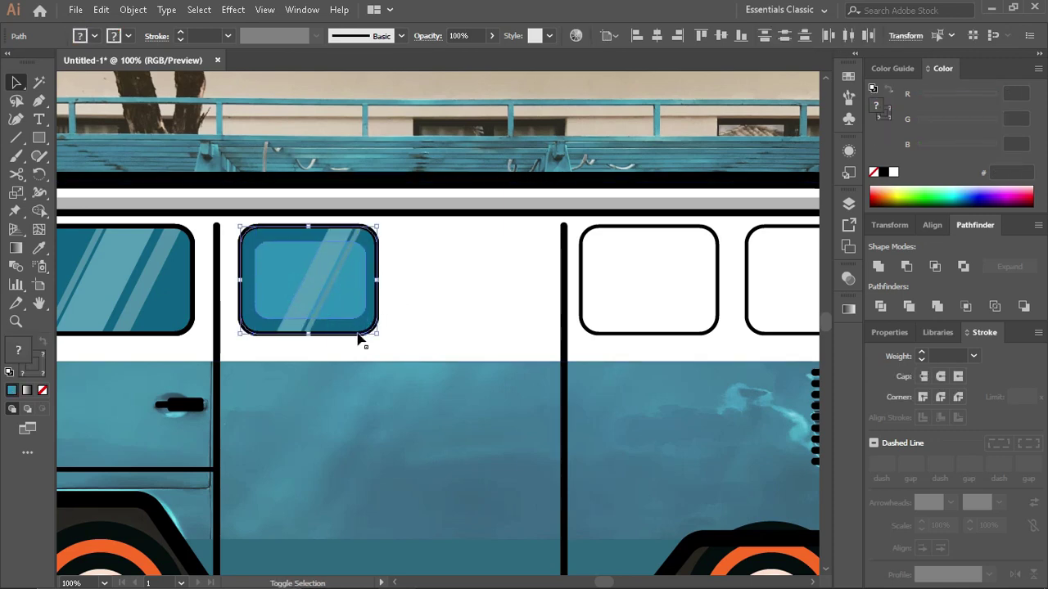
left_click_drag(376, 280, 538, 302)
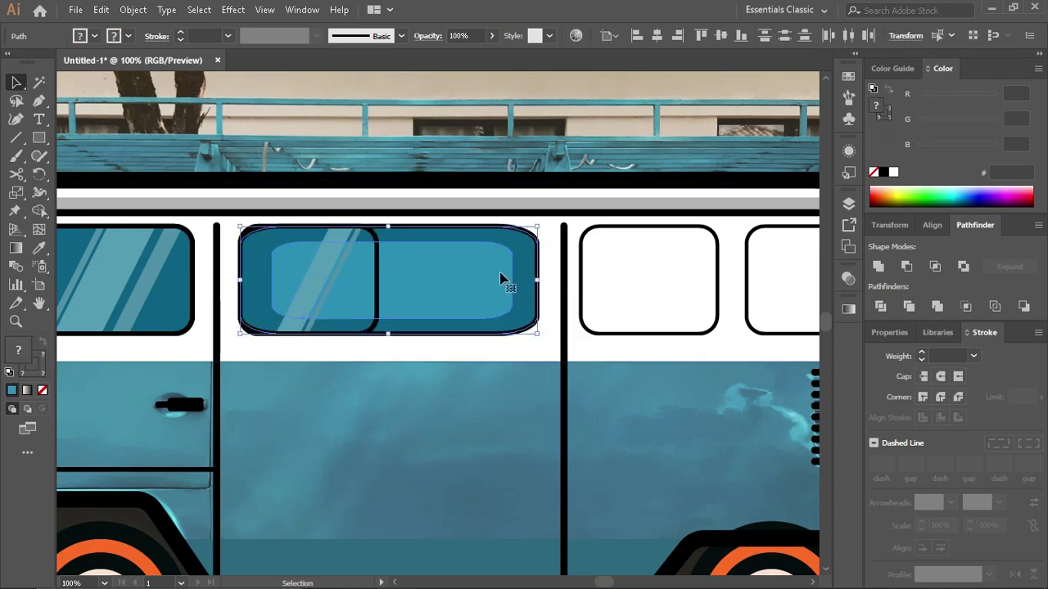
key("ctrl+z")
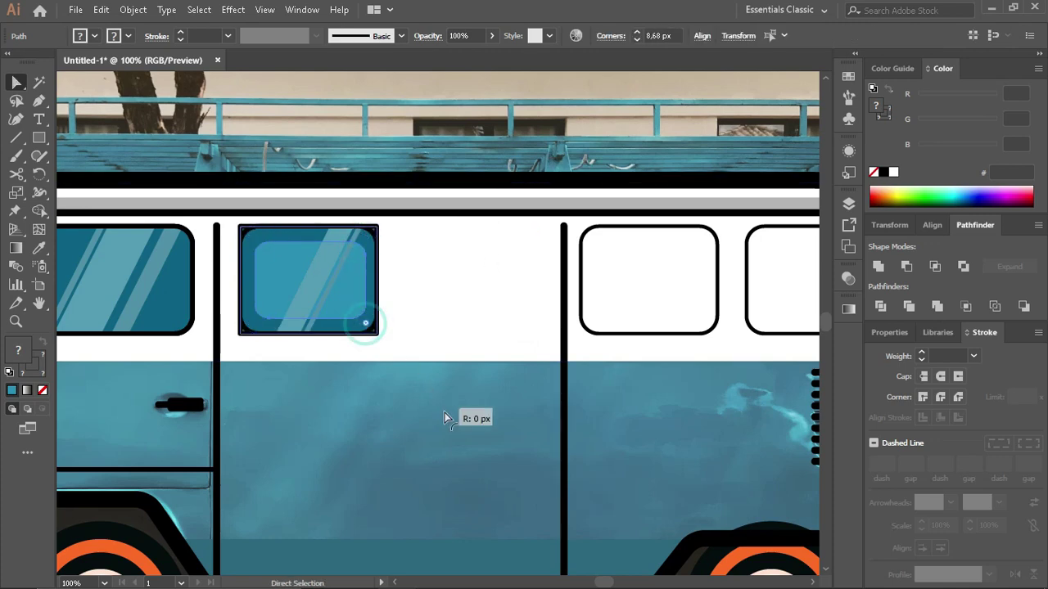
left_click_drag(445, 417, 449, 421)
key("v")
Step: Copy the second window into the third slot and restore its teal glass
left_click_drag(323, 324, 494, 323)
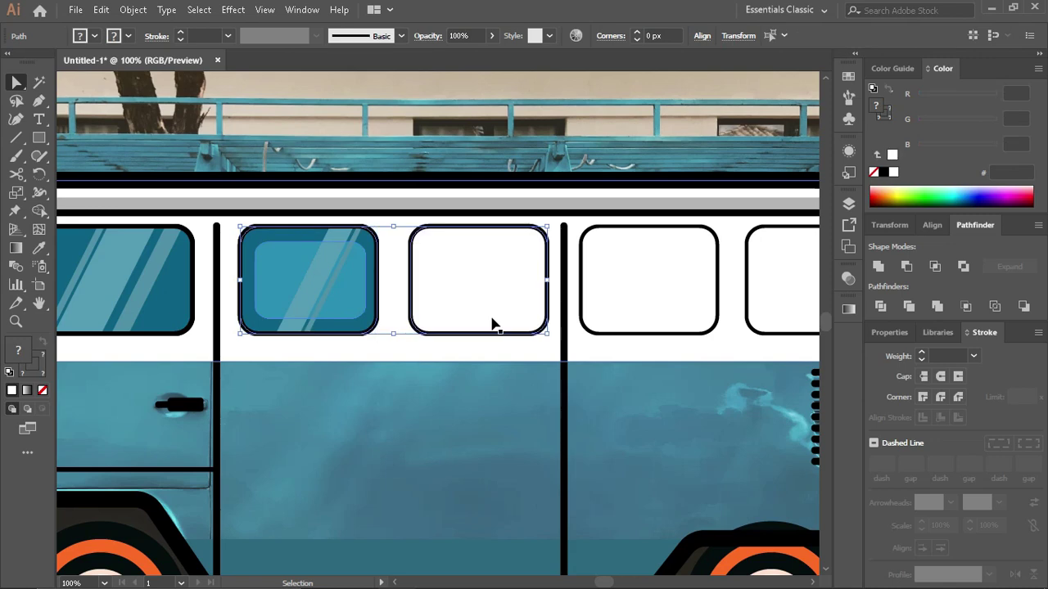
key("a")
left_click(423, 427)
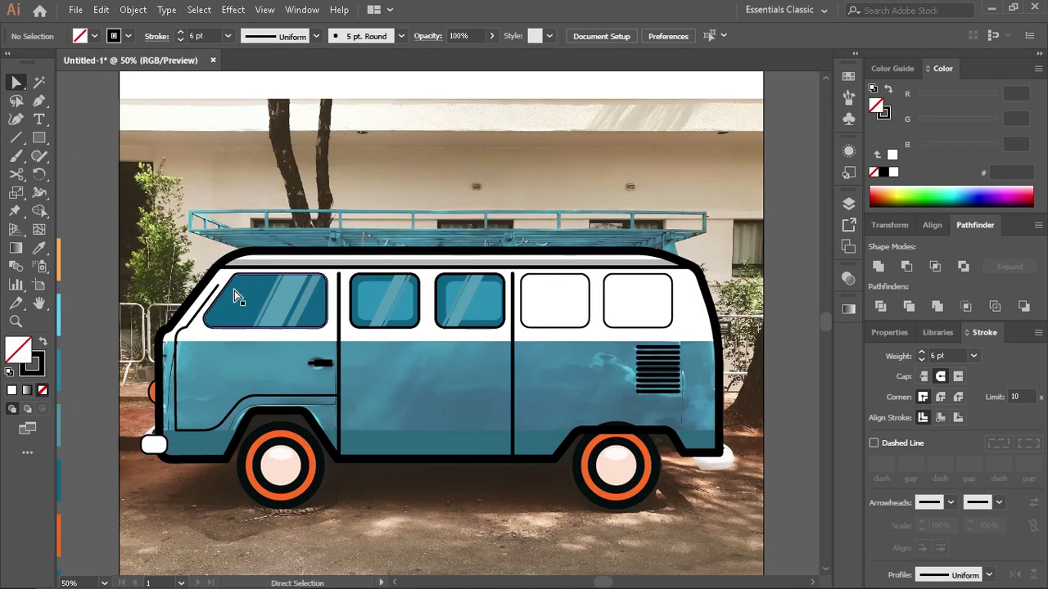
scroll(305, 363, "up", 2)
Step: Make a vertically reflected copy of the door handle and place it right of the original
left_click(340, 363)
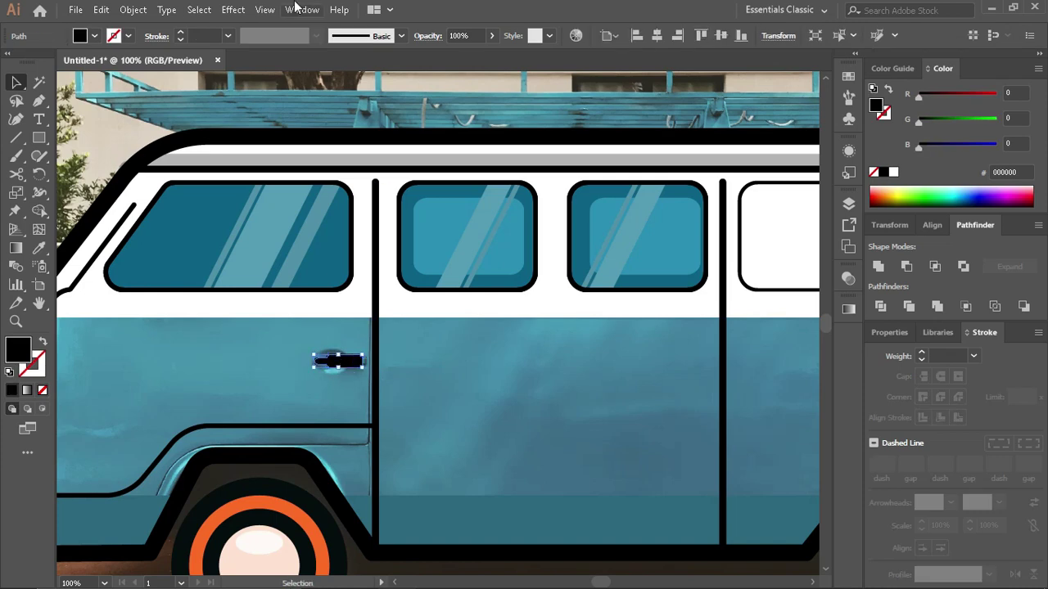
left_click(132, 10)
left_click(430, 83)
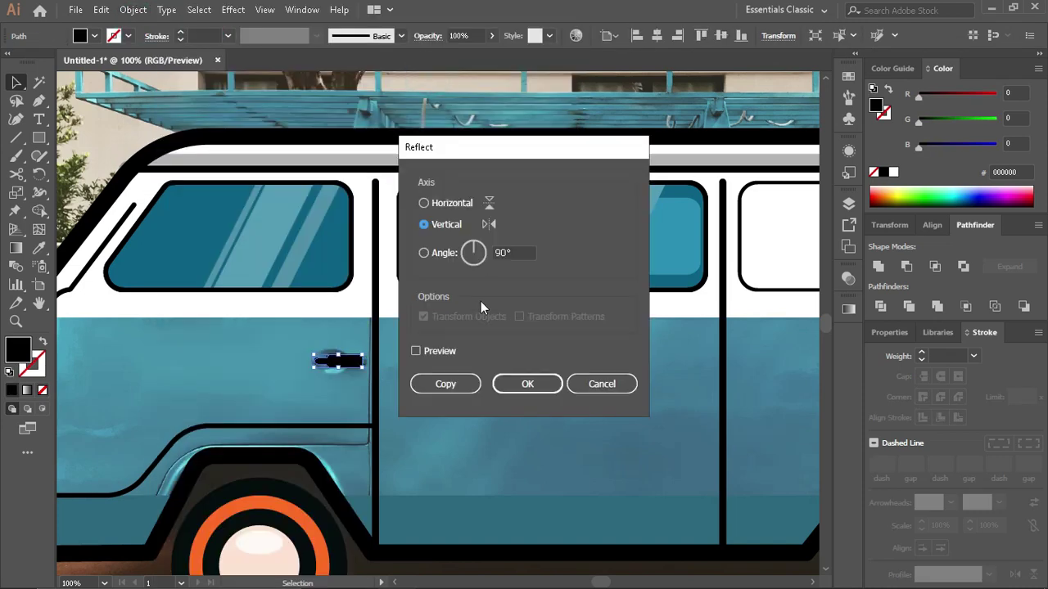
left_click(454, 381)
left_click_drag(351, 363, 432, 368)
left_click(464, 417)
Step: Select the van body for refilling
scroll(464, 416, "down", 2)
left_click(571, 370)
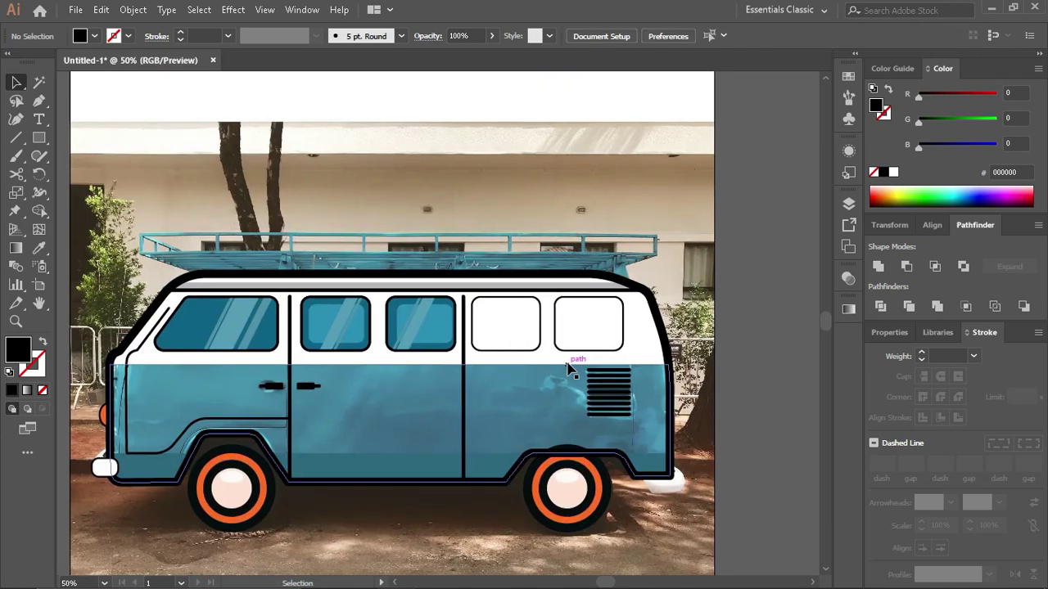
scroll(471, 440, "down", 2)
Step: Fill the van body with the light blue swatch (5CD0FD) and deselect
key("i")
left_click(232, 387)
key("v")
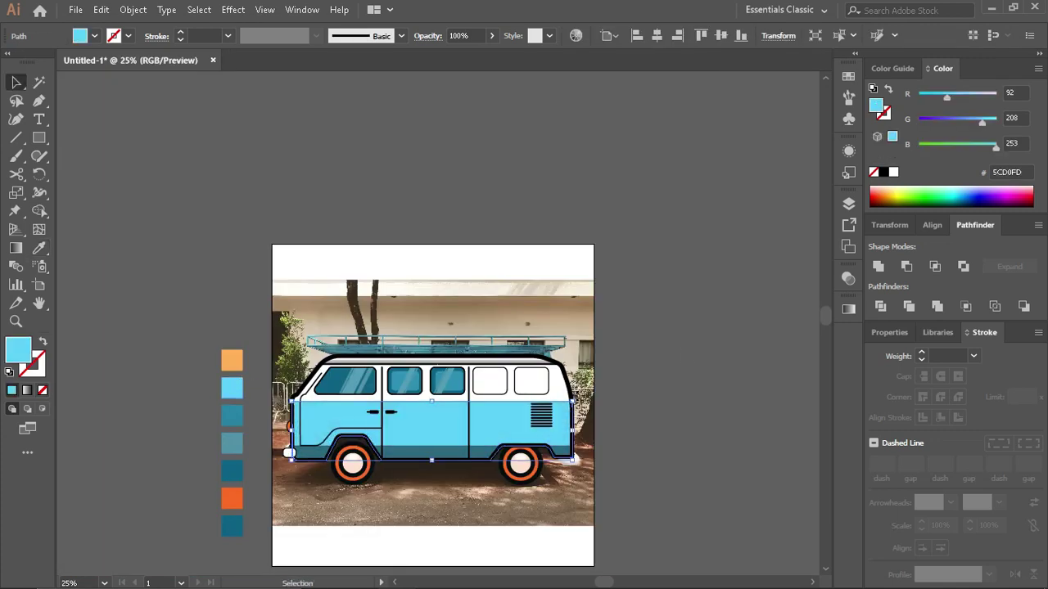
key("ctrl+shift+a")
scroll(477, 453, "up", 2)
scroll(450, 425, "up", 2)
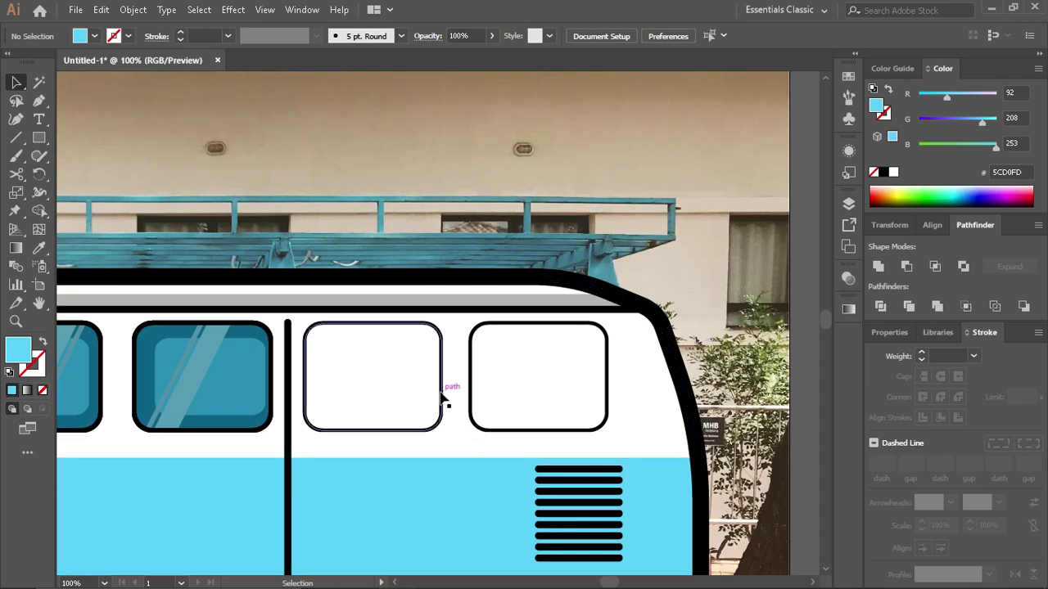
Step: Stretch the fourth window rightward over the fifth window
left_click(442, 405)
left_click_drag(443, 376, 558, 377)
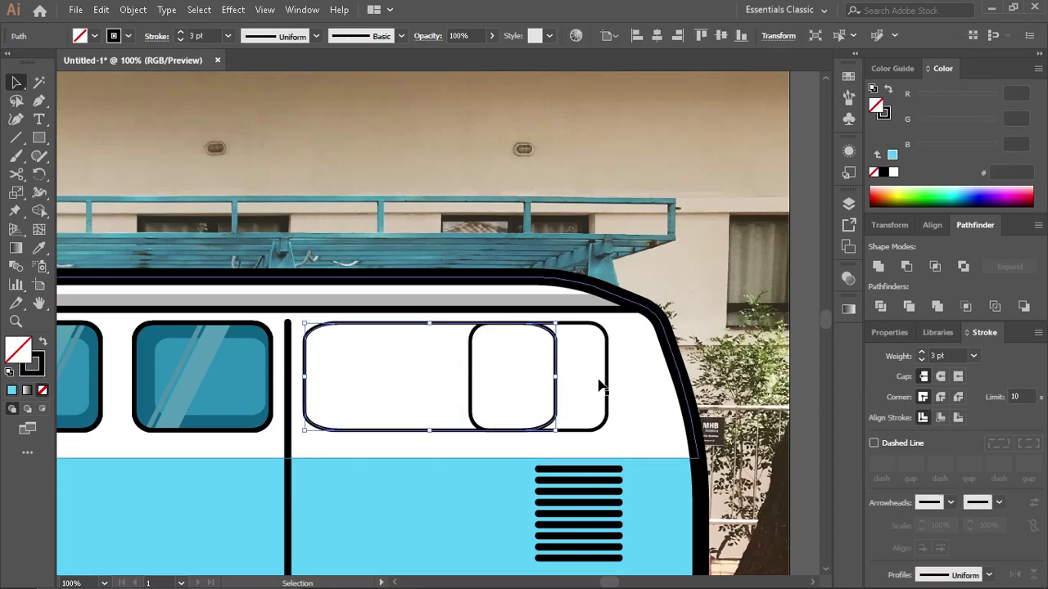
key("a")
scroll(326, 350, "up", 2)
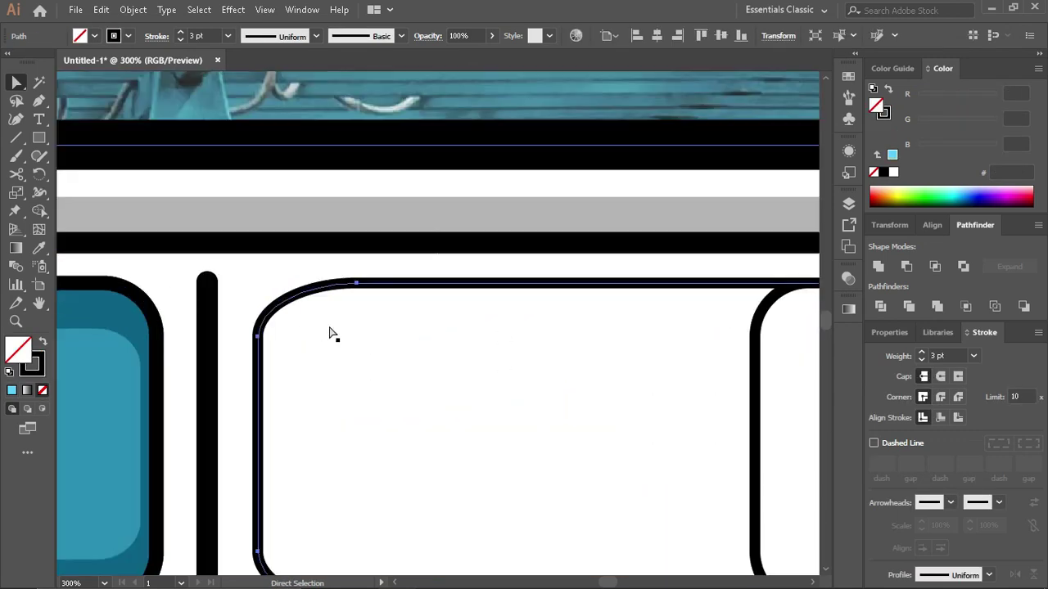
scroll(329, 346, "down", 2)
key("ctrl+z")
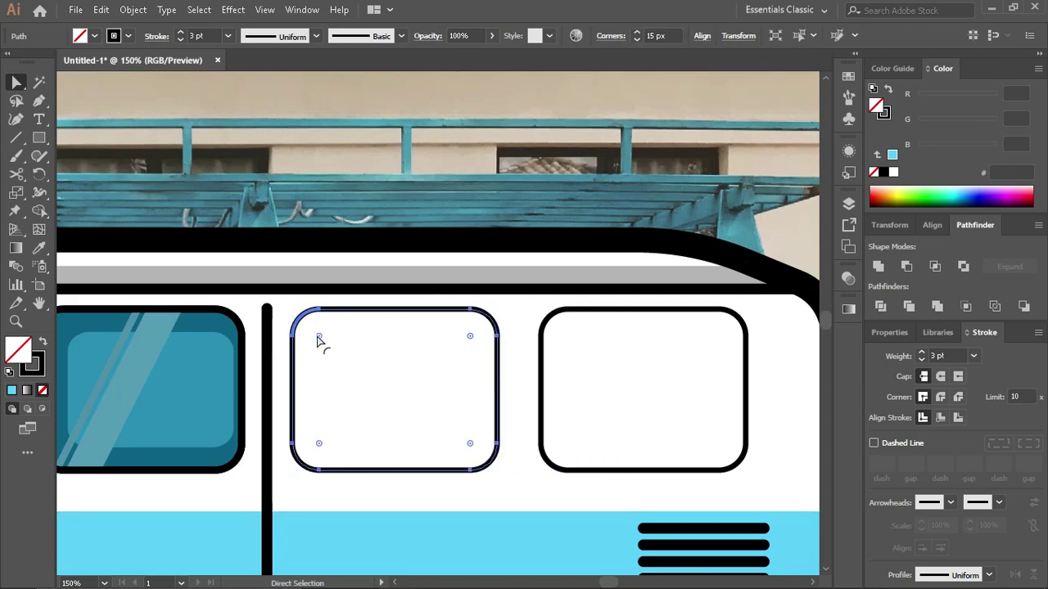
key("v")
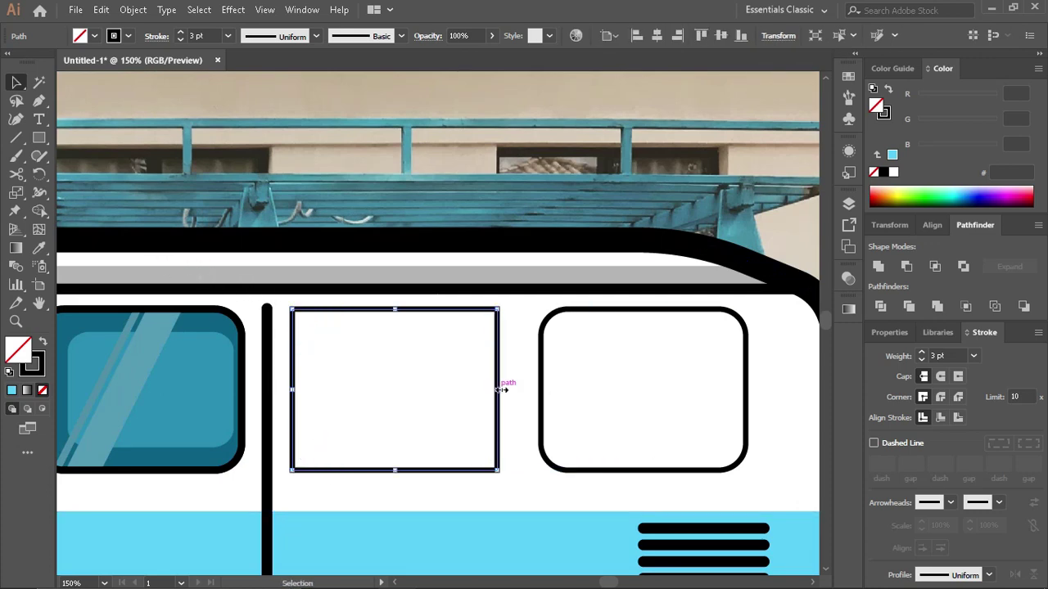
left_click_drag(501, 381, 627, 377)
Step: Round the window's left corners to 14 px and unite it with the last window
key("a")
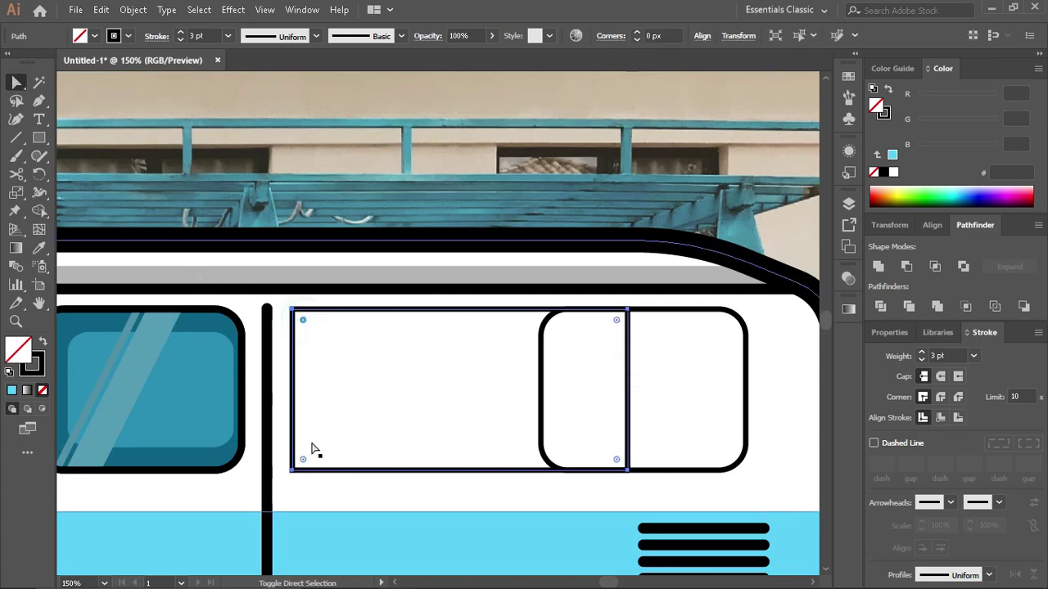
left_click(637, 34)
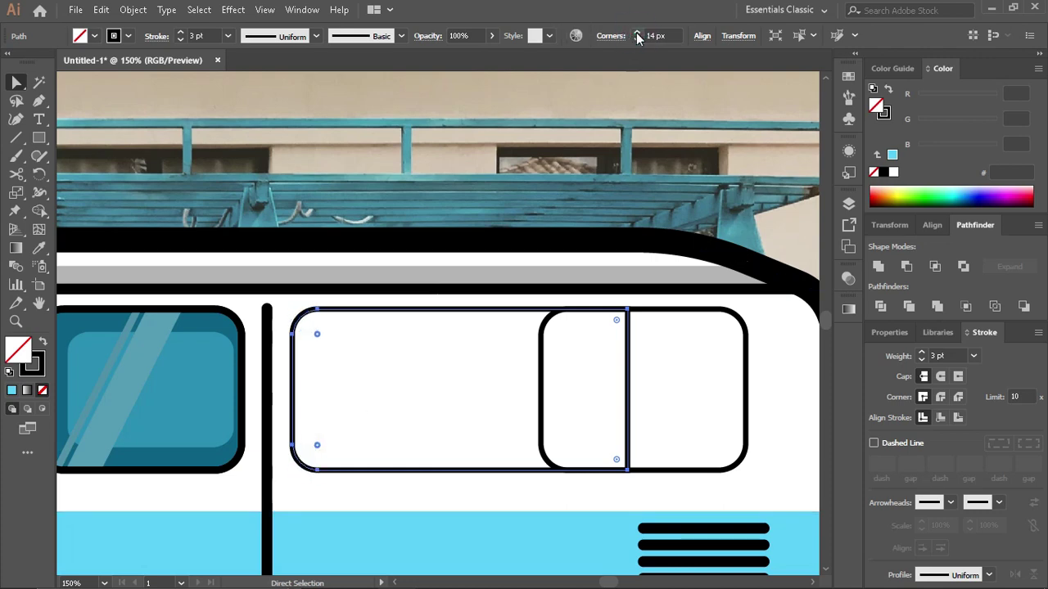
left_click(713, 311, "shift")
left_click(877, 266)
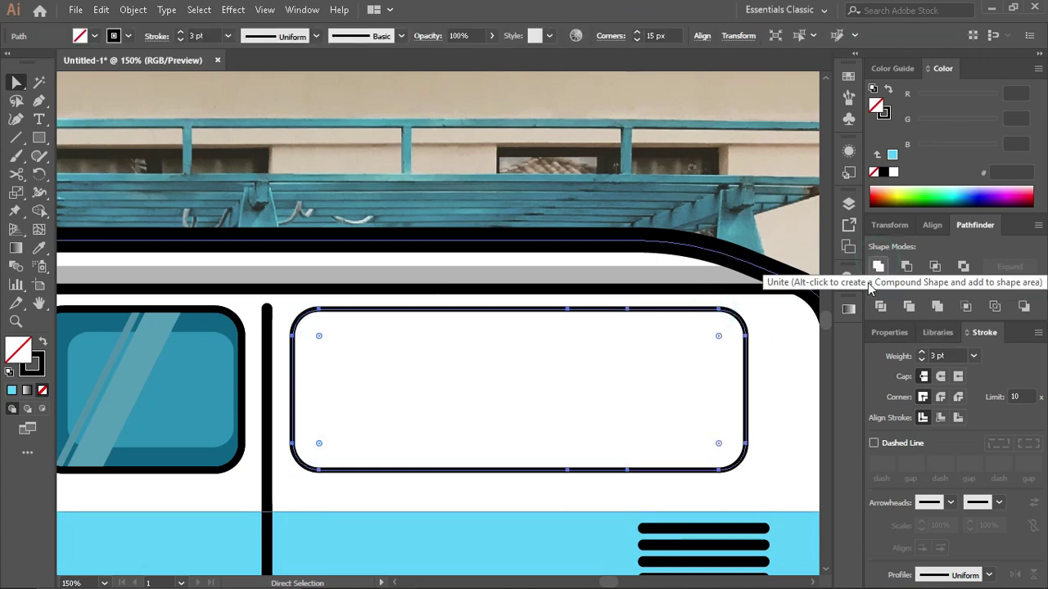
key("v")
scroll(571, 471, "down", 2)
scroll(571, 471, "right", 2)
Step: Fill the long rear window dark teal (0D6285) and shape a smaller inner pane inside
key("i")
left_click(297, 405)
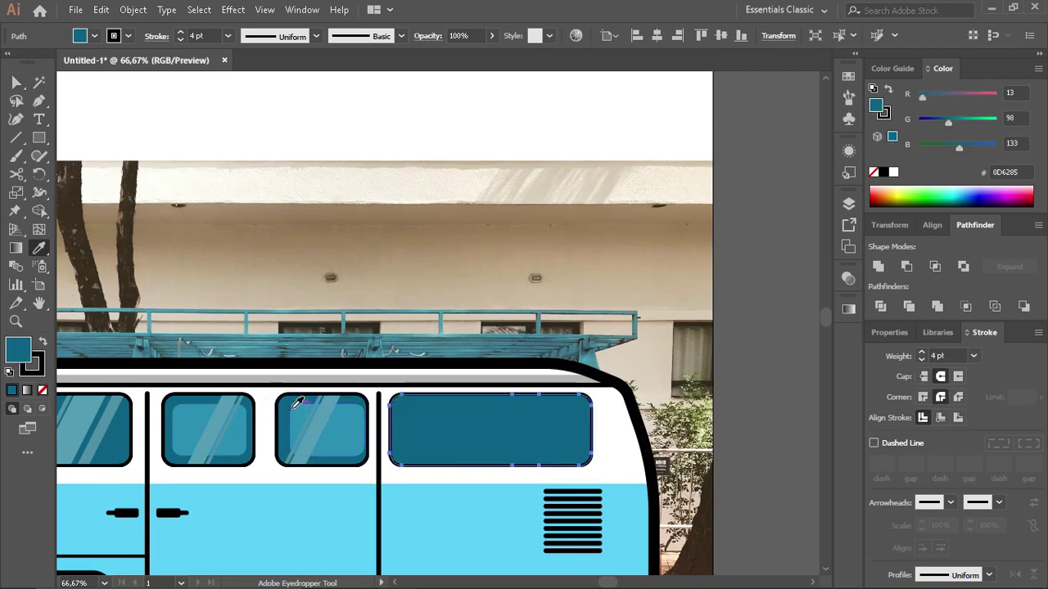
key("v")
scroll(416, 444, "up", 2)
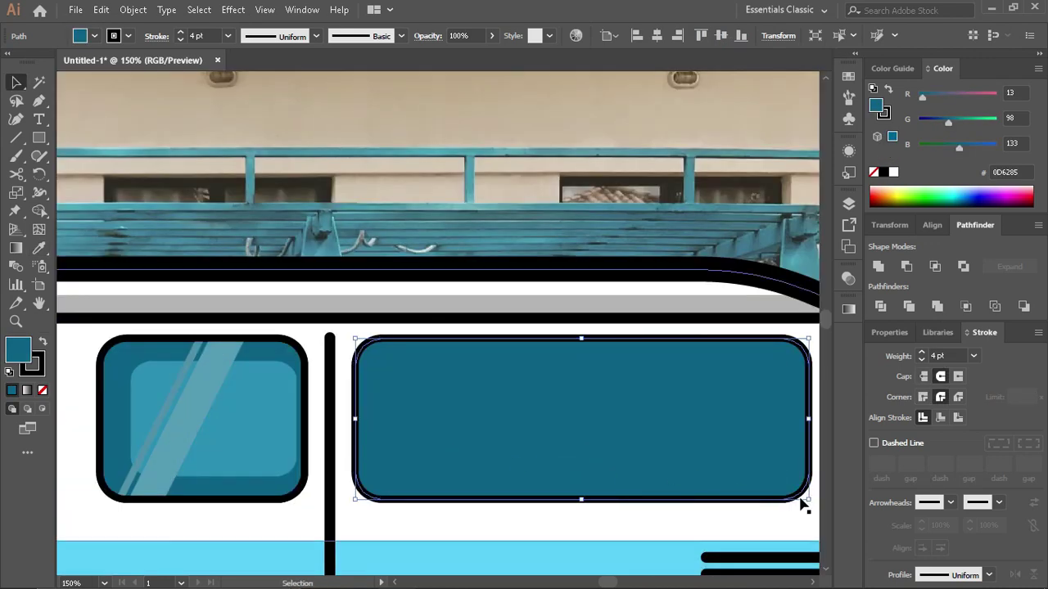
left_click_drag(800, 497, 755, 481)
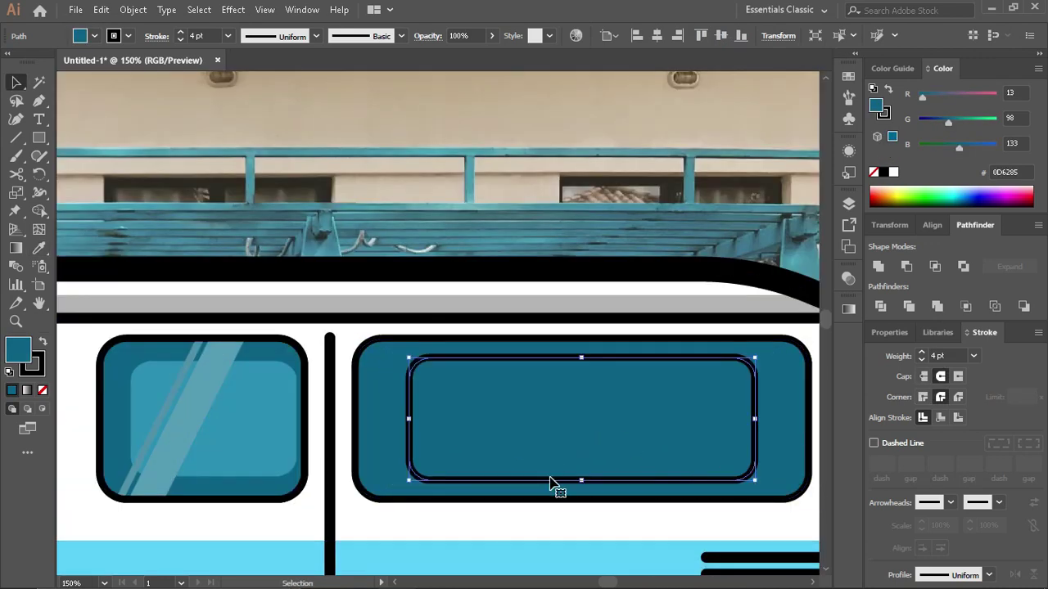
left_click_drag(549, 483, 555, 484)
key("ctrl+z")
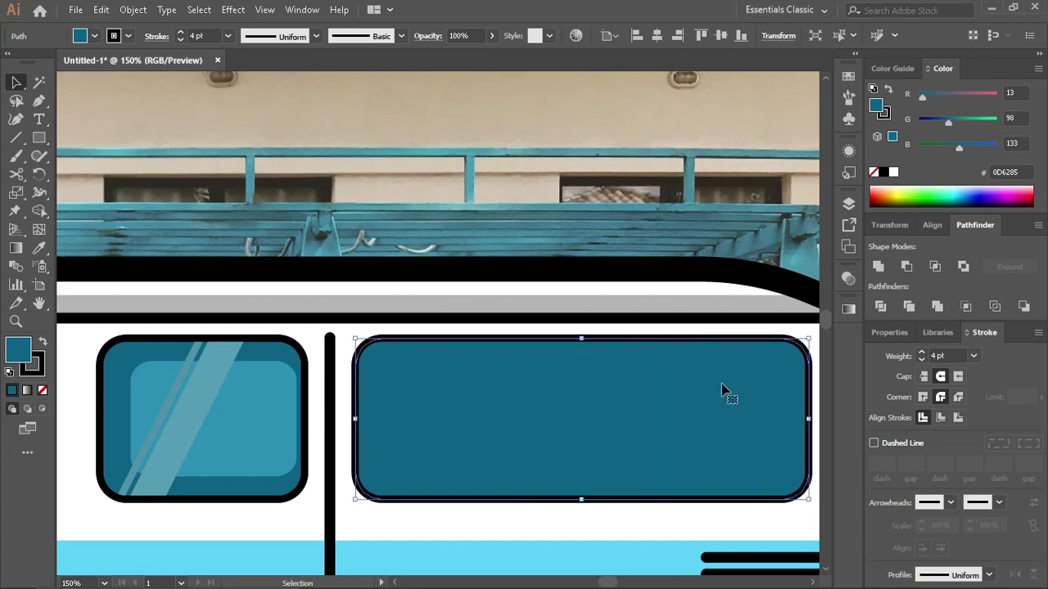
left_click_drag(809, 339, 709, 385)
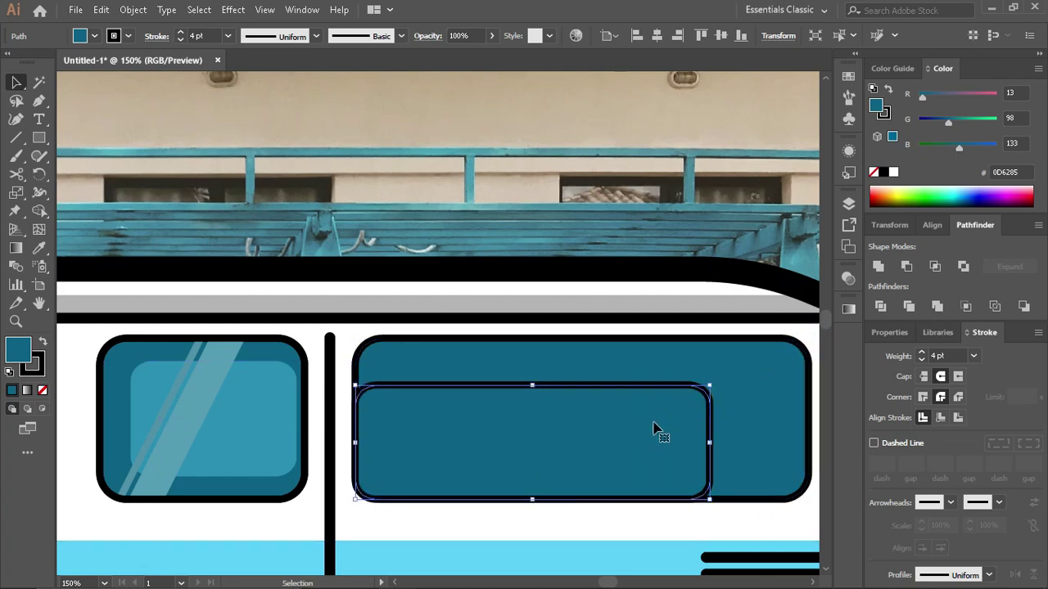
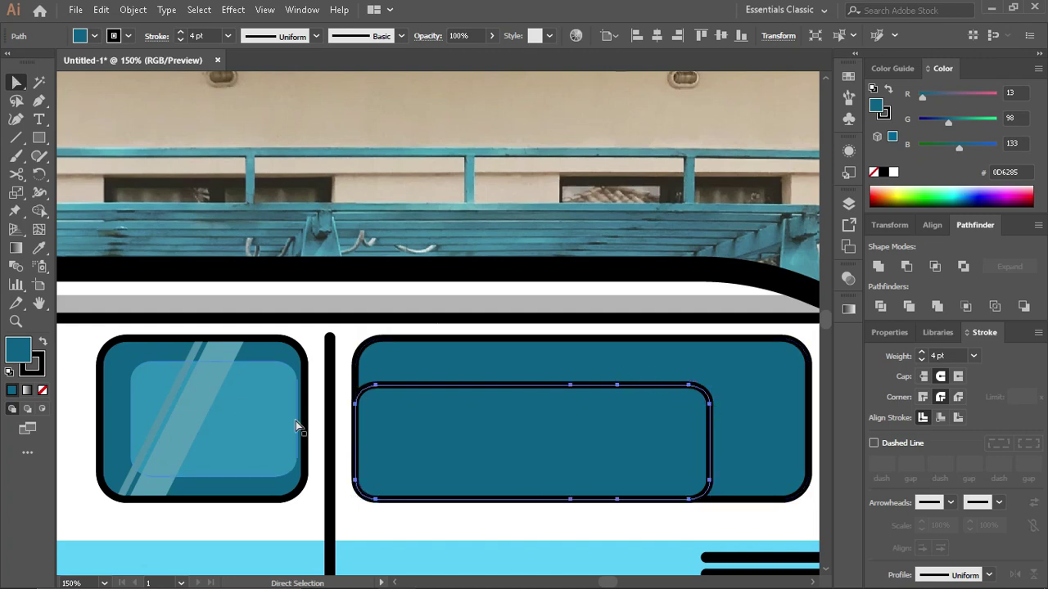
Step: Eyedropper the lighter teal onto the right window's inner panel and delete a misplaced stripe copy
key("i")
left_click(702, 231)
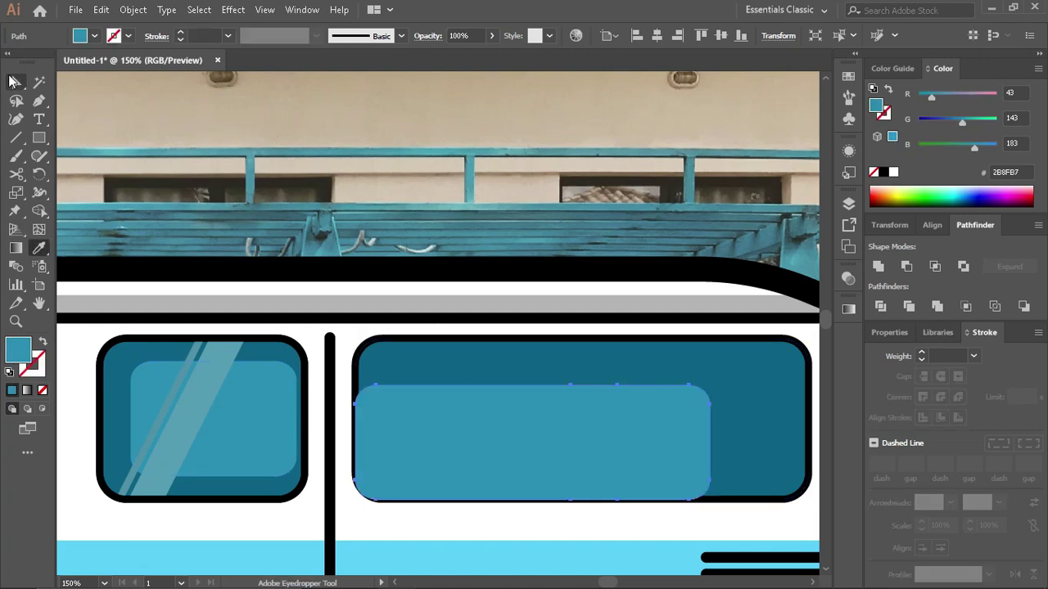
left_click(13, 81)
left_click(234, 398)
mouse_move(229, 402)
left_mouse_down()
mouse_move(536, 423)
mouse_move(697, 407)
mouse_move(521, 402)
mouse_move(746, 407)
left_mouse_up()
scroll(651, 417, "right", 3)
left_click(651, 417, "ctrl")
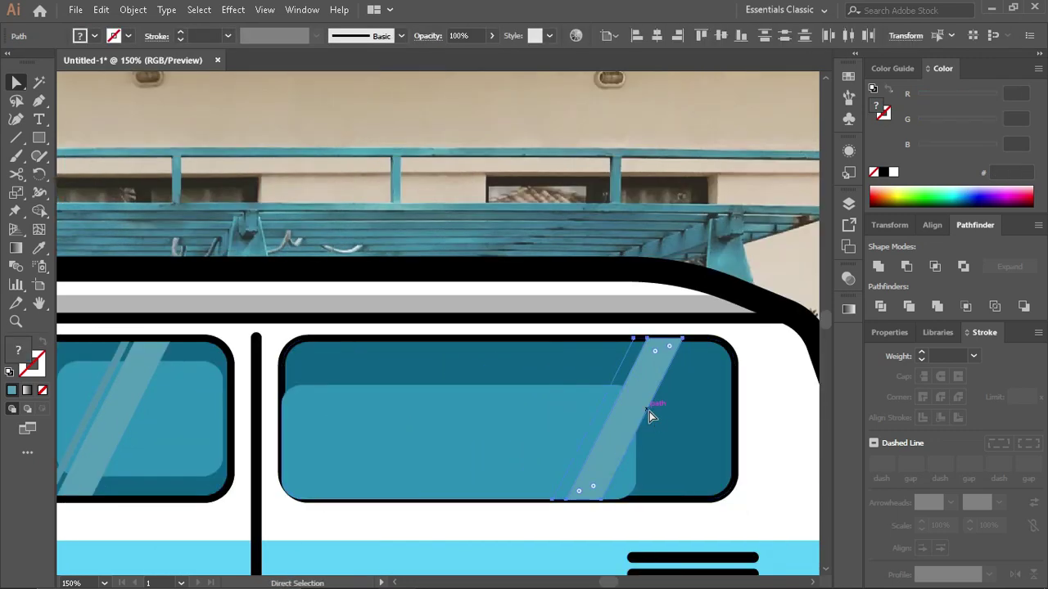
key("Delete")
Step: Copy the left window's glare stripes onto the right window, shifting the blue stripe further right
left_click(129, 386)
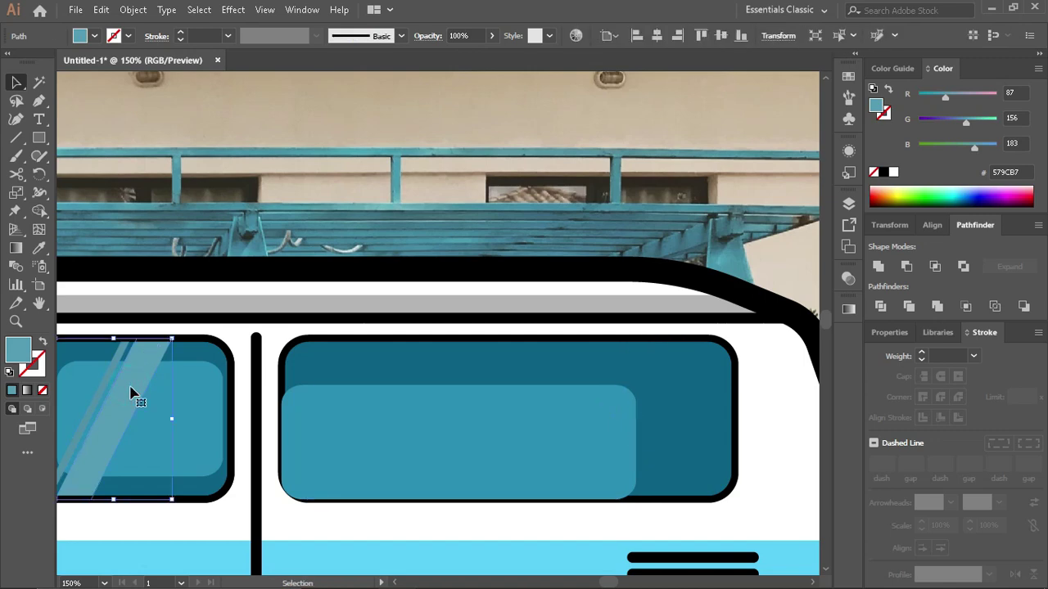
mouse_move(109, 385)
left_mouse_down()
mouse_move(631, 393)
mouse_move(581, 360)
left_mouse_up()
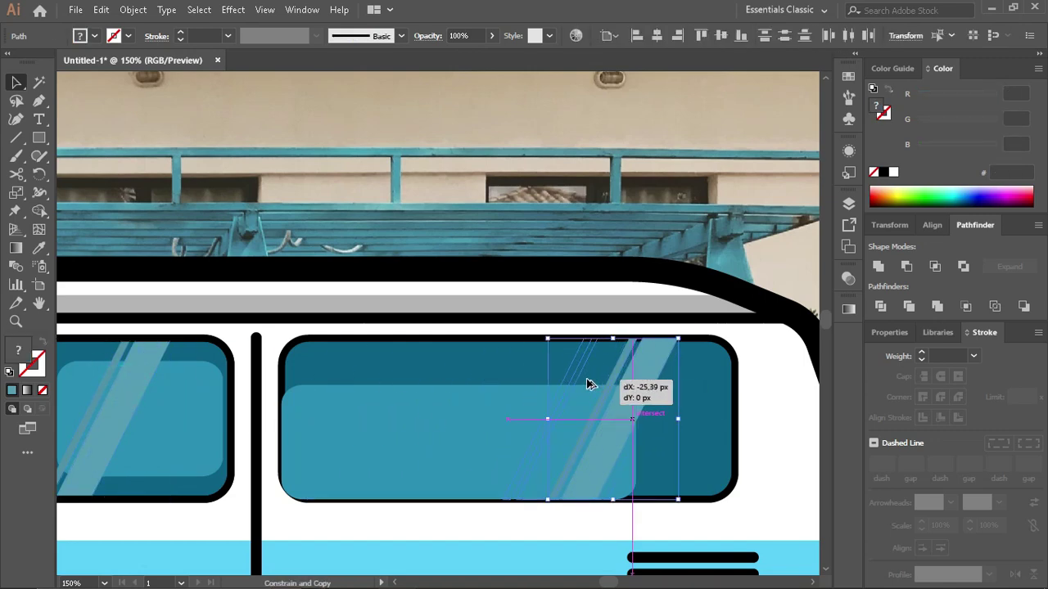
mouse_move(561, 396)
left_mouse_down()
mouse_move(655, 396)
mouse_move(593, 390)
left_mouse_up()
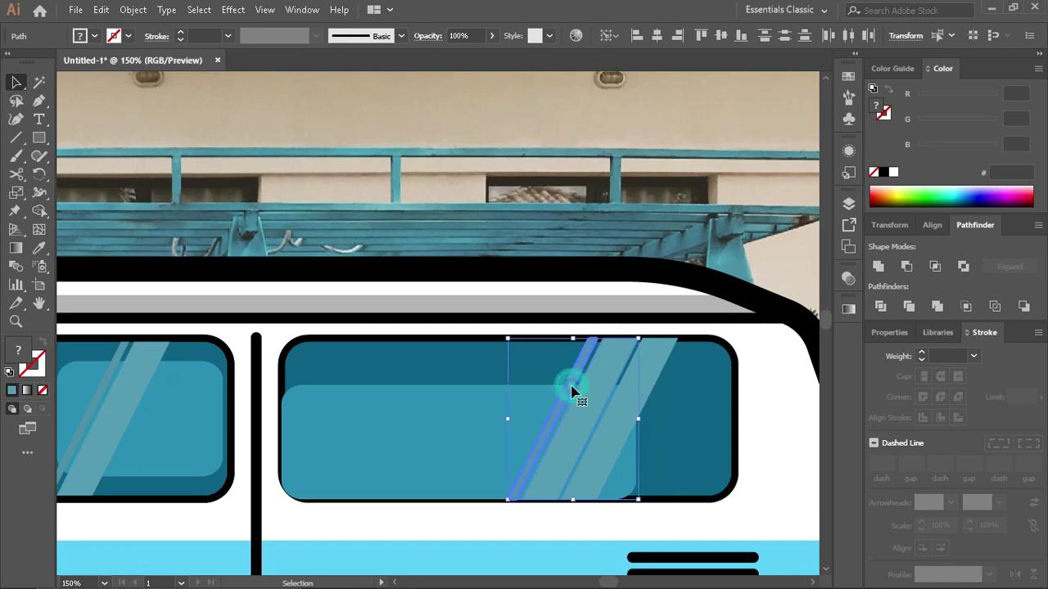
left_click(578, 374)
left_click_drag(570, 374, 676, 391)
Step: Try and undo a stacking change on the dark window shape, then zoom out to the whole van
left_click(555, 117)
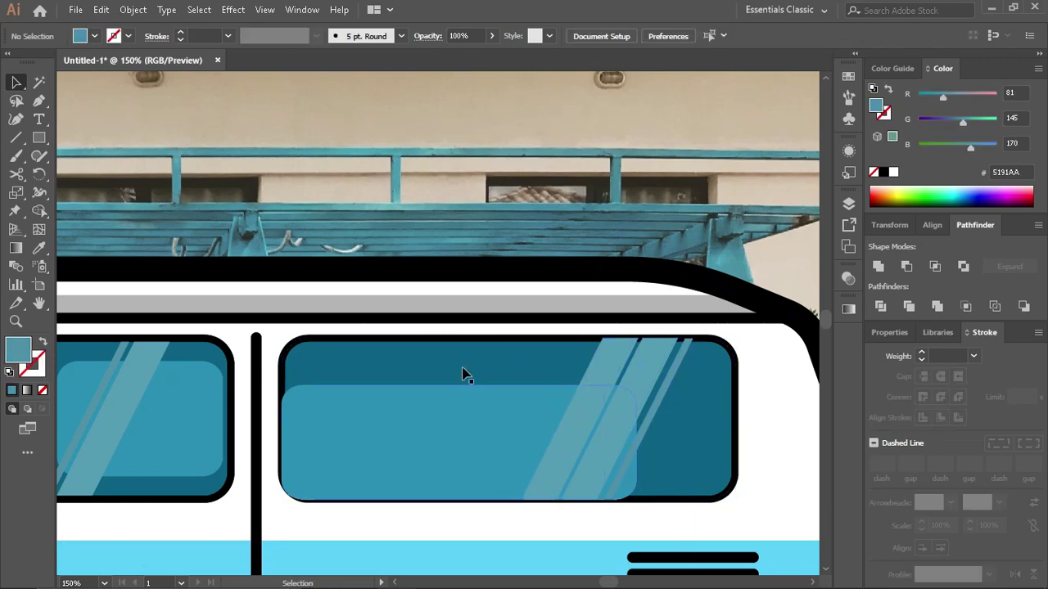
left_click(446, 344)
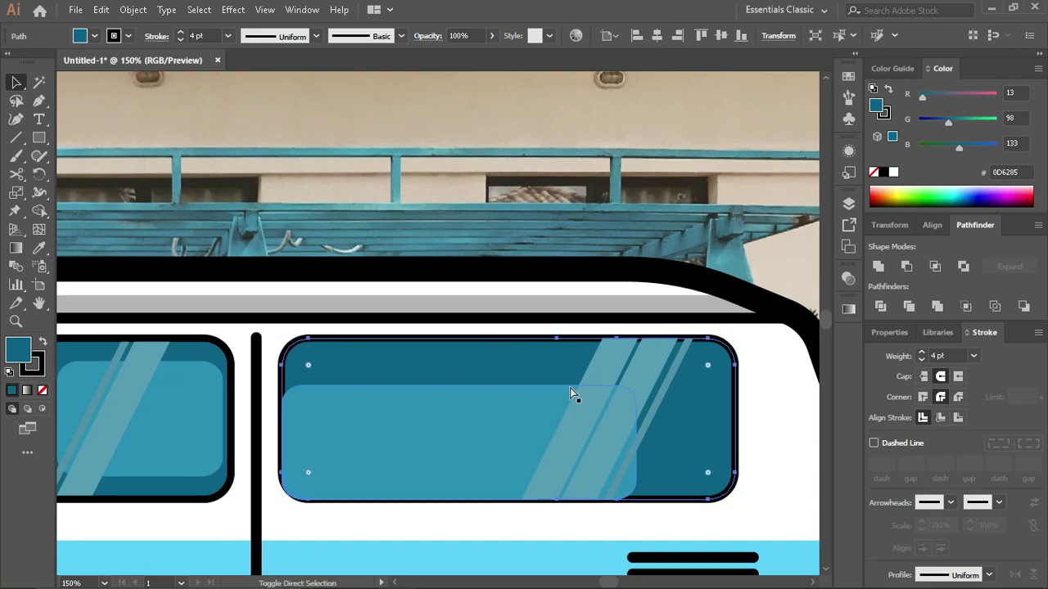
key("ctrl+shift+bracketright")
key("ctrl+z")
key("ctrl+shift+a")
key("ctrl+minus")
key("ctrl+minus")
Step: Draw a white rounded-rectangle rear bumper beside the back wheel arch
scroll(580, 297, "down", 2)
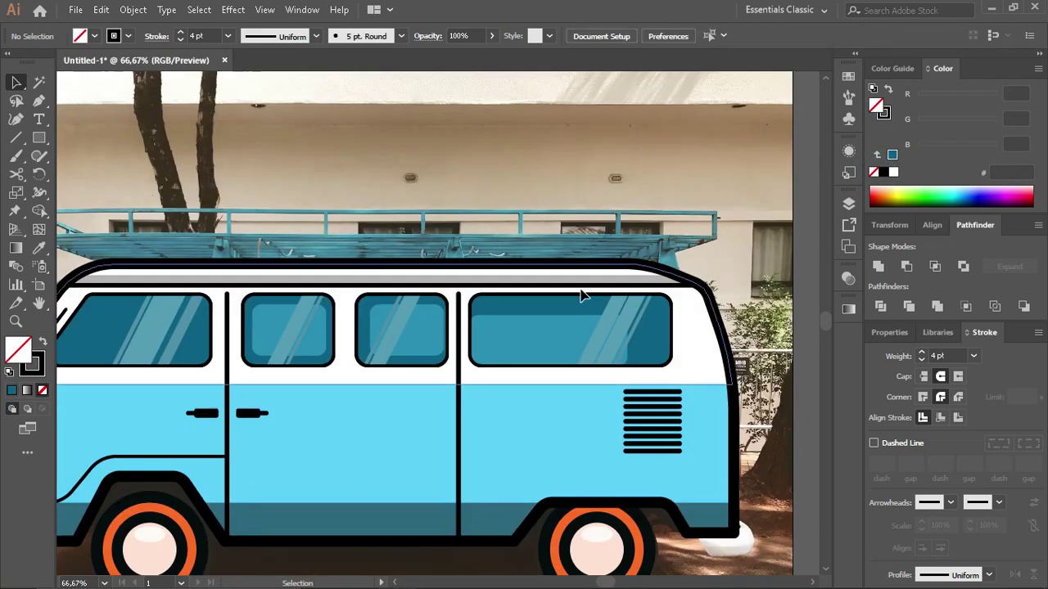
scroll(581, 296, "down", 2)
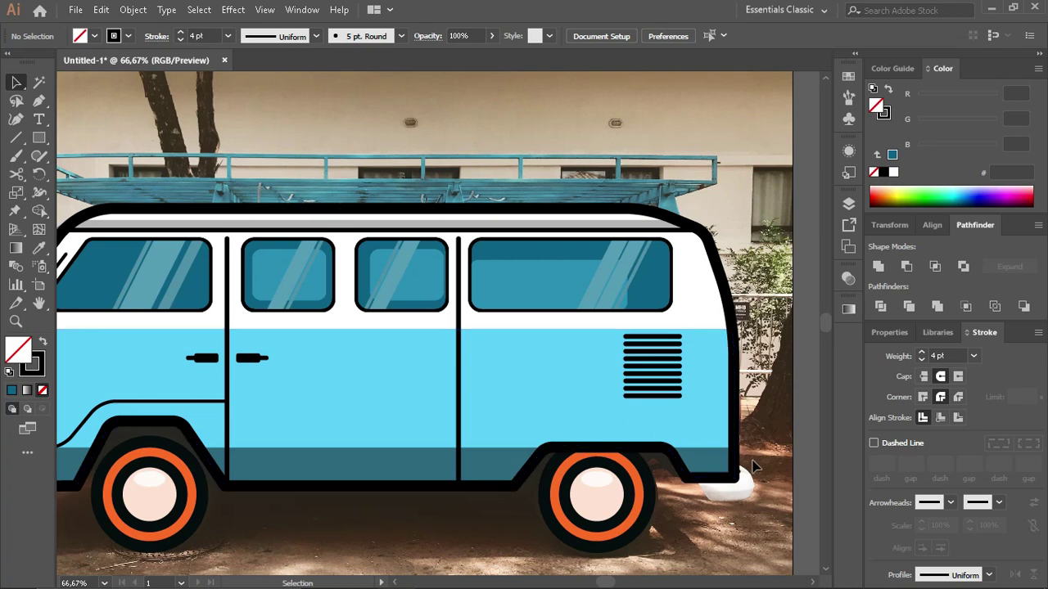
scroll(737, 491, "up", 3)
left_click(43, 140)
left_click(135, 156)
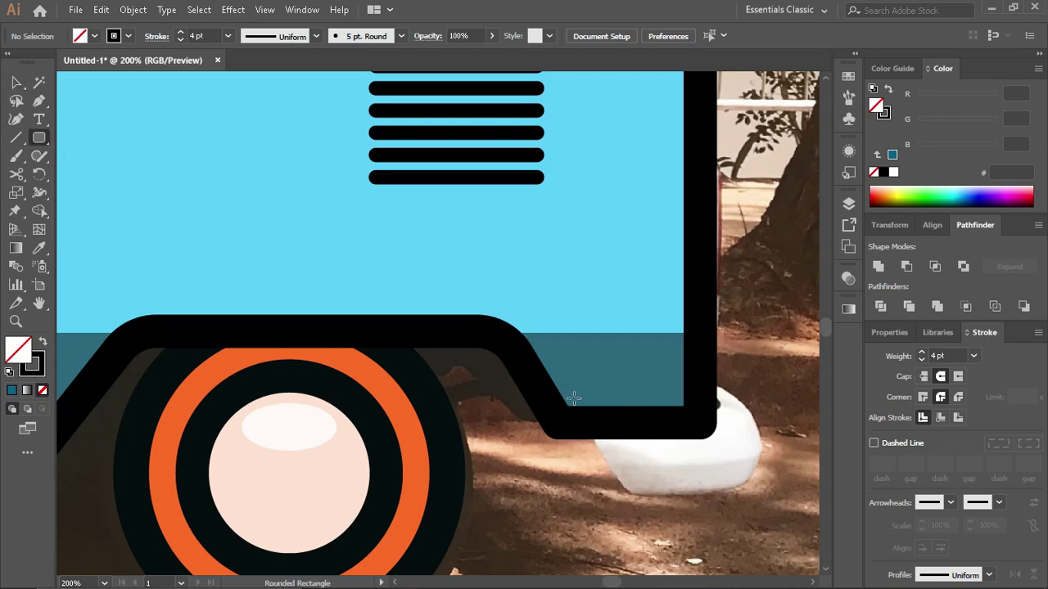
left_click_drag(590, 403, 763, 491)
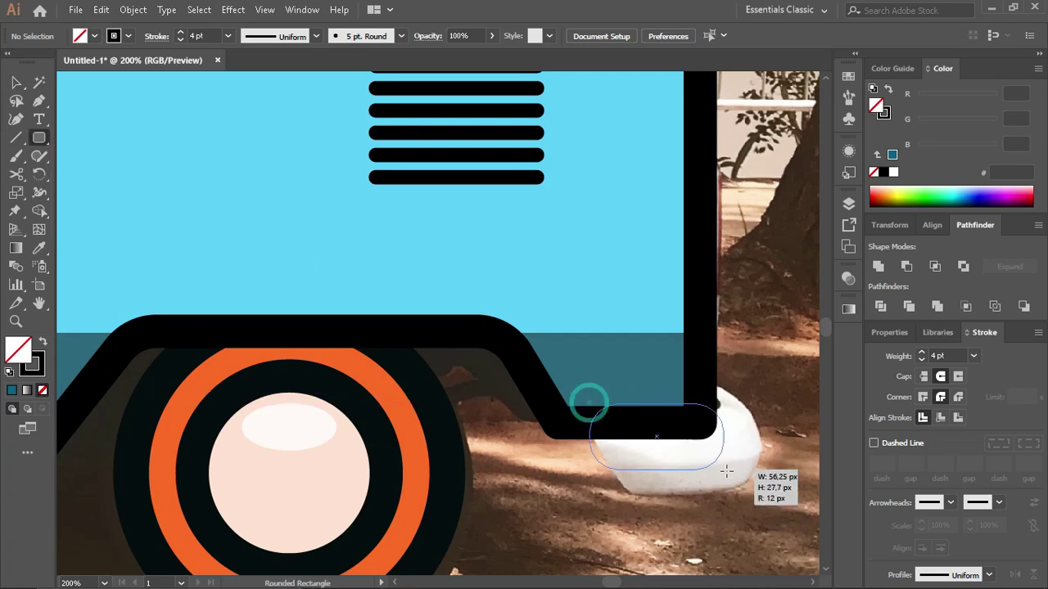
left_click(893, 172)
scroll(752, 471, "down", 3)
key("v")
left_click(734, 506)
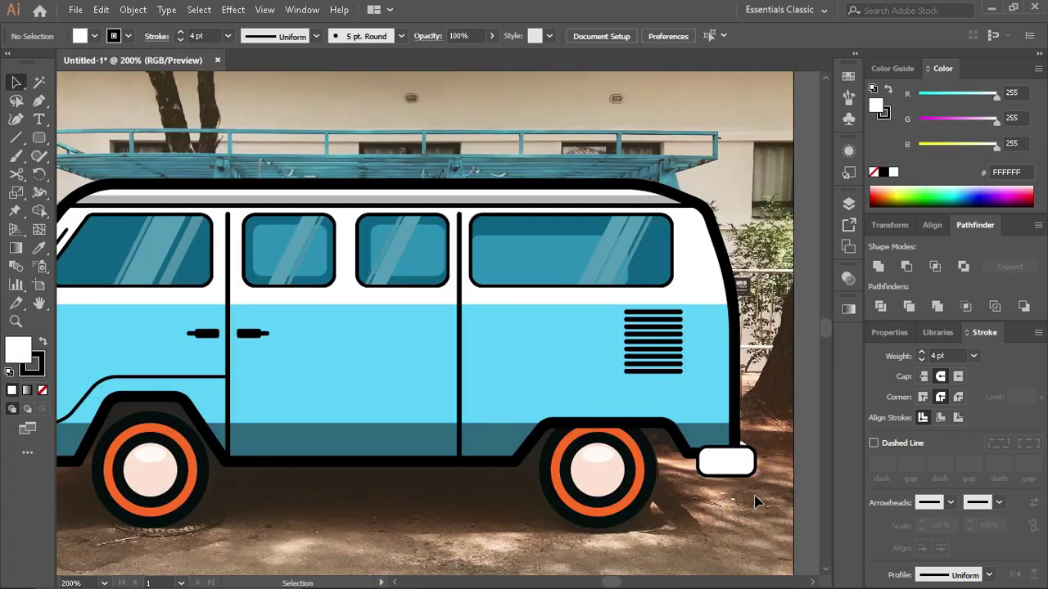
Step: Try removing the fills of the lower and upper body shapes, then undo
scroll(728, 486, "up", 3)
scroll(603, 276, "down", 1)
left_click(701, 238)
key("slash")
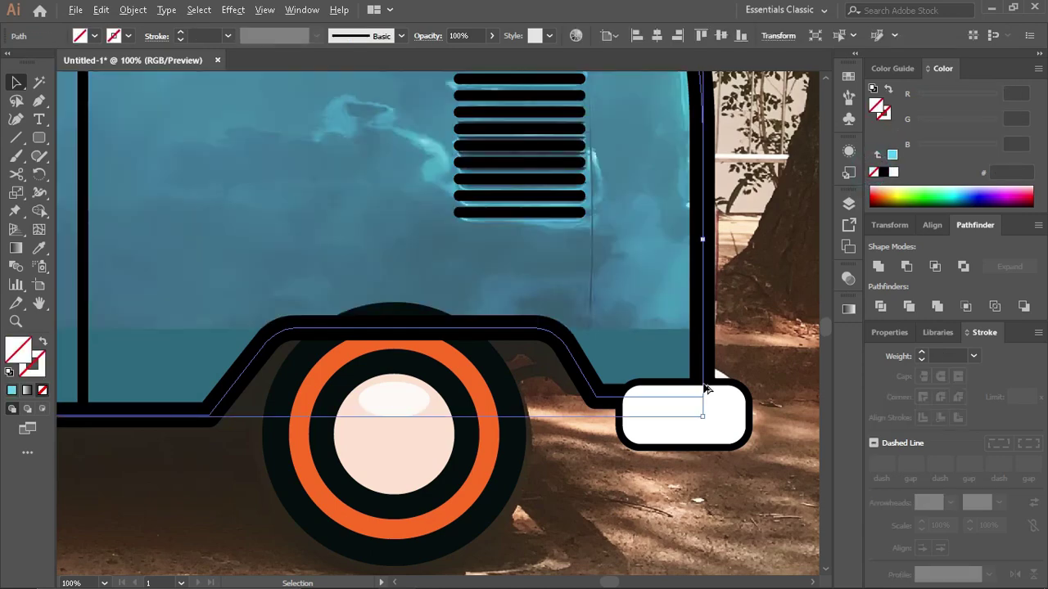
scroll(707, 390, "down", 1)
scroll(737, 245, "down", 1)
scroll(737, 246, "up", 1)
left_click(700, 307)
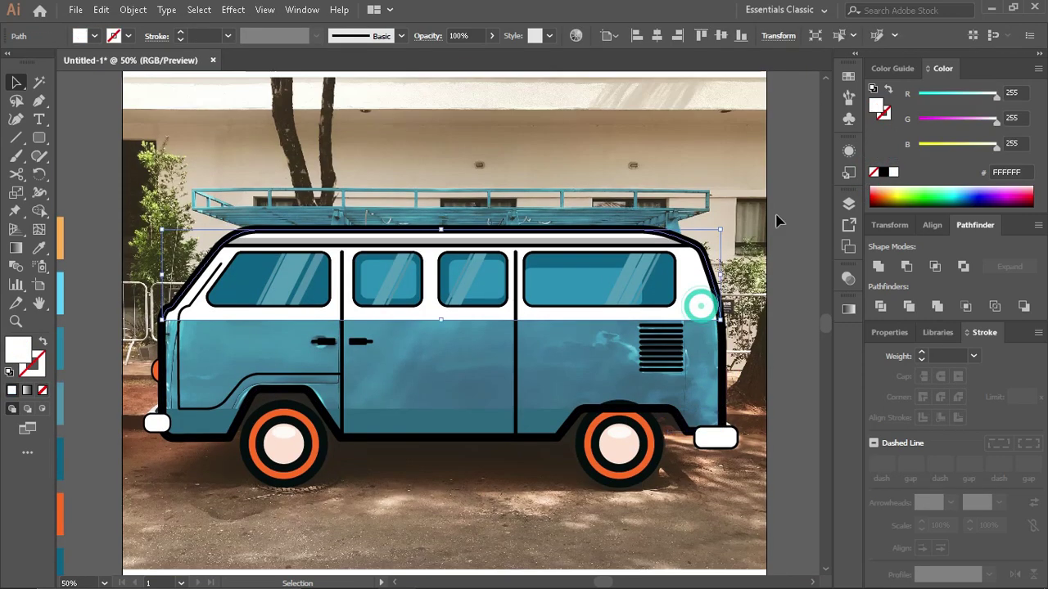
left_click(873, 172)
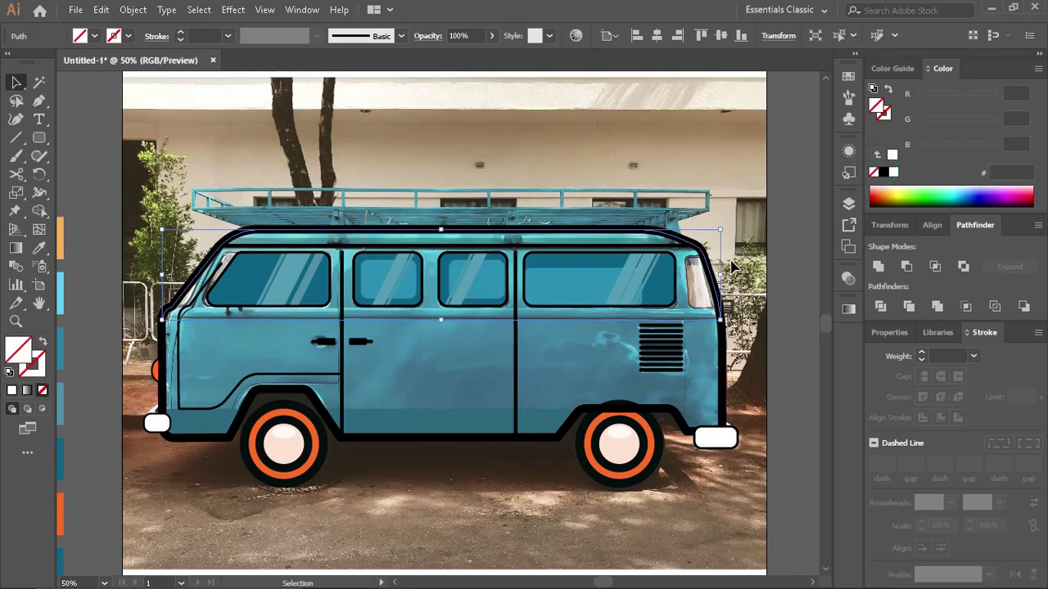
key("ctrl+z")
key("ctrl+z")
left_click(741, 328)
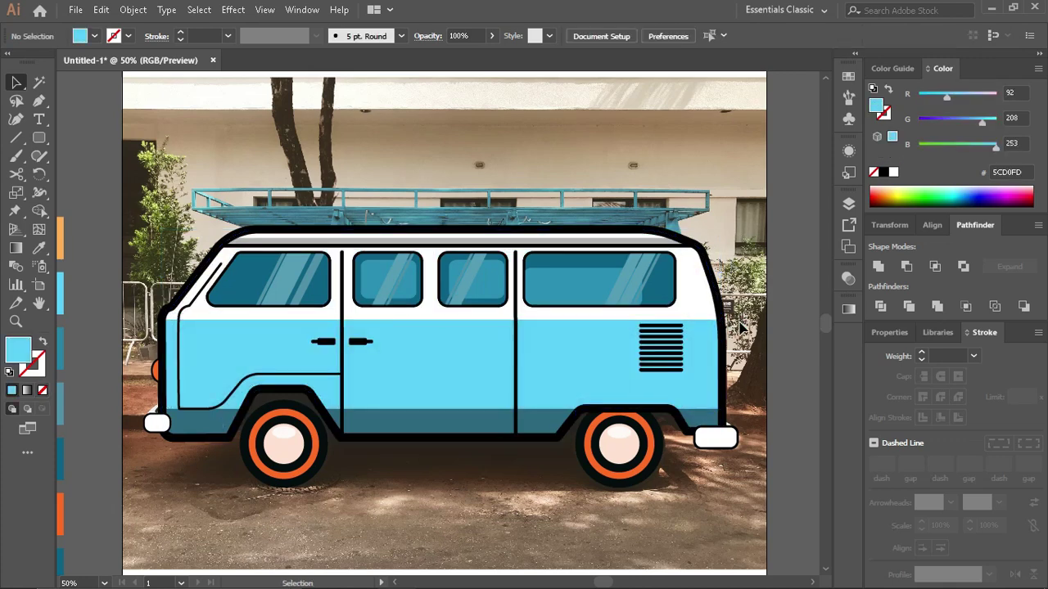
Step: Set the upper body shape's fill to None so the photo's rear window shows
scroll(741, 328, "down", 1)
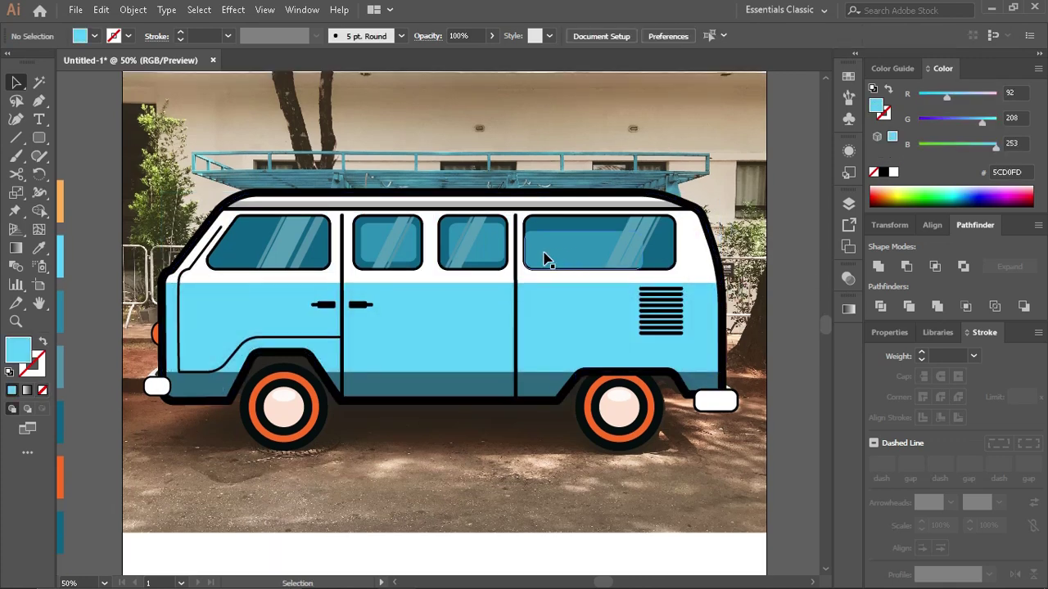
left_click(549, 277)
left_click(873, 172)
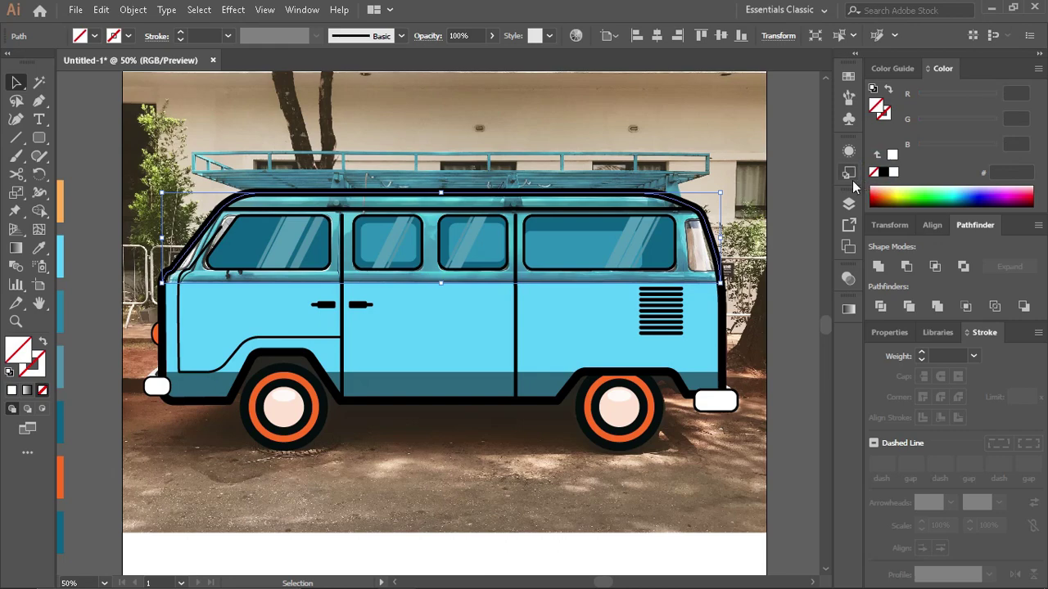
scroll(671, 264, "up", 2)
Step: Trace a four-corner outline of the rear side window with the Pen tool
key("p")
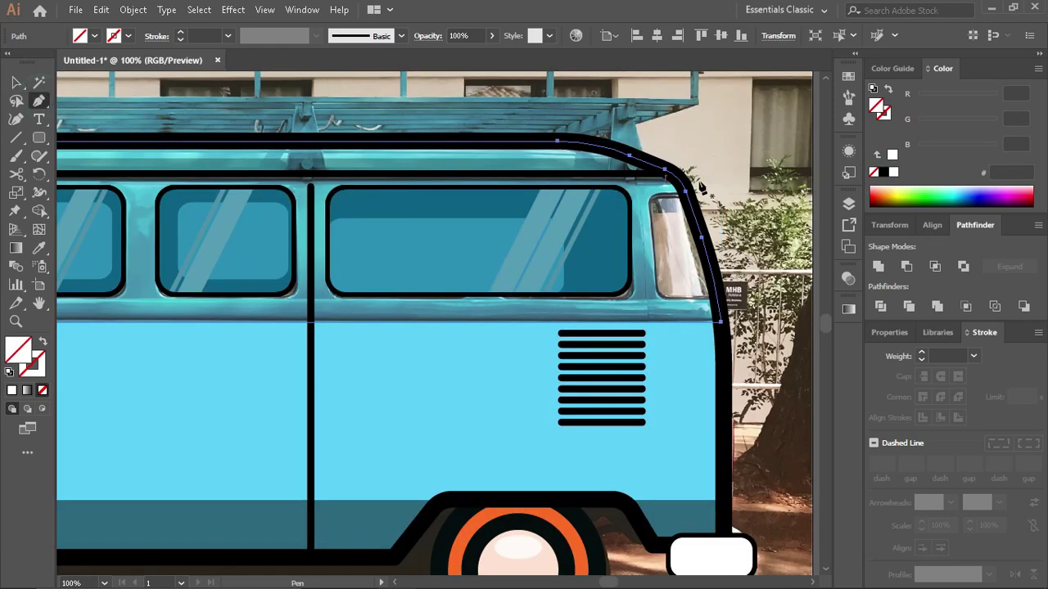
left_click(747, 195)
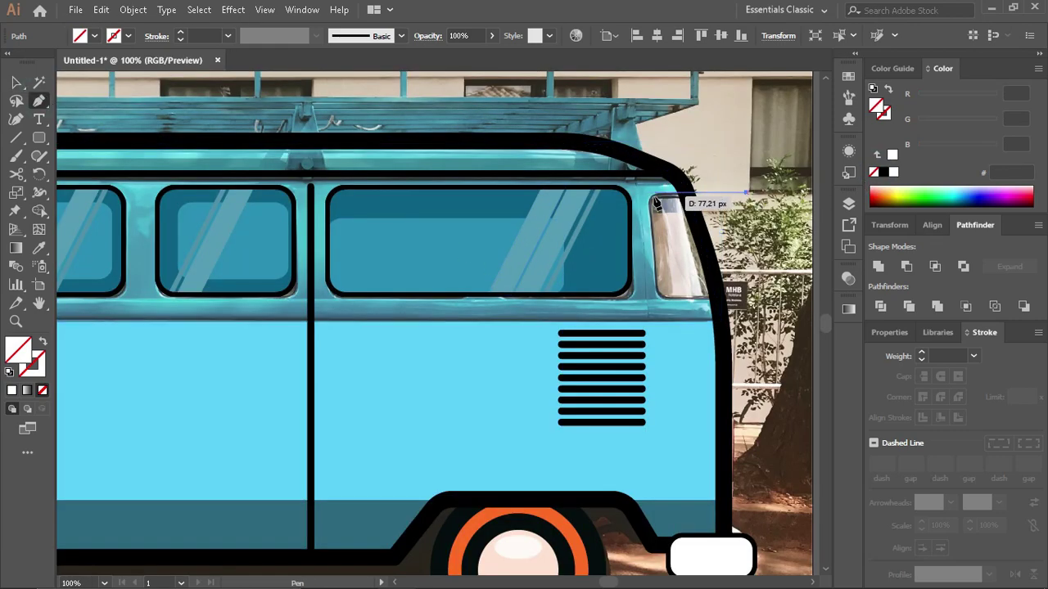
left_click(655, 201)
left_click(658, 294)
left_click(782, 293)
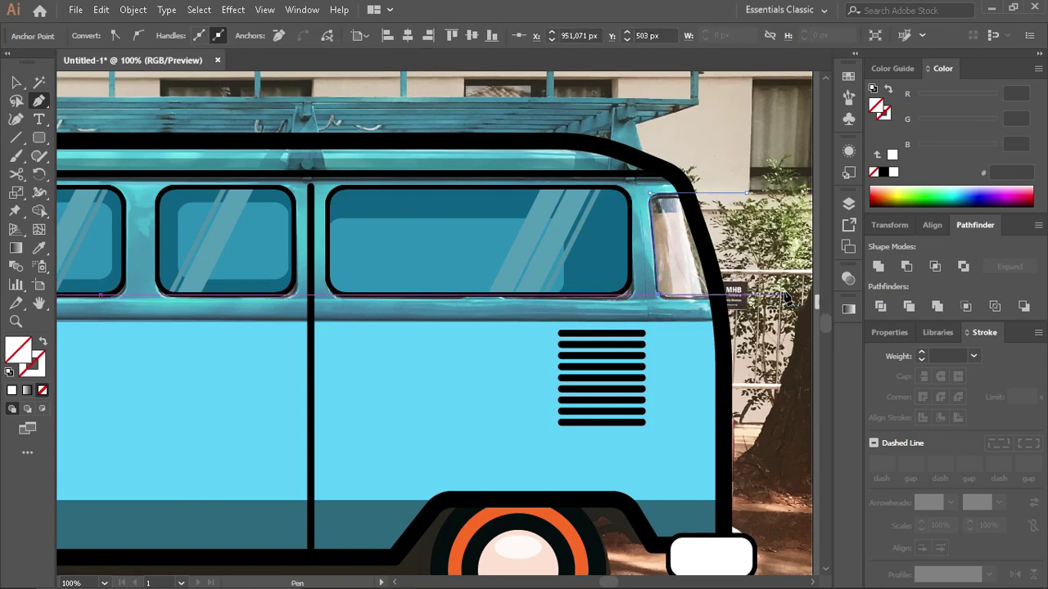
left_click(18, 84)
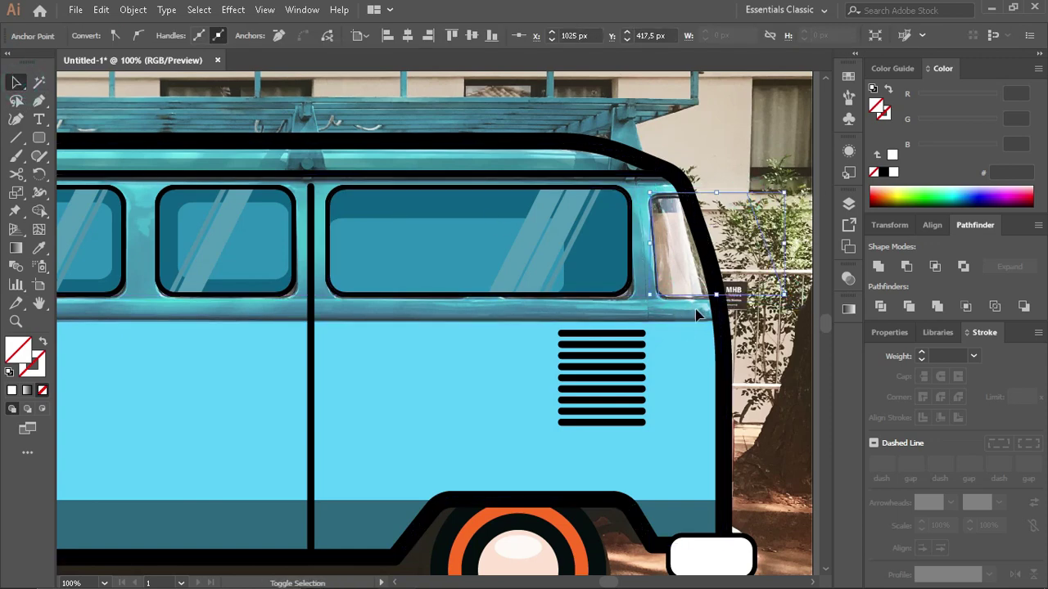
left_click(647, 316)
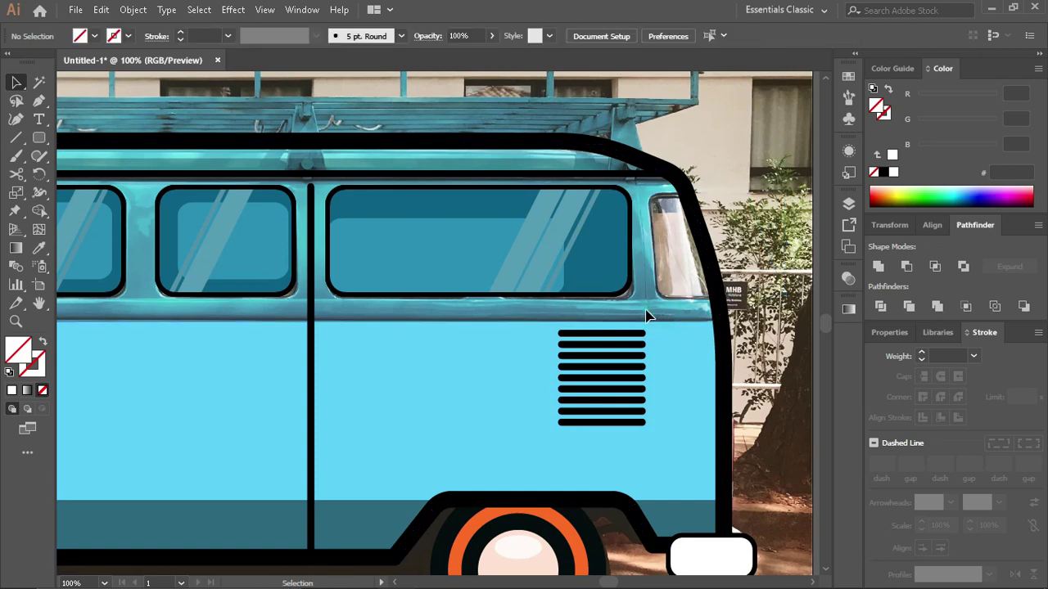
Step: Split the rear window area from the van outline with the Shape Builder
left_click(718, 182)
left_click(733, 168)
left_click_drag(684, 237, 714, 266)
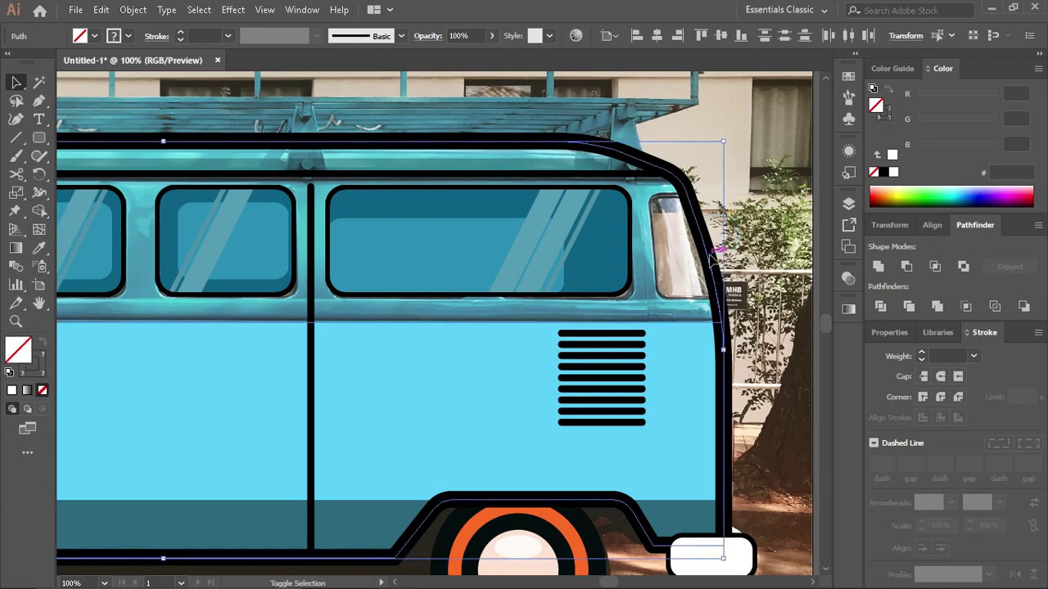
left_click(711, 197, "shift")
left_click(36, 214)
left_click(721, 233)
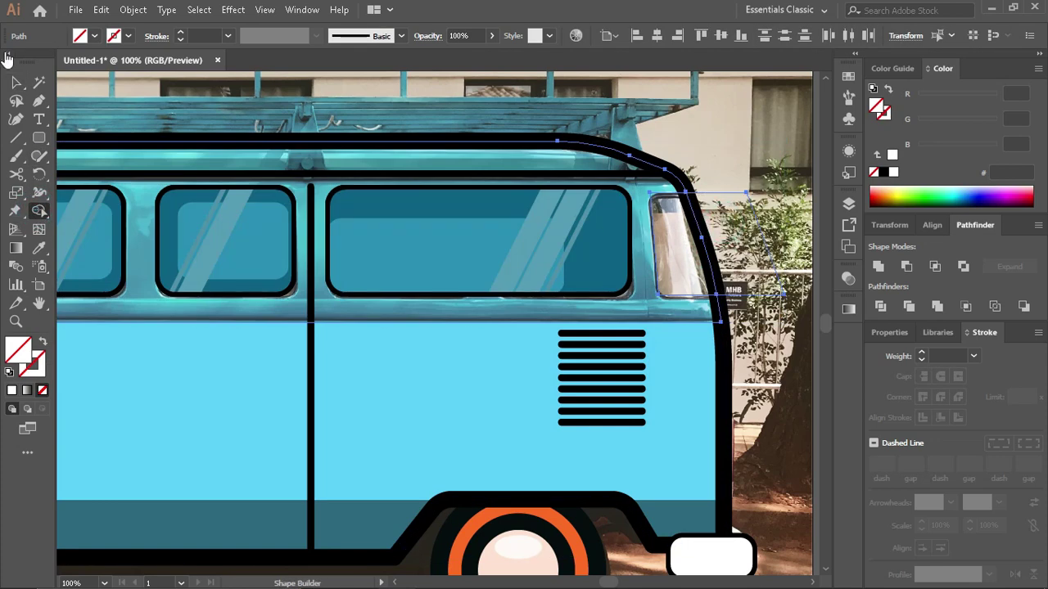
left_click(17, 81)
left_click(739, 223)
Step: Give the rear window shape the big window's teal fill and stroke
left_click(719, 196)
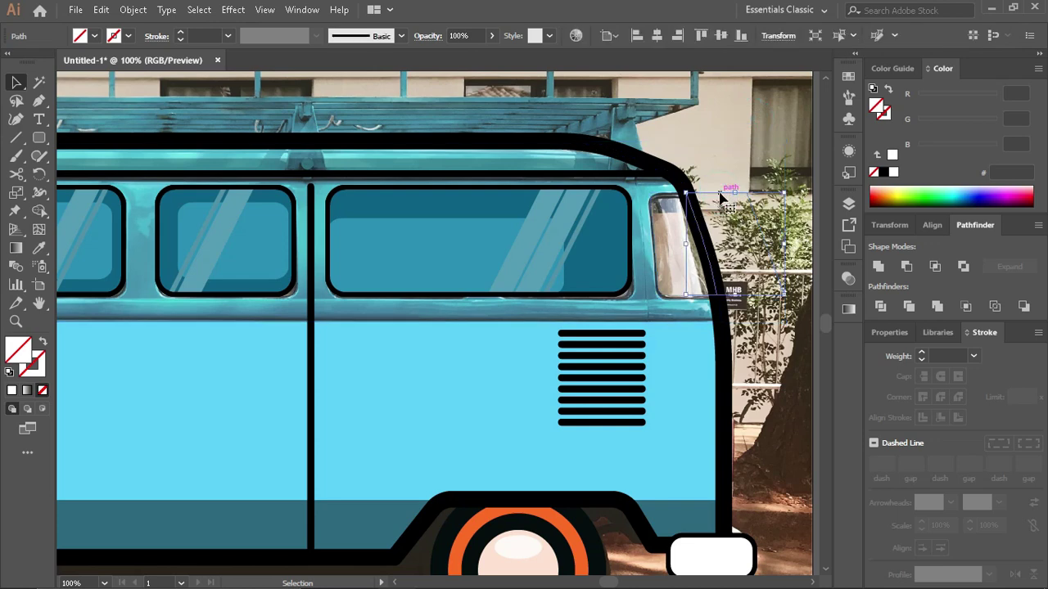
left_click(659, 195)
left_click(701, 197)
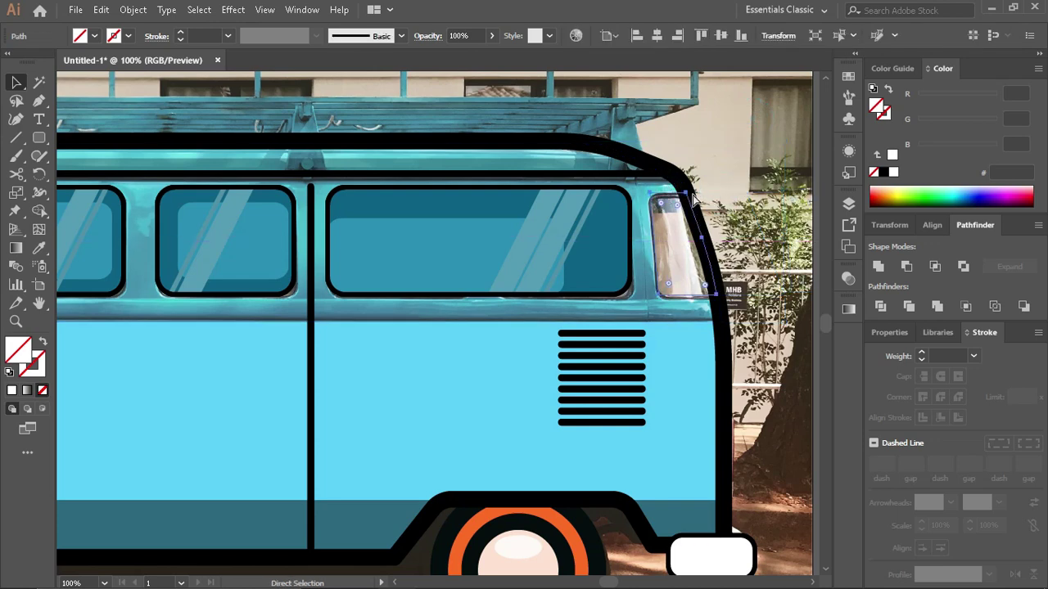
key("i")
left_click(603, 243)
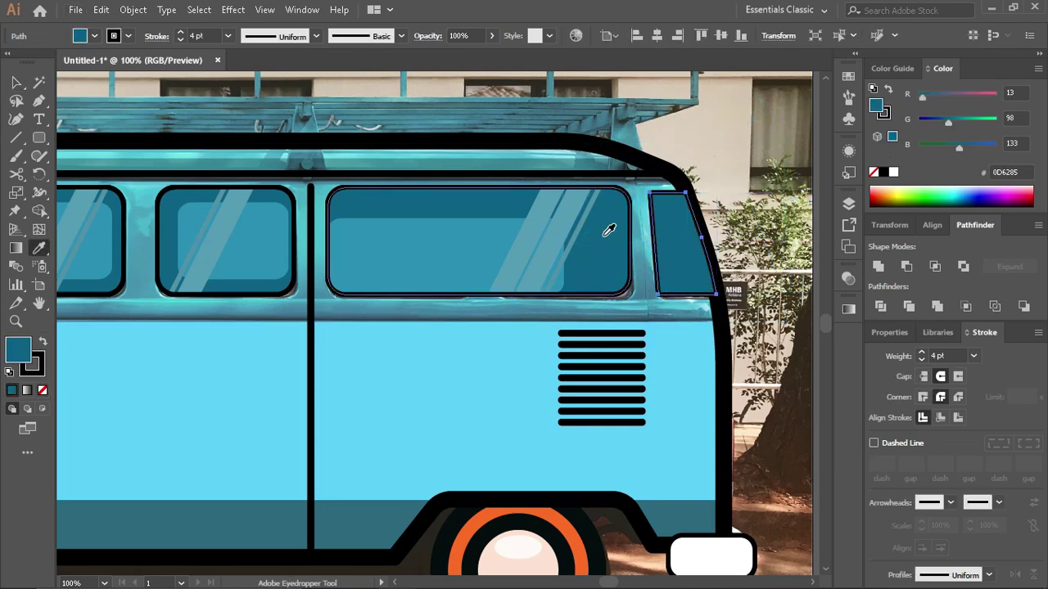
Step: Round the rear window's top corner and narrow the window
key("a")
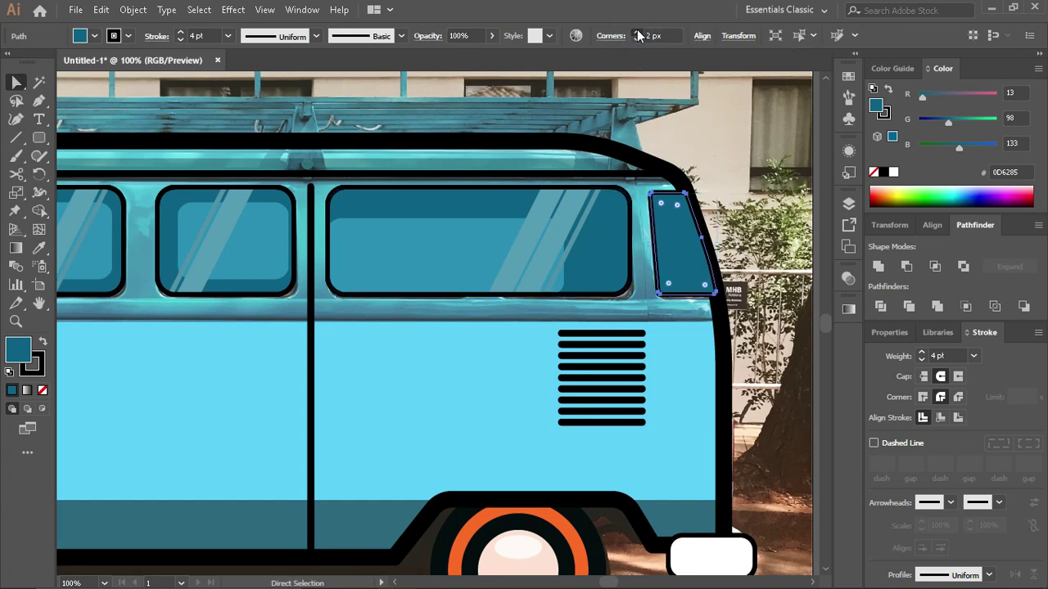
left_click(639, 38)
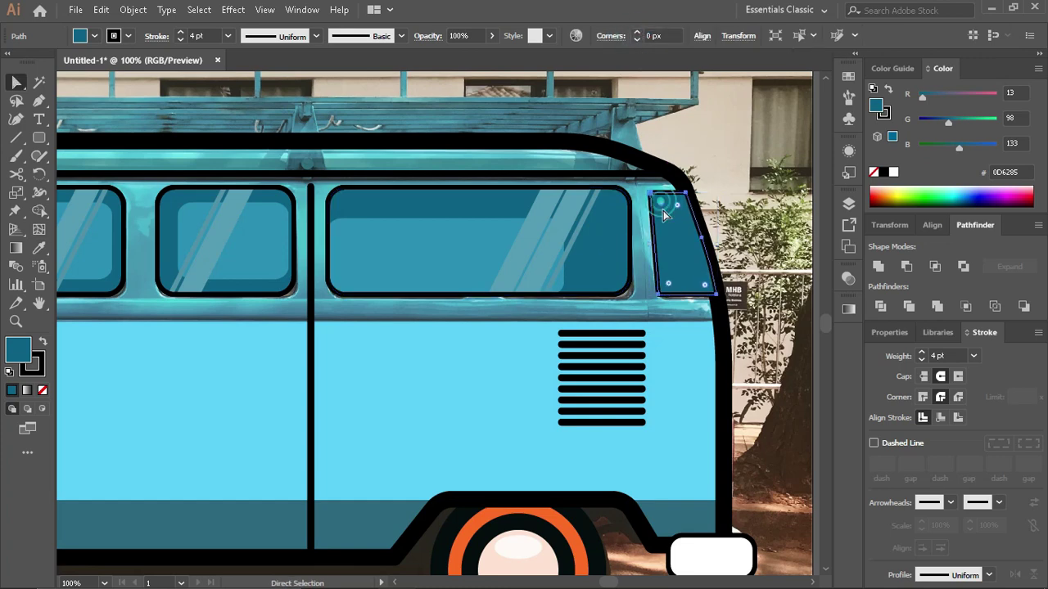
left_click(637, 36)
left_click(759, 189)
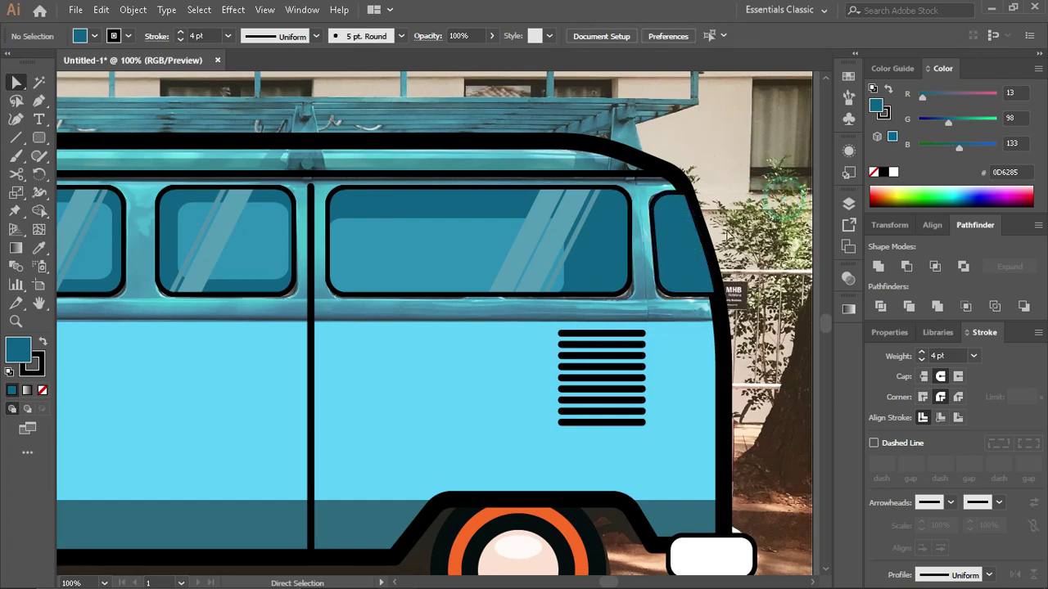
left_click(679, 246)
key("v")
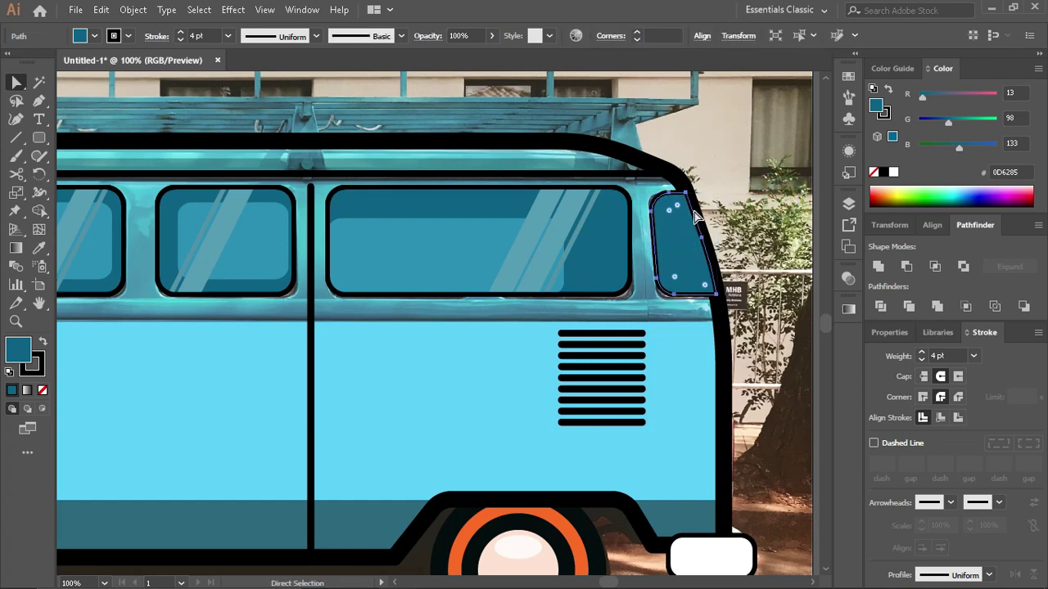
left_click_drag(716, 195, 694, 202)
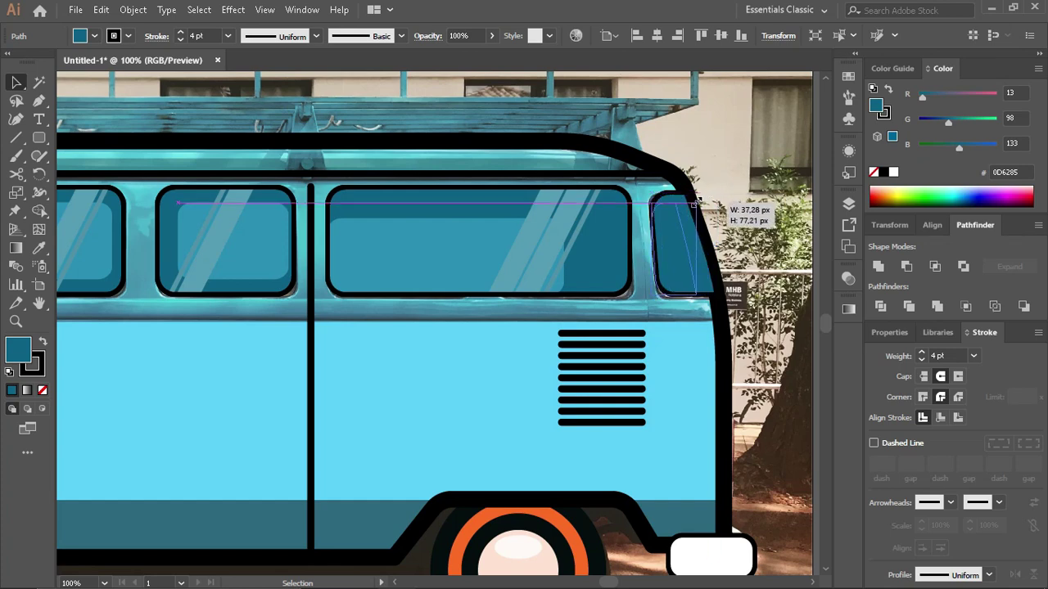
Step: Sample the light blue window colour and adjust the small window shape's fill
left_click(435, 241)
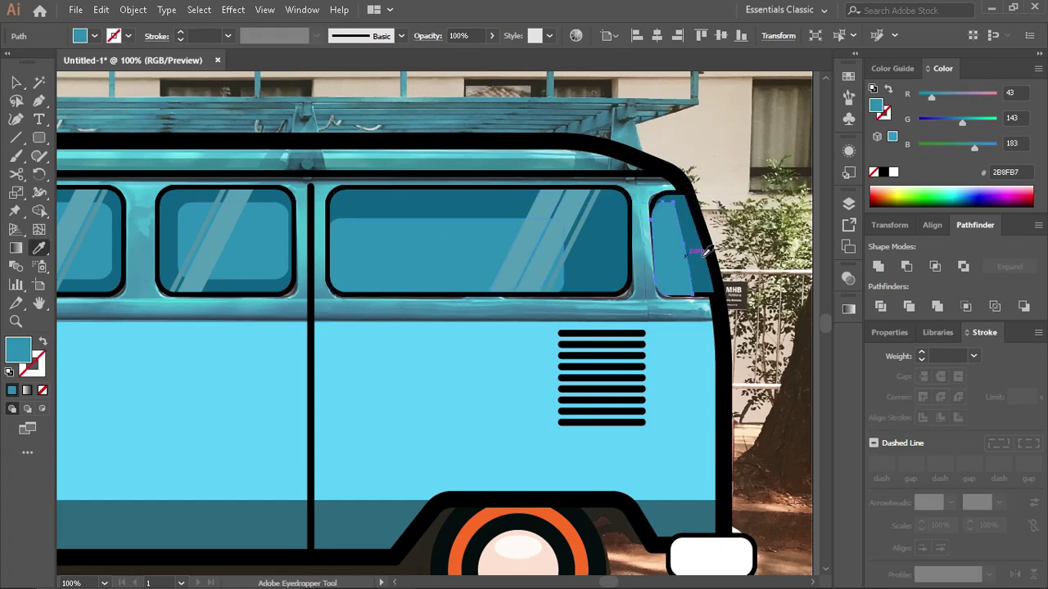
key("v")
key("ctrl+shift+a")
scroll(702, 234, "up", 3)
left_click(695, 331)
scroll(696, 332, "down", 2)
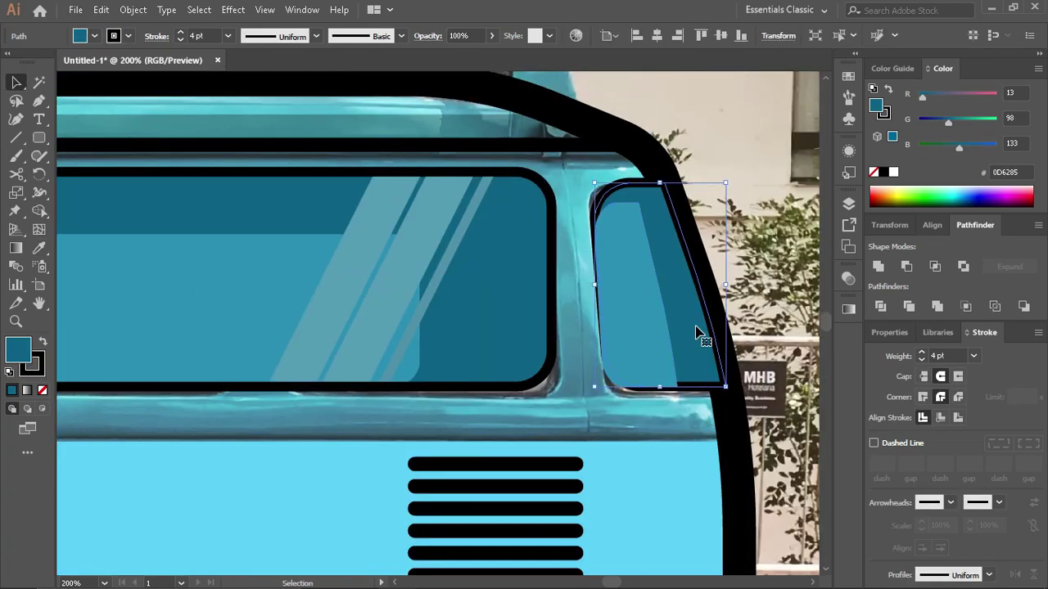
key("ctrl+[")
key("/")
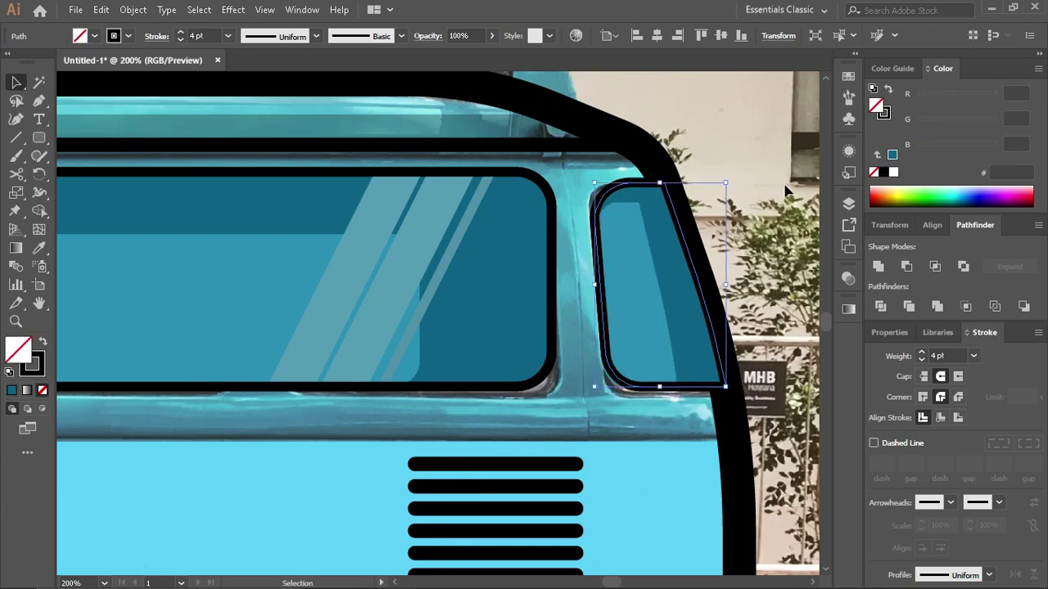
key("ctrl+shift+a")
Step: Select the small window's shape, the large window's light stripe and the van's black outline
scroll(726, 260, "left", 2)
left_click(693, 286)
left_click(473, 287)
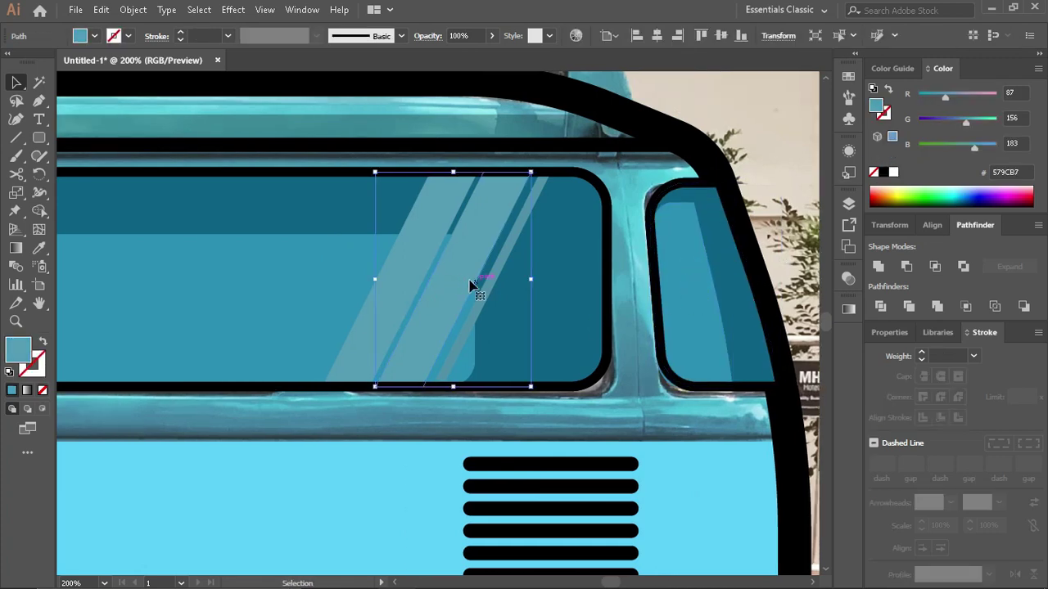
scroll(506, 275, "down", 1)
scroll(533, 341, "down", 2)
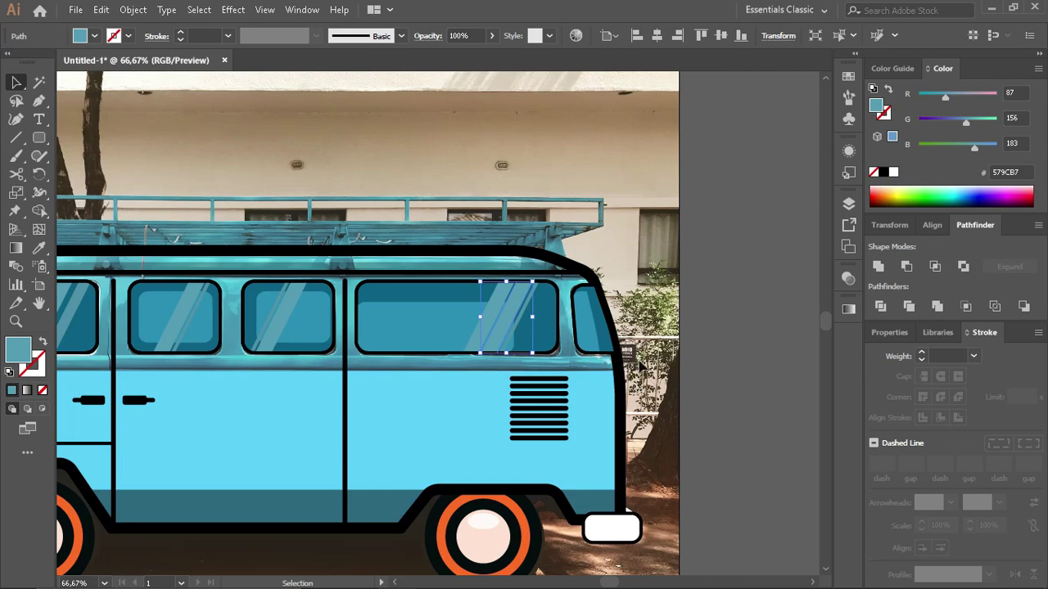
key("x")
left_click(606, 368)
scroll(606, 368, "up", 2)
Step: Select the van outline paths and rear bumper, then clear the selection
left_click(640, 384)
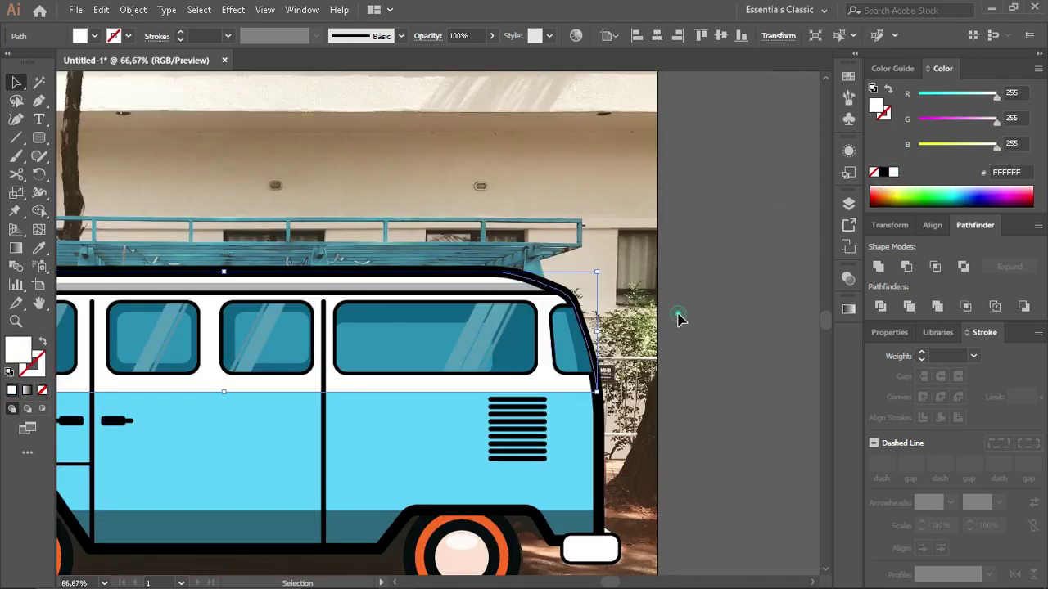
left_click(679, 316)
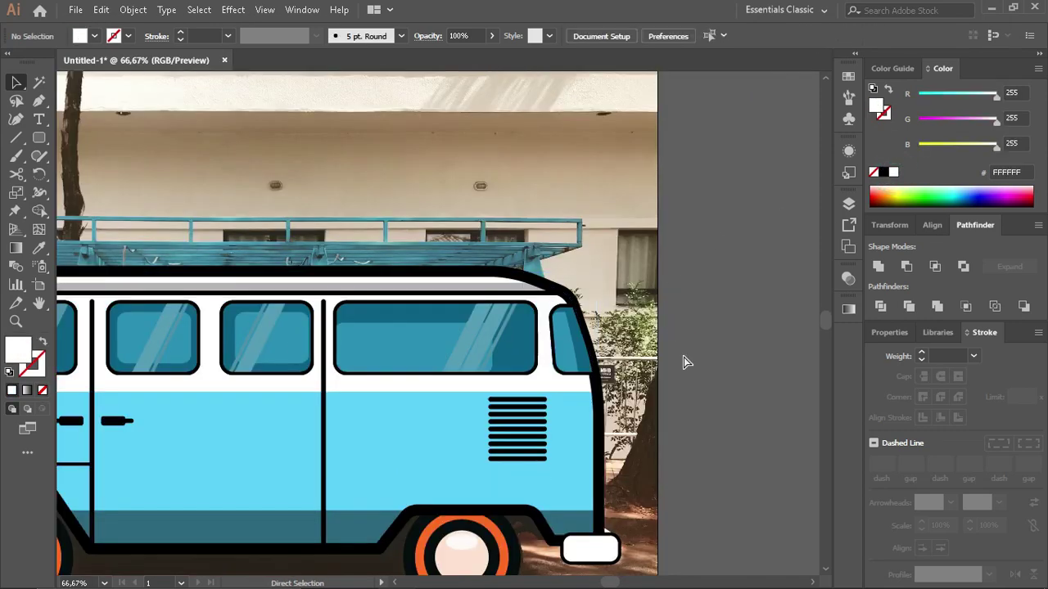
scroll(667, 361, "up", 4)
scroll(615, 473, "down", 5)
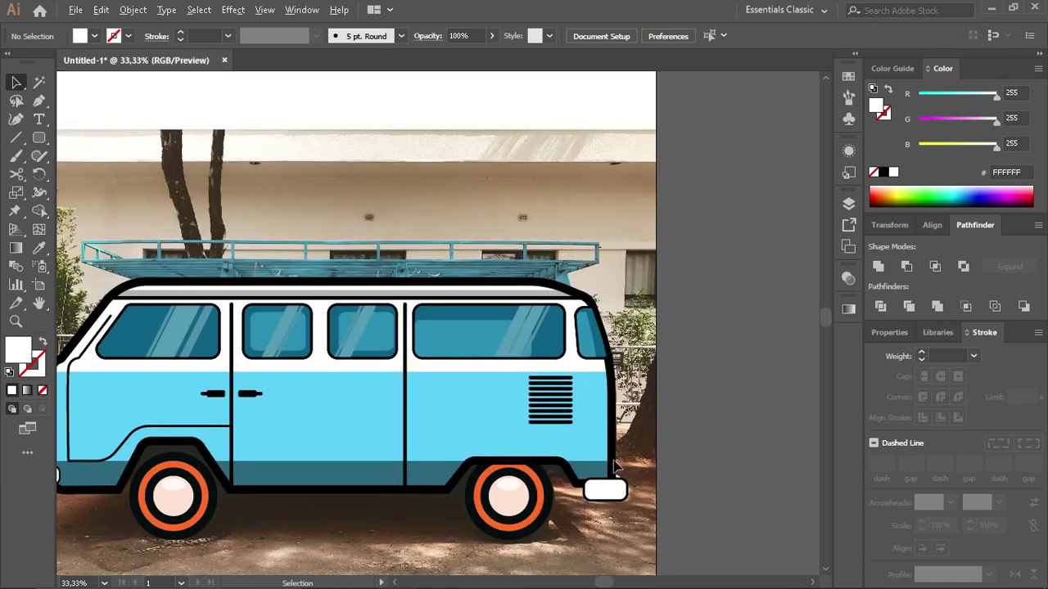
scroll(492, 409, "down", 2)
scroll(441, 446, "up", 2)
scroll(441, 446, "up", 1)
left_click(440, 447)
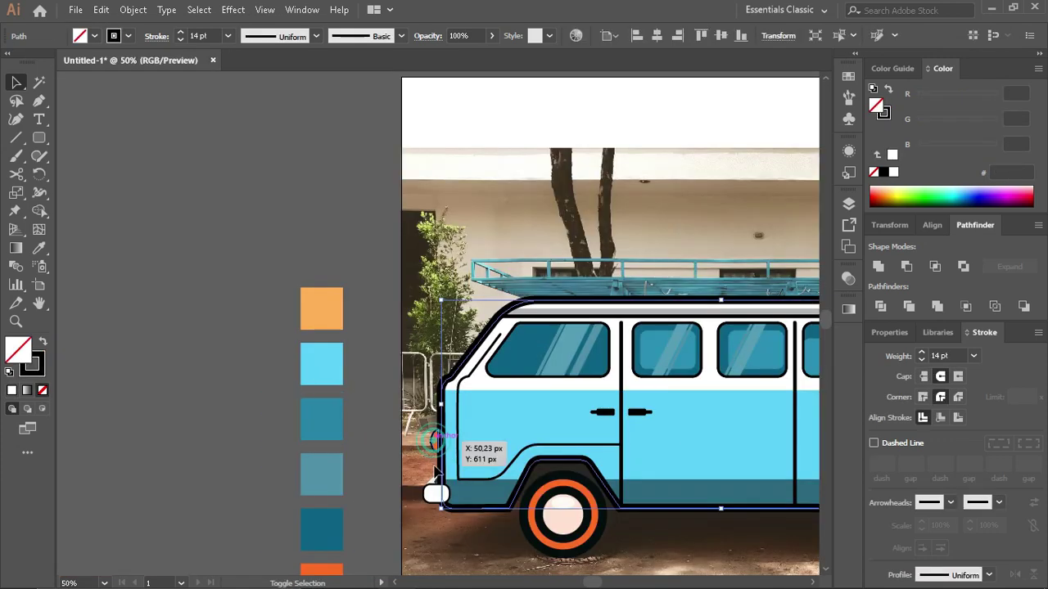
scroll(429, 497, "down", 1)
scroll(573, 516, "down", 2)
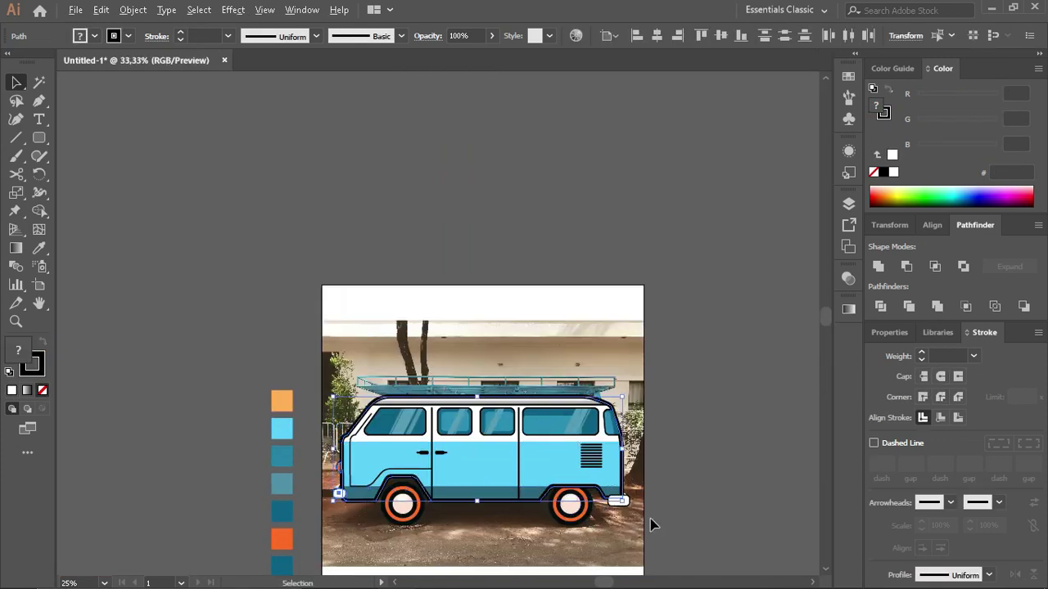
scroll(651, 524, "up", 3)
left_click(602, 521, "shift")
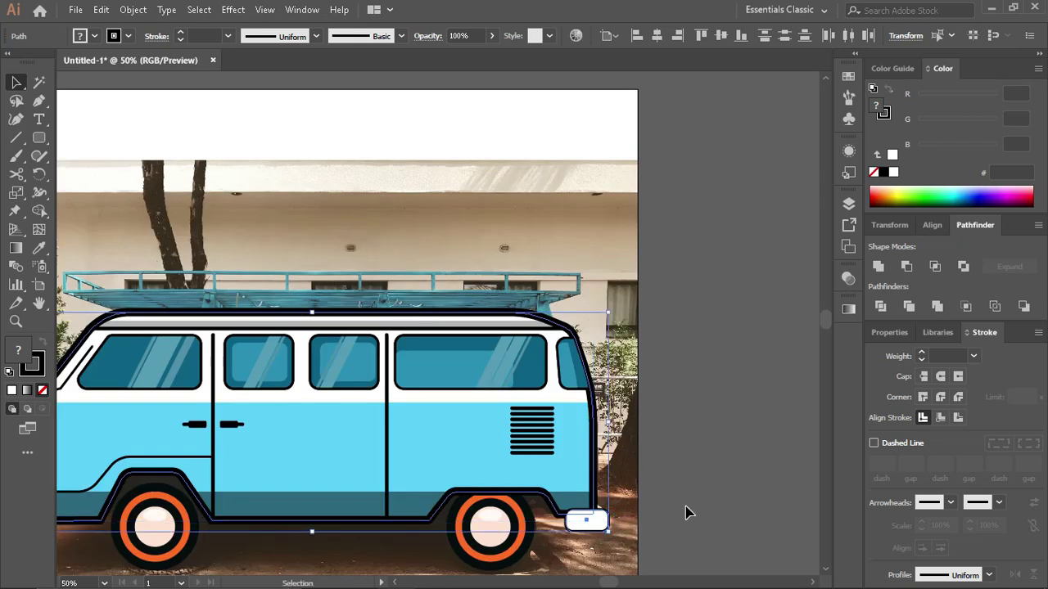
left_click(686, 444)
scroll(676, 455, "left", 3)
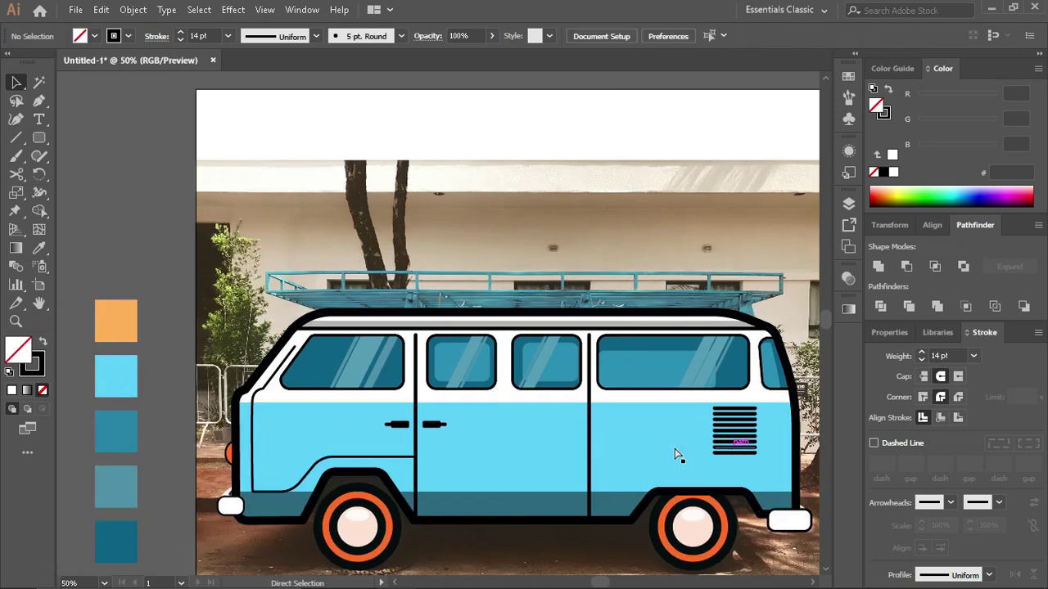
Step: Unlock the photo layer and select the photo, then relock and hide it
left_click(849, 204)
scroll(695, 312, "down", 3)
scroll(694, 311, "down", 2)
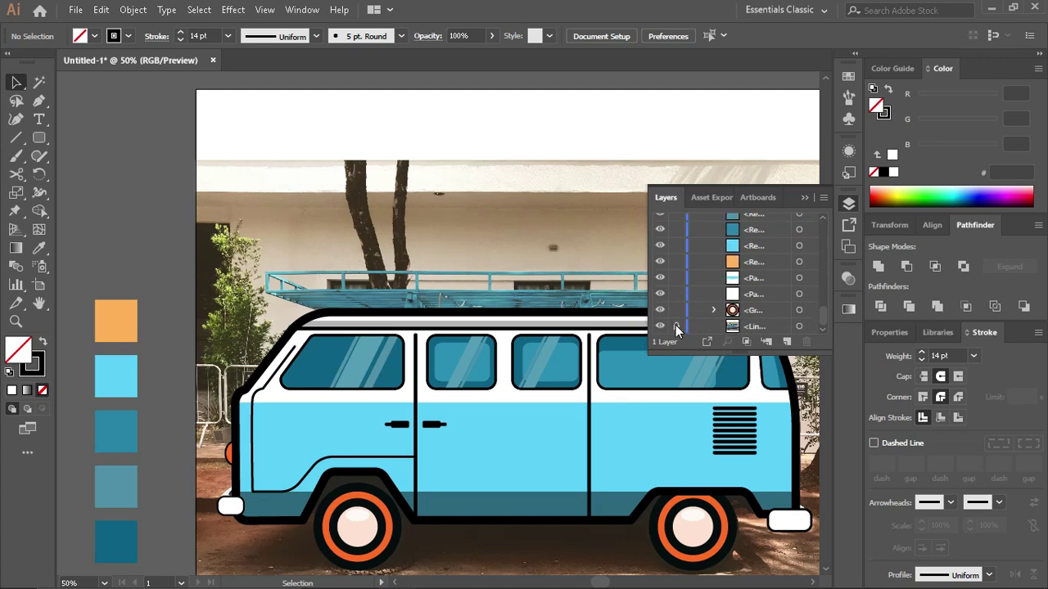
left_click(677, 327)
left_click(574, 245)
key("ctrl+minus")
left_click(849, 204)
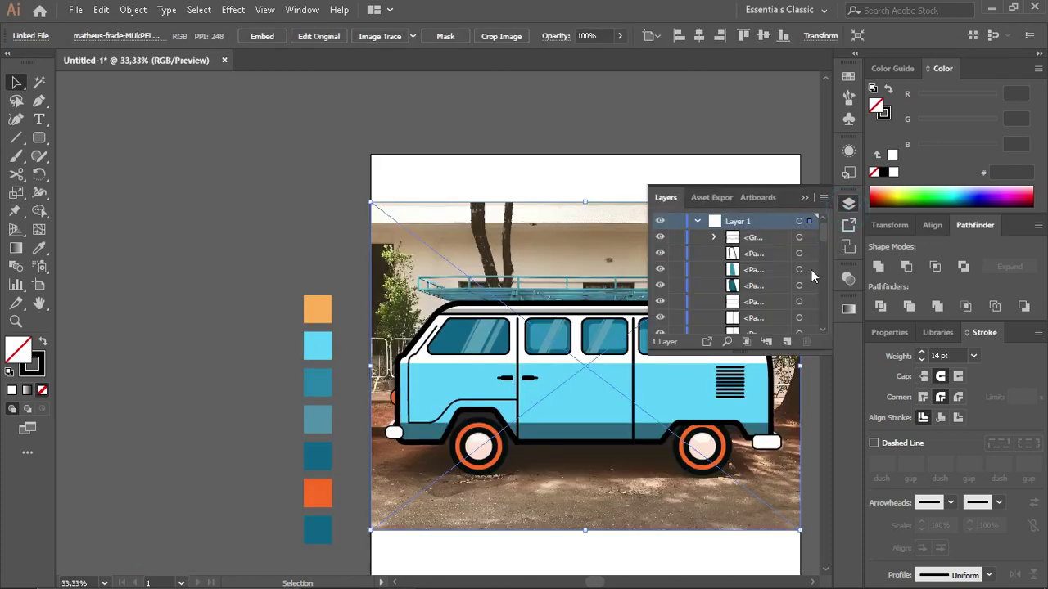
scroll(708, 296, "down", 5)
left_click(677, 327)
left_click(659, 326)
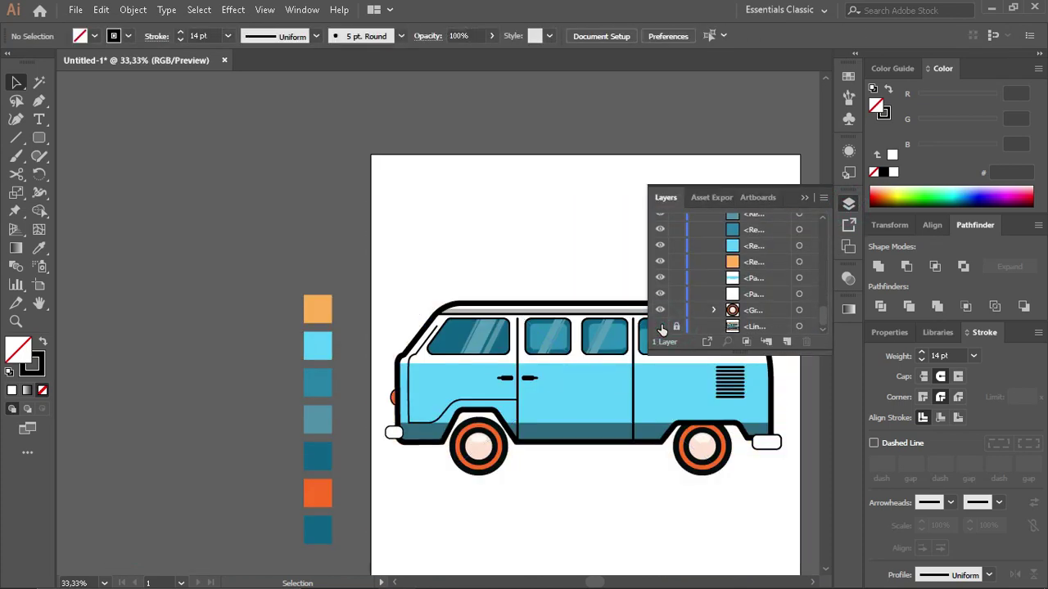
left_click(804, 199)
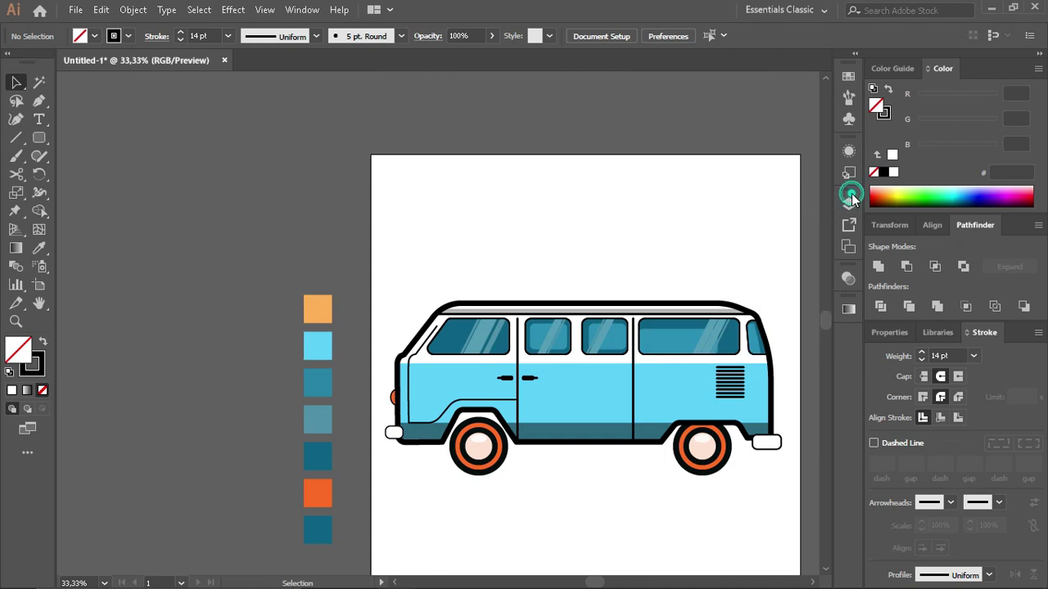
Step: Show the reference photo layer again in the Layers list
left_click(849, 199)
left_click(660, 327)
left_click(804, 198)
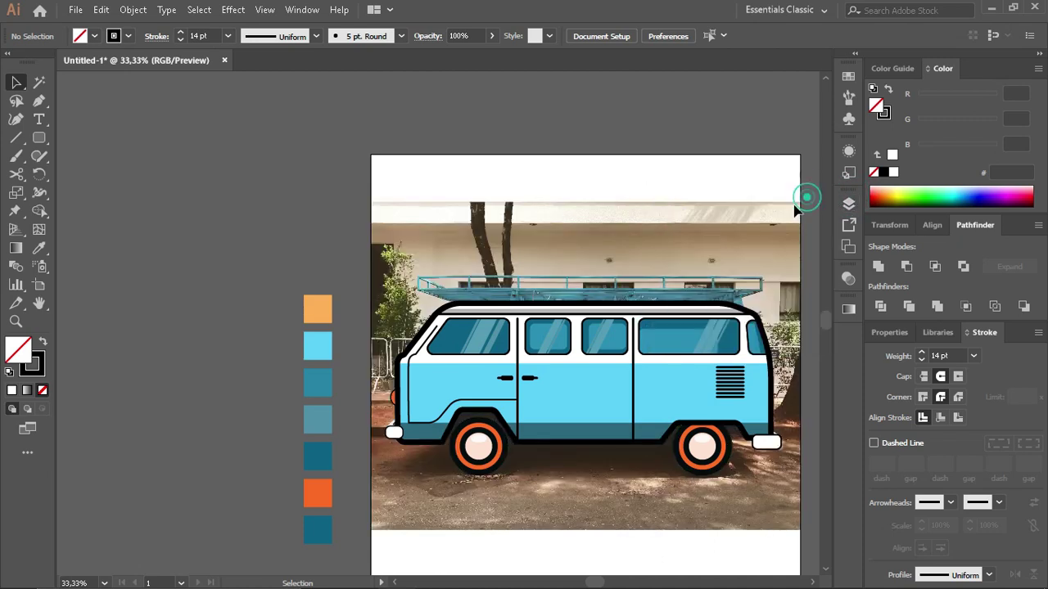
scroll(549, 290, "up", 1)
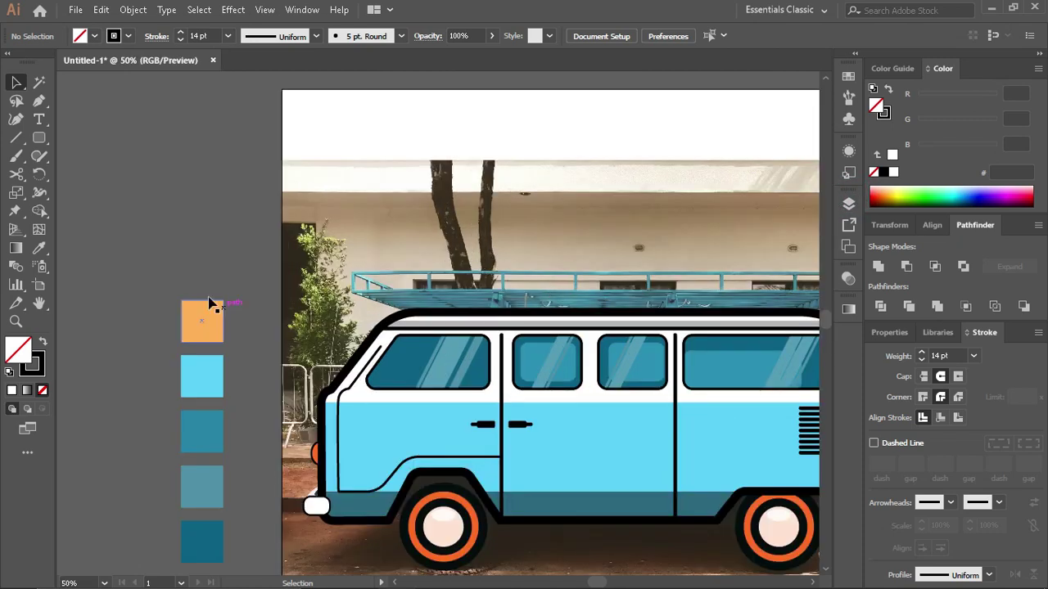
scroll(191, 239, "right", 3)
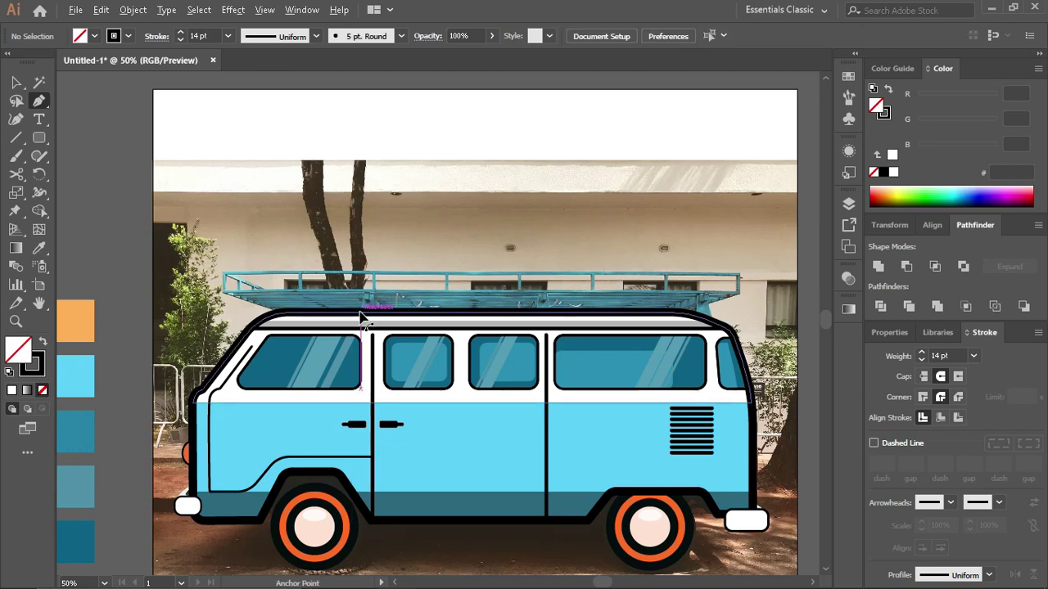
Step: Draw a short vertical rack support on the roof and copy it further right
scroll(361, 315, "up", 2, "alt")
left_click(371, 313)
left_click(371, 270)
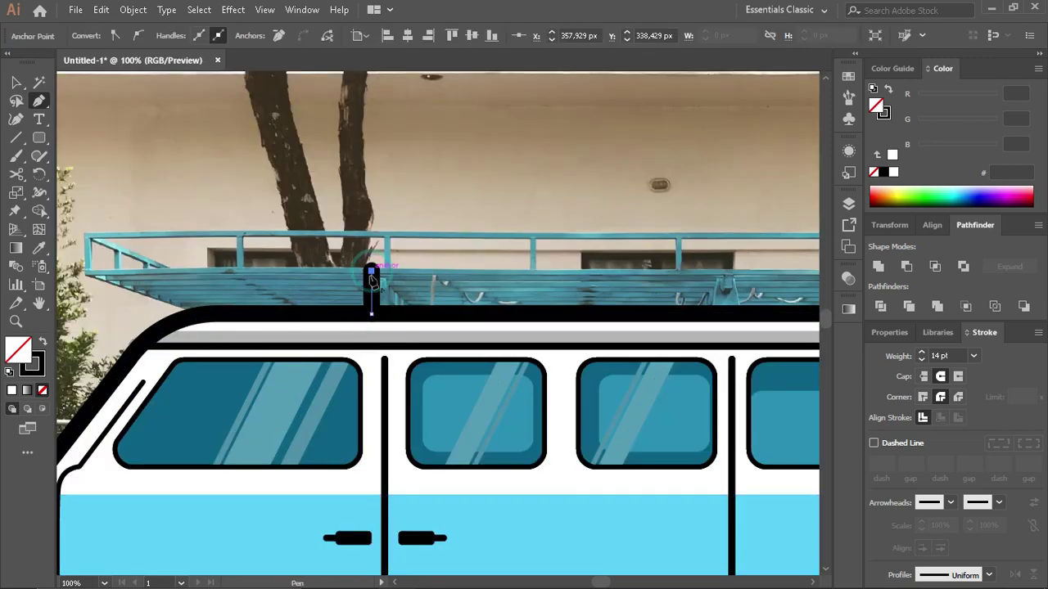
scroll(371, 281, "down", 2)
key("v")
scroll(276, 312, "up", 2, "alt")
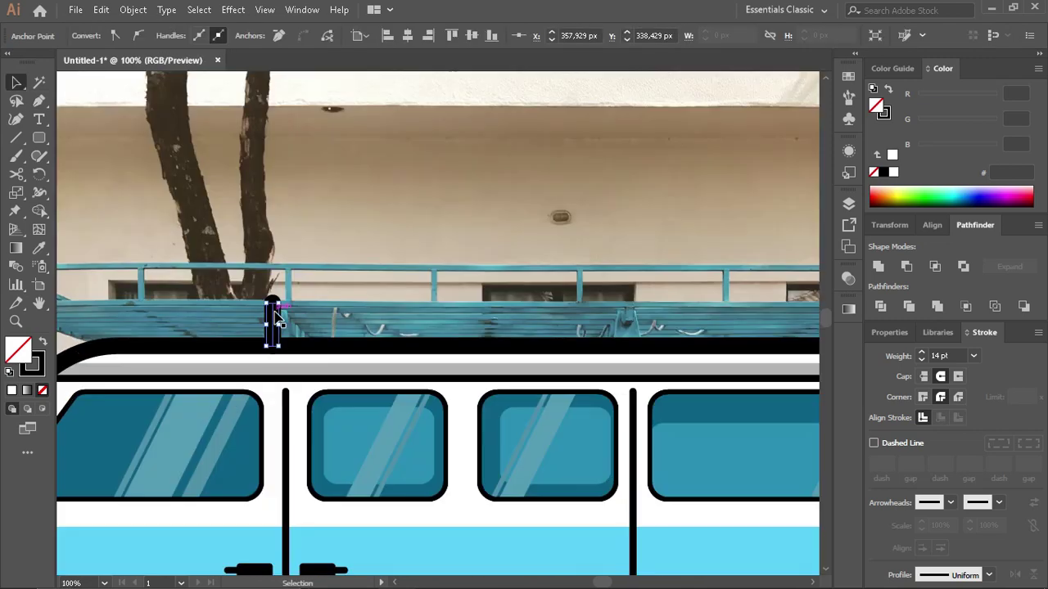
left_click_drag(272, 323, 626, 328)
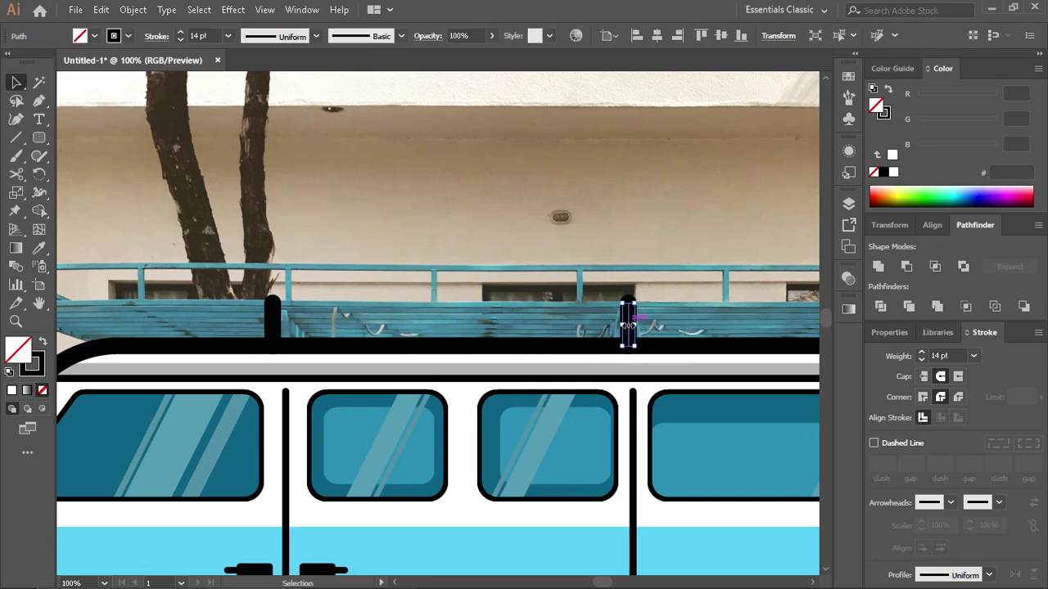
scroll(624, 328, "down", 2)
Step: Draw a rounded roof rack bar above the roof, shorten it and give it a 7 pt outline
left_click(39, 137)
left_click_drag(250, 299, 764, 315)
key("v")
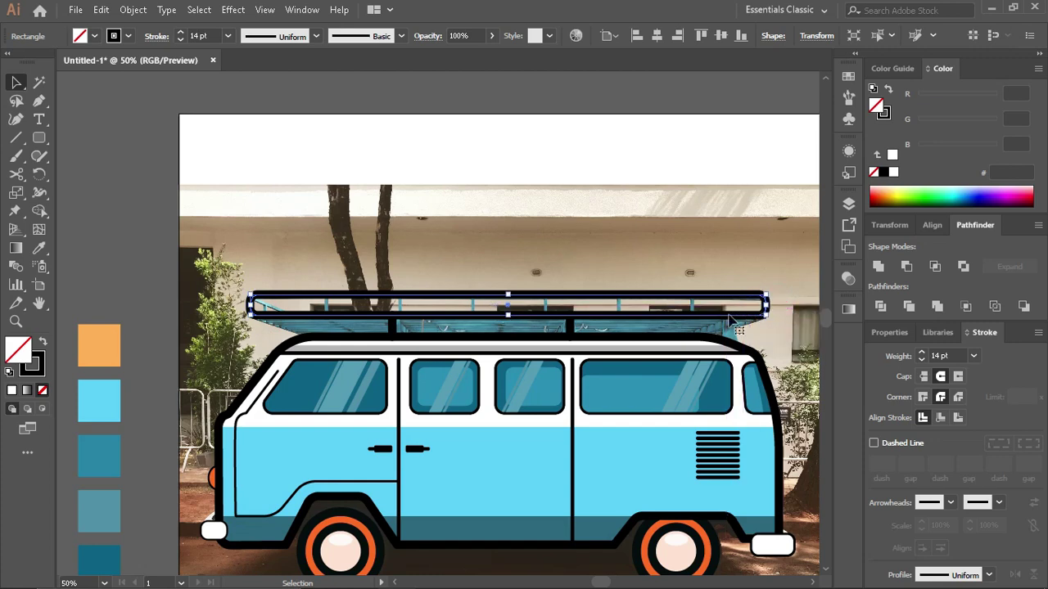
left_click_drag(249, 304, 321, 305)
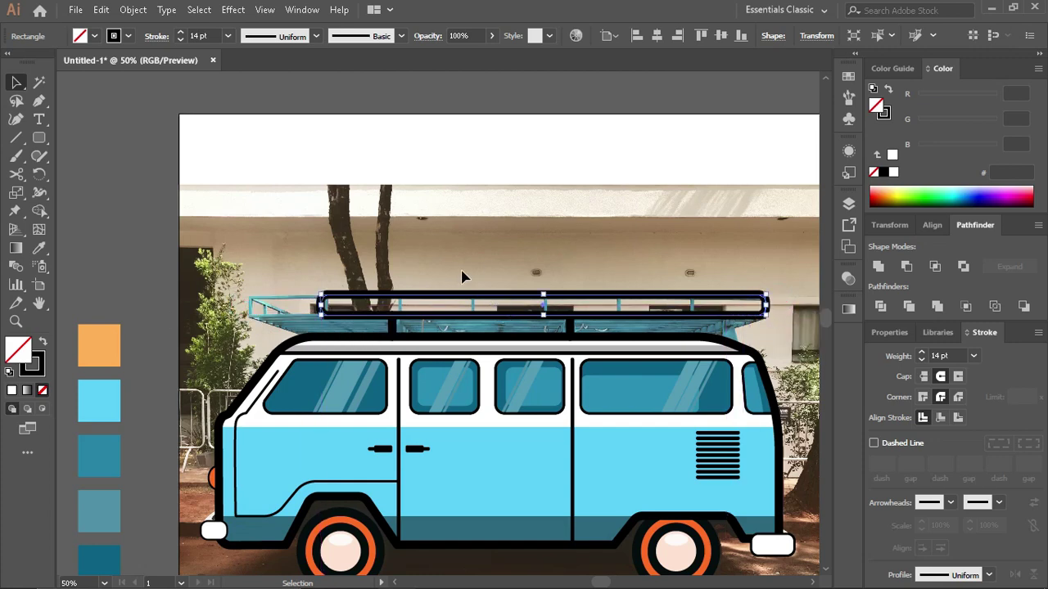
left_click(922, 359)
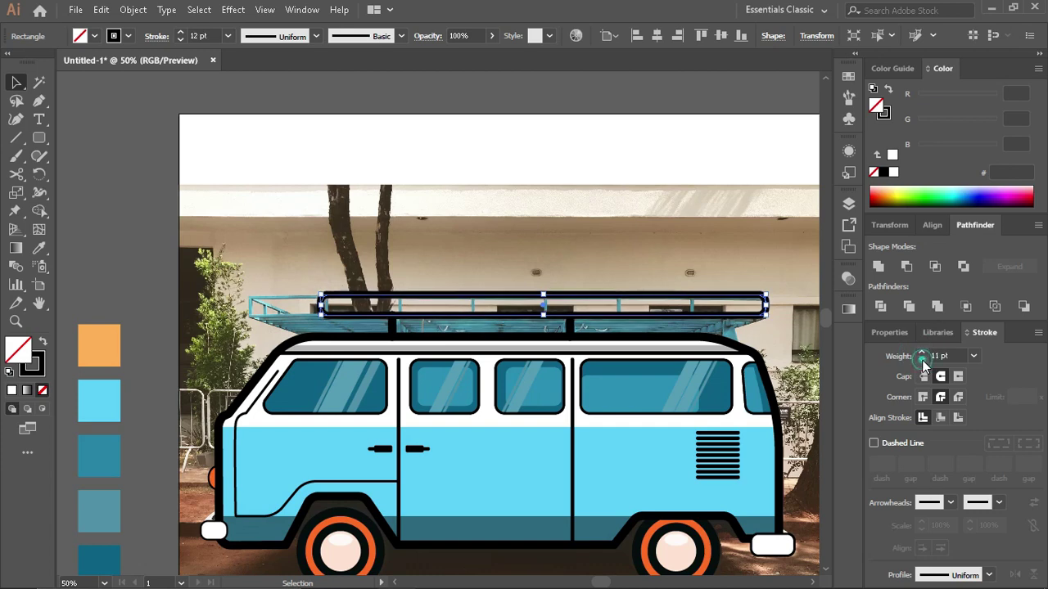
left_click(922, 359)
left_click(922, 358)
left_click(772, 332)
Step: Draw the slanted rear rack post with the Pen tool
scroll(772, 333, "up", 2, "alt")
key("p")
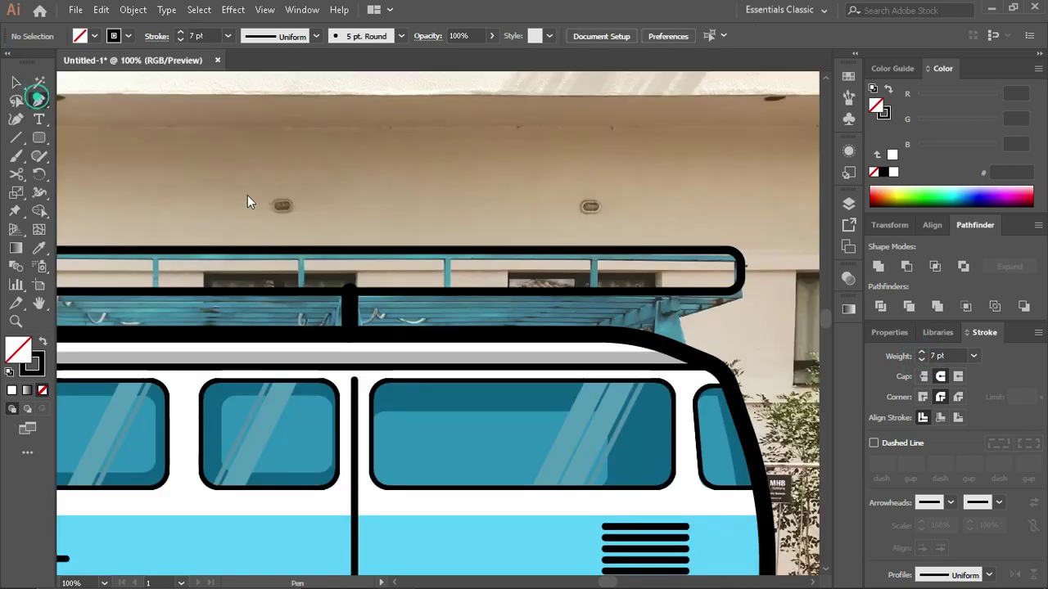
scroll(665, 301, "down", 1, "alt")
left_click(667, 346)
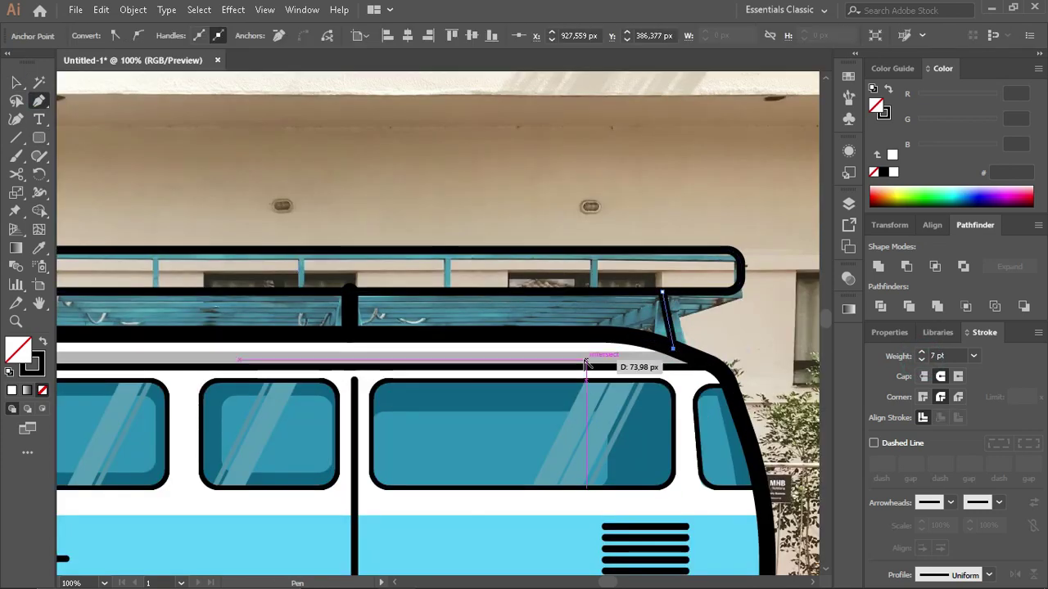
scroll(585, 363, "down", 1, "alt")
key("v")
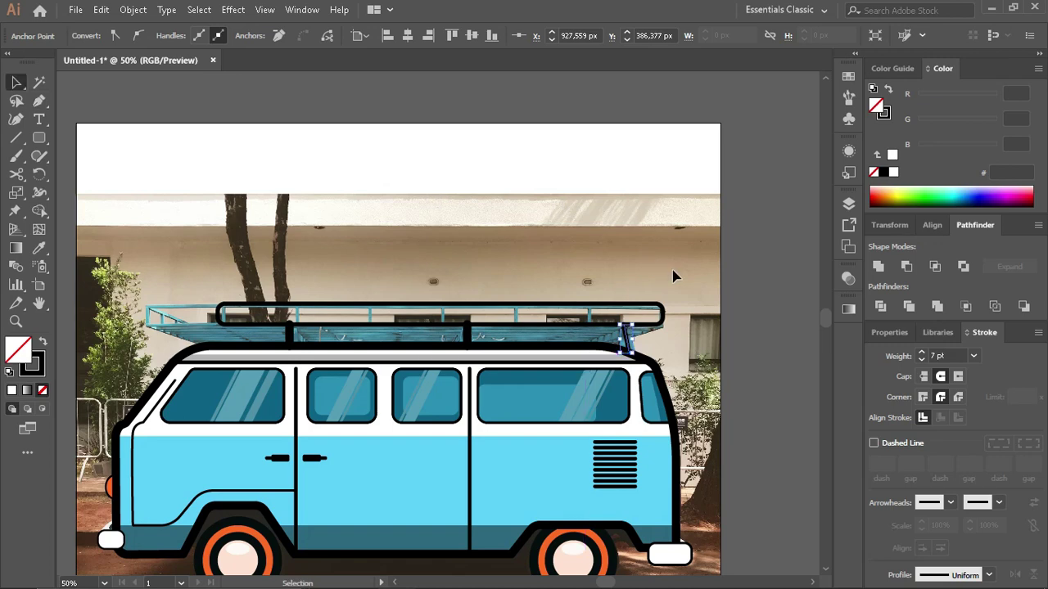
Step: Adjust the stroke weights of the roof-rack posts
left_click(473, 334)
scroll(472, 334, "up", 2, "alt")
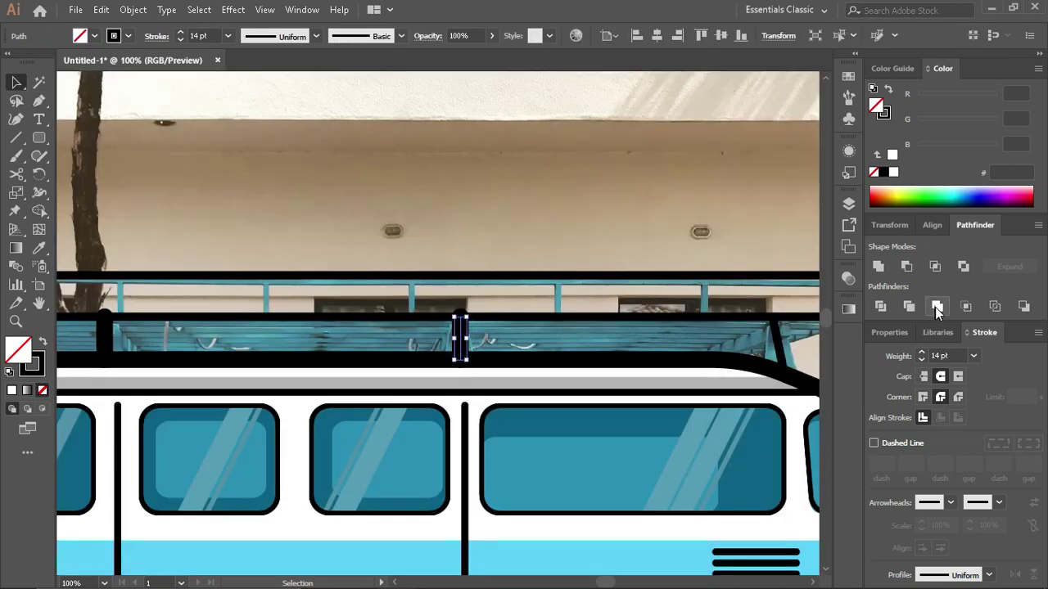
scroll(687, 390, "right", 2)
left_click(923, 359)
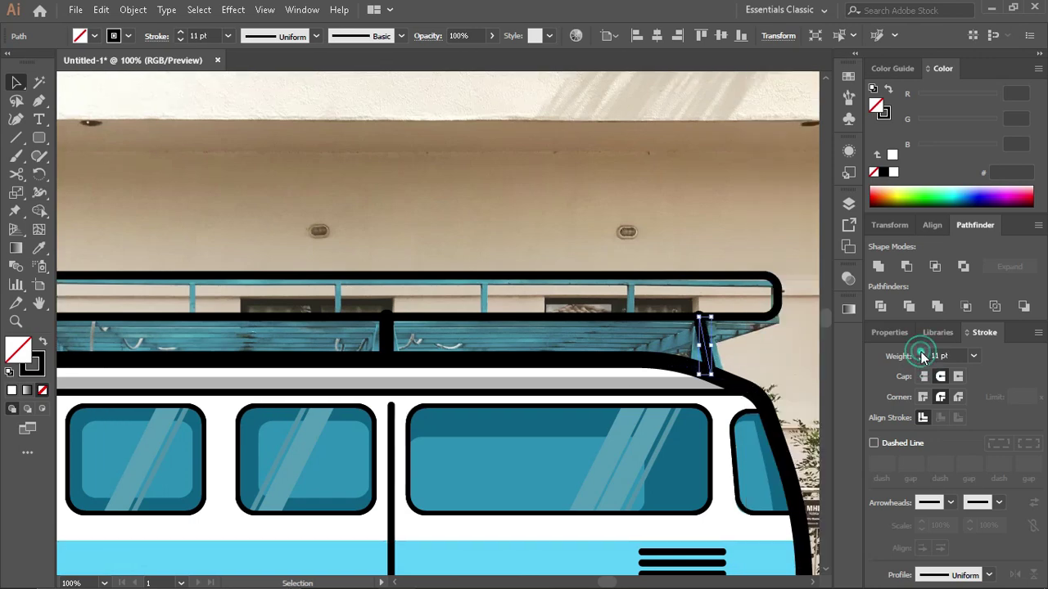
left_click(815, 352)
scroll(715, 368, "down", 1, "alt")
scroll(659, 340, "left", 1)
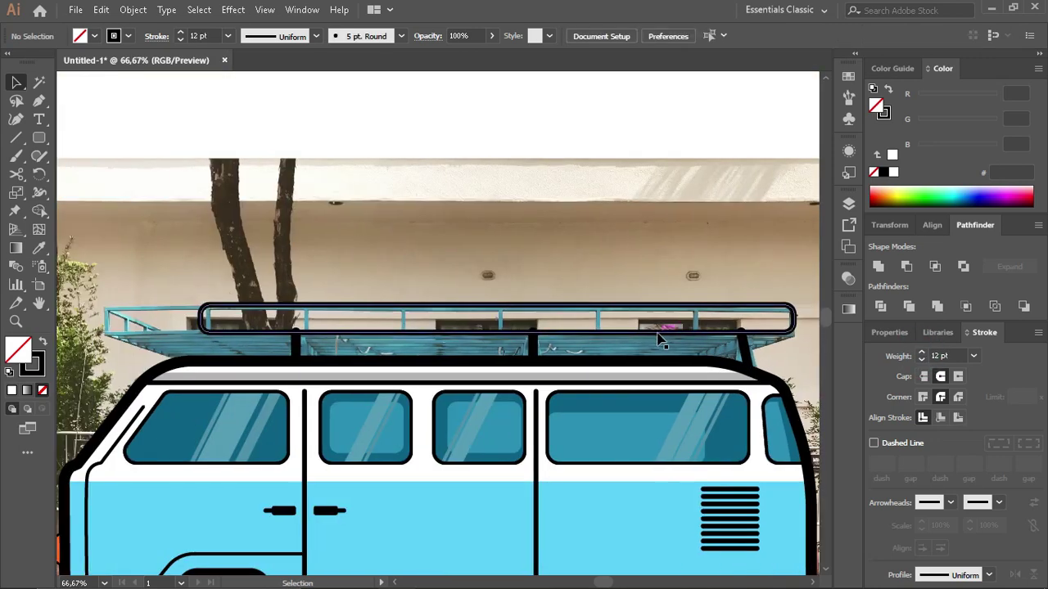
Step: Merge the rack bar and its posts into one shape with Shape Builder
left_click(616, 327)
left_click(534, 347, "shift")
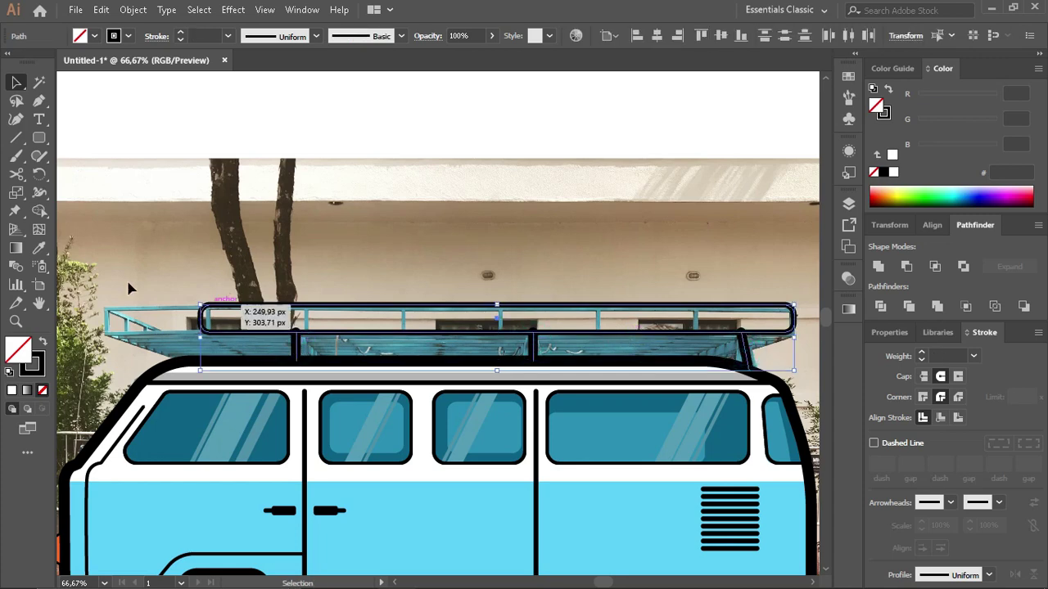
key("shift+m")
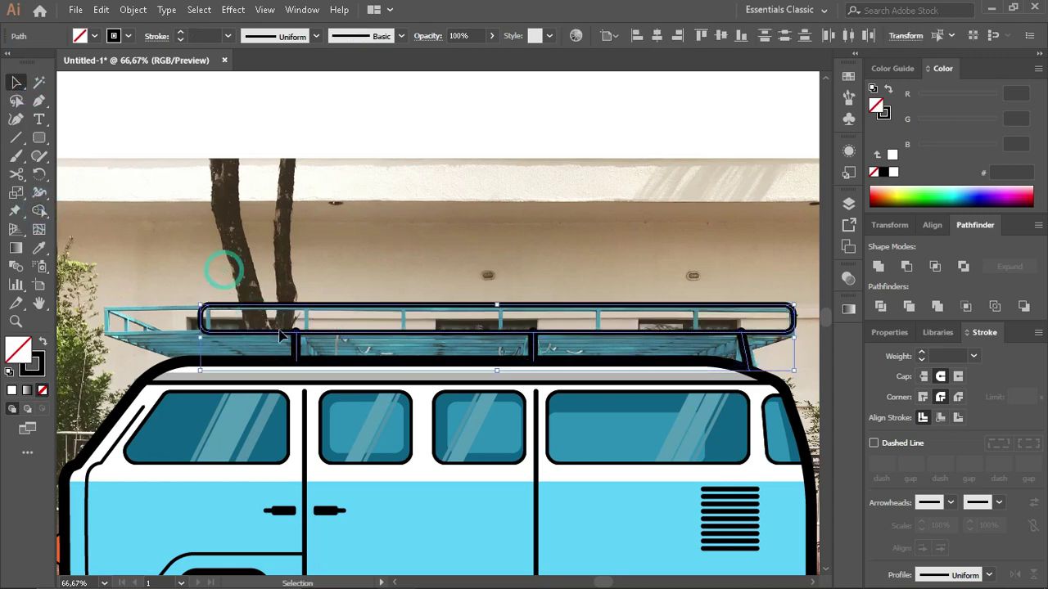
key("v")
key("ctrl+shift+a")
Step: Nudge the black rail line of the rack up slightly
scroll(300, 339, "up", 3)
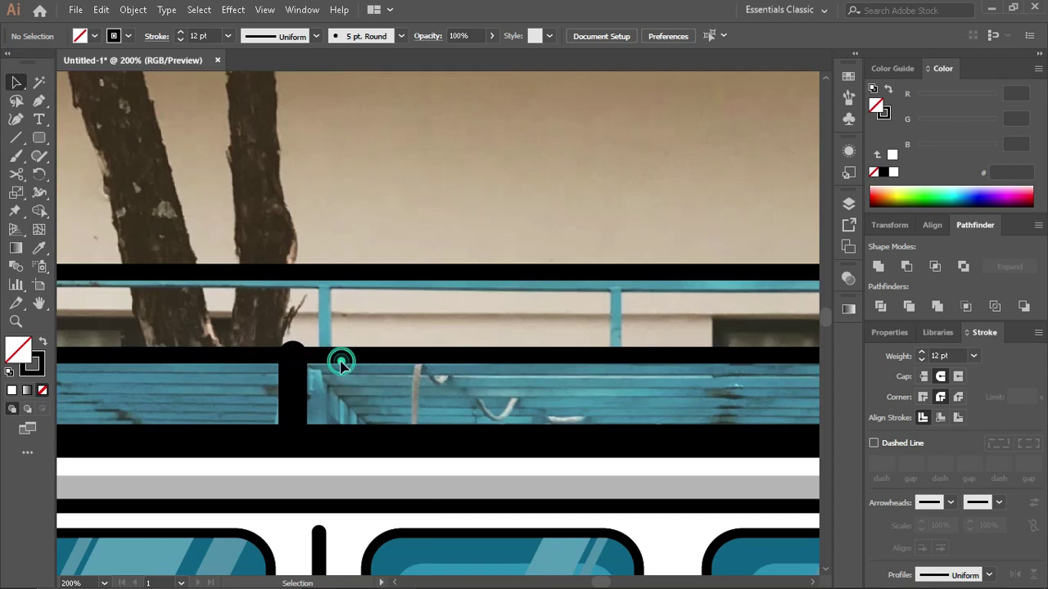
left_click_drag(342, 364, 341, 316)
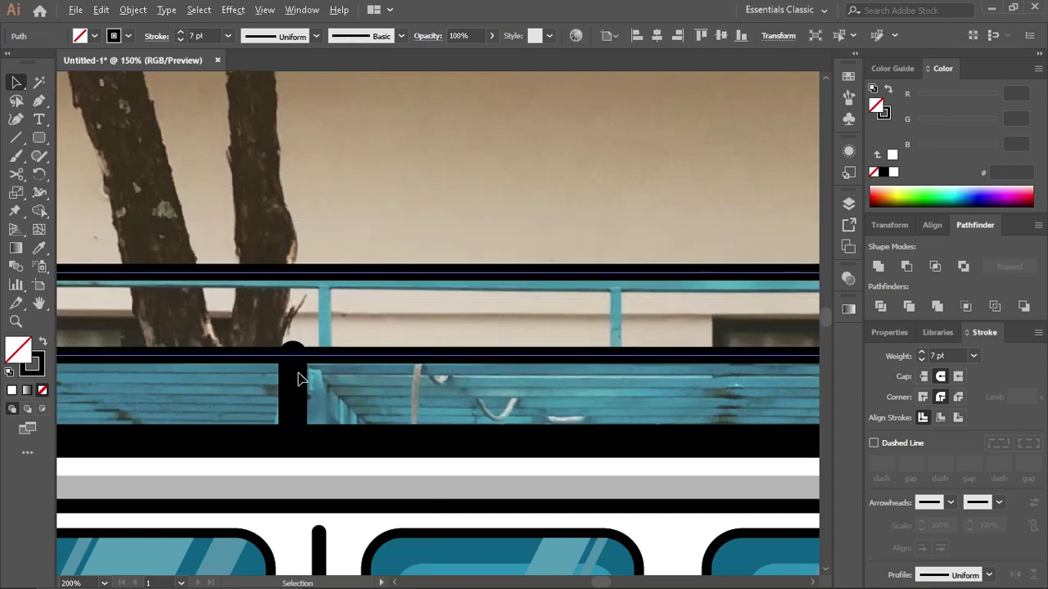
scroll(297, 370, "down", 2)
scroll(299, 373, "down", 1)
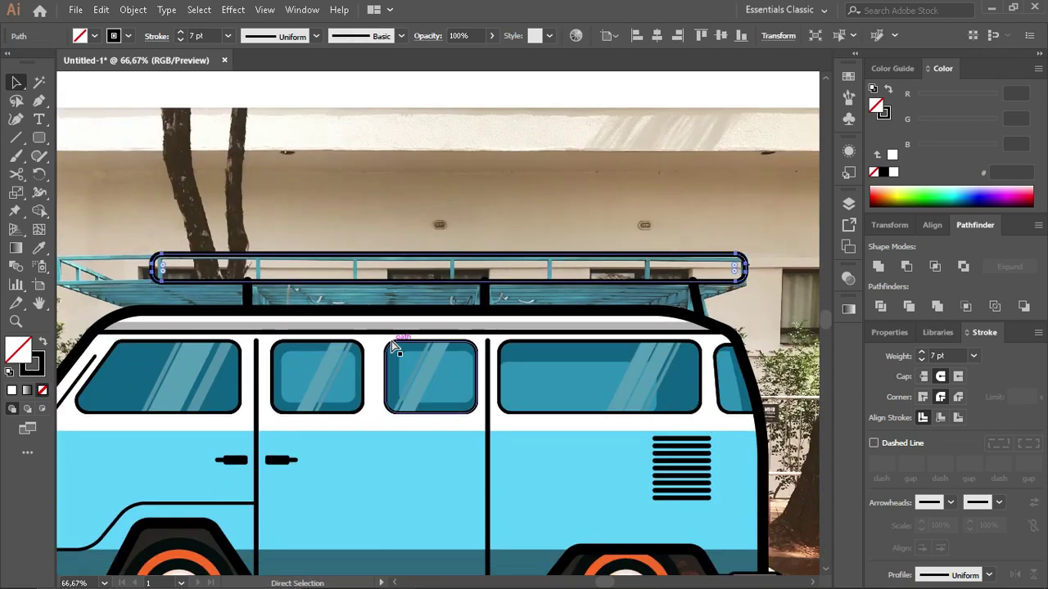
key("ctrl+shift+a")
scroll(499, 295, "down", 2)
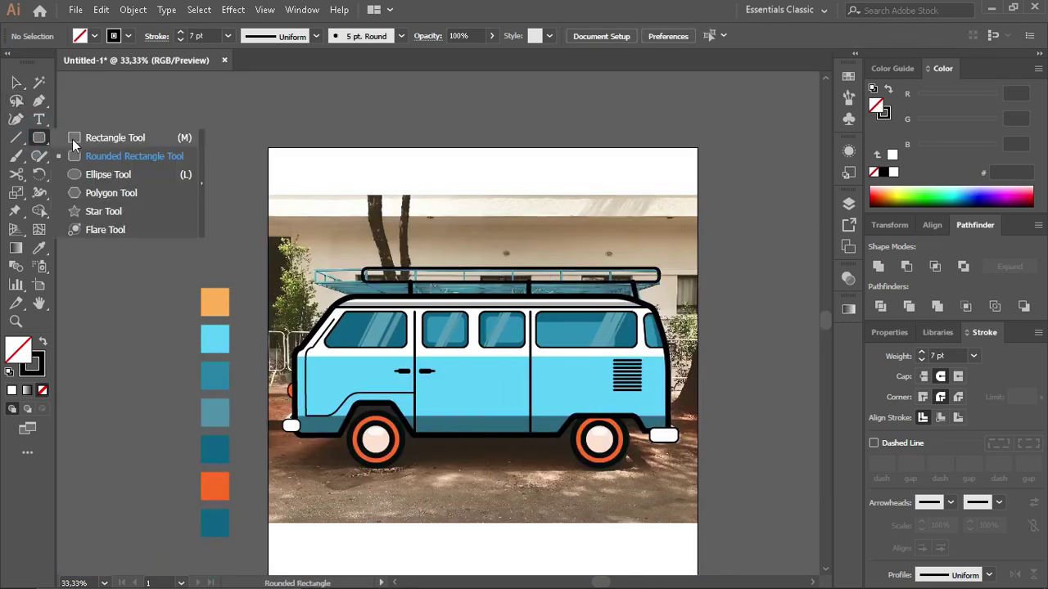
Step: Draw a light orange square covering the artboard and send it behind the van
left_click_drag(41, 141, 107, 139)
left_click_drag(268, 148, 697, 485)
left_click(38, 247)
left_click(214, 210)
left_click(18, 82)
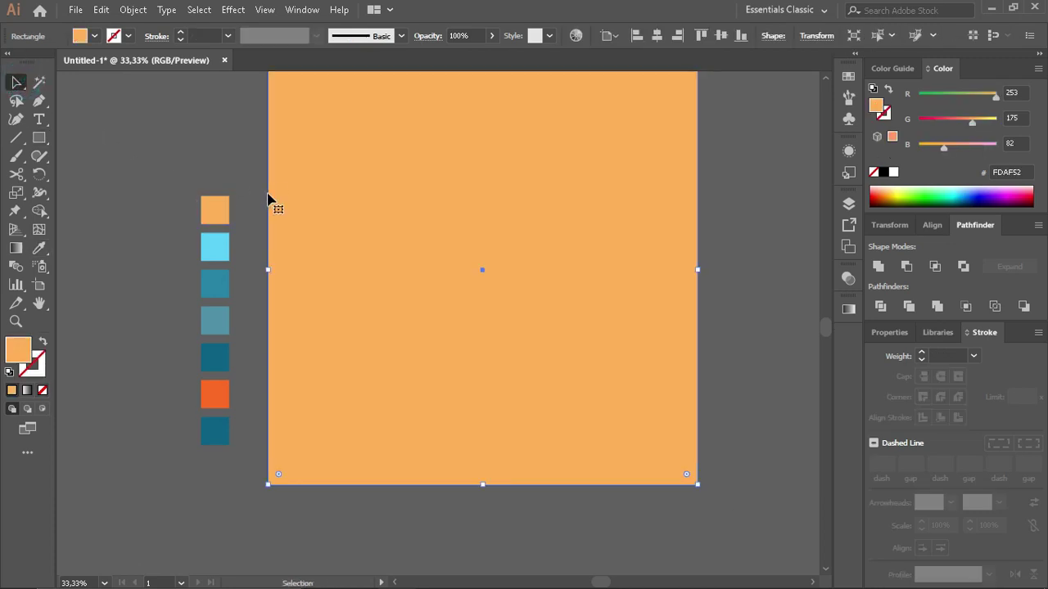
key("ctrl+shift+bracketleft")
Step: Hide the background photo in the Layers panel
left_click(849, 203)
scroll(737, 270, "down", 3)
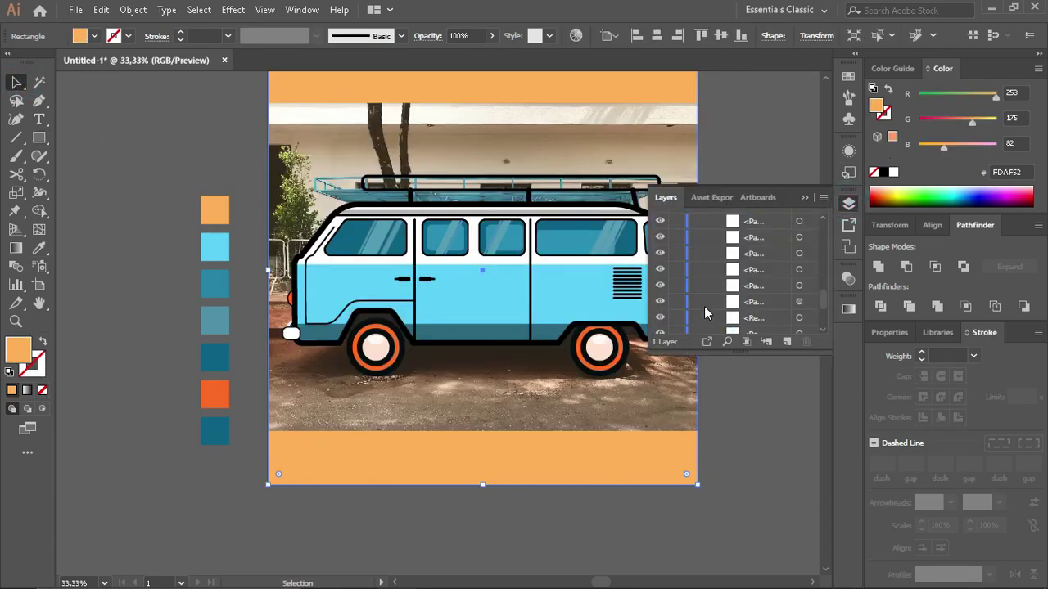
left_click(659, 310)
left_click(804, 197)
Step: Give the roof rack an orange fill and a 12 pt black outline with round caps and corners
left_click(592, 177)
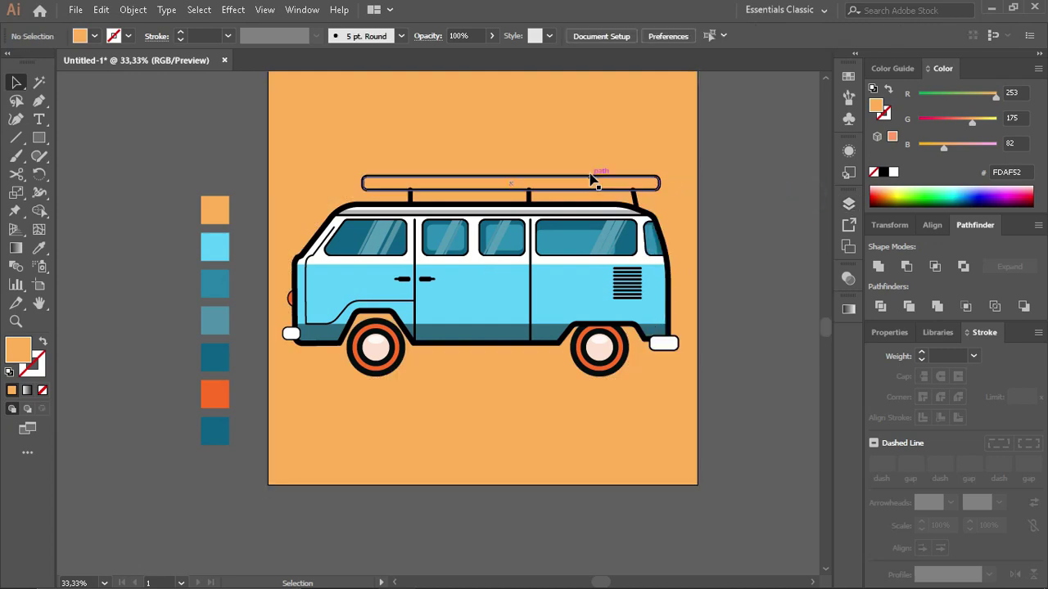
key("i")
left_click(585, 116)
key("v")
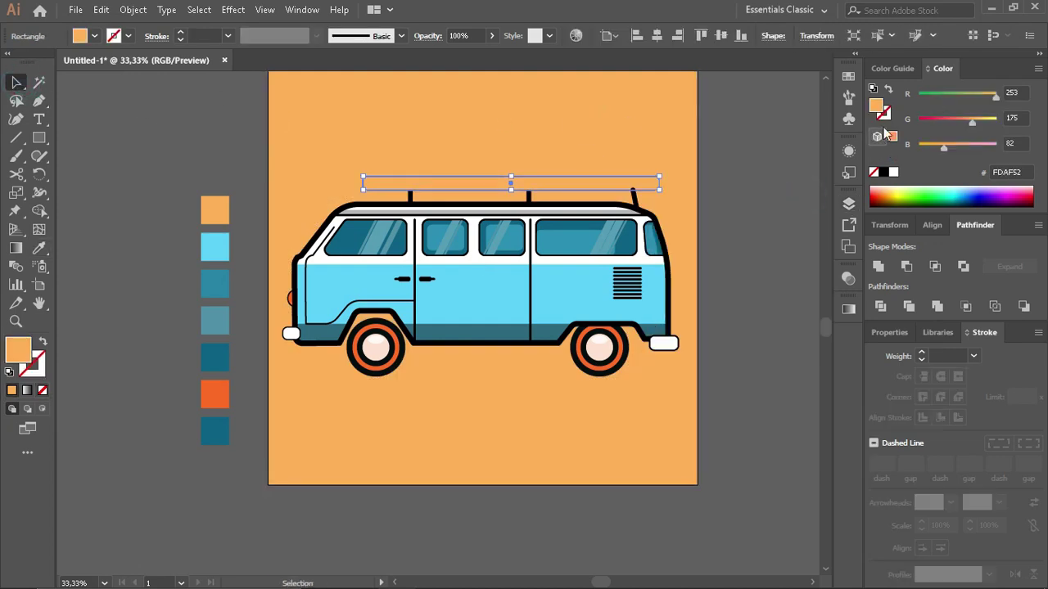
left_click(883, 173)
left_click(922, 352)
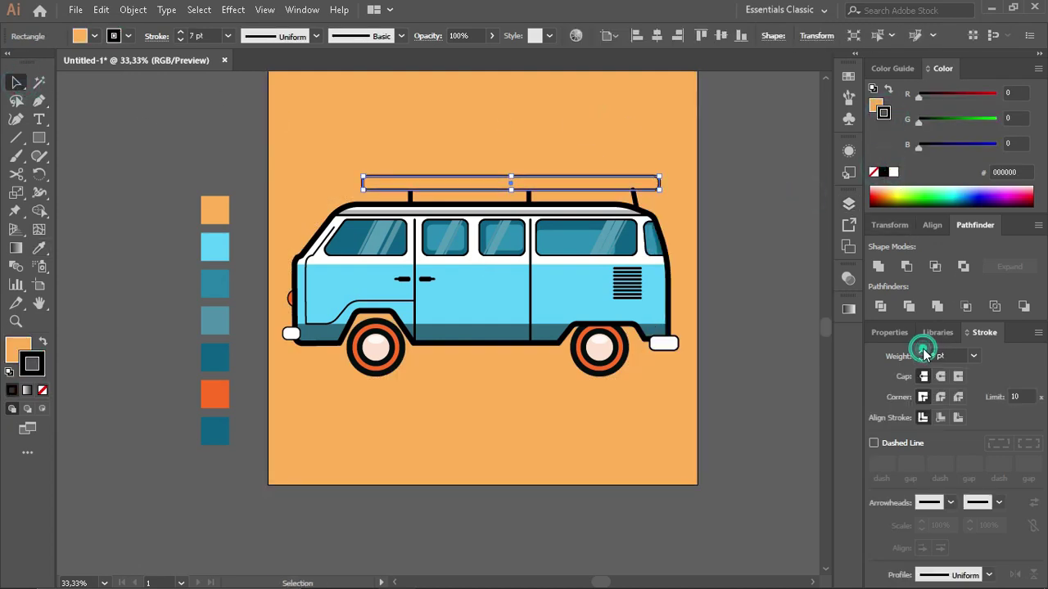
left_click(922, 352)
left_click(940, 376)
left_click(940, 396)
scroll(618, 164, "up", 1)
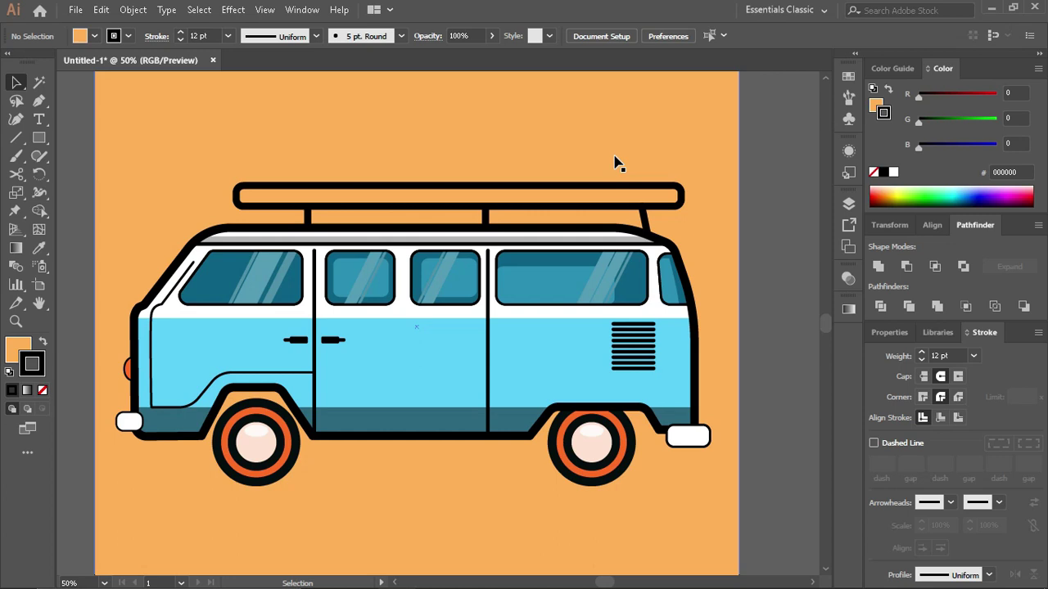
Step: Turn the van group's outline bright blue with the RGB sliders
left_click(180, 439)
left_click(883, 69)
left_click(943, 68)
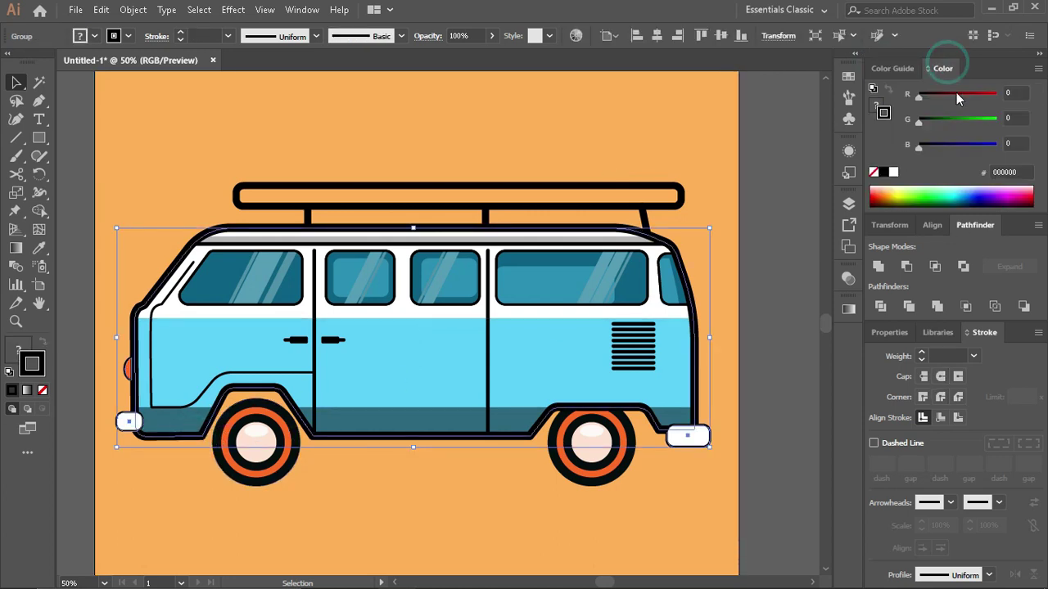
left_click_drag(920, 151, 1035, 163)
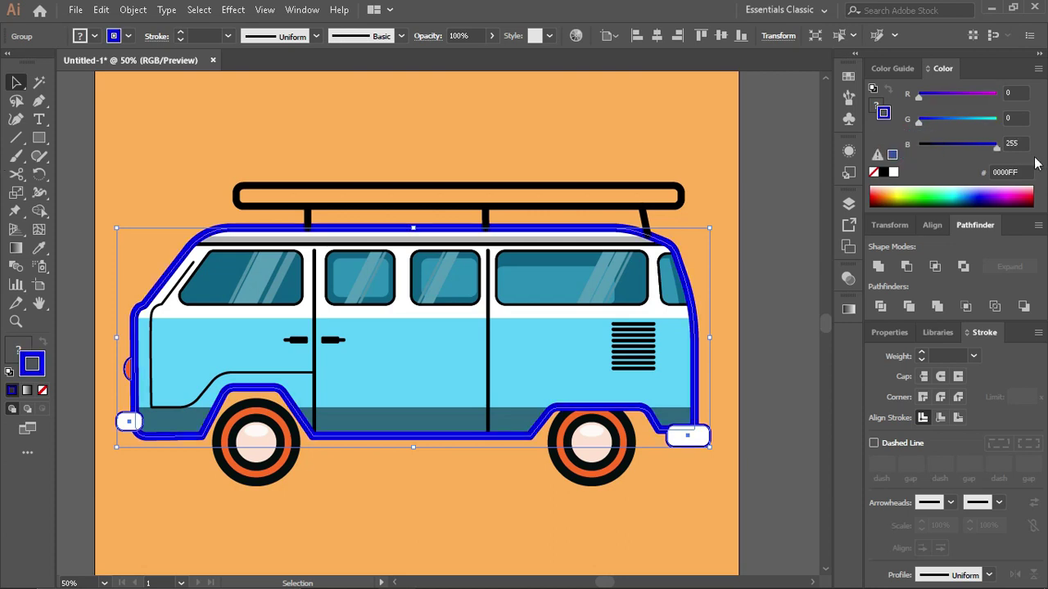
Step: Pick the near-black navy shade for the outline from the Color Guide
left_click(897, 68)
left_click(932, 94)
left_click(899, 150)
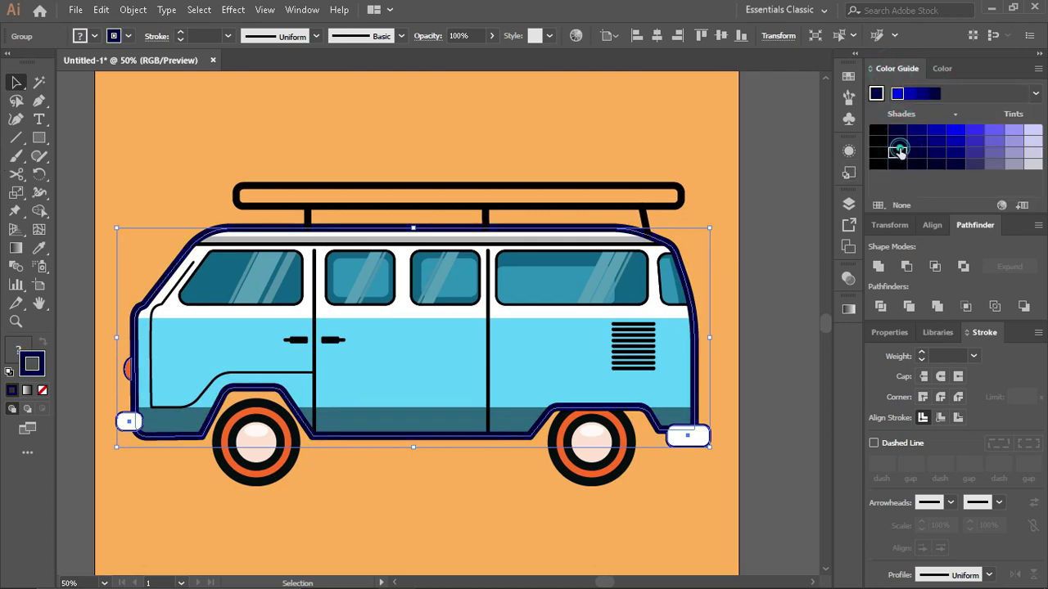
left_click(897, 163)
left_click(881, 162)
left_click(896, 163)
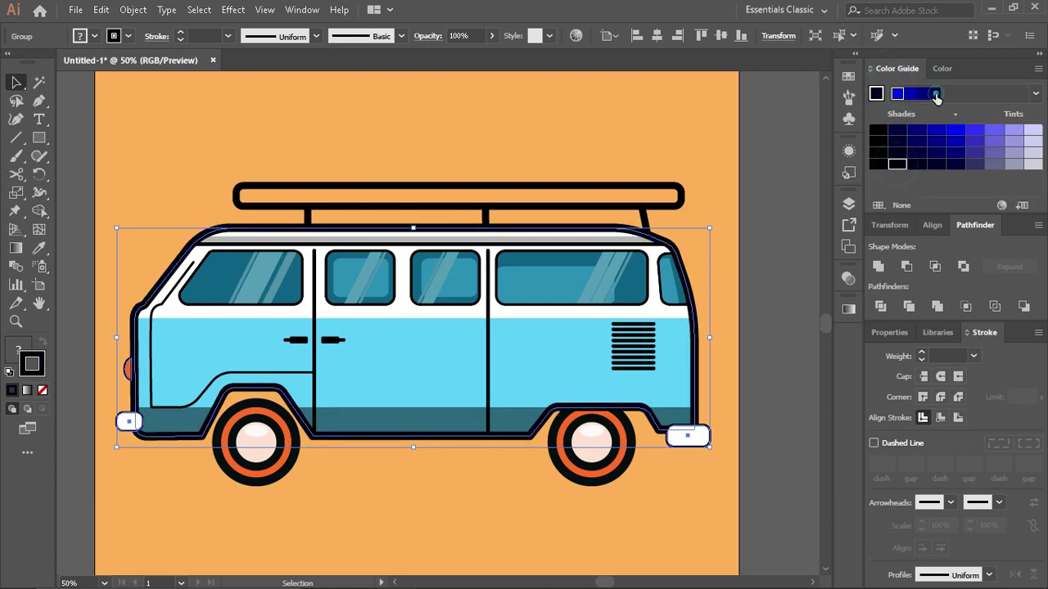
Step: Deselect the van, then reselect it and the orange background square
scroll(662, 398, "left", 2)
left_click(445, 502)
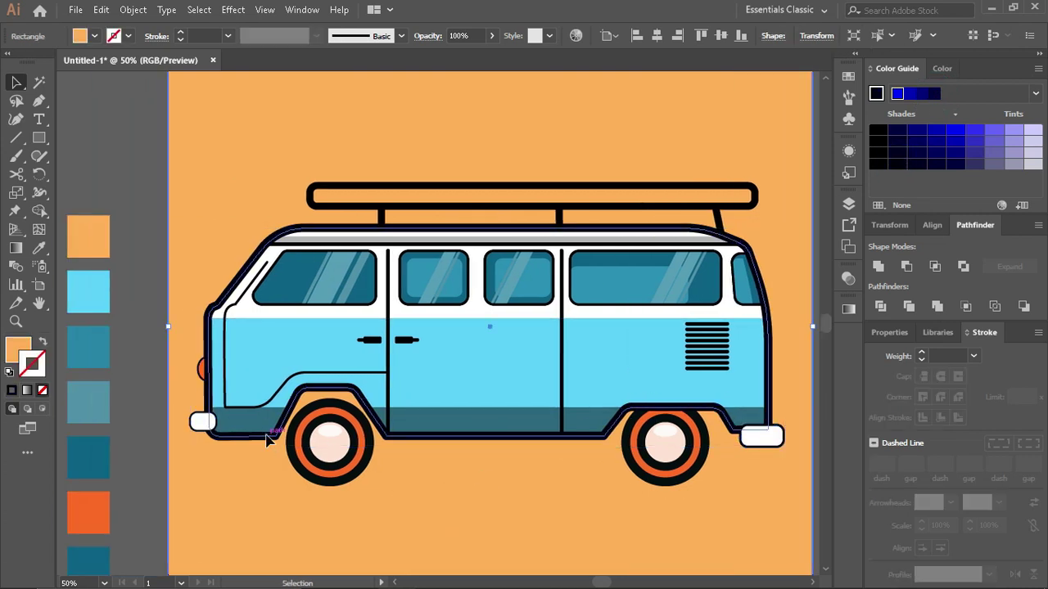
left_click(271, 420)
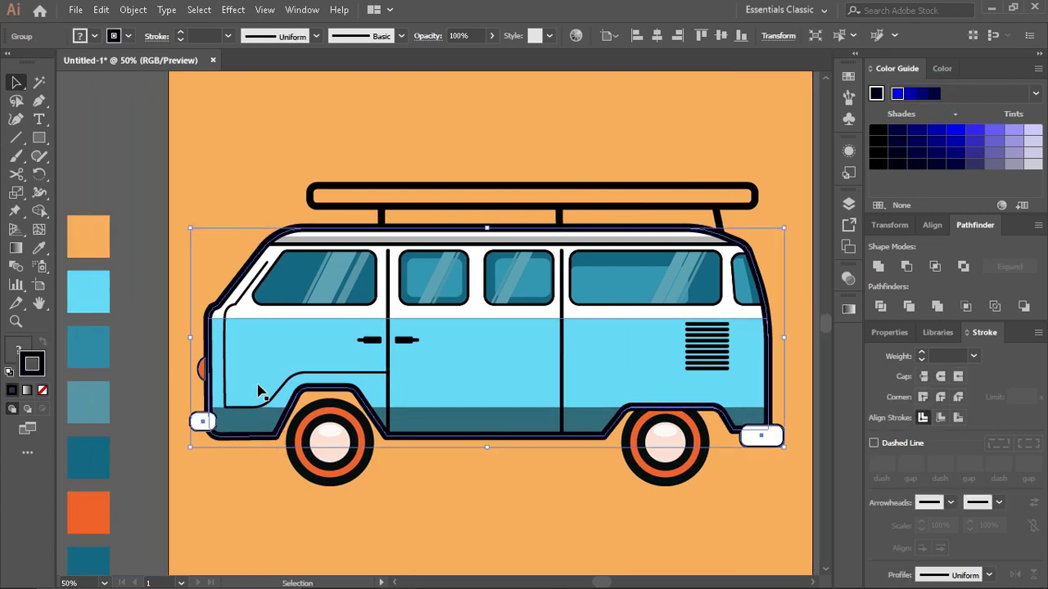
scroll(293, 413, "down", 1)
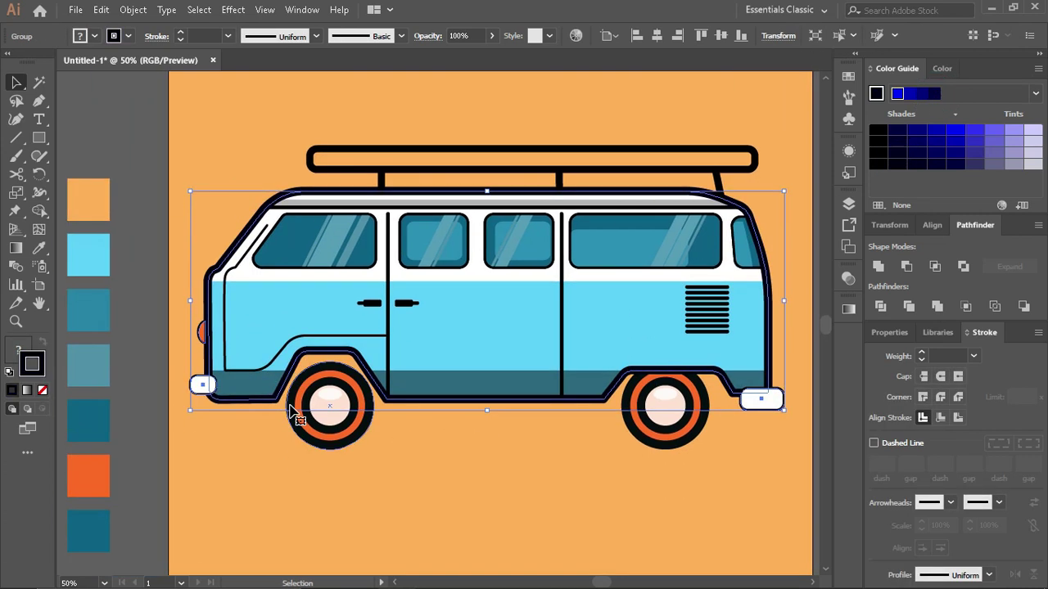
left_click(481, 458)
scroll(154, 327, "up", 1)
scroll(155, 338, "up", 1)
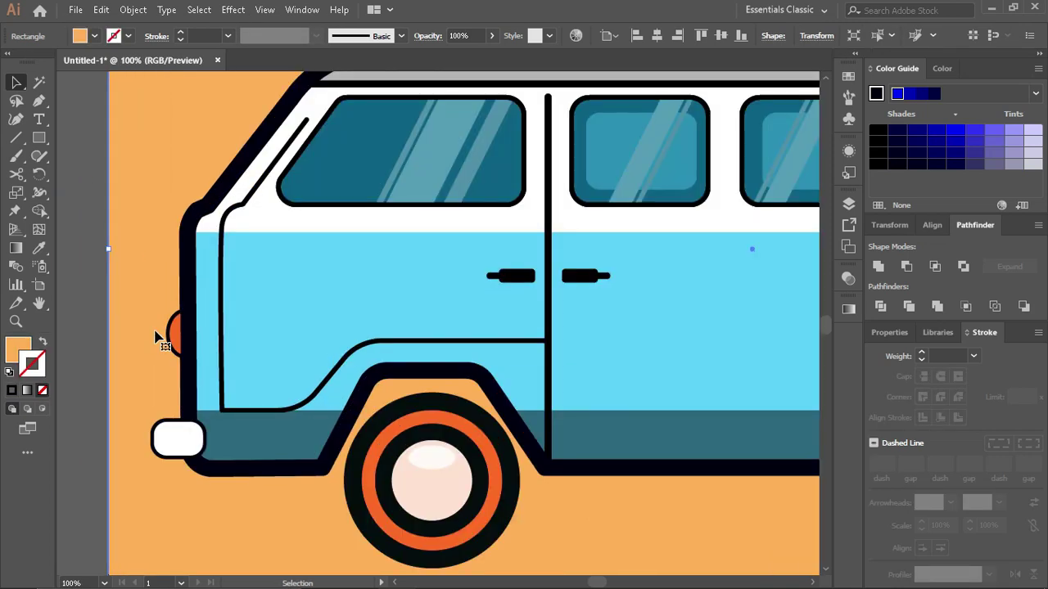
Step: Lock the orange background square in place
left_click(158, 339)
scroll(159, 339, "up", 3)
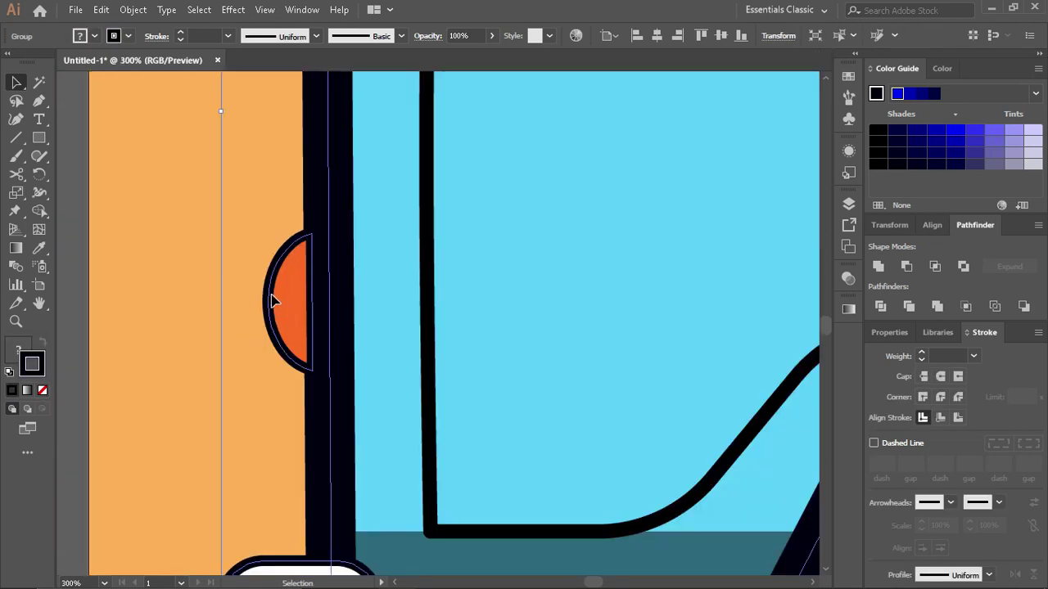
right_click(274, 301)
left_click(316, 423)
left_click(218, 309)
left_click(133, 10)
left_click(215, 99)
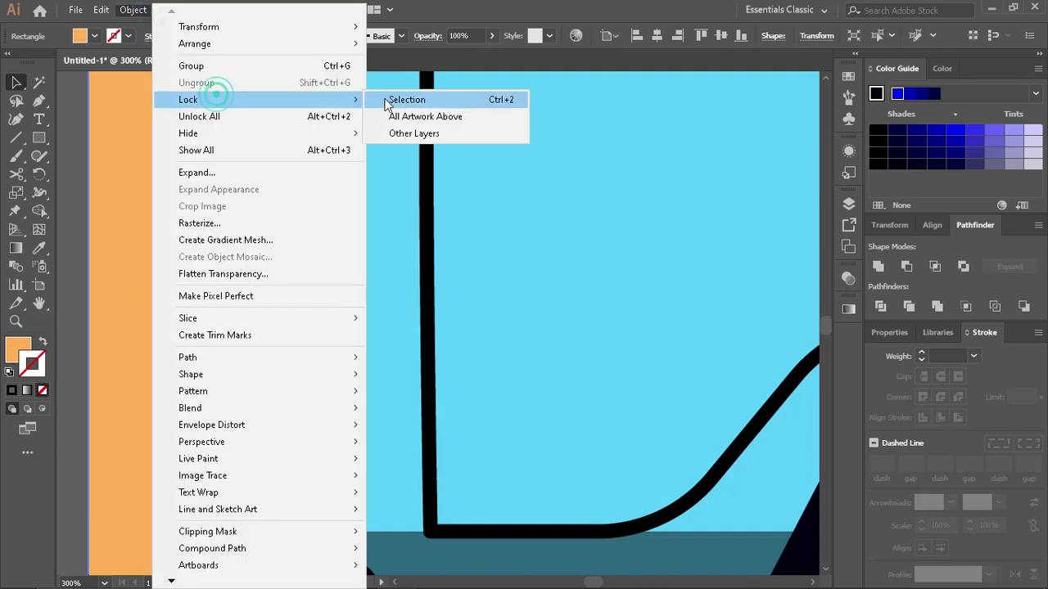
left_click(386, 102)
Step: Draw a bar across the orange half-round light and split it with Shape Builder
left_click(206, 218)
left_click(288, 308)
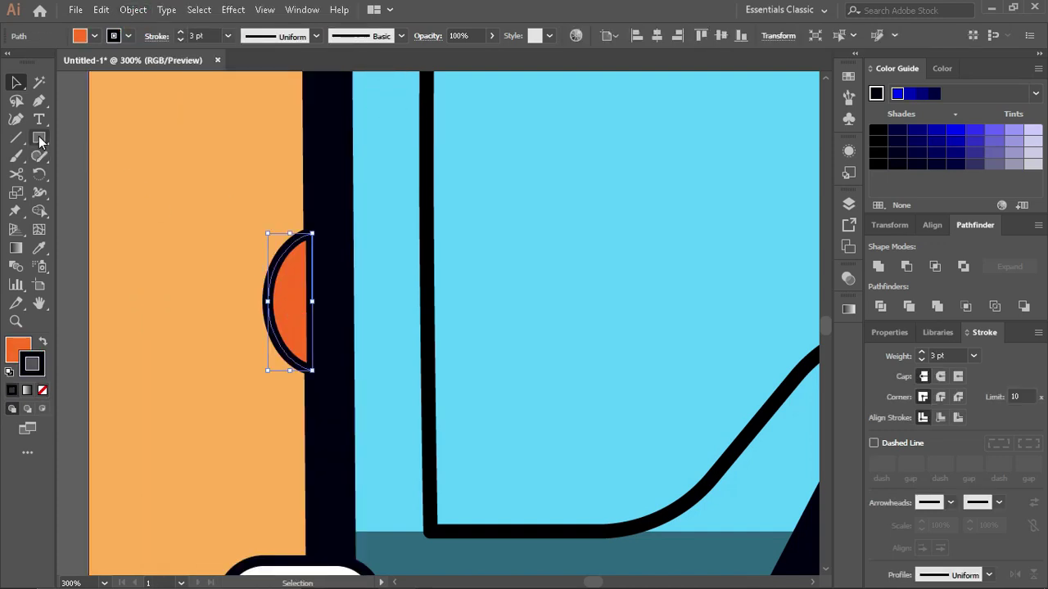
left_click_drag(233, 276, 383, 315)
key("v")
left_click(287, 339, "shift")
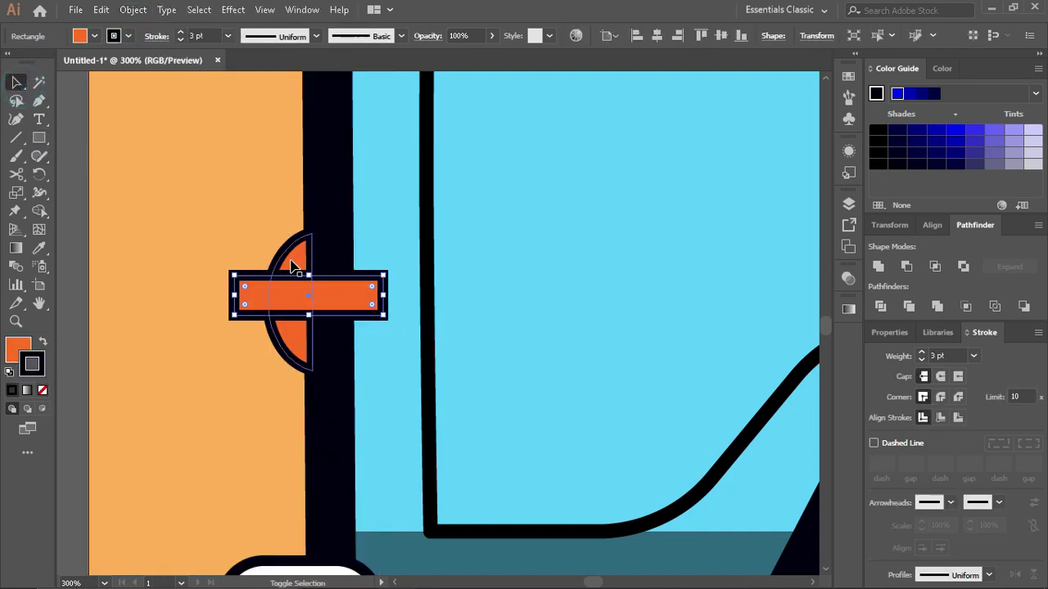
left_click(38, 211)
left_click_drag(248, 297, 344, 293)
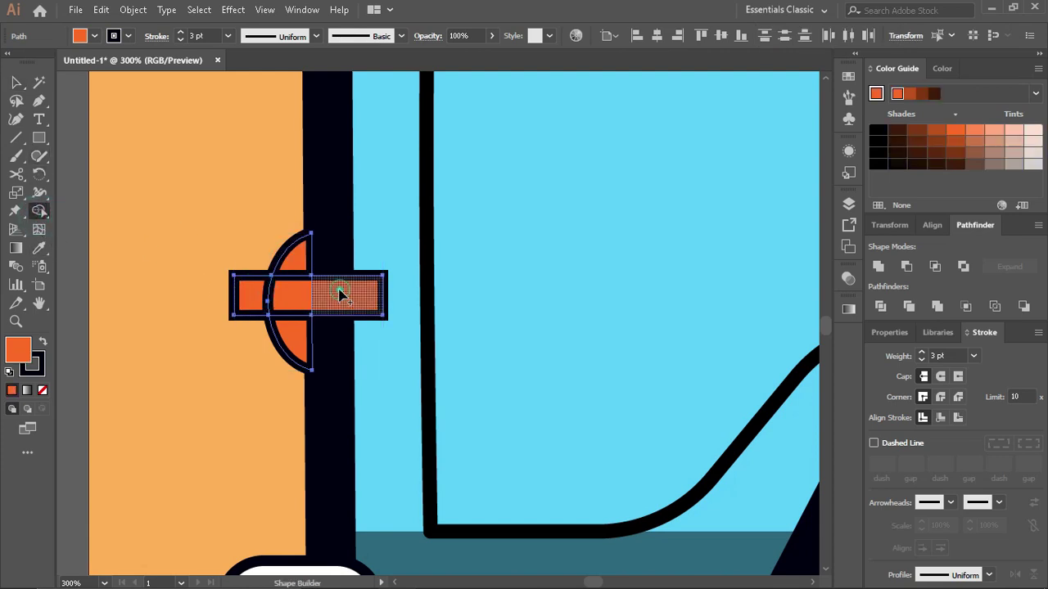
key("v")
key("ctrl+shift+a")
Step: Delete the outer bar pieces and fill the middle piece salmon (FD894D)
left_click(252, 311)
key("Delete")
left_click(335, 294)
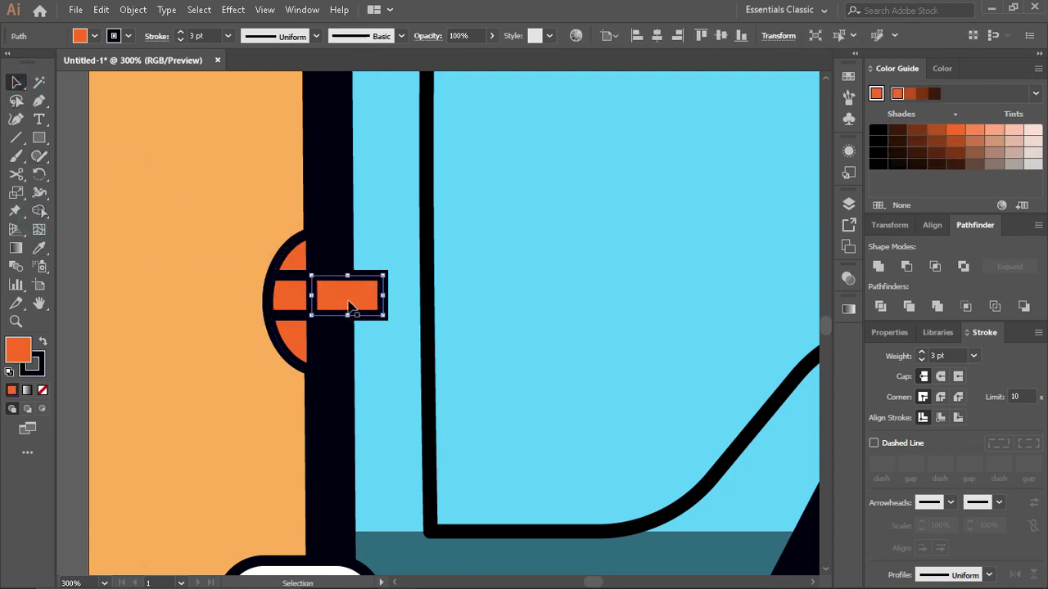
key("Delete")
left_click(291, 295)
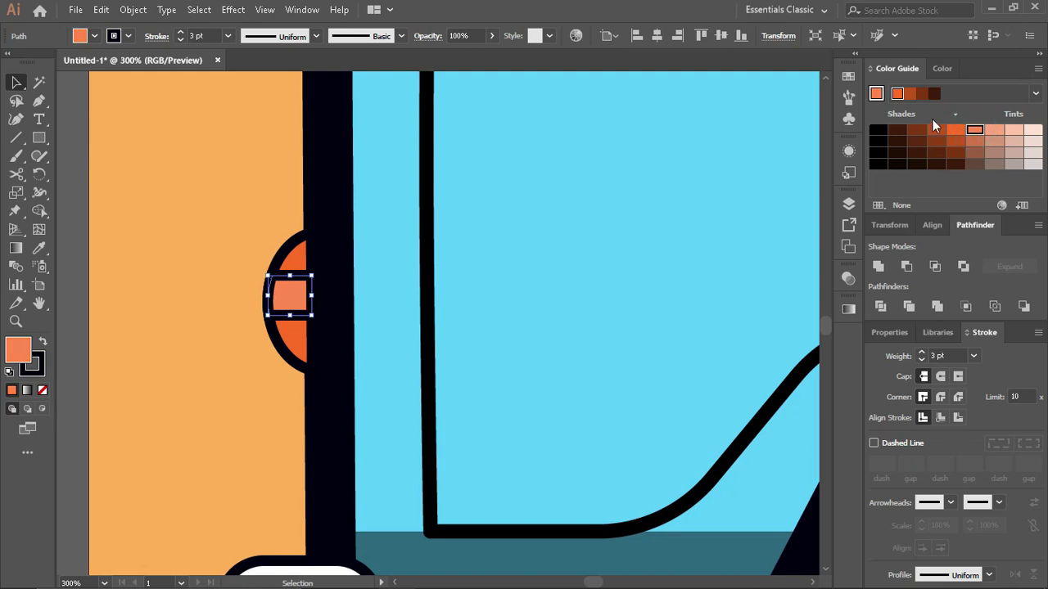
left_click(956, 130)
left_click(974, 131)
left_click(942, 68)
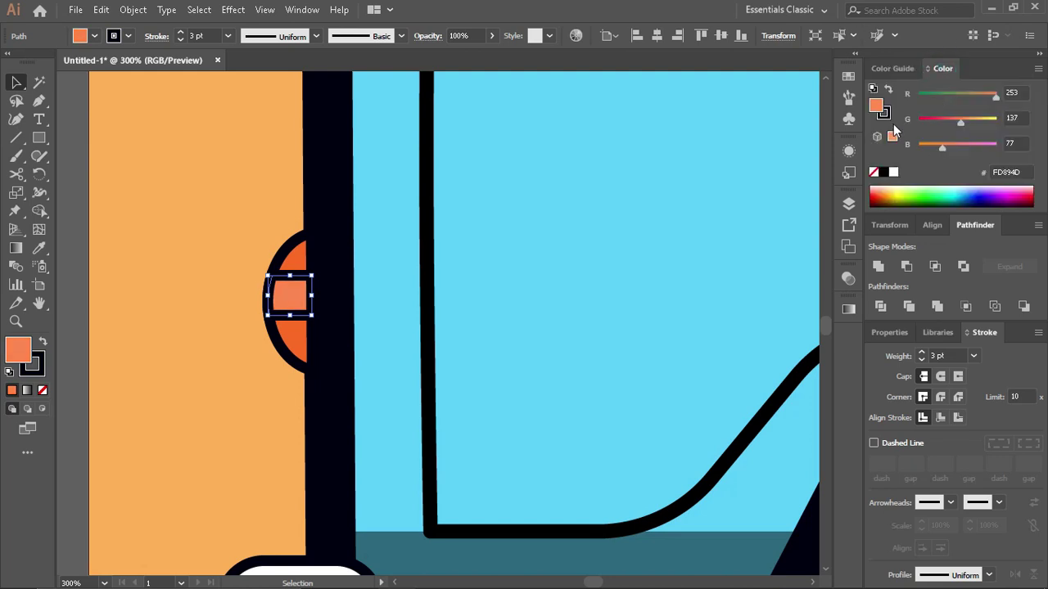
key("ctrl+shift+a")
Step: Bring the orange half-circle to the front
scroll(222, 289, "up", 2)
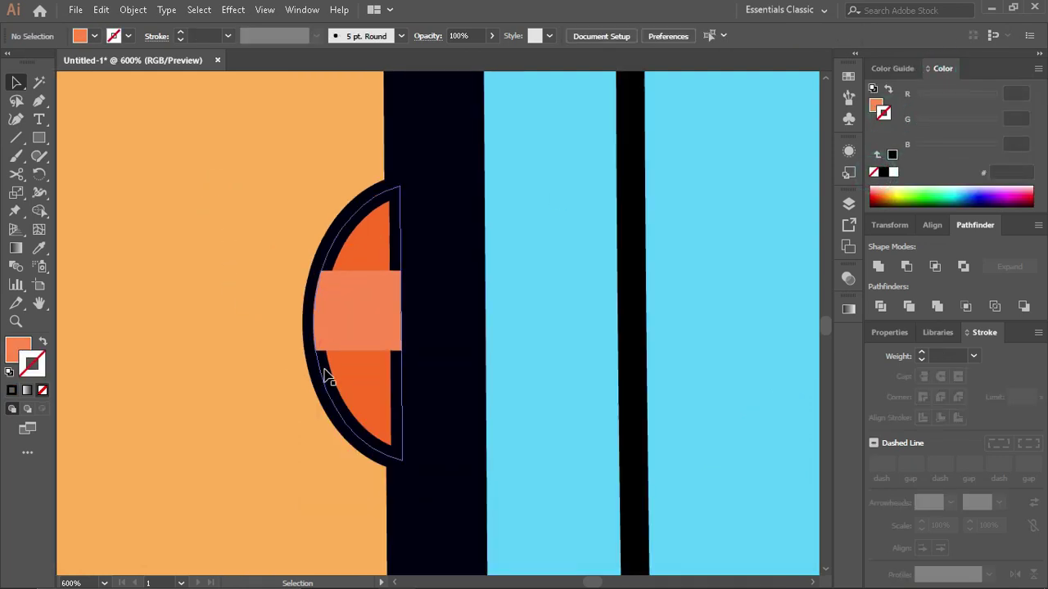
left_click(355, 318)
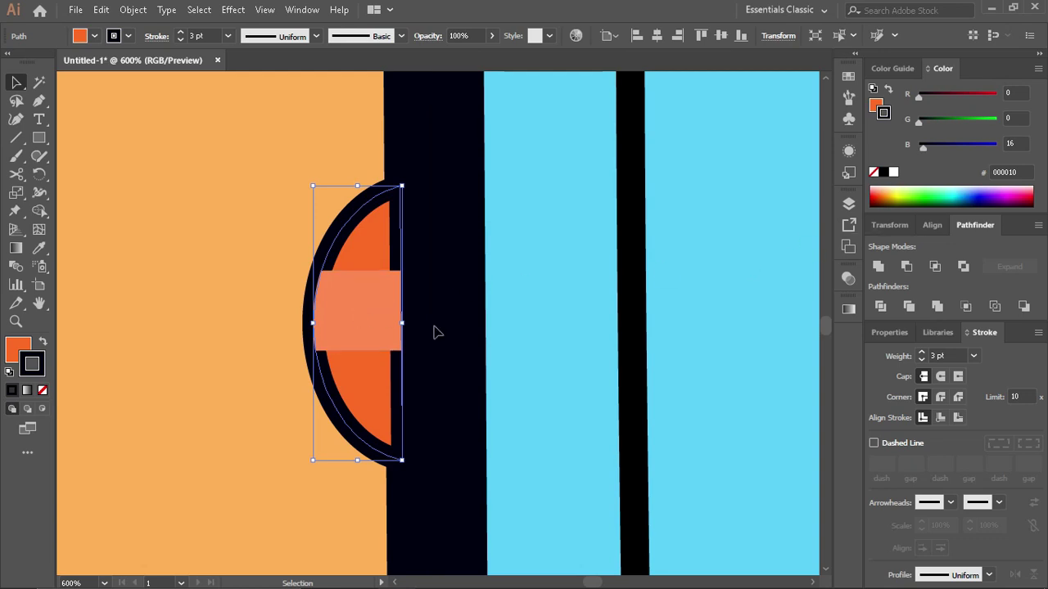
key("ctrl+shift+bracketright")
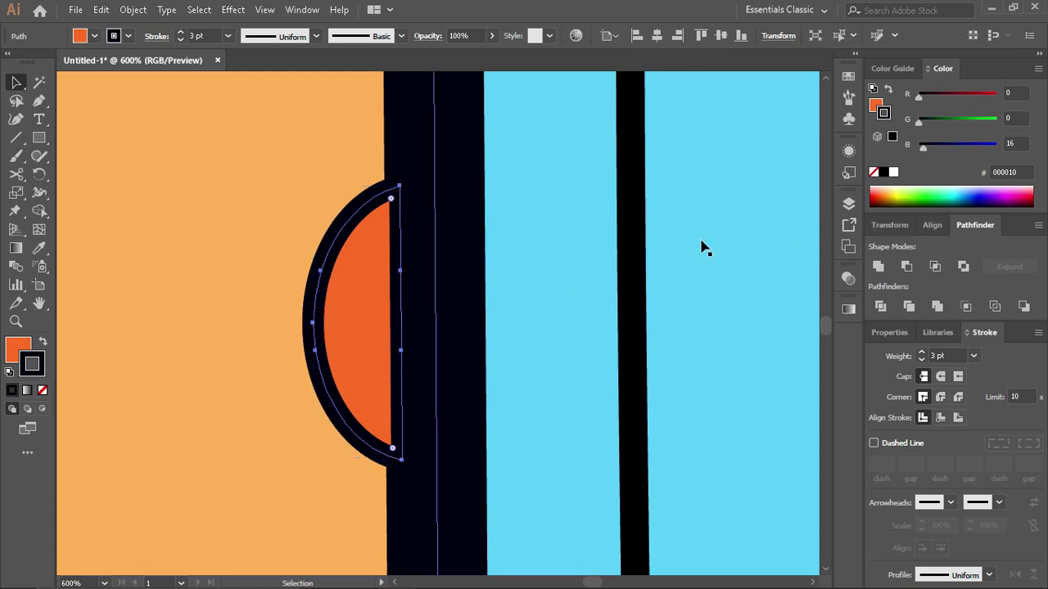
left_click(169, 287)
Step: Shrink the salmon band and add a thinner copy above it
left_click(346, 313)
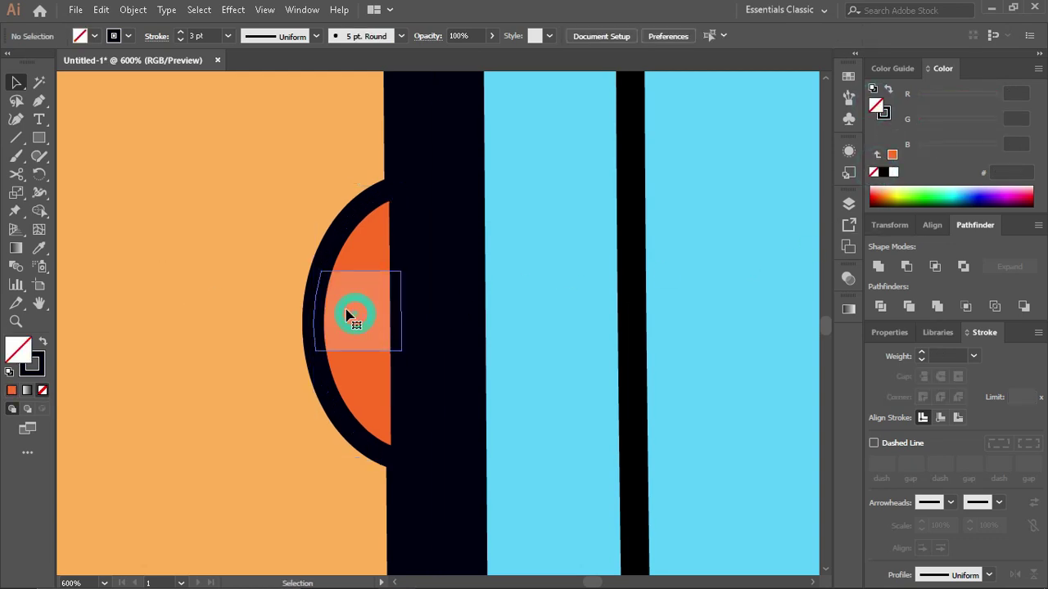
scroll(346, 314, "up", 2)
mouse_move(362, 238)
left_mouse_down()
mouse_move(362, 320)
mouse_move(366, 236)
mouse_move(367, 304)
left_mouse_up()
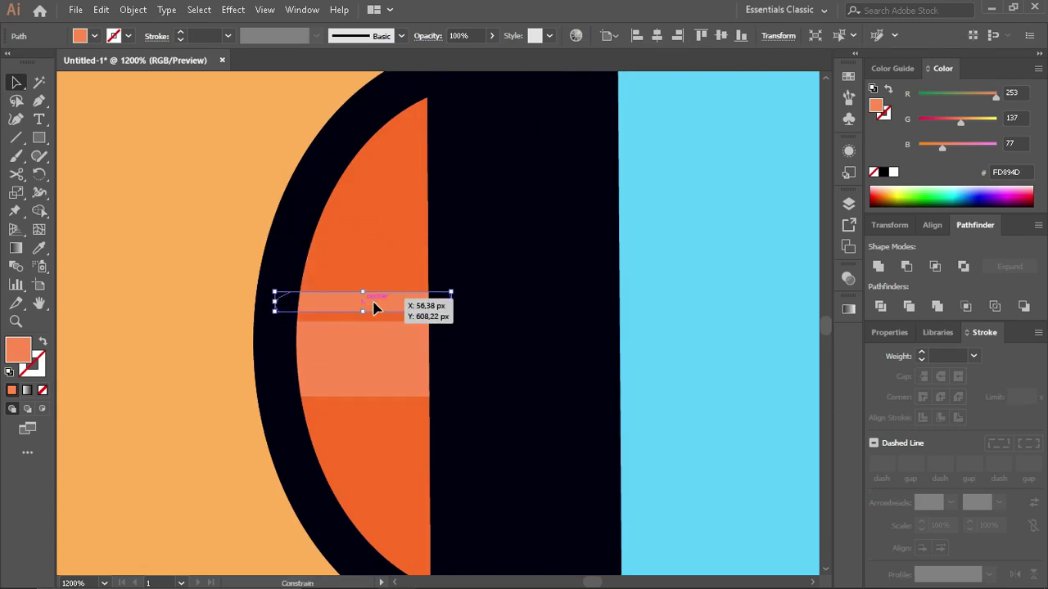
scroll(368, 304, "down", 5)
left_click(194, 330)
scroll(194, 330, "down", 5)
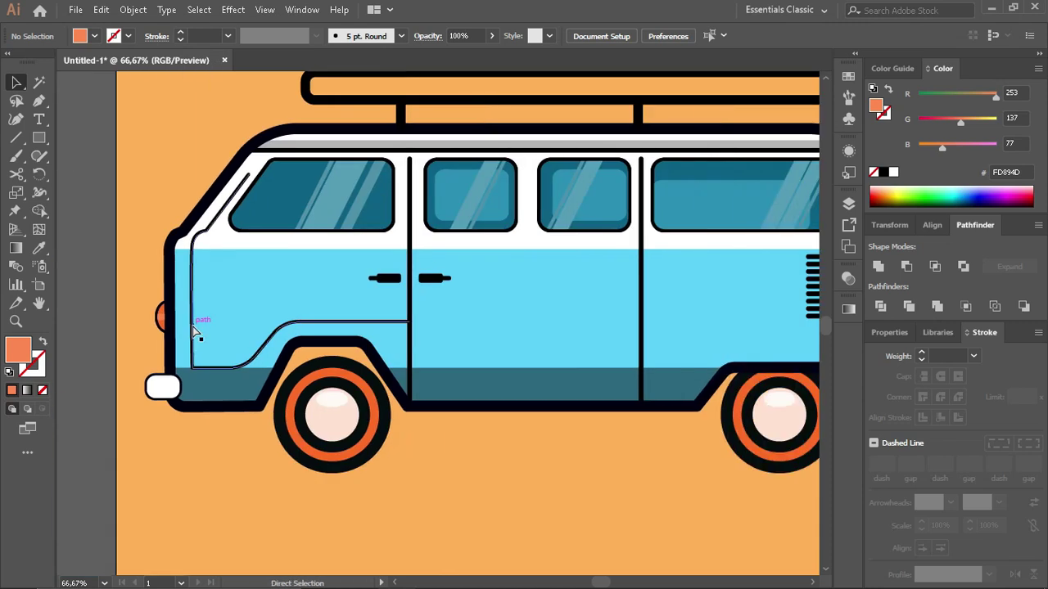
Step: Draw a small rectangle with the Pen tool at the van's rear edge
scroll(182, 293, "right", 3)
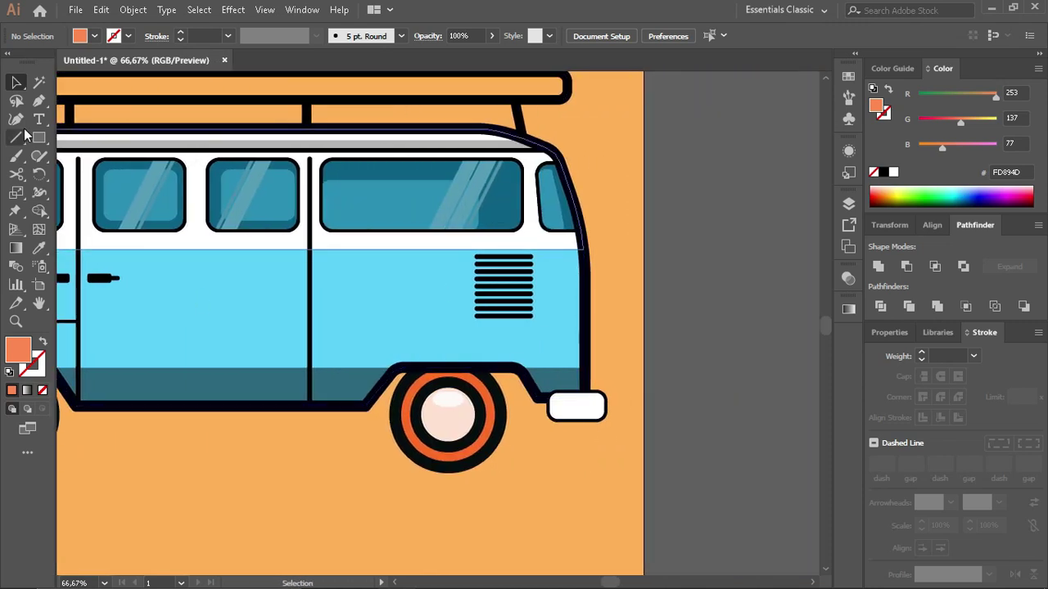
left_click_drag(40, 140, 105, 171)
scroll(451, 260, "up", 3)
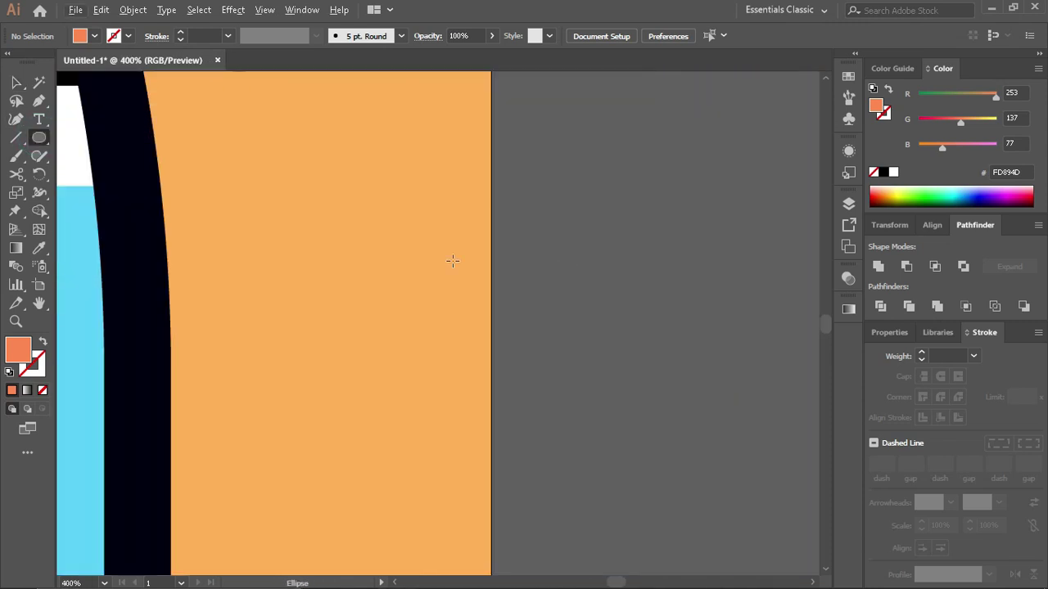
scroll(286, 291, "down", 1)
left_click(39, 102)
scroll(398, 304, "left", 2)
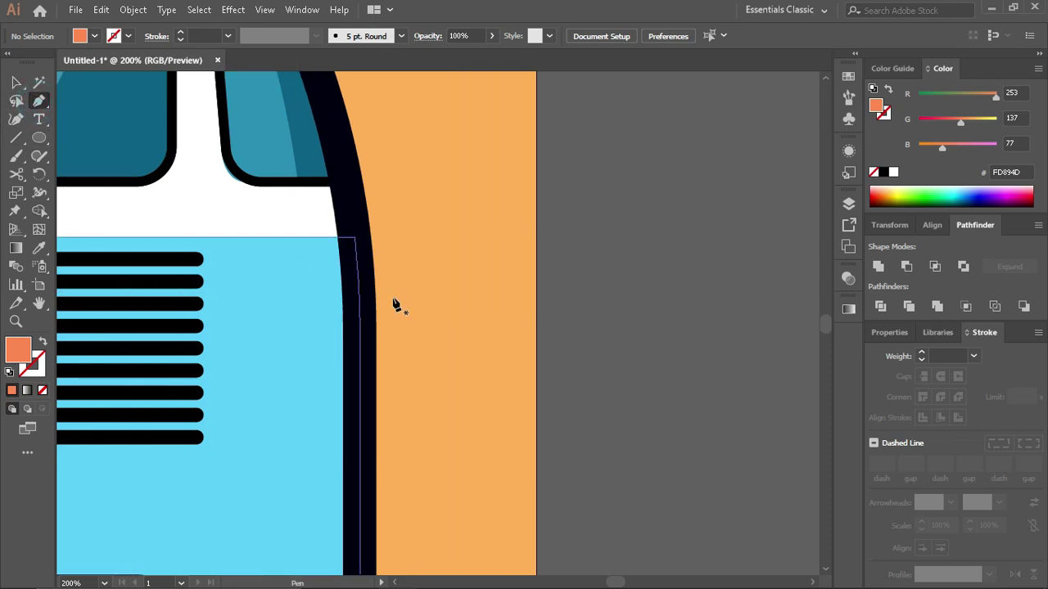
left_click_drag(356, 260, 436, 268)
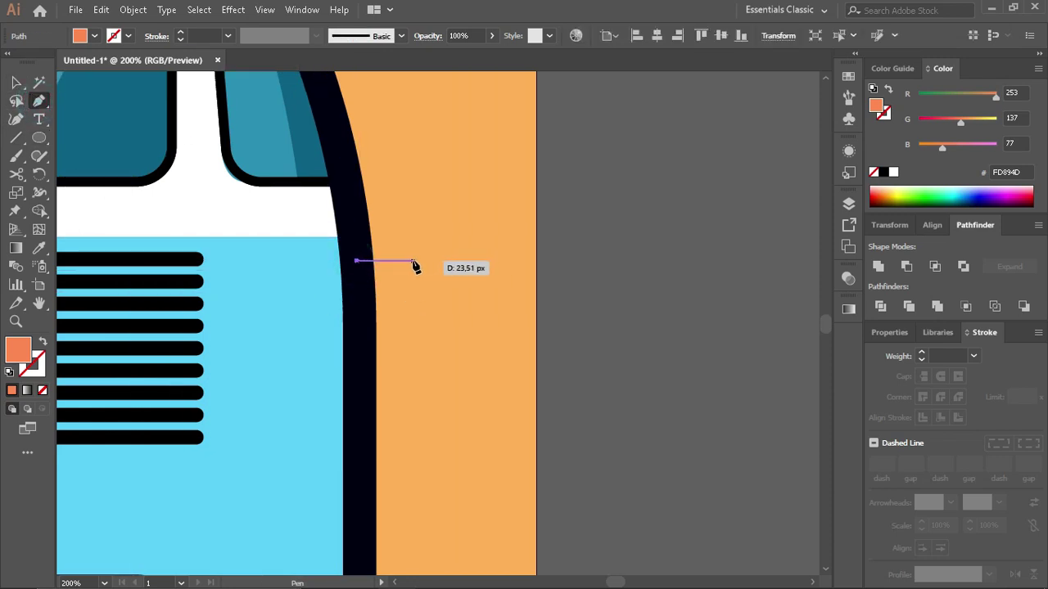
left_click(413, 262)
left_click(413, 301)
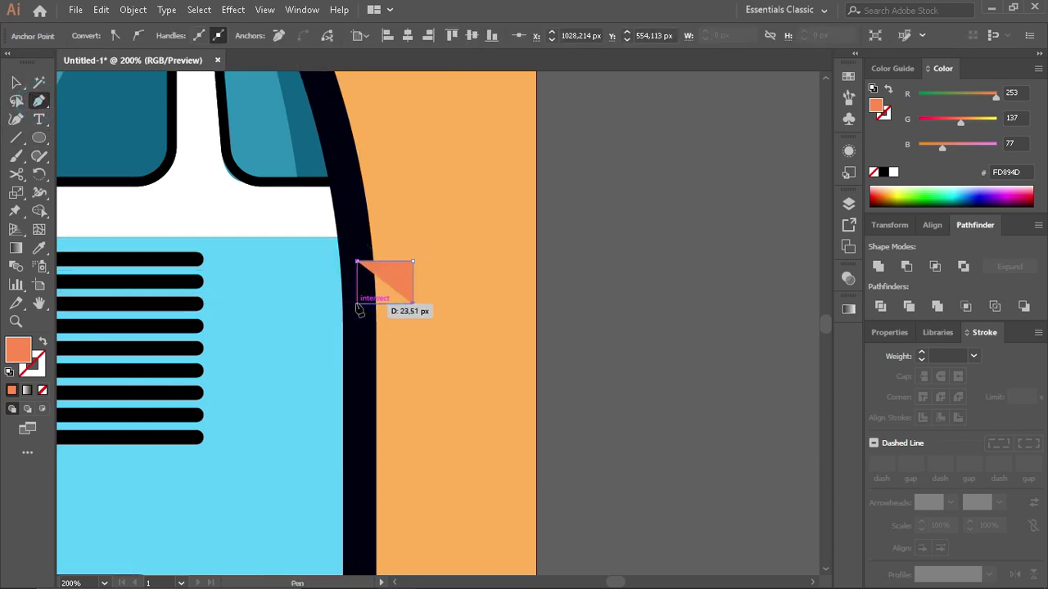
left_click(357, 304)
Step: Round off the new rectangle's right corners
left_click(357, 262)
left_click(17, 82)
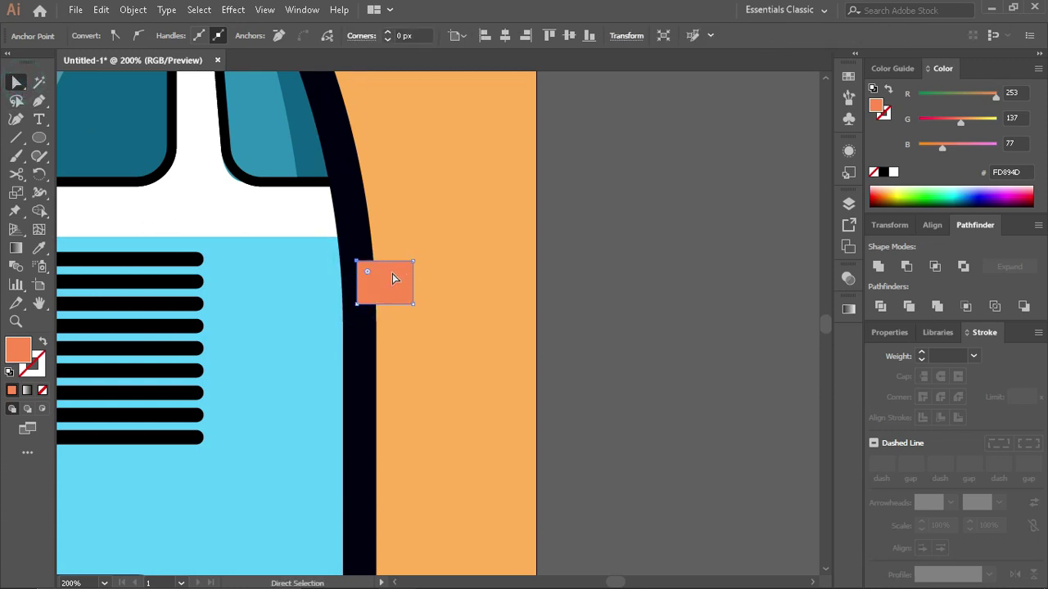
mouse_move(366, 271)
left_mouse_down()
mouse_move(410, 303)
mouse_move(238, 305)
left_mouse_up()
left_click(396, 292)
left_click(683, 293)
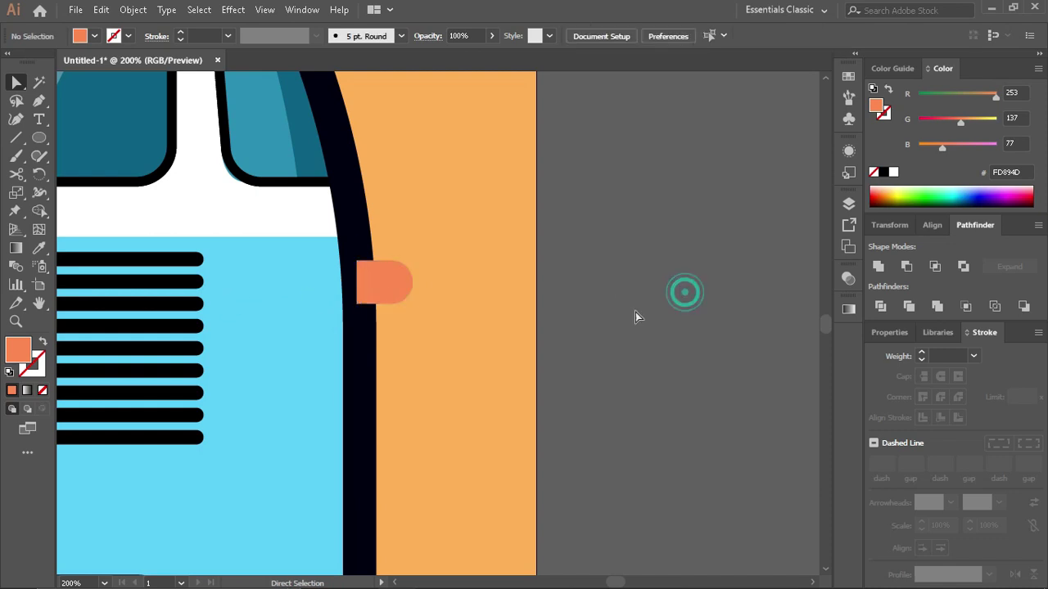
key("ctrl+minus")
Step: Give the tab shape a 4 pt black outline
scroll(557, 378, "down", 2)
scroll(515, 246, "up", 1)
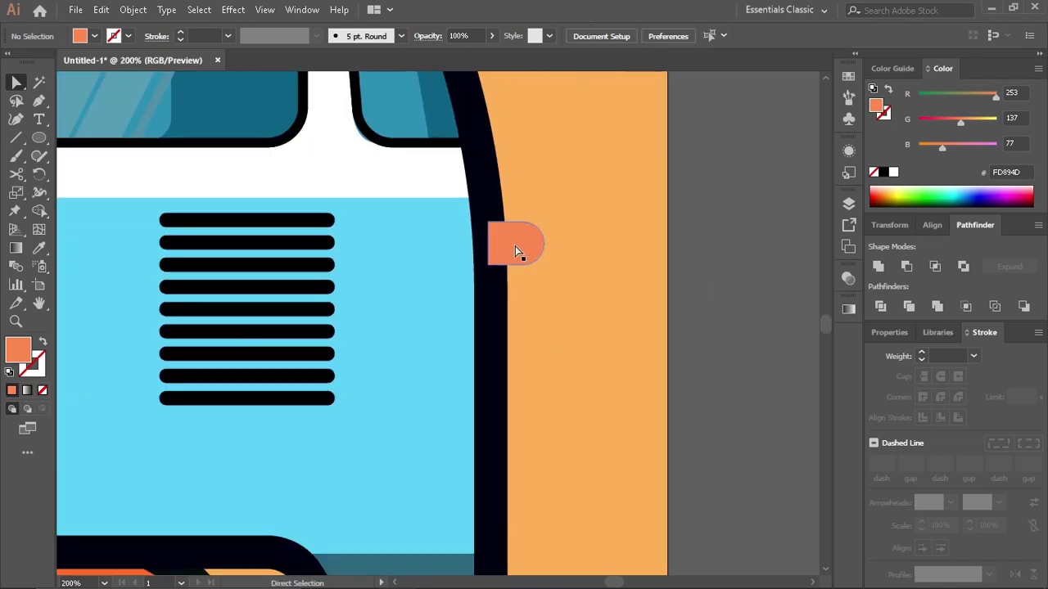
left_click(515, 245)
left_click(884, 112)
left_click(883, 172)
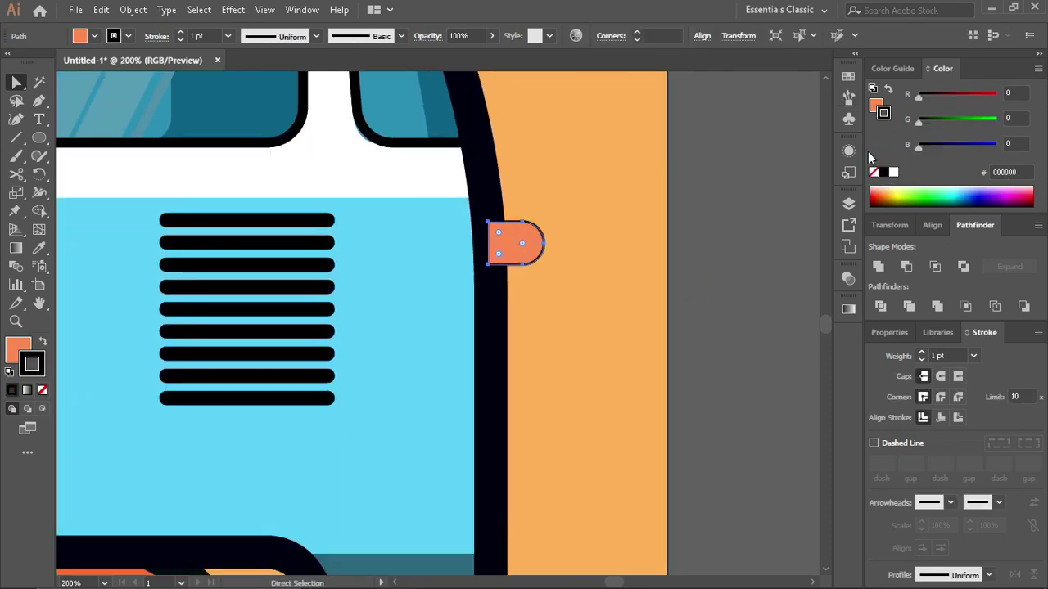
triple_click(922, 352)
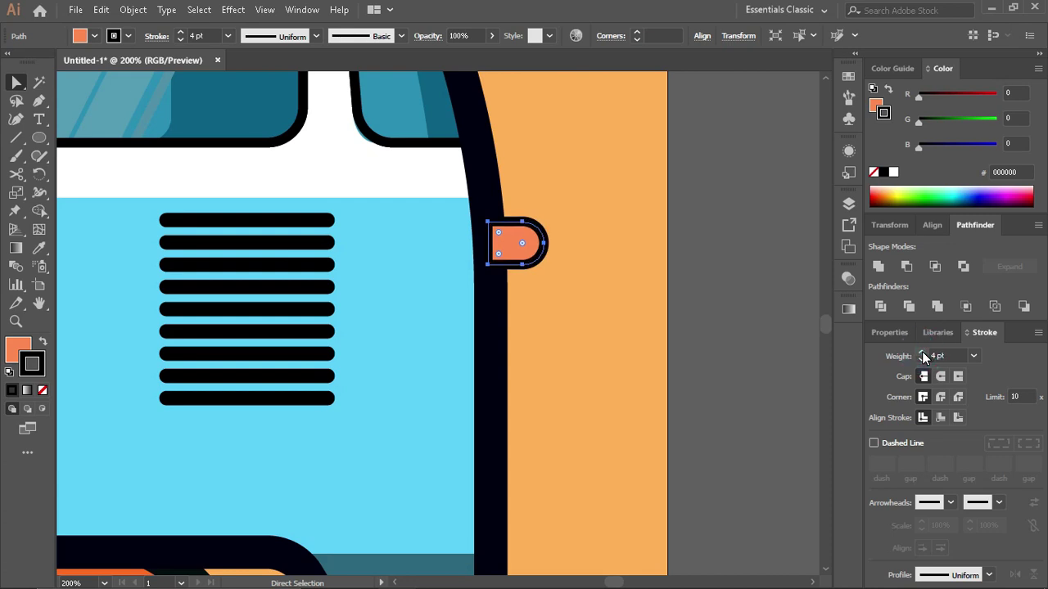
scroll(393, 395, "down", 3)
Step: Fill the tab with the side light's darker orange and a 5 pt black outline
key("i")
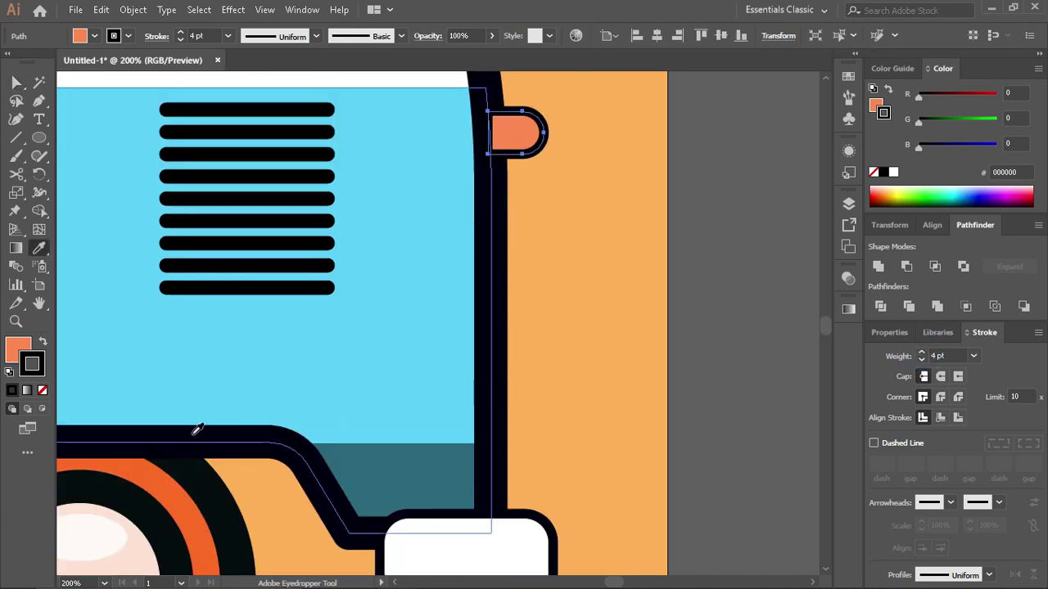
left_click(164, 479)
left_click(883, 172)
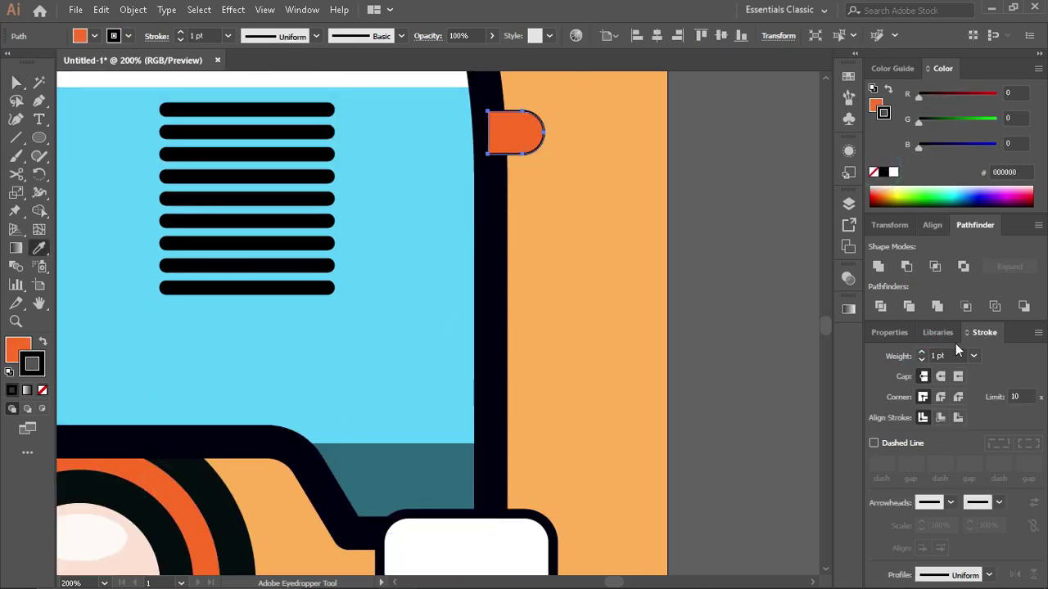
triple_click(922, 353)
left_click(922, 353)
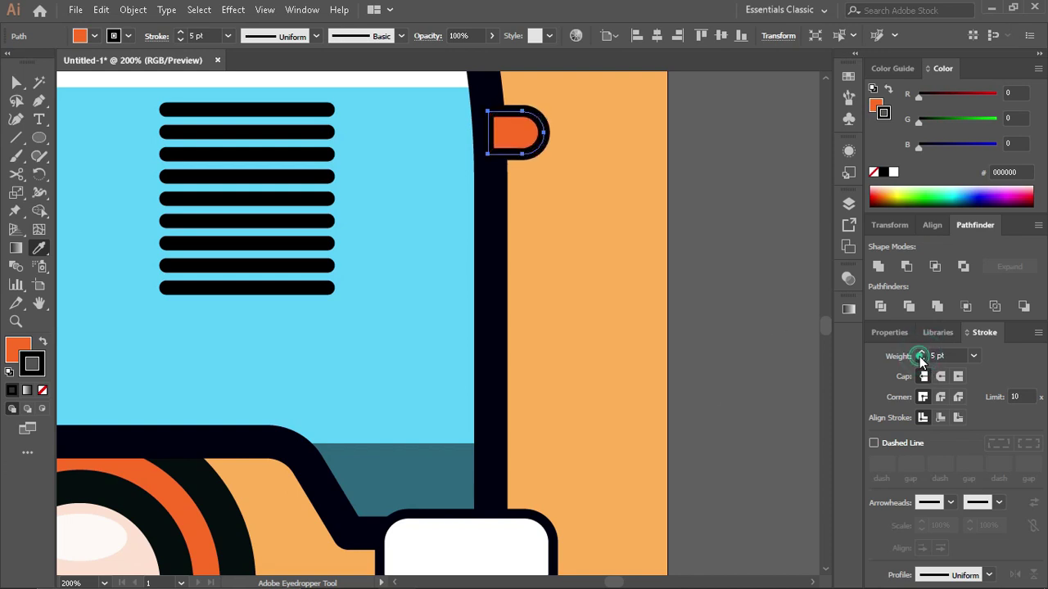
key("v")
left_click(502, 548)
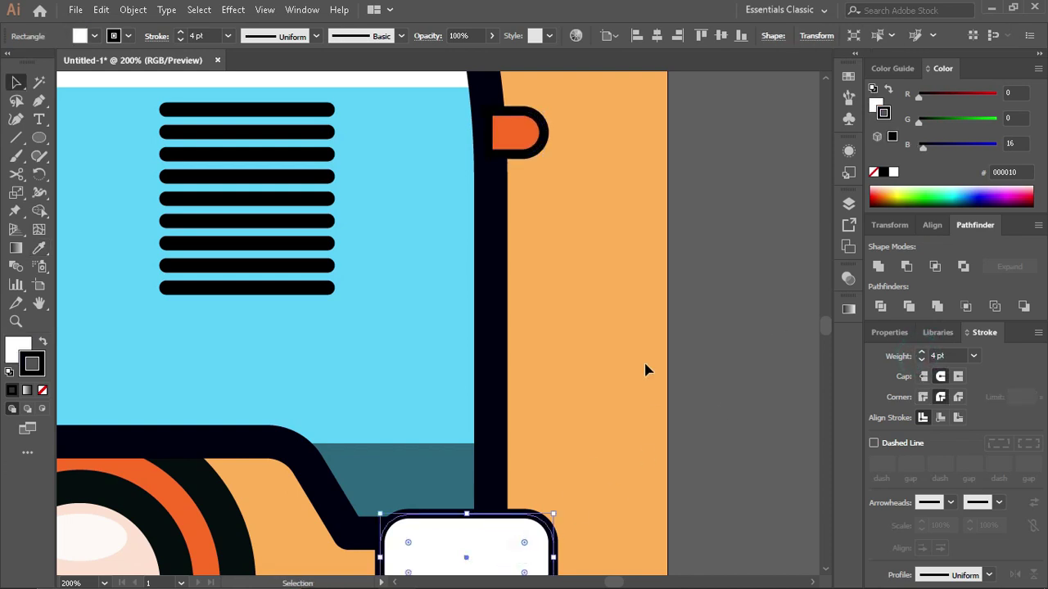
Step: Set the white bumper lights' outlines to 5 pt with rounded ends
left_click(920, 349)
left_click(695, 390)
key("ctrl+0")
scroll(206, 428, "up", 3, "alt")
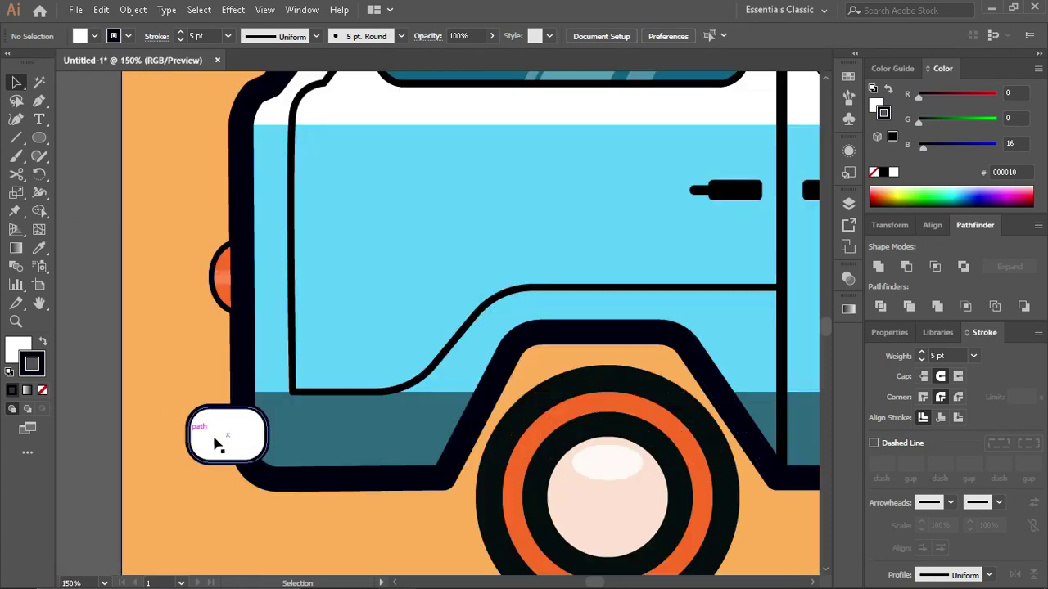
left_click(213, 430)
left_click(921, 352)
left_click(921, 352)
left_click(939, 377)
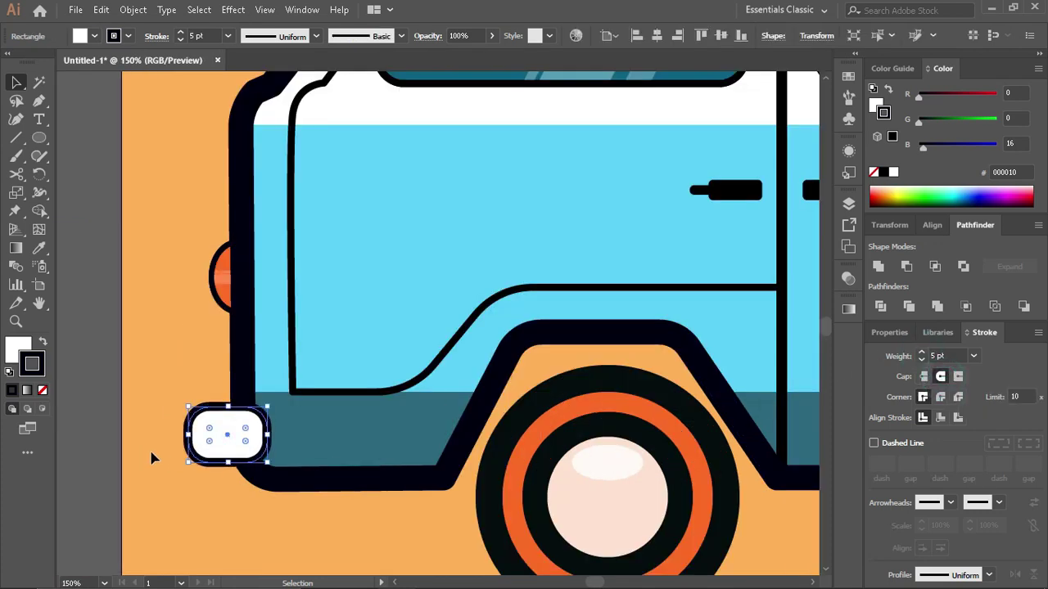
left_click(168, 446)
Step: Inspect the half-round side light, trying a move of it and undoing it
scroll(167, 446, "down", 1, "alt")
scroll(175, 368, "up", 2)
scroll(175, 367, "up", 3, "alt")
left_click(278, 405)
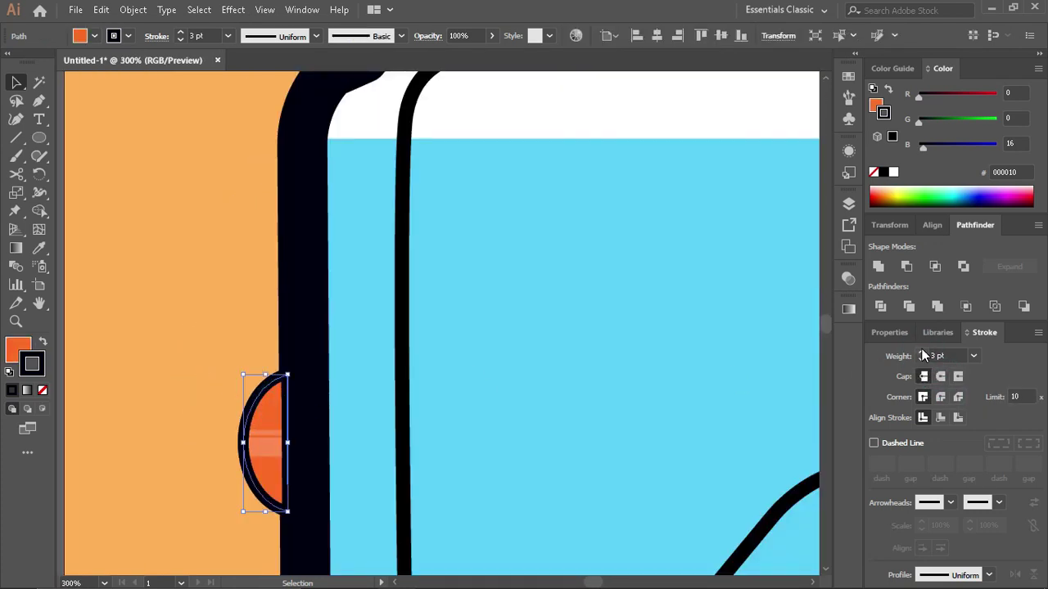
left_click(190, 340)
scroll(226, 362, "down", 3, "alt")
scroll(220, 378, "up", 4, "alt")
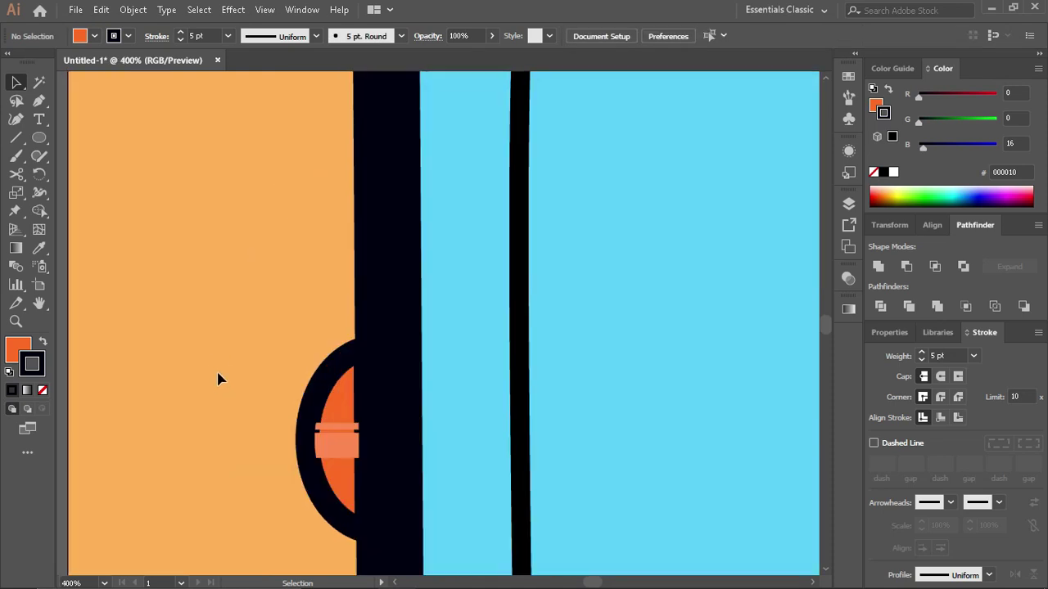
mouse_move(321, 474)
left_mouse_down()
mouse_move(232, 467)
mouse_move(243, 473)
left_mouse_up()
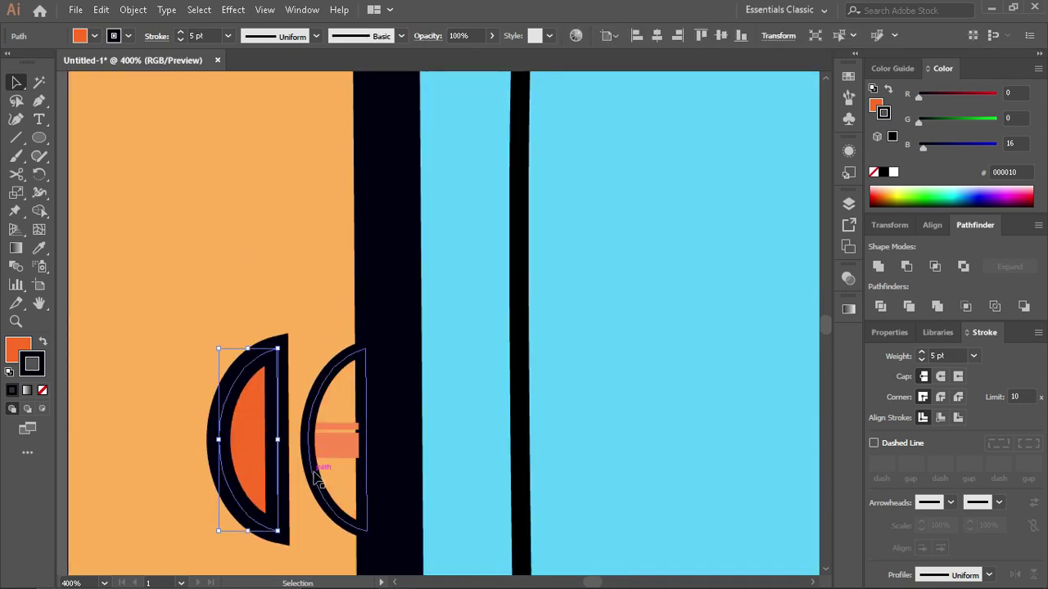
key("ctrl+z")
Step: Remove the fill from the side light's outline shape and make its stroke 5 pt
scroll(316, 480, "up", 3, "alt")
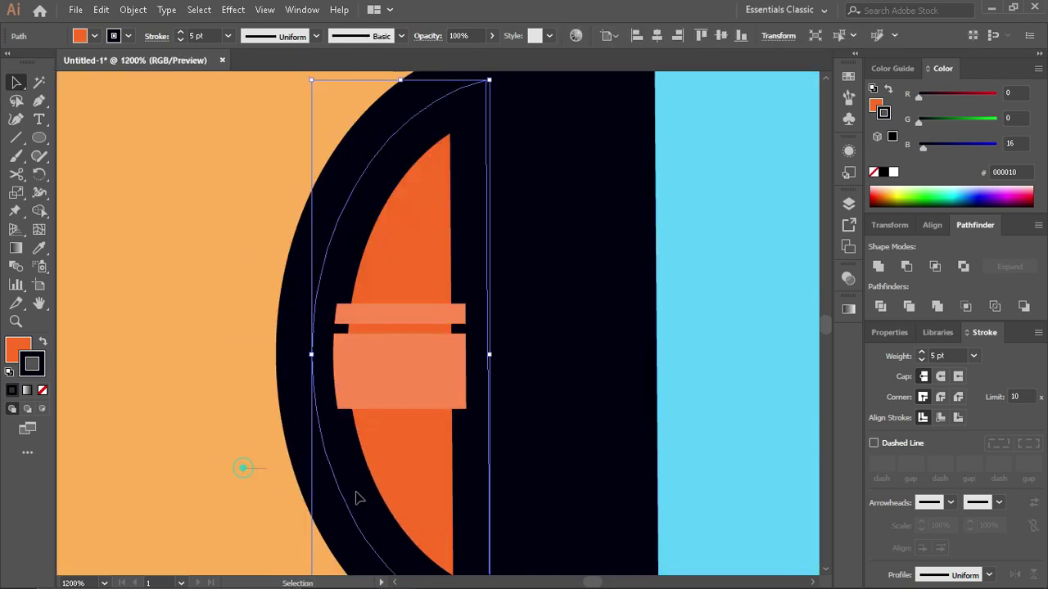
left_click(410, 485)
key("slash")
left_click(922, 354)
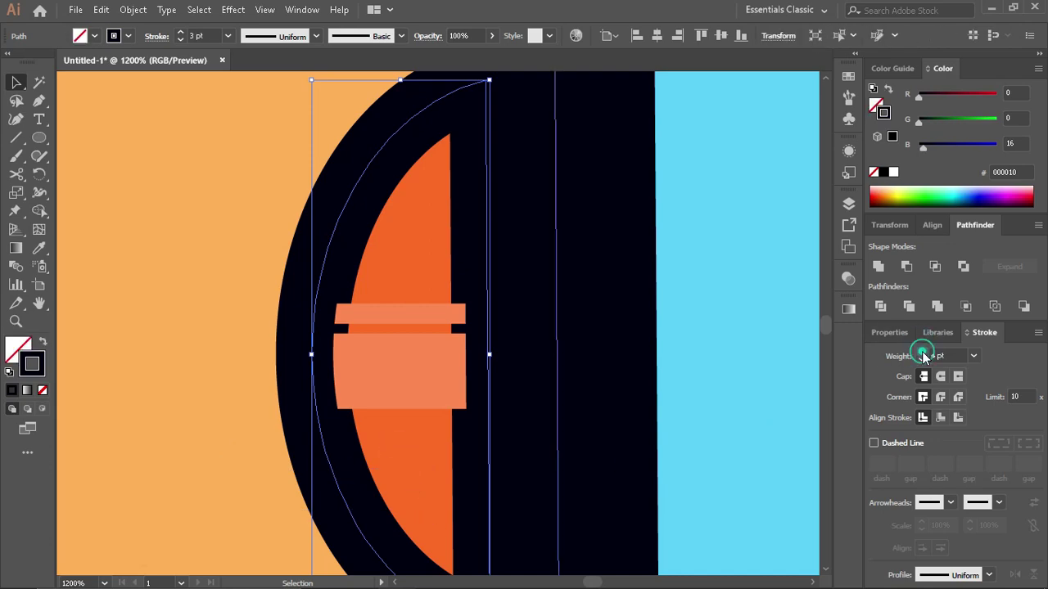
left_click(922, 354)
left_click(922, 354)
scroll(438, 429, "down", 3, "alt")
scroll(439, 430, "down", 3, "alt")
scroll(440, 430, "down", 1, "alt")
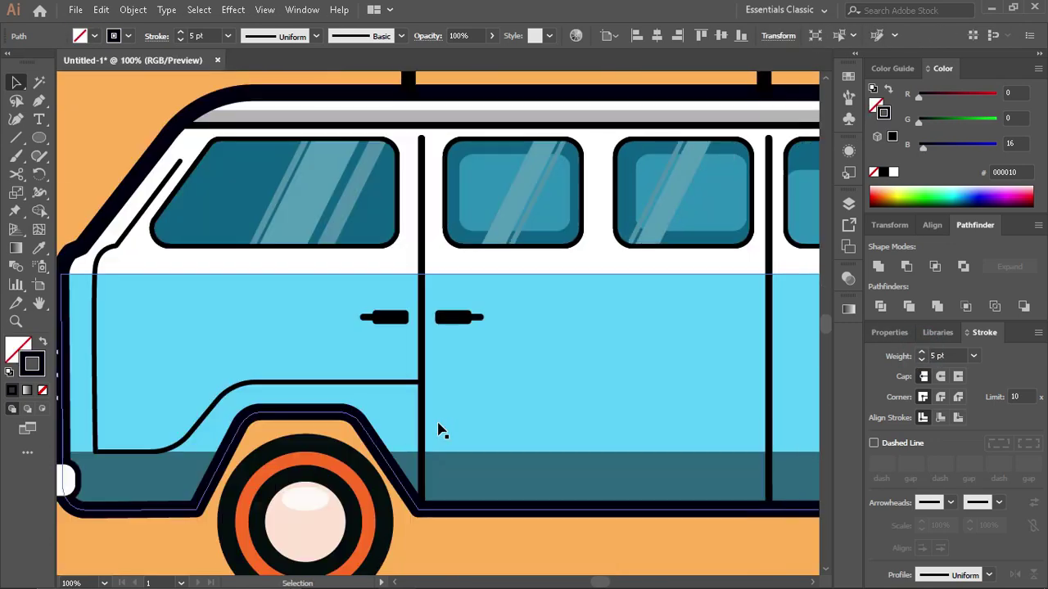
scroll(438, 429, "down", 3, "alt")
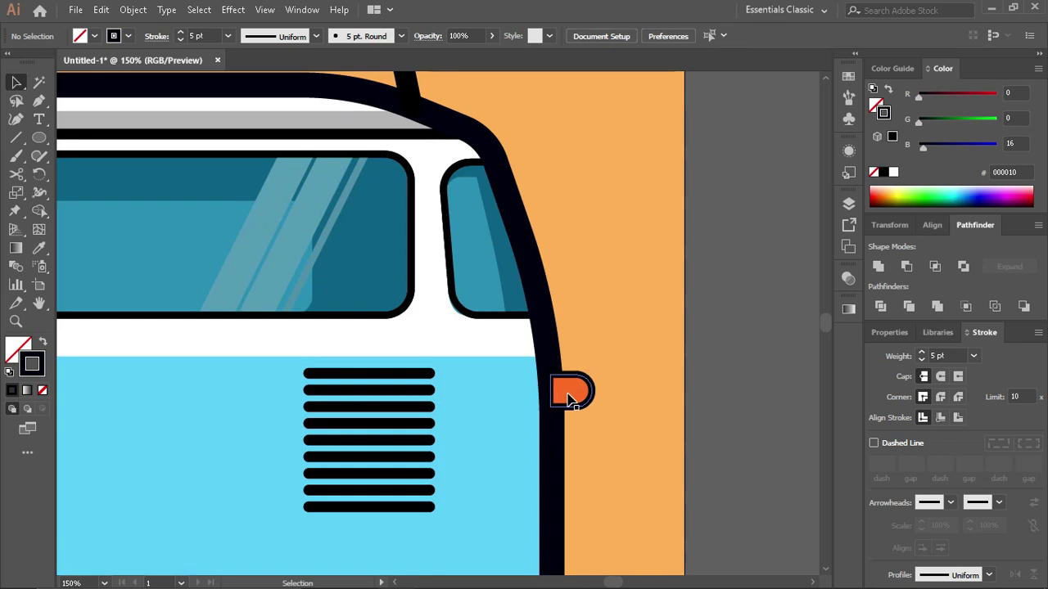
Step: Narrow the orange rear light so it meets the black body outline
left_click(571, 399)
key("ctrl+plus")
key("ctrl+plus")
key("ctrl+plus")
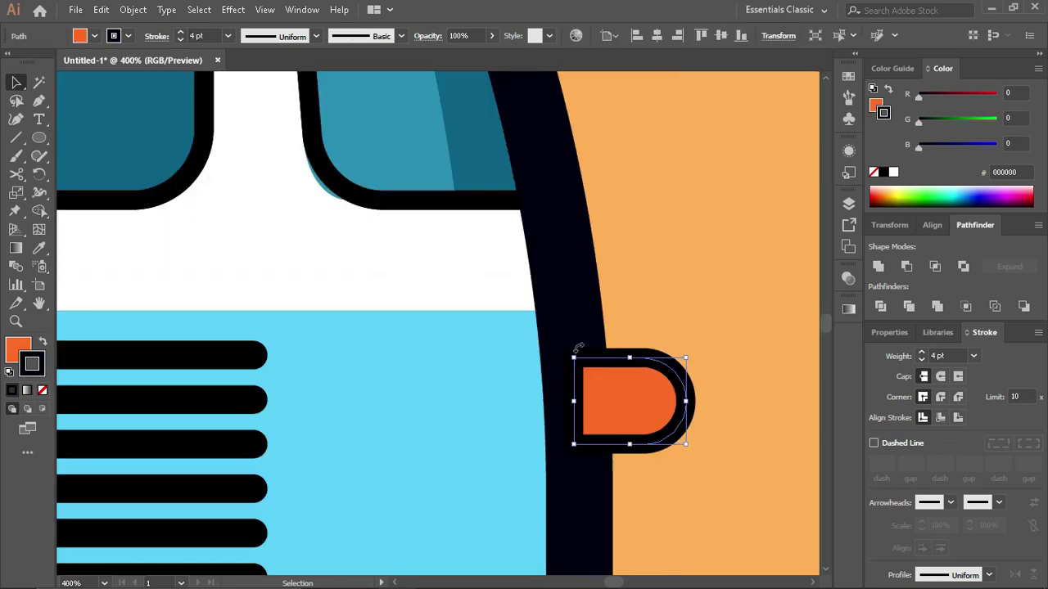
left_click_drag(577, 402, 599, 403)
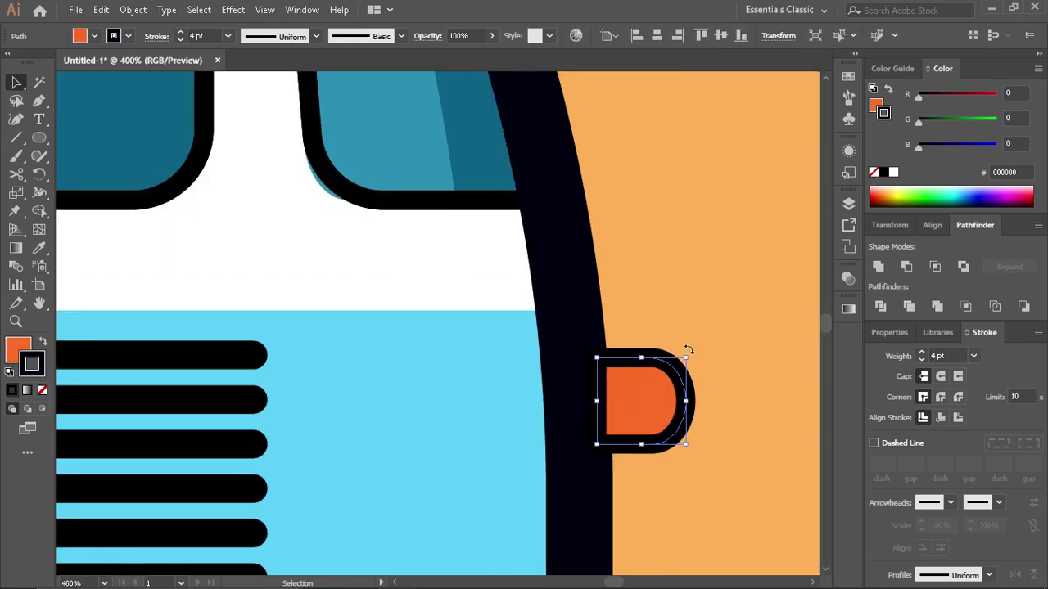
left_click(573, 360)
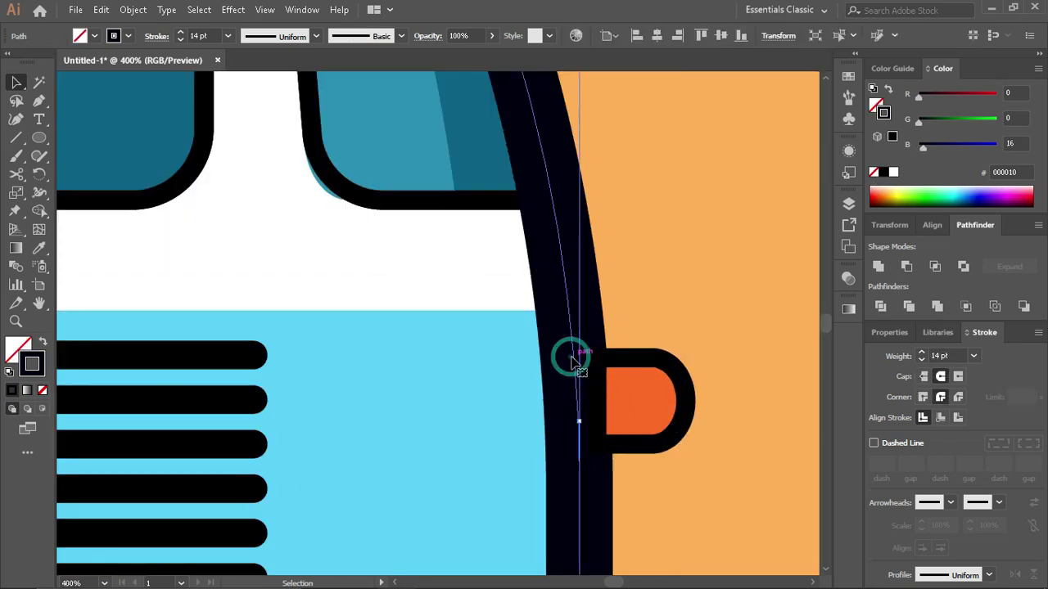
left_click(662, 361)
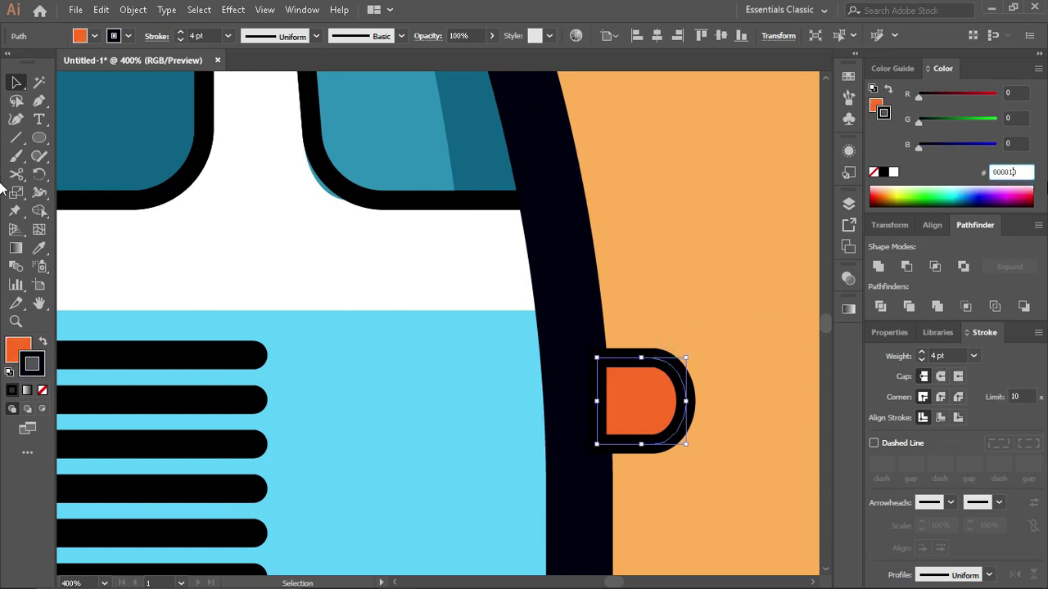
left_click(702, 253)
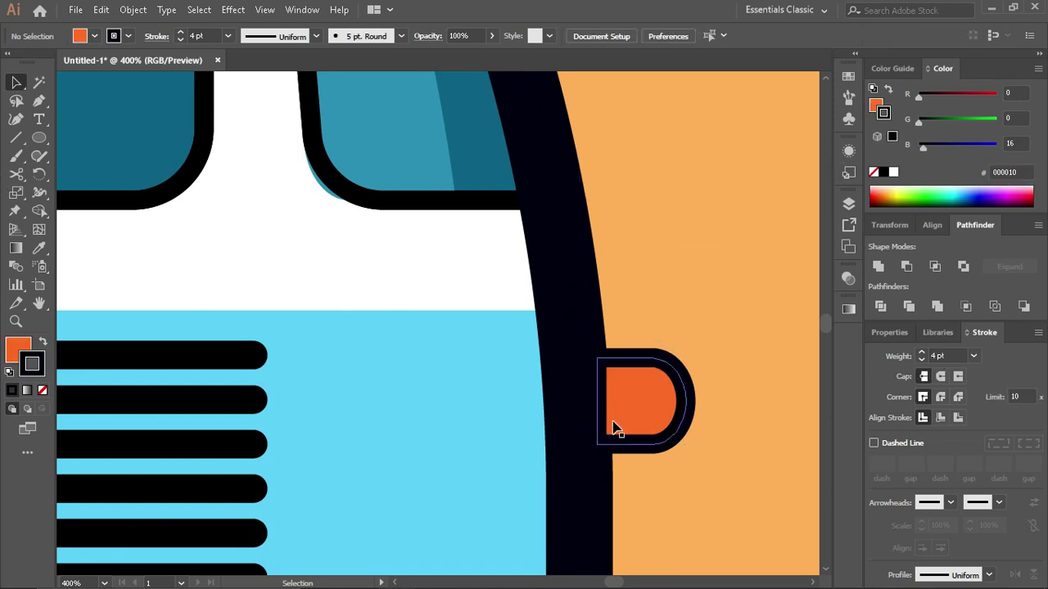
left_click(613, 426)
Step: Nudge the rear light's lower-left anchor slightly right to sit flush
key("a")
left_click_drag(597, 445, 602, 445)
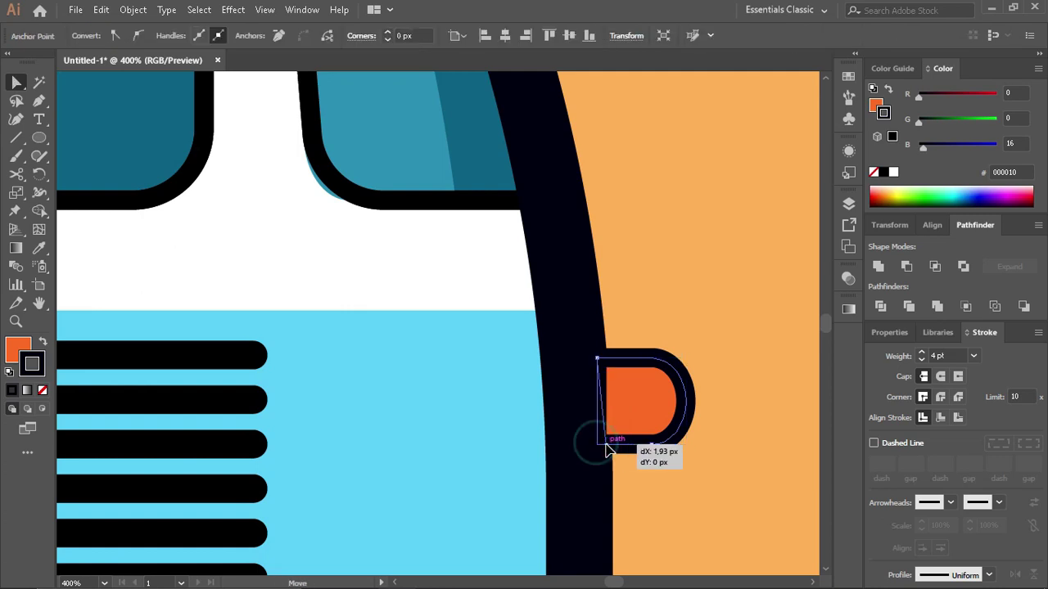
left_click(674, 488)
scroll(674, 488, "down", 3)
Step: Check the bumper and orange light, then center the whole van in view
scroll(674, 487, "down", 3)
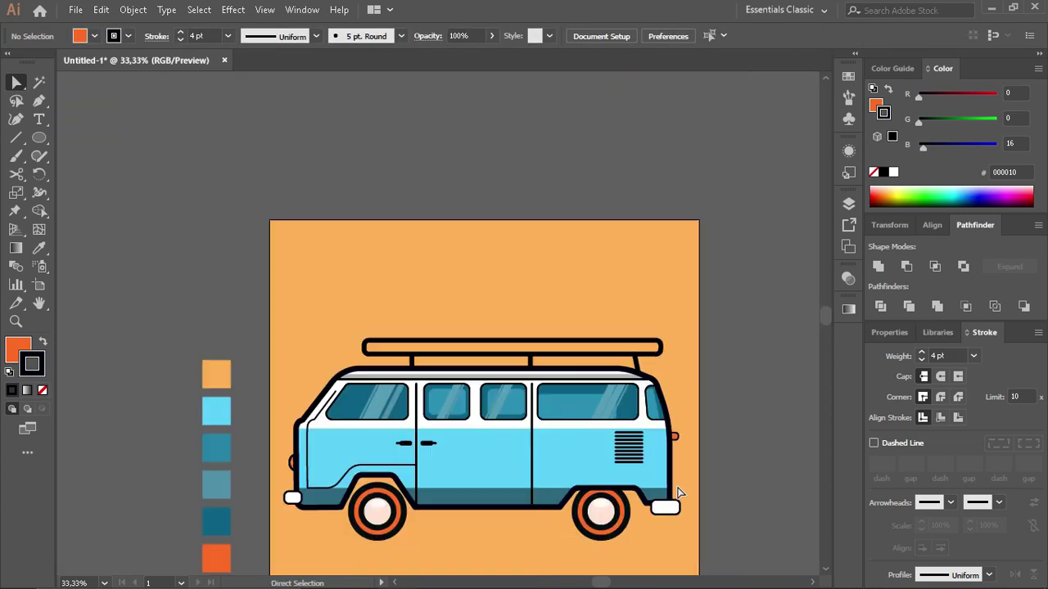
scroll(393, 491, "up", 1)
scroll(393, 491, "up", 5)
left_click(663, 491)
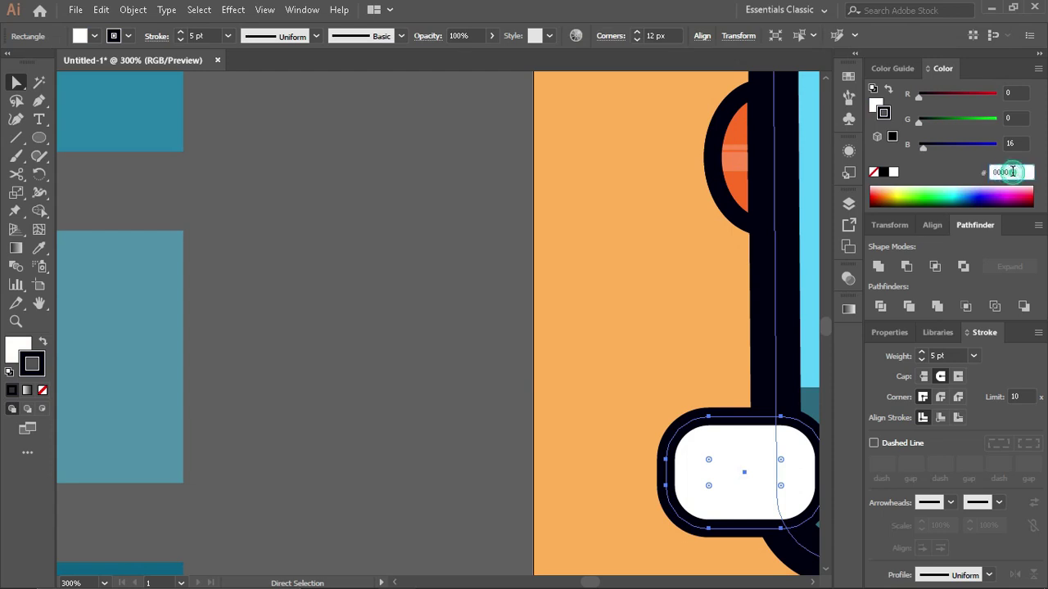
left_click(737, 200)
scroll(709, 323, "down", 1)
scroll(711, 327, "down", 6)
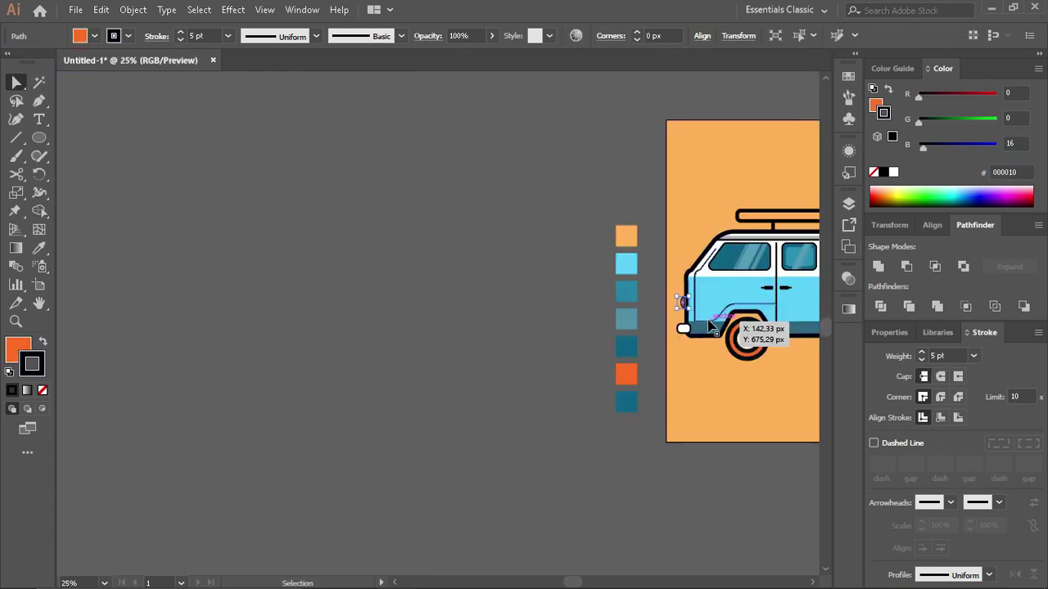
left_click_drag(709, 326, 469, 418)
left_click(575, 479)
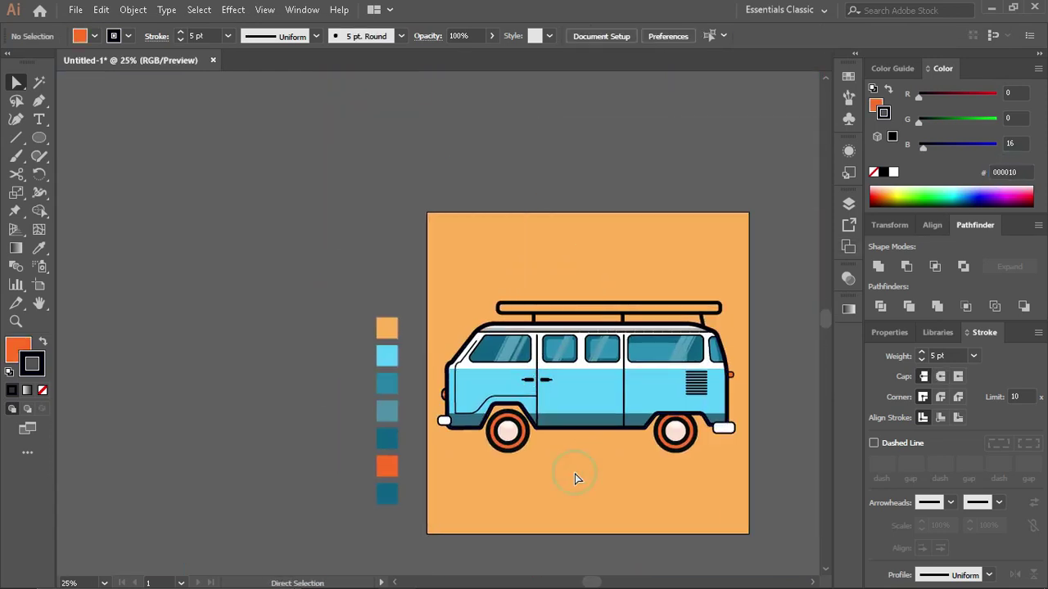
scroll(534, 425, "up", 6)
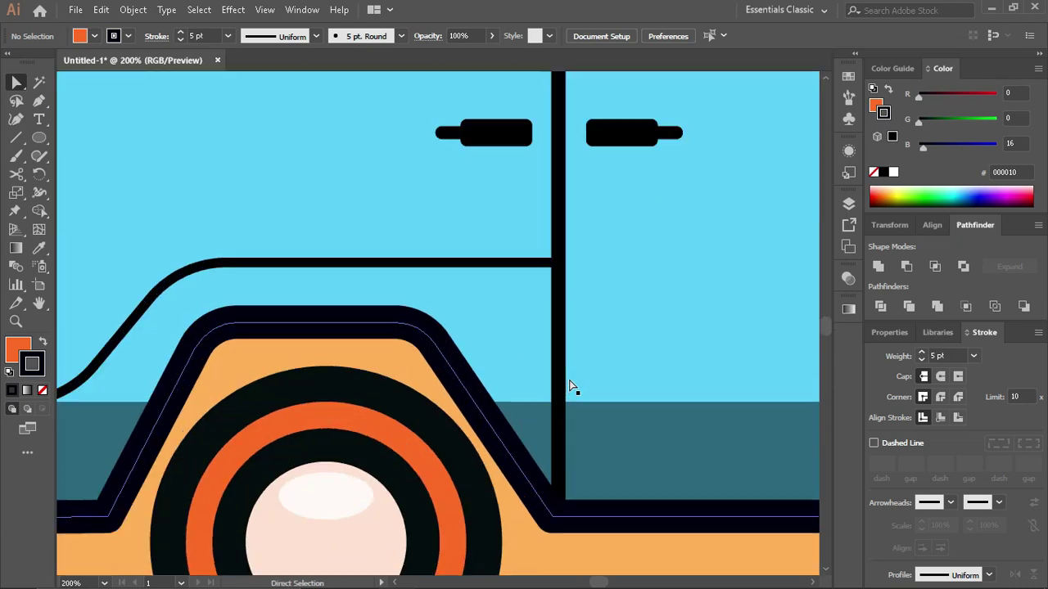
Step: Add a tiny lower-band-teal dot below the door handle as a lock
key("l")
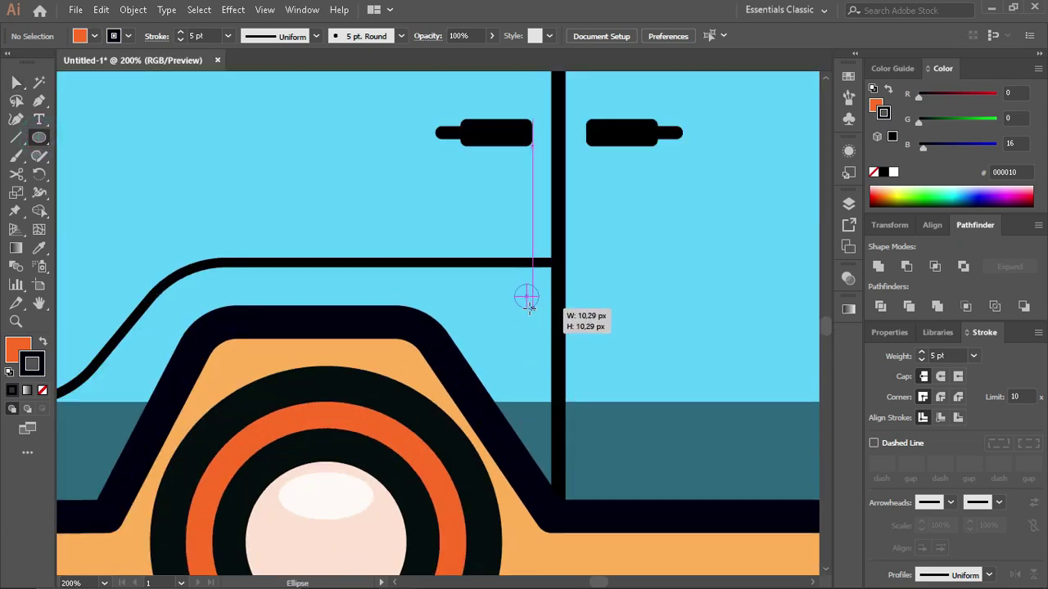
left_click_drag(525, 306, 526, 295)
key("v")
key("i")
left_click(535, 408)
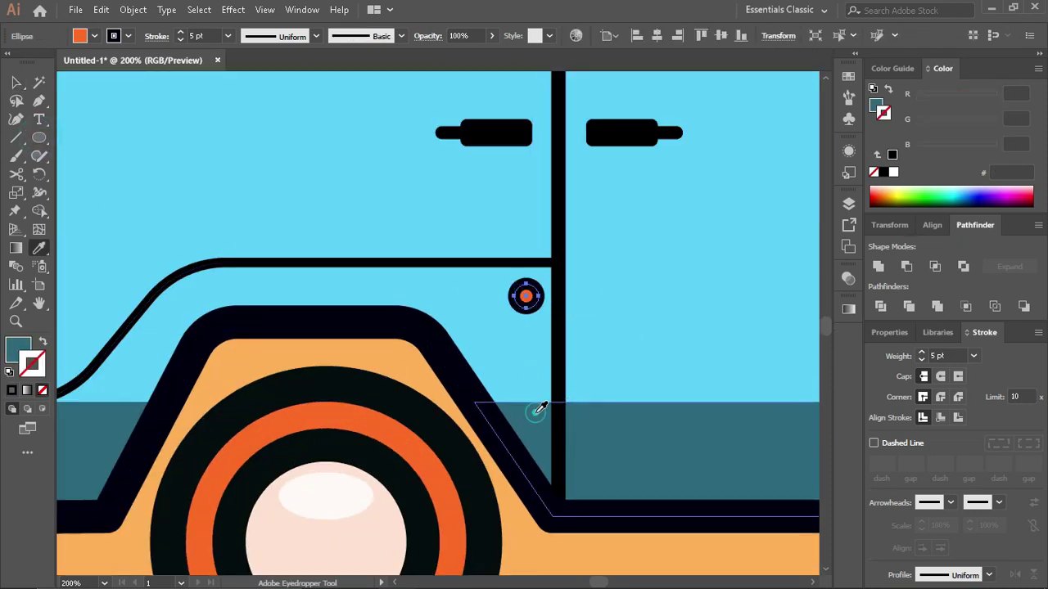
key("v")
scroll(531, 300, "up", 4)
mouse_move(556, 326)
left_mouse_down()
mouse_move(513, 286)
mouse_move(554, 218)
left_mouse_up()
scroll(571, 300, "down", 7)
Step: Select the van's body outline, then the front side window shape
scroll(570, 299, "down", 1)
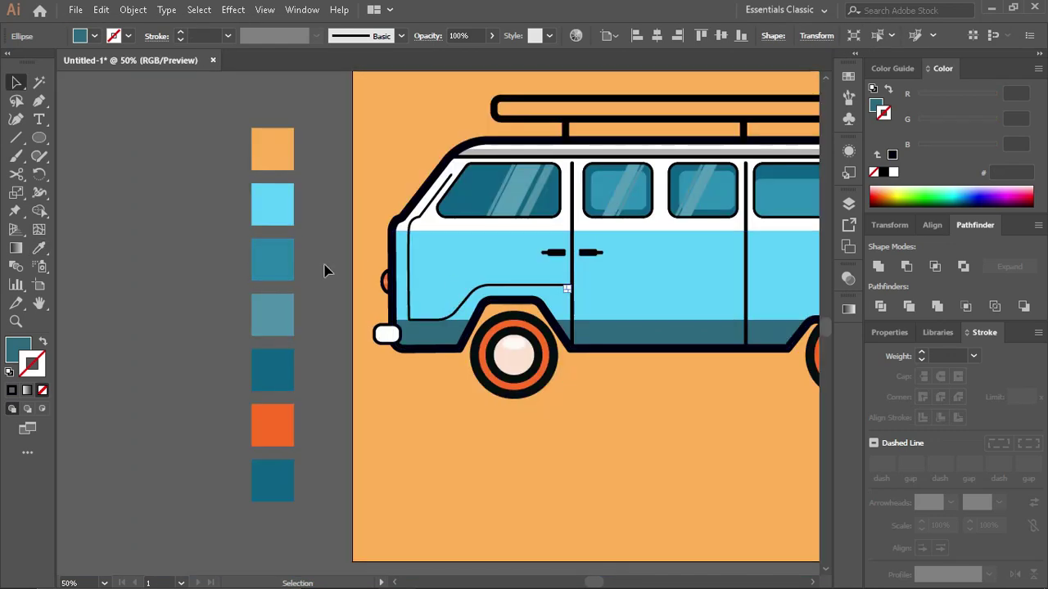
left_click(322, 269)
scroll(398, 347, "right", 2)
scroll(402, 355, "up", 1)
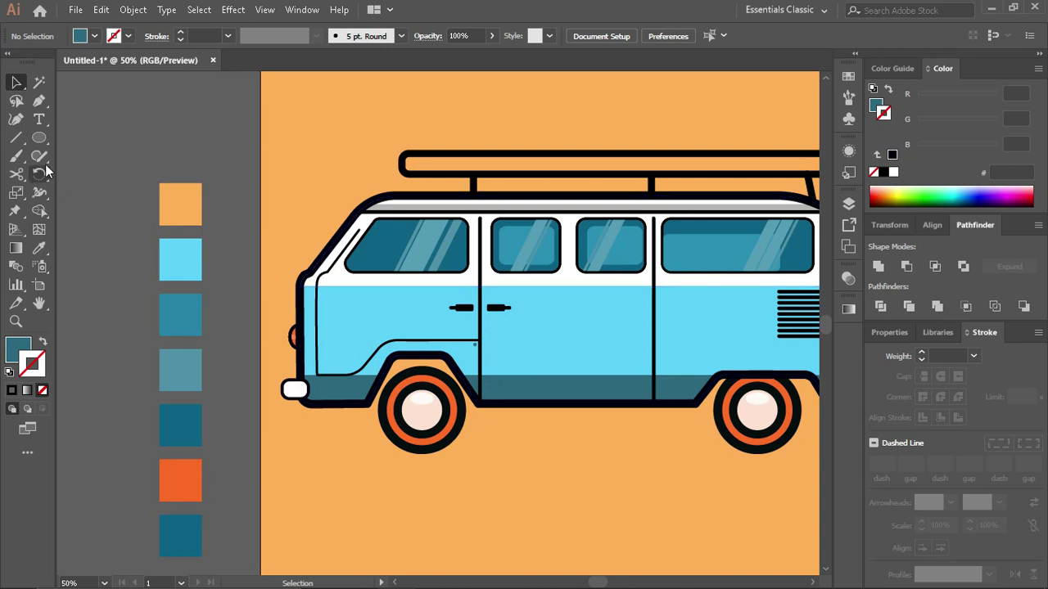
left_click(325, 404)
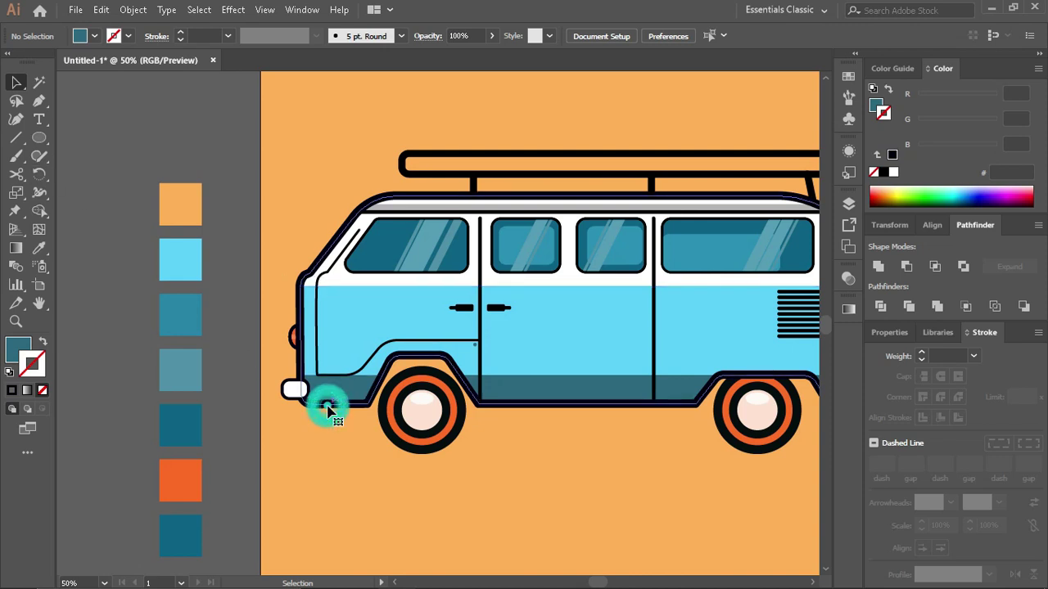
scroll(510, 470, "down", 1)
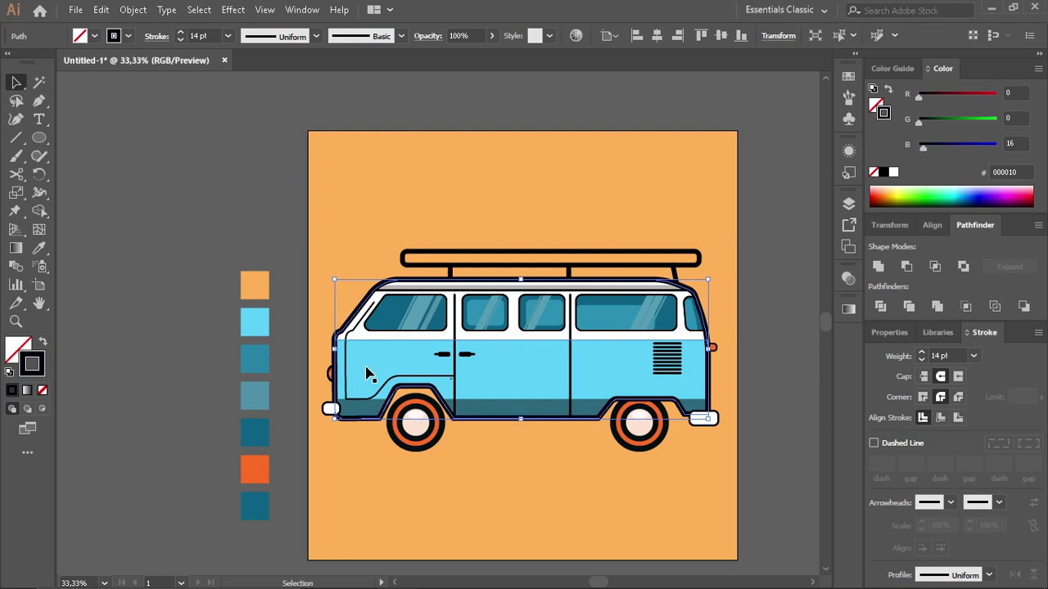
scroll(368, 370, "down", 1)
scroll(373, 367, "down", 1)
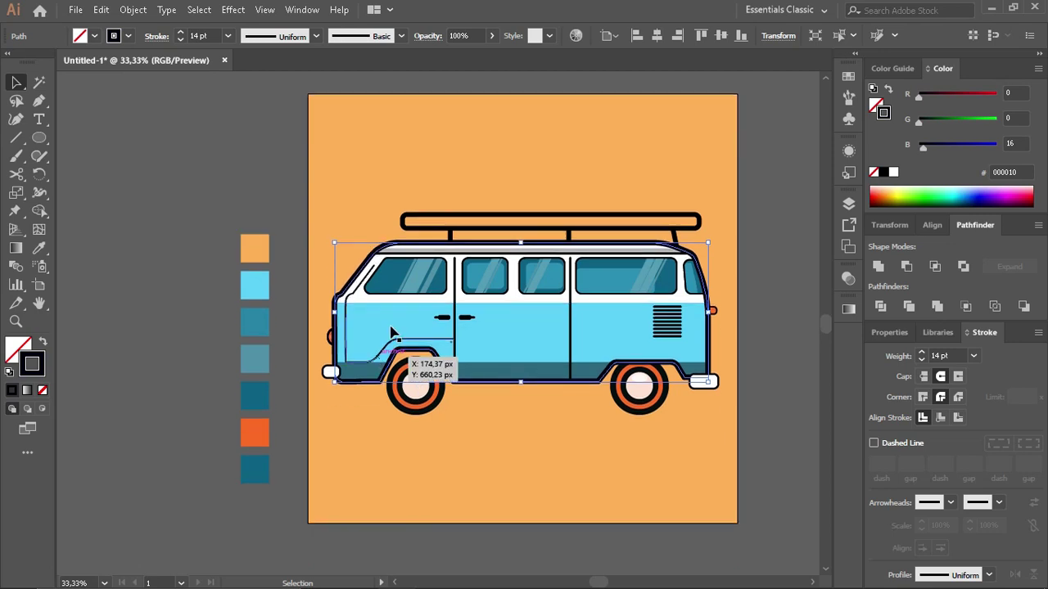
scroll(391, 327, "up", 1)
scroll(393, 328, "up", 2)
scroll(385, 335, "up", 1)
scroll(372, 343, "up", 1)
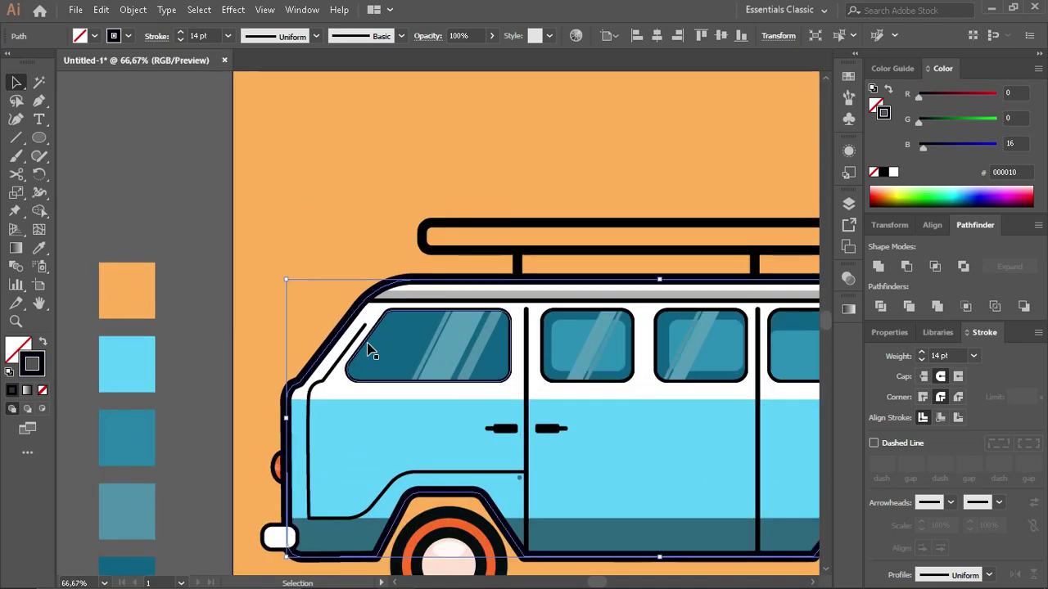
left_click(367, 348)
scroll(368, 350, "up", 2)
Step: Paste a copy of the front window in front, shrink it into the lower-left corner, and color it lighter blue
key("a")
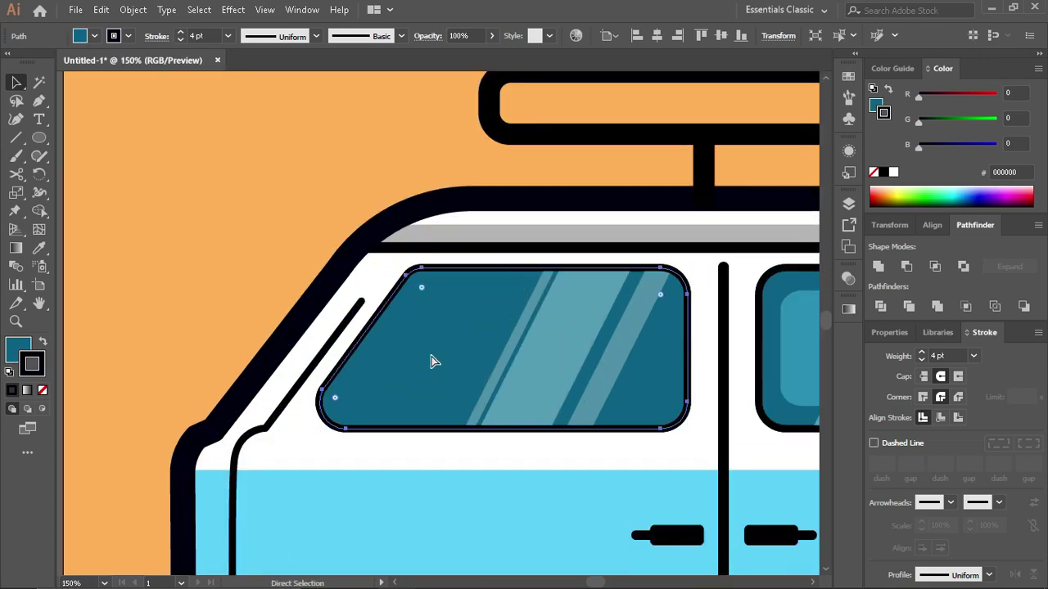
key("v")
key("ctrl+c")
key("ctrl+f")
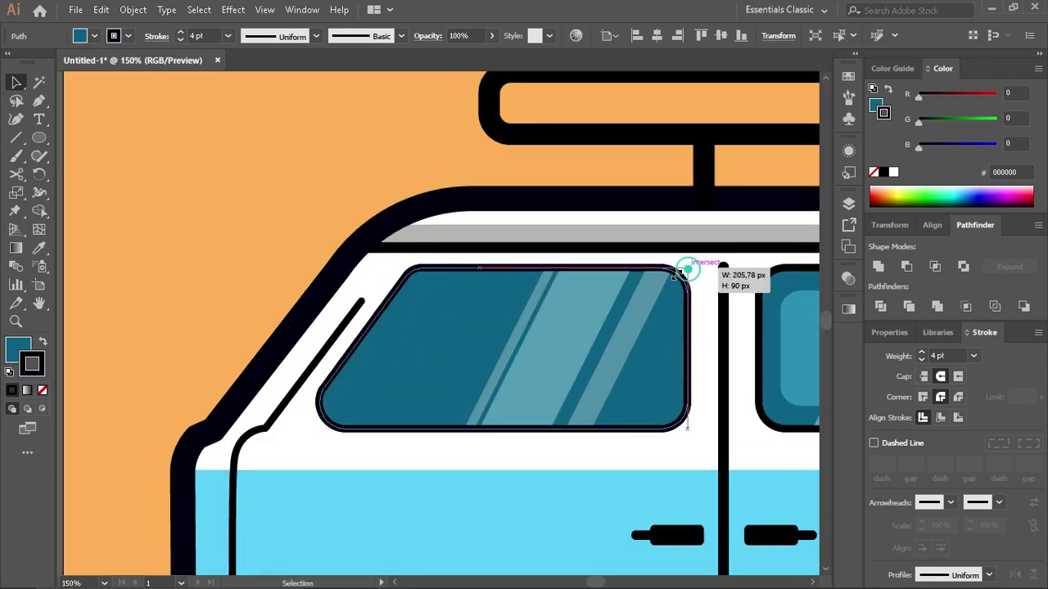
left_click_drag(689, 267, 484, 339)
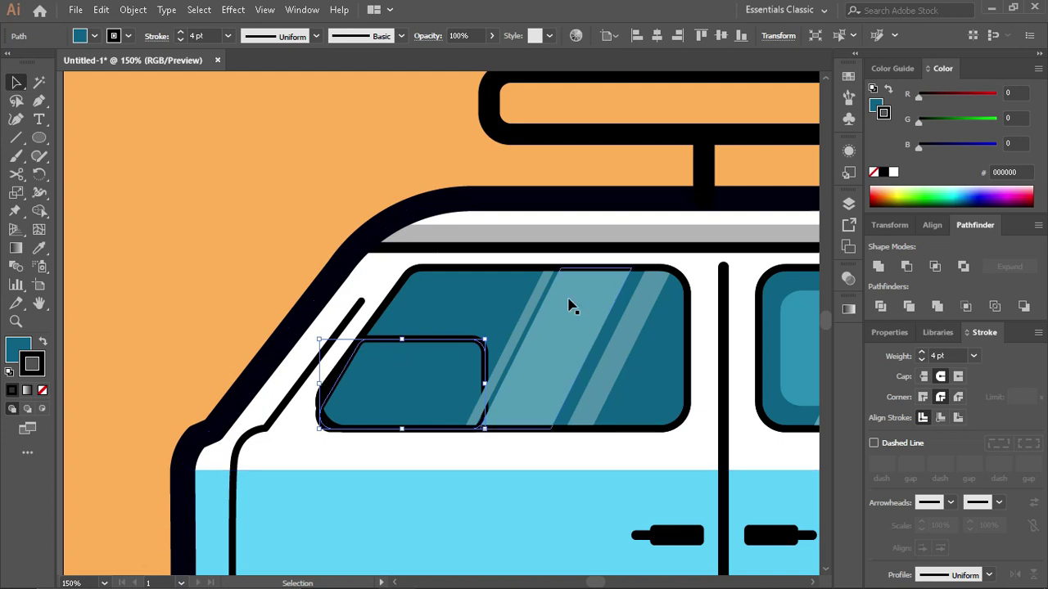
left_click(796, 308)
Step: Move the copy's top-left point up along the window's slanted edge
key("v")
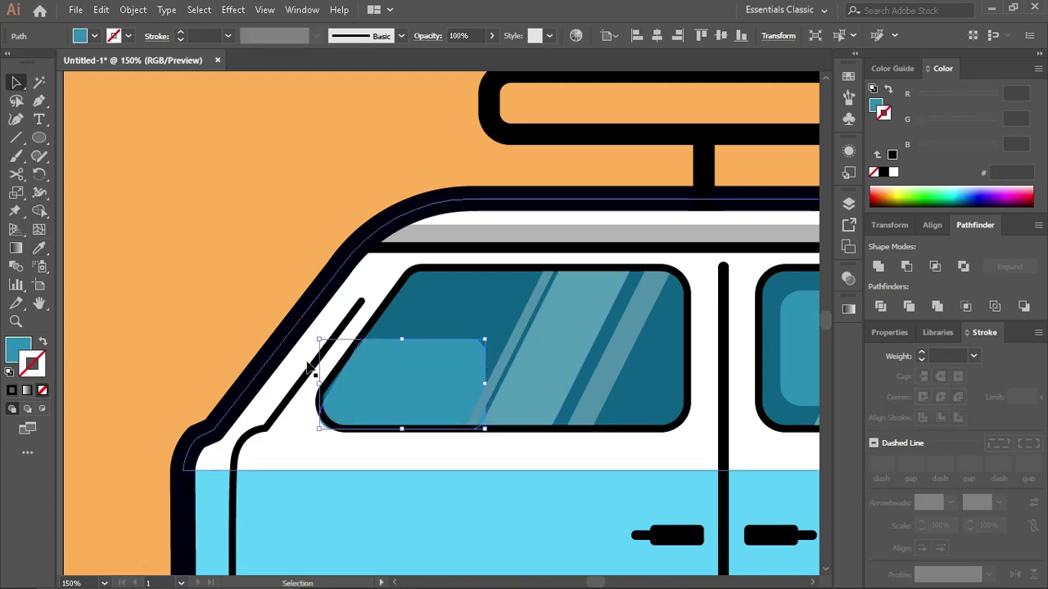
scroll(316, 360, "up", 2)
key("a")
mouse_move(323, 318)
left_mouse_down()
mouse_move(406, 330)
mouse_move(474, 381)
left_mouse_up()
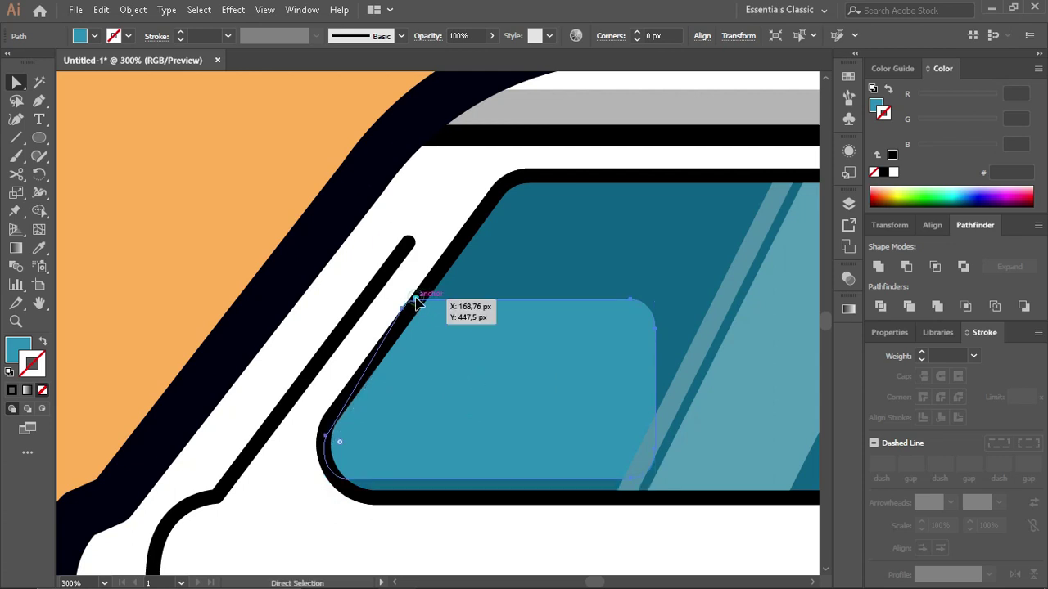
mouse_move(416, 302)
left_mouse_down()
mouse_move(425, 284)
mouse_move(409, 319)
left_mouse_up()
Step: Adjust the inner panel's position and its top-right and lower-left points
left_click(618, 320)
left_click_drag(660, 324, 660, 319)
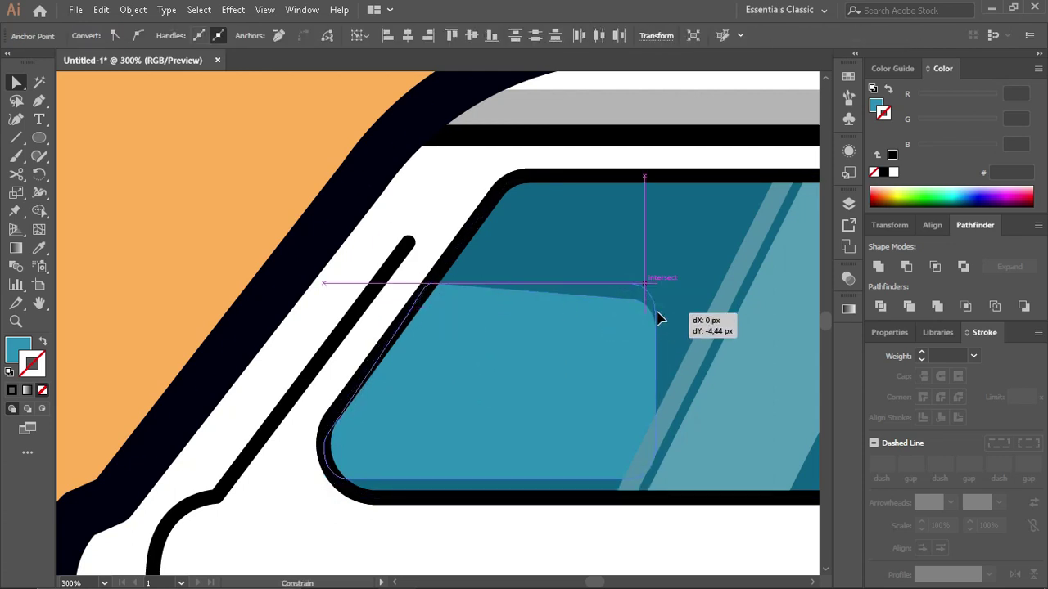
left_click_drag(545, 442, 547, 456)
left_click_drag(385, 419, 416, 437)
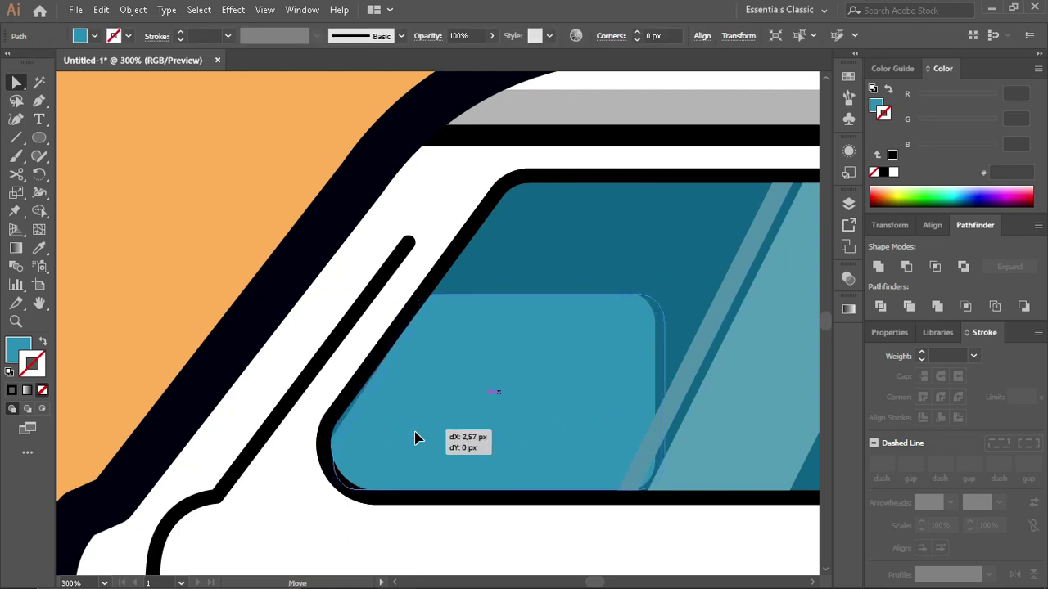
left_click_drag(494, 383, 483, 375)
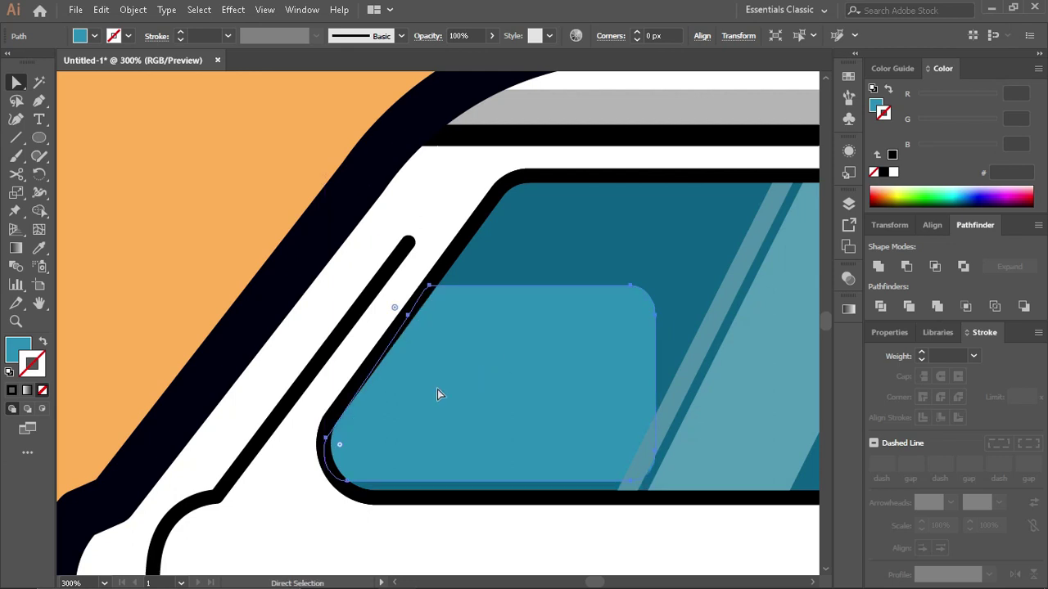
left_click_drag(327, 442, 326, 437)
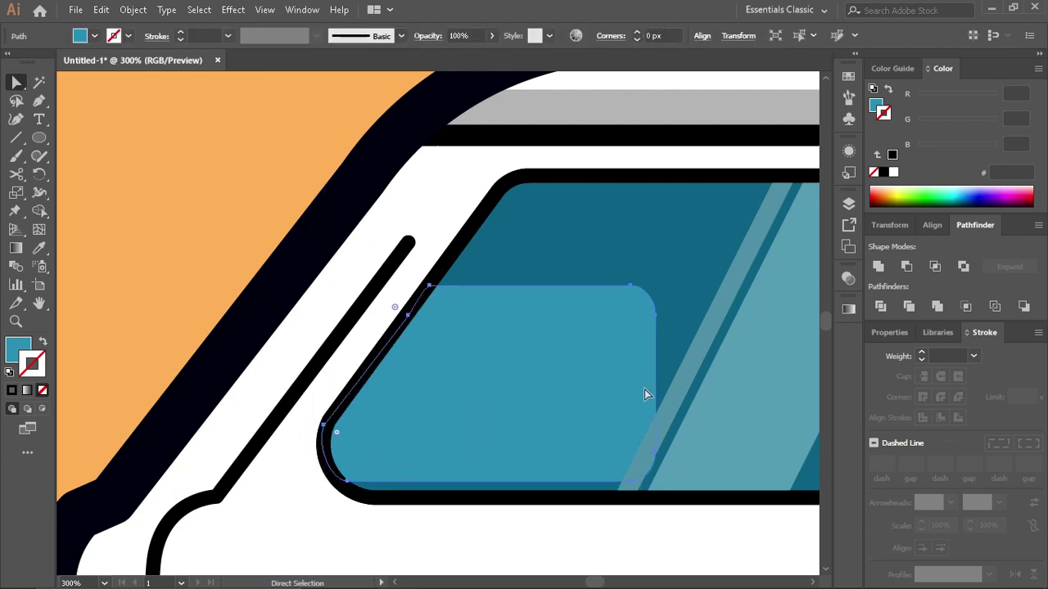
Step: Narrow the highlight panel and align its top-left corner with the slanted edge
left_click_drag(655, 383, 519, 383)
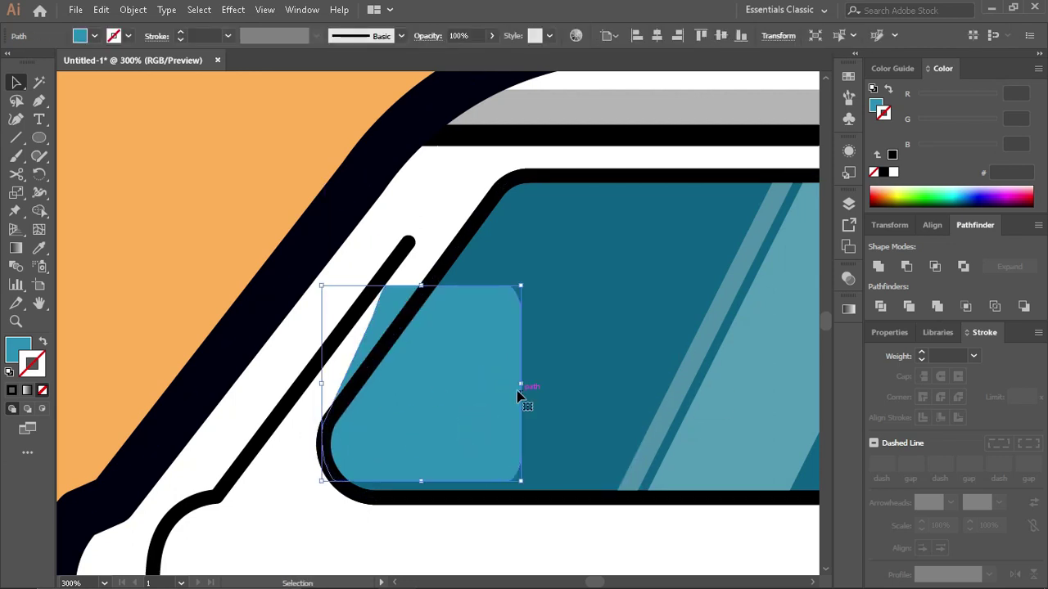
left_click(385, 288)
mouse_move(375, 311)
left_mouse_down()
mouse_move(400, 329)
mouse_move(410, 293)
mouse_move(419, 297)
mouse_move(402, 327)
left_mouse_up()
Step: Fine-tune a corner point of the front window's highlight panel
key("ctrl+1")
left_click(462, 390)
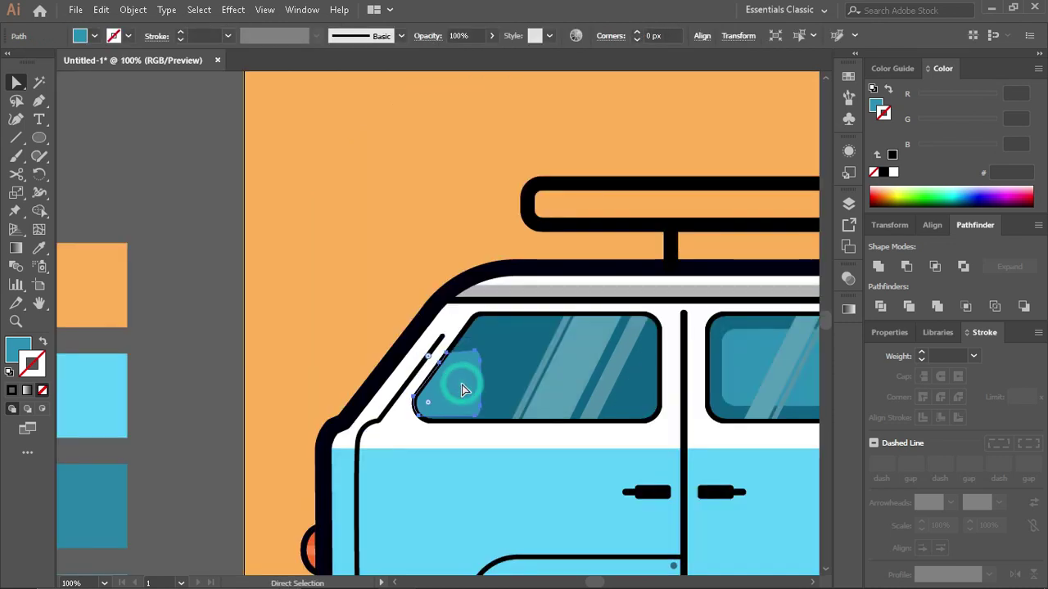
left_click_drag(481, 364, 479, 363)
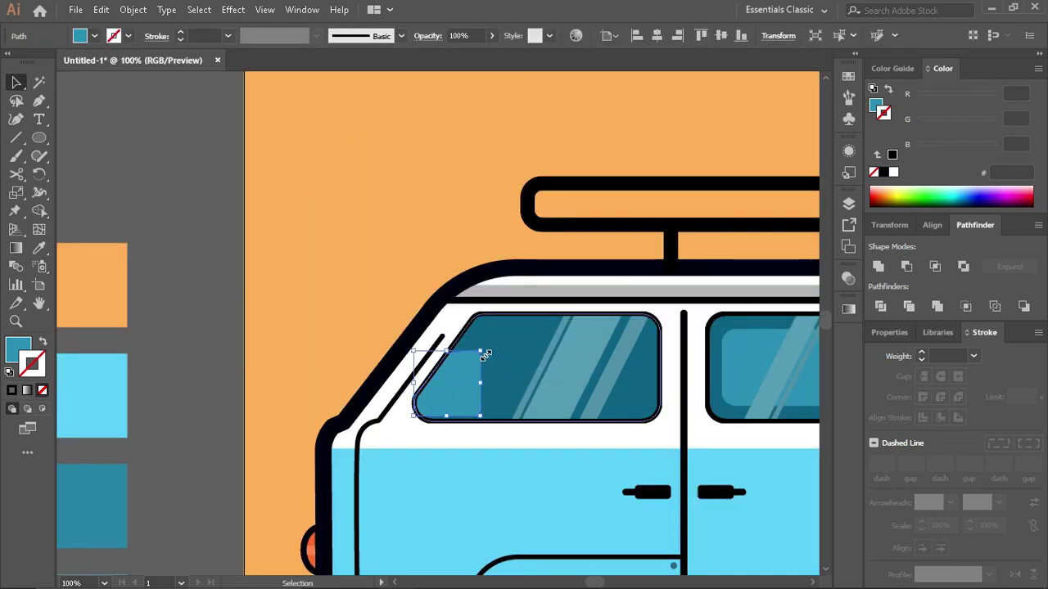
key("v")
key("ctrl+shift+a")
Step: Try a smaller, rounded, narrowed inset copy of the front window frame, then delete it
left_click(501, 373)
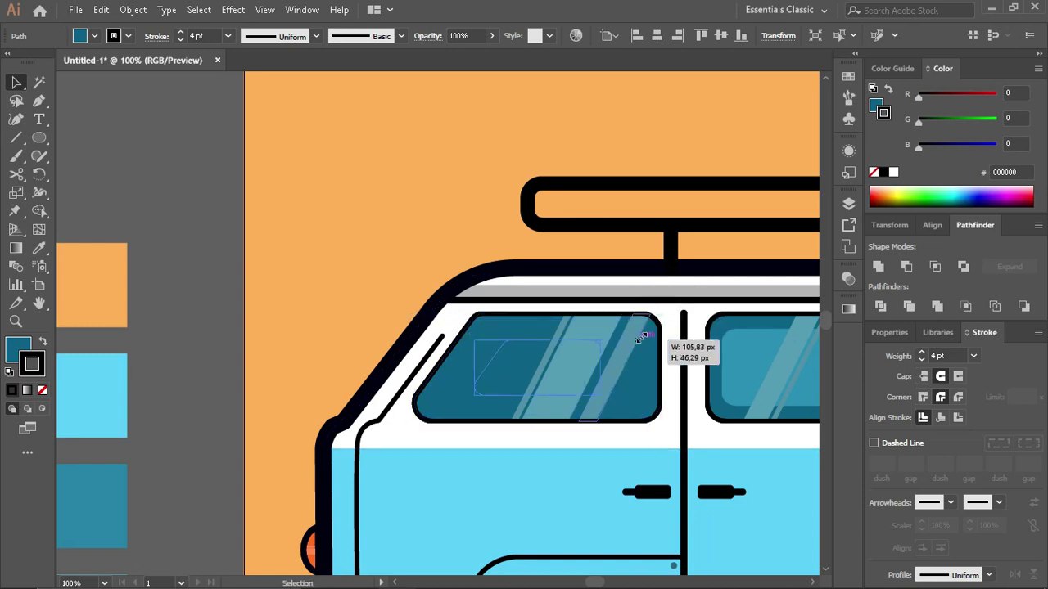
left_click_drag(659, 315, 610, 336)
key("a")
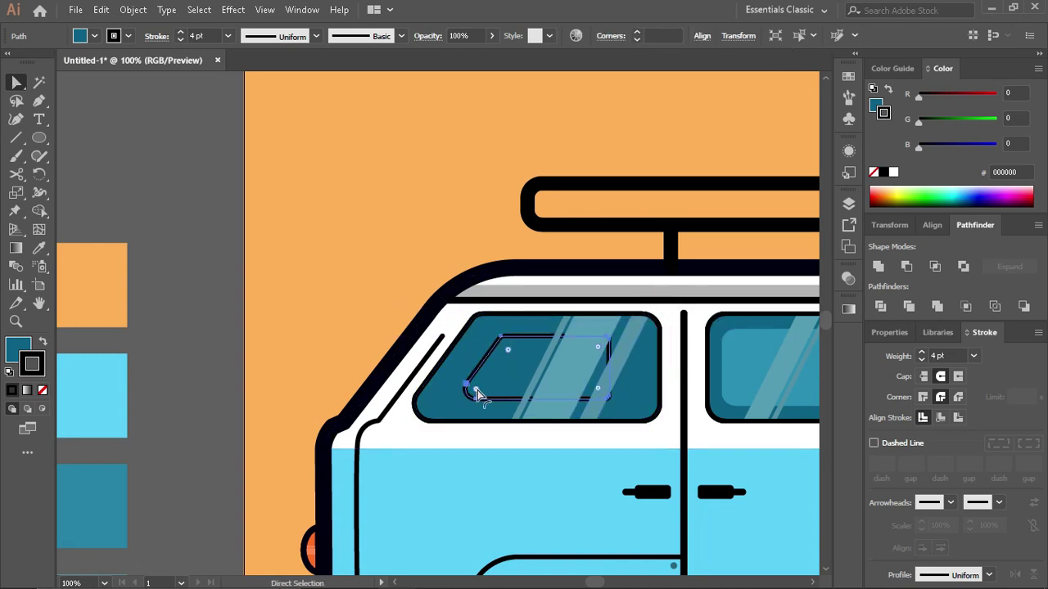
mouse_move(479, 394)
left_mouse_down()
mouse_move(573, 372)
mouse_move(474, 375)
left_mouse_up()
key("ctrl+plus")
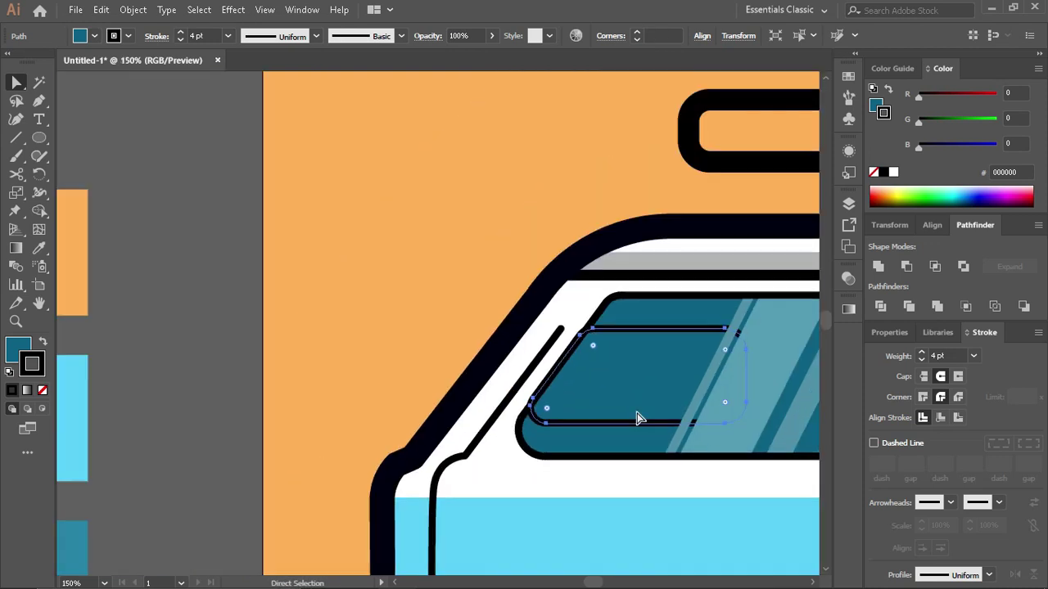
key("v")
left_click_drag(745, 375, 633, 375)
key("ctrl+plus")
key("ctrl+plus")
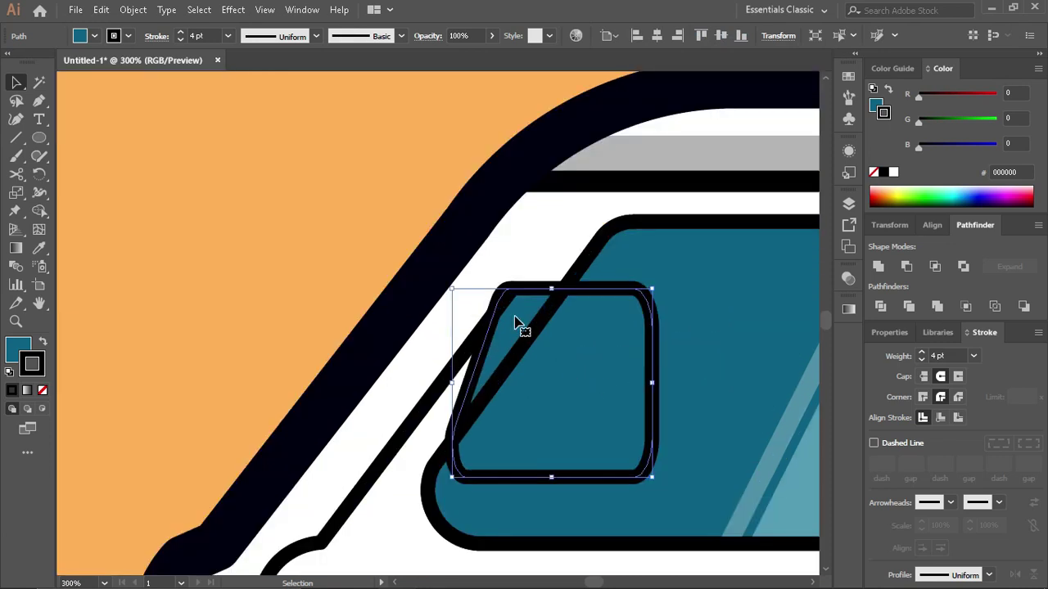
key("Delete")
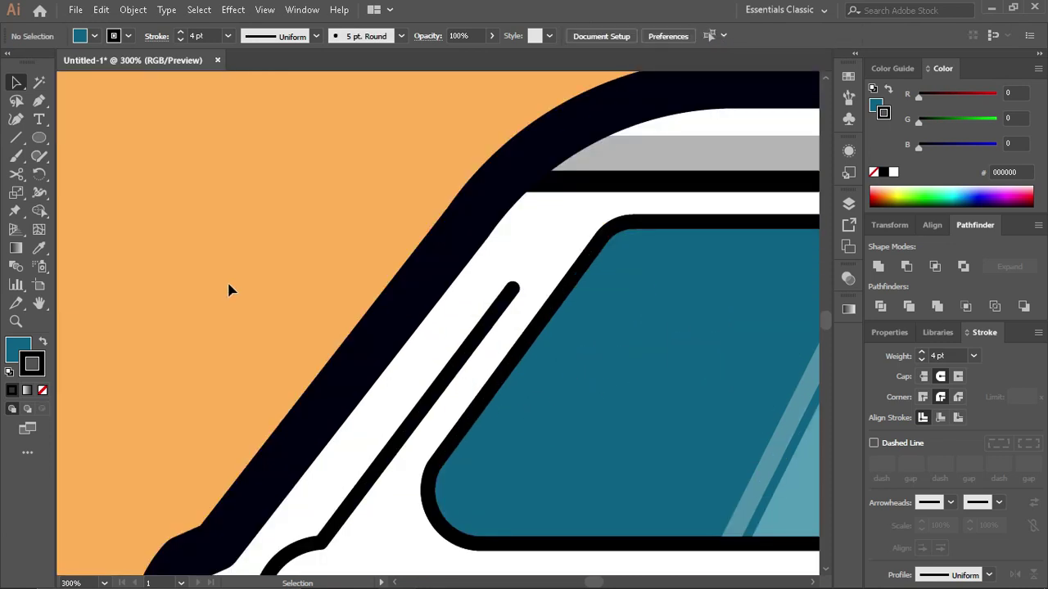
Step: Pen-draw a four-sided vent pane in the window's slanted corner and round its corners to 5.82 px
left_click(37, 95)
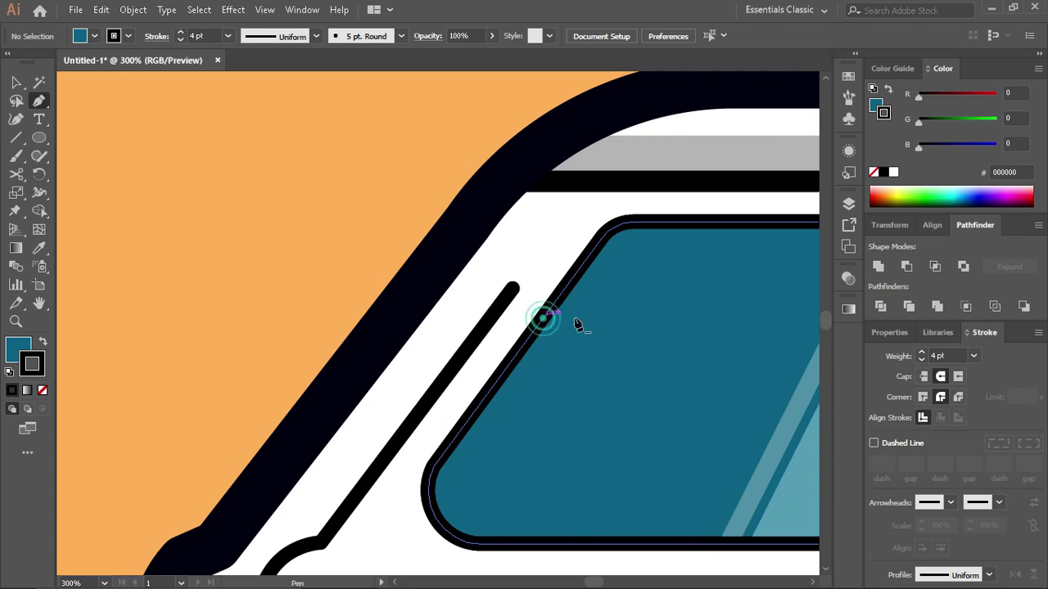
left_click(542, 318)
left_click(622, 318)
left_click(622, 496)
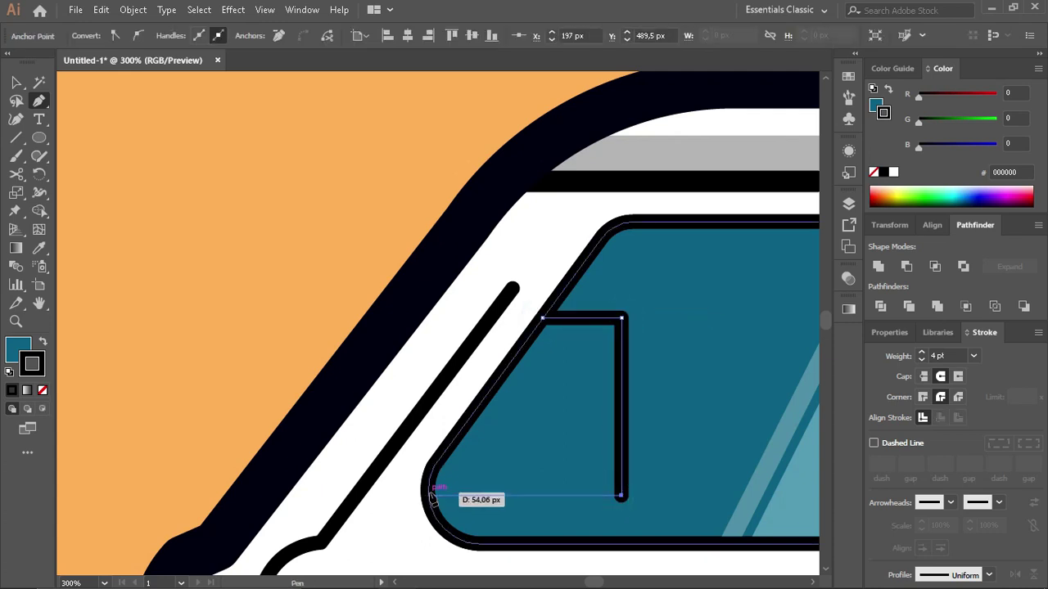
left_click(432, 496)
left_click(432, 466)
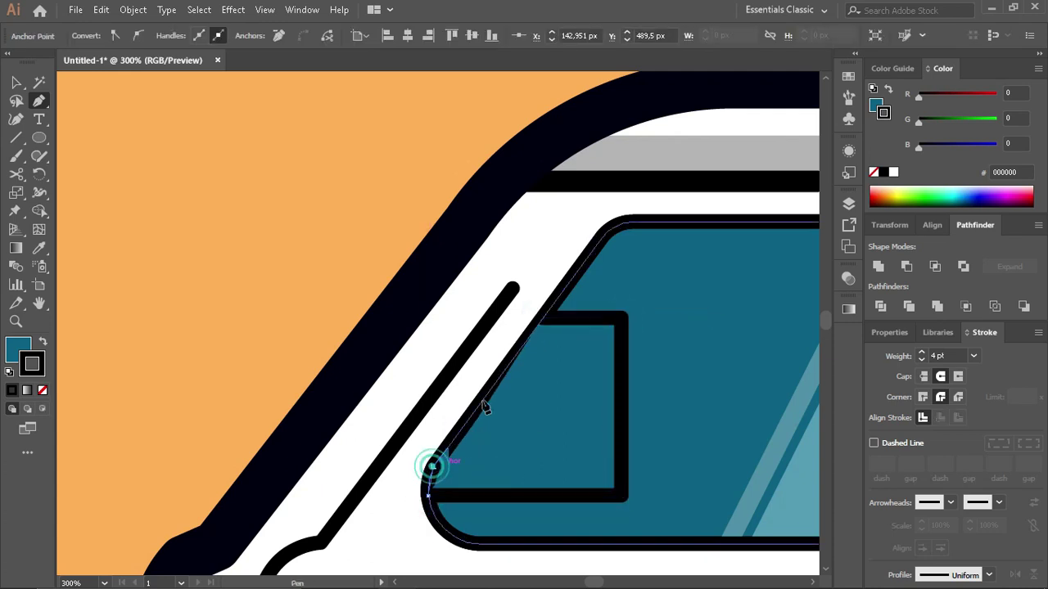
left_click(543, 319)
key("v")
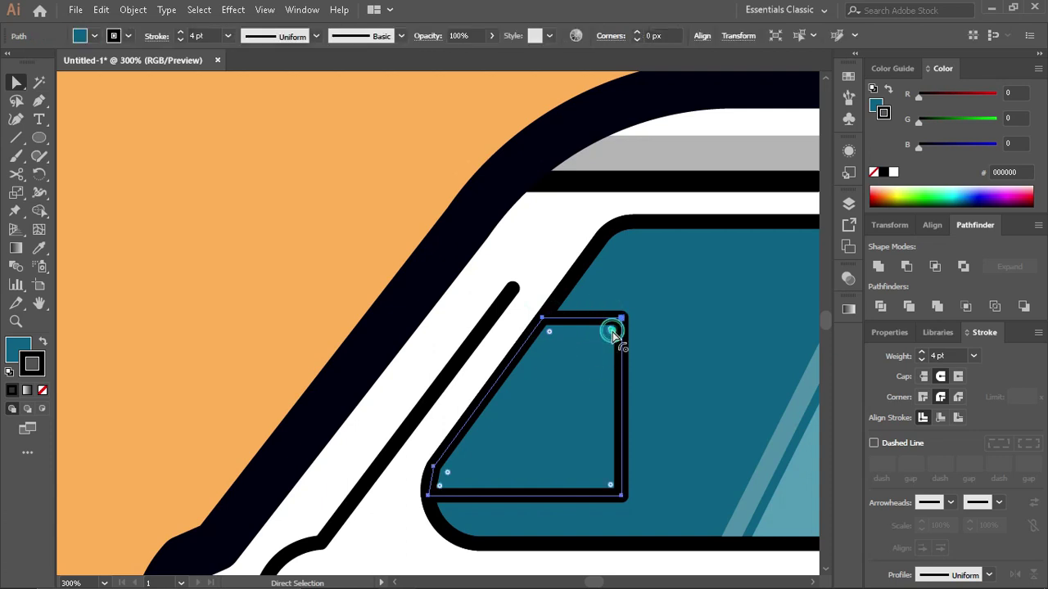
left_click(637, 36)
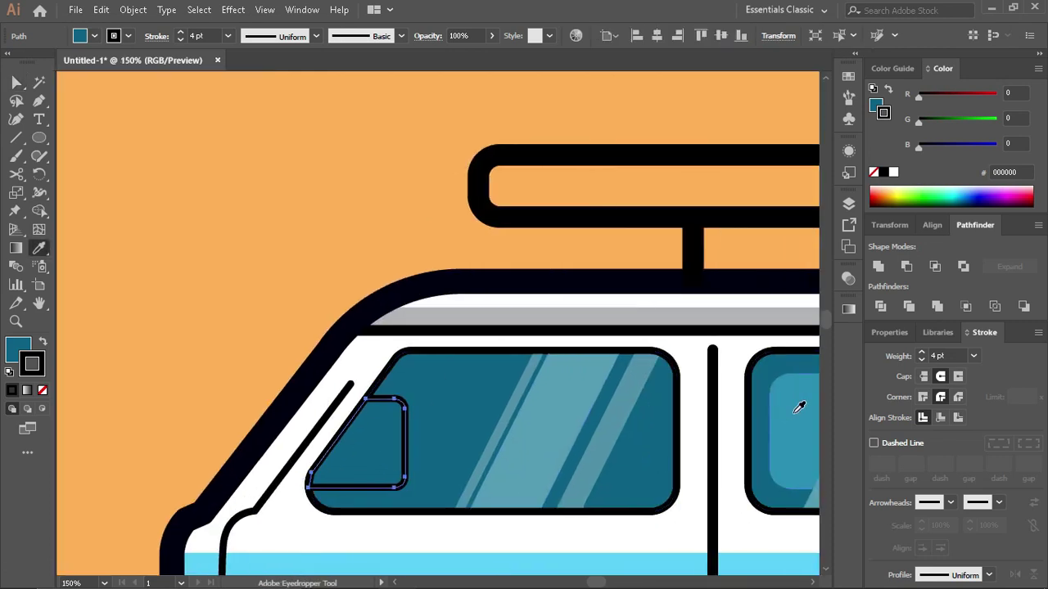
Step: Shift the rear window's light inner panel up and right to centre it in its dark frame
left_click(386, 368)
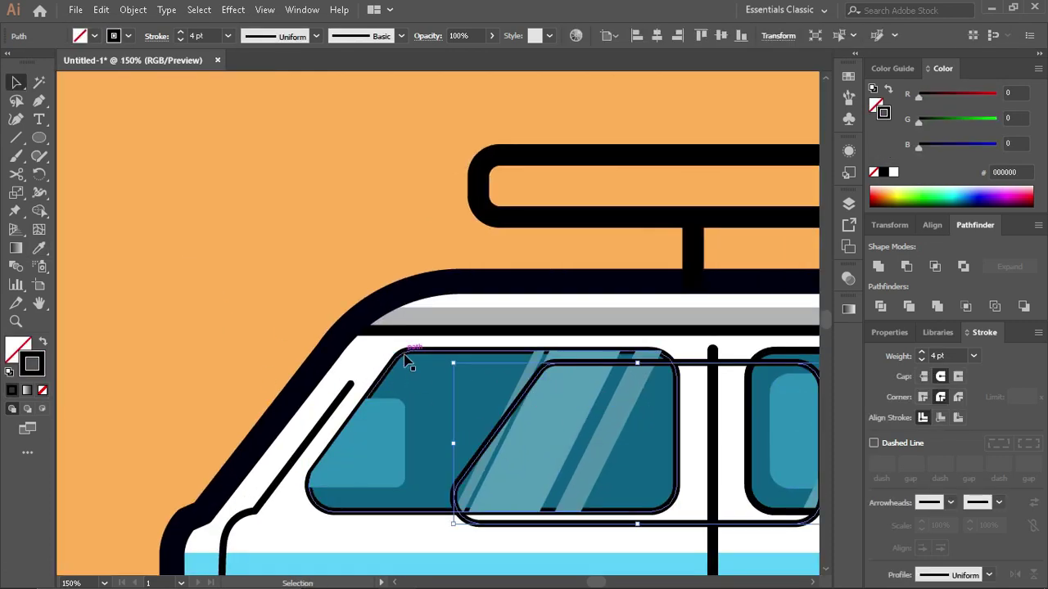
left_click(220, 290)
scroll(233, 317, "down", 3)
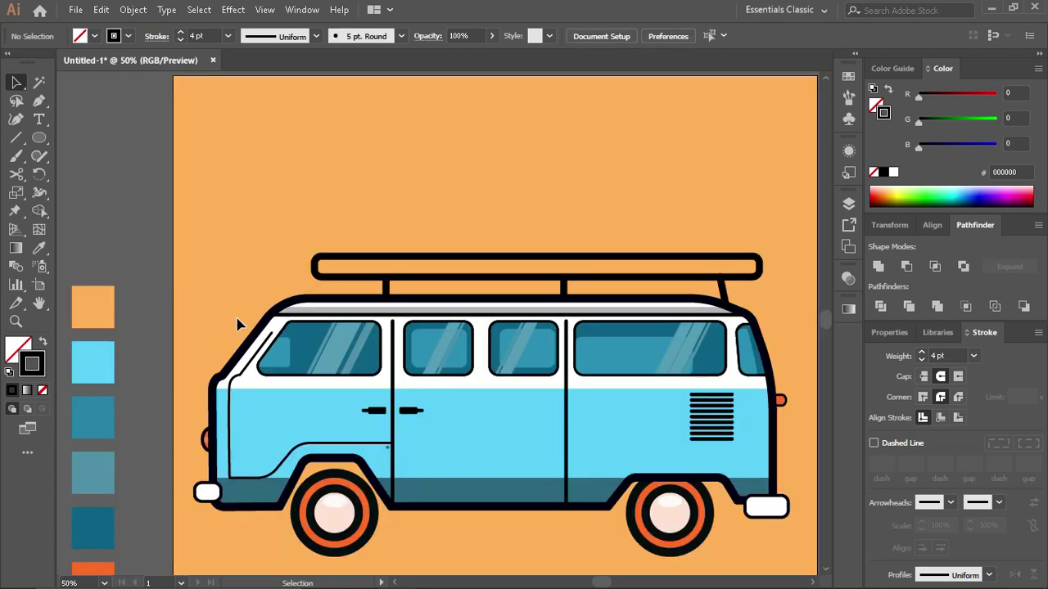
scroll(626, 366, "up", 2)
scroll(626, 366, "down", 1)
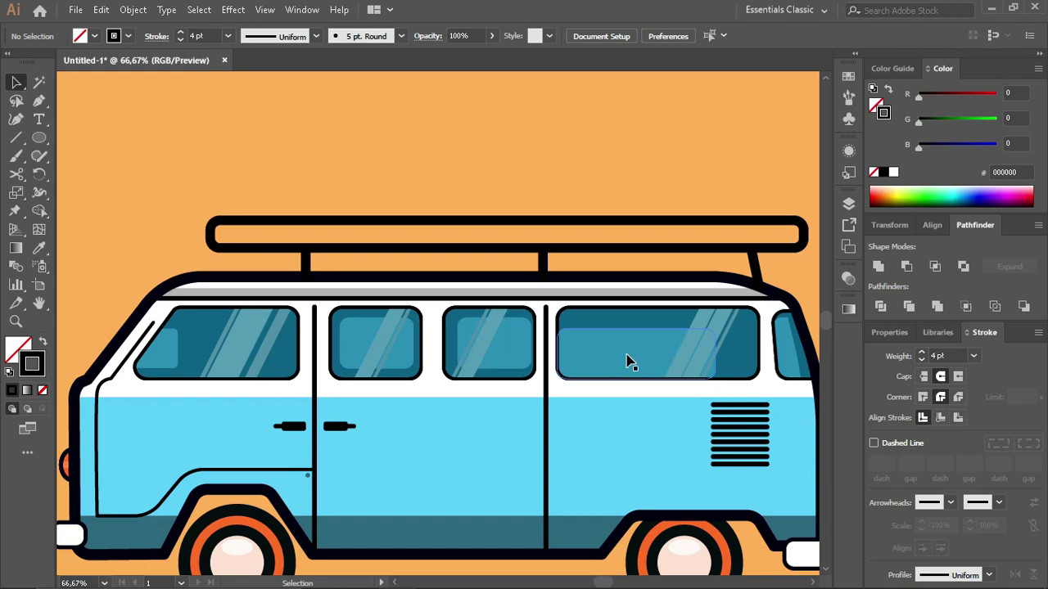
left_click_drag(601, 352, 615, 338)
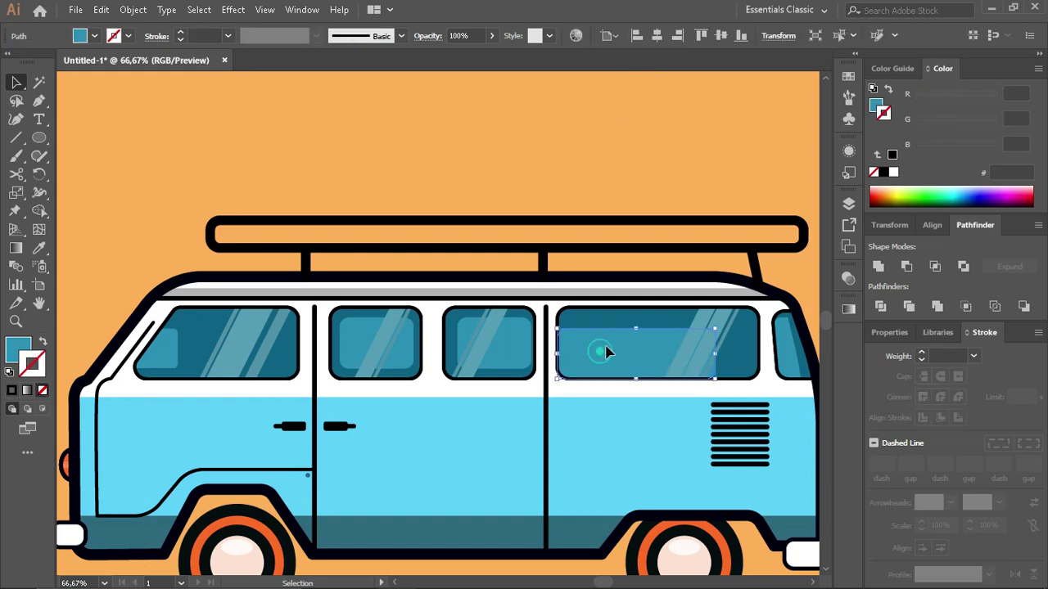
left_click(615, 82)
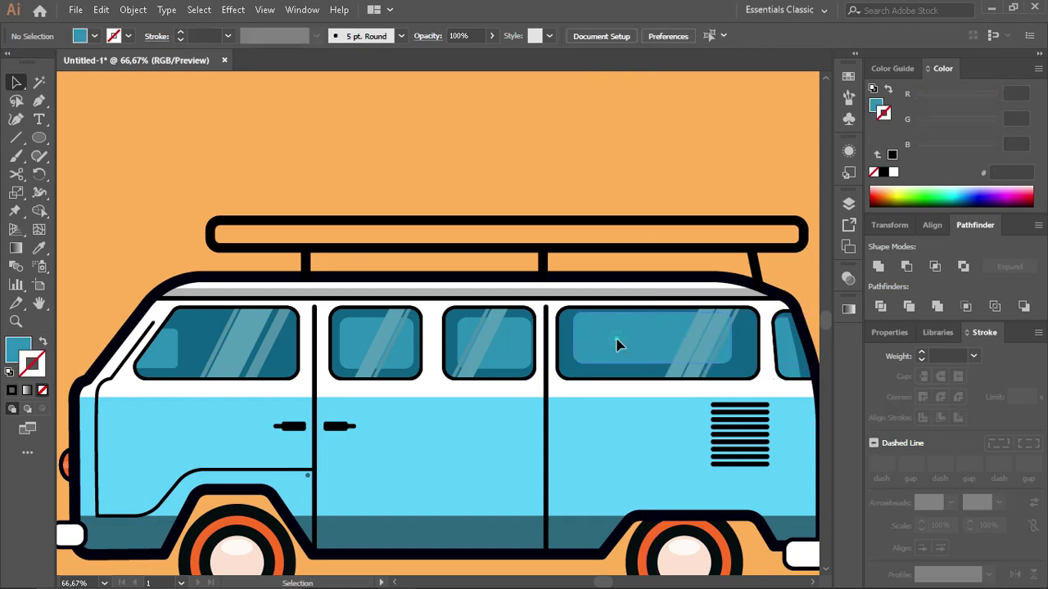
scroll(660, 230, "down", 2)
Step: Widen the rear window's main glare stripe by nudging its left-edge anchors left twice
scroll(660, 230, "up", 1)
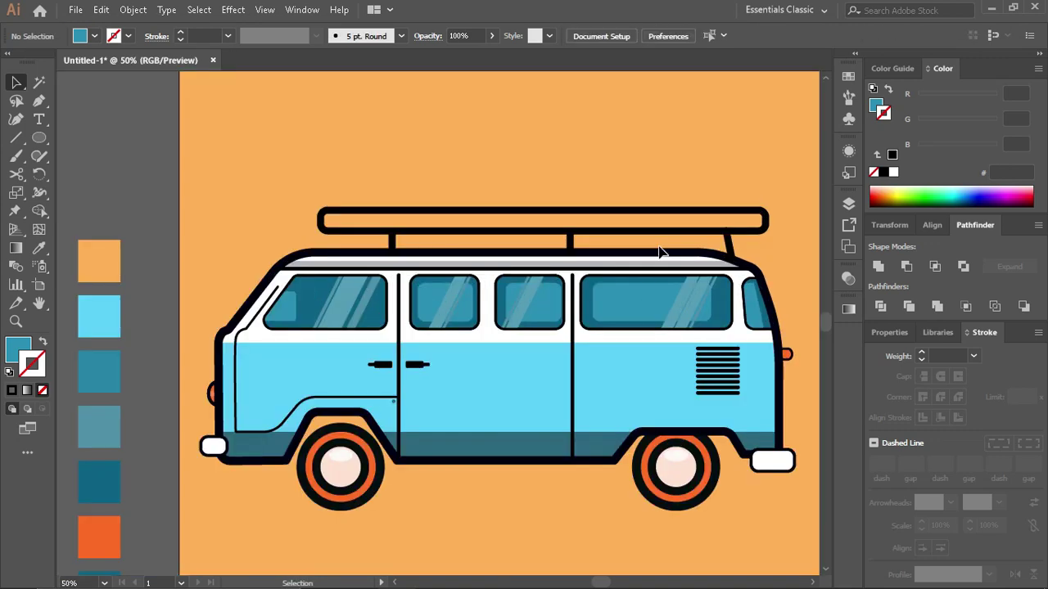
scroll(690, 309, "up", 3)
left_click_drag(647, 300, 558, 308)
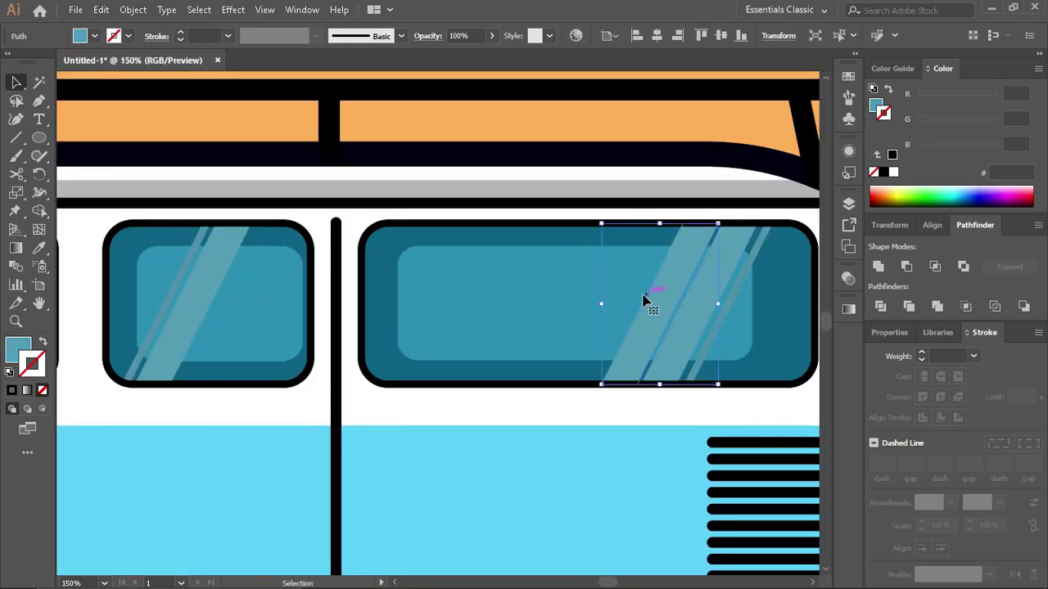
key("ctrl+z")
left_click(688, 224, "ctrl")
key("shift+Left")
key("shift+Left")
key("shift+Left")
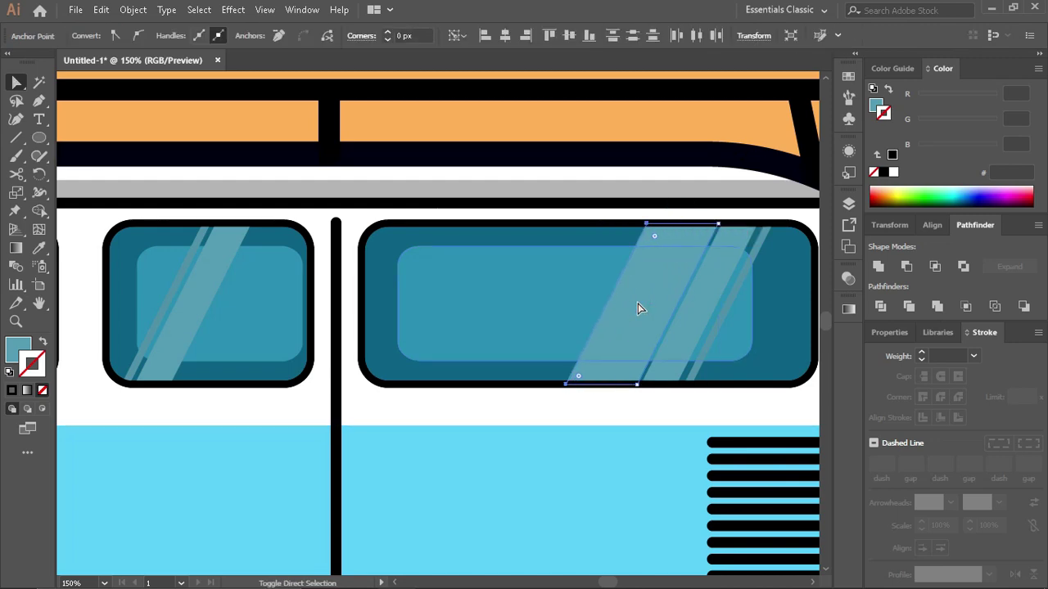
key("shift+Left")
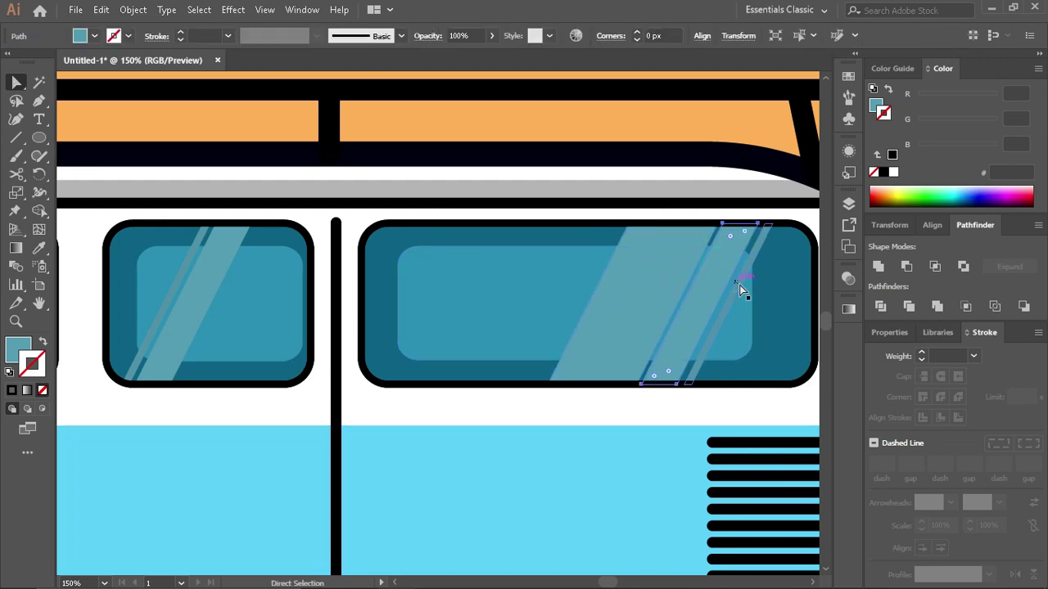
key("ctrl+shift+a")
Step: Move the thin right glare stripe slightly right into place on the rear window
key("ctrl+0")
scroll(571, 122, "up", 4)
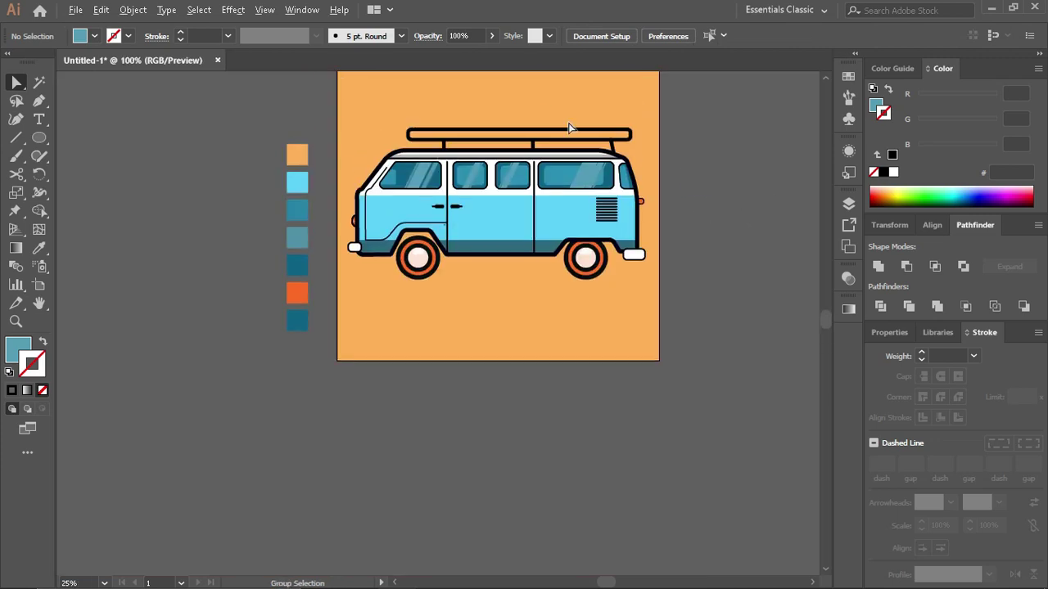
scroll(662, 247, "up", 1)
left_click(736, 424)
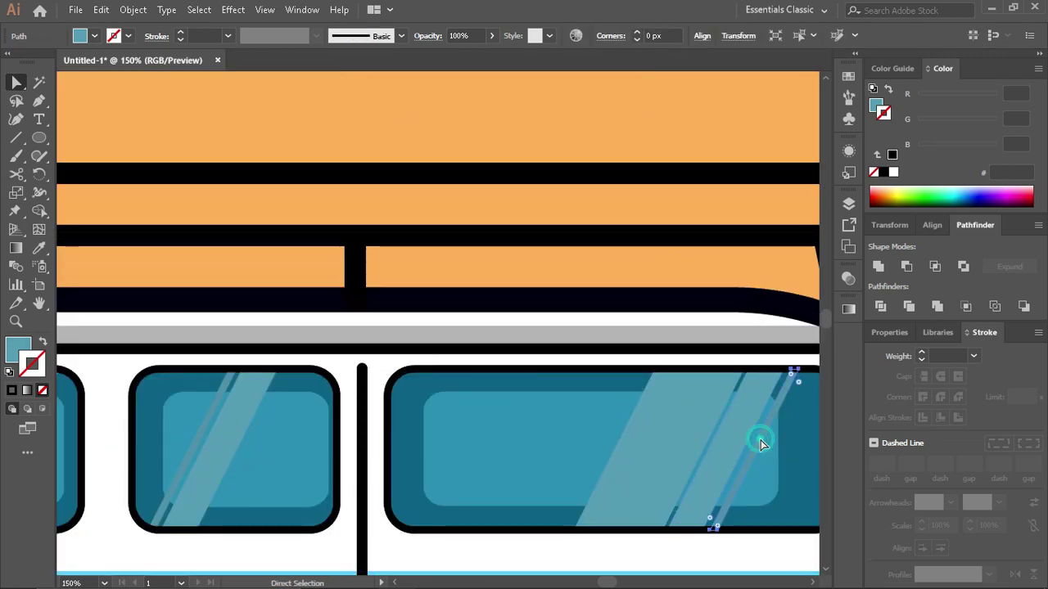
key("v")
key("ctrl+shift+a")
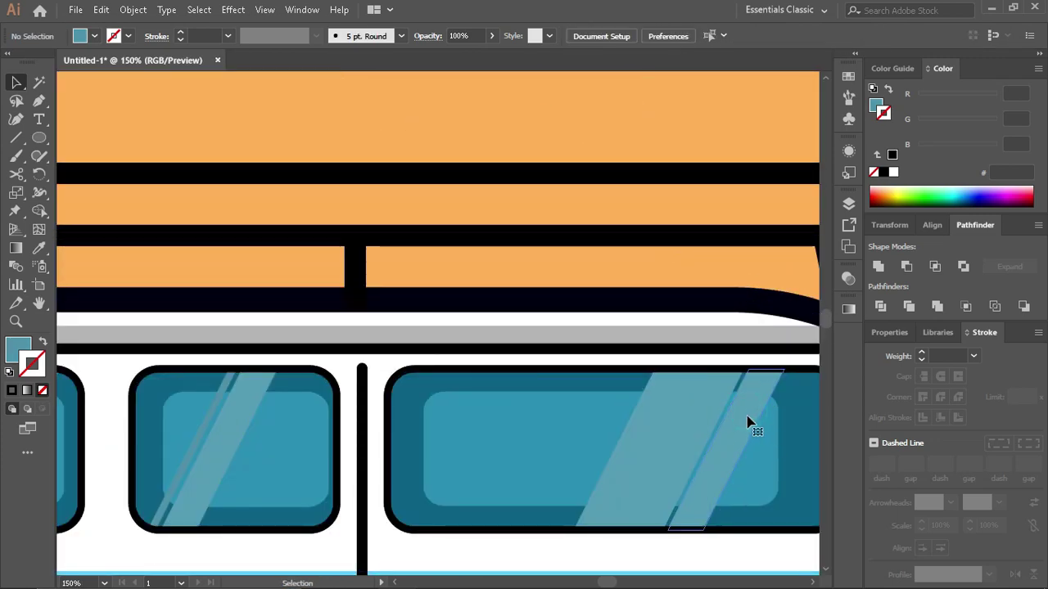
left_click_drag(749, 421, 756, 421)
key("ctrl+shift+a")
scroll(610, 327, "down", 4)
scroll(348, 389, "up", 1)
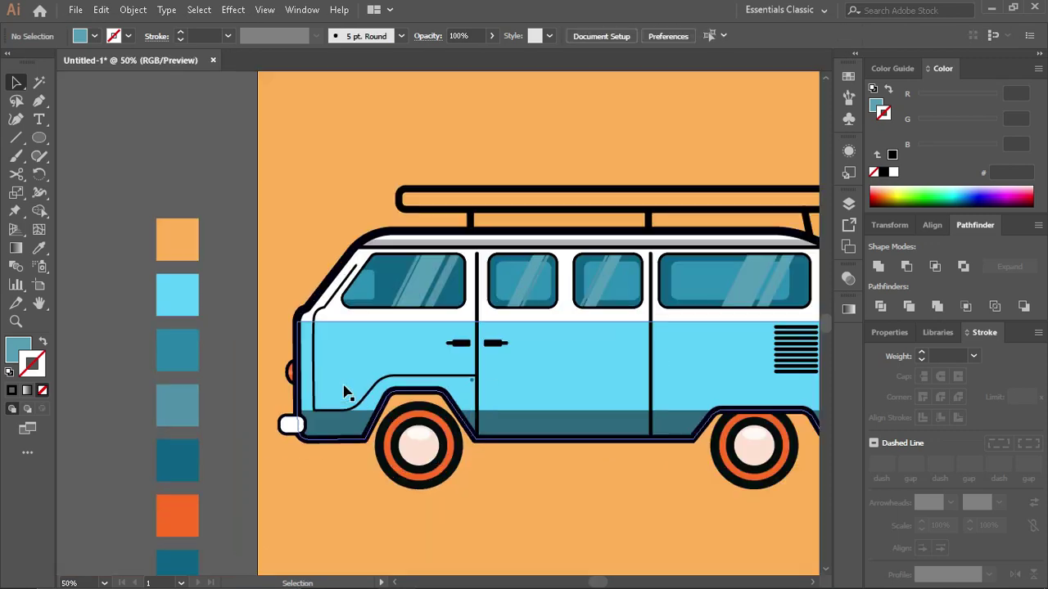
Step: Add an anchor point to the van's black body outline just before the front wheel
scroll(352, 471, "up", 1)
left_click(397, 370)
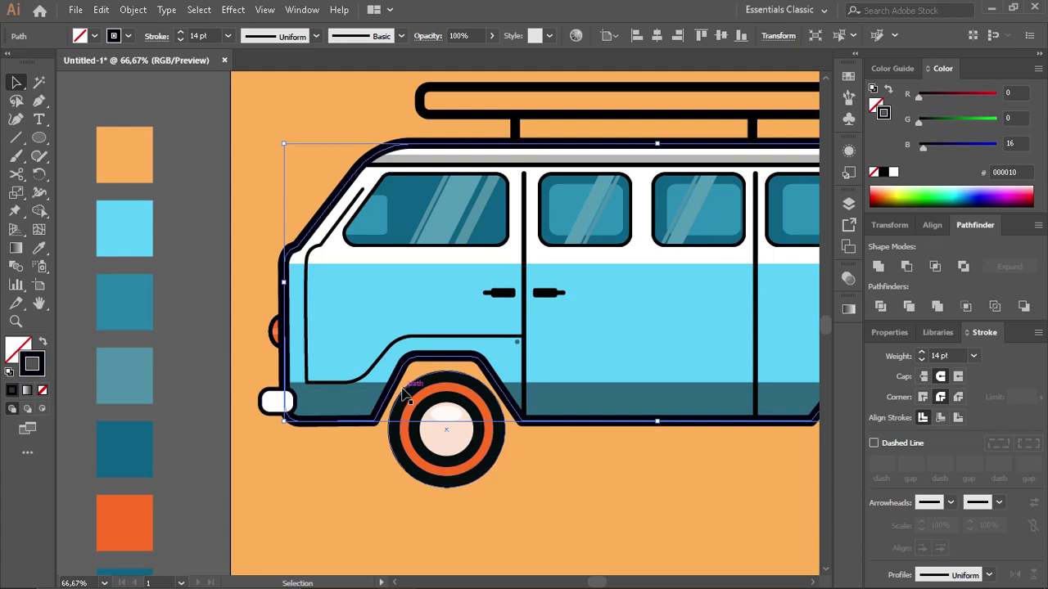
left_click(38, 100)
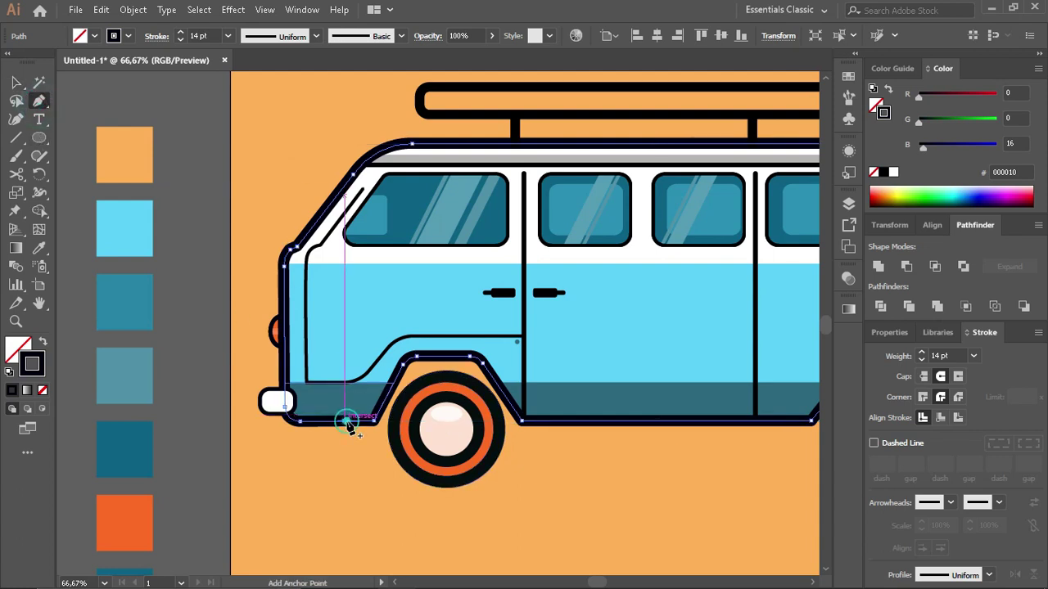
left_click(347, 421)
left_click(17, 82)
left_click(197, 142)
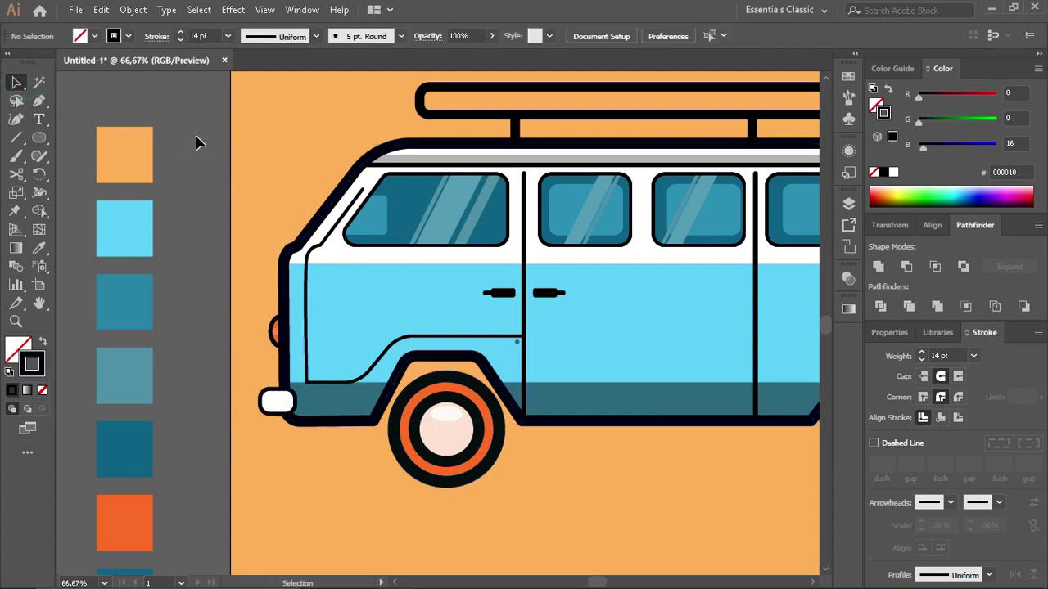
Step: Ungroup the front wheel and fill its outer tyre ellipse with 000000
left_click(410, 417)
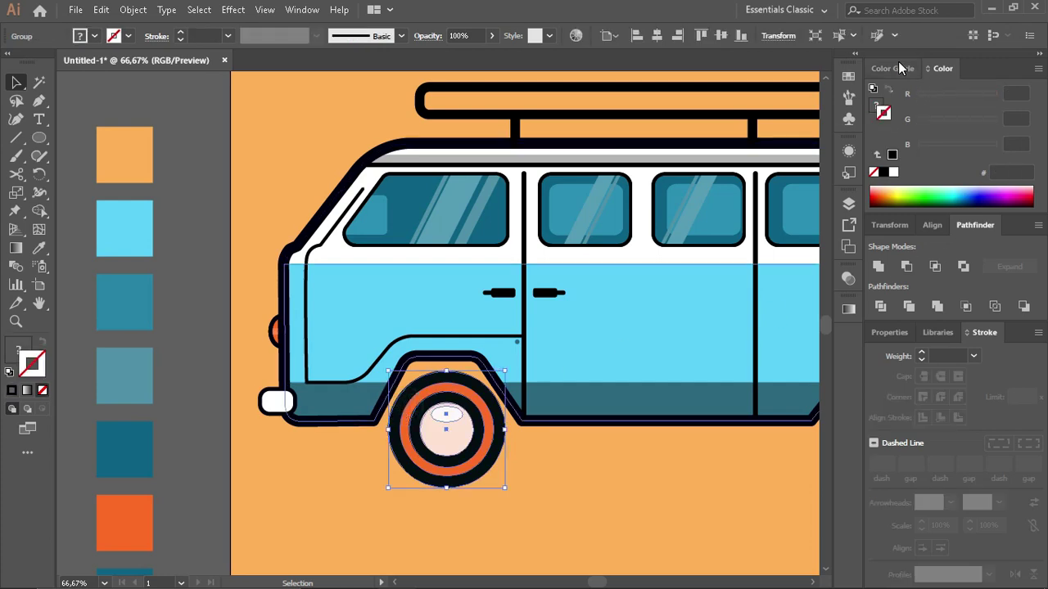
right_click(501, 469)
left_click(532, 346)
left_click(561, 543)
left_click(494, 457)
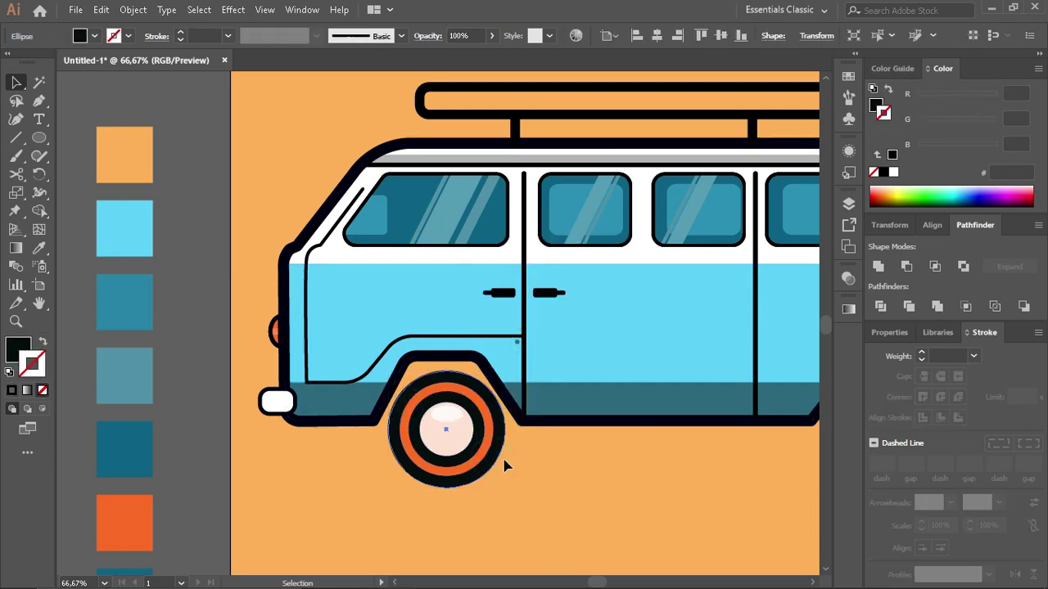
left_click(875, 105)
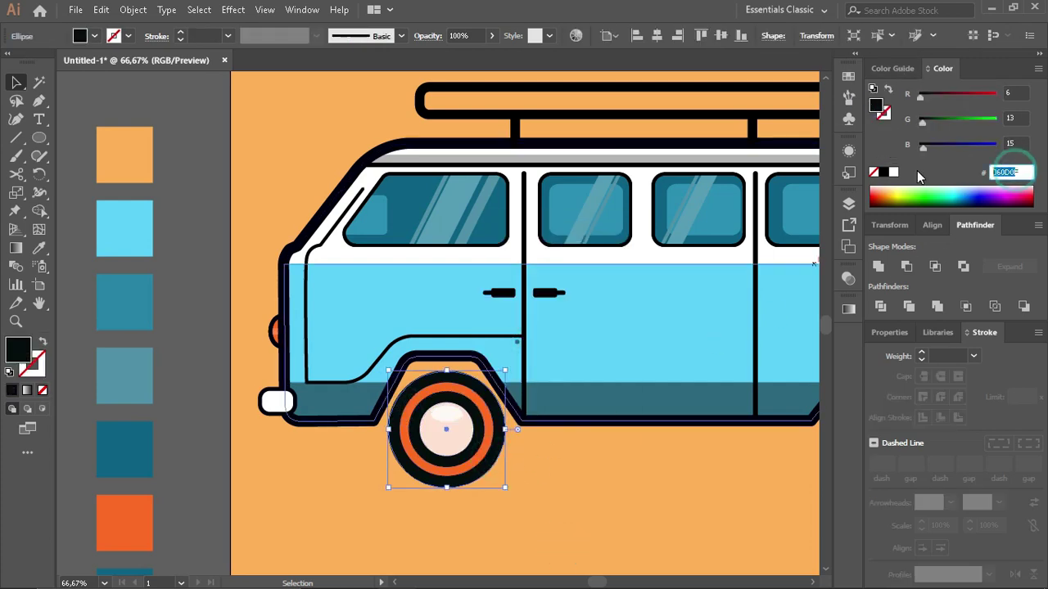
left_click(884, 173)
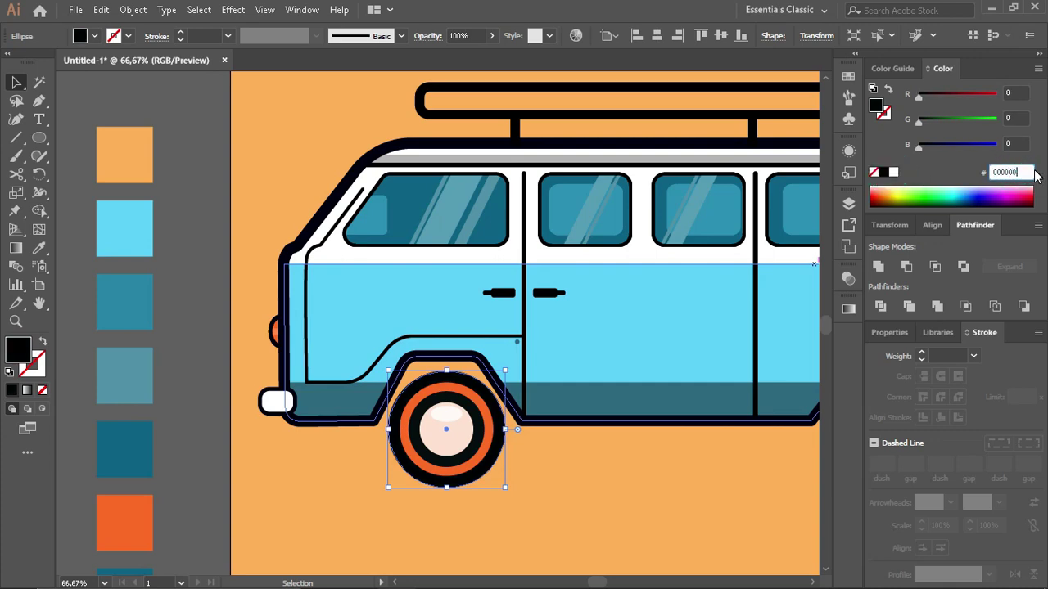
Step: Fill the rear wheel's outer tyre ellipse with pure black 000000
left_click(531, 484)
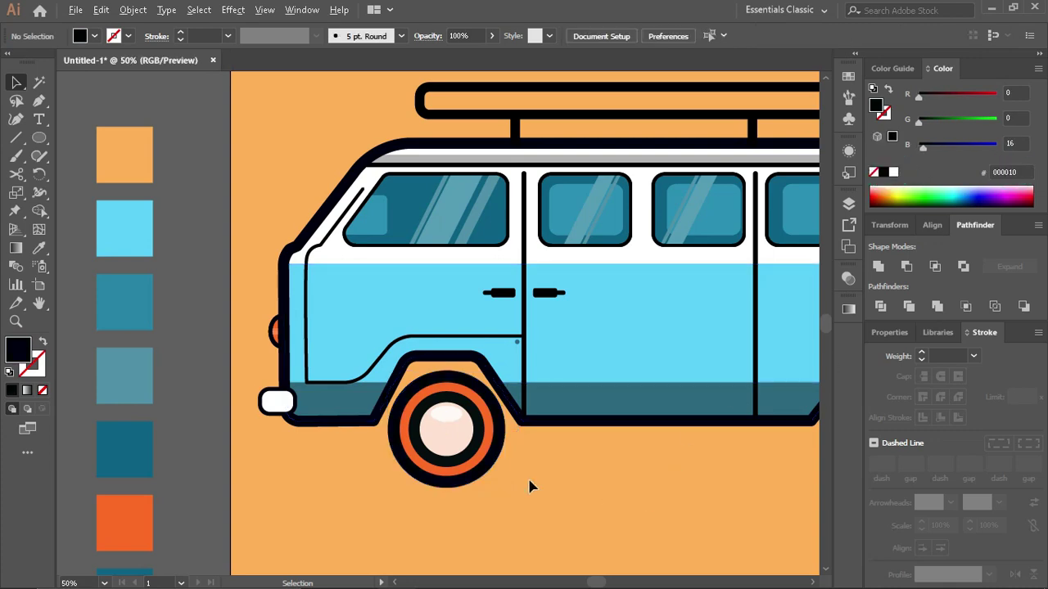
key("ctrl+minus")
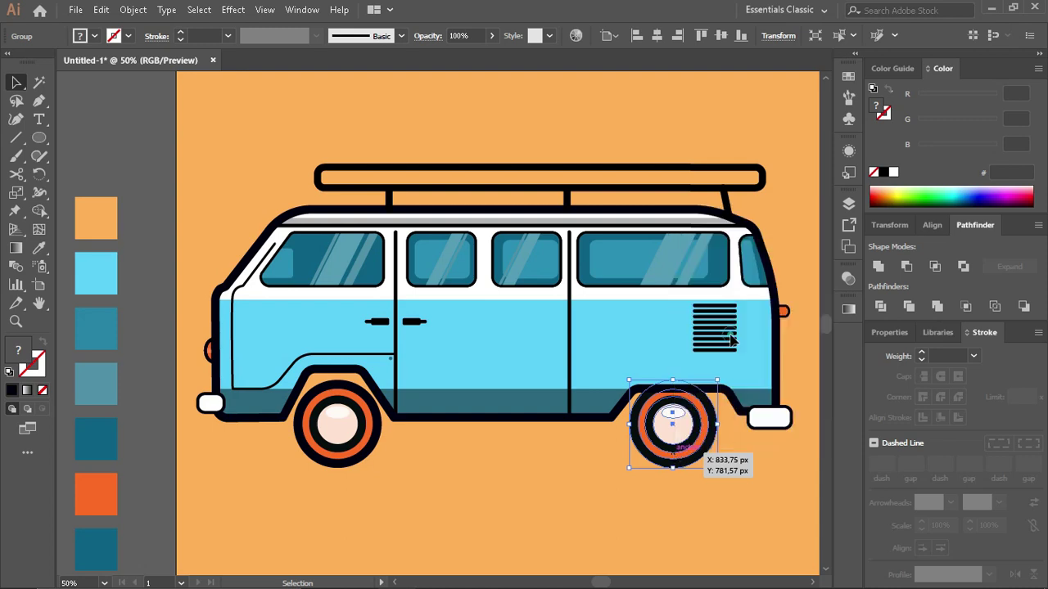
left_click(711, 445)
left_click(884, 173)
left_click(1017, 171)
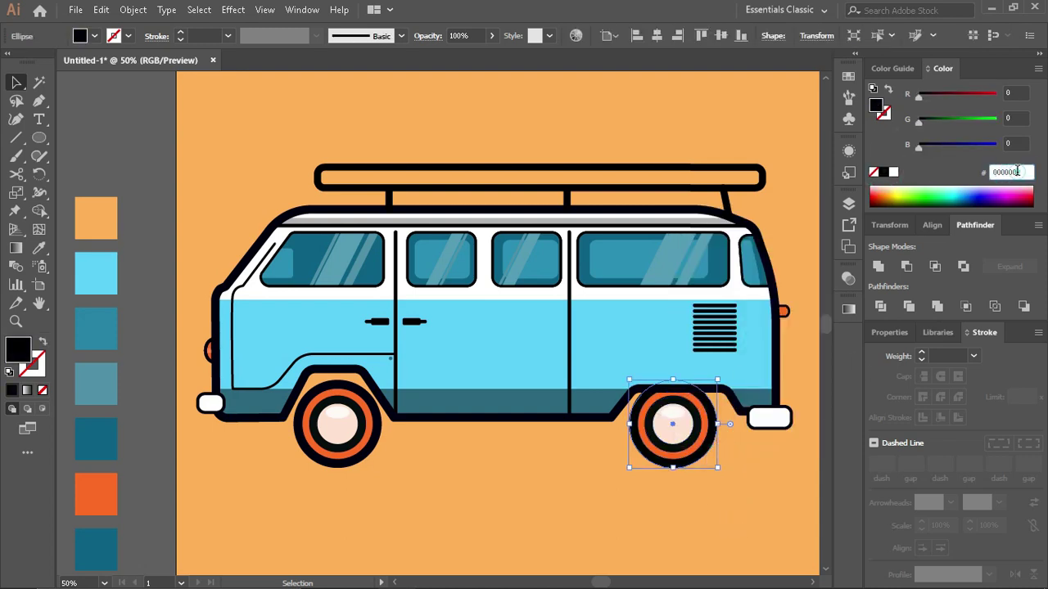
left_click(709, 500)
Step: Select the rear wheel's inner circle and then the front wheel's outer ellipse
scroll(671, 416, "up", 3)
mouse_move(750, 533)
left_mouse_down()
mouse_move(628, 415)
mouse_move(647, 437)
left_mouse_up()
key("a")
scroll(220, 479, "left", 5)
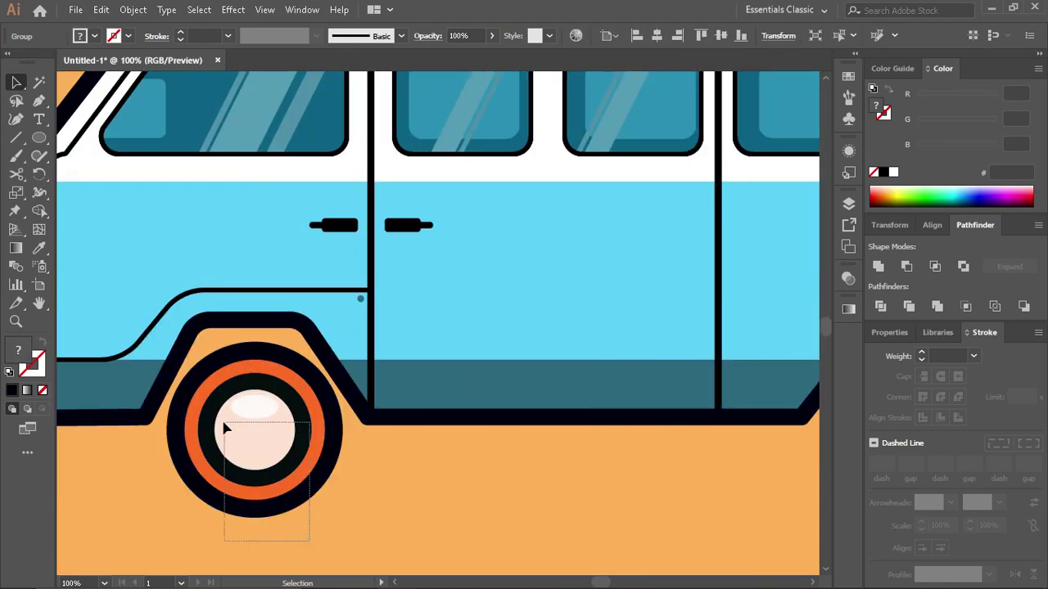
left_click_drag(226, 426, 226, 399)
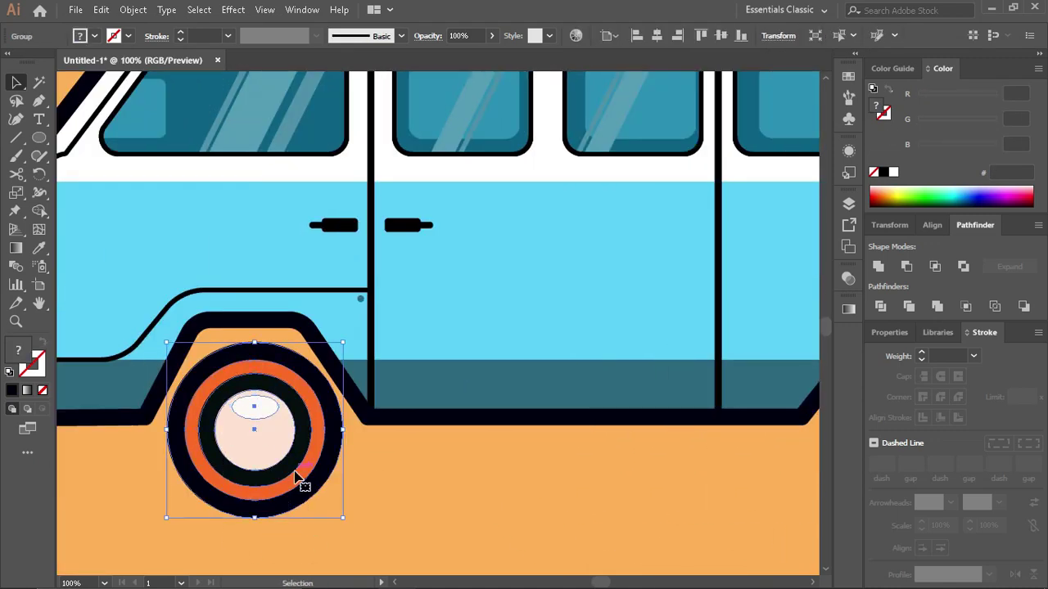
scroll(277, 460, "down", 1)
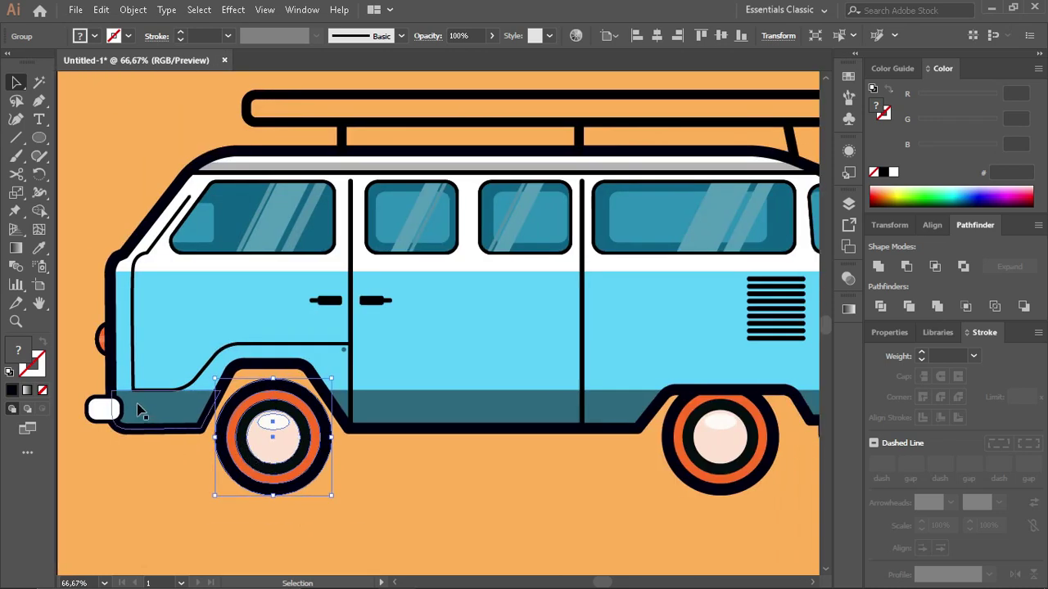
Step: Pen-draw a closed pointed shape with a curved bottom around the front wheel arch
left_click(38, 103)
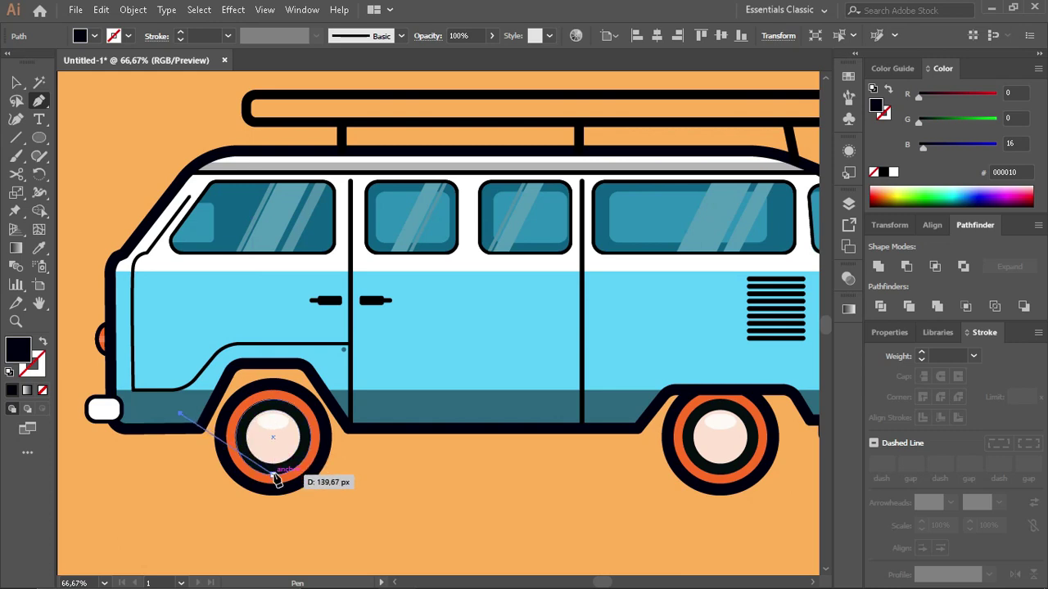
scroll(196, 434, "up", 3)
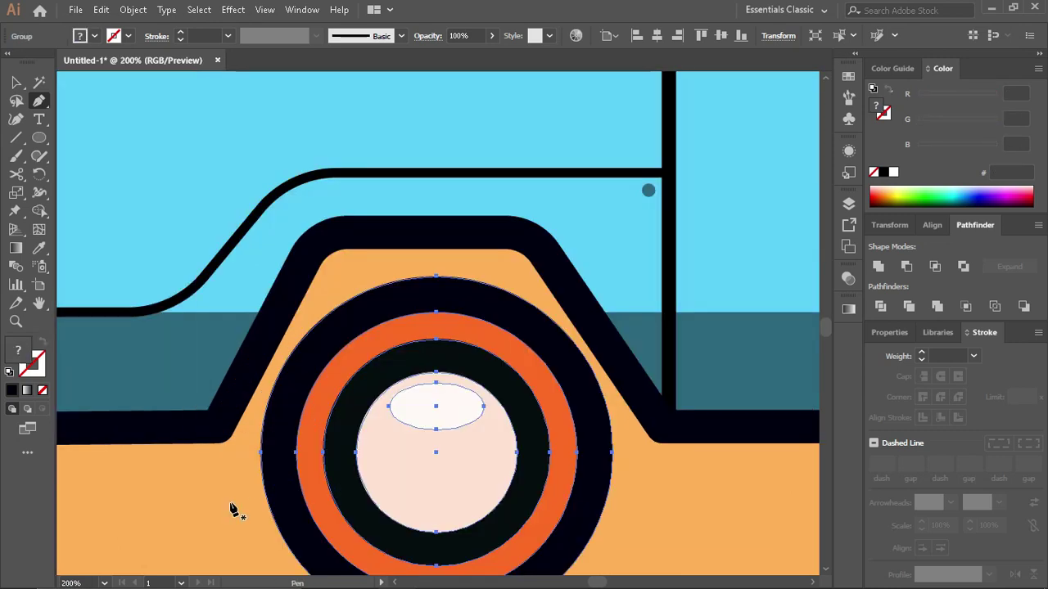
key("v")
left_click(135, 360)
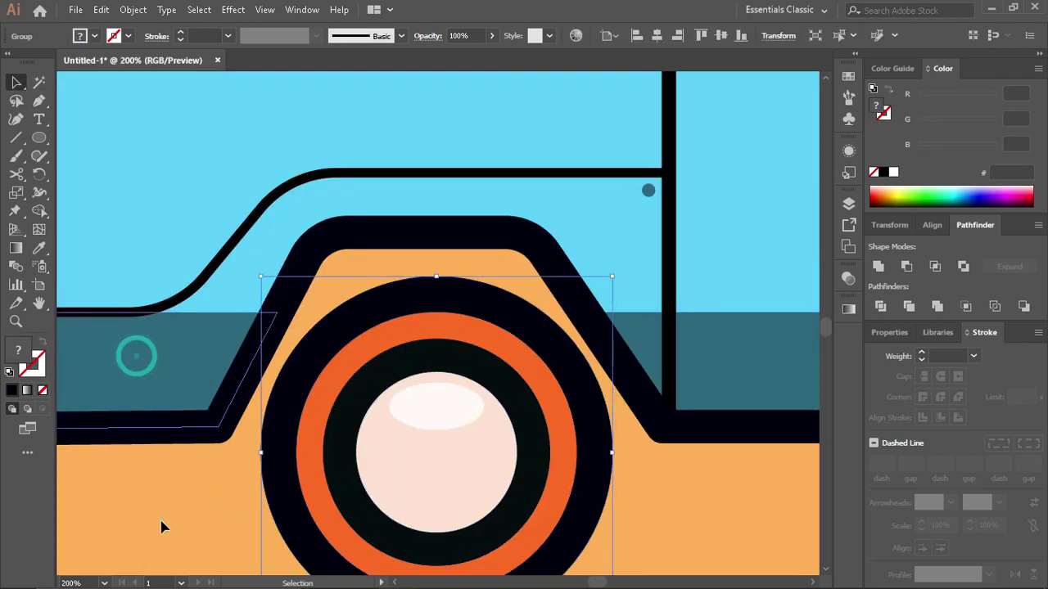
left_click(40, 101)
left_click(167, 390)
mouse_move(436, 483)
left_mouse_down()
mouse_move(559, 472)
mouse_move(590, 493)
mouse_move(640, 492)
left_mouse_up()
left_click_drag(767, 367, 546, 282)
key("ctrl+minus")
key("ctrl+minus")
key("ctrl+minus")
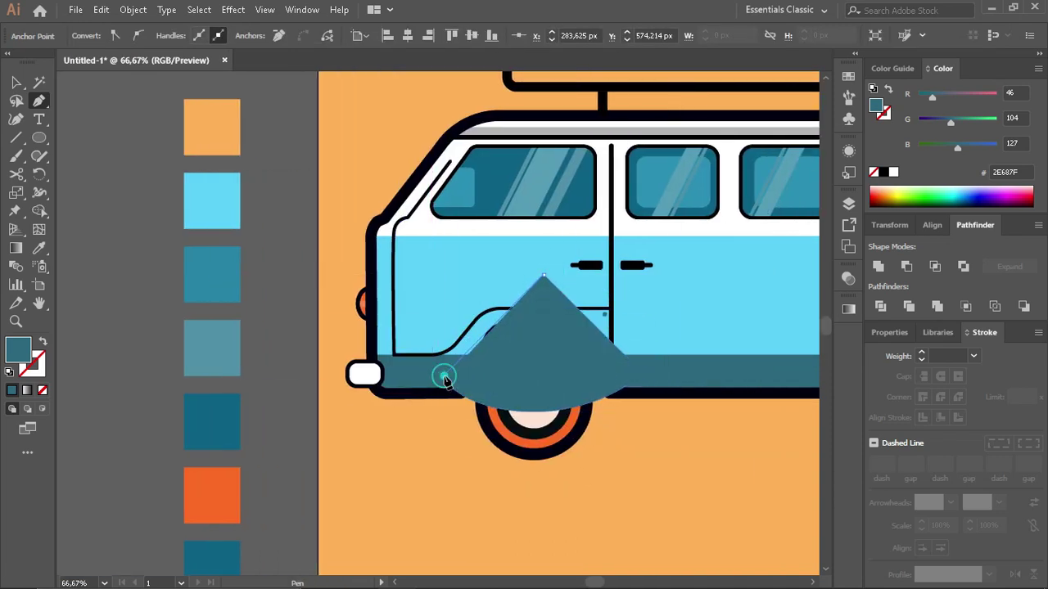
scroll(450, 384, "up", 2)
left_click_drag(449, 384, 450, 384)
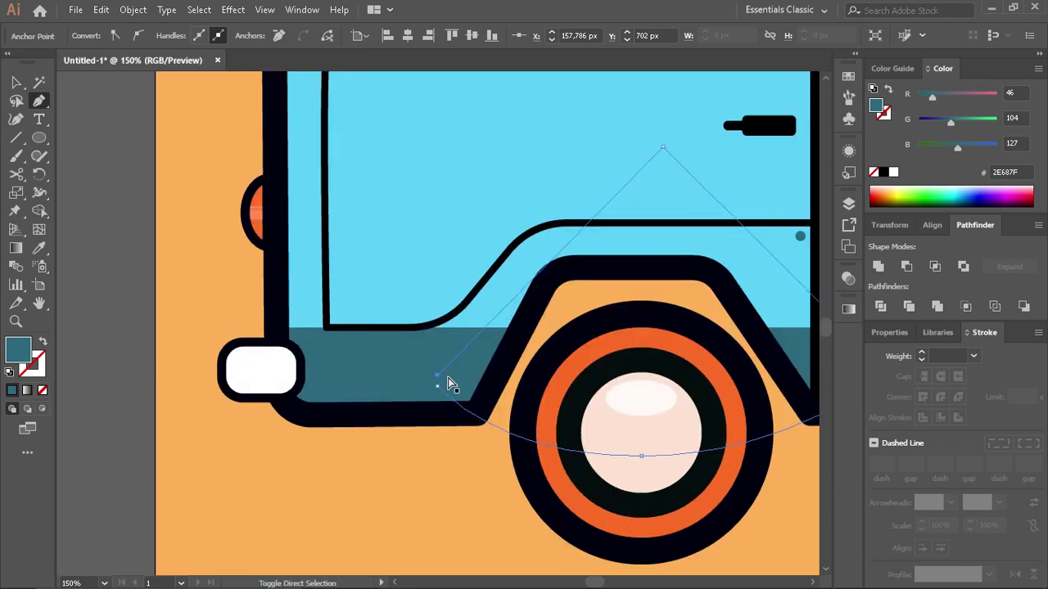
left_click(427, 409)
Step: Fill the new arch shape with near-black hex 000010
key("i")
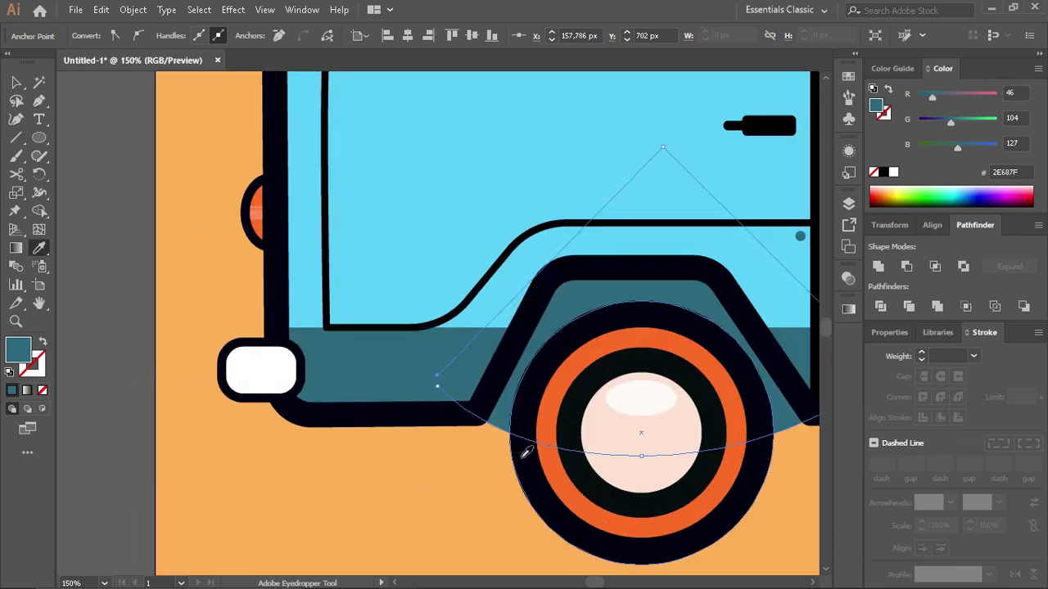
left_click(892, 172)
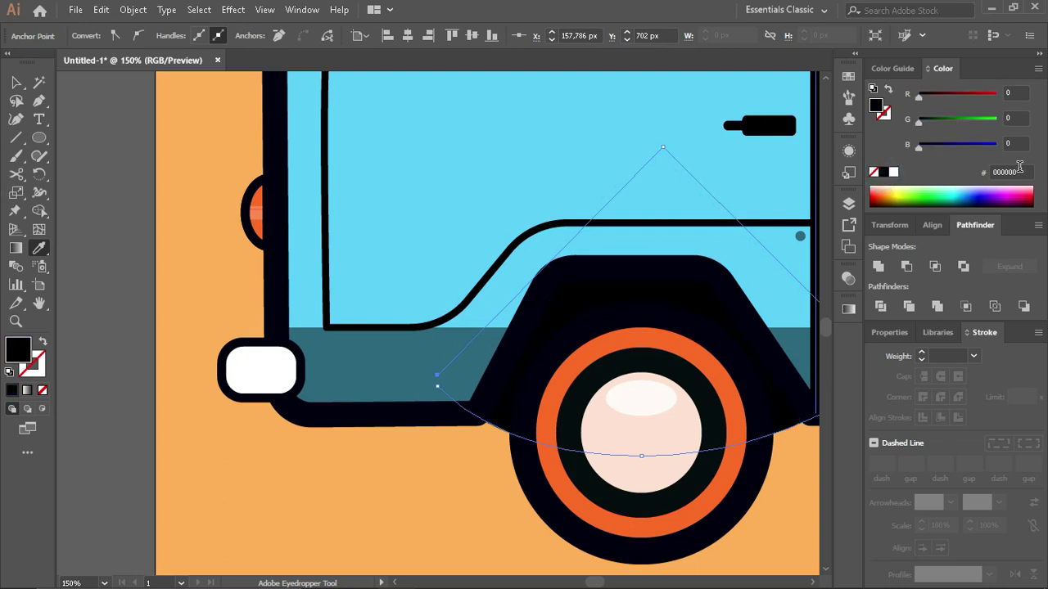
left_click(1013, 172)
type("a0")
key("Return")
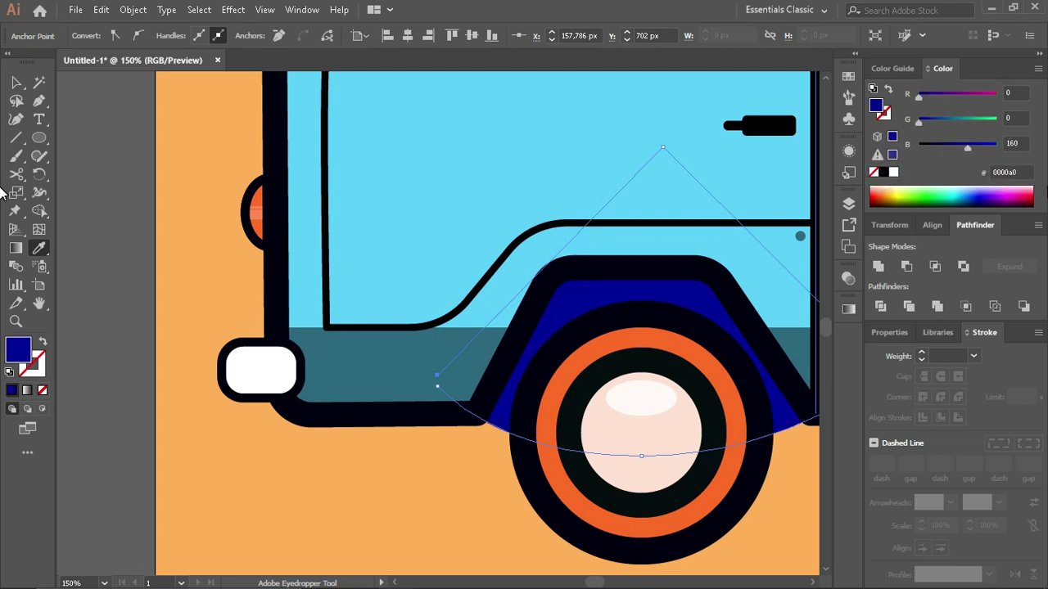
double_click(1013, 172)
type("000010")
key("Return")
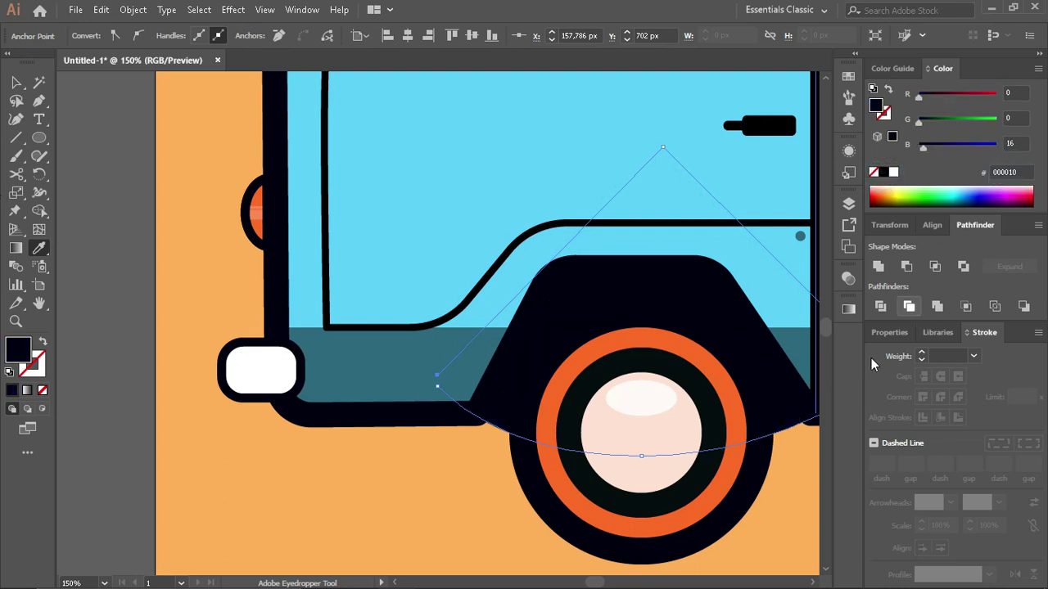
key("v")
left_click(407, 514)
key("ctrl+1")
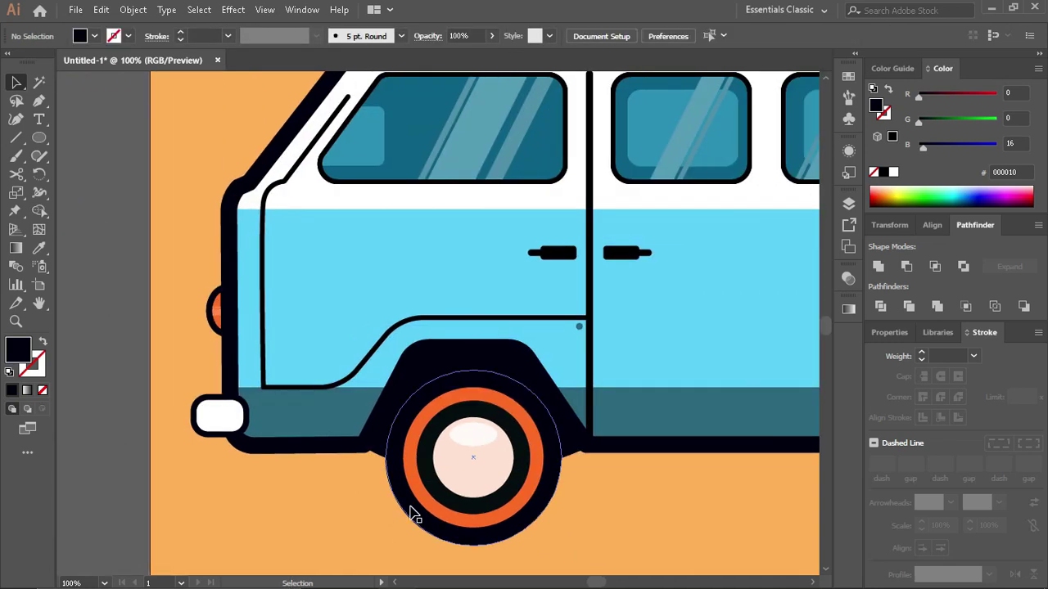
Step: Reshape the front arch shape by raising its bottom curve point
left_click_drag(354, 387, 354, 388)
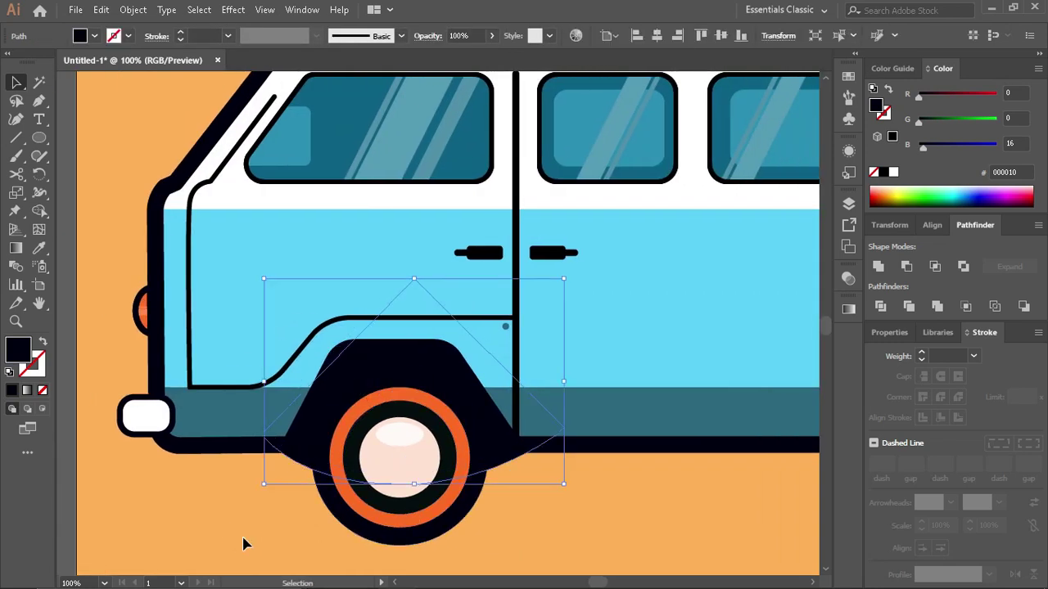
left_click(243, 543)
key("ctrl+minus")
scroll(246, 541, "right", 1)
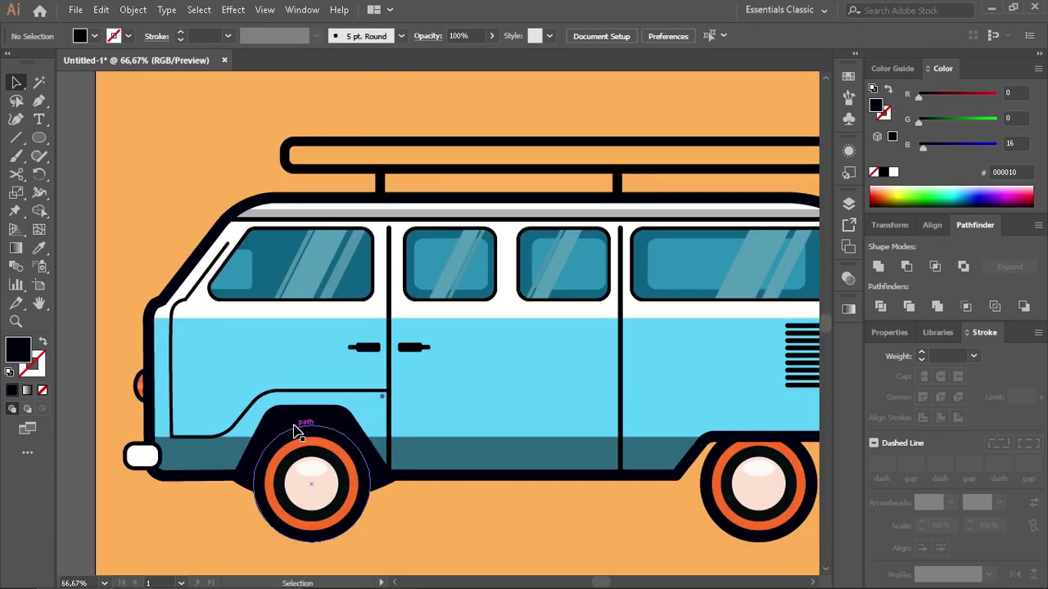
scroll(230, 458, "up", 1)
scroll(217, 458, "up", 1)
left_click(594, 491)
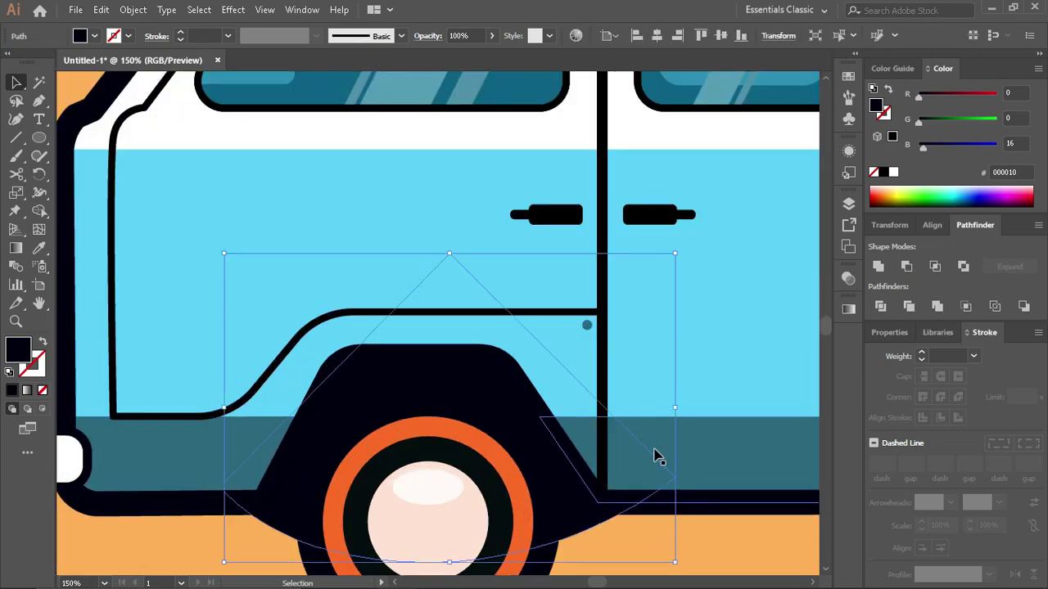
key("a")
left_click(674, 478)
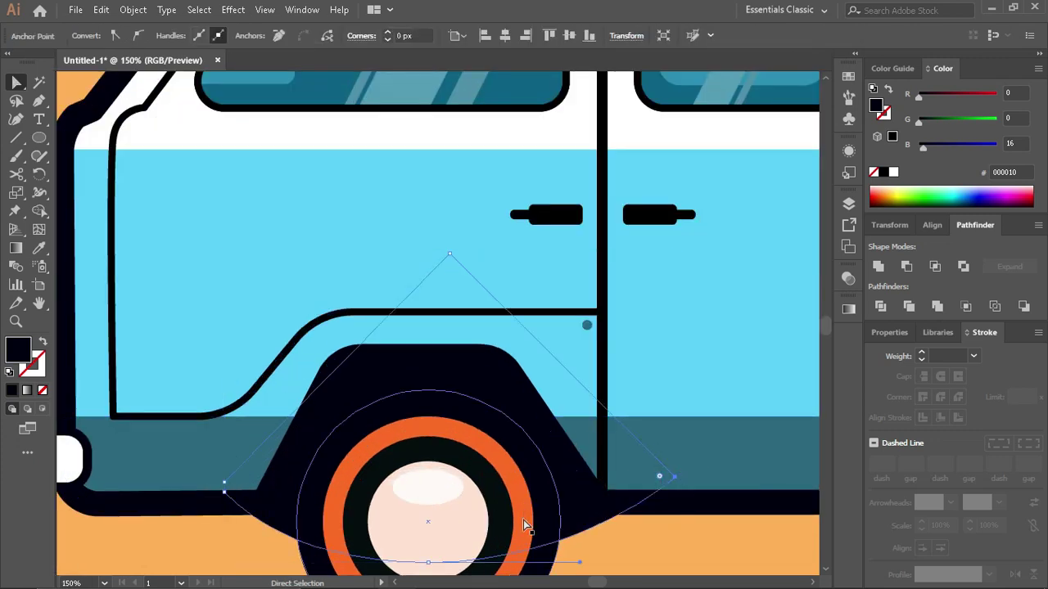
scroll(663, 479, "down", 2)
left_click(427, 505)
left_click_drag(428, 505, 433, 463)
left_click(634, 516)
left_click(631, 531)
Step: Copy the arch shape over the rear wheel and adjust its bottom point to fit
scroll(601, 536, "down", 2)
scroll(602, 537, "right", 2)
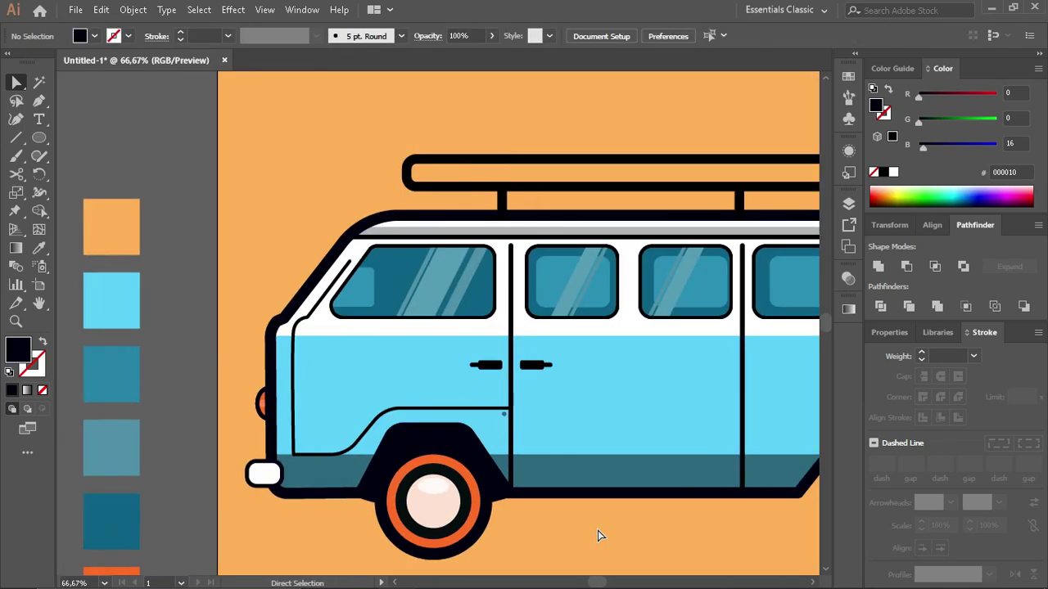
scroll(599, 533, "right", 2)
scroll(599, 533, "right", 1)
left_click_drag(317, 439, 765, 444)
scroll(598, 492, "down", 1)
scroll(557, 477, "right", 1)
scroll(556, 477, "up", 1)
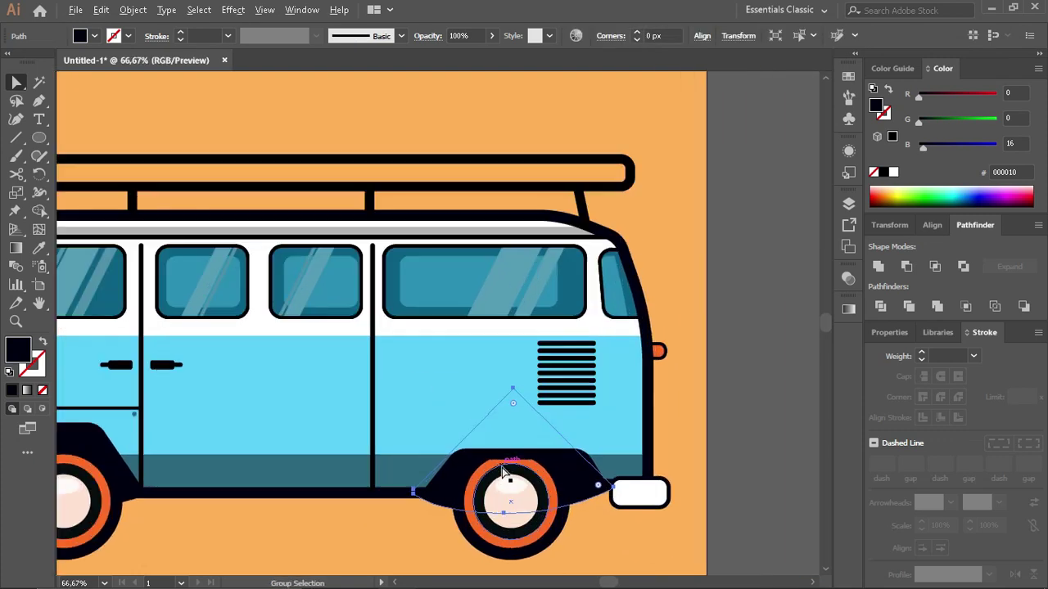
scroll(516, 473, "up", 1)
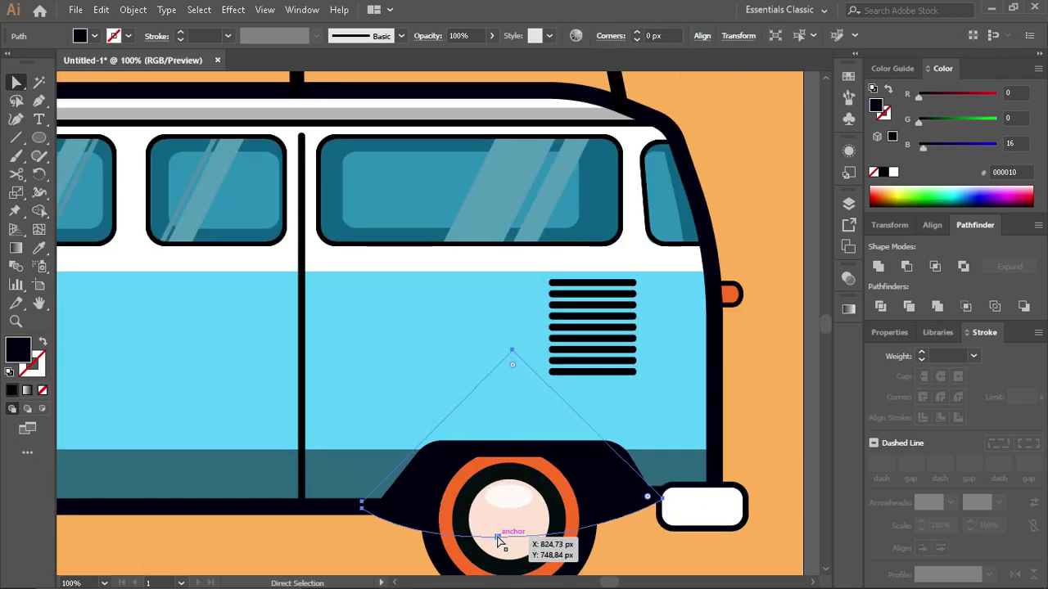
mouse_move(498, 540)
left_mouse_down()
mouse_move(515, 475)
mouse_move(515, 488)
left_mouse_up()
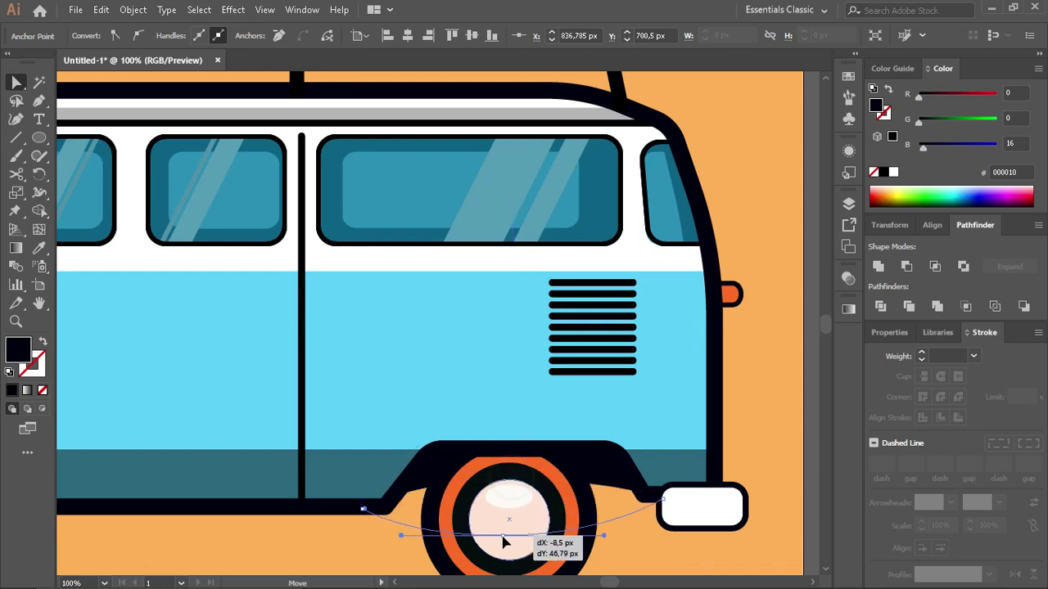
left_click_drag(514, 489, 506, 528)
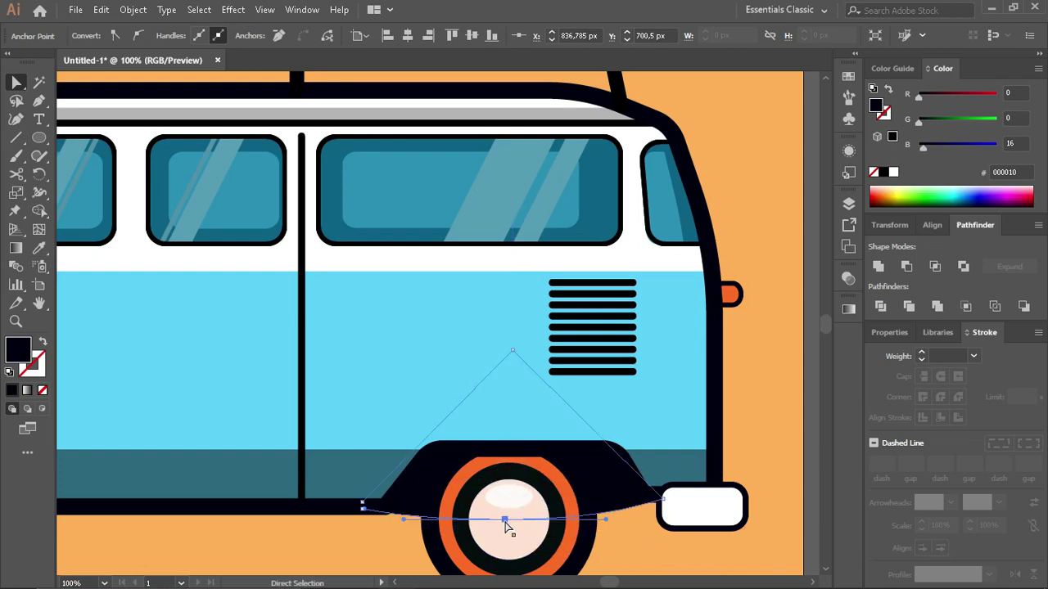
left_click(663, 498)
key("ctrl+plus")
Step: Draw an ellipse over the wheel arch, then undo it
left_click(686, 473, "shift")
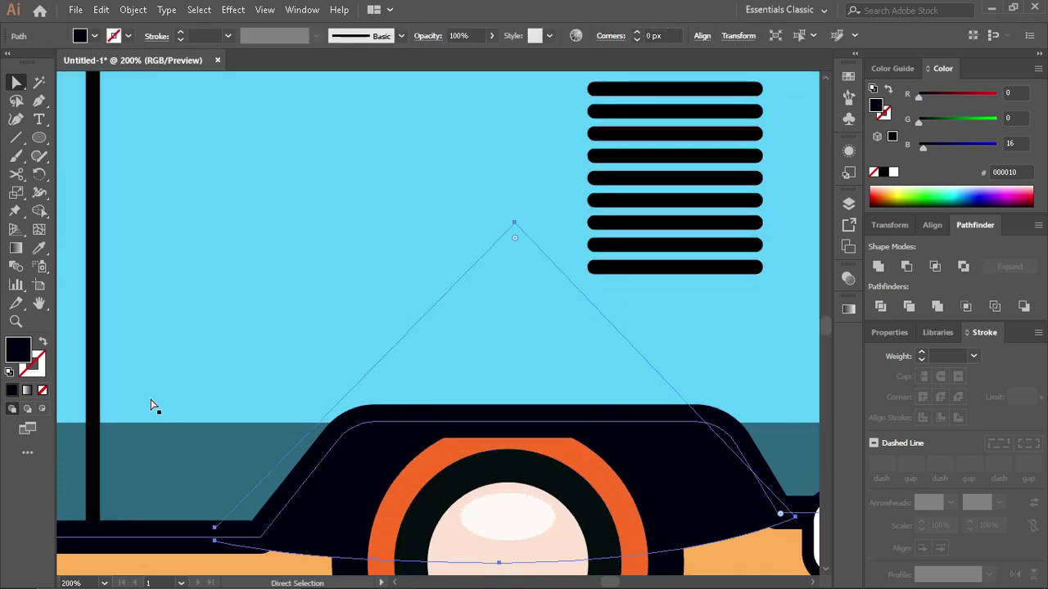
key("ctrl+shift+a")
left_click(39, 139)
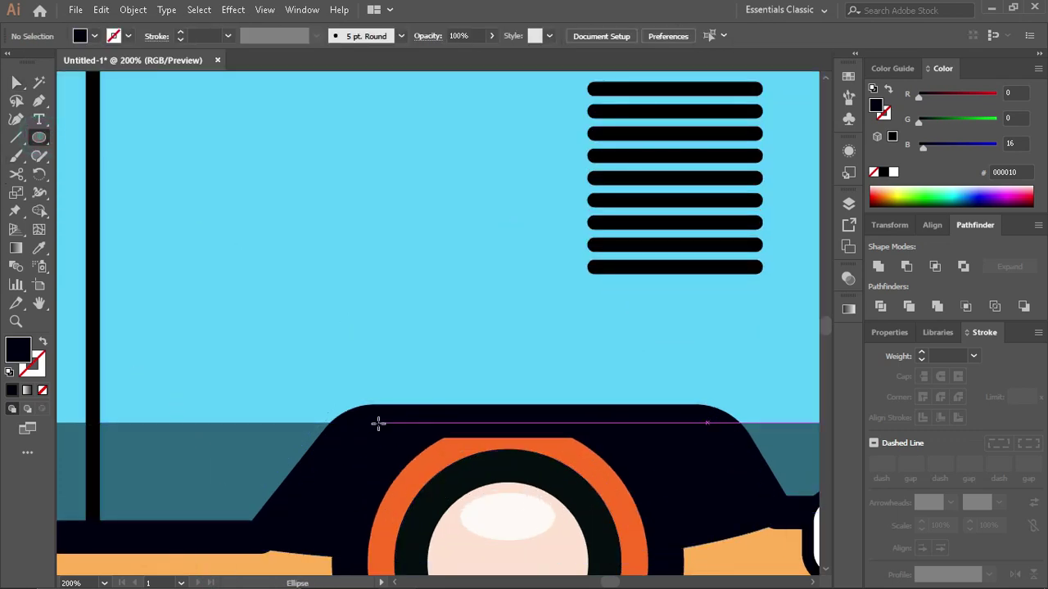
mouse_move(374, 423)
left_mouse_down()
mouse_move(693, 475)
mouse_move(667, 512)
left_mouse_up()
key("ctrl+z")
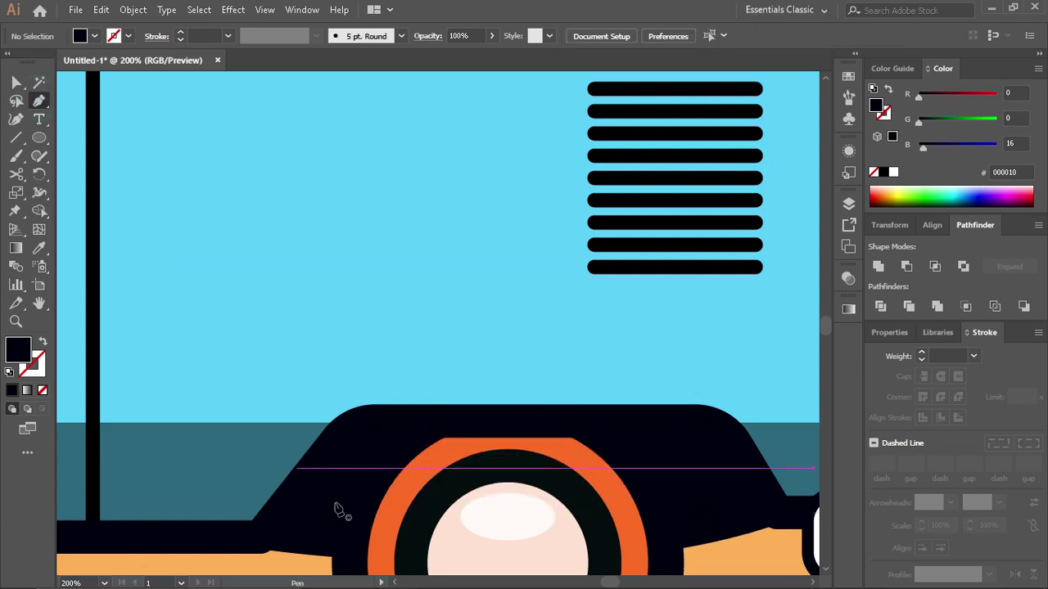
Step: Pen-draw a closed curved arch shape covering the top of the wheel
left_click(312, 532)
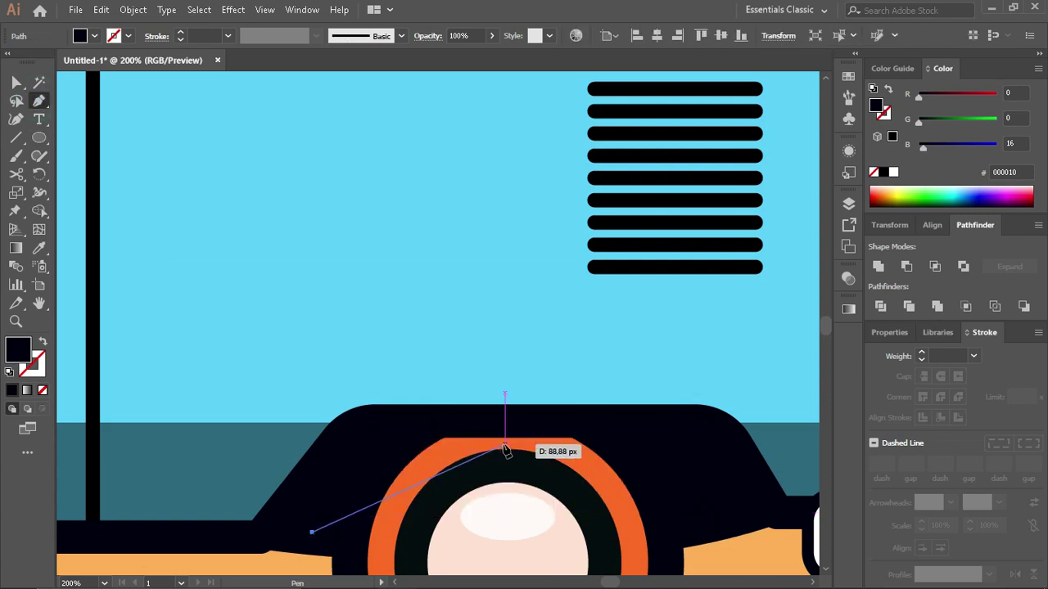
left_click_drag(499, 459, 555, 466)
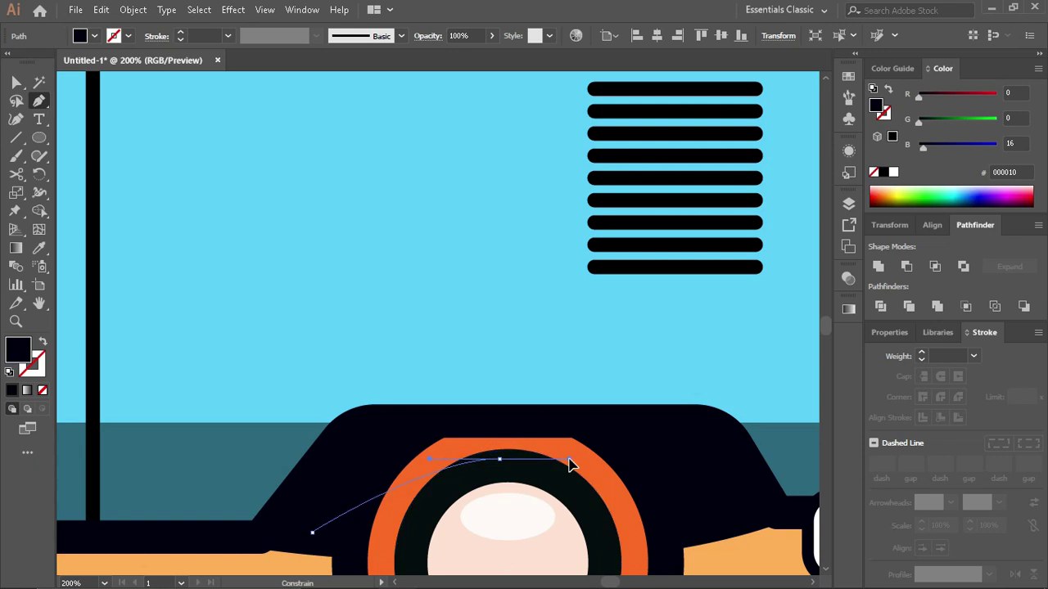
left_click(692, 533)
left_click(693, 533)
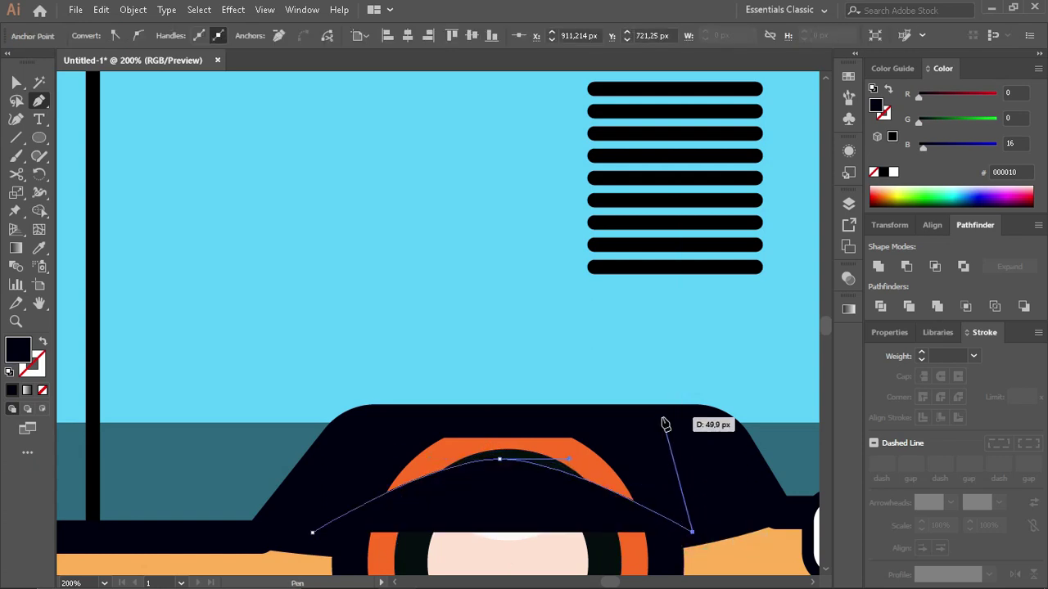
left_click_drag(661, 417, 363, 419)
left_click(312, 532)
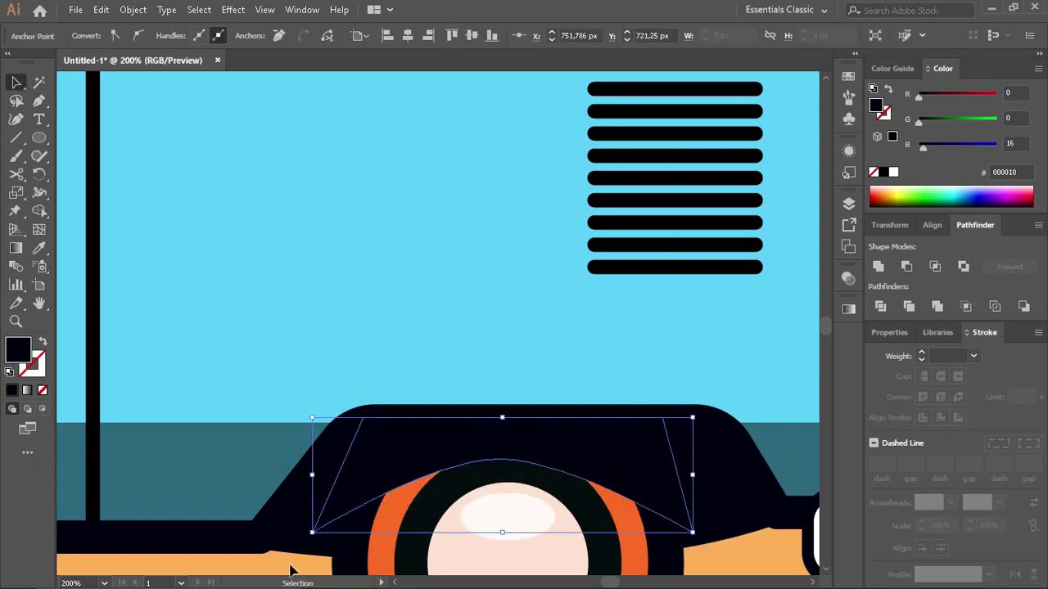
key("v")
scroll(303, 547, "down", 3)
scroll(448, 500, "up", 2)
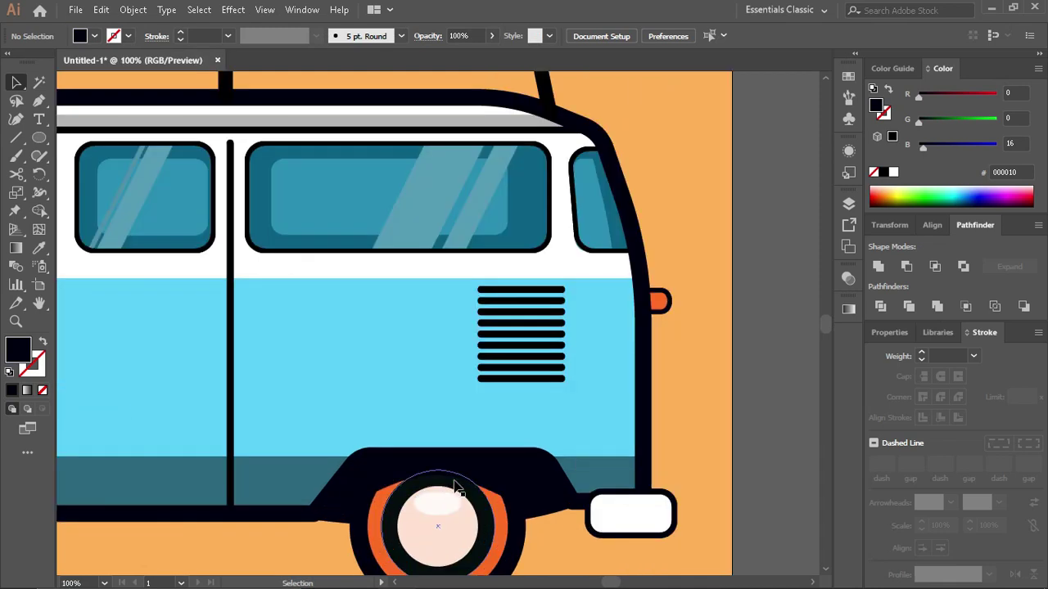
scroll(457, 486, "up", 3)
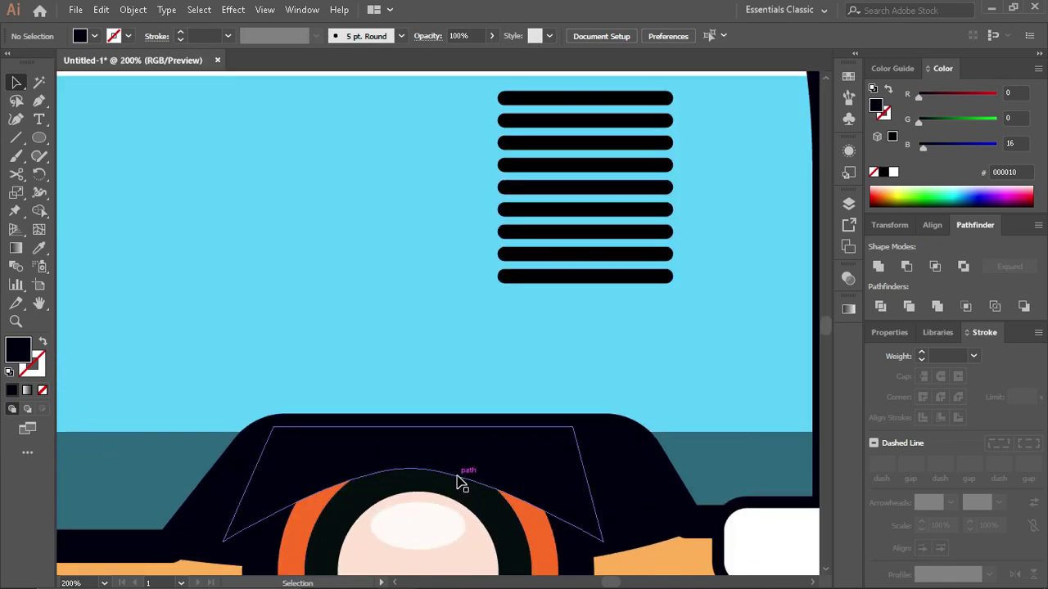
left_click(462, 443)
Step: Move the white highlight ellipse inside the wheel slightly down
scroll(503, 445, "down", 3)
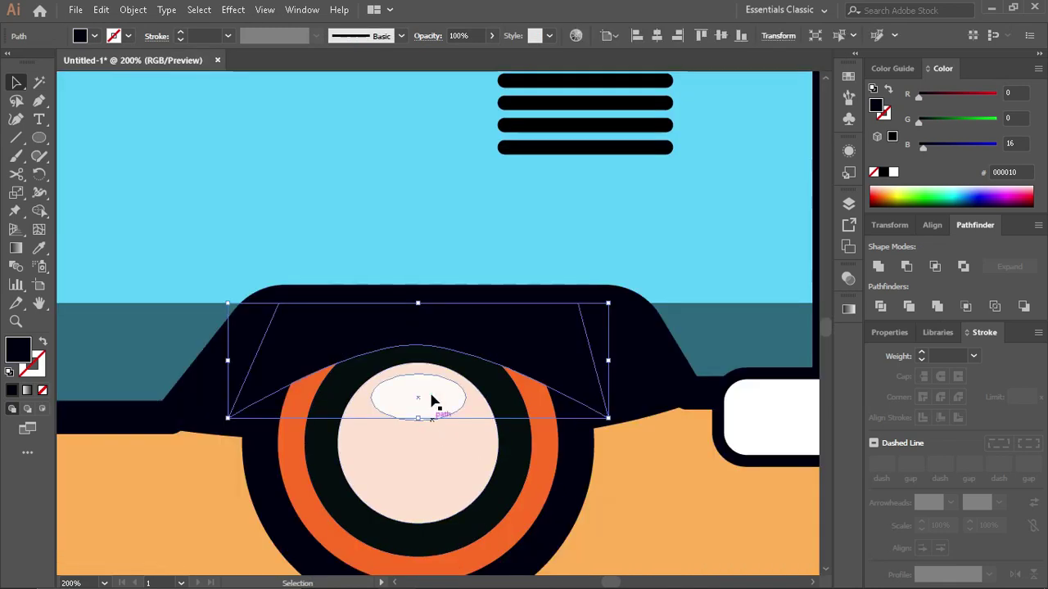
scroll(432, 405, "down", 3)
scroll(412, 325, "up", 4)
right_click(411, 324)
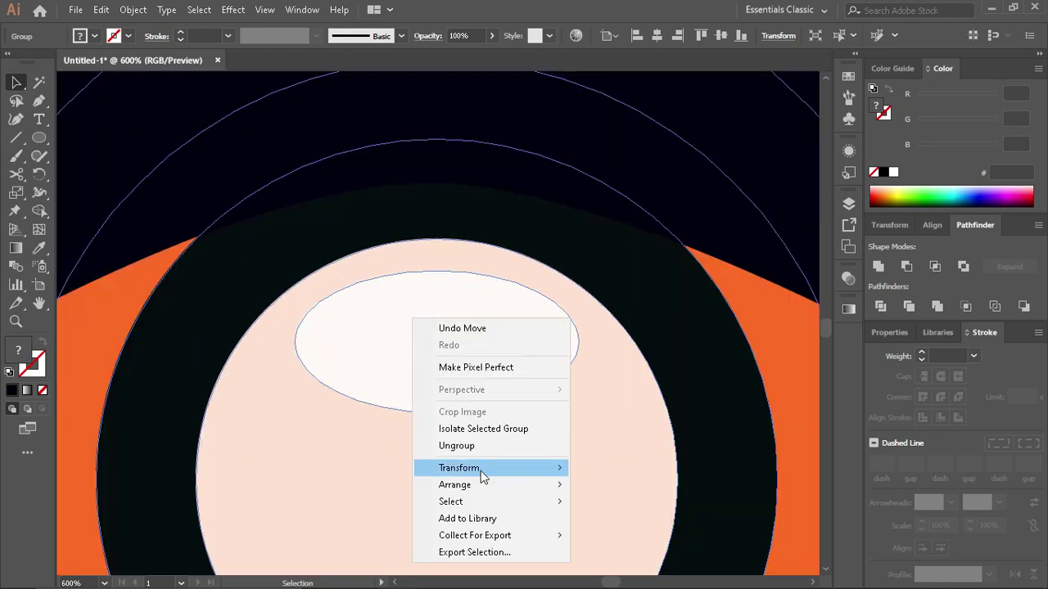
left_click(599, 456)
scroll(503, 375, "down", 4)
left_click_drag(495, 368, 485, 463)
Step: Copy the pale hubcap circle and paste a copy in front, undoing a squashed-ellipse attempt
key("Delete")
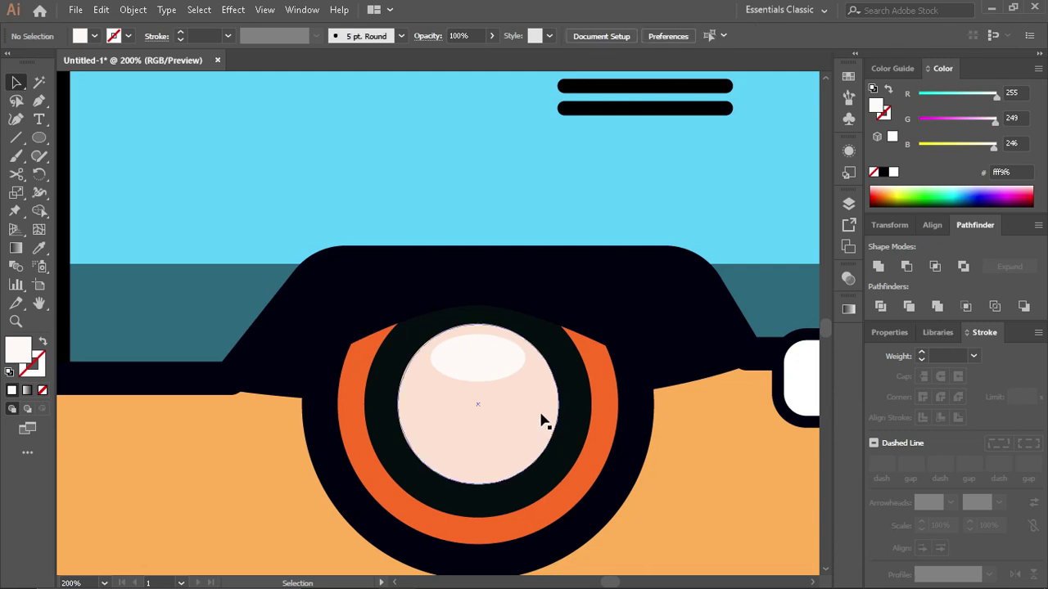
key("a")
left_click(530, 467)
key("v")
key("ctrl+c")
key("ctrl+f")
left_click_drag(478, 324, 477, 422)
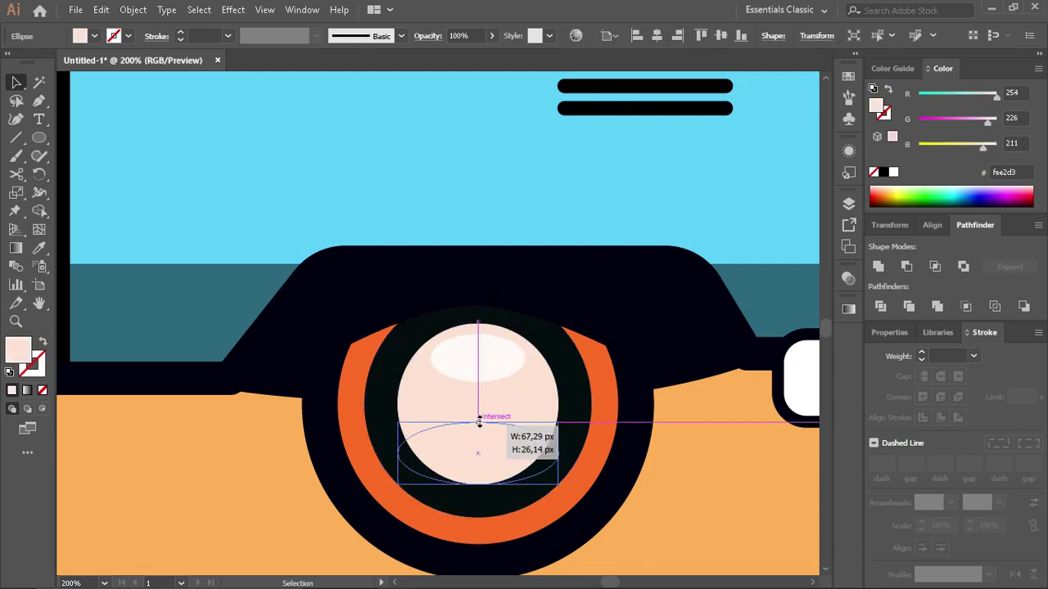
scroll(478, 435, "up", 1)
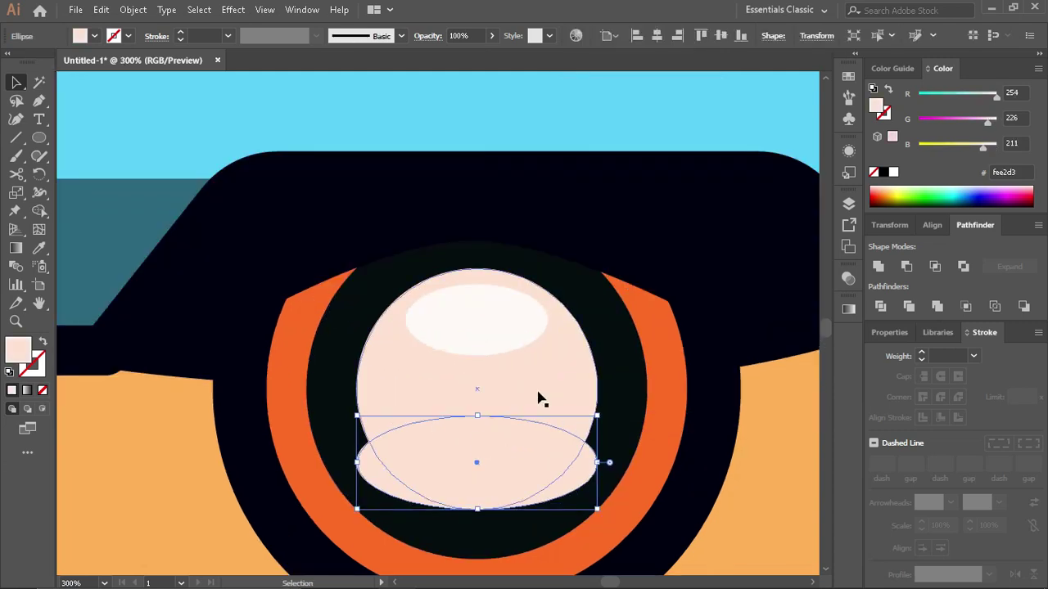
key("ctrl+z")
Step: Nudge the hubcap copy into place and stretch its bottom edge down slightly
key("v")
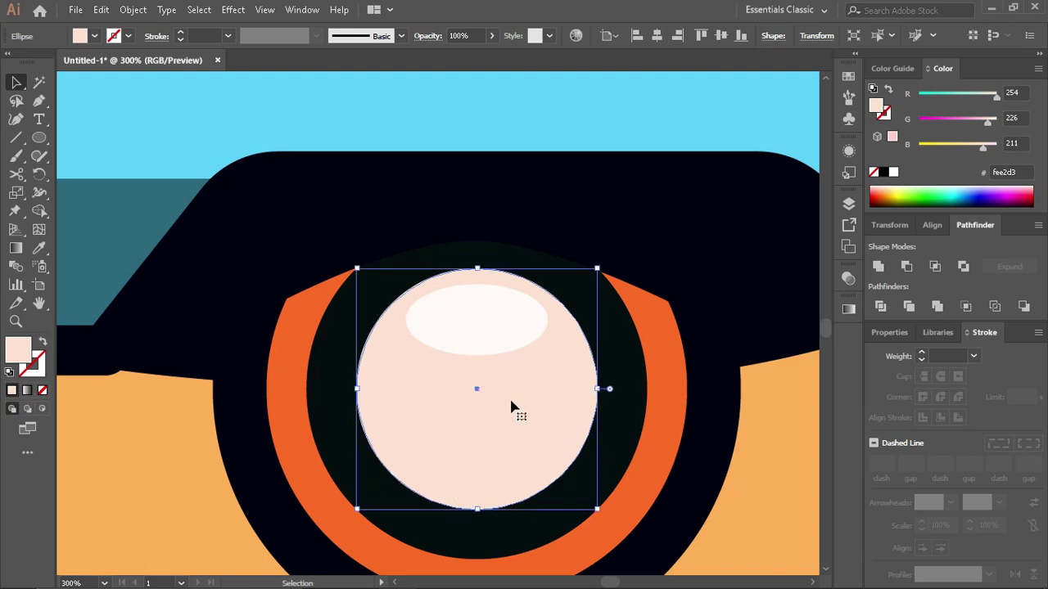
key("shift+Up")
key("shift+Right")
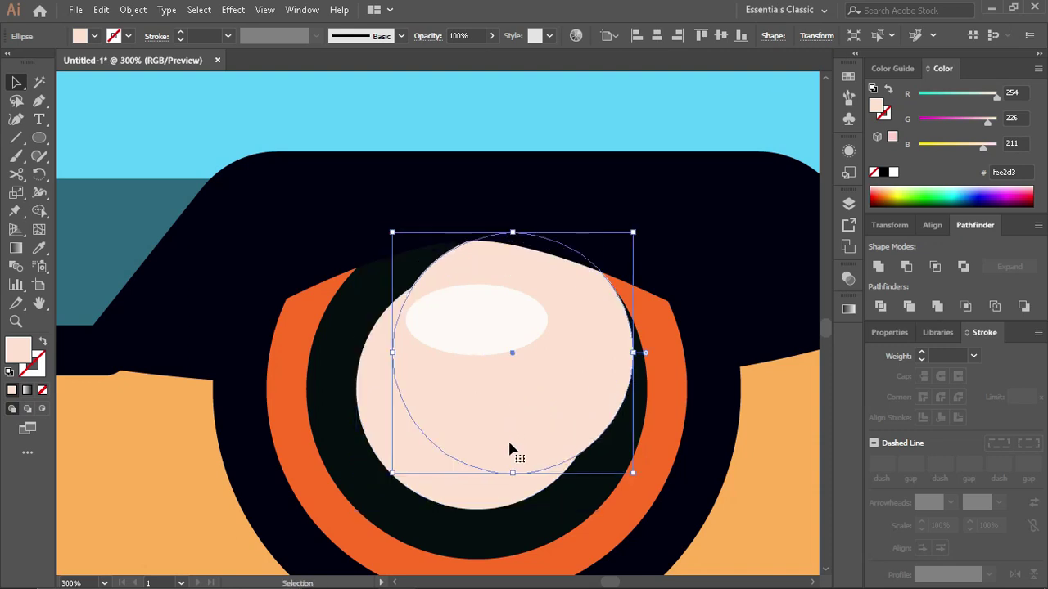
key("shift+Left")
key("shift+Down")
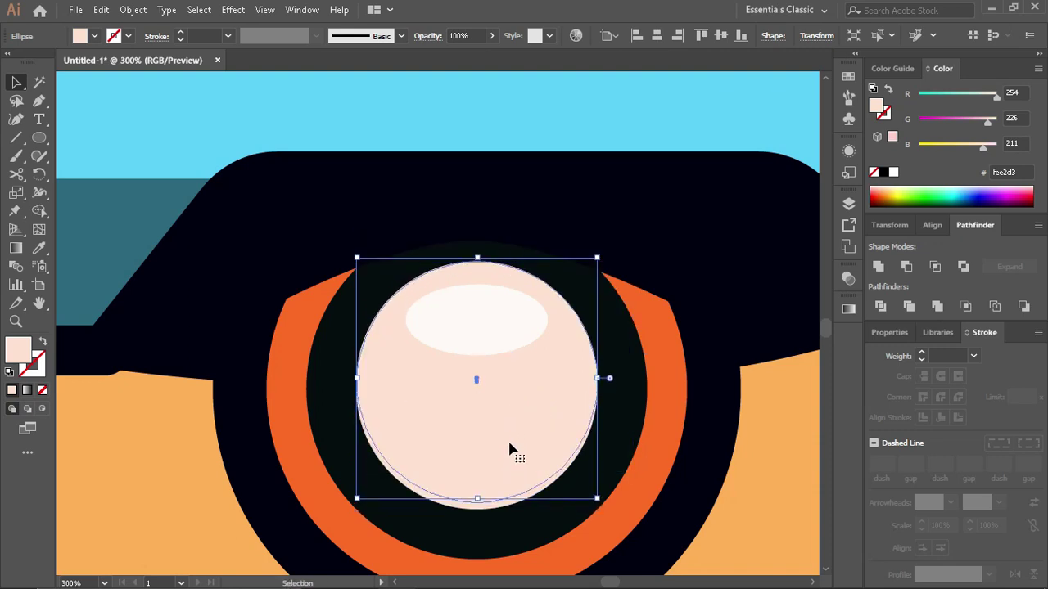
key("Left")
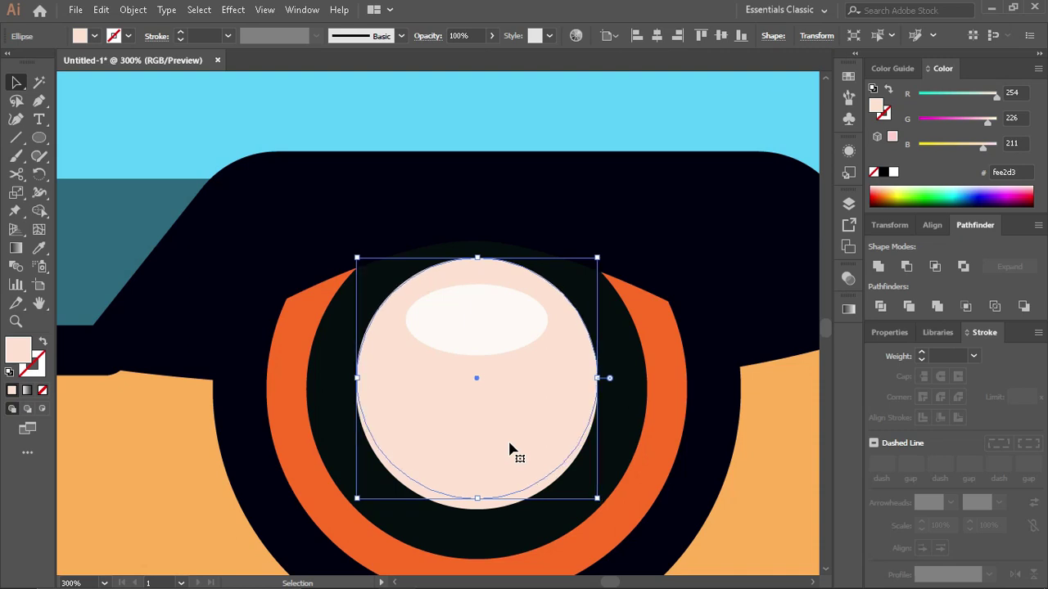
left_click_drag(492, 506, 493, 511)
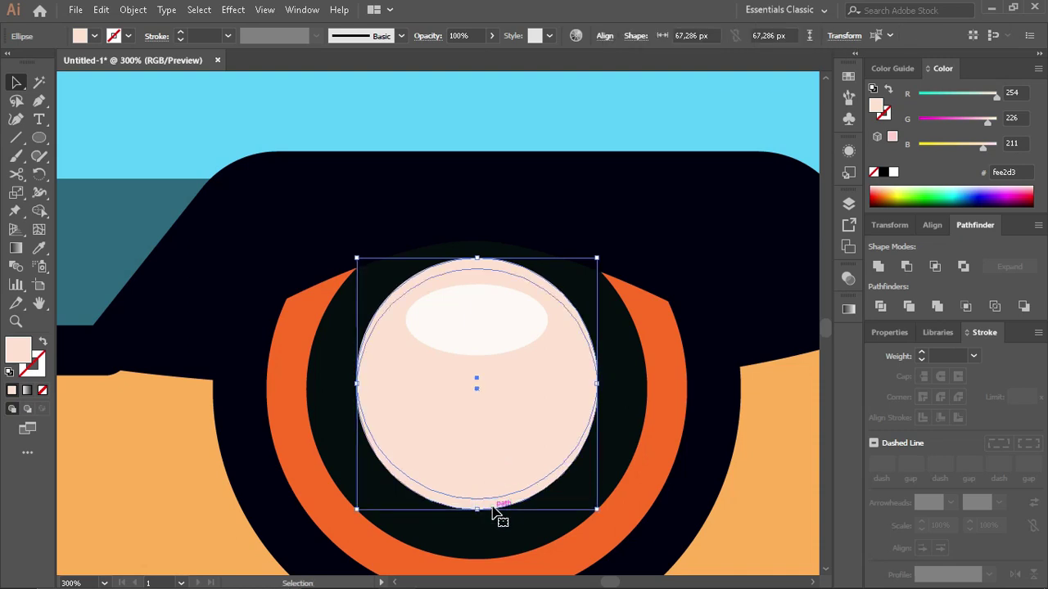
Step: Fill the hubcap copy greyish-brown from the Color Guide swatches
left_click(893, 68)
left_click(900, 93)
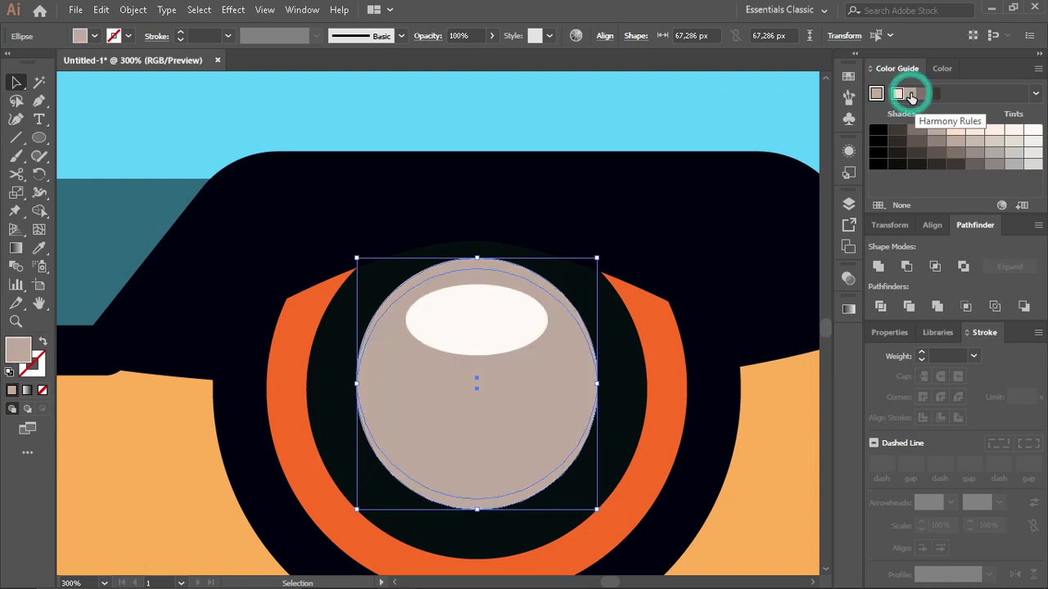
left_click(536, 505)
left_click(496, 417)
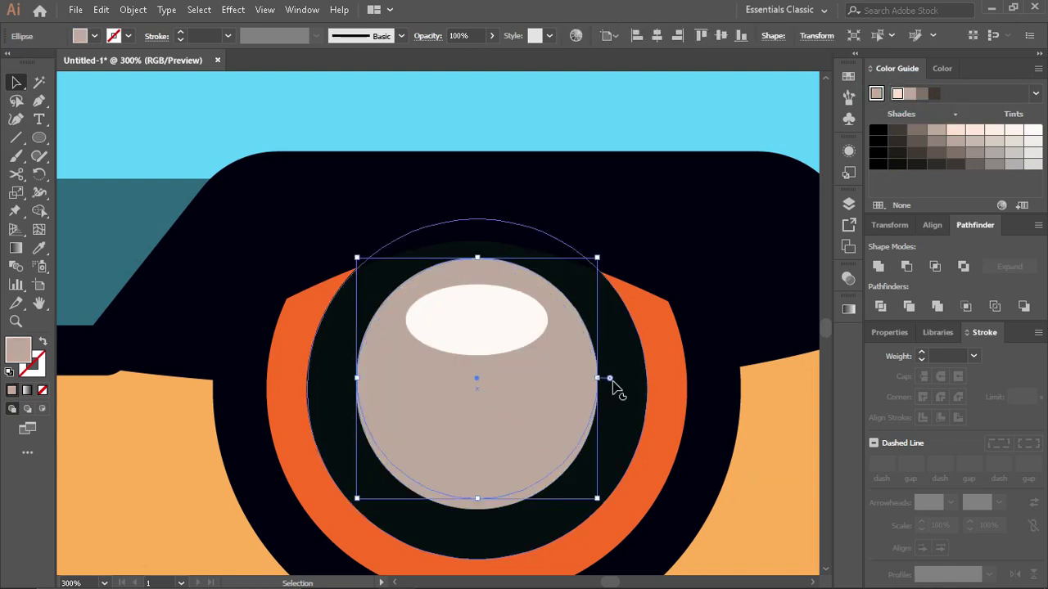
key("ctrl+1")
Step: Restore the front hubcap to pale pink, sampled from the other wheel with the Eyedropper
scroll(569, 501, "left", 3)
key("i")
scroll(188, 479, "left", 3)
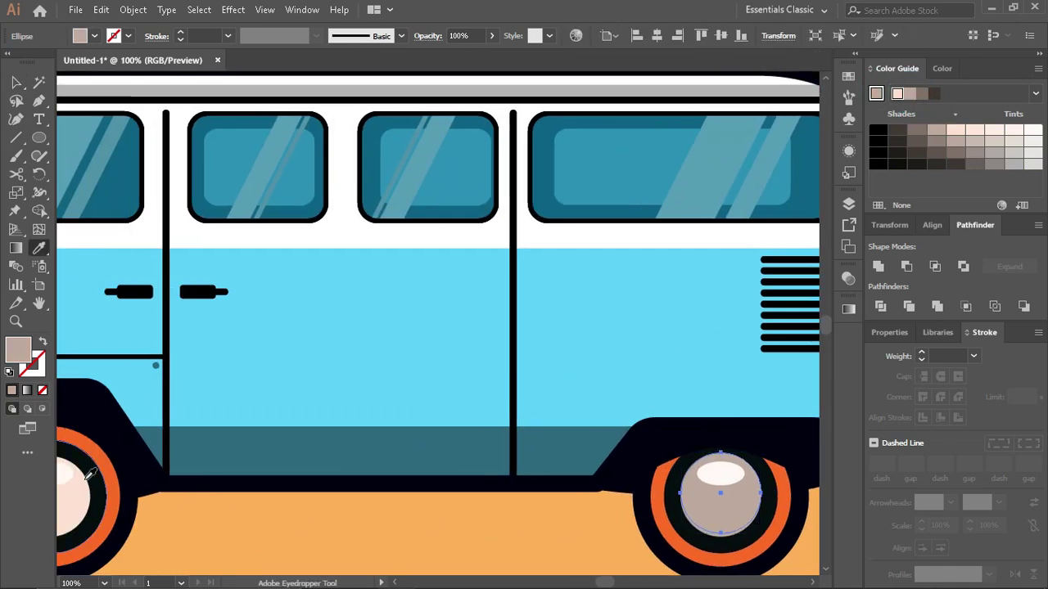
left_click(82, 506)
key("v")
scroll(568, 523, "right", 3)
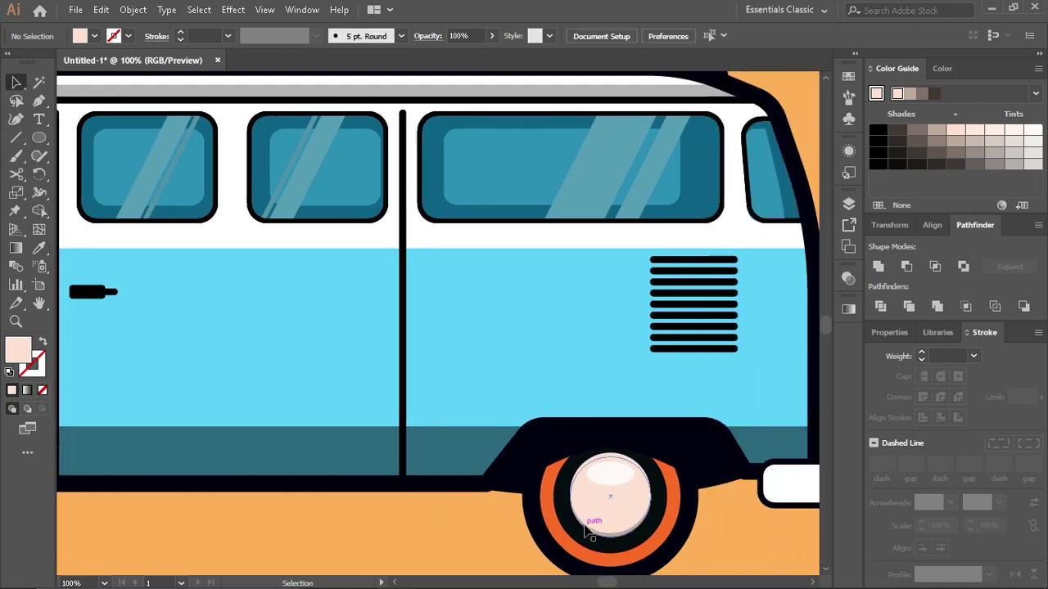
scroll(586, 524, "up", 2)
scroll(638, 530, "down", 2)
Step: Reselect the hubcap circle and drag to adjust it
left_click(595, 434)
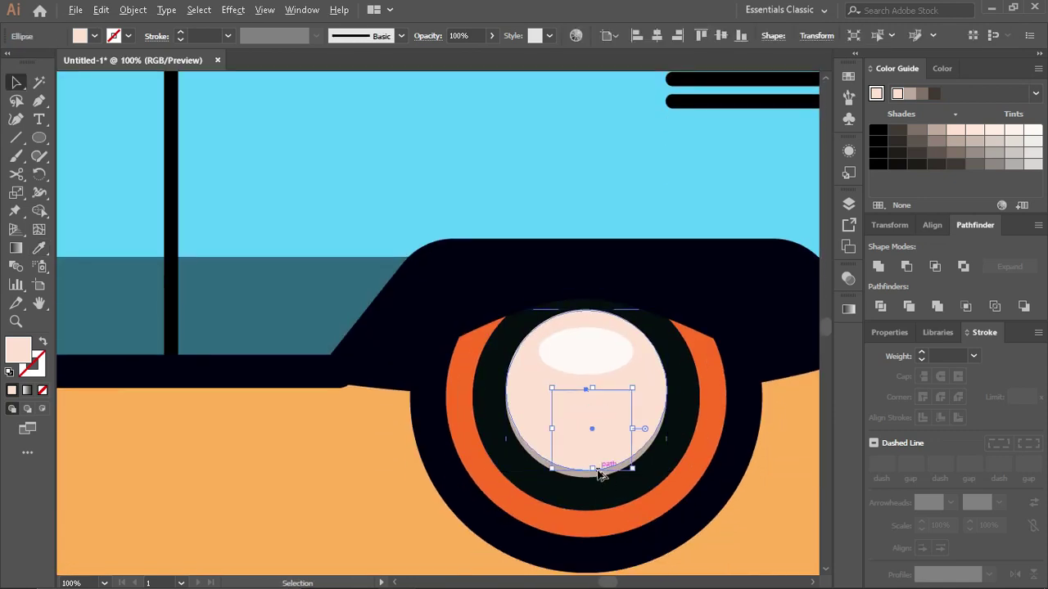
scroll(596, 456, "down", 2)
left_click_drag(596, 456, 652, 447)
key("v")
scroll(614, 438, "up", 2)
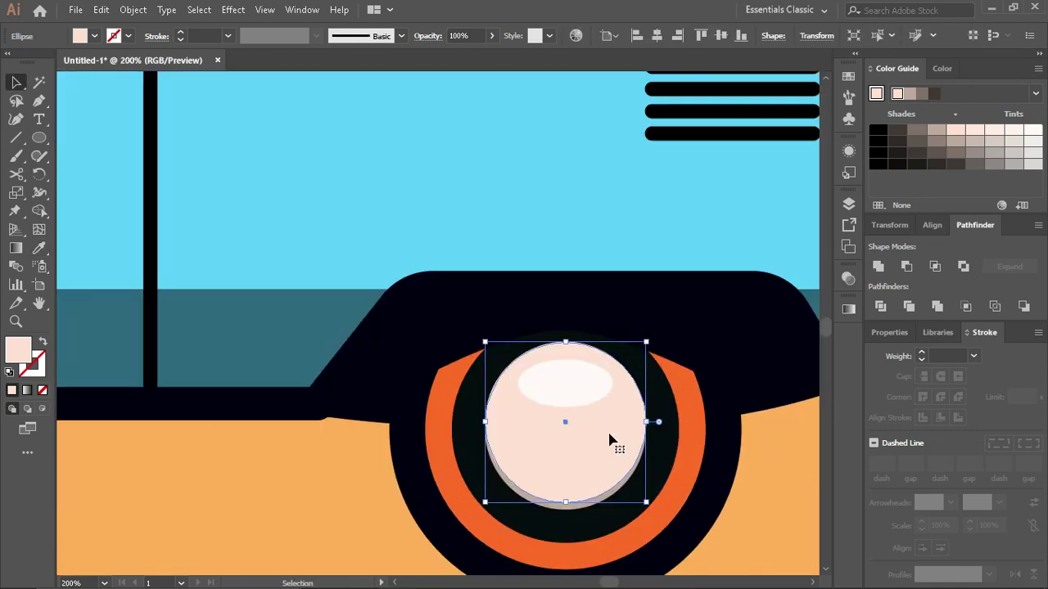
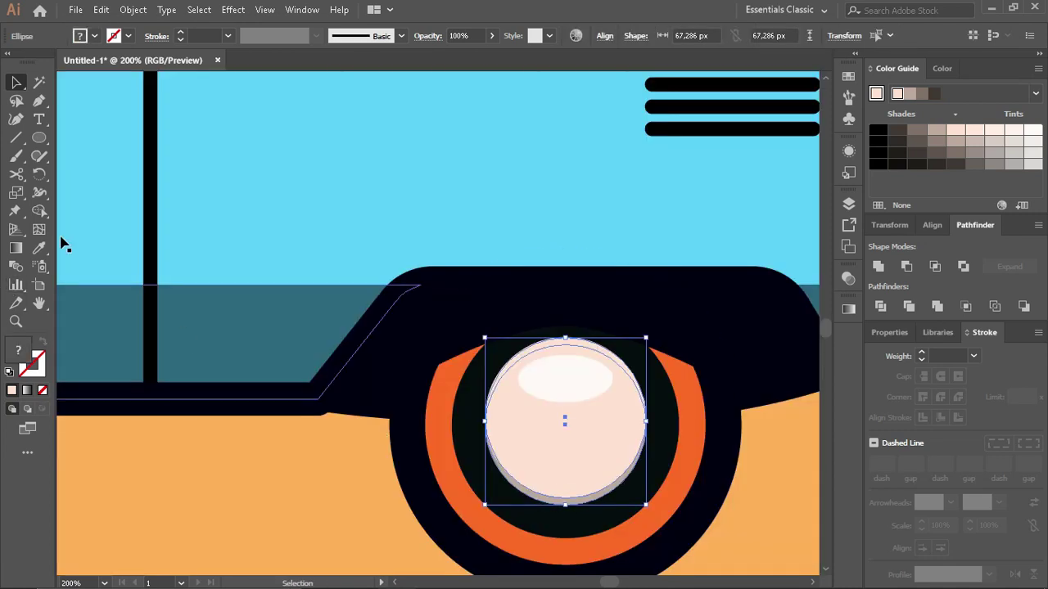
Step: Clear the selection and fit the whole van in view
key("shift+m")
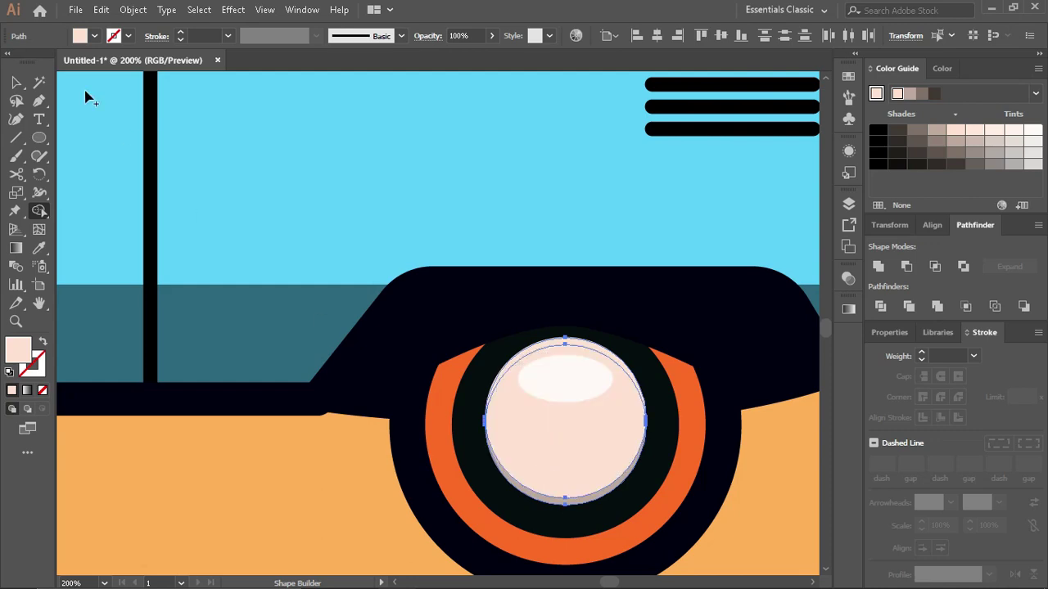
key("v")
key("ctrl+shift+a")
left_click(604, 353)
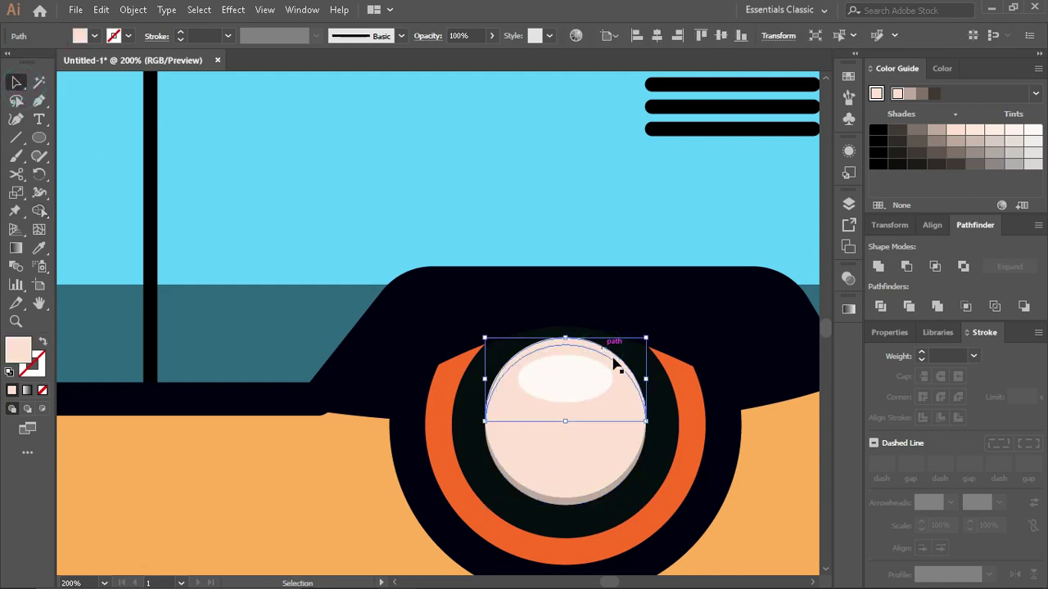
key("ctrl+shift+a")
key("ctrl+1")
scroll(283, 512, "left", 5)
scroll(283, 512, "right", 3)
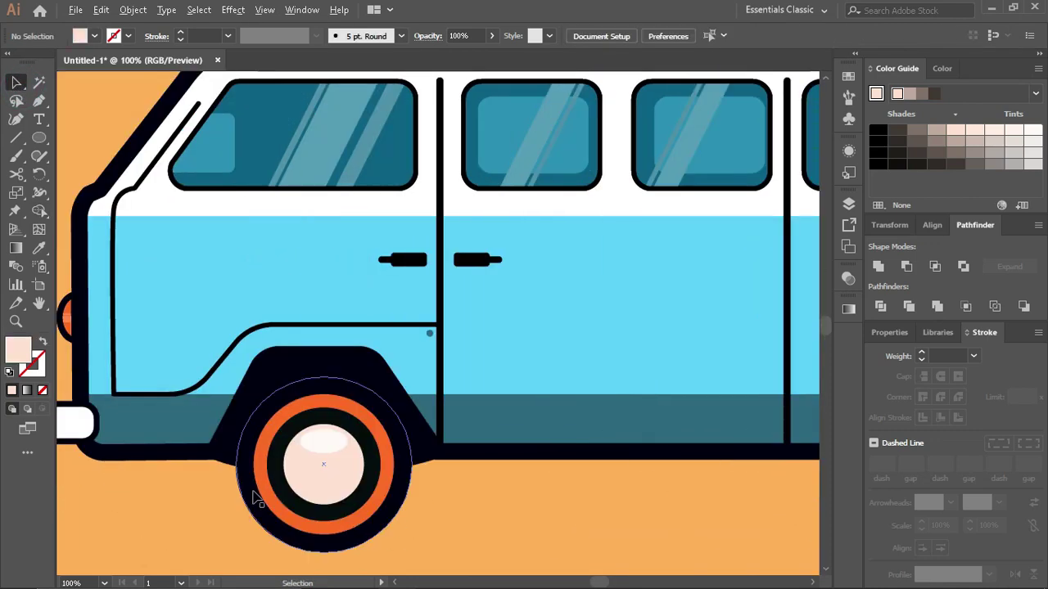
scroll(257, 501, "up", 3)
Step: Select the complete rear wheel group
left_click(464, 479)
scroll(463, 480, "down", 3)
scroll(467, 480, "down", 2)
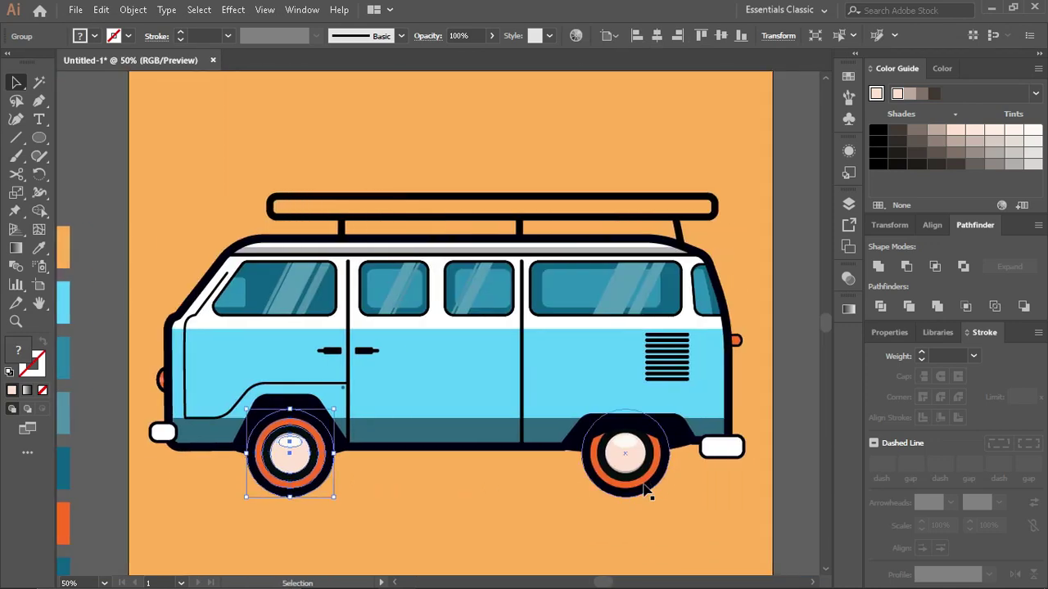
scroll(646, 489, "up", 2)
left_click(621, 405)
left_click(622, 409)
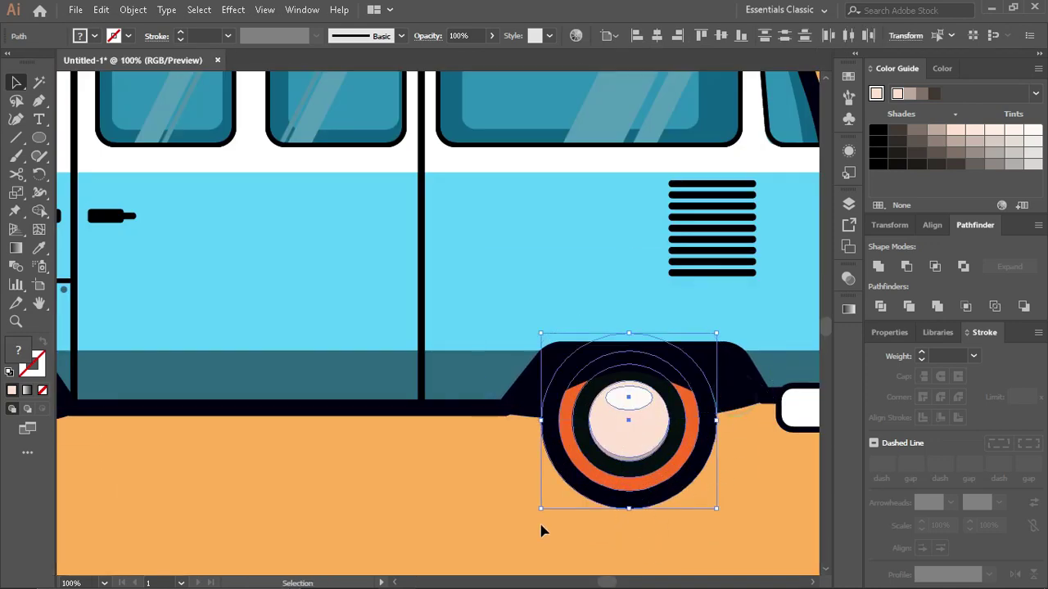
scroll(424, 534, "down", 1)
Step: Alt-drag a copy of the rear wheel toward the front of the van
key("v")
mouse_move(559, 483)
left_mouse_down()
mouse_move(156, 479)
mouse_move(223, 498)
left_mouse_up()
scroll(175, 458, "down", 1)
scroll(164, 479, "up", 1)
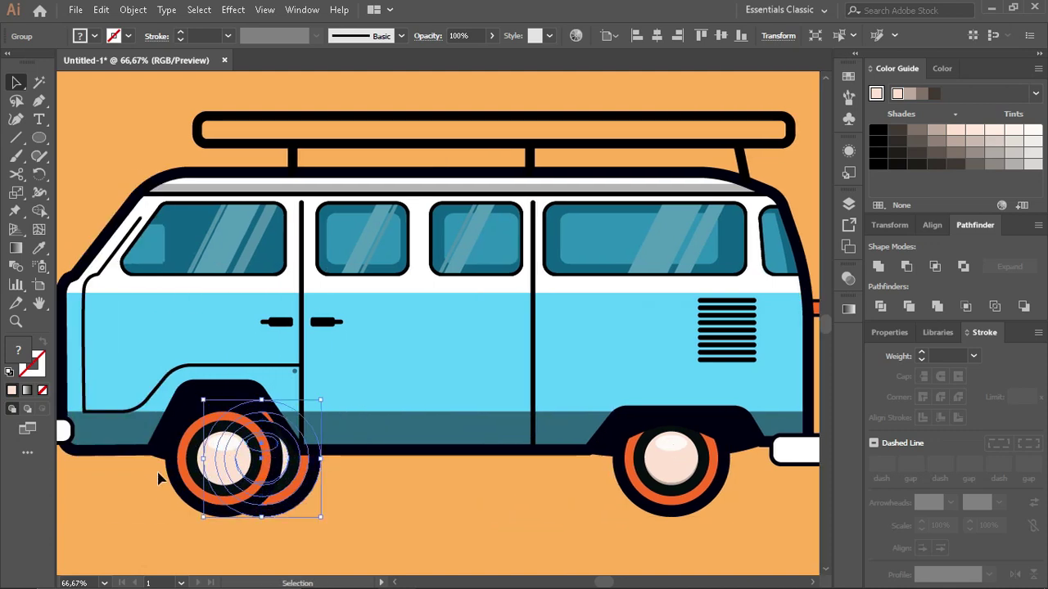
scroll(235, 503, "up", 1)
scroll(222, 498, "up", 1)
scroll(246, 492, "down", 1)
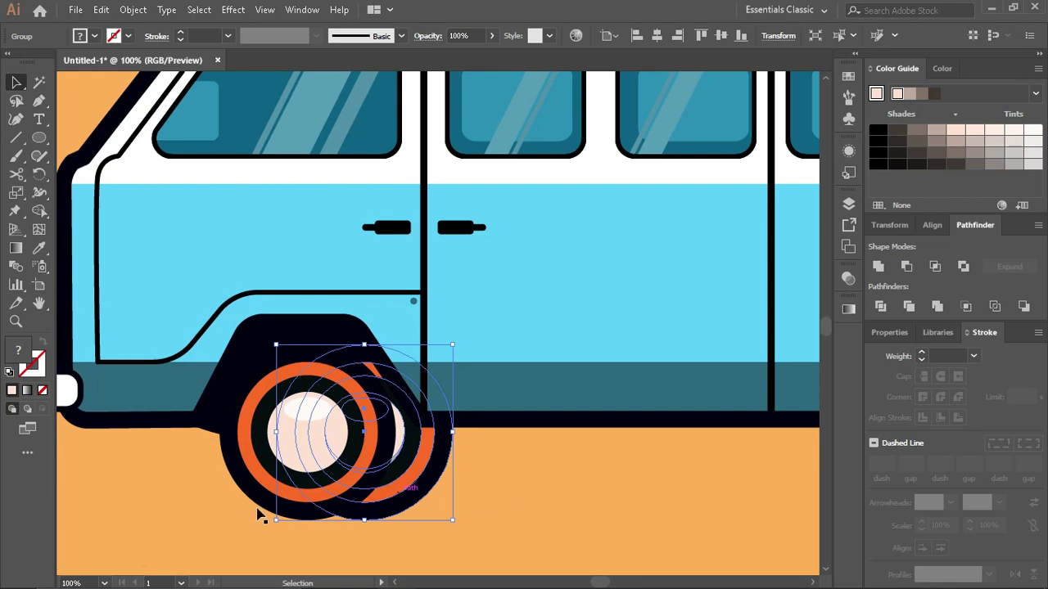
Step: Line the wheel copy up under the front arch and deselect it
left_click_drag(261, 516, 263, 496)
key("shift+Left")
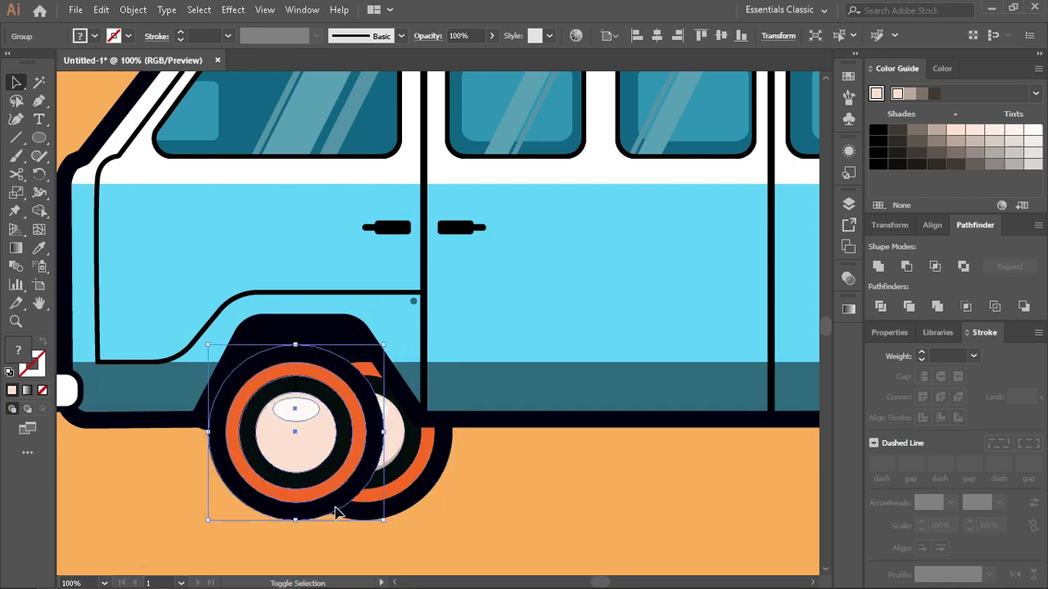
key("ctrl+z")
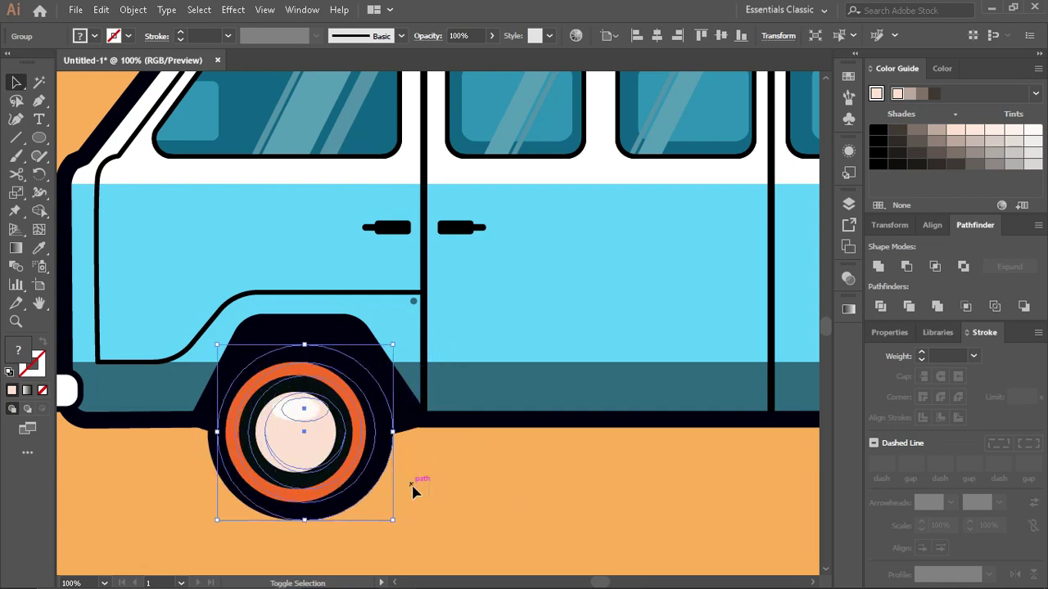
key("ctrl+z")
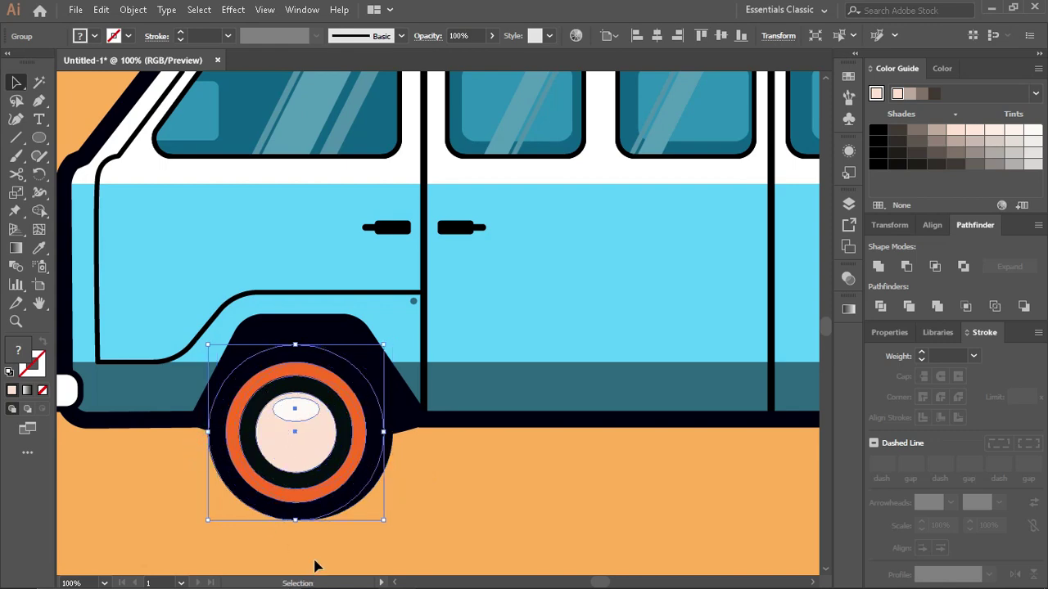
left_click(340, 572)
scroll(297, 483, "down", 4)
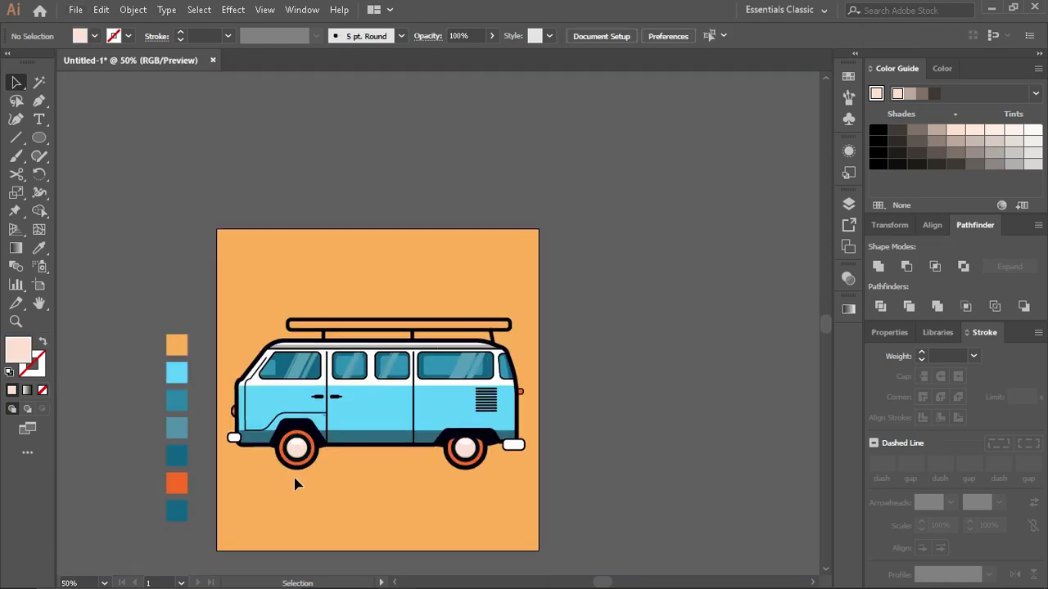
Step: Try scaling the whole van smaller, then undo back to its original size
scroll(297, 483, "up", 2)
scroll(297, 483, "down", 1)
left_click_drag(182, 242, 682, 538)
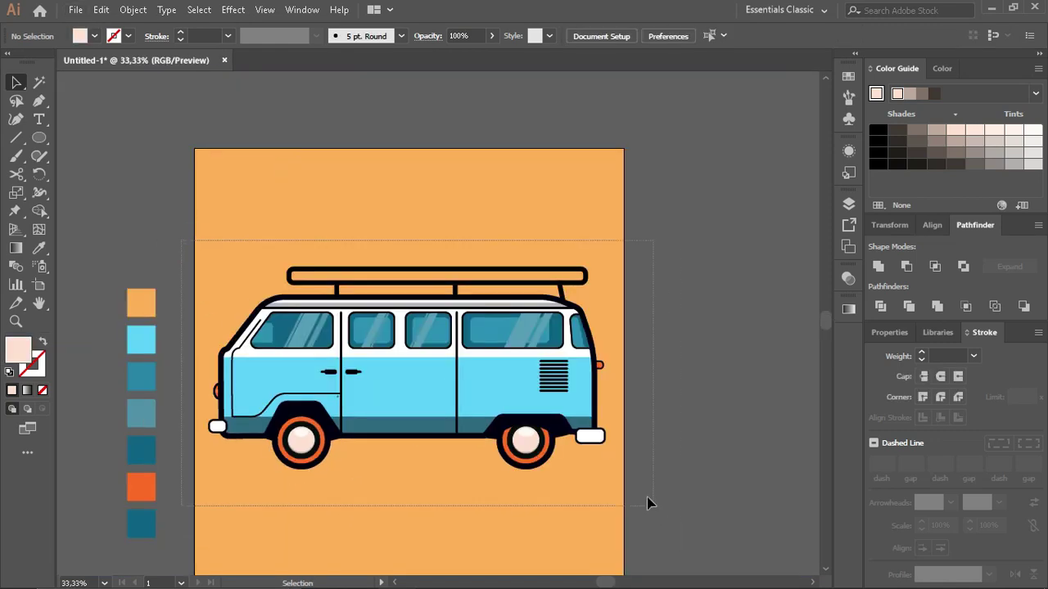
left_click_drag(646, 503, 647, 503)
left_click_drag(604, 467, 538, 451)
key("ctrl+z")
left_click(456, 499)
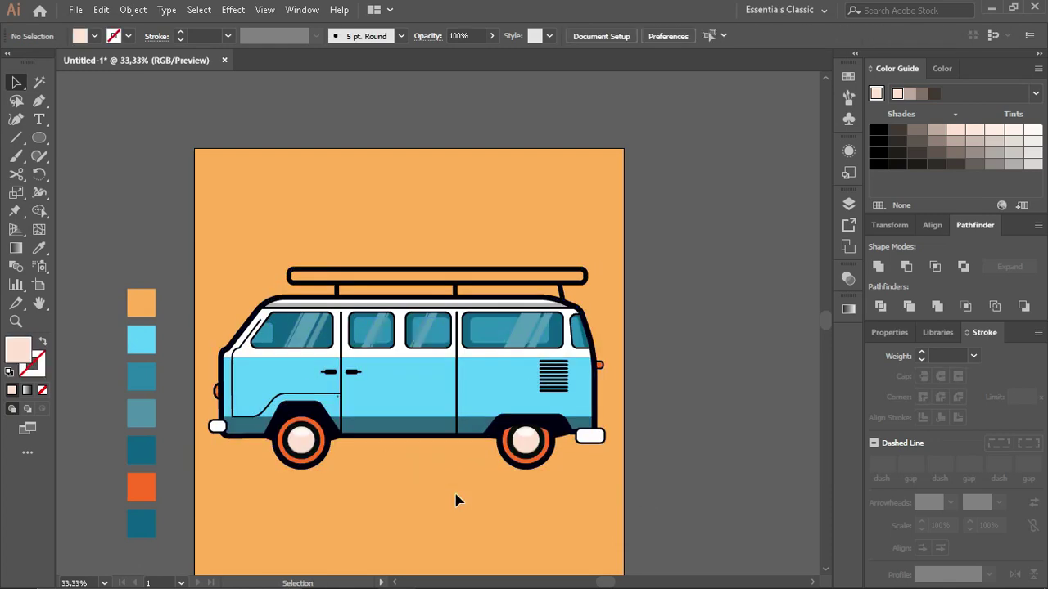
scroll(456, 499, "up", 1)
Step: Widen Artboard 1 to 1494.29 px so the orange background fits it
key("ctrl+minus")
key("ctrl+minus")
key("ctrl+minus")
left_click(39, 284)
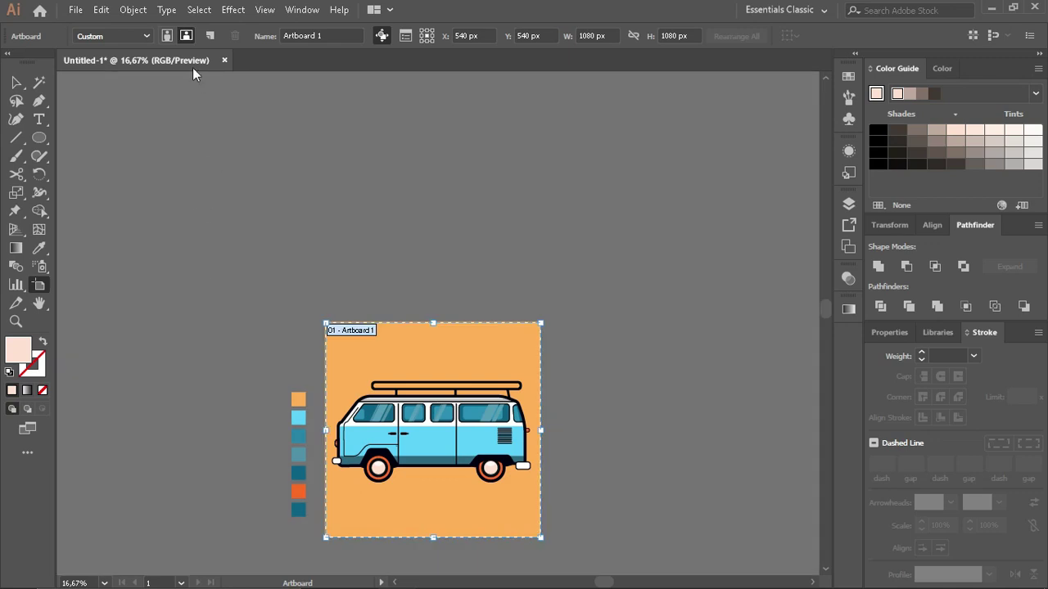
left_click_drag(540, 430, 623, 430)
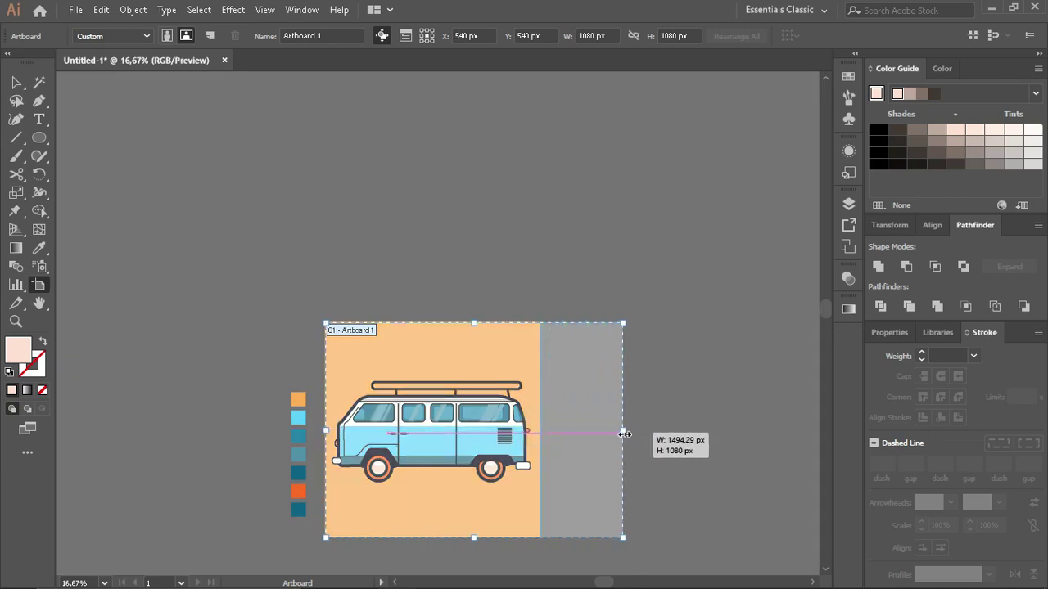
left_click(17, 82)
left_click(132, 9)
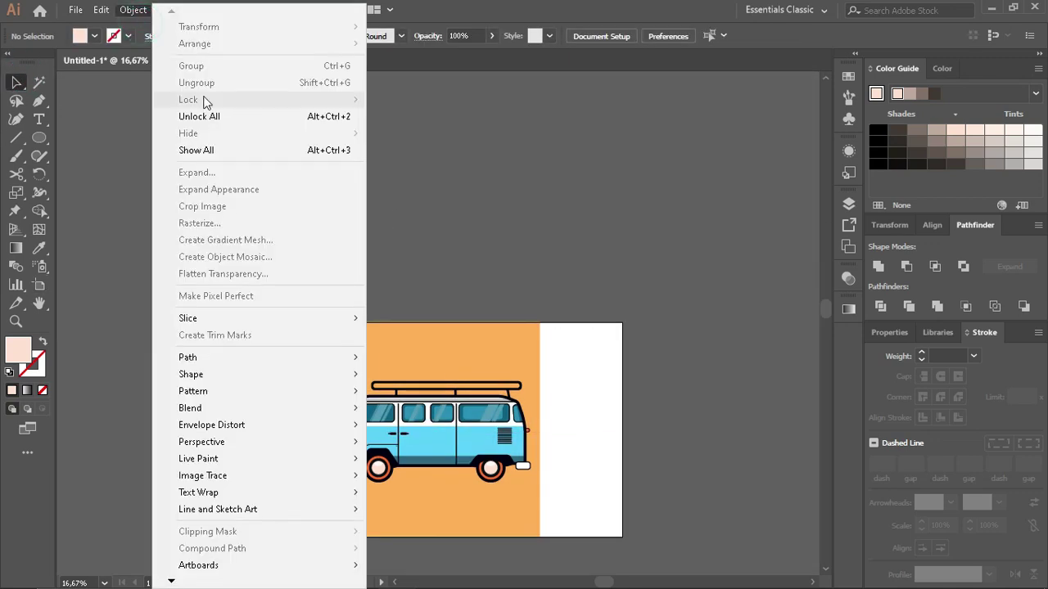
left_click(480, 194)
left_click_drag(539, 434, 622, 429)
key("ctrl+z")
Step: Lock the orange background with Object > Lock > Selection
left_click(133, 9)
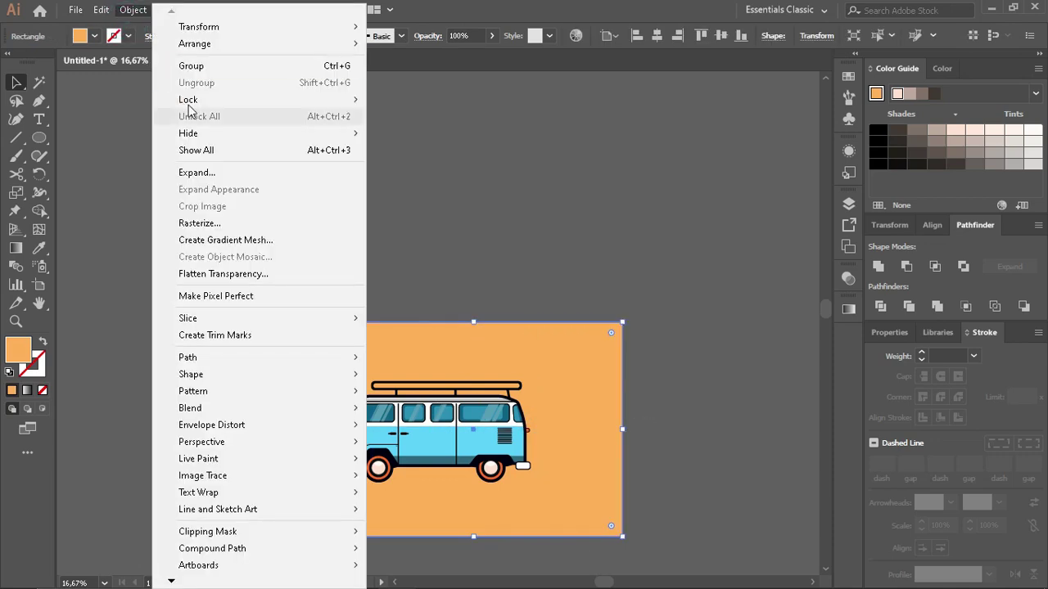
left_click(401, 98)
scroll(471, 487, "up", 1)
scroll(471, 486, "up", 1)
Step: Centre the van group horizontally on the artboard and deselect it
left_click_drag(164, 258, 636, 519)
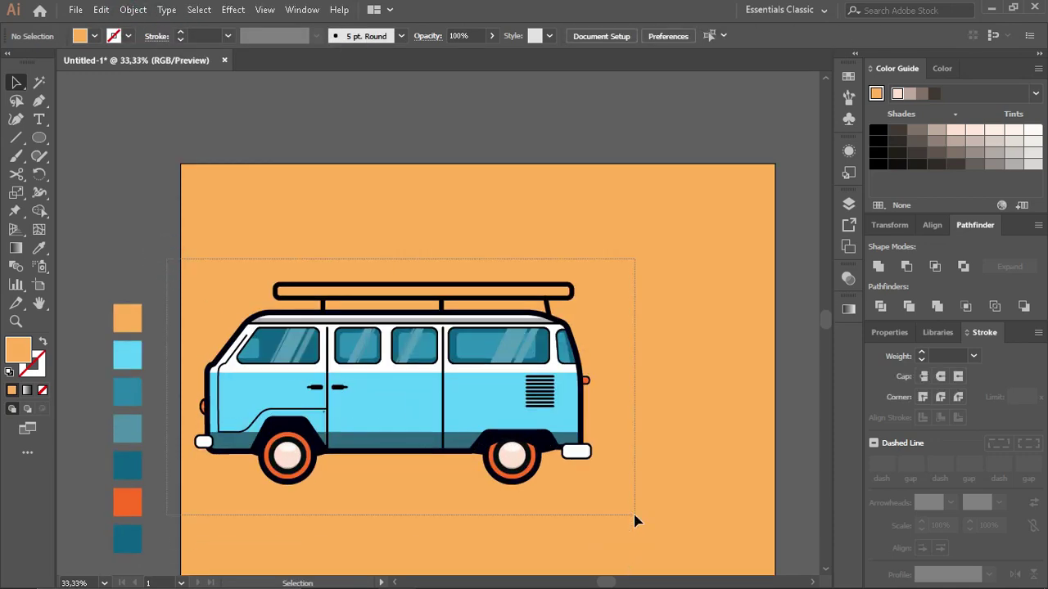
key("shift+Right")
key("shift+Right")
key("shift+Right")
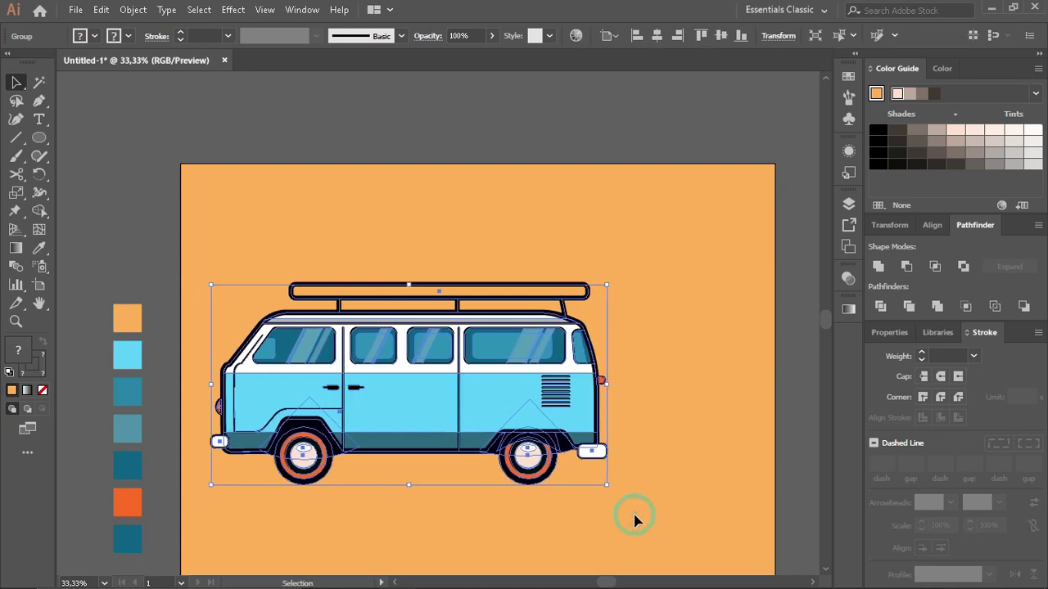
left_click(636, 520)
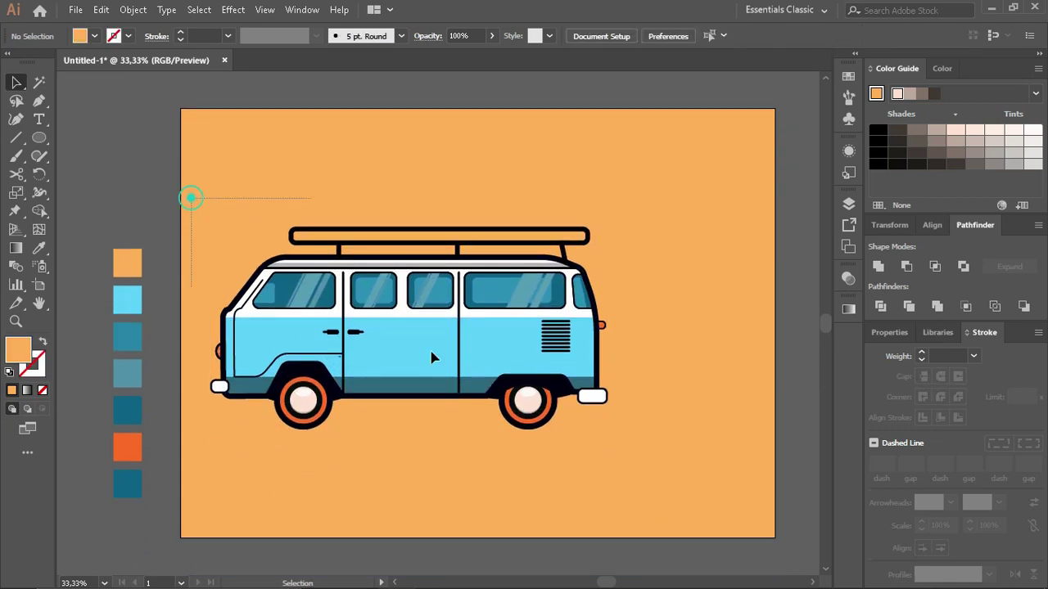
left_click(433, 355)
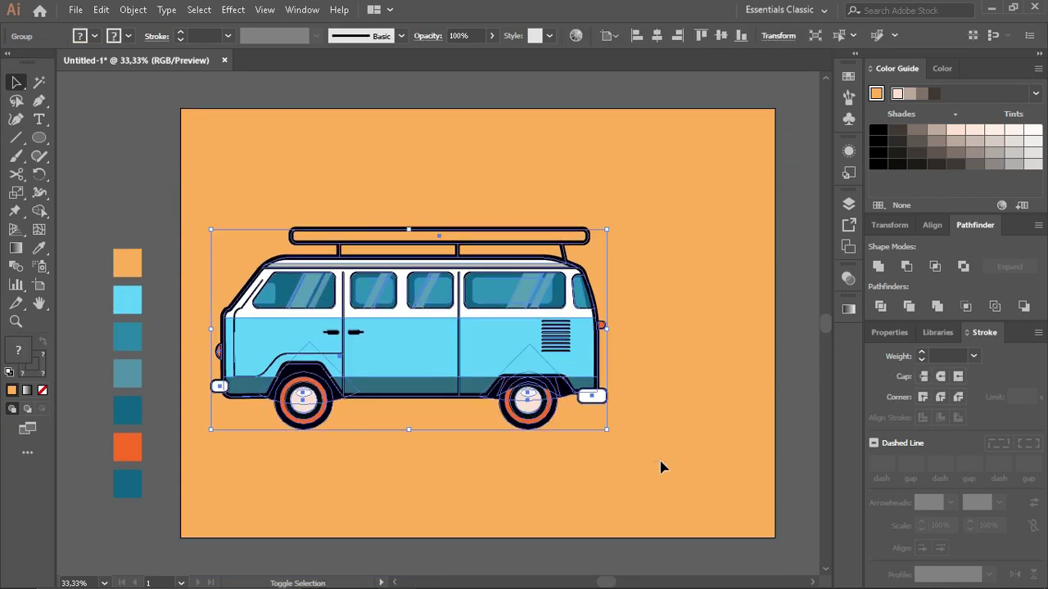
left_click(657, 35)
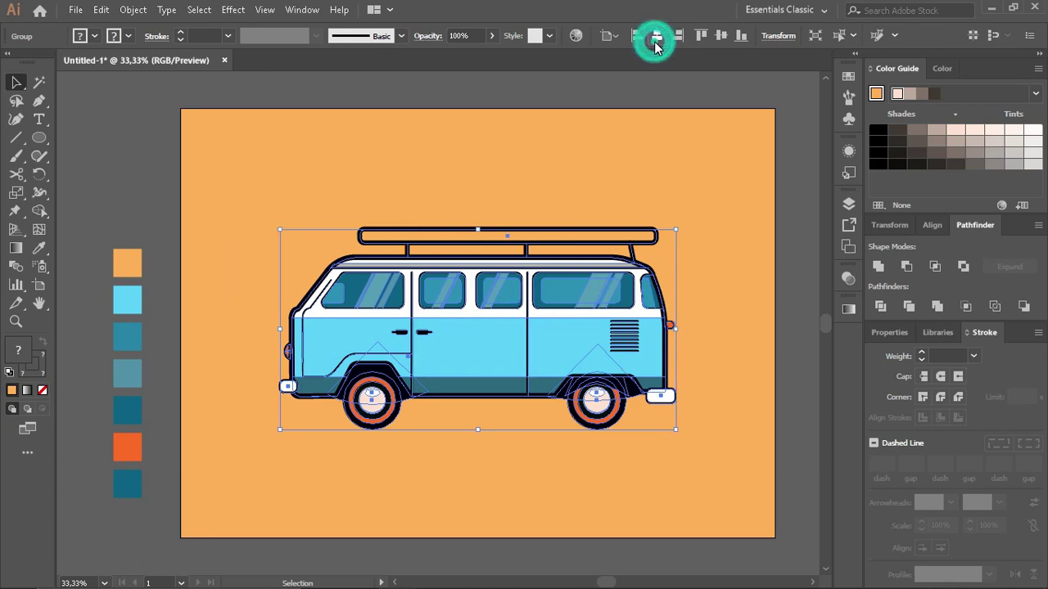
key("ctrl+shift+a")
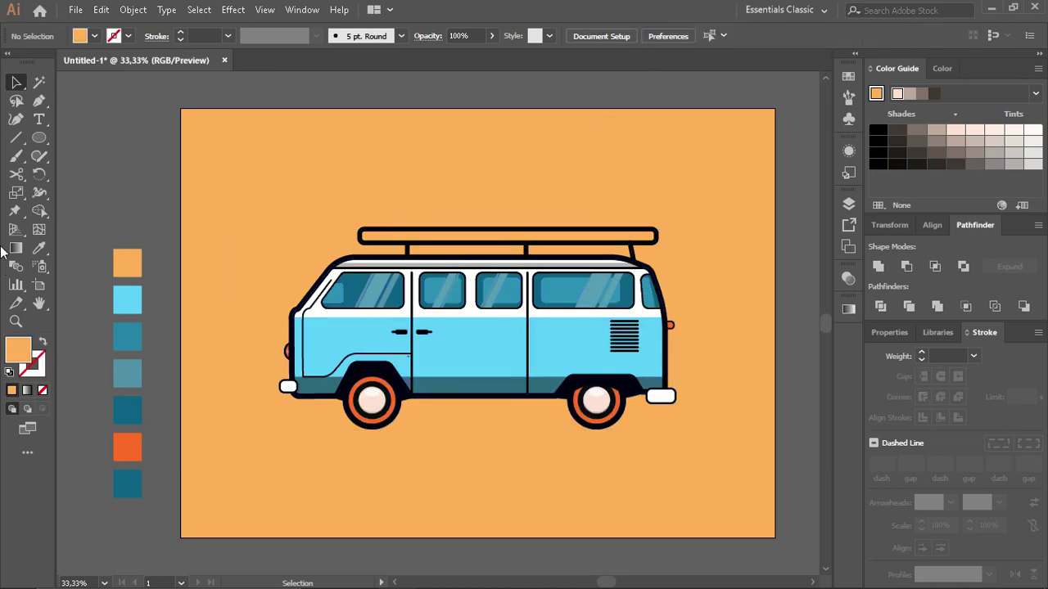
Step: Draw a straight ground line beneath the van's wheels
scroll(367, 438, "up", 1)
scroll(367, 438, "up", 1)
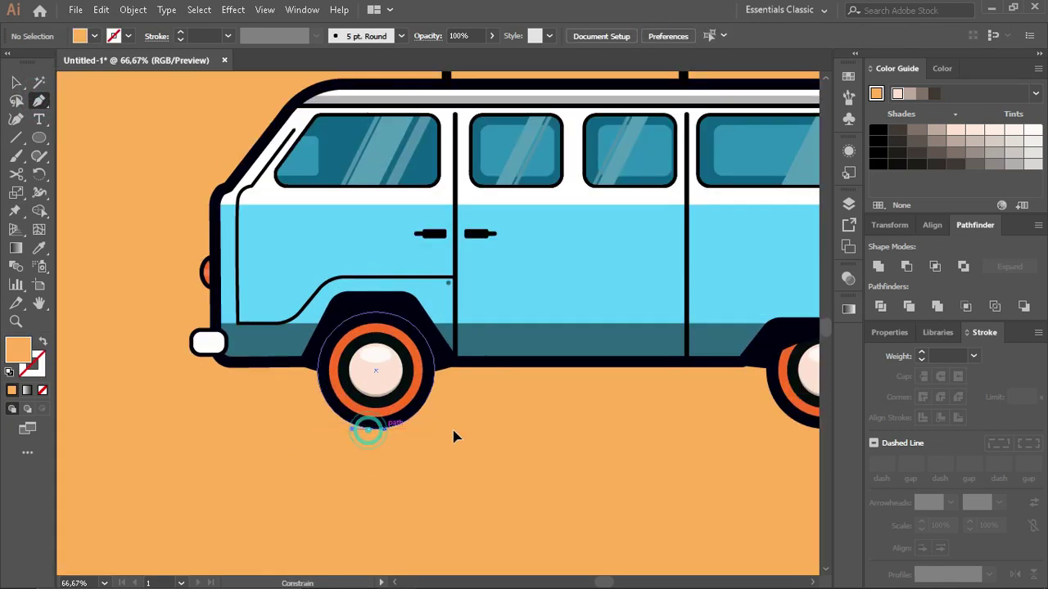
left_click(107, 428)
left_click(627, 428)
mouse_move(367, 429)
left_mouse_down()
mouse_move(338, 443)
mouse_move(346, 445)
left_mouse_up()
key("ctrl+shift+a")
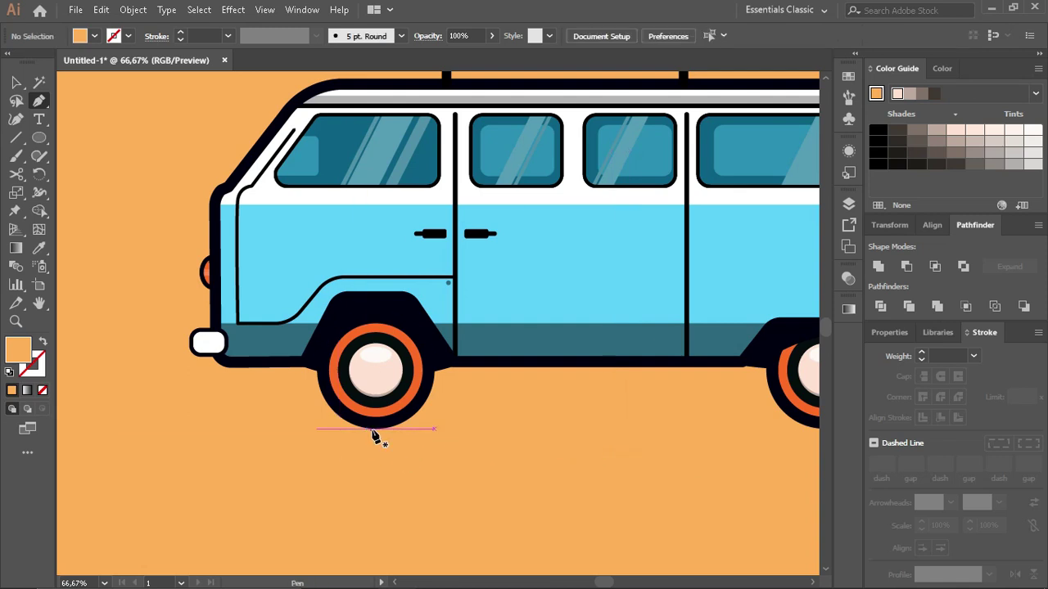
left_click(318, 428)
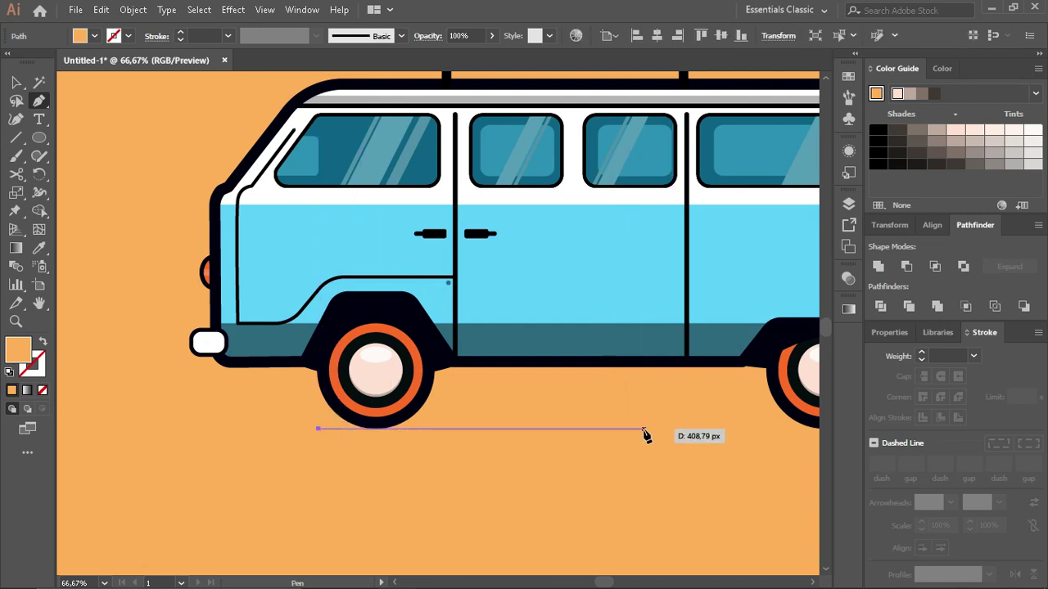
scroll(803, 432, "down", 5)
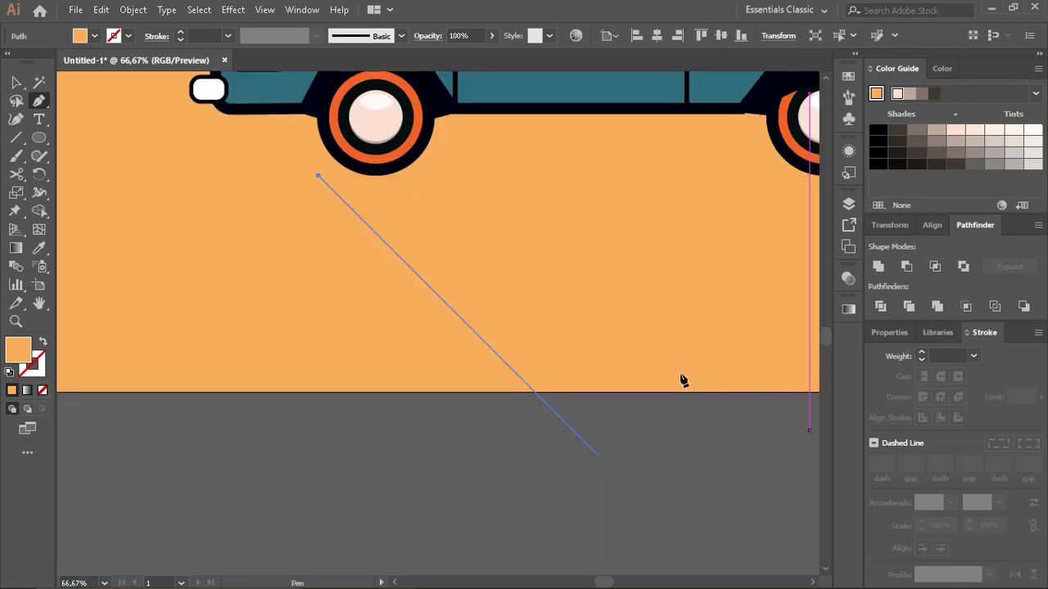
left_click(767, 176)
key("ctrl+minus")
key("ctrl+minus")
key("ctrl+1")
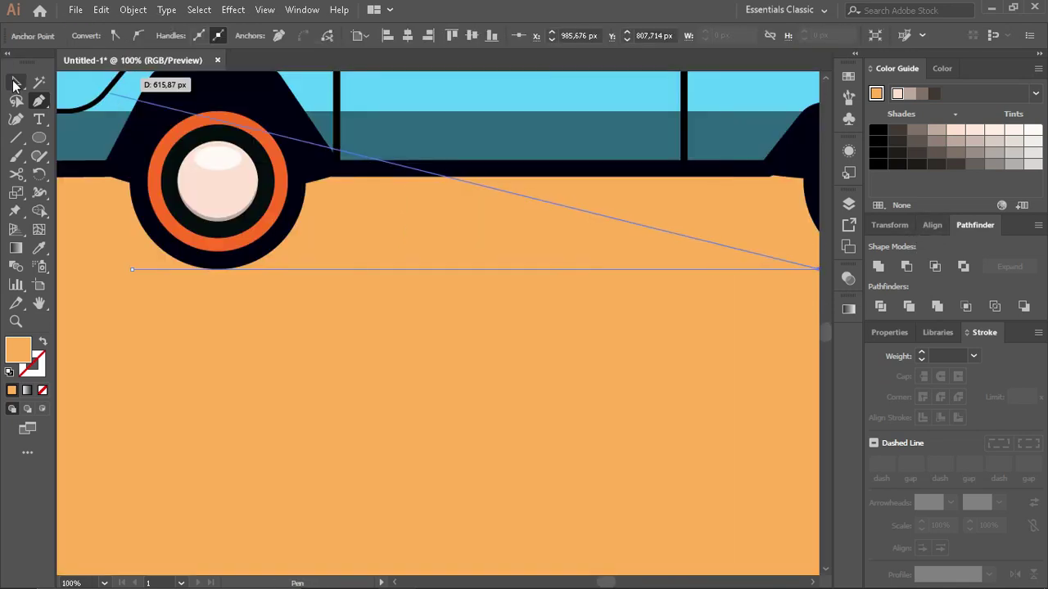
left_click(13, 83)
key("ctrl+minus")
key("ctrl+minus")
Step: Give the ground line a 9 pt stroke weight with round caps
left_click(919, 355)
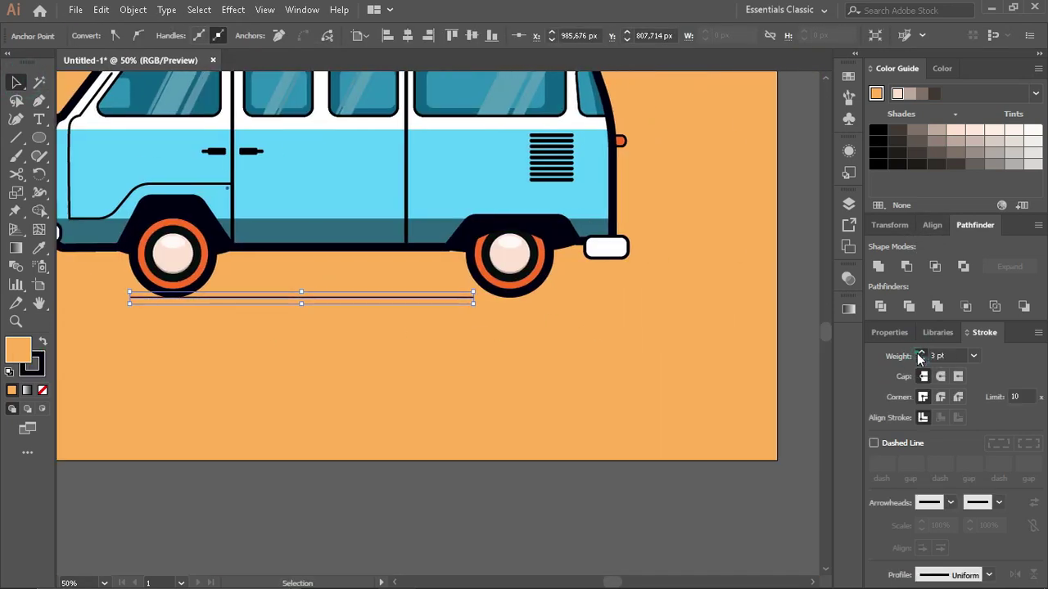
left_click(919, 354)
left_click(920, 353)
left_click(921, 352)
left_click(921, 352)
left_click(921, 352)
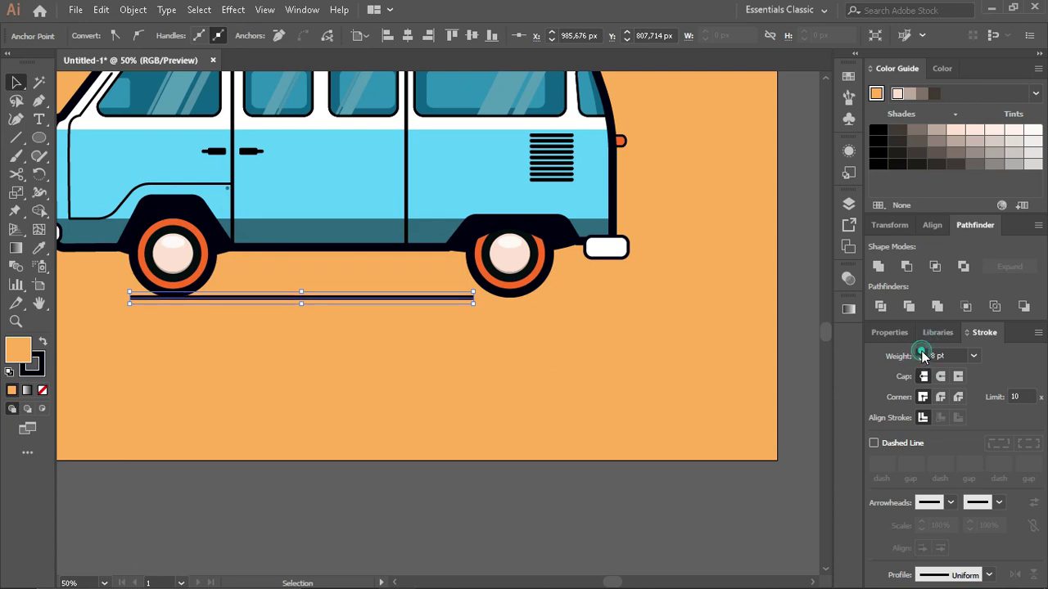
left_click(939, 376)
Step: Set the ground line's fill to None, leaving the black stroke active
scroll(165, 252, "up", 2)
left_click(942, 68)
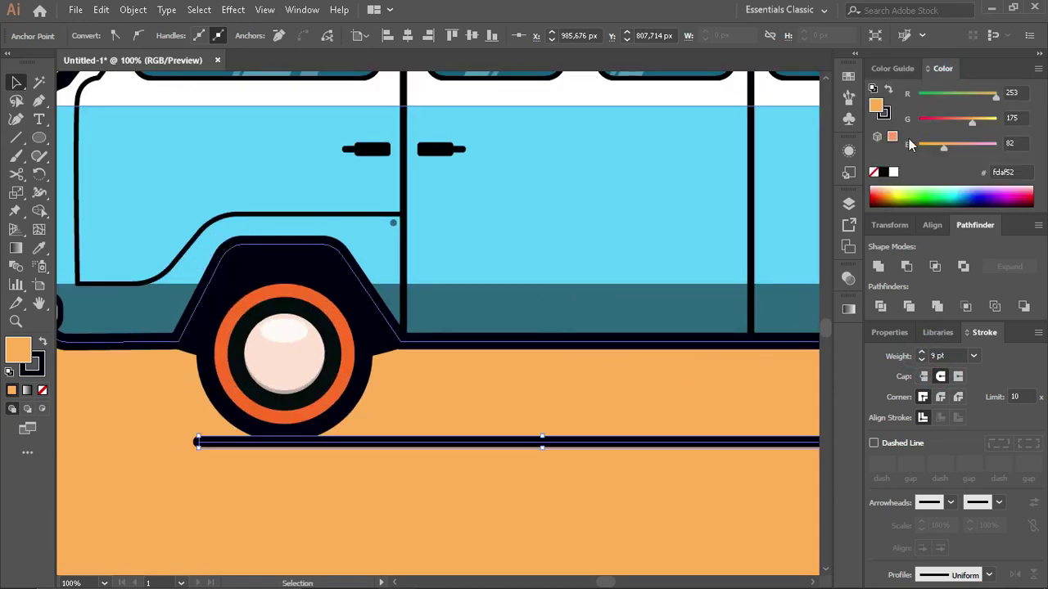
left_click(874, 171)
key("x")
scroll(328, 442, "up", 2)
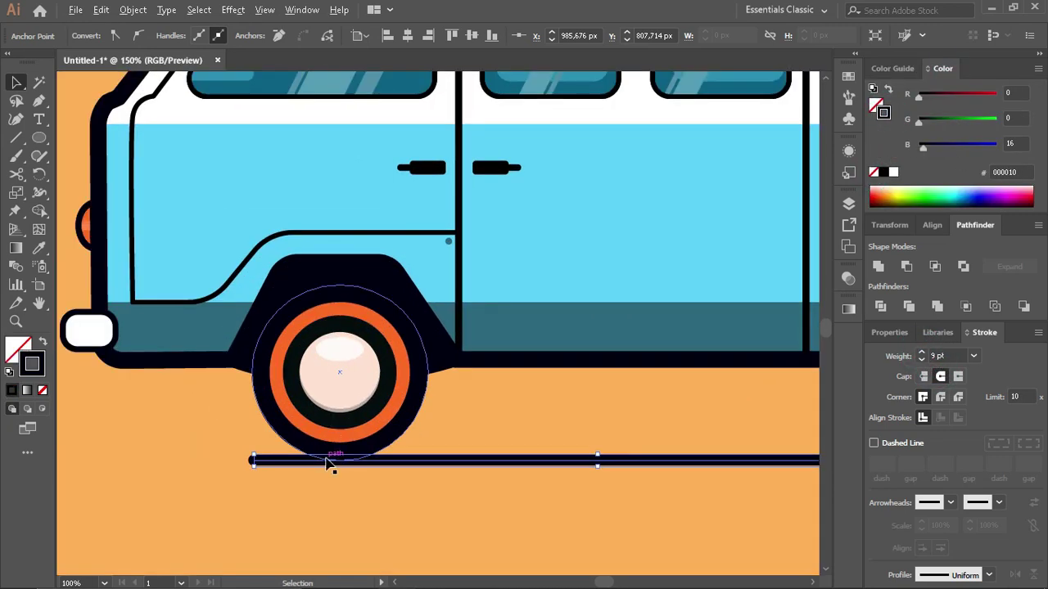
scroll(368, 507, "up", 4)
scroll(401, 547, "down", 4)
scroll(400, 541, "down", 1)
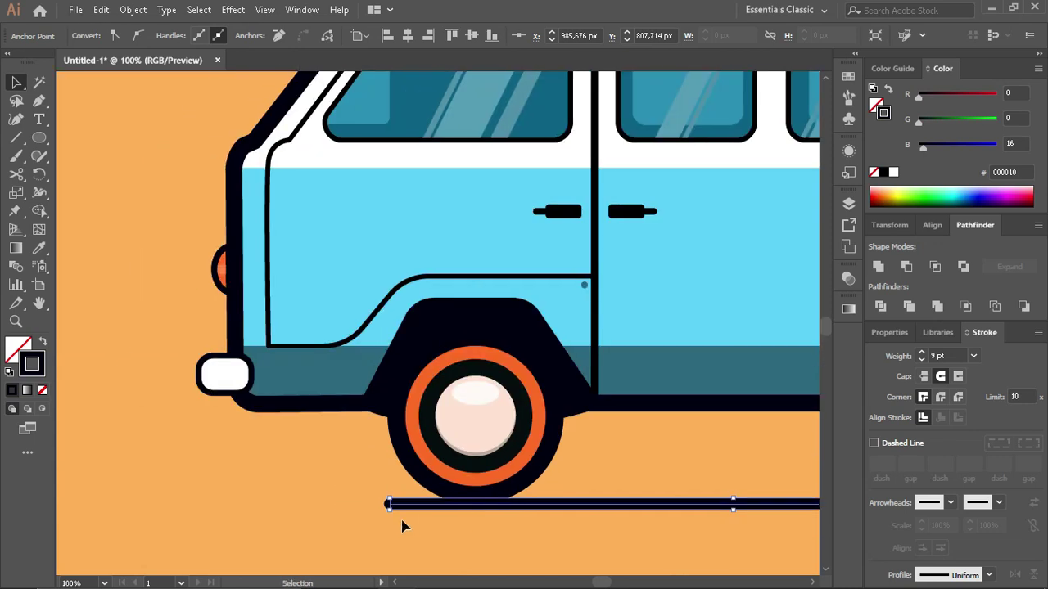
scroll(402, 532, "down", 2)
Step: Alt-drag a copy of the ground line to the left and shorten it into a short dash
left_click_drag(639, 520, 518, 521)
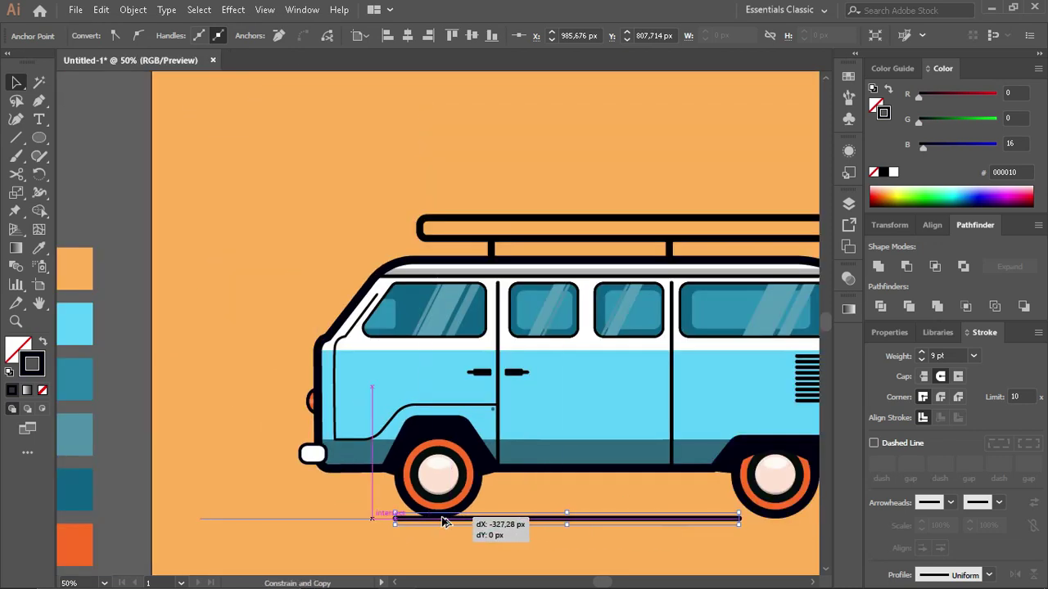
mouse_move(622, 527)
left_mouse_down()
mouse_move(373, 530)
mouse_move(387, 531)
mouse_move(346, 518)
mouse_move(373, 500)
left_mouse_up()
scroll(346, 543, "up", 1)
left_click(358, 533)
scroll(368, 528, "up", 2)
left_click(362, 524)
left_click(136, 497)
scroll(135, 498, "up", 3)
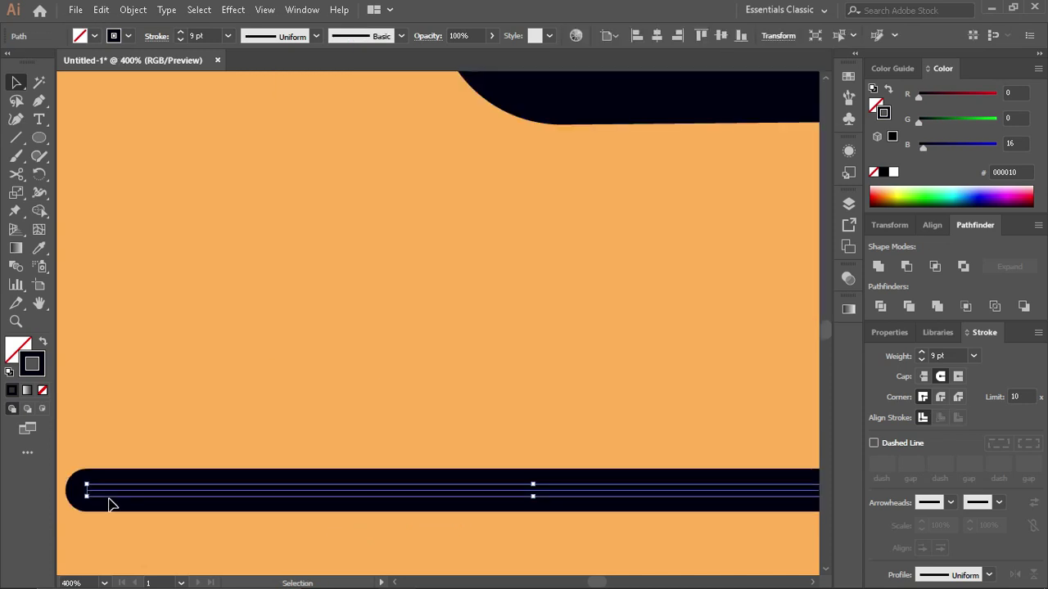
scroll(111, 504, "down", 1)
scroll(107, 499, "down", 1)
left_click_drag(98, 495, 196, 511)
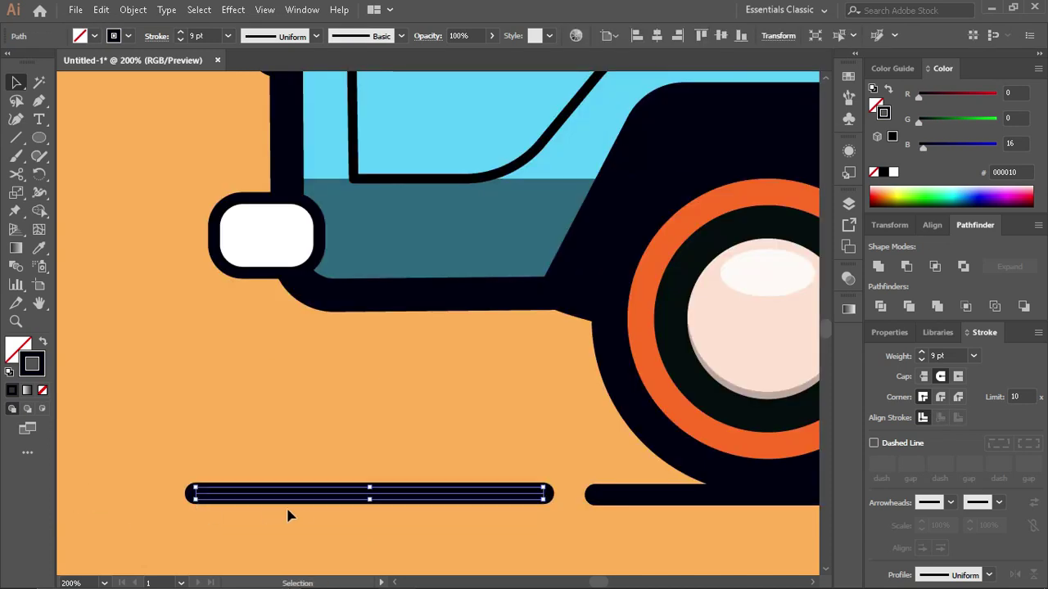
Step: Give the short left dash a 10 pt stroke and nudge it slightly down and right
left_click(921, 353)
key("Down")
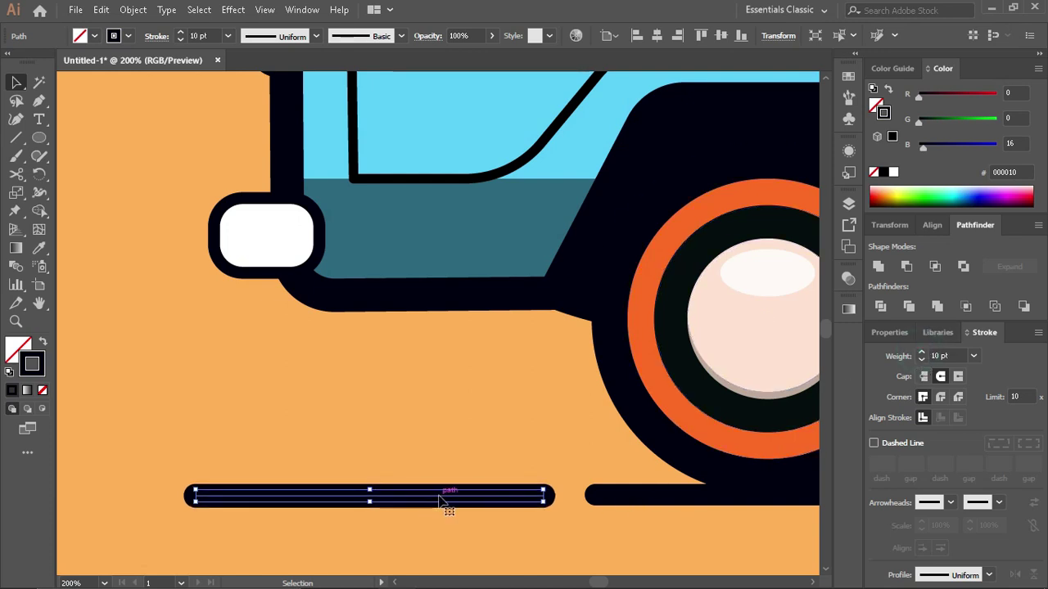
left_click_drag(440, 501, 445, 501)
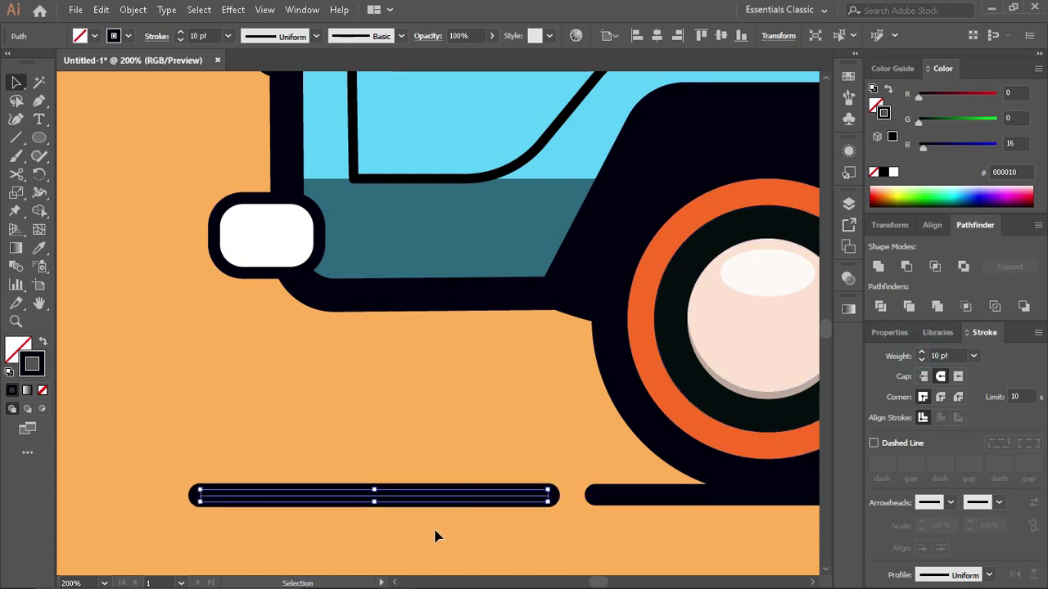
left_click(434, 536)
scroll(434, 536, "down", 4, "alt")
scroll(410, 526, "up", 1, "alt")
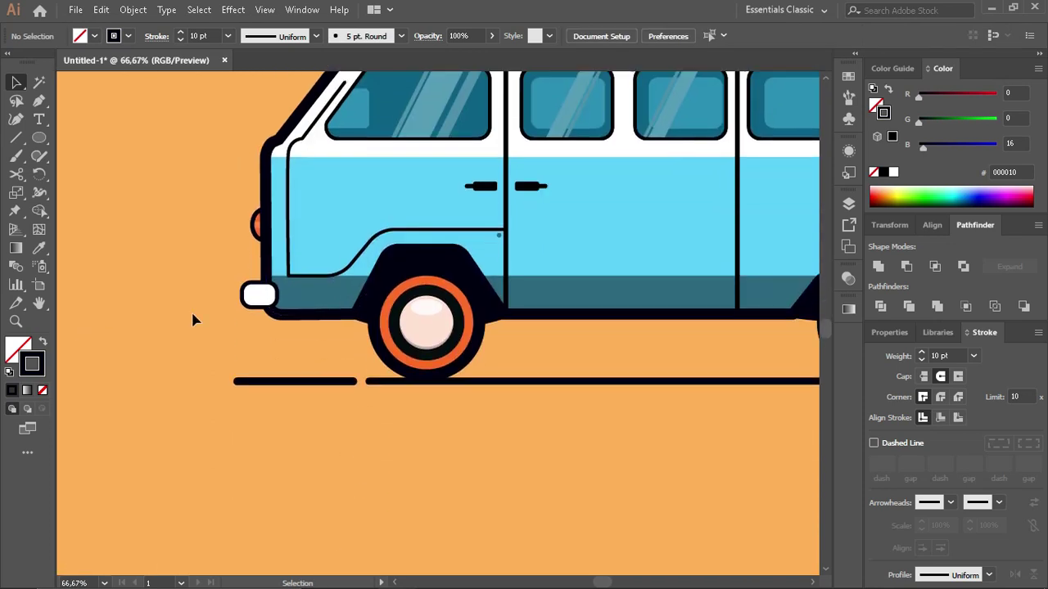
scroll(245, 385, "right", 3)
Step: Stretch the long ground line further to the right
left_click(382, 364)
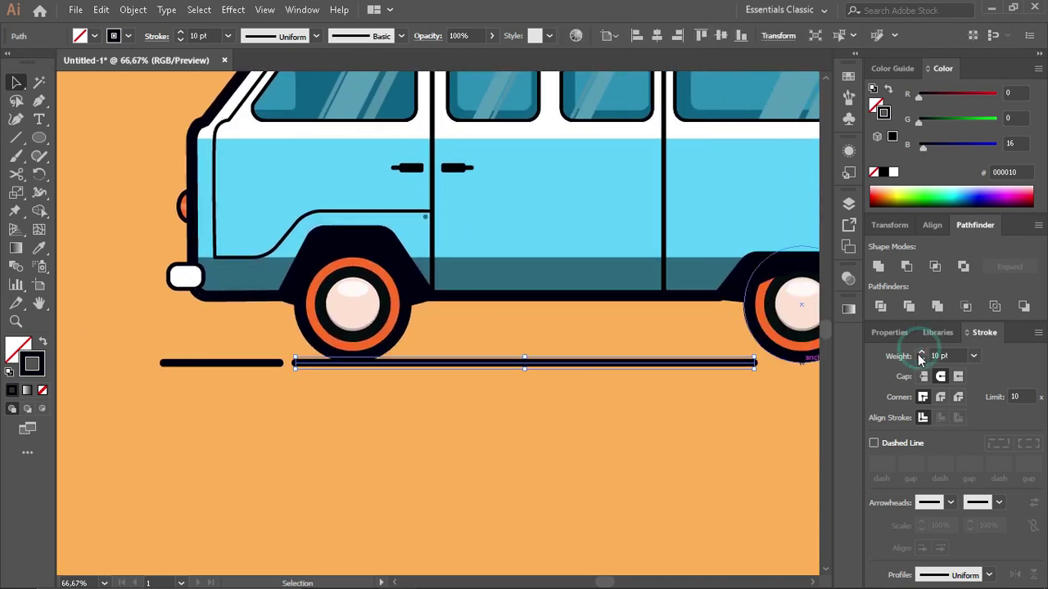
scroll(228, 372, "up", 3, "alt")
left_click(287, 358)
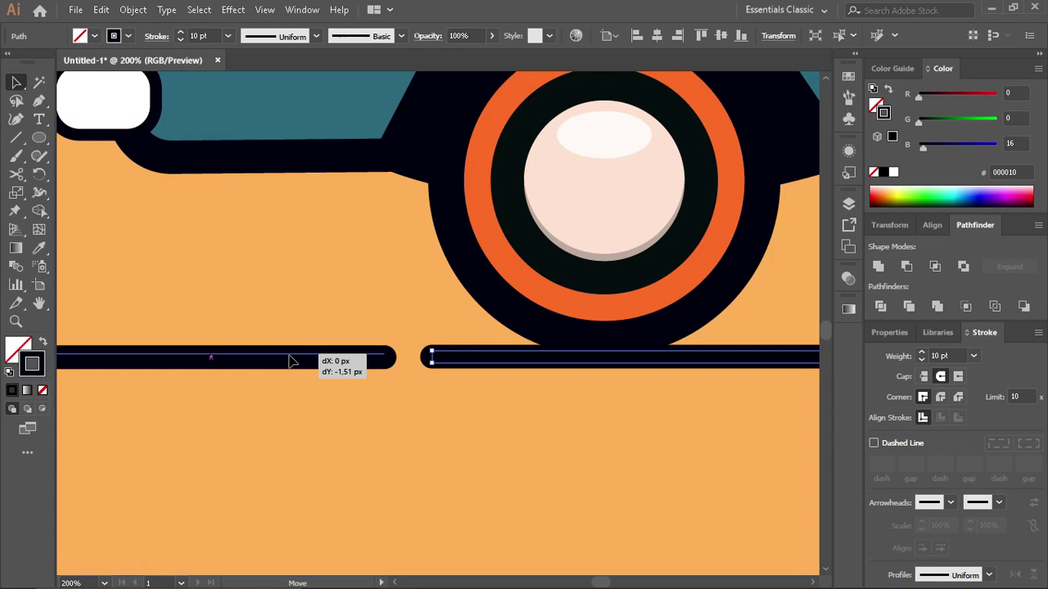
left_click(384, 435)
scroll(381, 435, "down", 2, "alt")
scroll(382, 445, "down", 2, "alt")
scroll(403, 404, "right", 2)
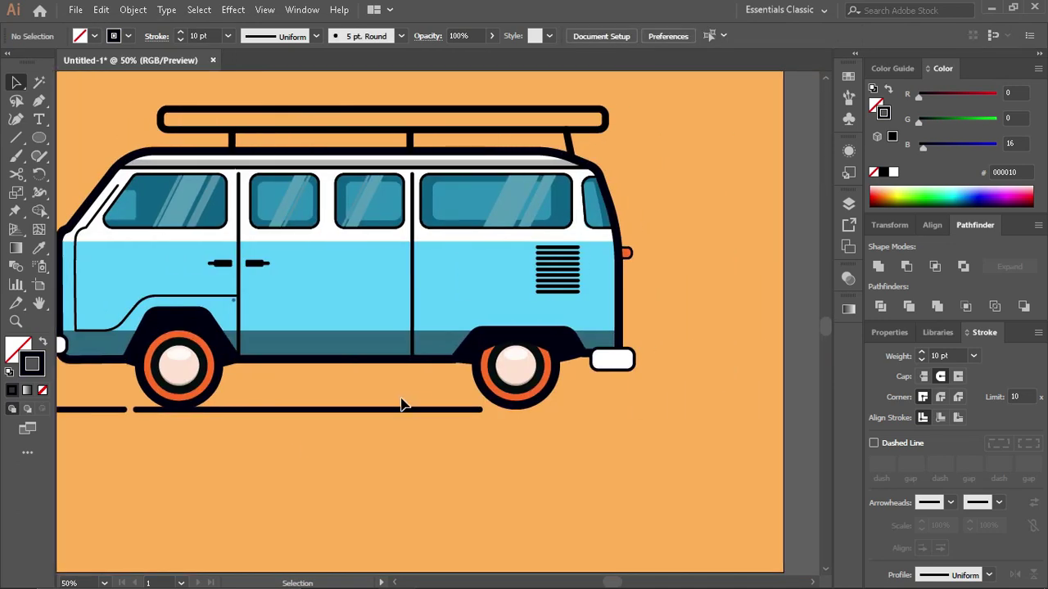
left_click(433, 416)
scroll(434, 416, "up", 4, "alt")
left_click_drag(455, 410, 791, 428)
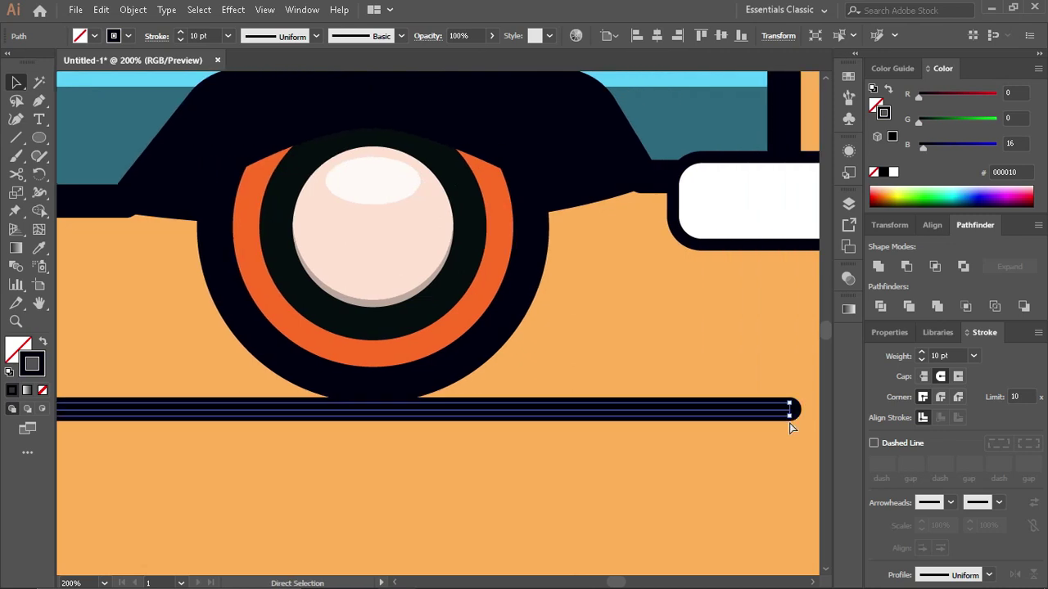
scroll(612, 435, "down", 2, "alt")
scroll(480, 467, "down", 3, "alt")
scroll(281, 451, "up", 4, "alt")
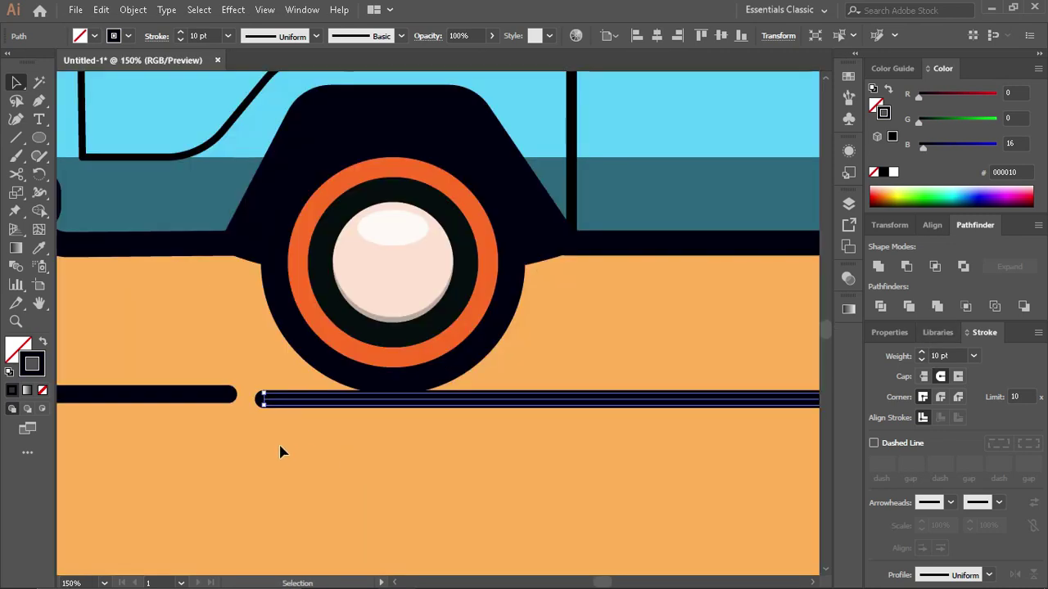
scroll(279, 449, "down", 2, "alt")
Step: Copy the left dash past the line's right end, shorten it and line it up
key("v")
left_click_drag(105, 423, 705, 475)
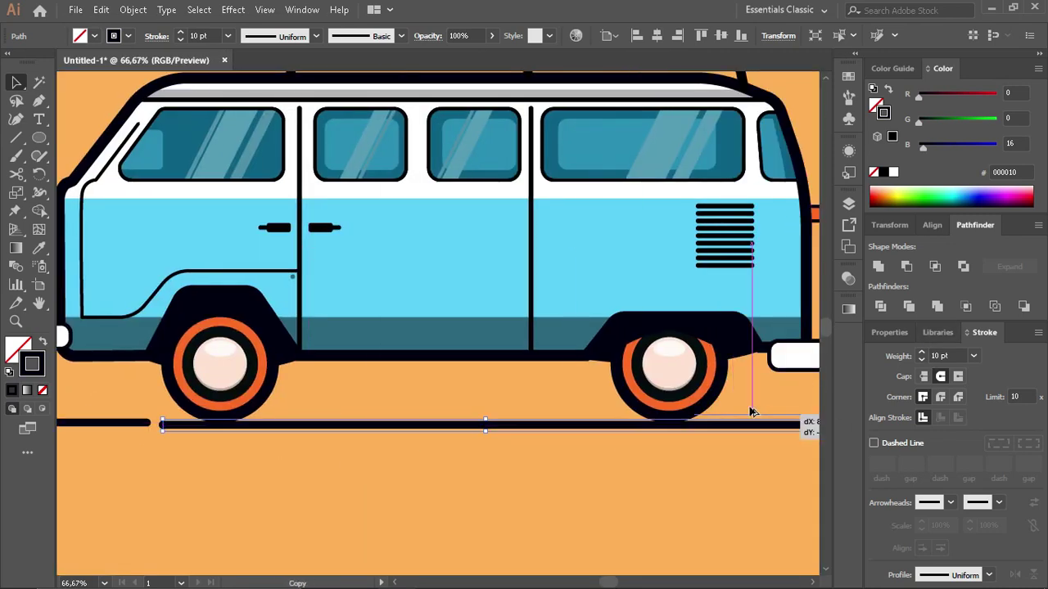
scroll(573, 485, "right", 3)
scroll(491, 474, "right", 3)
left_click_drag(491, 475, 631, 429)
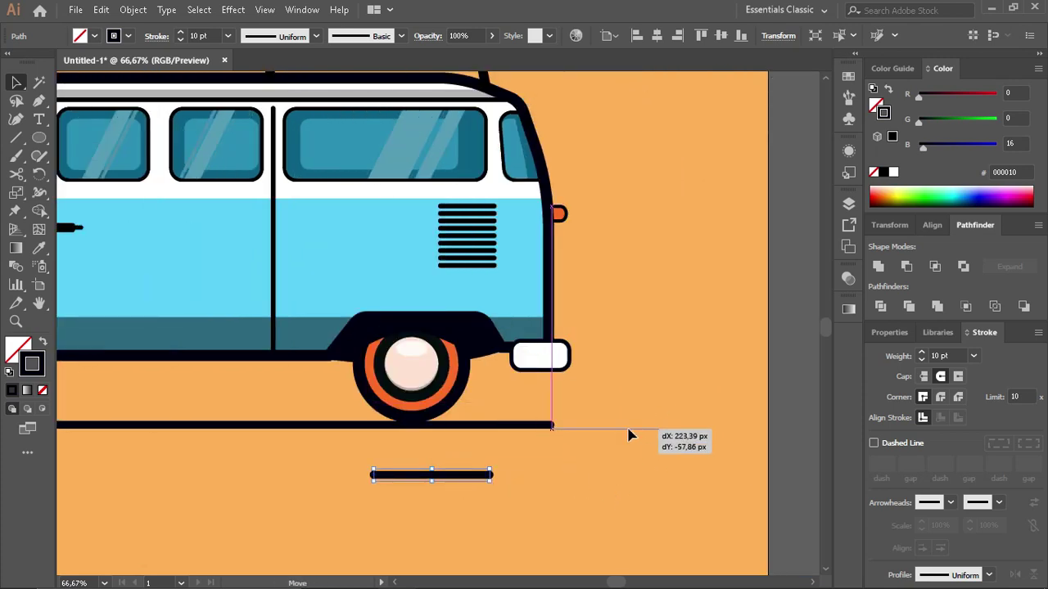
scroll(746, 440, "up", 4, "alt")
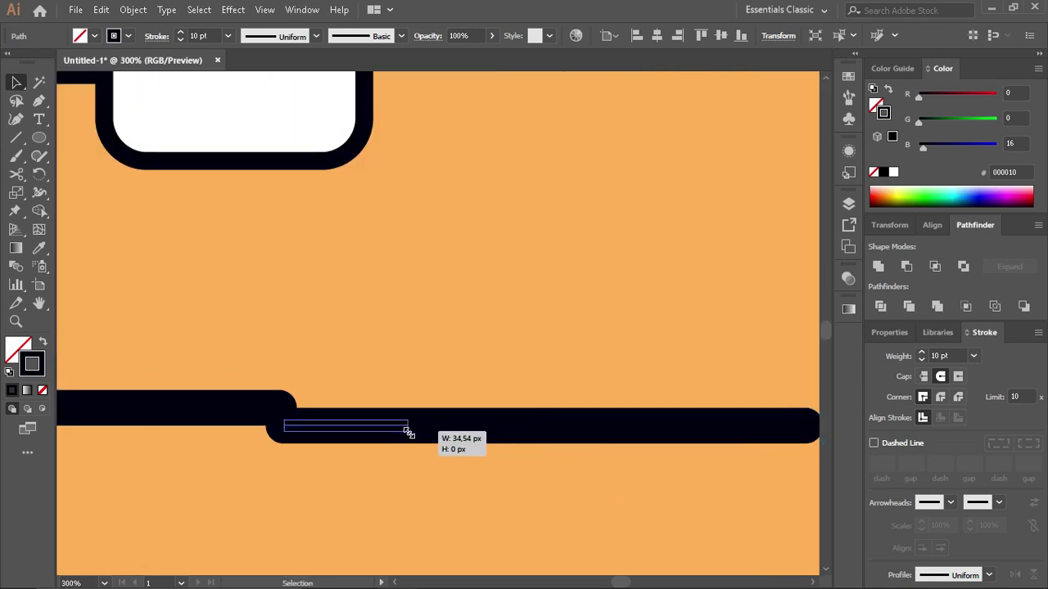
mouse_move(807, 431)
left_mouse_down()
mouse_move(415, 428)
mouse_move(385, 409)
left_mouse_up()
mouse_move(407, 413)
left_mouse_down()
mouse_move(570, 411)
mouse_move(533, 407)
left_mouse_up()
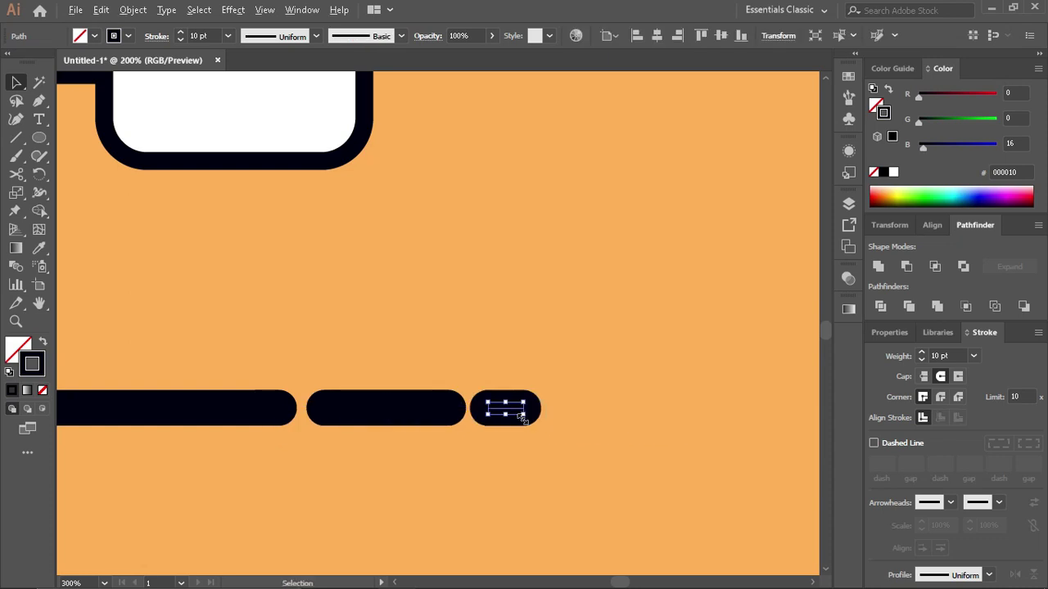
key("ctrl+minus")
key("ctrl+minus")
key("ctrl+minus")
key("ctrl+minus")
Step: Keep all ground-line pieces at 10 pt, align them vertically and move them under the wheels
left_click_drag(749, 456, 615, 402)
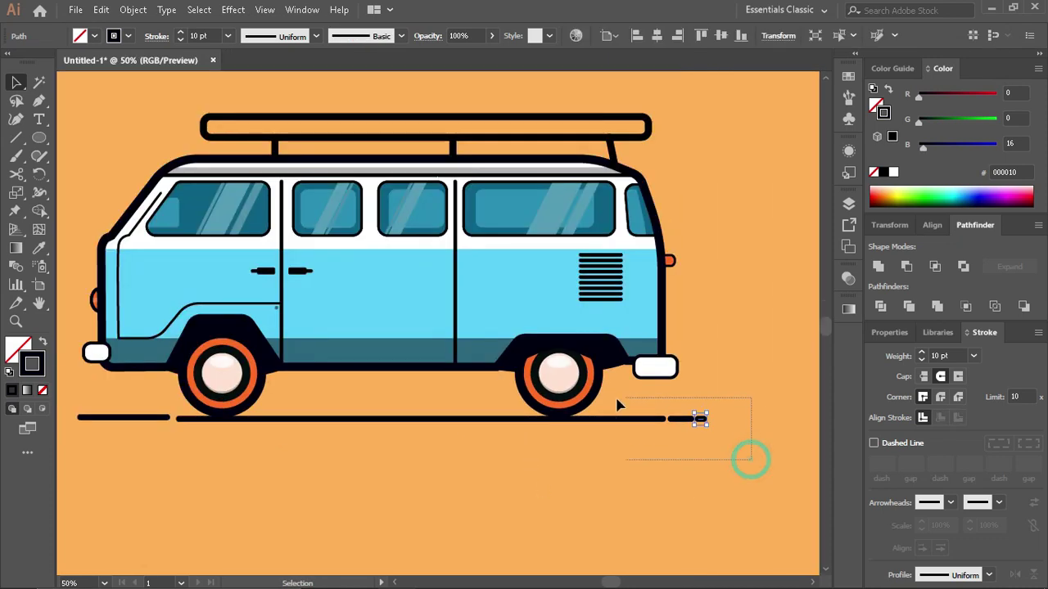
left_click(145, 419, "shift")
left_click(921, 352)
left_click(921, 359)
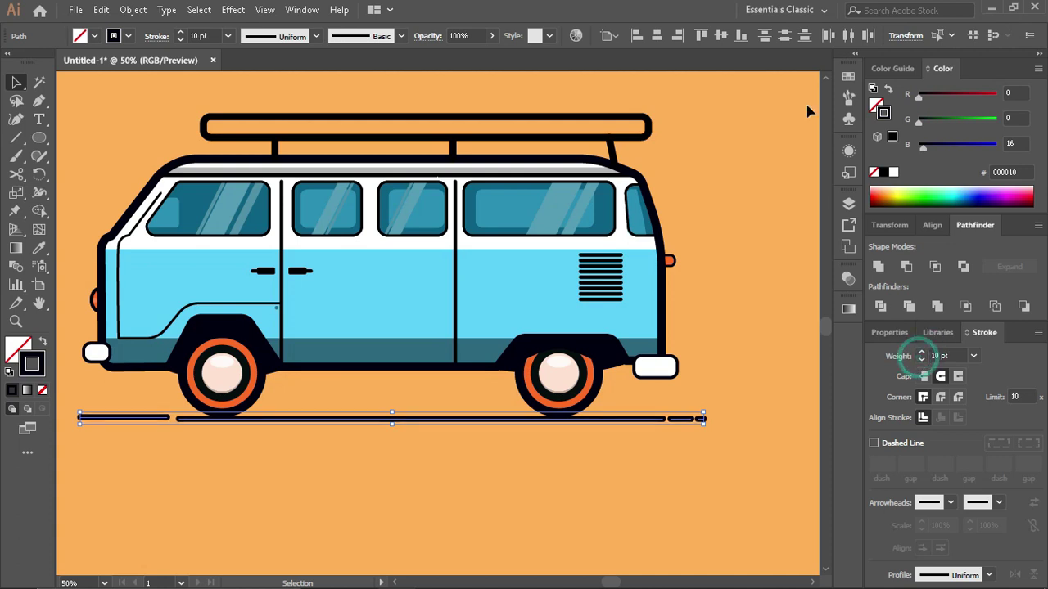
left_click(724, 36)
left_click_drag(636, 262, 604, 421)
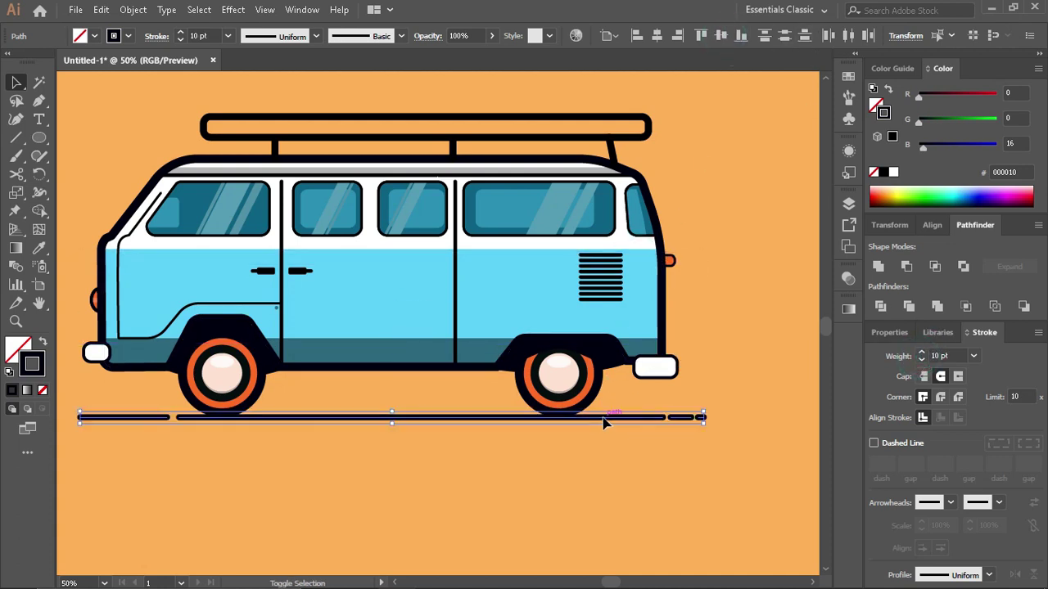
left_click(702, 442)
left_click(679, 418)
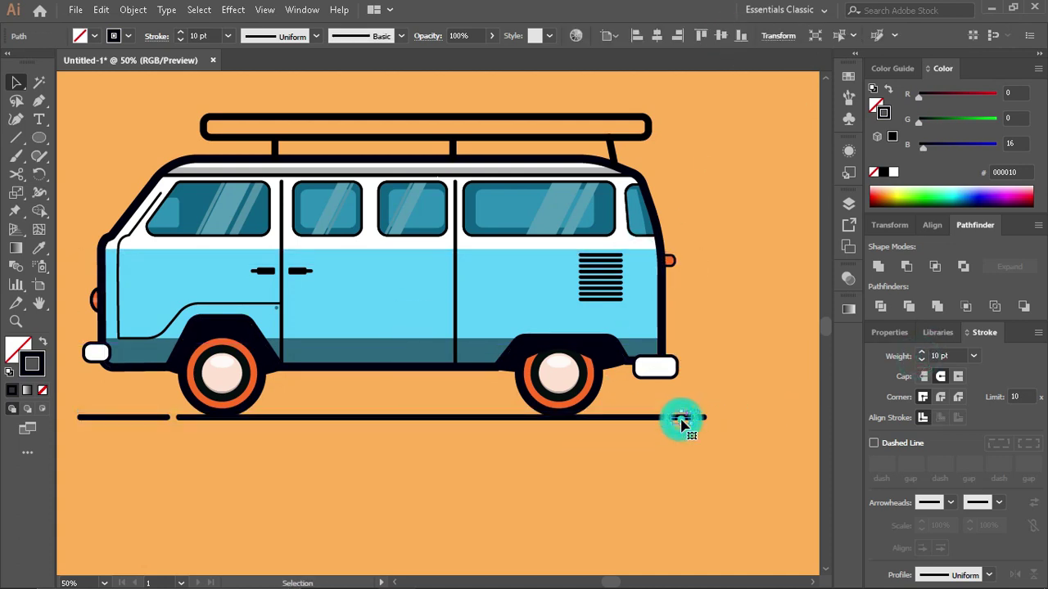
left_click(205, 459)
Step: Move the short left dash further left
scroll(193, 443, "left", 2)
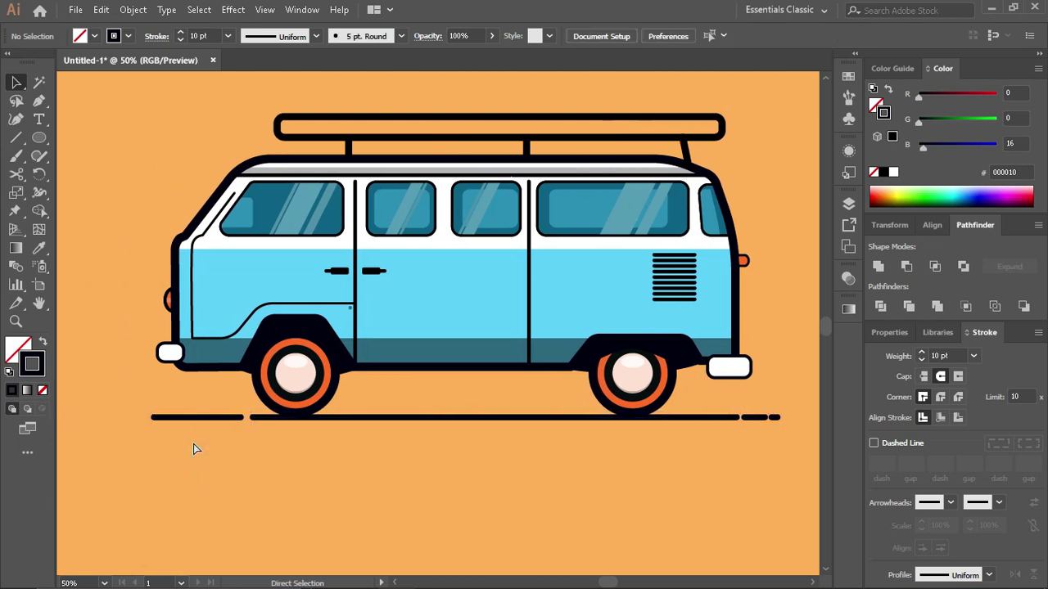
scroll(275, 529, "left", 2)
scroll(344, 475, "left", 2)
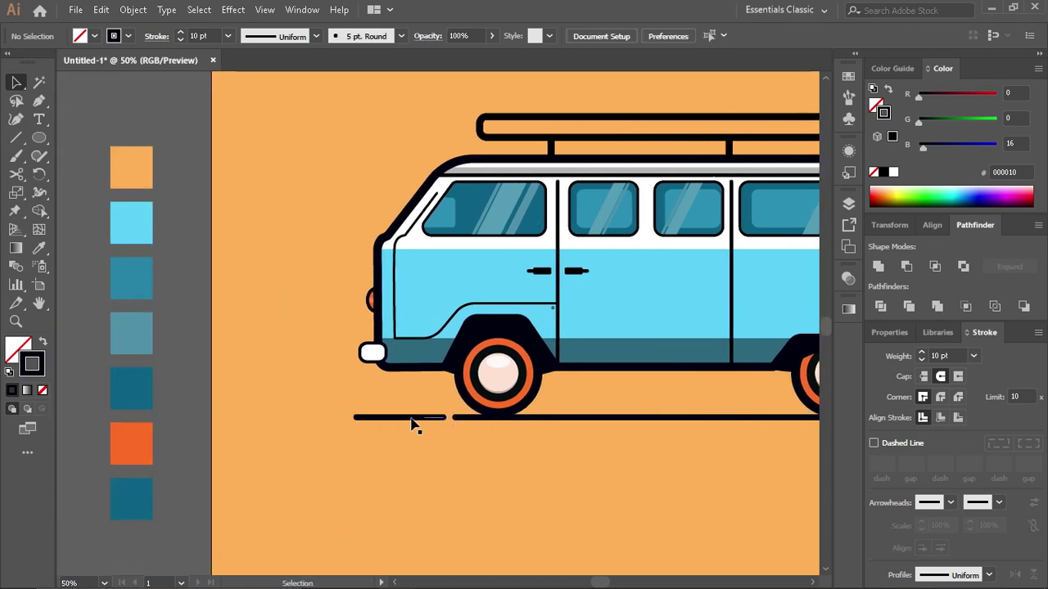
left_click_drag(414, 424, 318, 423)
scroll(428, 424, "up", 2)
scroll(749, 456, "down", 1)
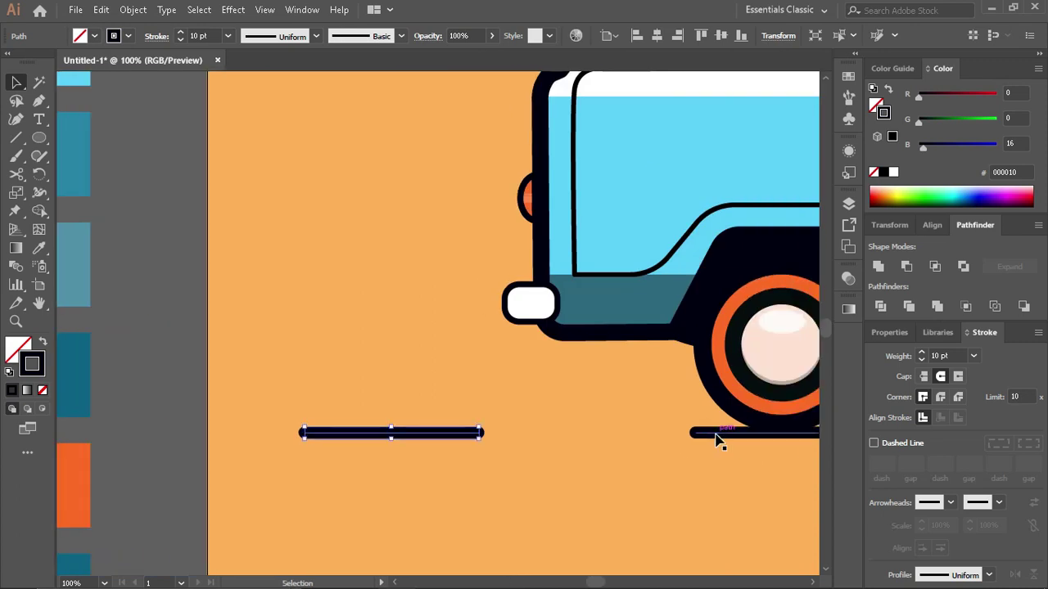
Step: Stretch the long line leftward, shift the left dash slightly right, and fit the artboard in view
left_click(695, 432)
mouse_move(695, 432)
left_mouse_down()
mouse_move(588, 440)
mouse_move(603, 439)
left_mouse_up()
left_click(604, 484)
scroll(605, 483, "down", 3)
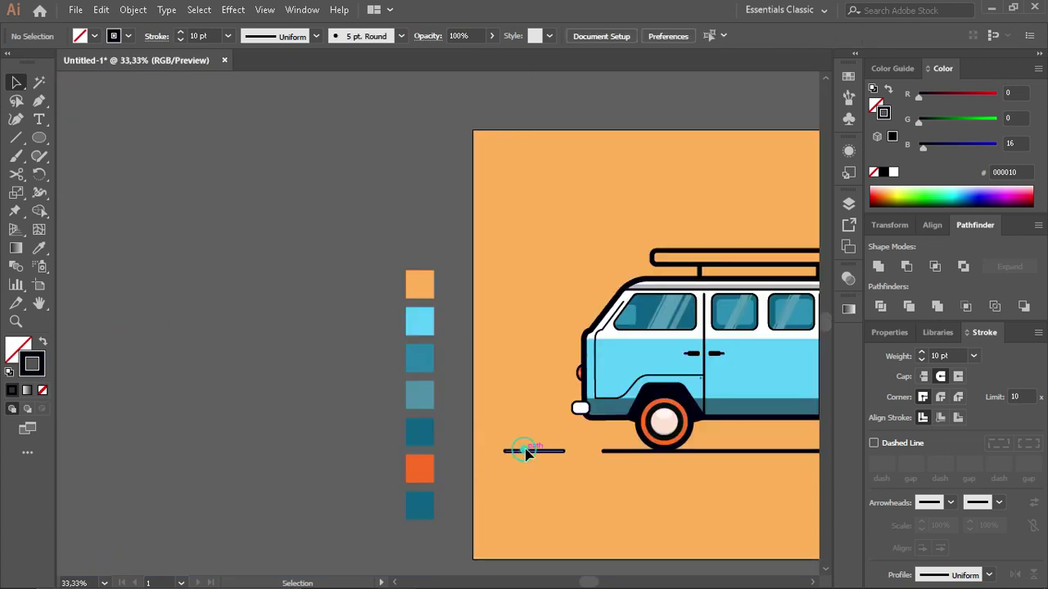
mouse_move(535, 453)
left_mouse_down()
mouse_move(585, 455)
mouse_move(533, 465)
mouse_move(543, 461)
left_mouse_up()
key("ctrl+0")
scroll(712, 457, "up", 5)
Step: Enter the van group and isolate the dark bumper shape for editing
left_click(526, 513)
scroll(526, 512, "down", 2)
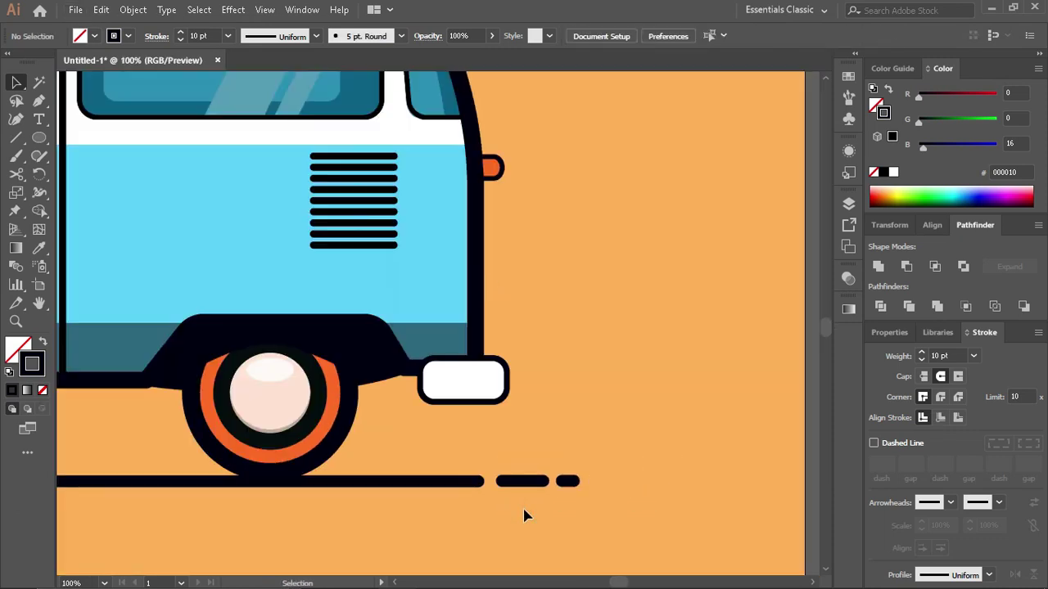
scroll(624, 506, "up", 2)
scroll(624, 507, "up", 1)
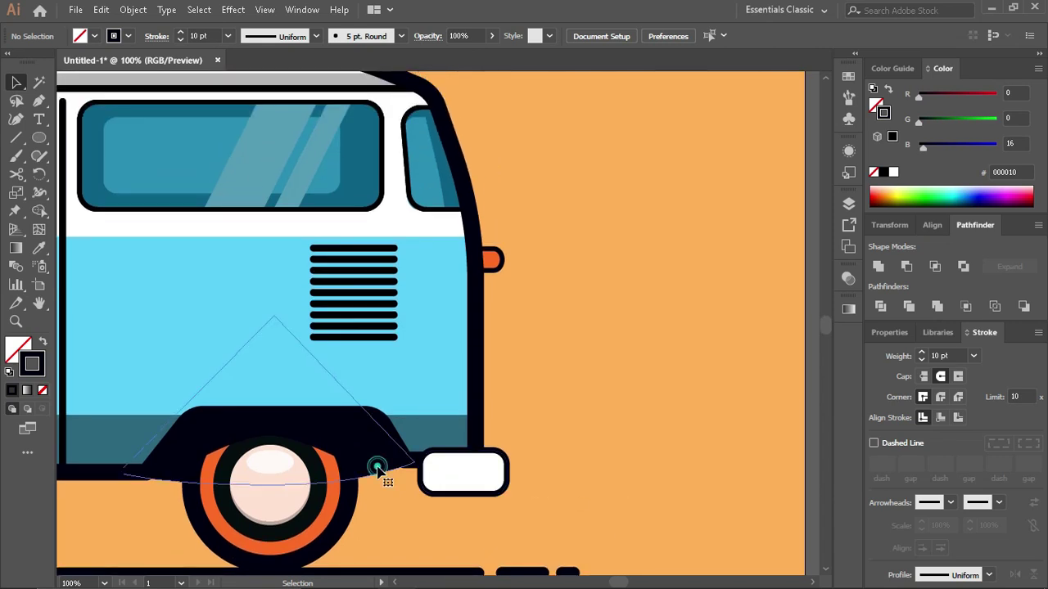
scroll(385, 473, "up", 3)
double_click(434, 458)
left_click(383, 352)
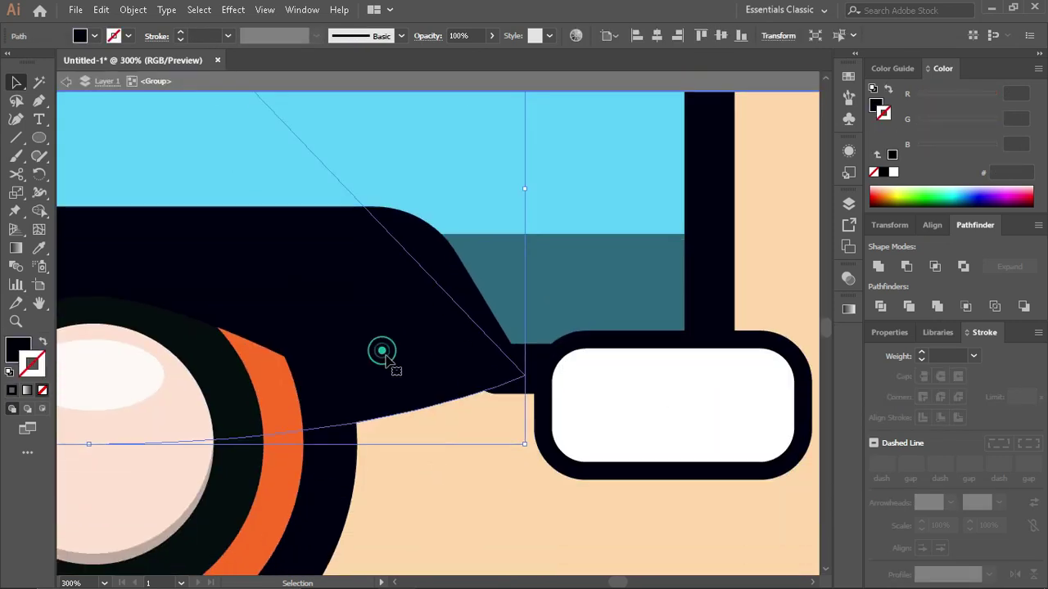
double_click(489, 379)
mouse_move(518, 382)
left_mouse_down()
mouse_move(495, 390)
mouse_move(517, 383)
left_mouse_up()
Step: Use Direct Selection to drag the wheel-arch shape's corner anchor so its edge tapers into the bumper
key("a")
left_click(493, 452)
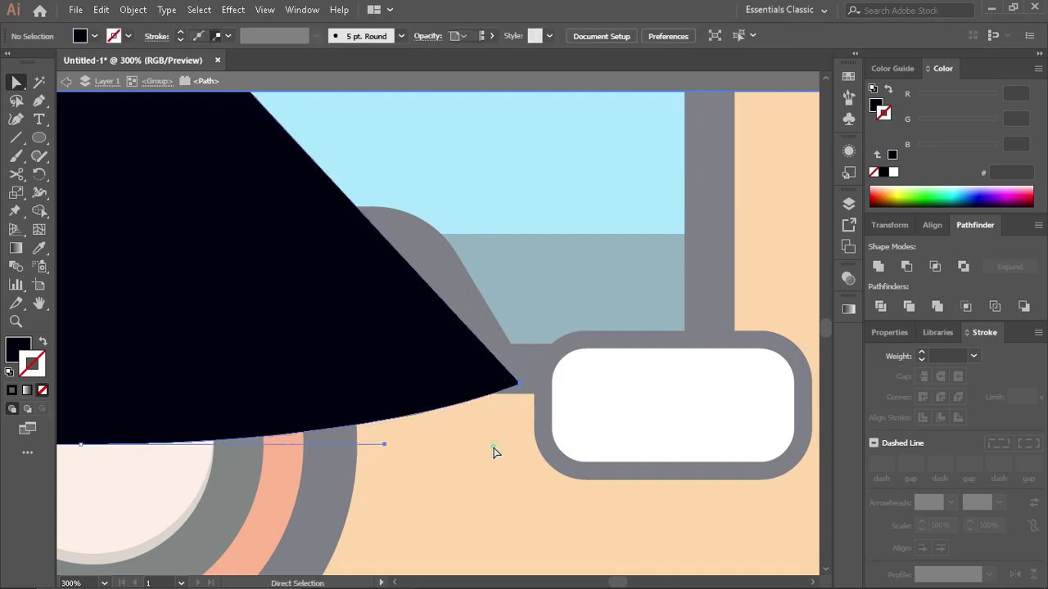
key("Escape")
scroll(494, 452, "down", 2)
scroll(494, 452, "down", 1)
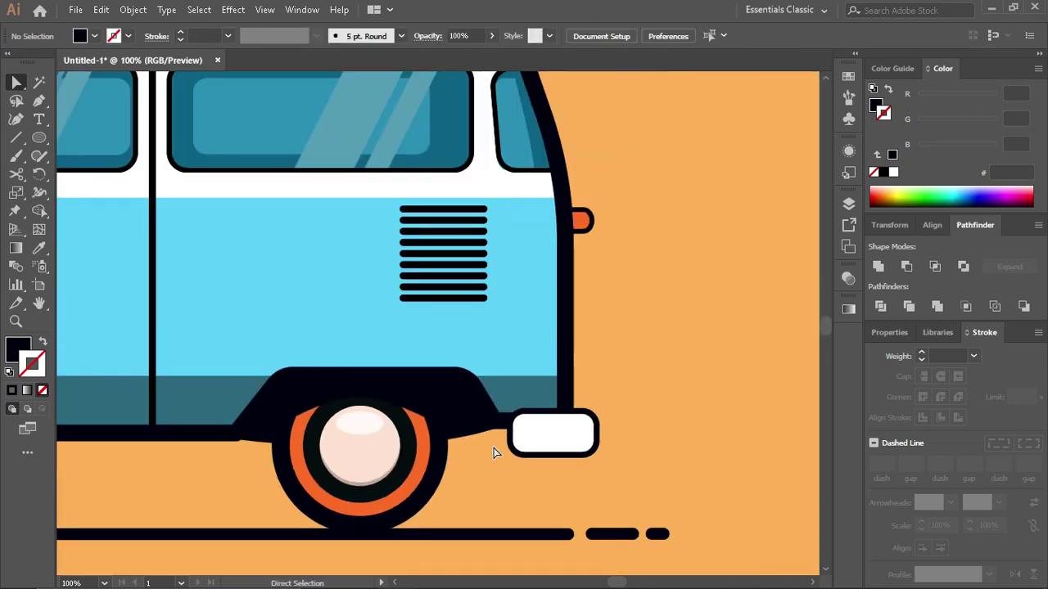
left_click(257, 442)
scroll(260, 442, "up", 1)
scroll(262, 444, "up", 2)
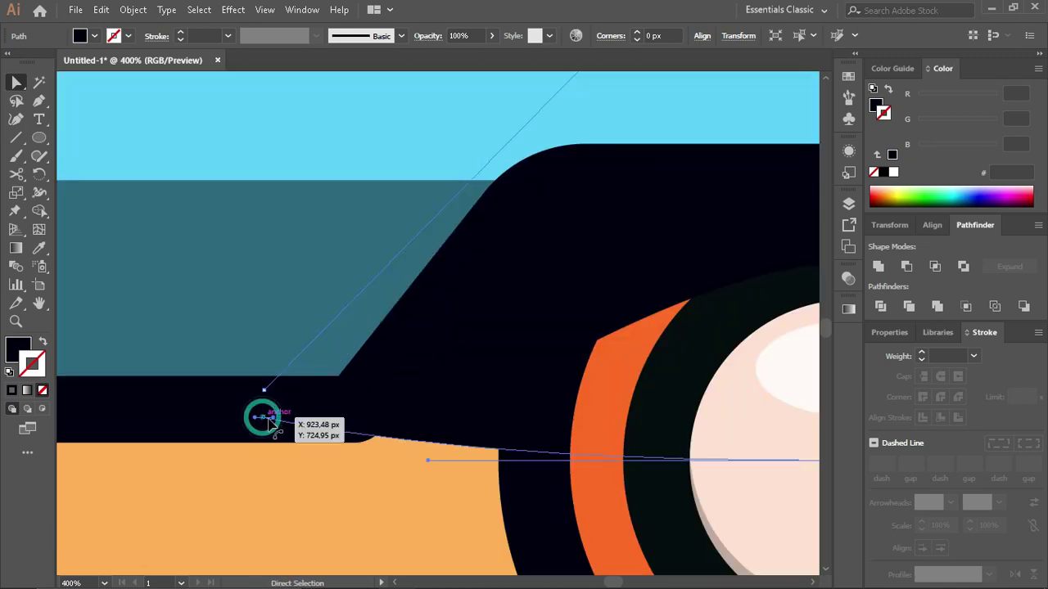
left_click_drag(270, 419, 243, 430)
left_click(364, 512)
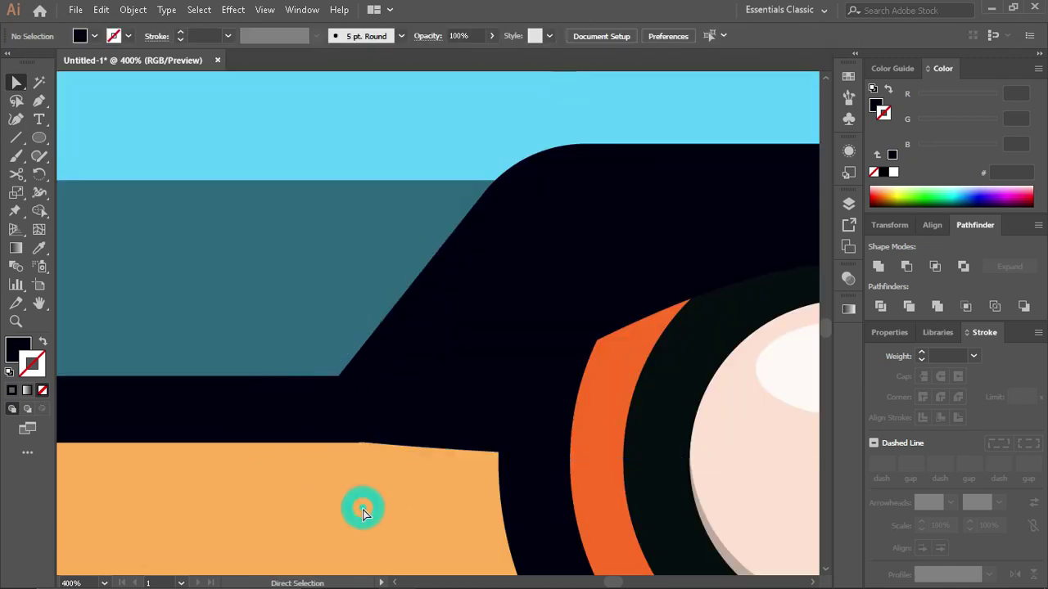
Step: Return to the Selection tool and check the van group as a whole
scroll(364, 512, "down", 7)
scroll(555, 530, "up", 2)
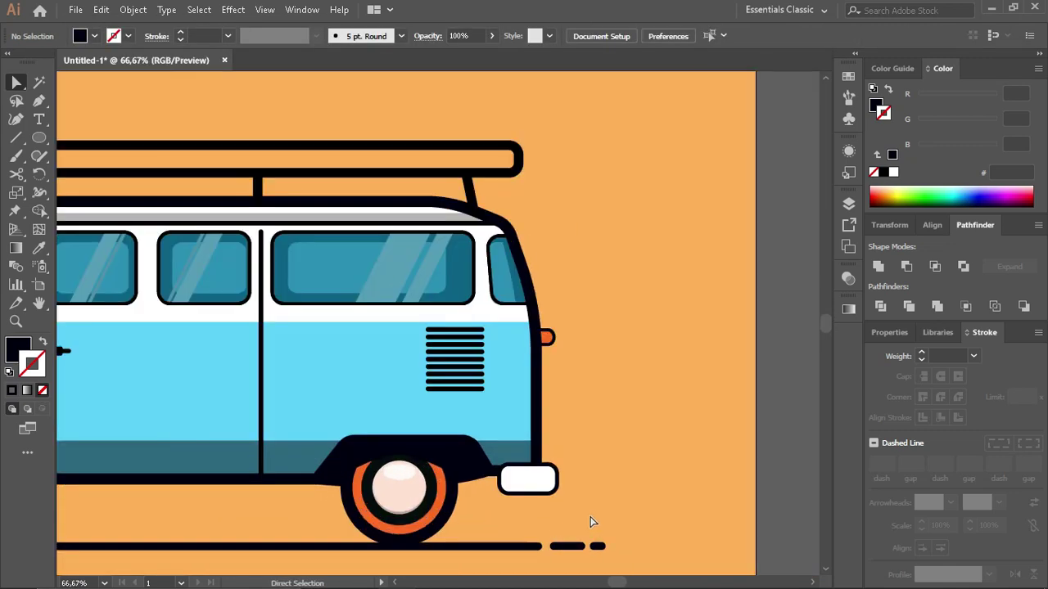
key("v")
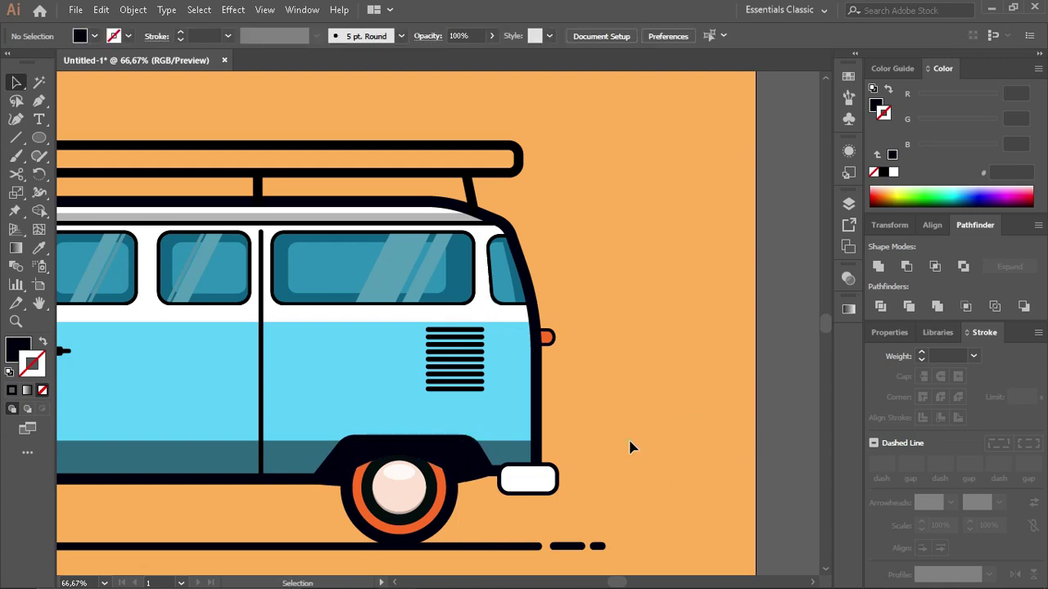
left_click(516, 440)
left_click(611, 516)
scroll(542, 520, "up", 1)
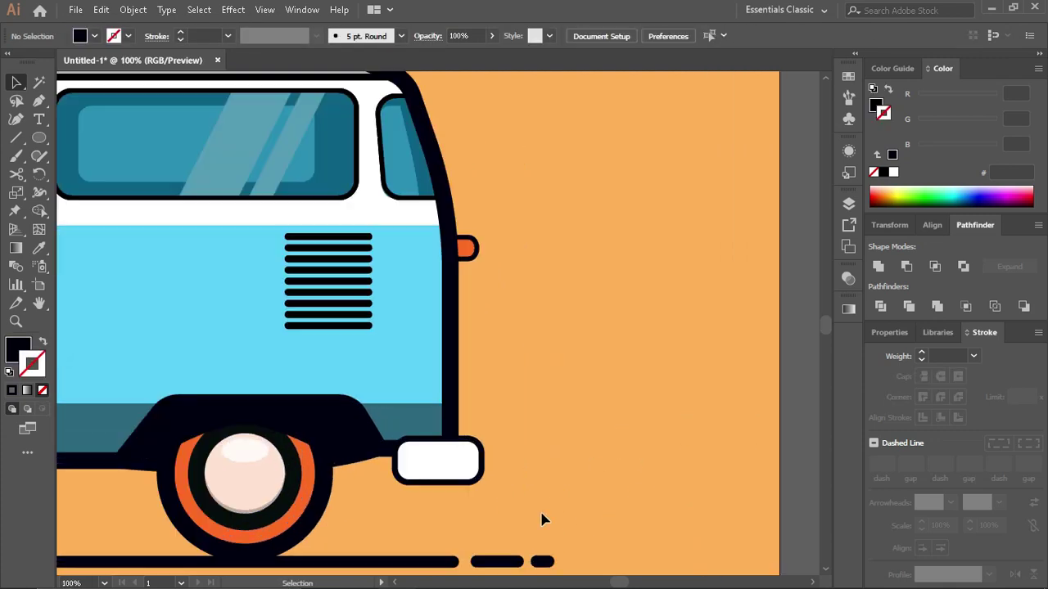
scroll(344, 382, "left", 2)
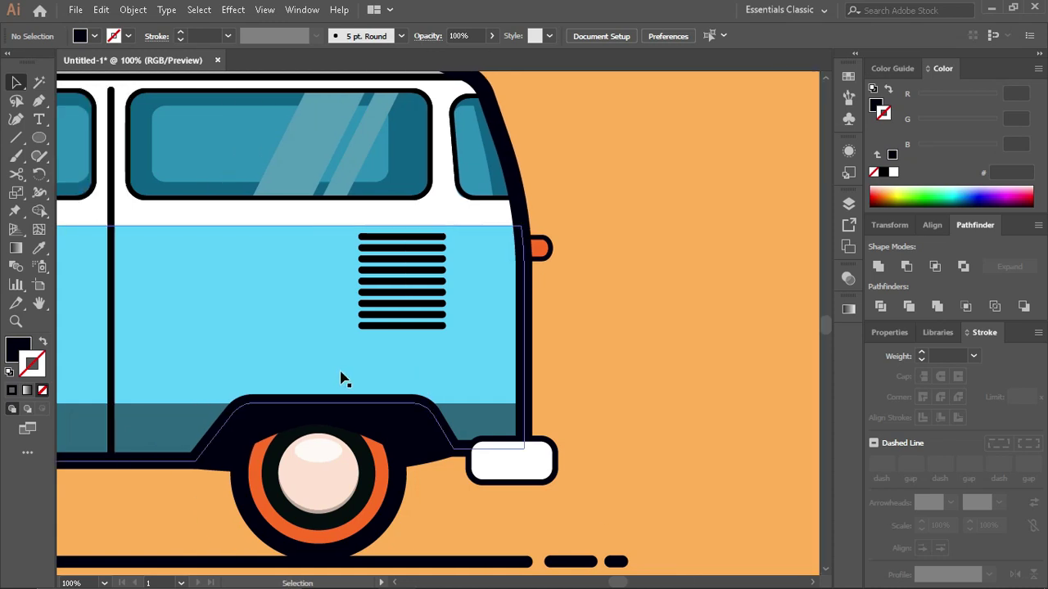
scroll(527, 381, "down", 1)
scroll(551, 350, "up", 2)
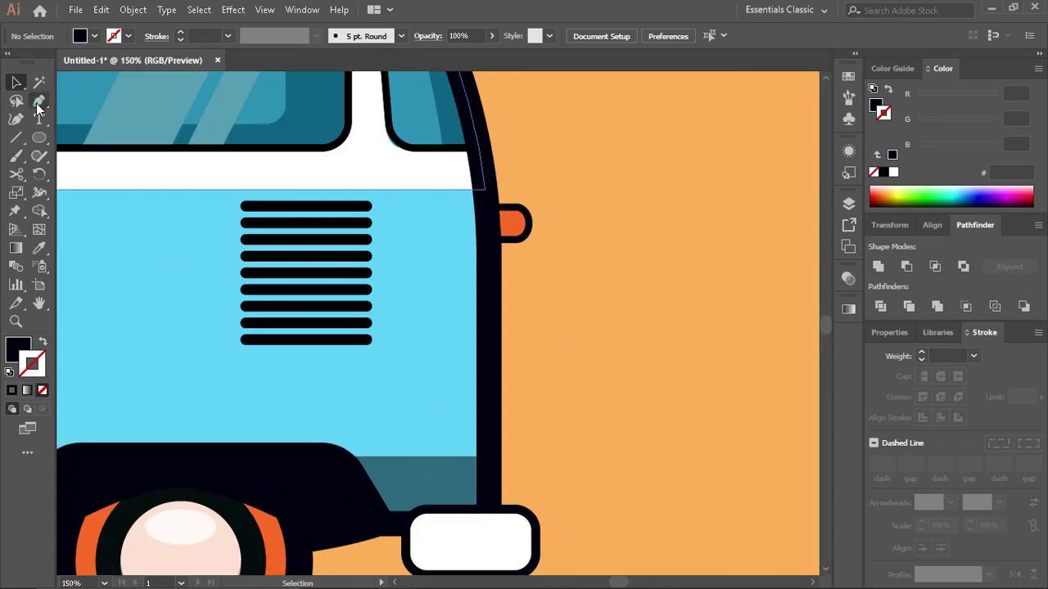
left_click(39, 105)
scroll(500, 445, "down", 3)
scroll(503, 444, "right", 2)
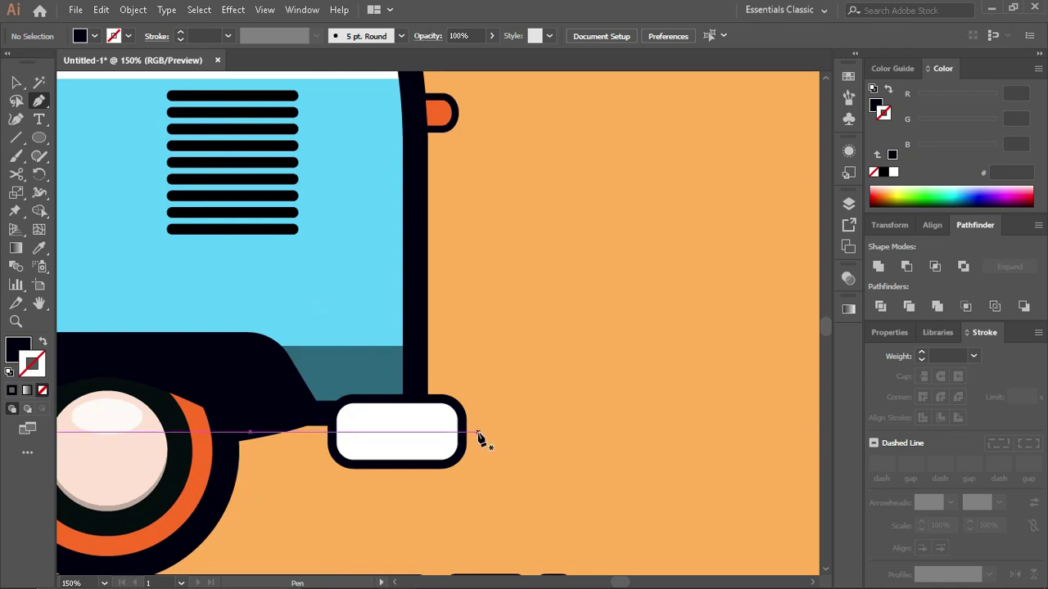
left_click(478, 432)
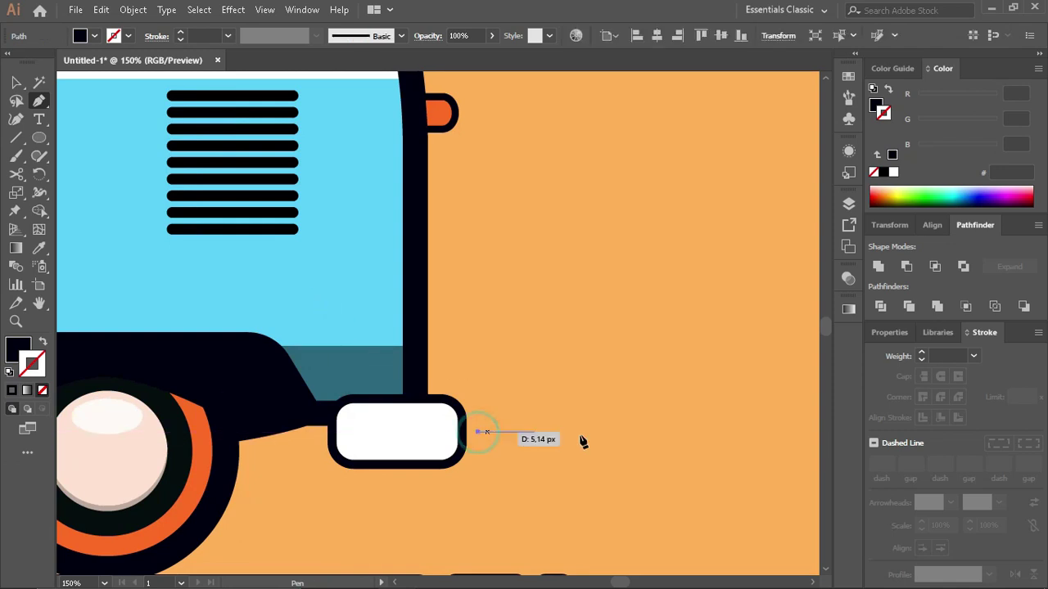
left_click(695, 432)
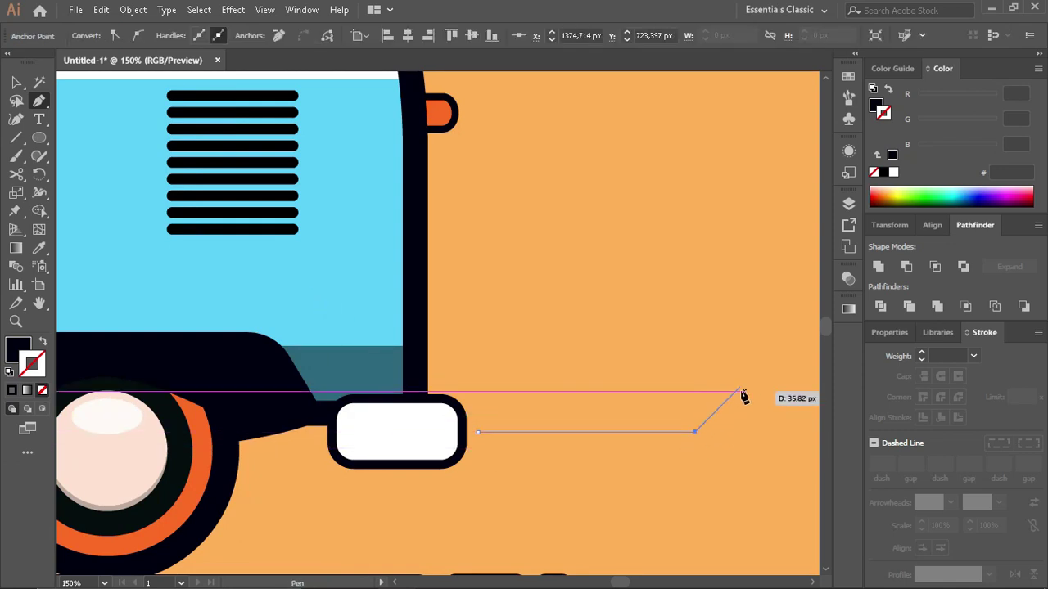
left_click(733, 394)
left_click(703, 354)
left_click(669, 388)
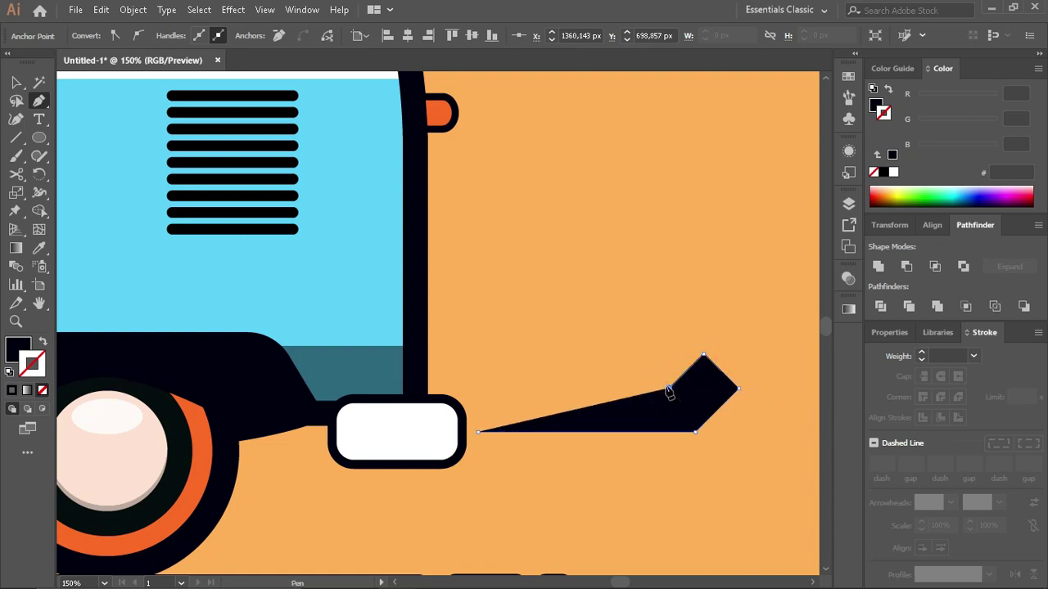
left_click(888, 89)
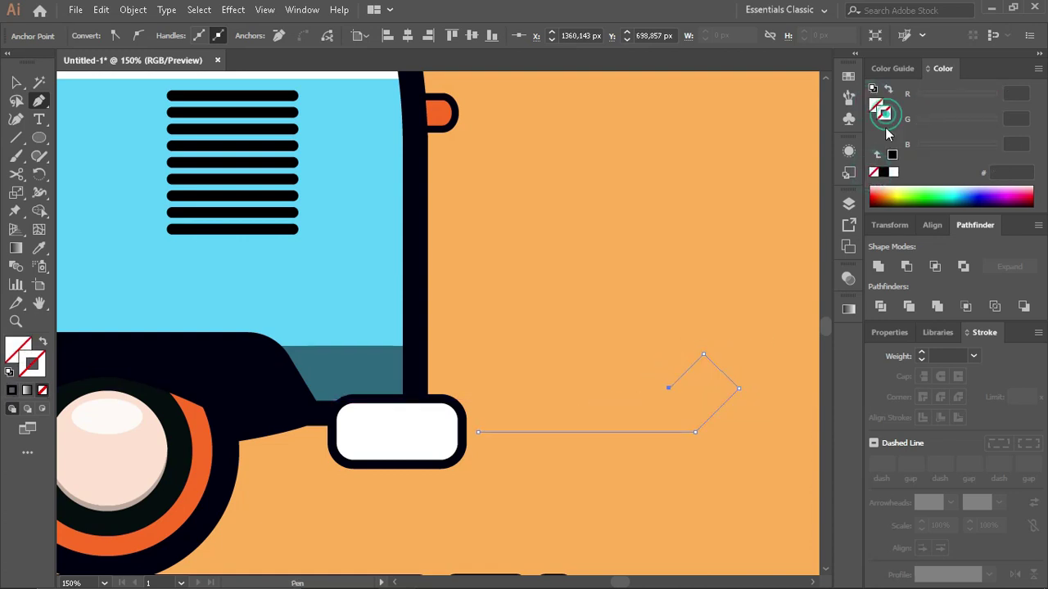
left_click(893, 172)
key("v")
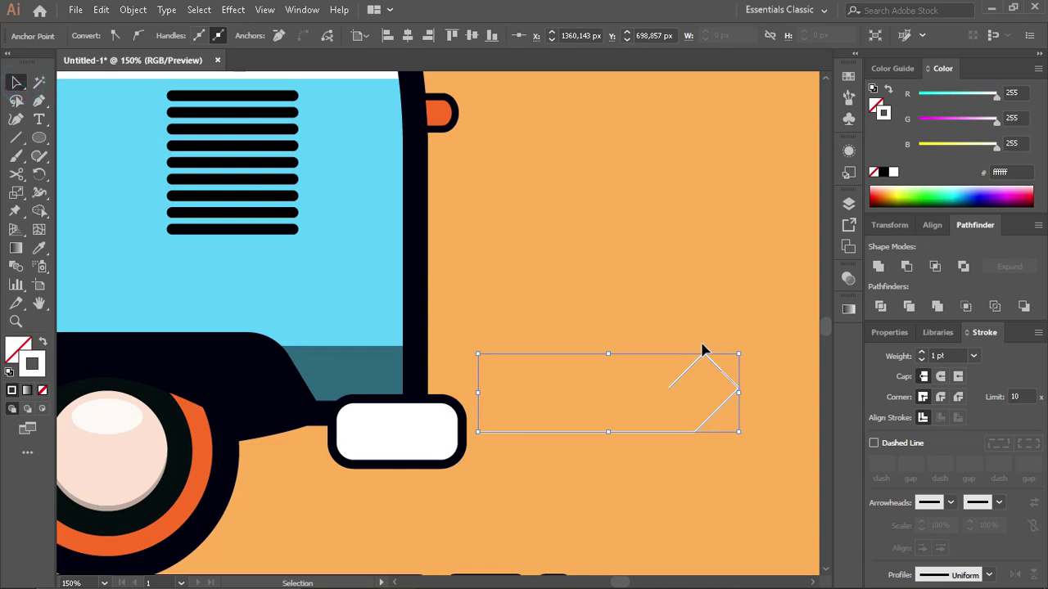
key("a")
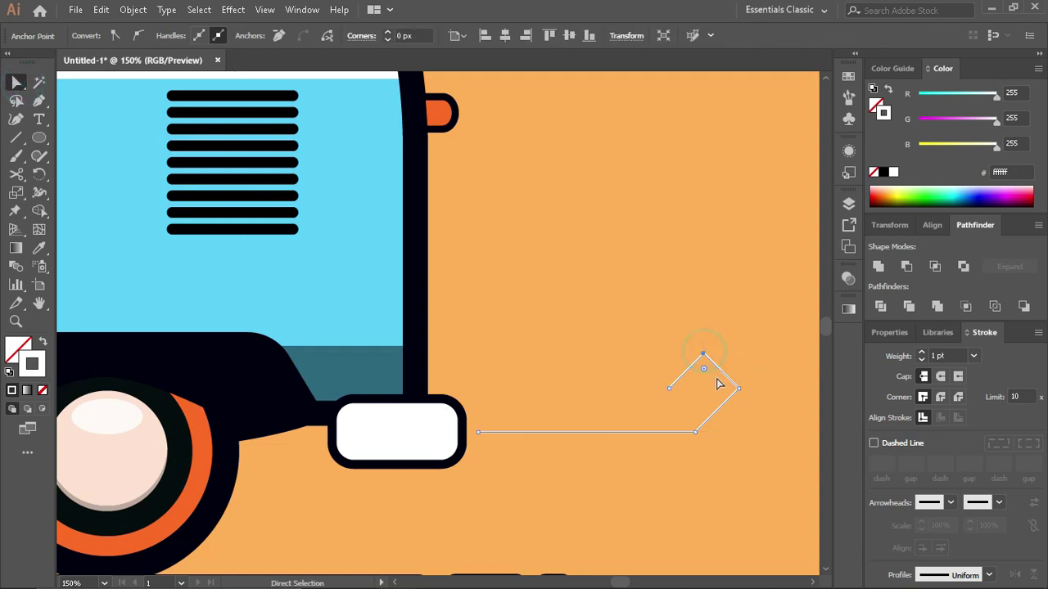
left_click(706, 358)
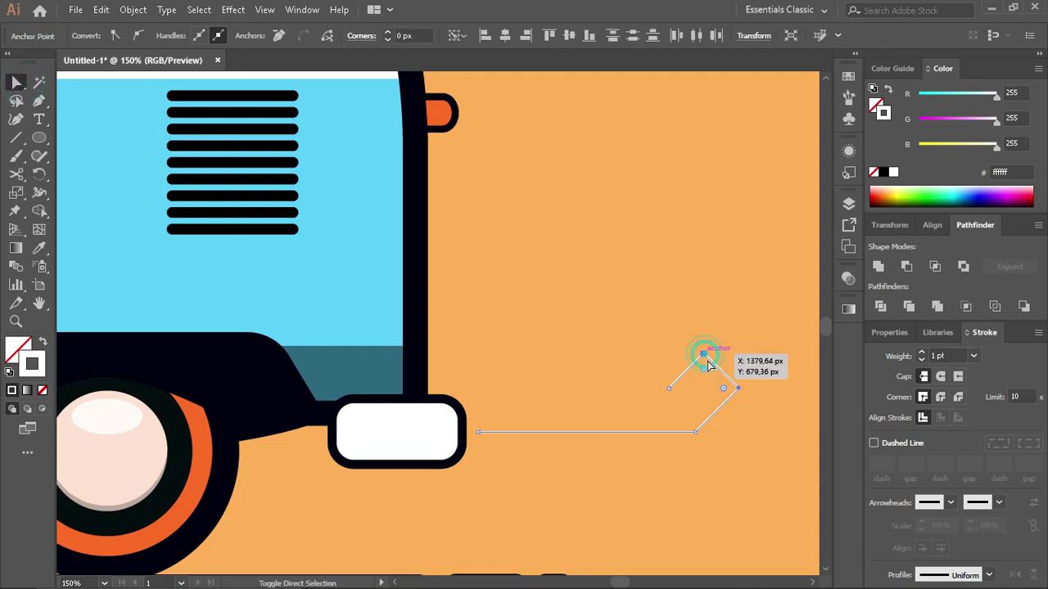
left_click(695, 431, "shift")
left_click_drag(688, 421, 562, 426)
left_click(636, 471)
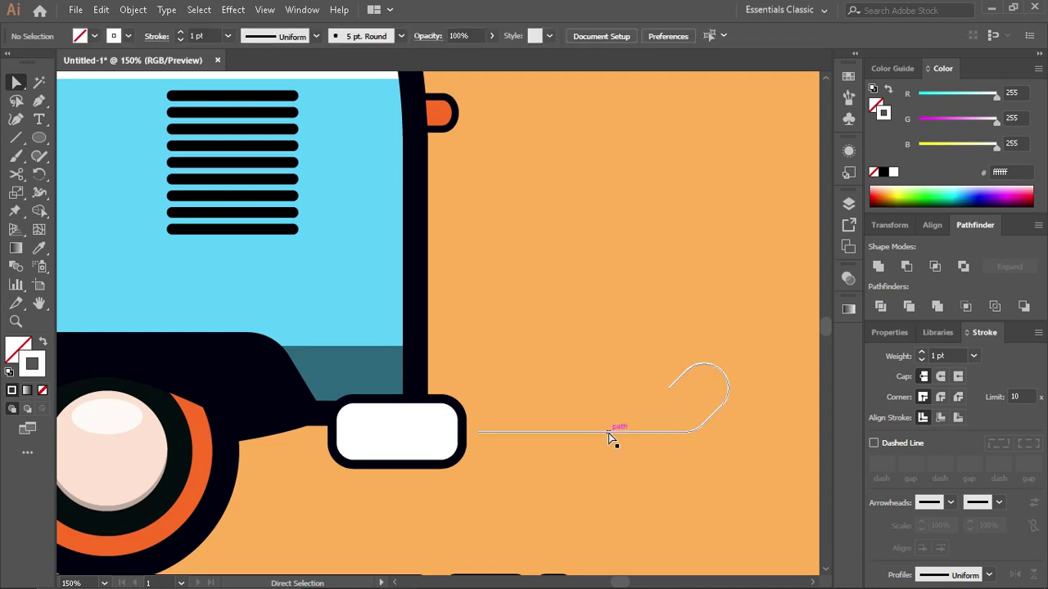
left_click(610, 436)
left_click(921, 351)
left_click(921, 351)
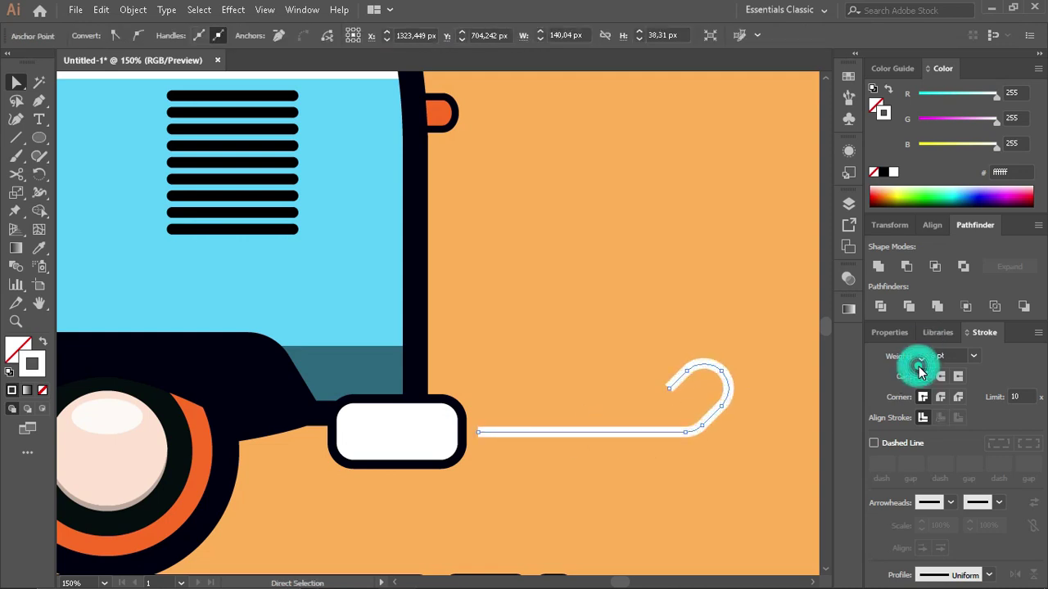
left_click(940, 377)
left_click(747, 445)
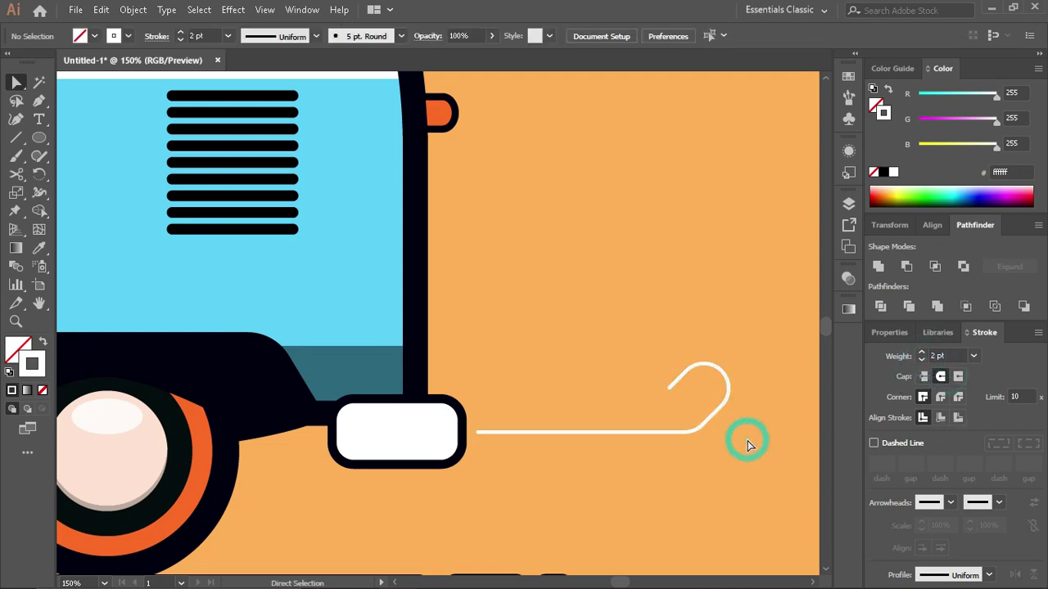
left_click(719, 406)
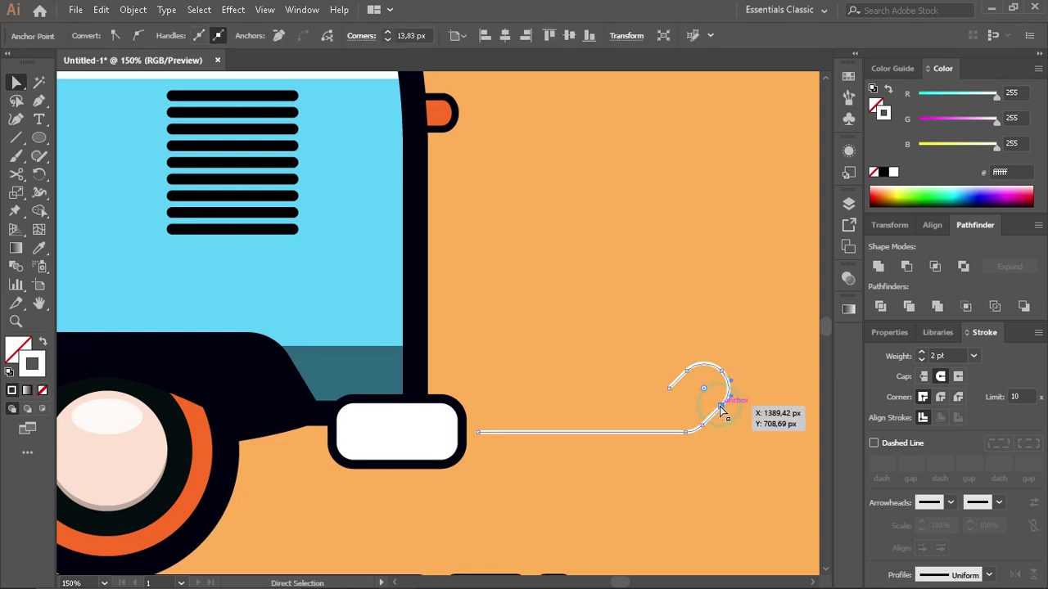
key("Delete")
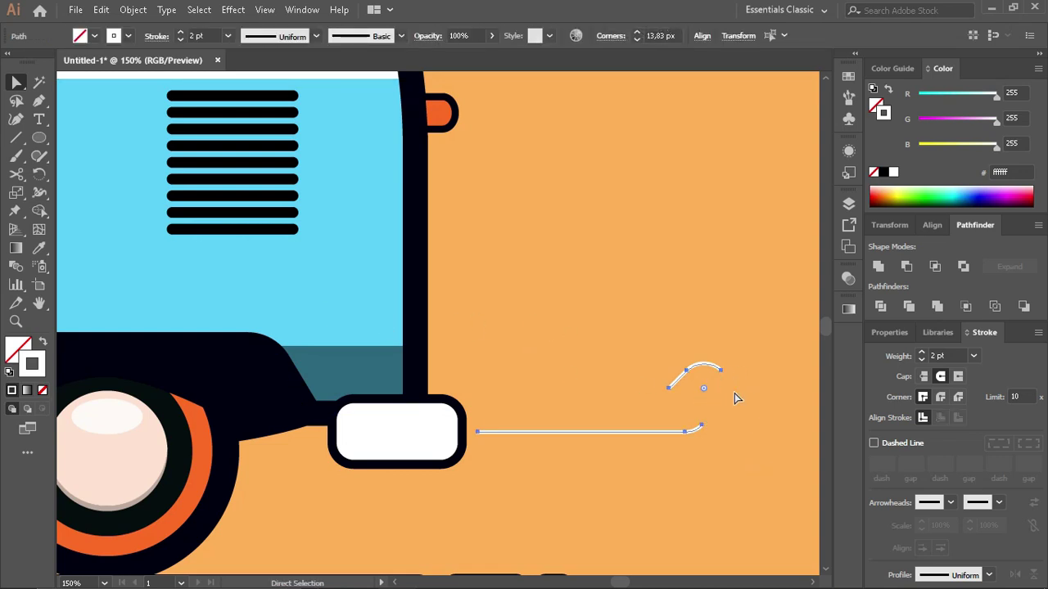
key("Delete")
Step: Draw a Pen path from the bumper running right, up, back left with a diagonal tail
left_click(40, 99)
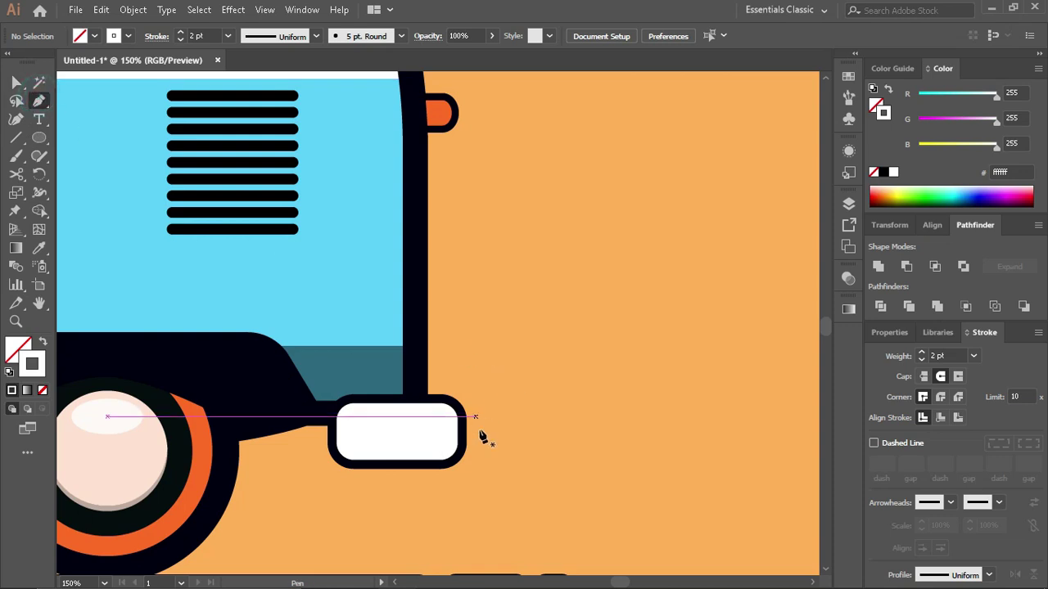
left_click(483, 434)
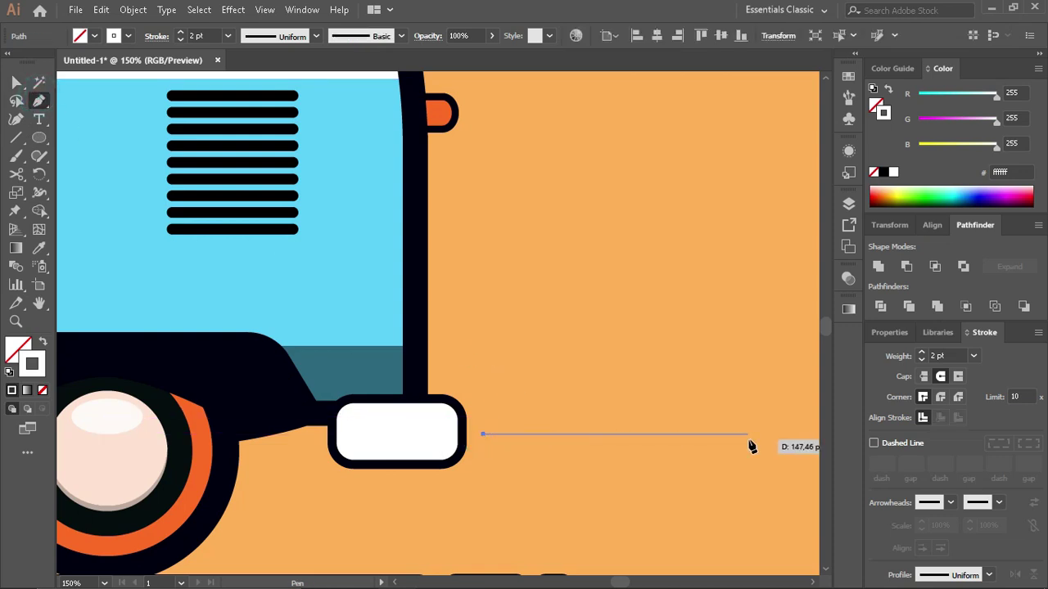
left_click(749, 434)
left_click(749, 367)
left_click(679, 367)
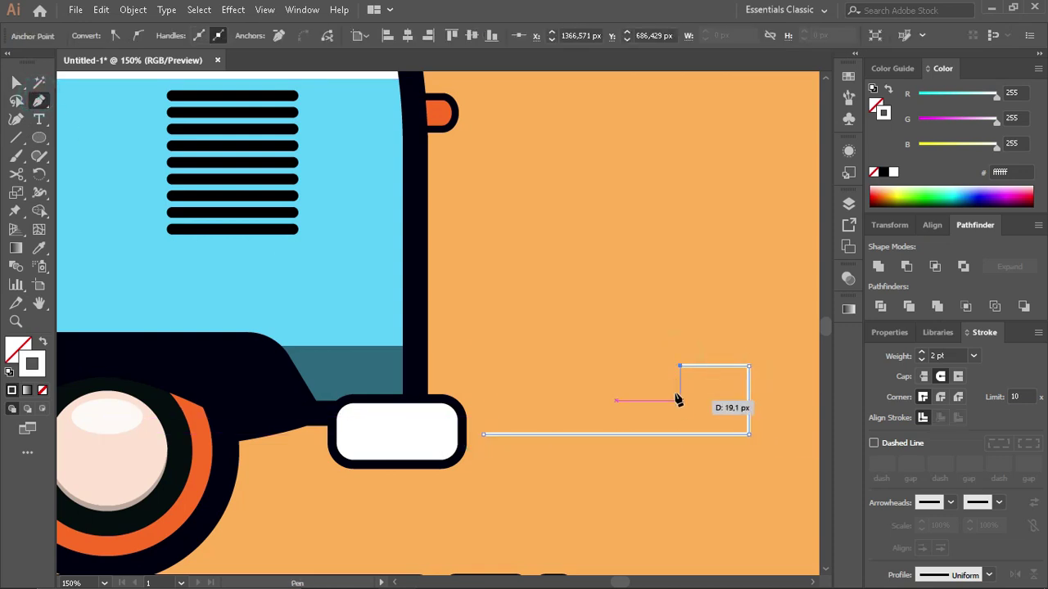
left_click(668, 379)
key("v")
scroll(694, 427, "down", 1)
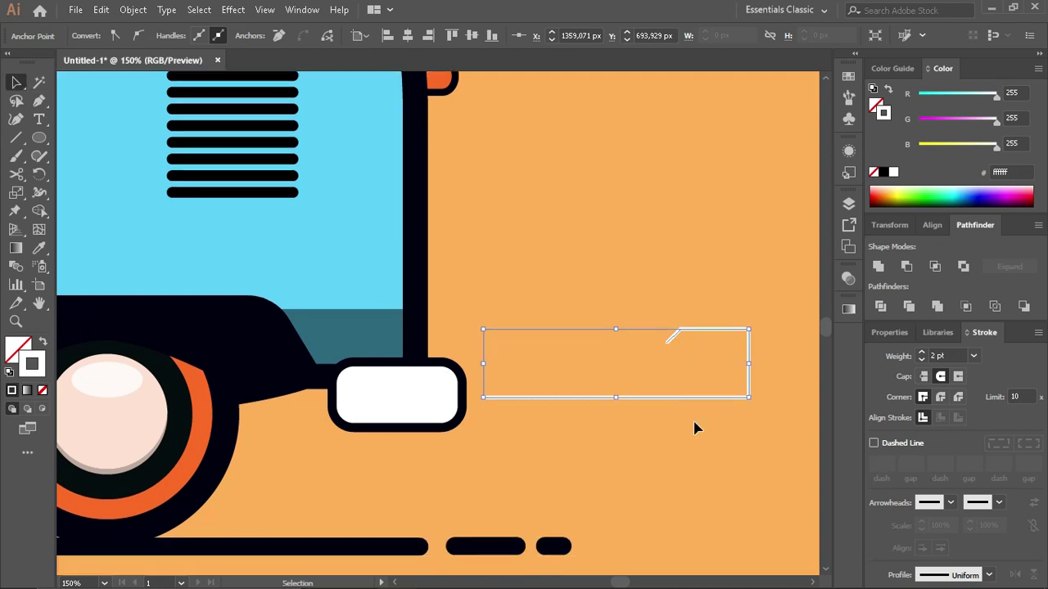
key("ctrl+shift+a")
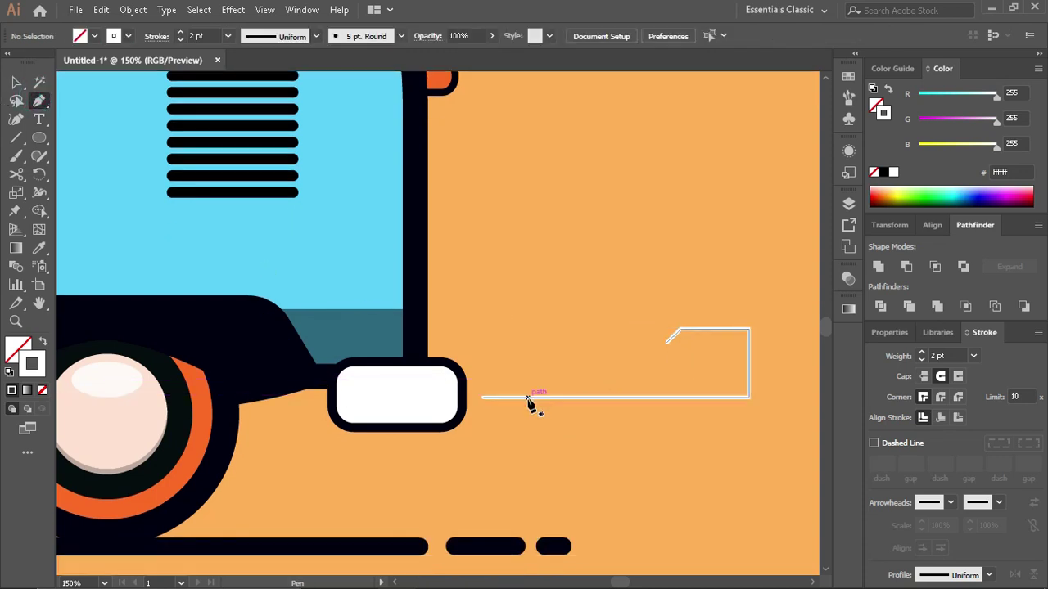
Step: Draw a second Pen path forming a lower hook: right, down, then a short diagonal
left_click(527, 398)
left_click(668, 398)
left_click(668, 436)
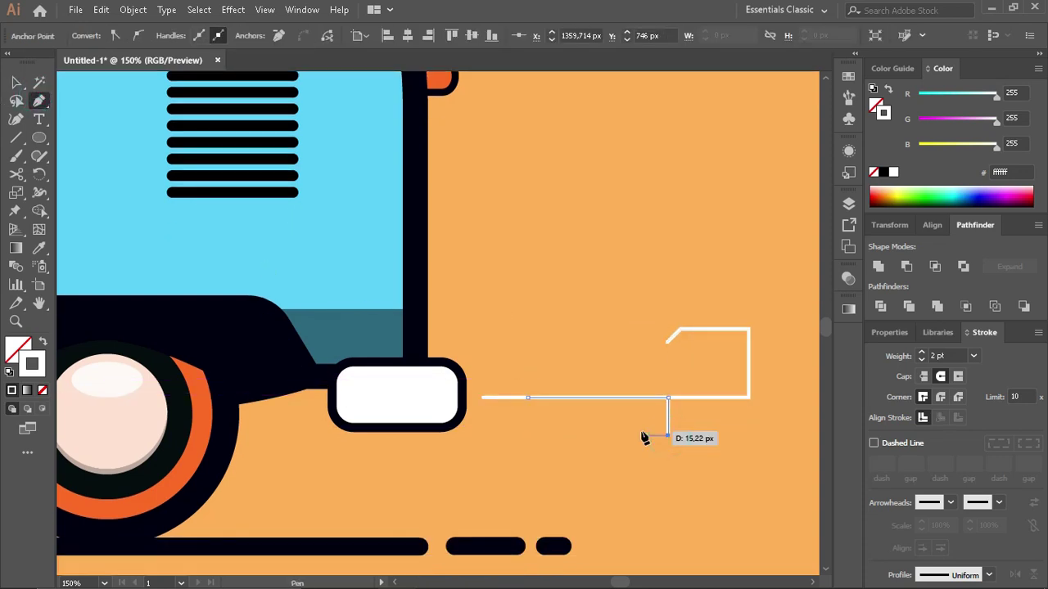
left_click(629, 424)
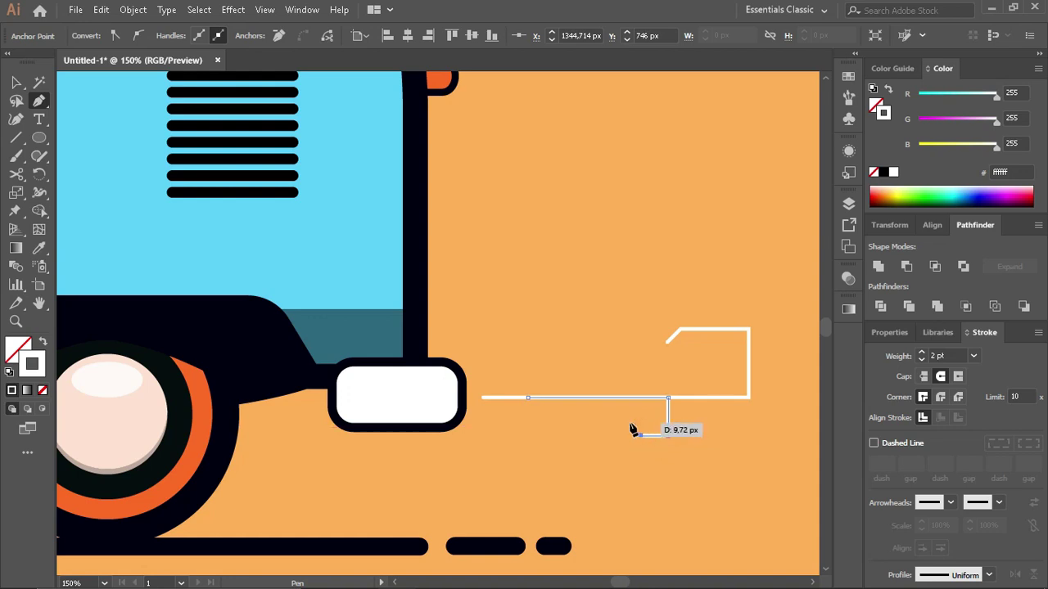
key("v")
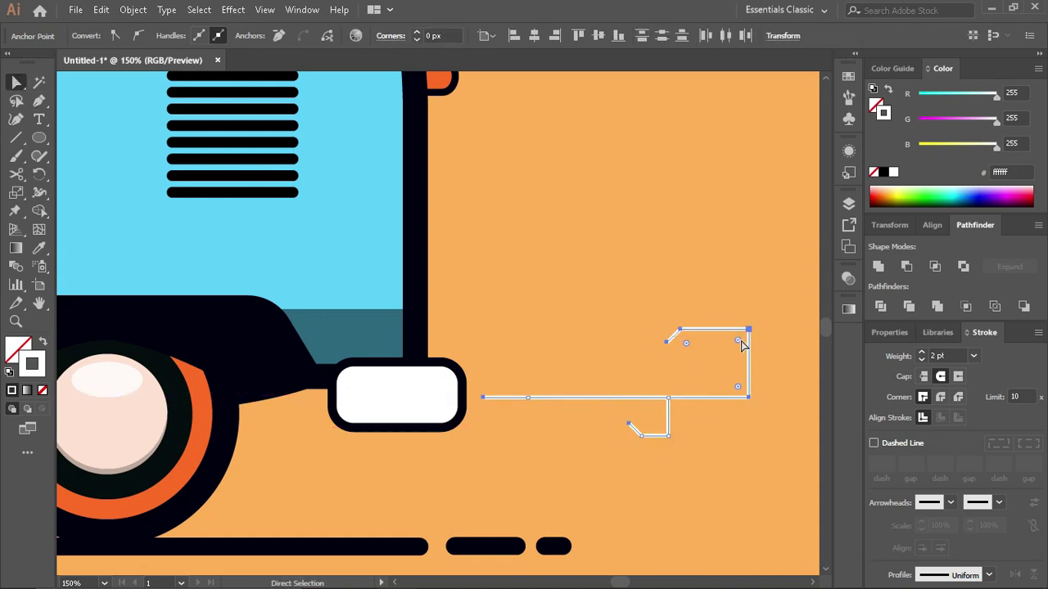
Step: Round the top corners with corner widgets, trying then undoing rounding on the lower hook
left_click_drag(740, 341, 731, 351)
left_click(753, 413)
left_click(668, 425)
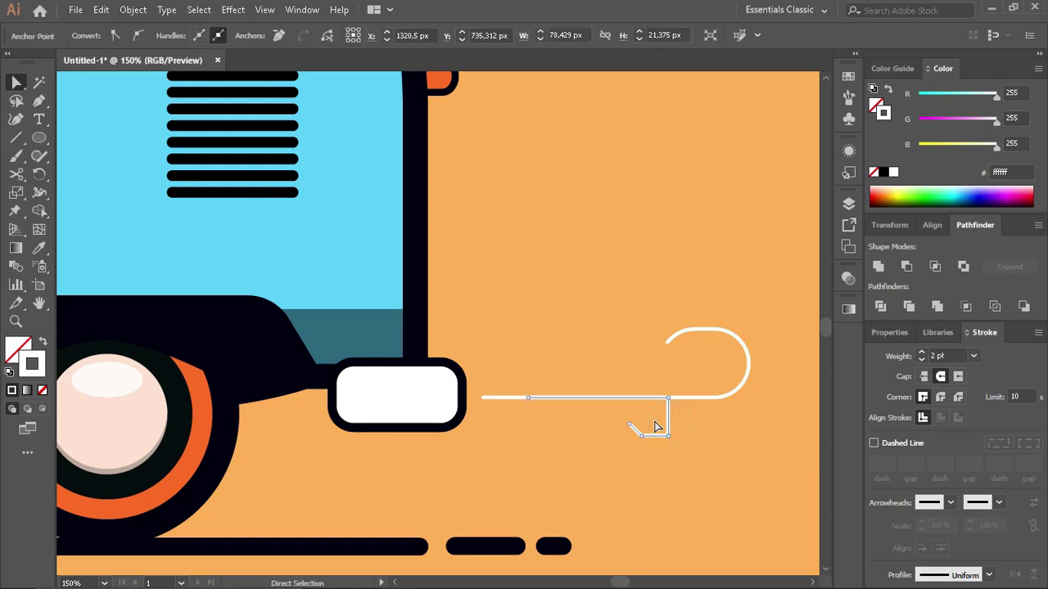
left_click(668, 434)
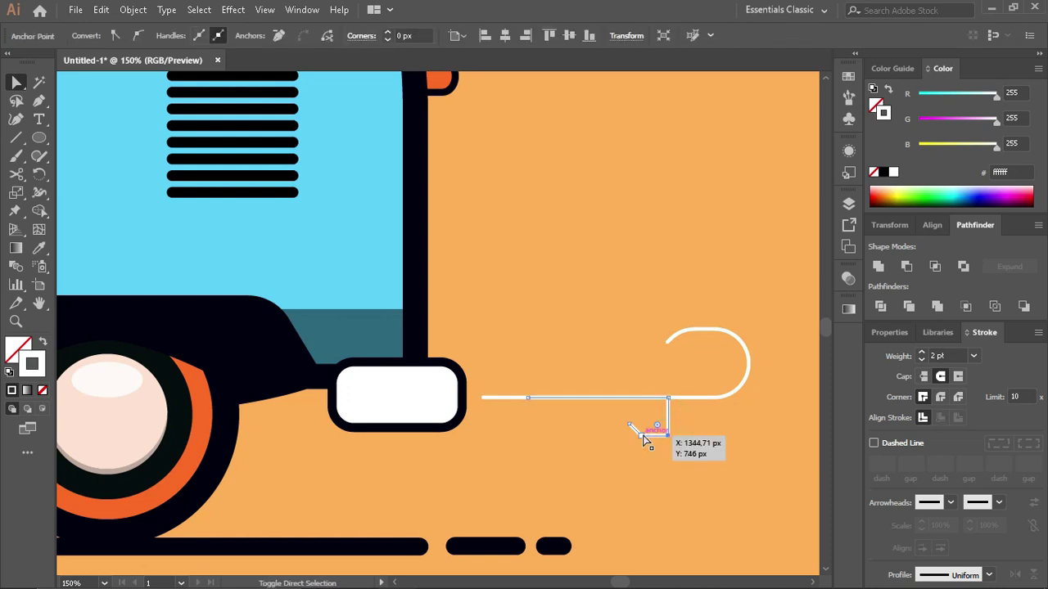
left_click_drag(660, 427, 637, 428)
left_click(705, 429)
key("v")
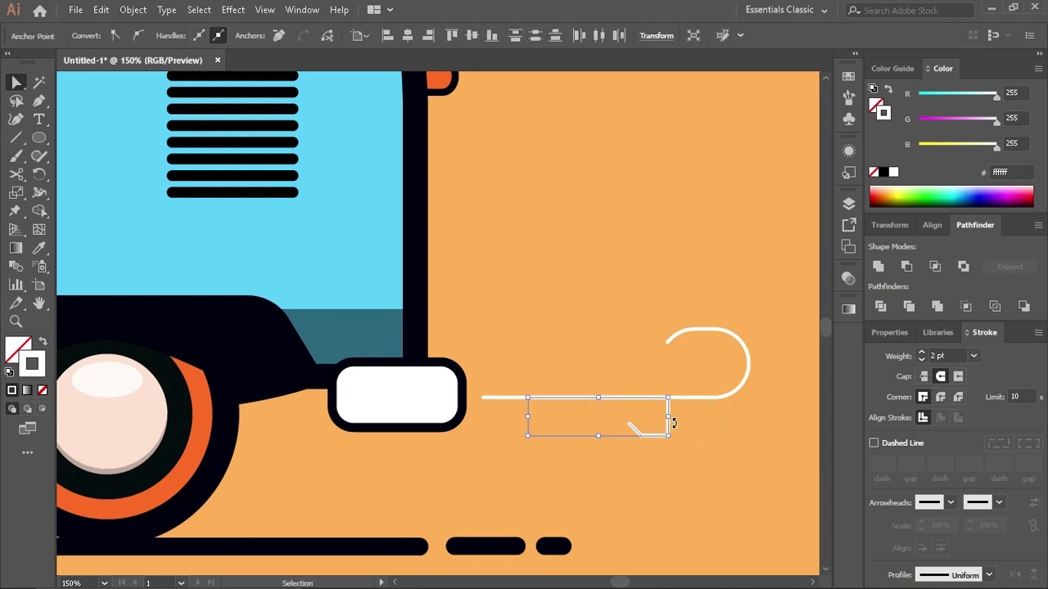
left_click(674, 424)
Step: Delete the short end segment, extend the path with a vertical Pen segment and round it into a curl
key("a")
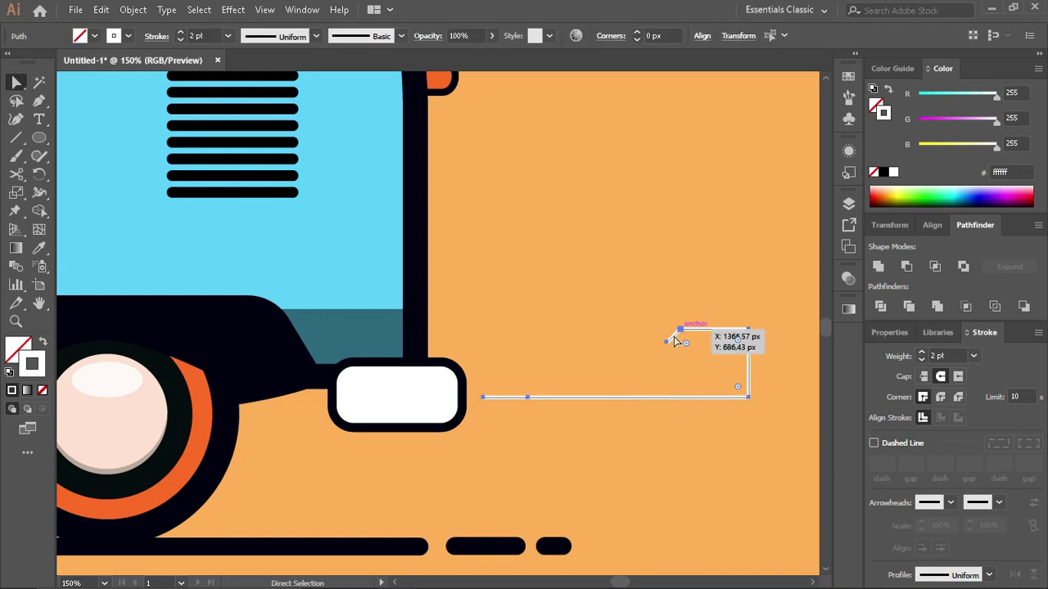
mouse_move(673, 336)
left_mouse_down()
mouse_move(680, 365)
mouse_move(680, 355)
mouse_move(640, 372)
left_mouse_up()
key("Delete")
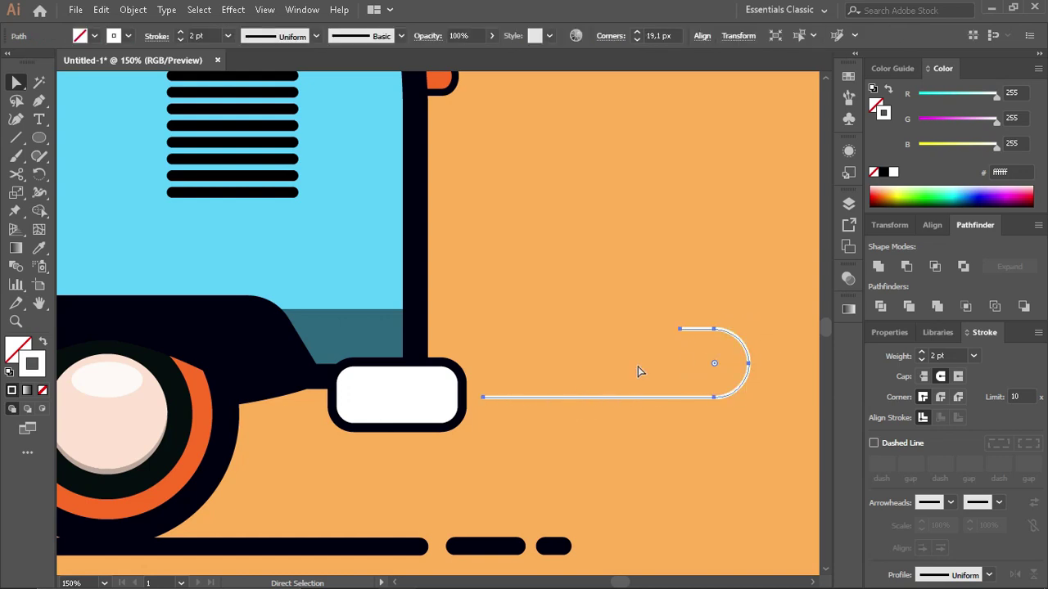
left_click(38, 100)
left_click(681, 330)
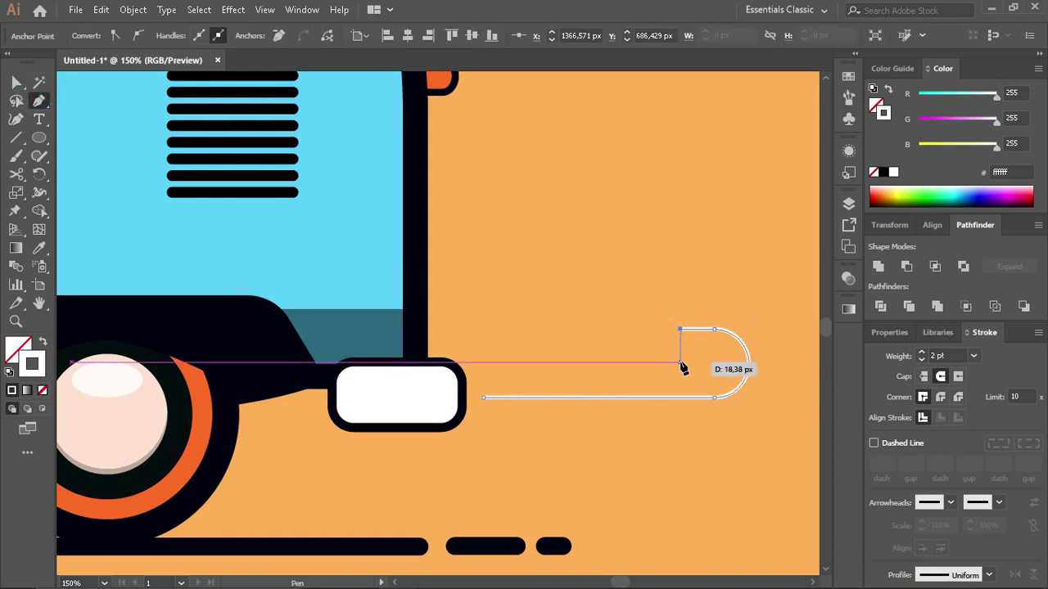
left_click(680, 363)
key("a")
left_click_drag(684, 336, 690, 342)
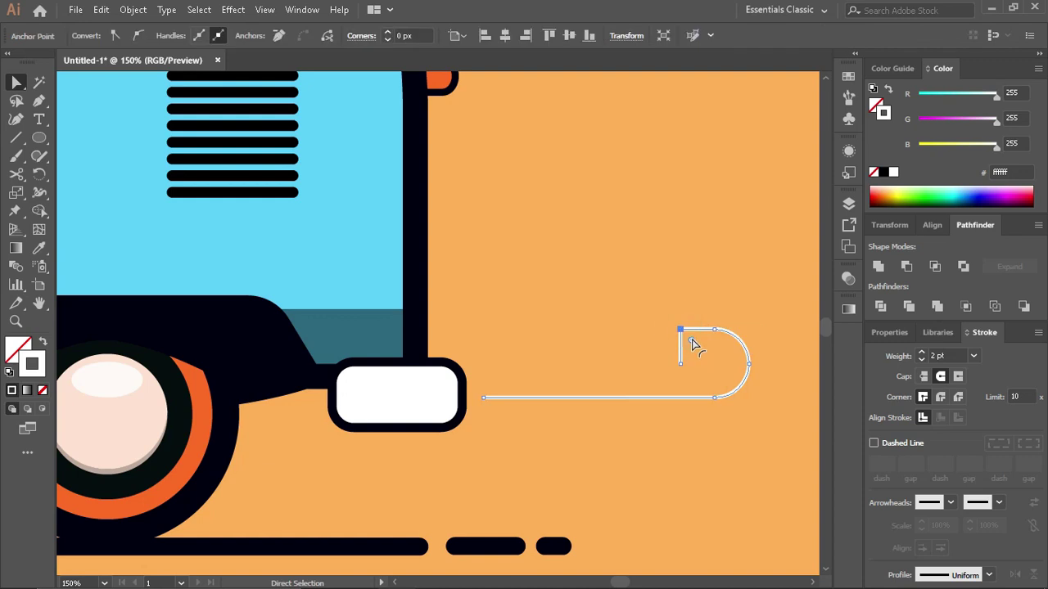
left_click(725, 453)
Step: Set the curled motion line's stroke to 5 pt and make a reflected copy via Object > Transform > Reflect
scroll(705, 445, "down", 2)
left_click(631, 361)
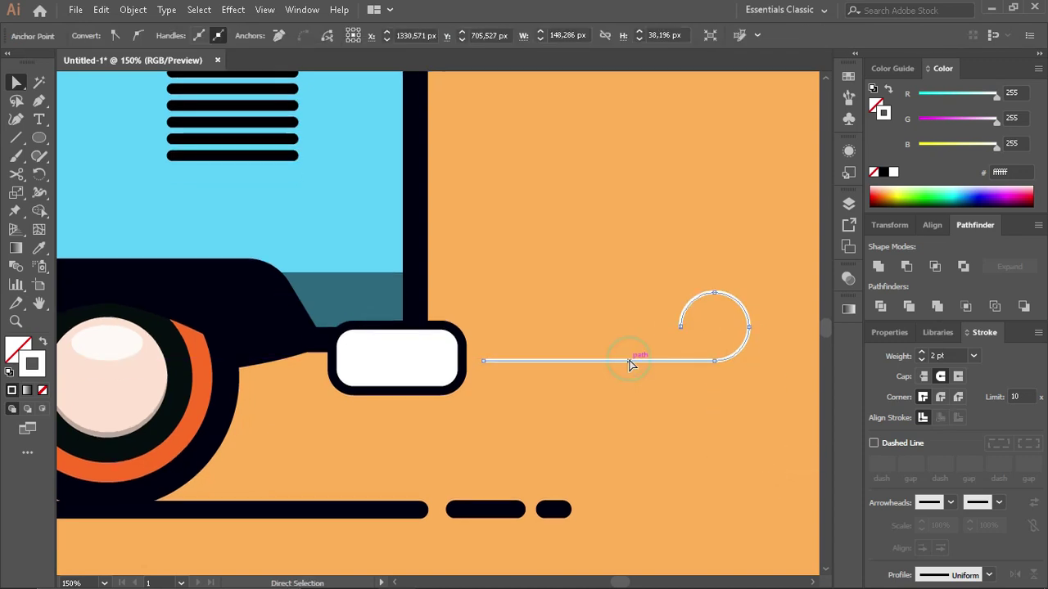
left_click(923, 353)
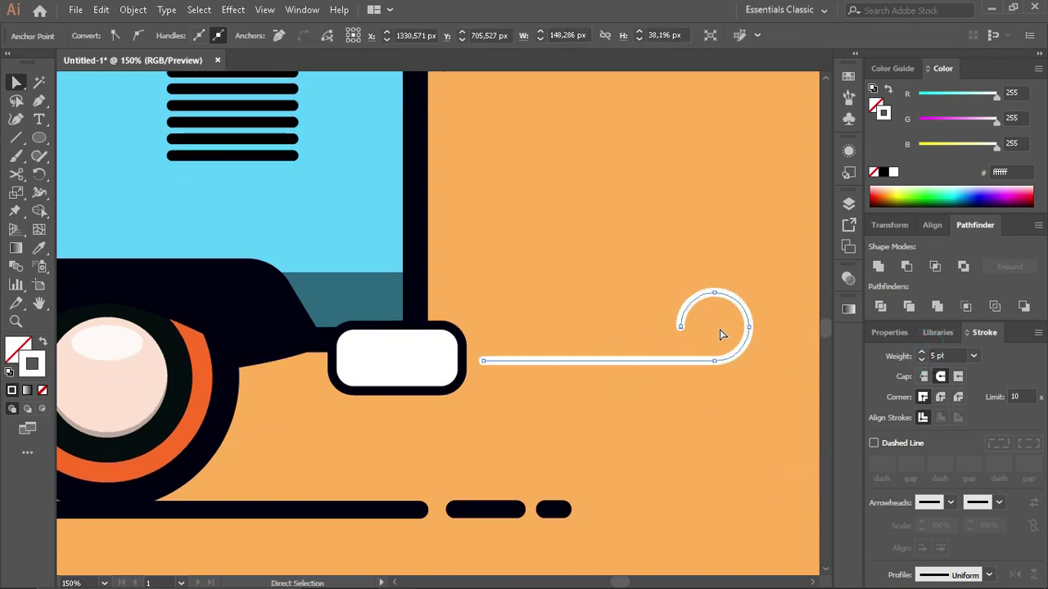
left_click(133, 10)
left_click(173, 24)
left_click(413, 106)
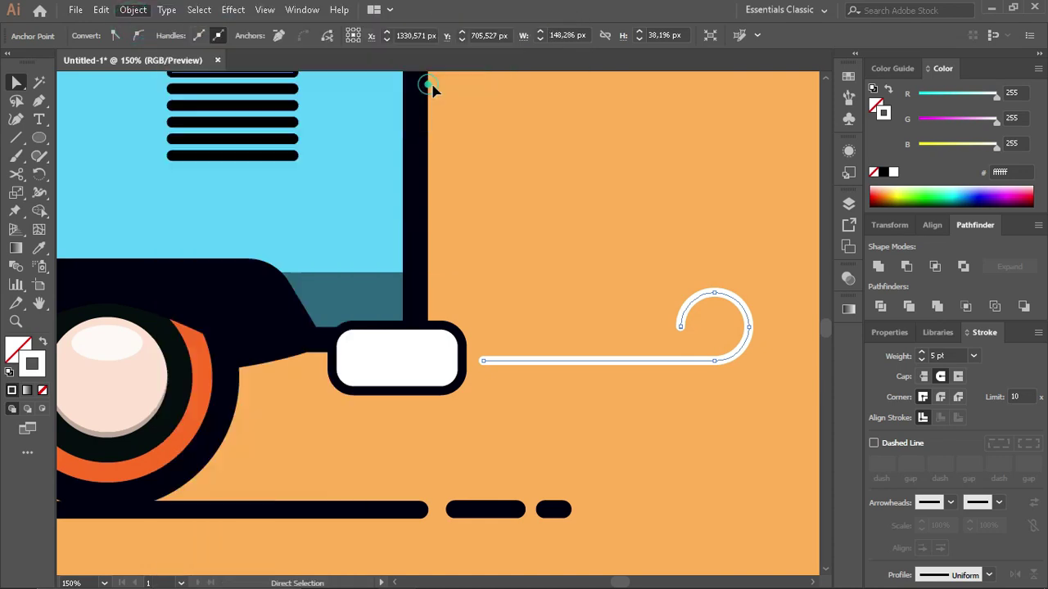
left_click(446, 383)
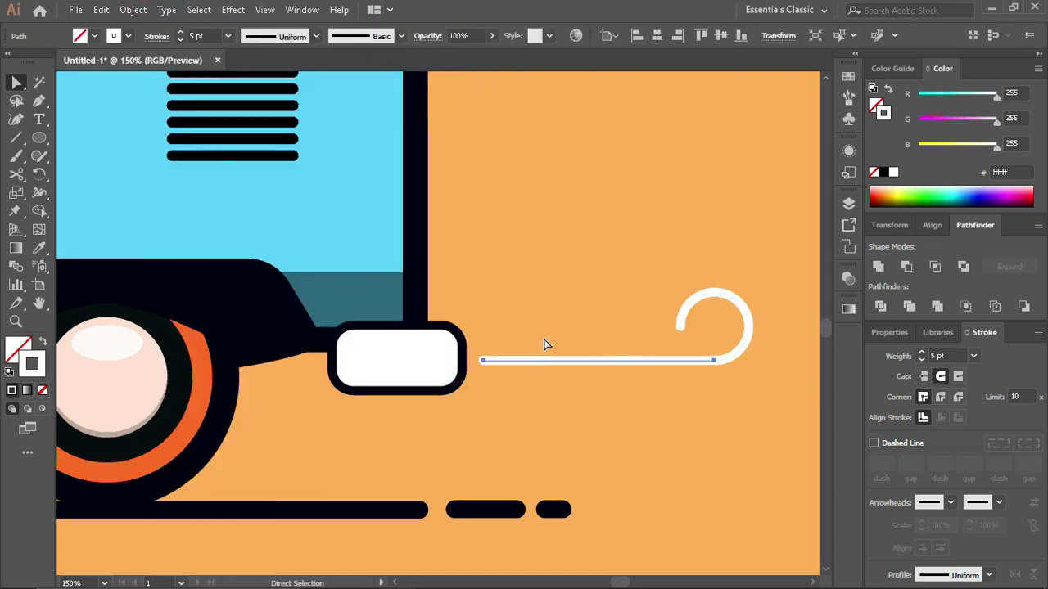
key("v")
left_click_drag(725, 351, 686, 360)
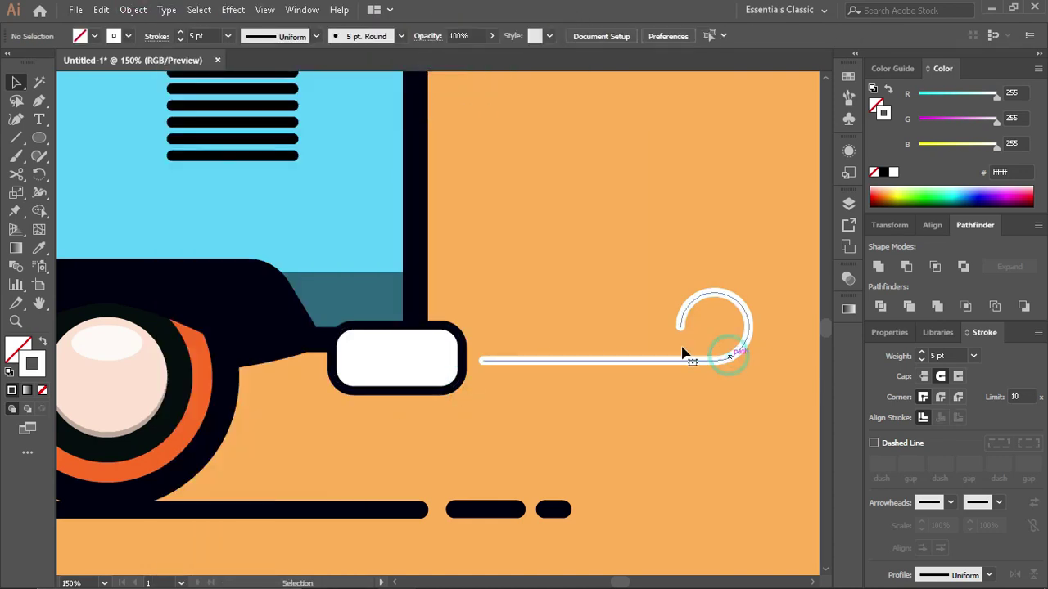
Step: Reflect a copy of the curl and move the line-and-curl copy down below the motion line
left_click(133, 10)
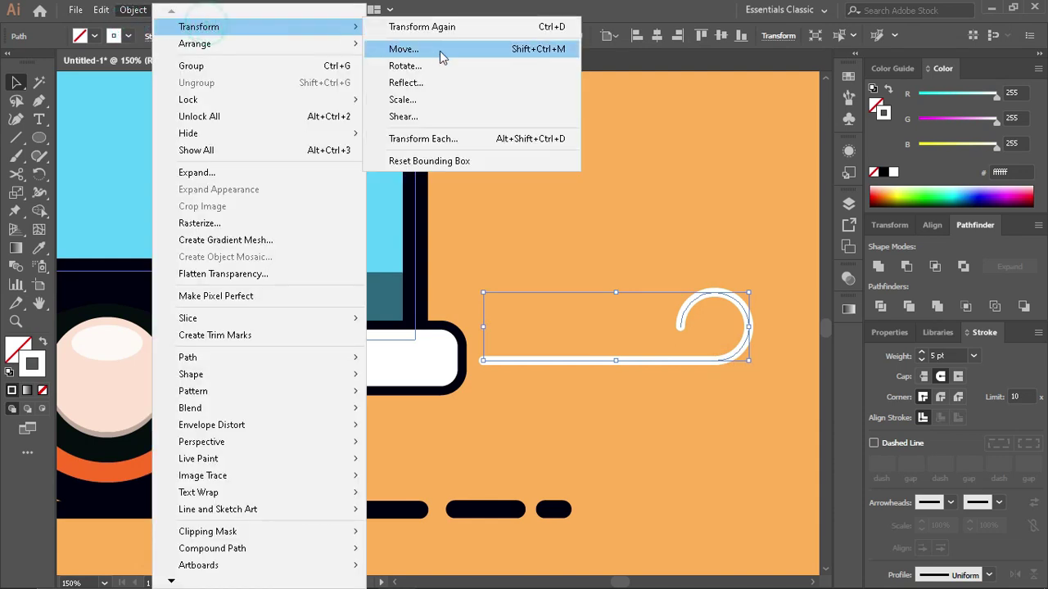
left_click(440, 81)
left_click(470, 391)
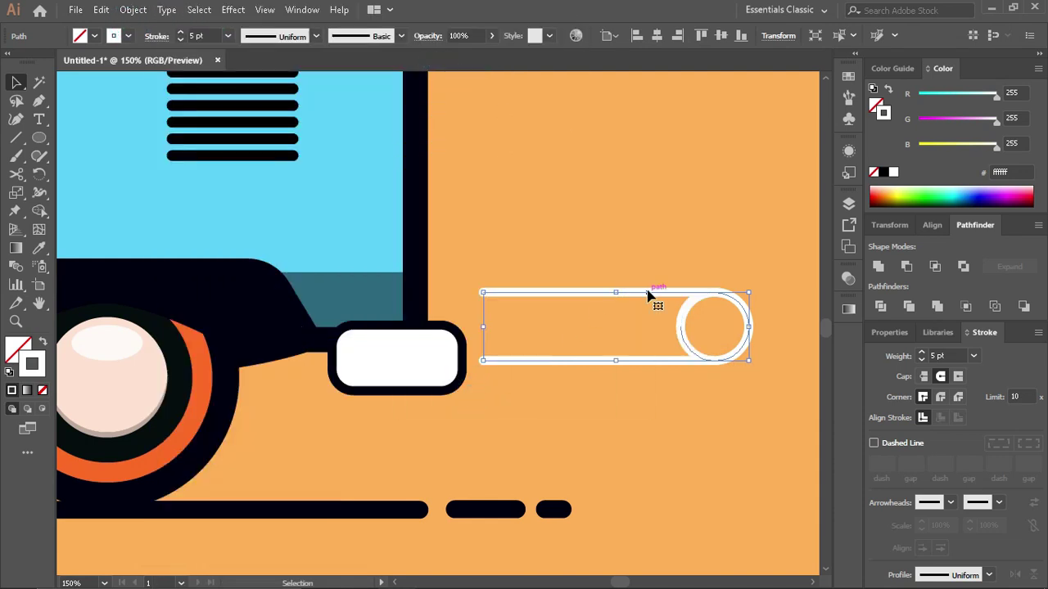
left_click_drag(647, 295, 647, 362)
Step: Narrow the copied curl, raise it to meet the line, and shift the lower copy right
left_click_drag(753, 398, 682, 399)
mouse_move(600, 373)
left_mouse_down()
mouse_move(600, 364)
mouse_move(589, 382)
left_mouse_up()
left_click(639, 429)
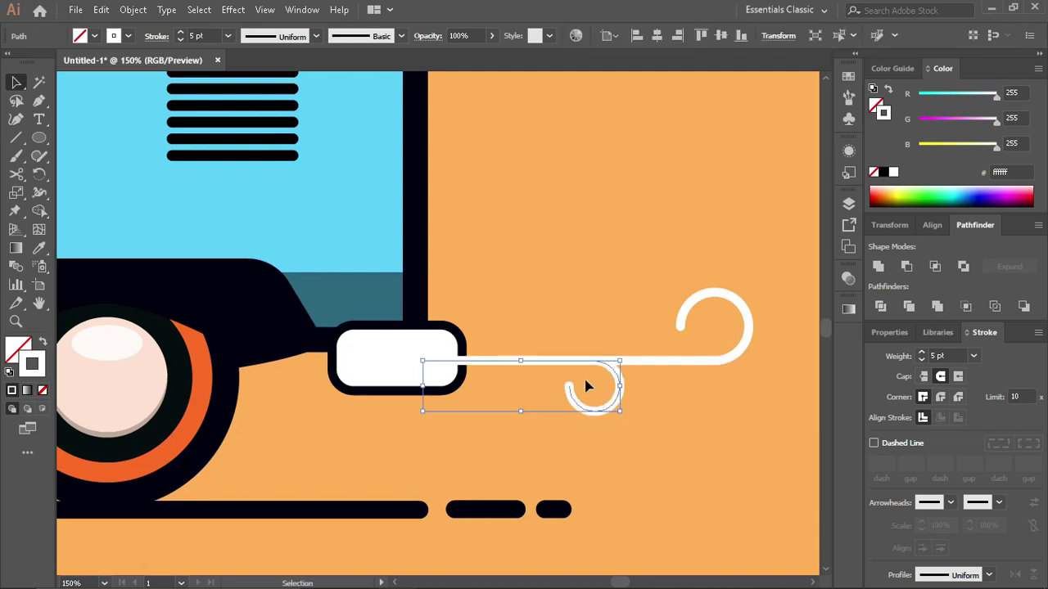
left_click_drag(423, 361, 483, 361)
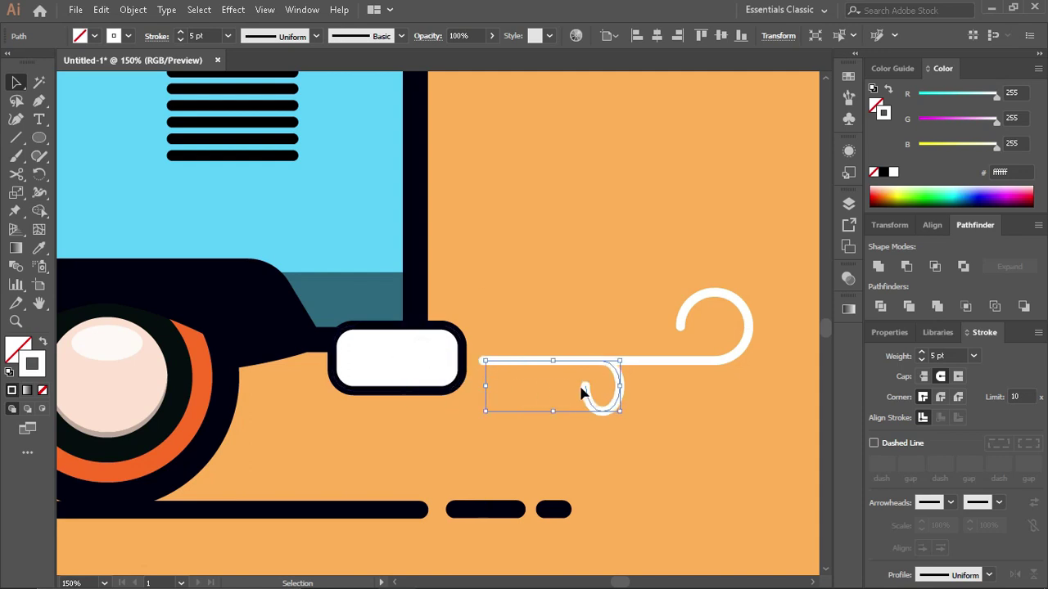
Step: Narrow the lower curl further and shorten its line by moving the left end right
key("a")
key("v")
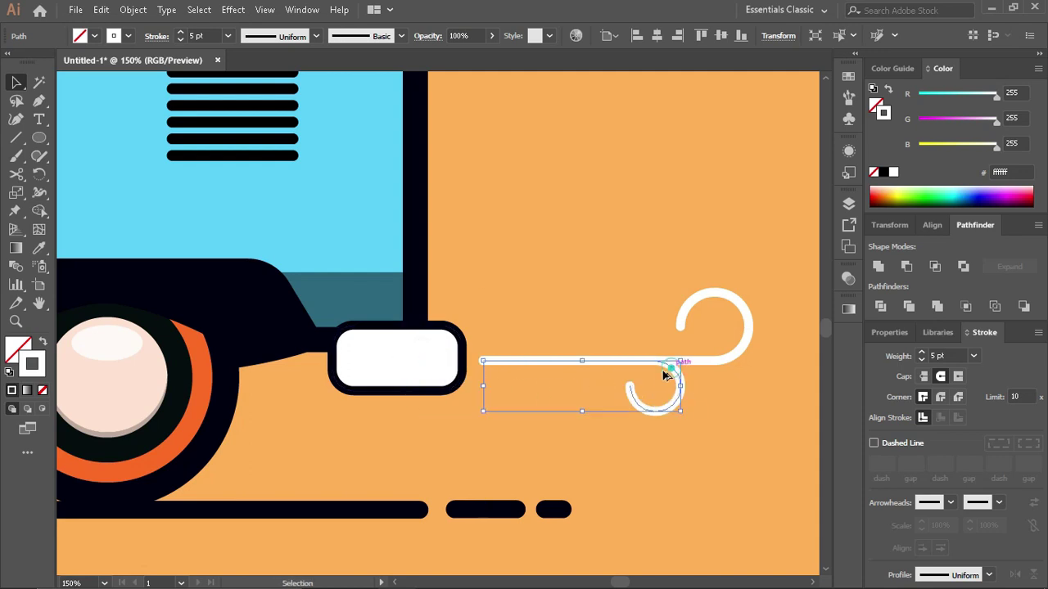
mouse_move(665, 374)
left_mouse_down()
mouse_move(501, 381)
mouse_move(630, 385)
left_mouse_up()
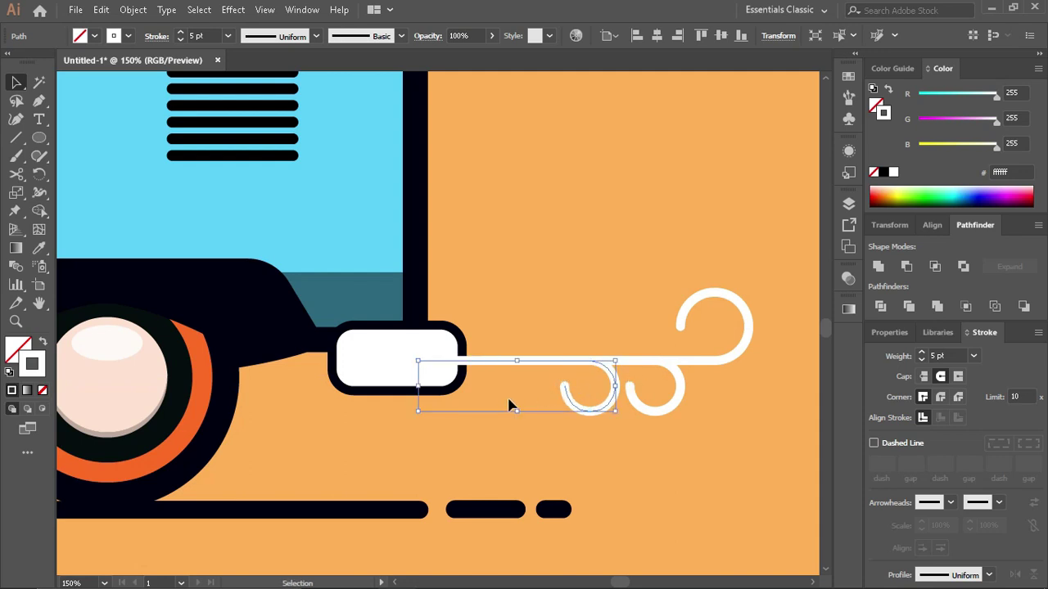
key("a")
left_click_drag(417, 361, 524, 368)
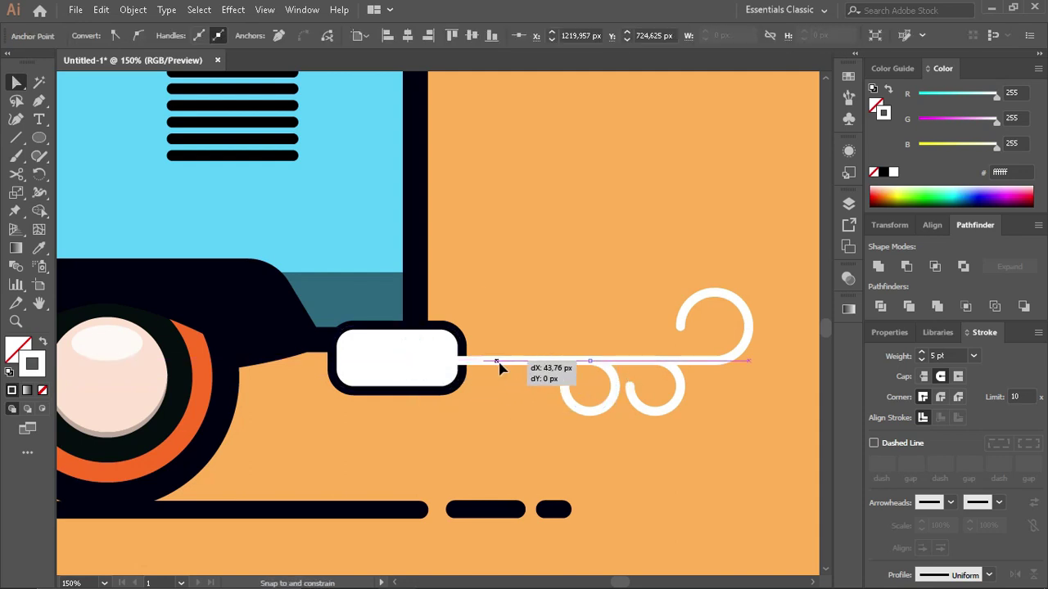
left_click(533, 388)
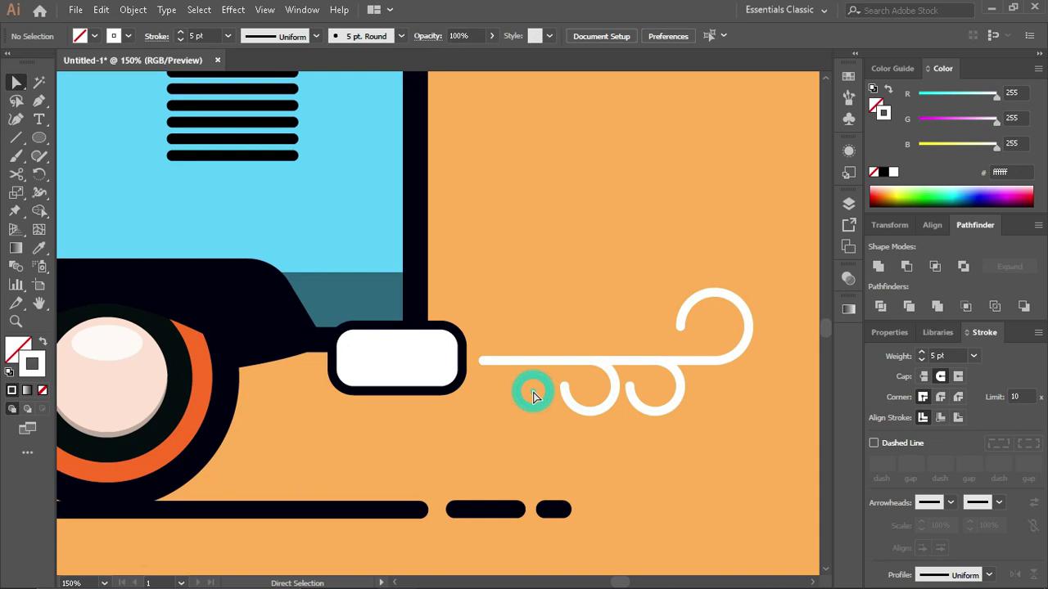
Step: Give the small curl a 5 pt stroke weight and shrink it slightly
left_click(614, 388)
key("v")
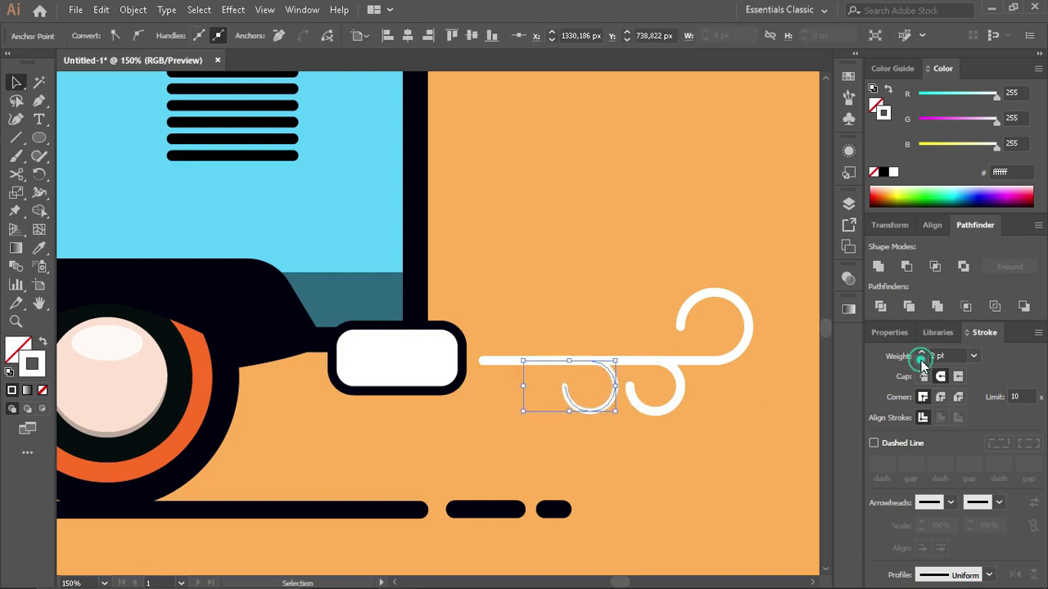
left_click(921, 360)
left_click(919, 352)
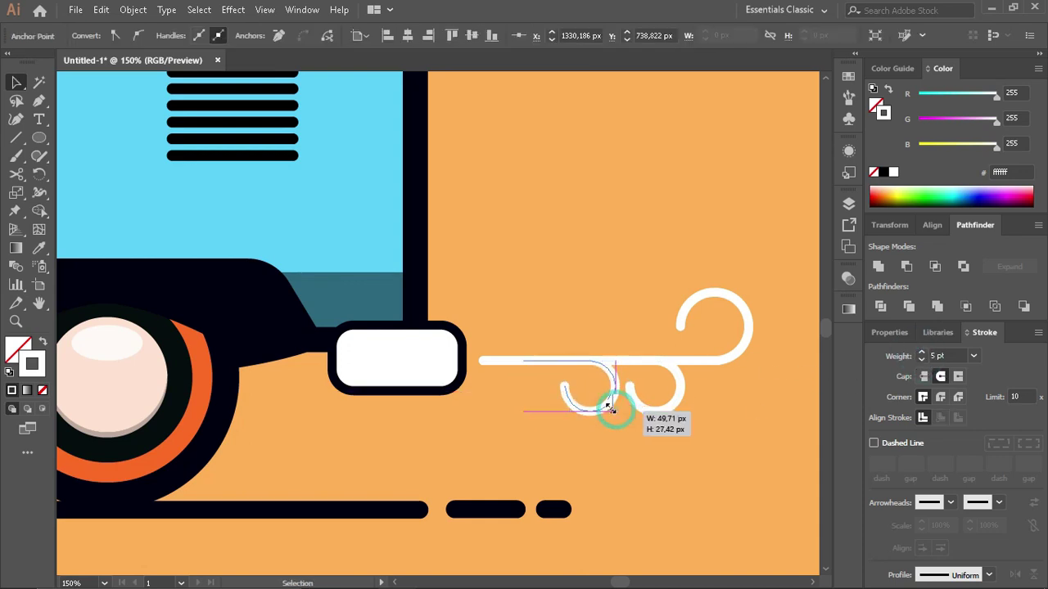
left_click_drag(617, 411, 603, 403)
left_click(628, 419)
scroll(628, 419, "down", 1, "alt")
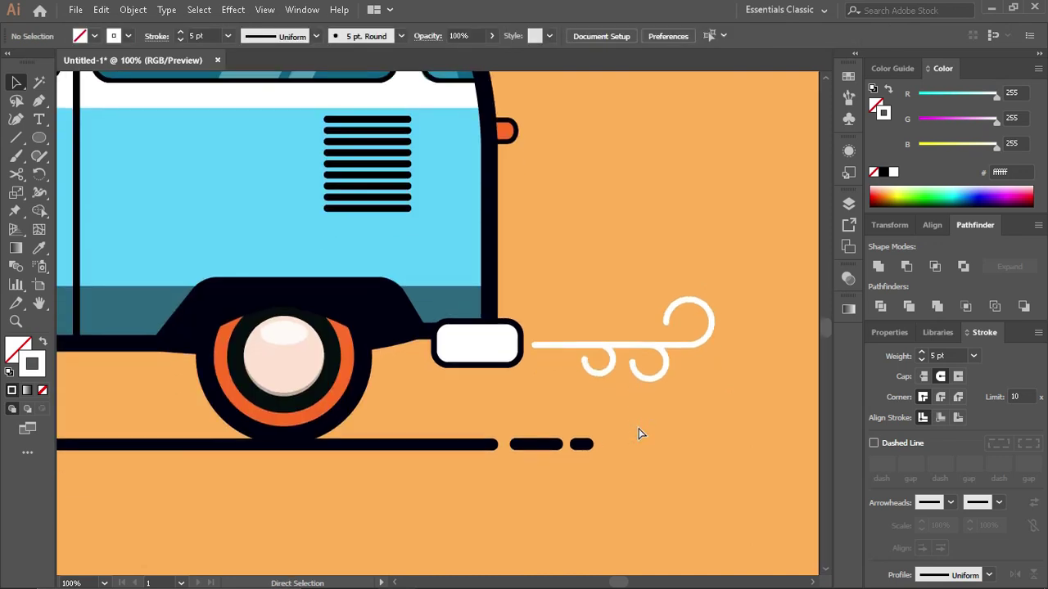
Step: Draw a short horizontal white line just above the motion line by the rear bumper
left_click_drag(546, 386, 509, 388)
key("p")
left_click(500, 369)
left_click(558, 369)
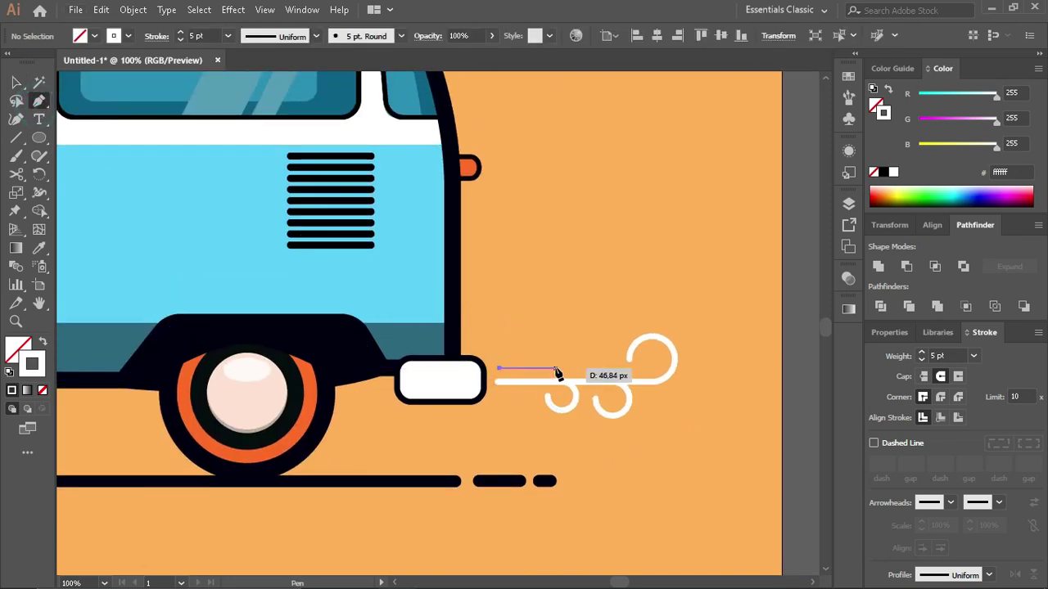
key("v")
left_click(776, 404)
Step: Zoom out to view the finished van illustration on the artboard
scroll(736, 438, "down", 1)
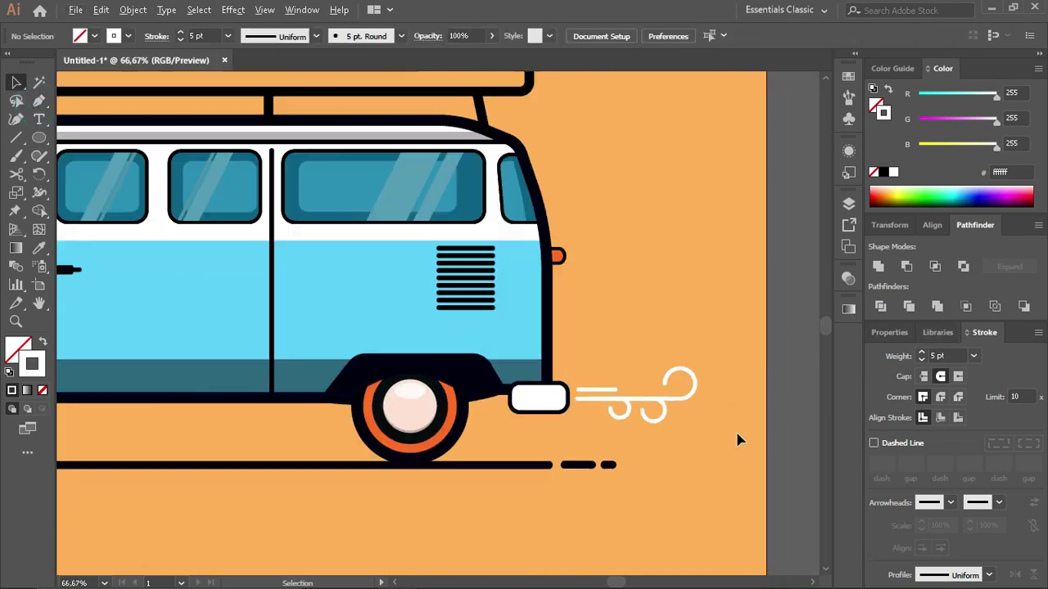
scroll(726, 410, "down", 2)
scroll(720, 442, "up", 1)
scroll(585, 495, "up", 1)
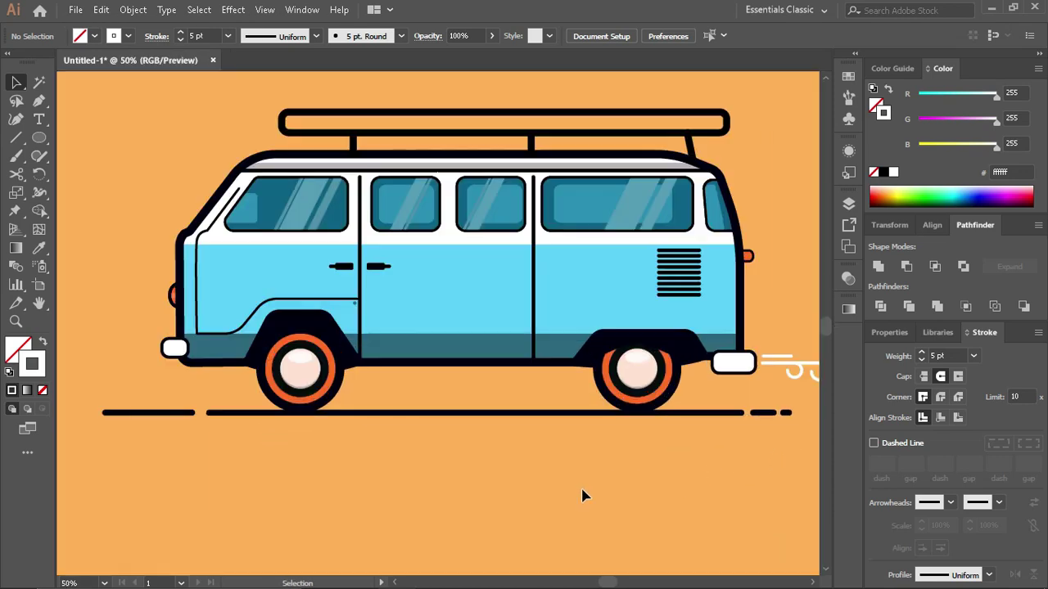
scroll(547, 431, "down", 1)
scroll(549, 428, "up", 1)
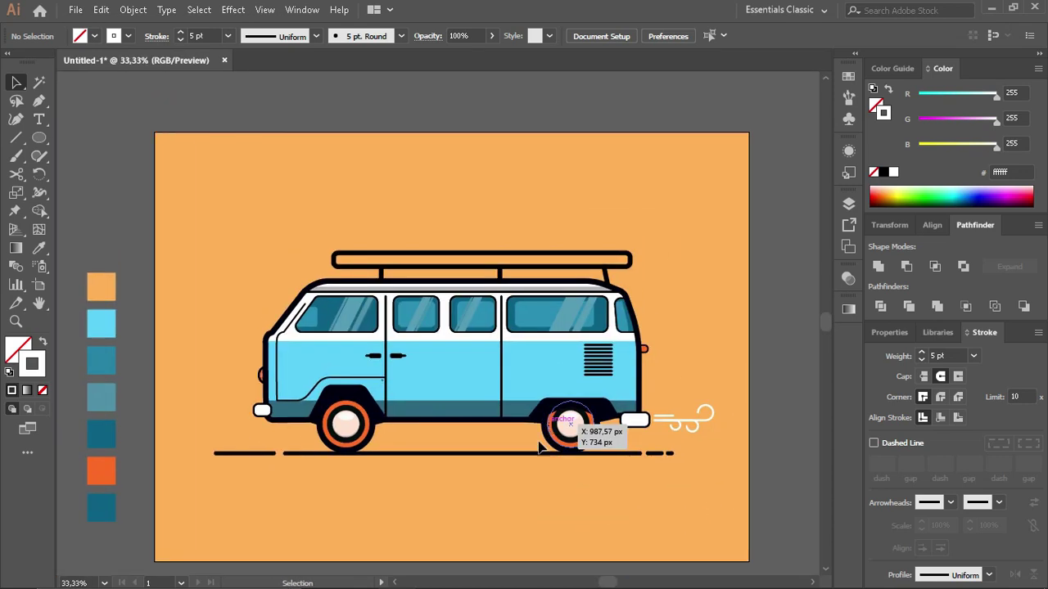